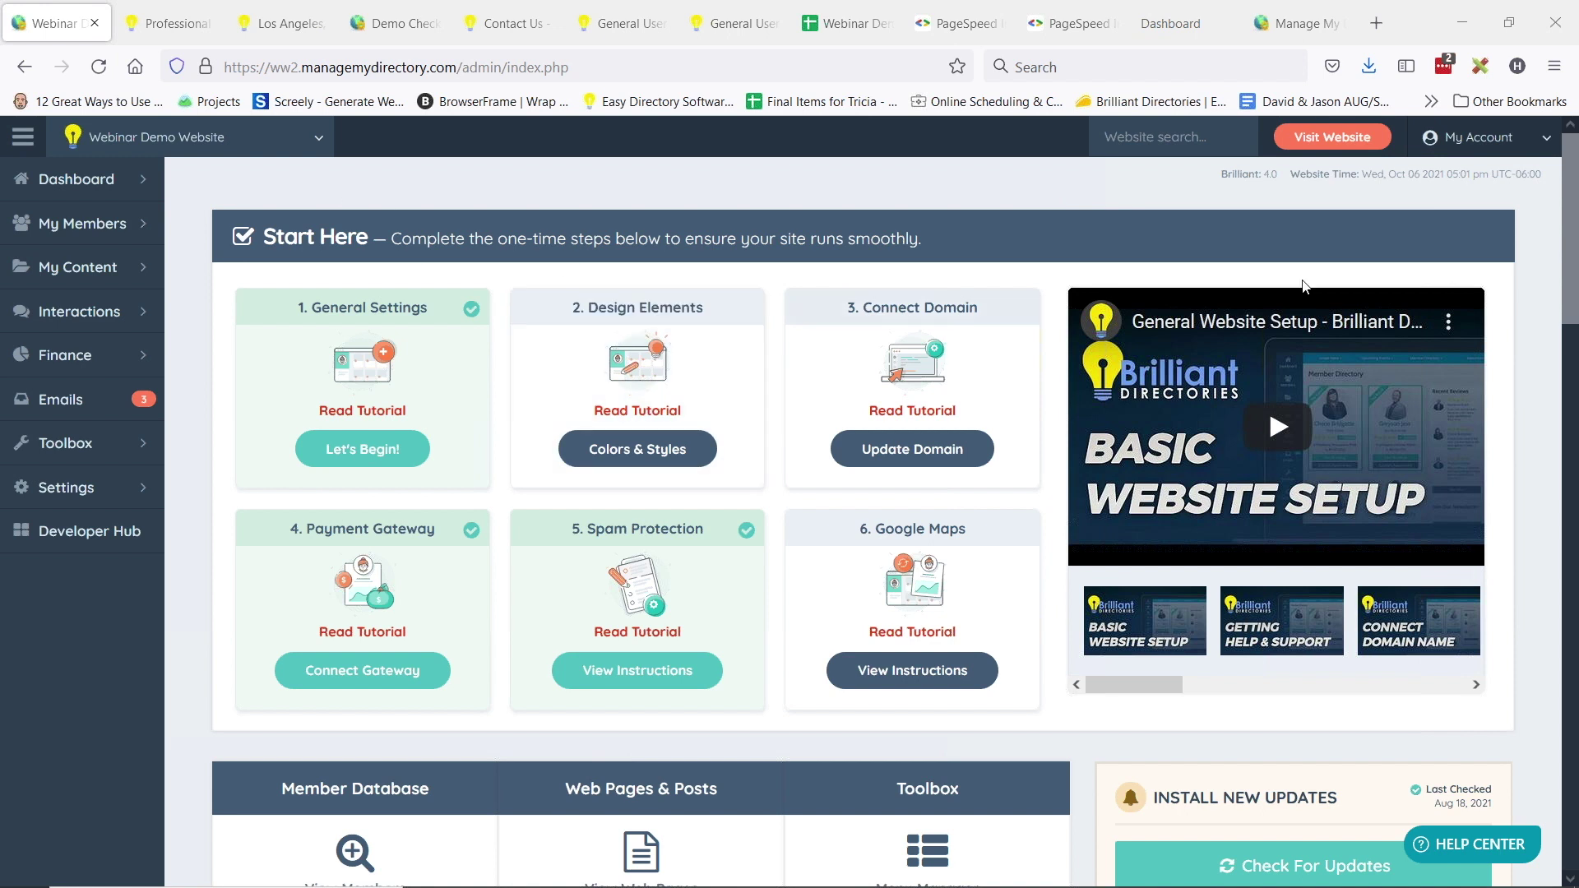
- Open a blank Create New Ticket form from My Account in a new browser tab
left_click(1472, 137)
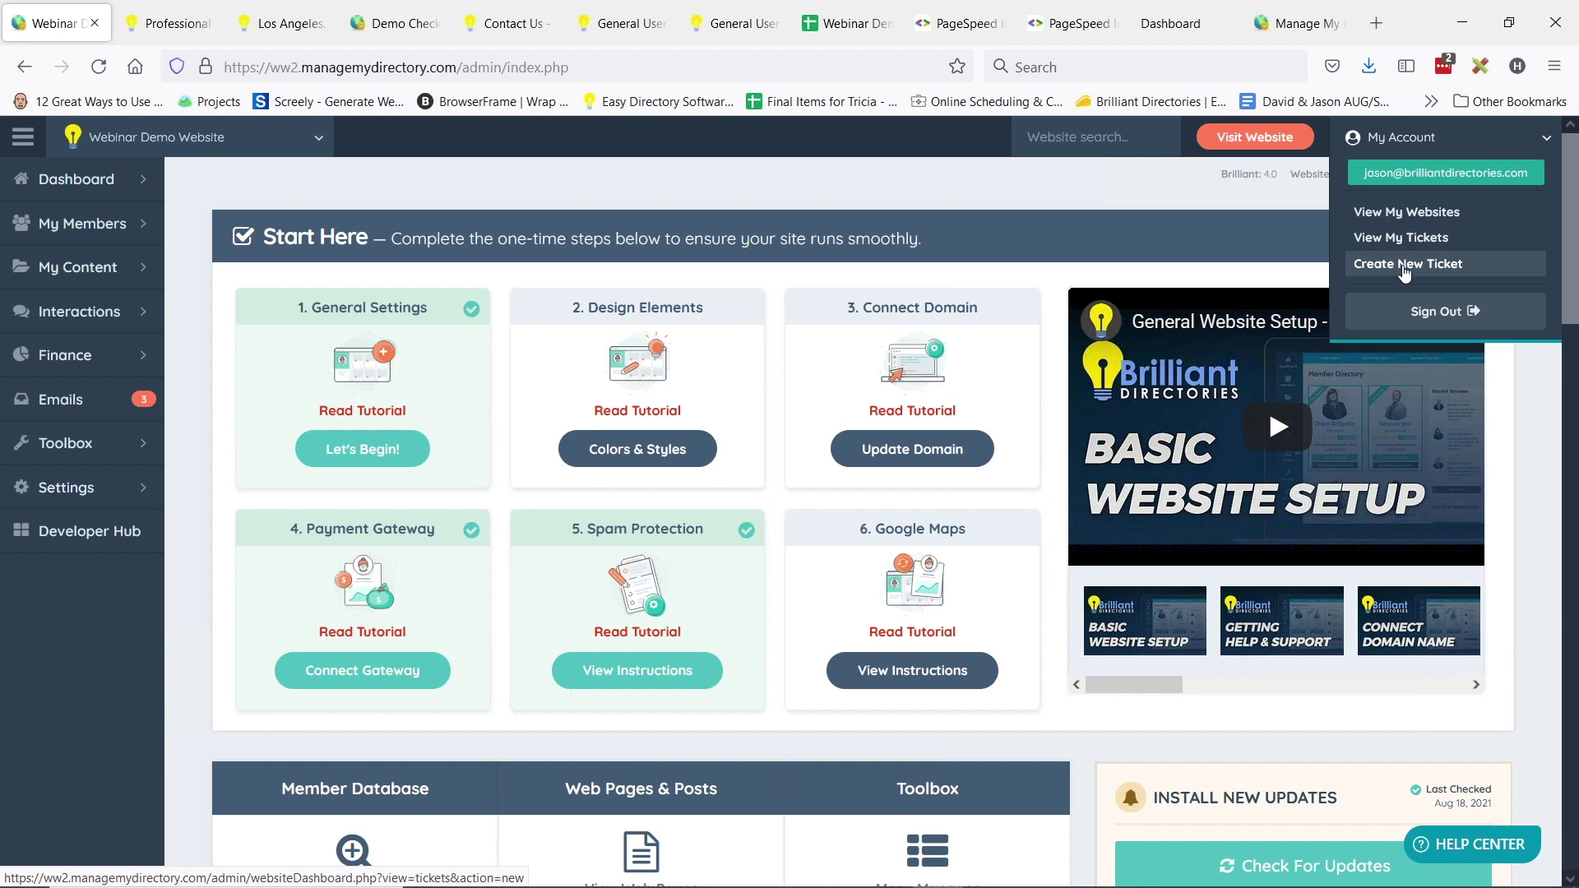
middle_click(1405, 272)
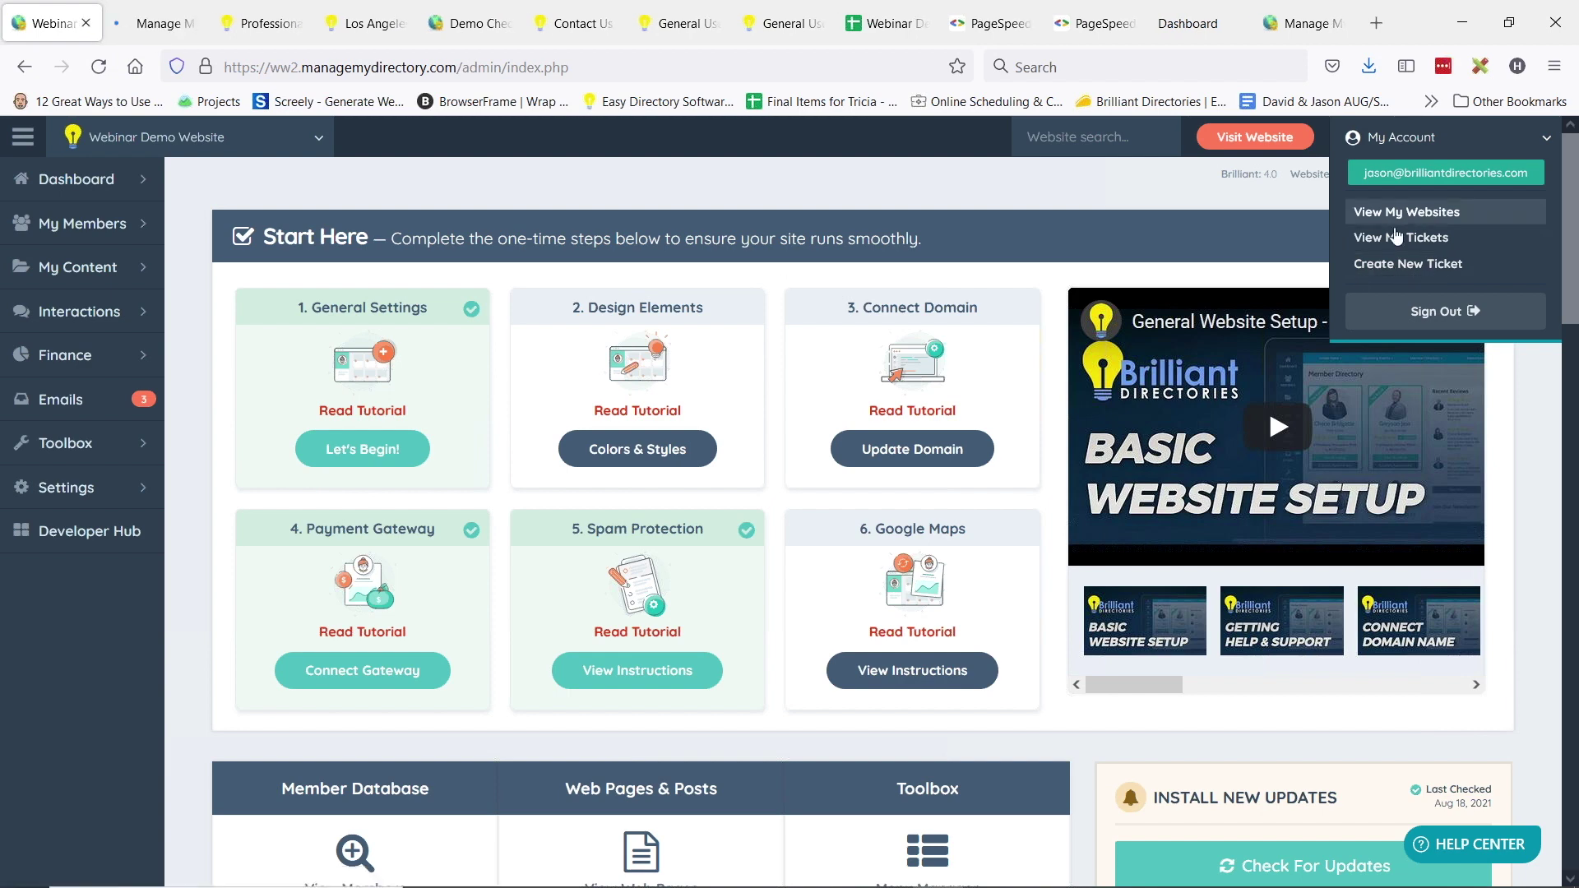
left_click(156, 23)
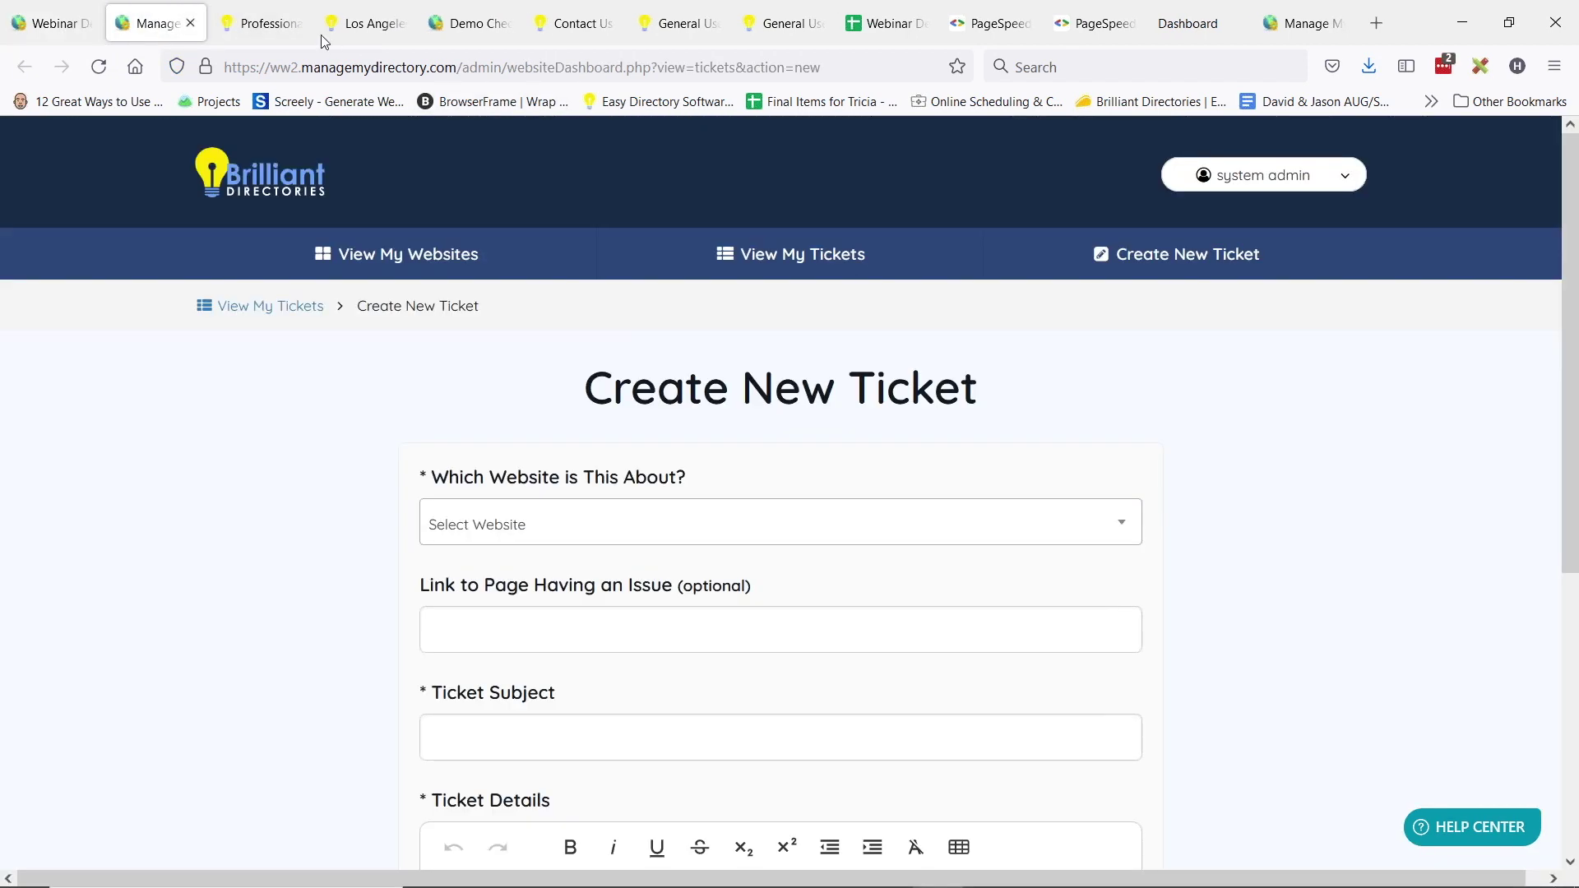
- Choose HolisticHealthFinder #145 as the ticket website and enter 'Homepage' as the page link
scroll(905, 416, "down", 3)
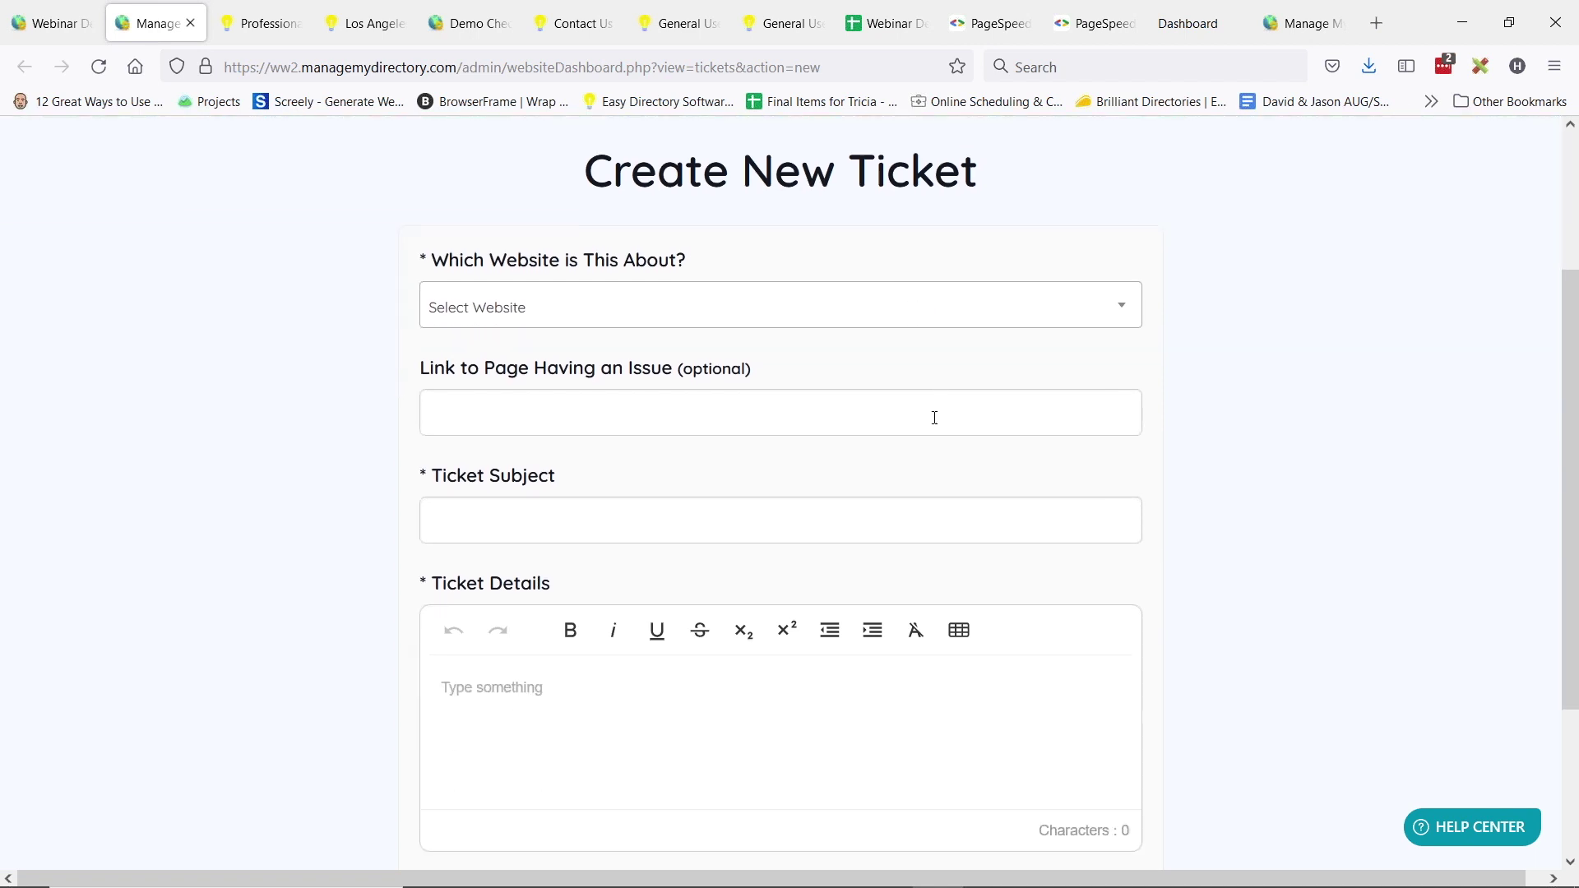
left_click(546, 310)
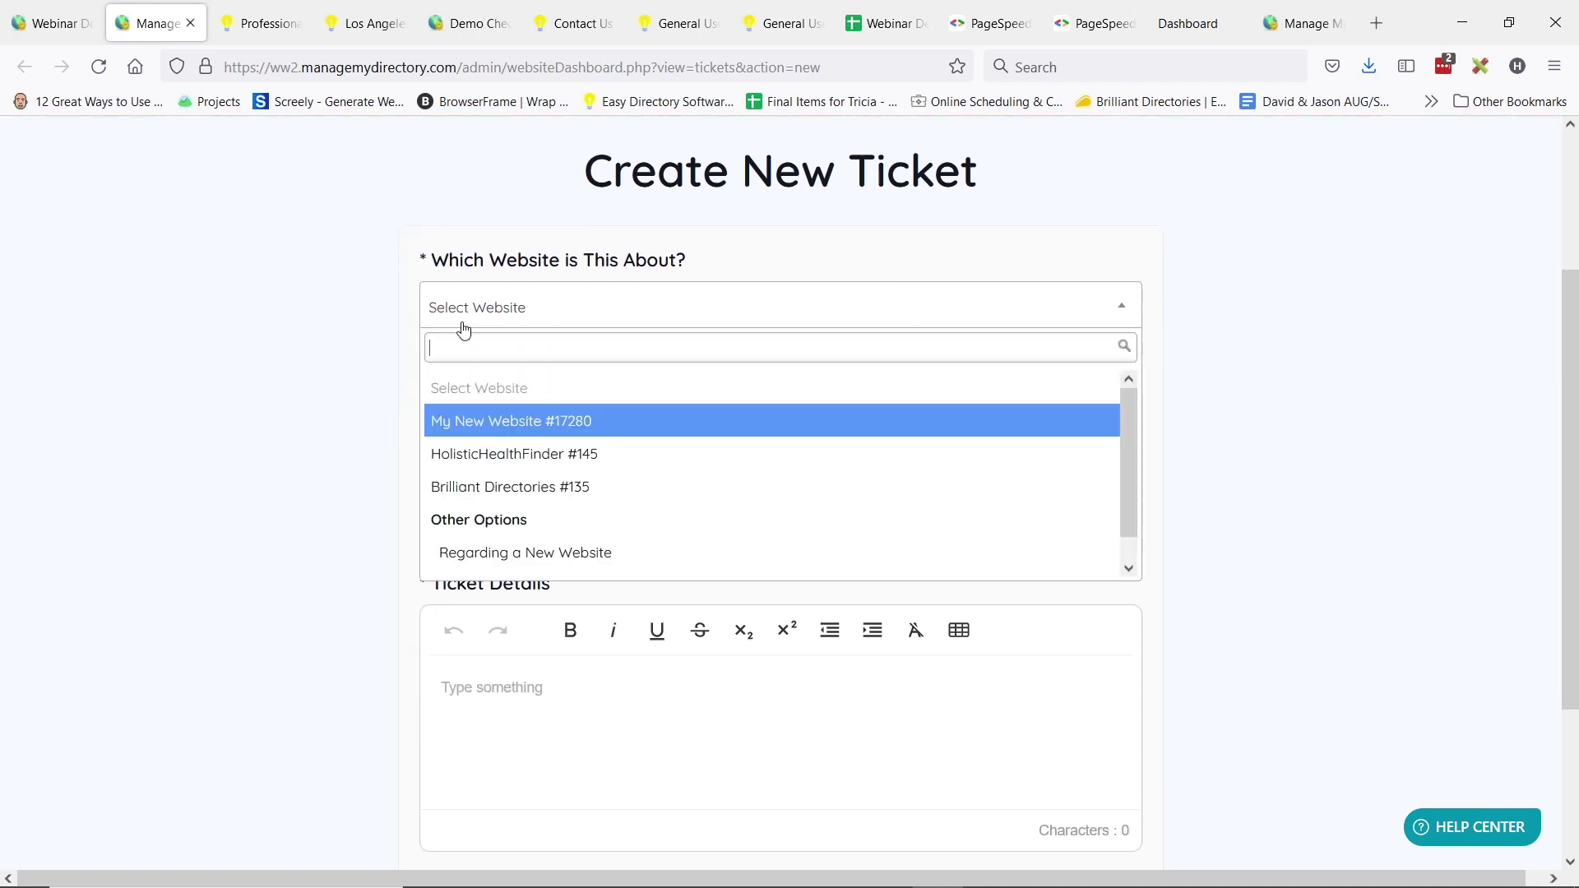
left_click(494, 453)
left_click(551, 416)
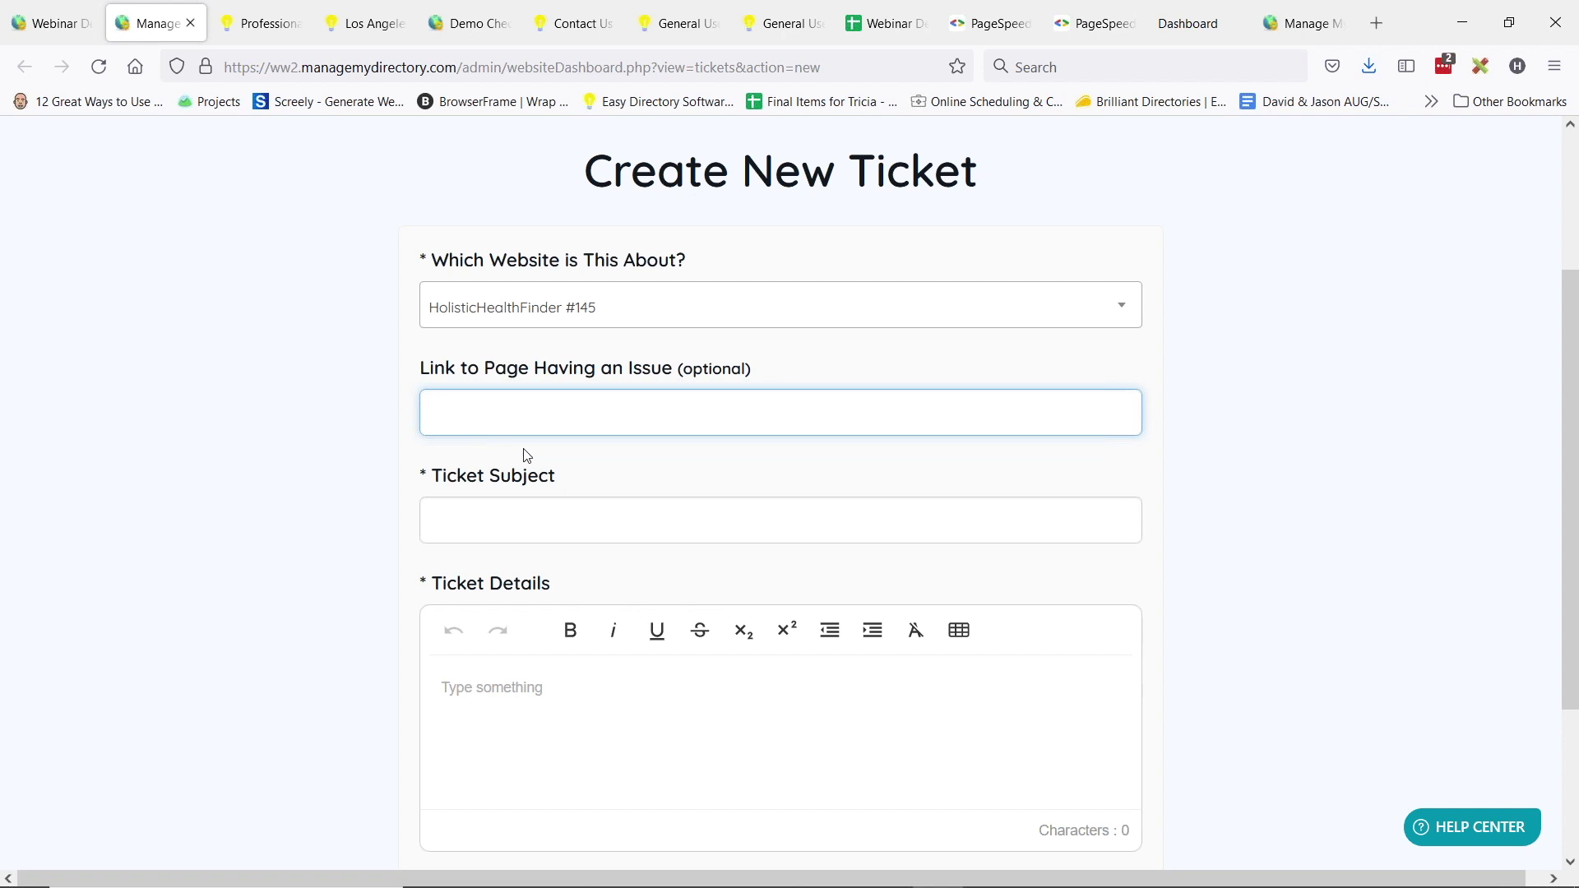
type("Homepage")
- Enter the ticket subject 'IMages not loading' and place the cursor in the details field
left_click(532, 520)
type("IMages not laoding")
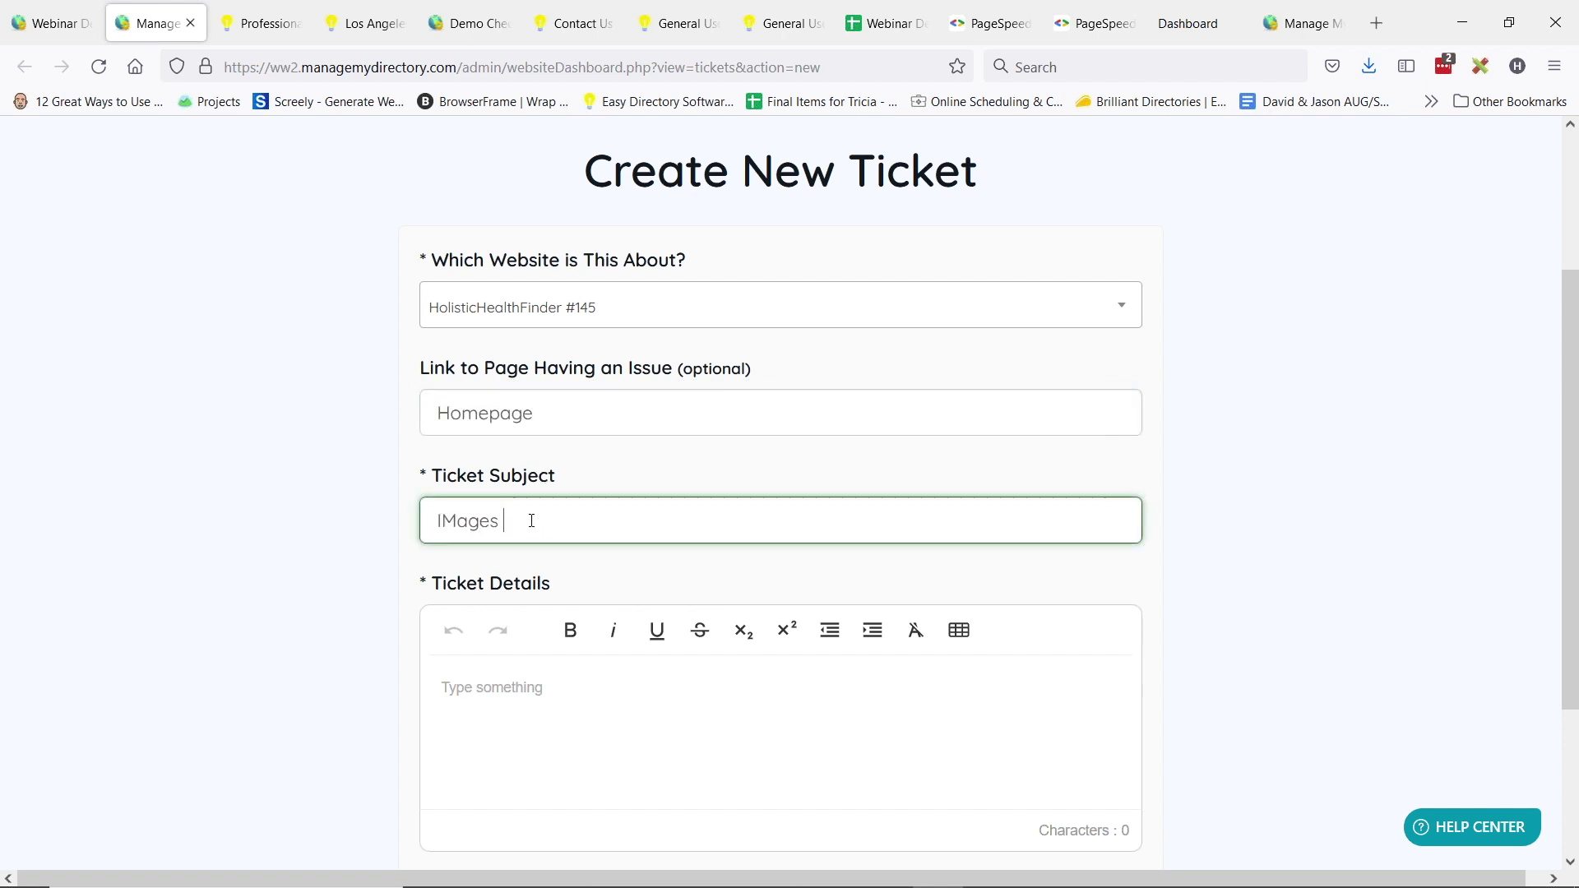
key("BackSpace")
key("BackSpace")
key("BackSpace")
key("BackSpace")
key("BackSpace")
key("BackSpace")
type("oading")
scroll(532, 576, "down", 3)
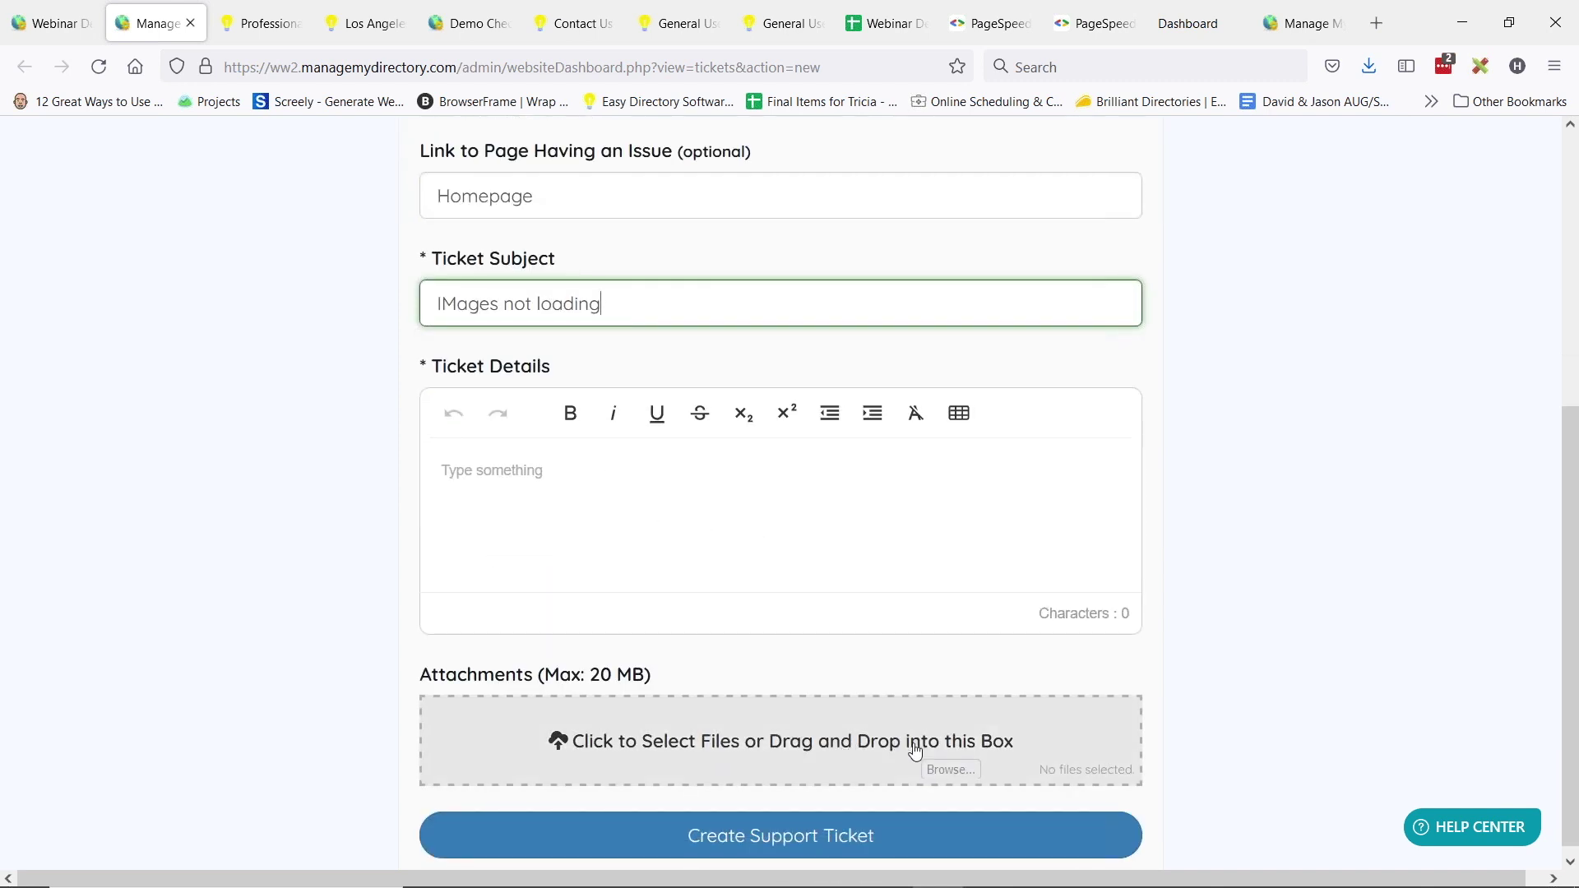
scroll(617, 699, "down", 1)
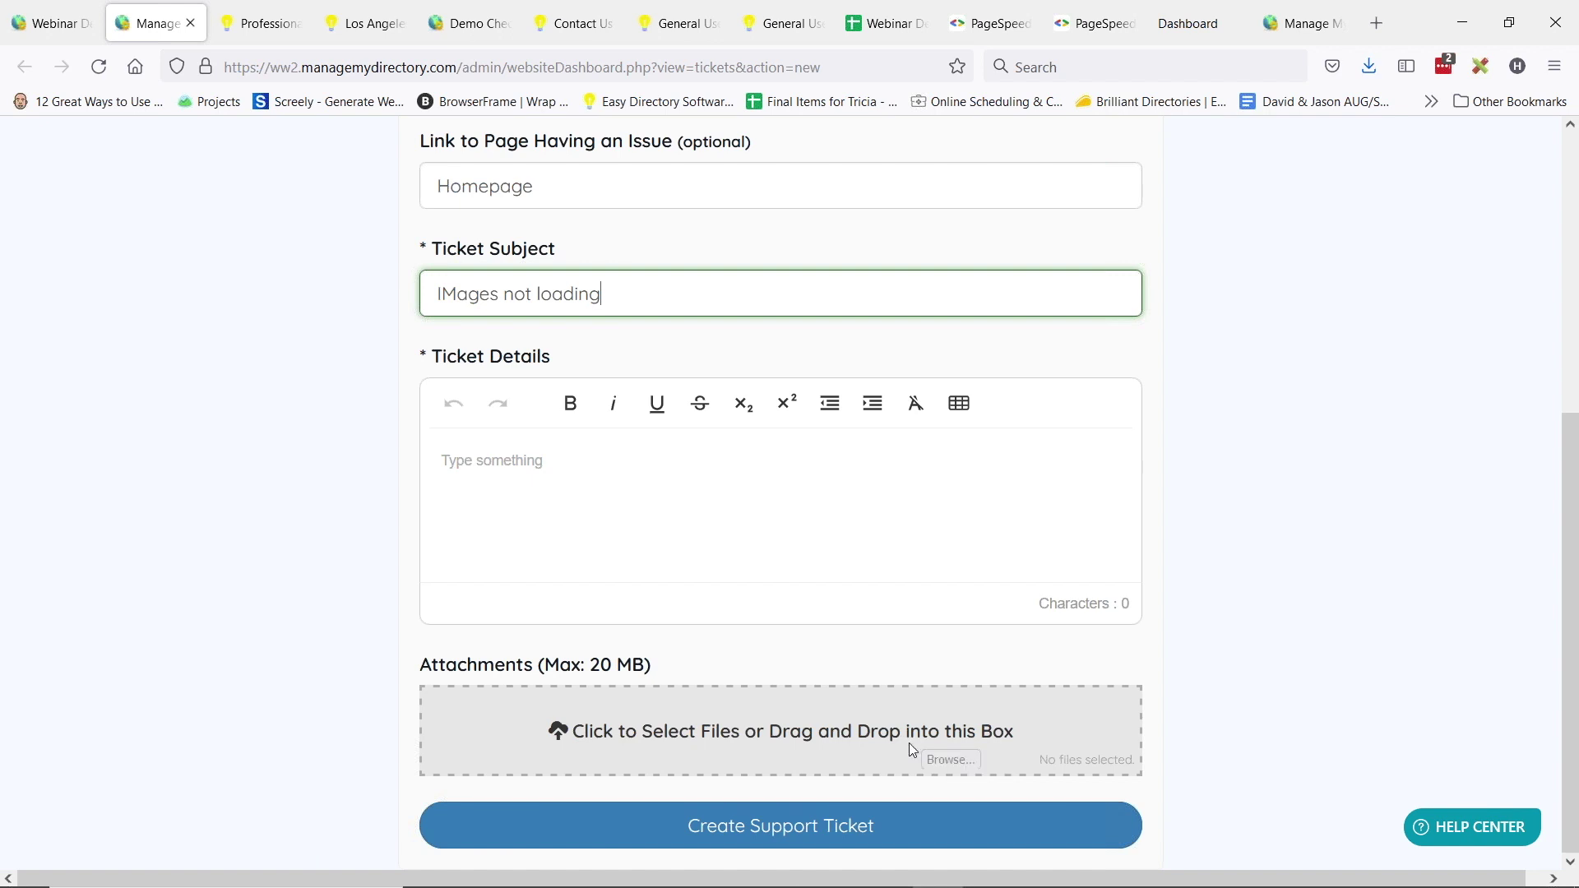
left_click(529, 490)
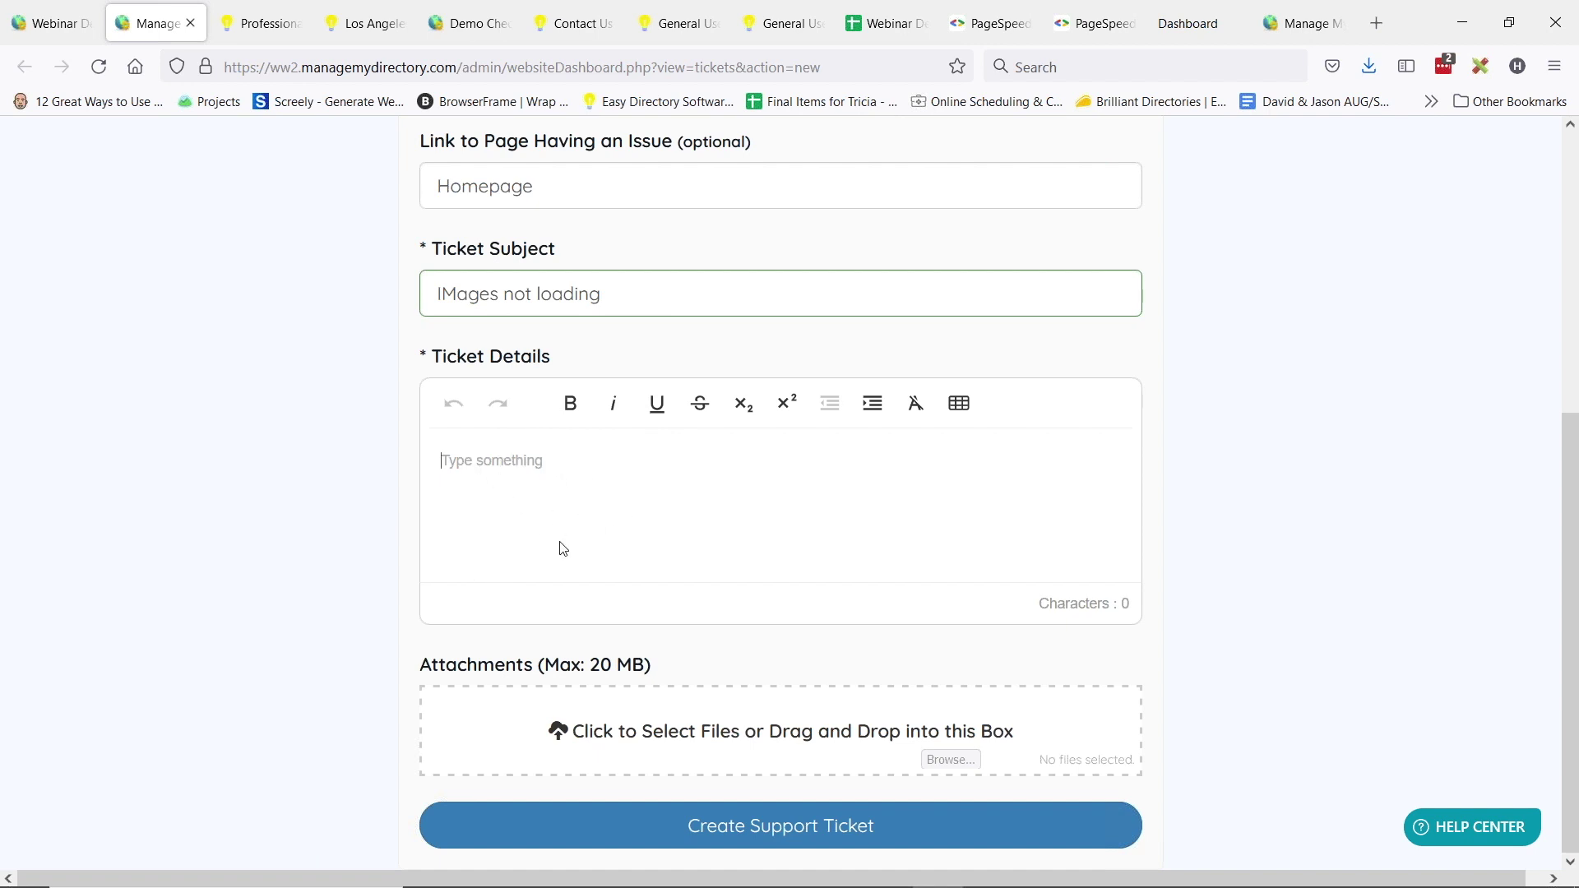
scroll(515, 504, "up", 3)
- Scroll down the partly filled ticket form before leaving it
scroll(480, 437, "down", 3)
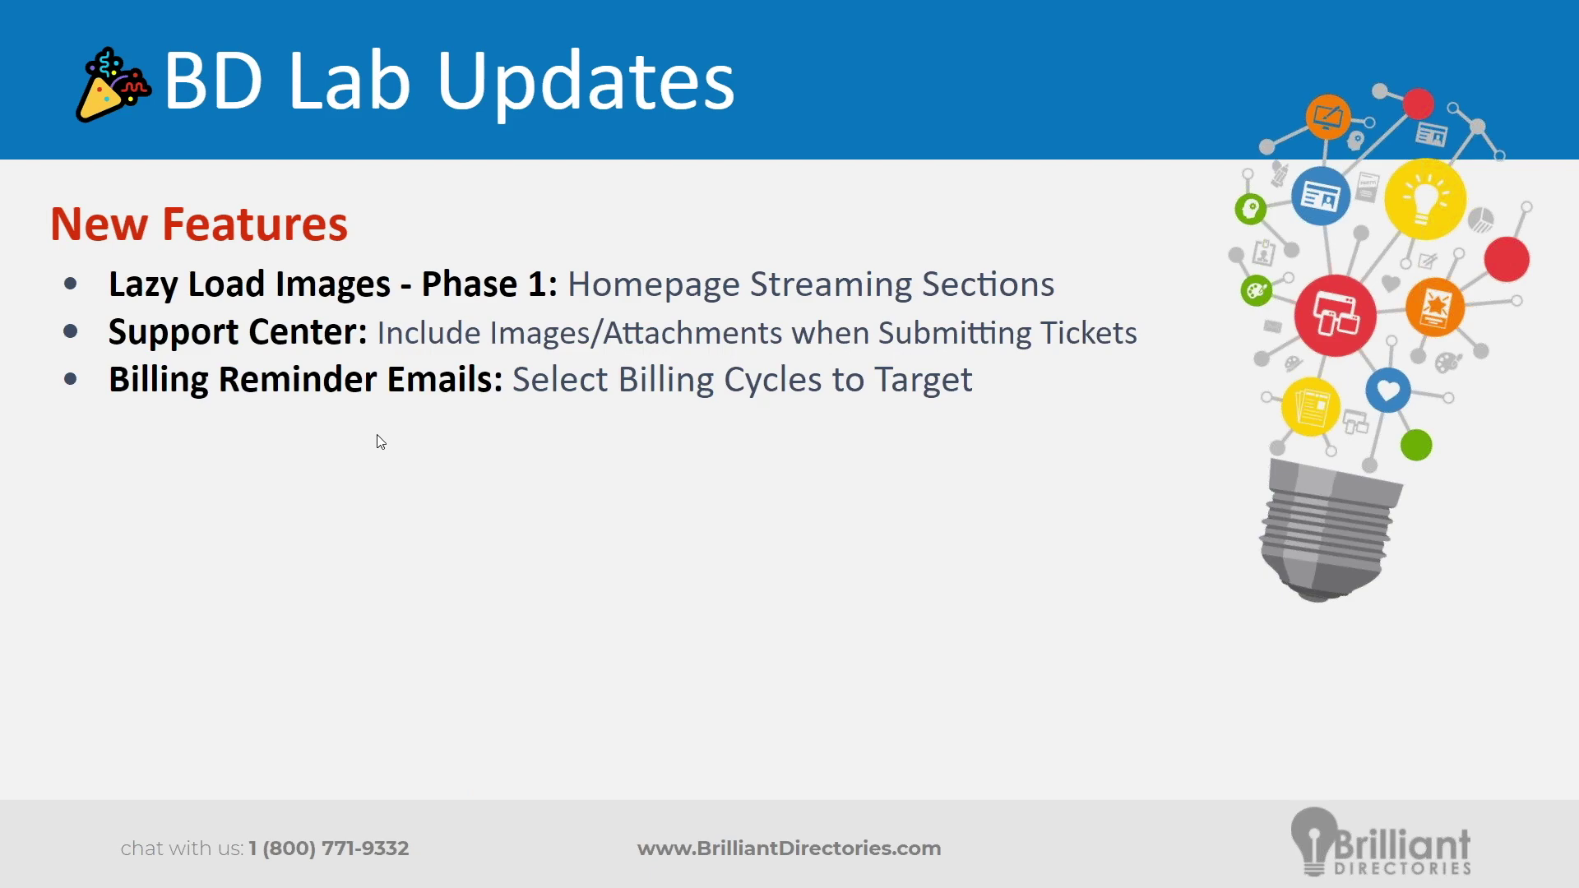
- From the admin dashboard, go to Finance > Payment Settings > Additional Settings > Billing Email Settings
key("alt+Tab")
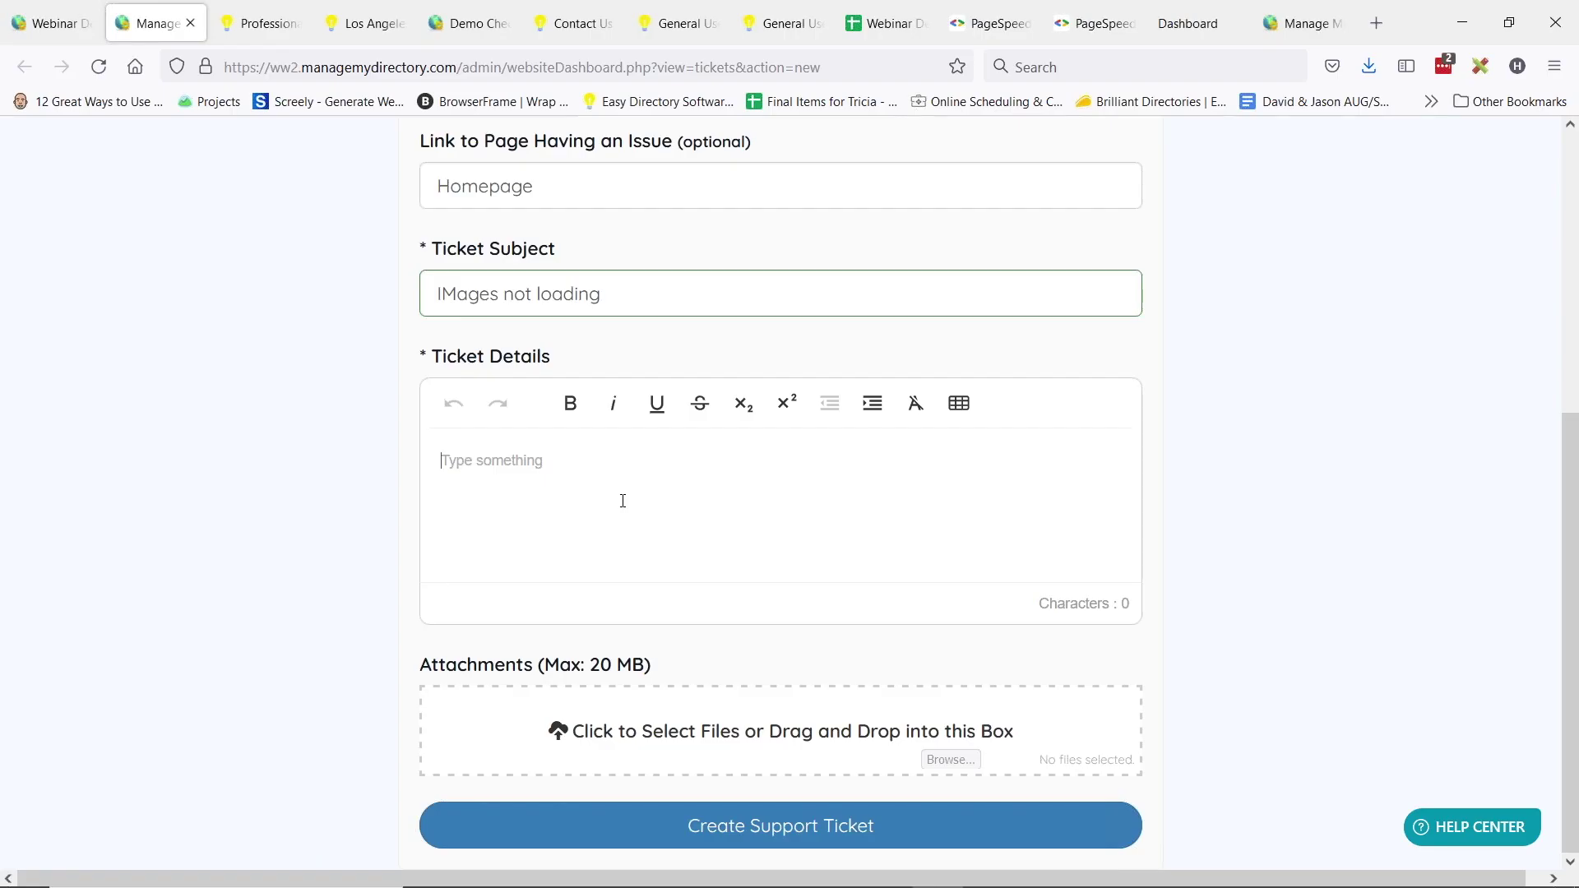
left_click(32, 15)
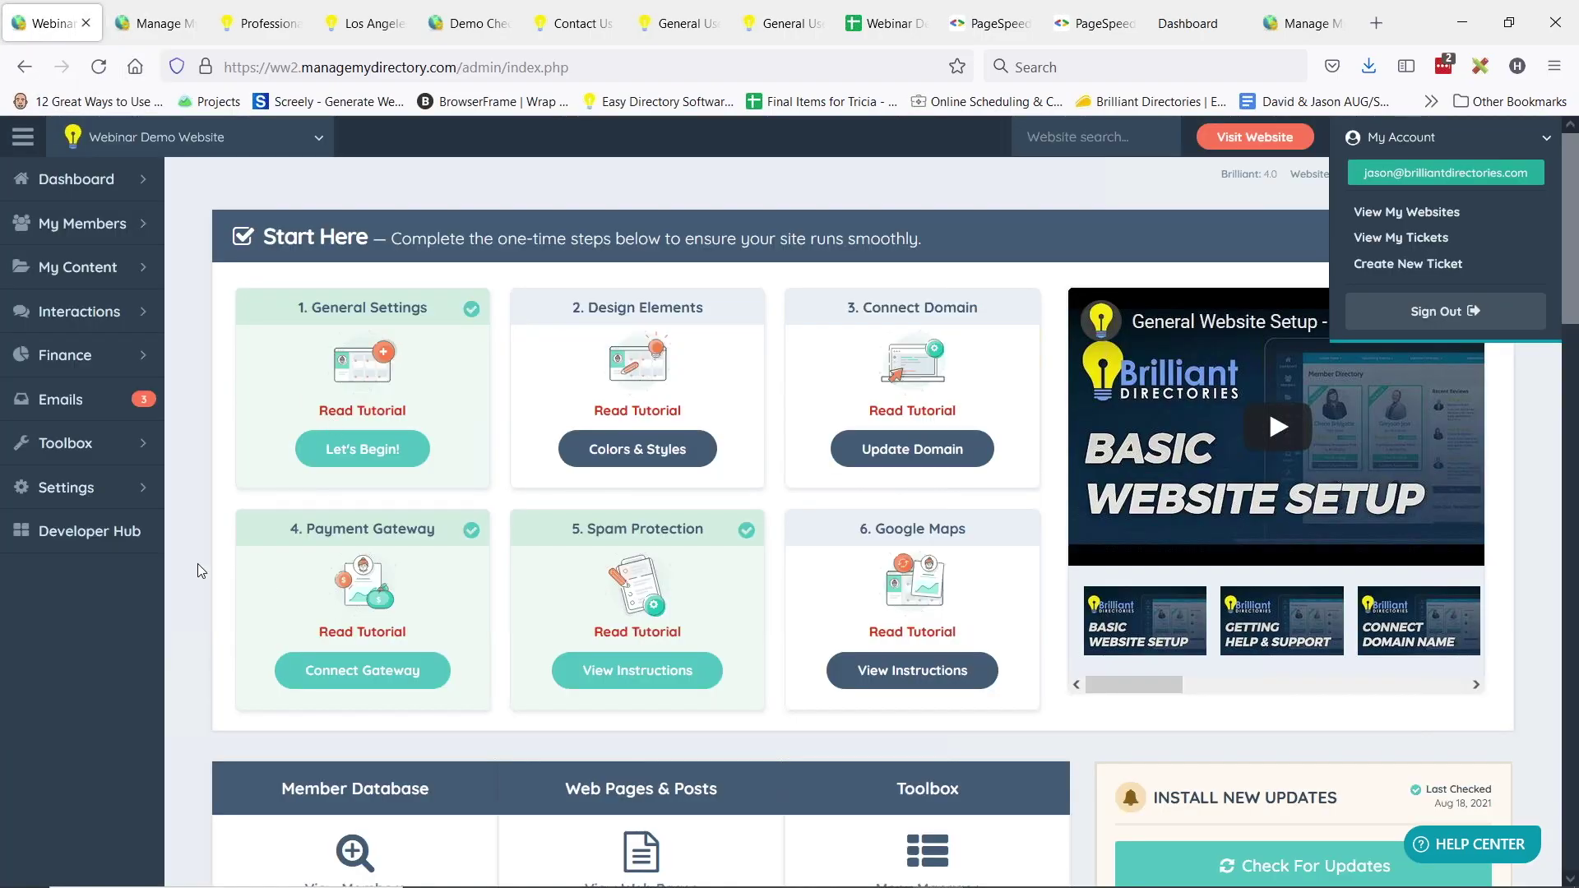
left_click(141, 359)
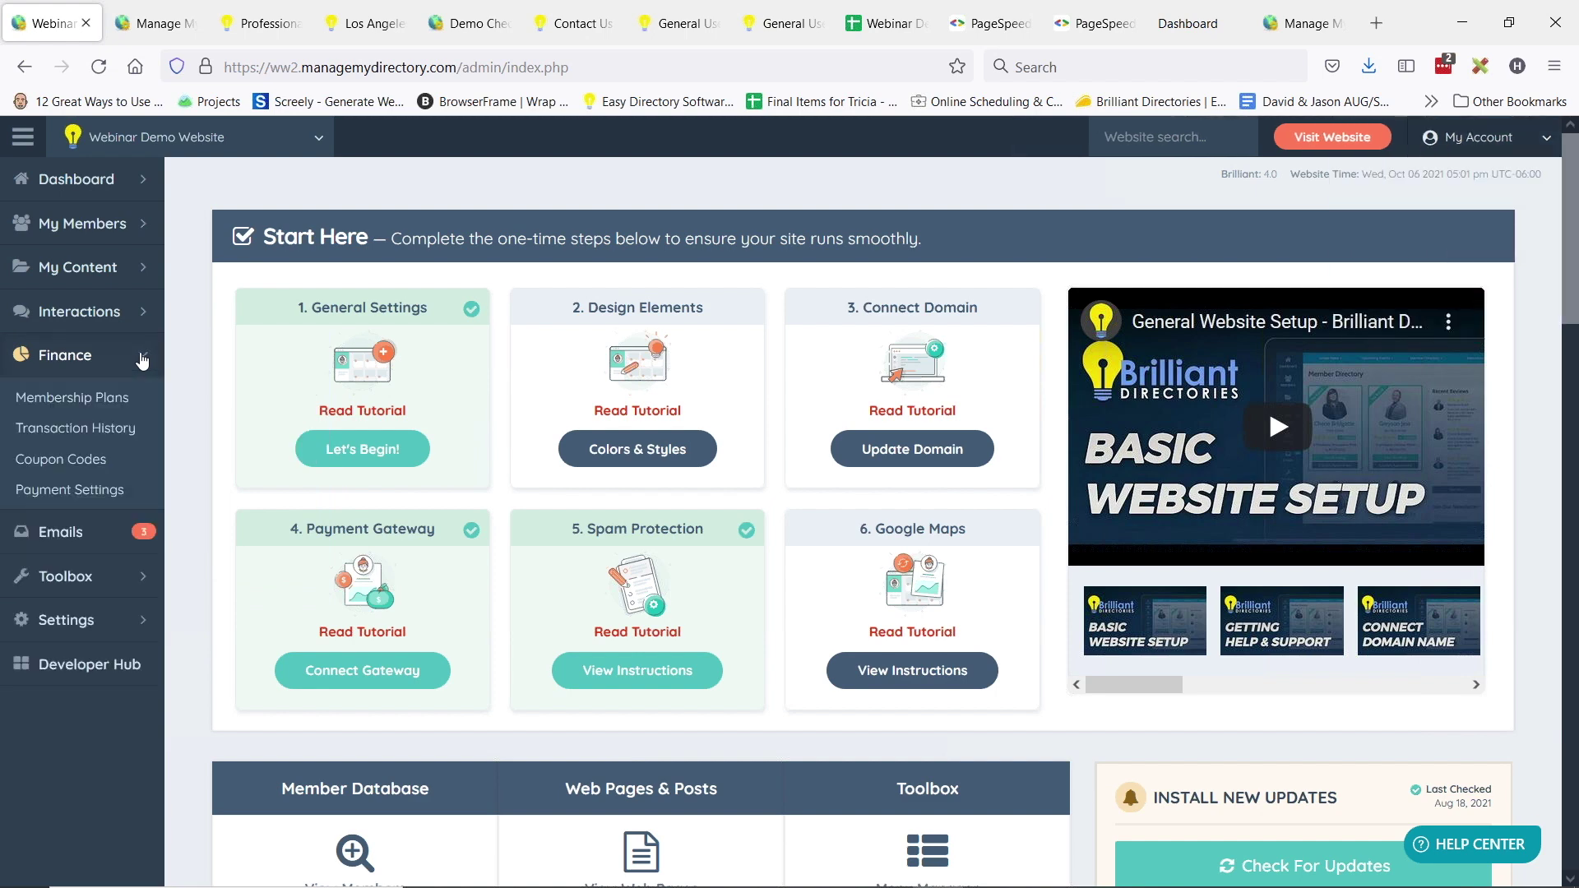
left_click(70, 491)
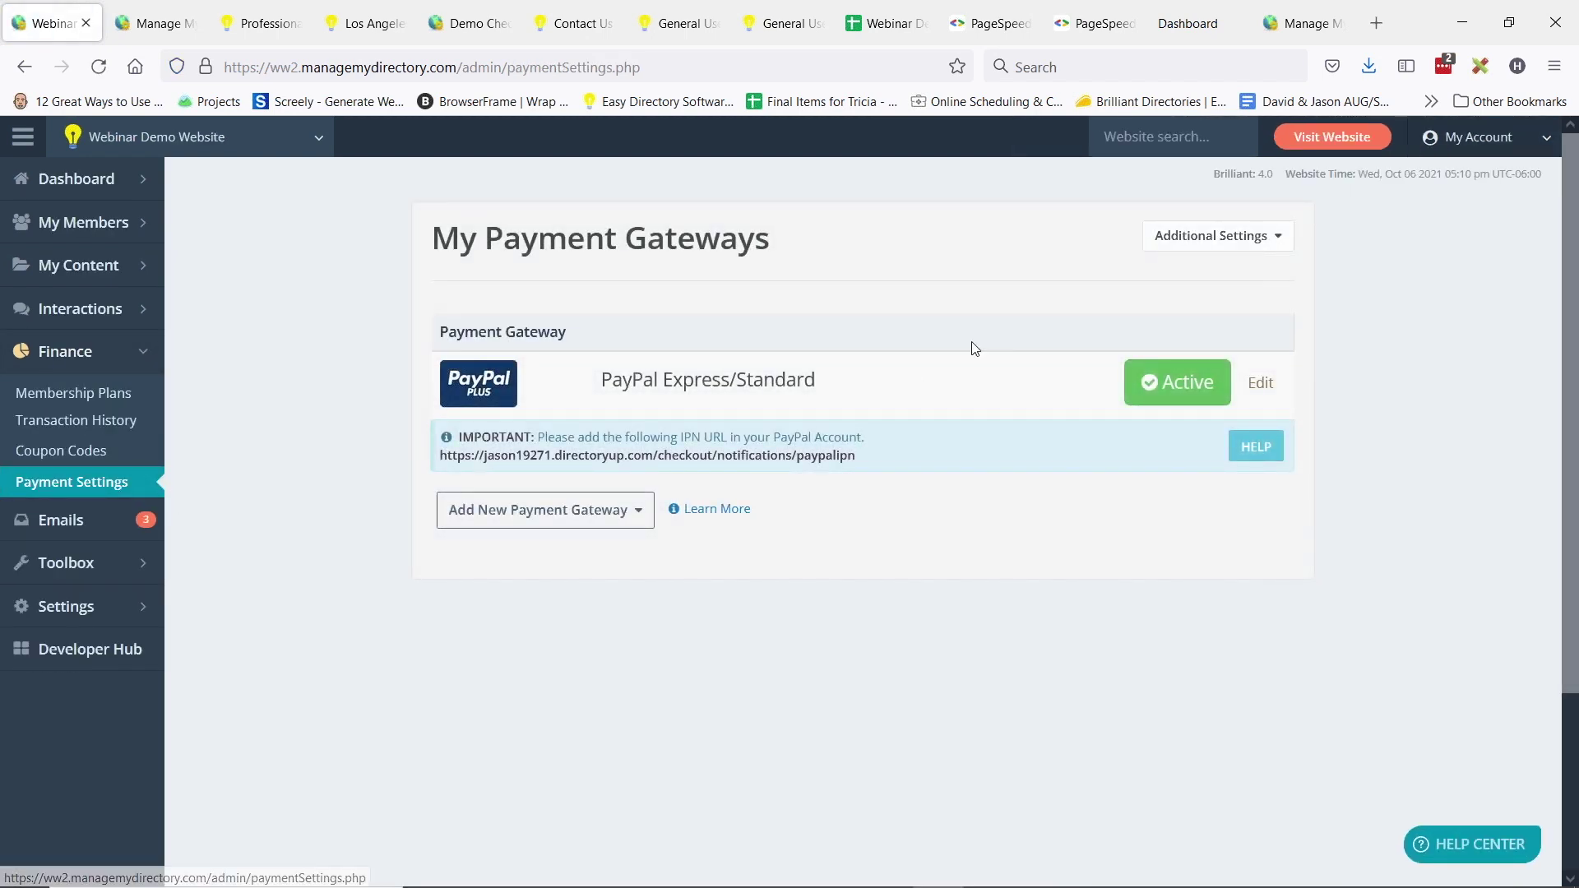
left_click(1267, 240)
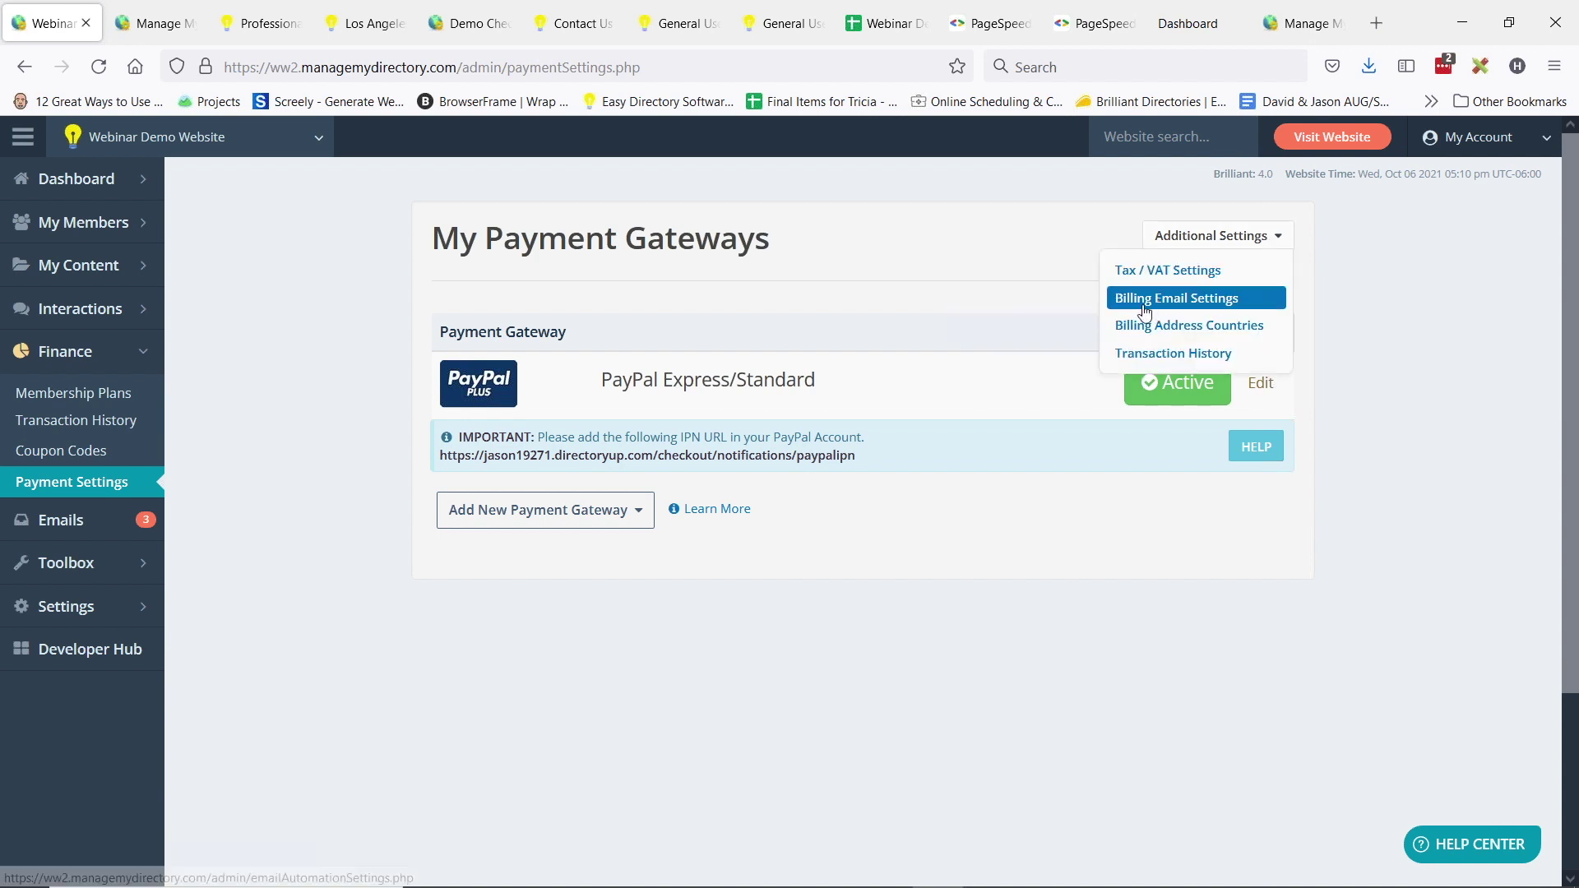
left_click(1172, 304)
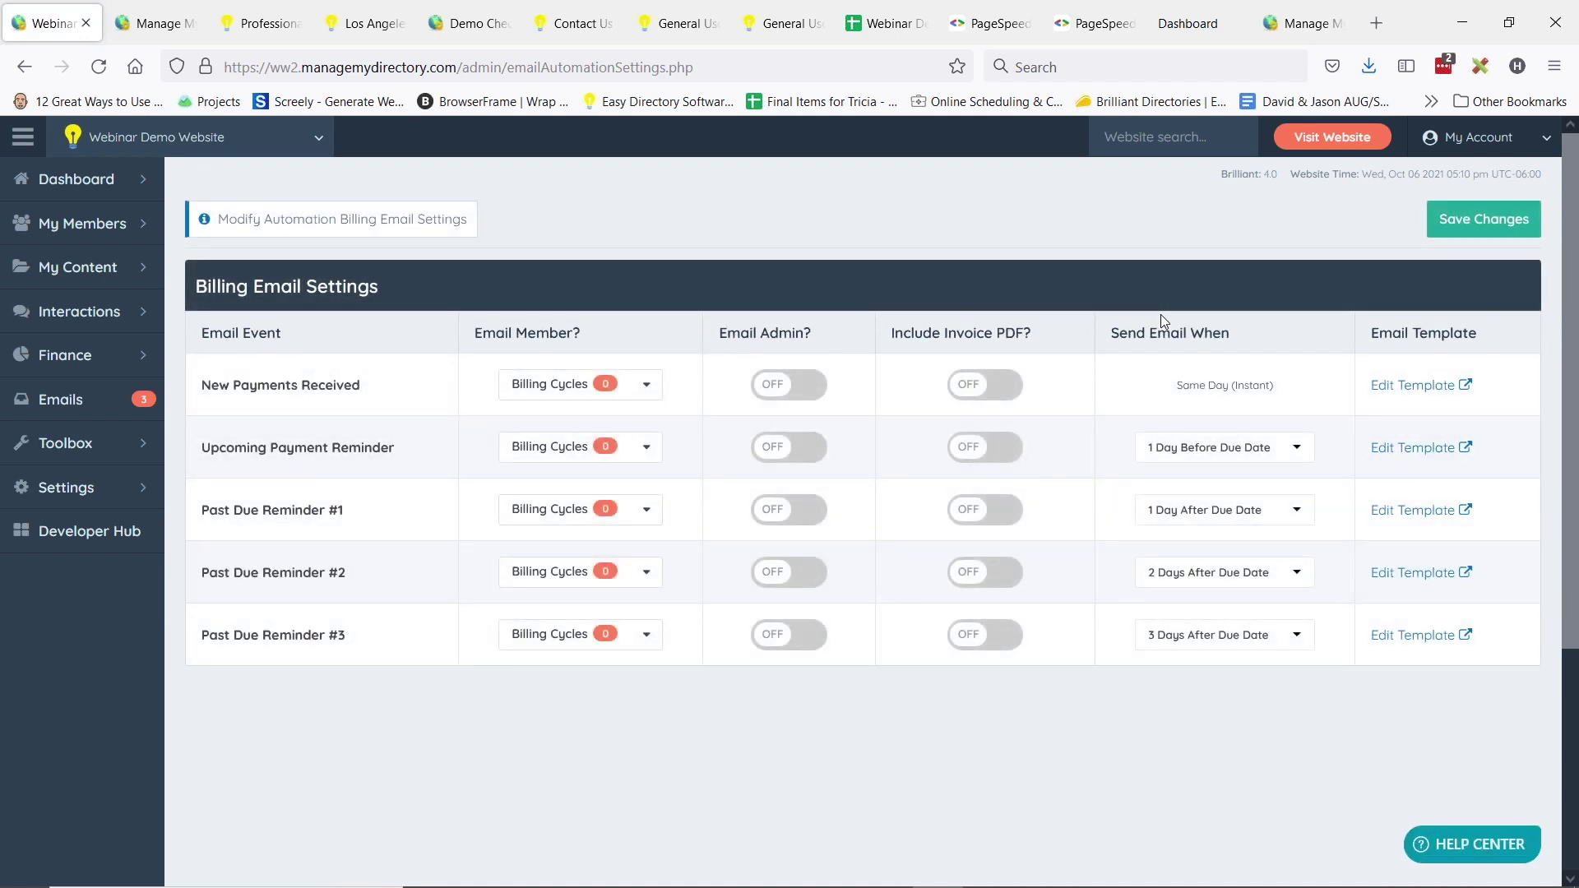
- Highlight the Email Member? column and preview New Payments Received billing cycles without picking any
left_click_drag(477, 334, 628, 337)
left_click(650, 334)
left_click(647, 386)
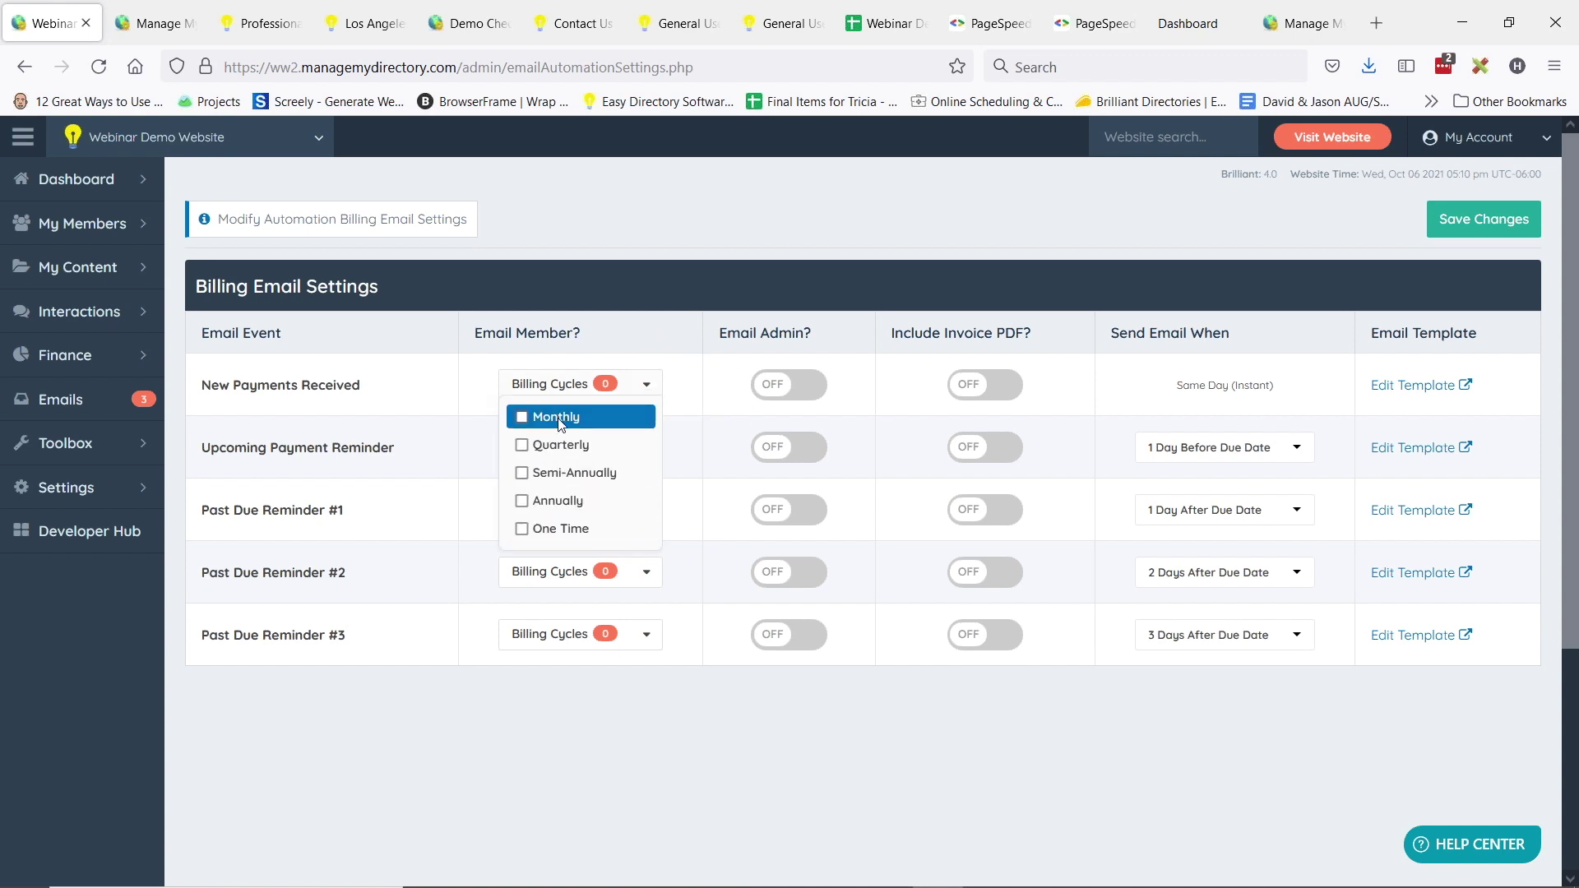
left_click(320, 556)
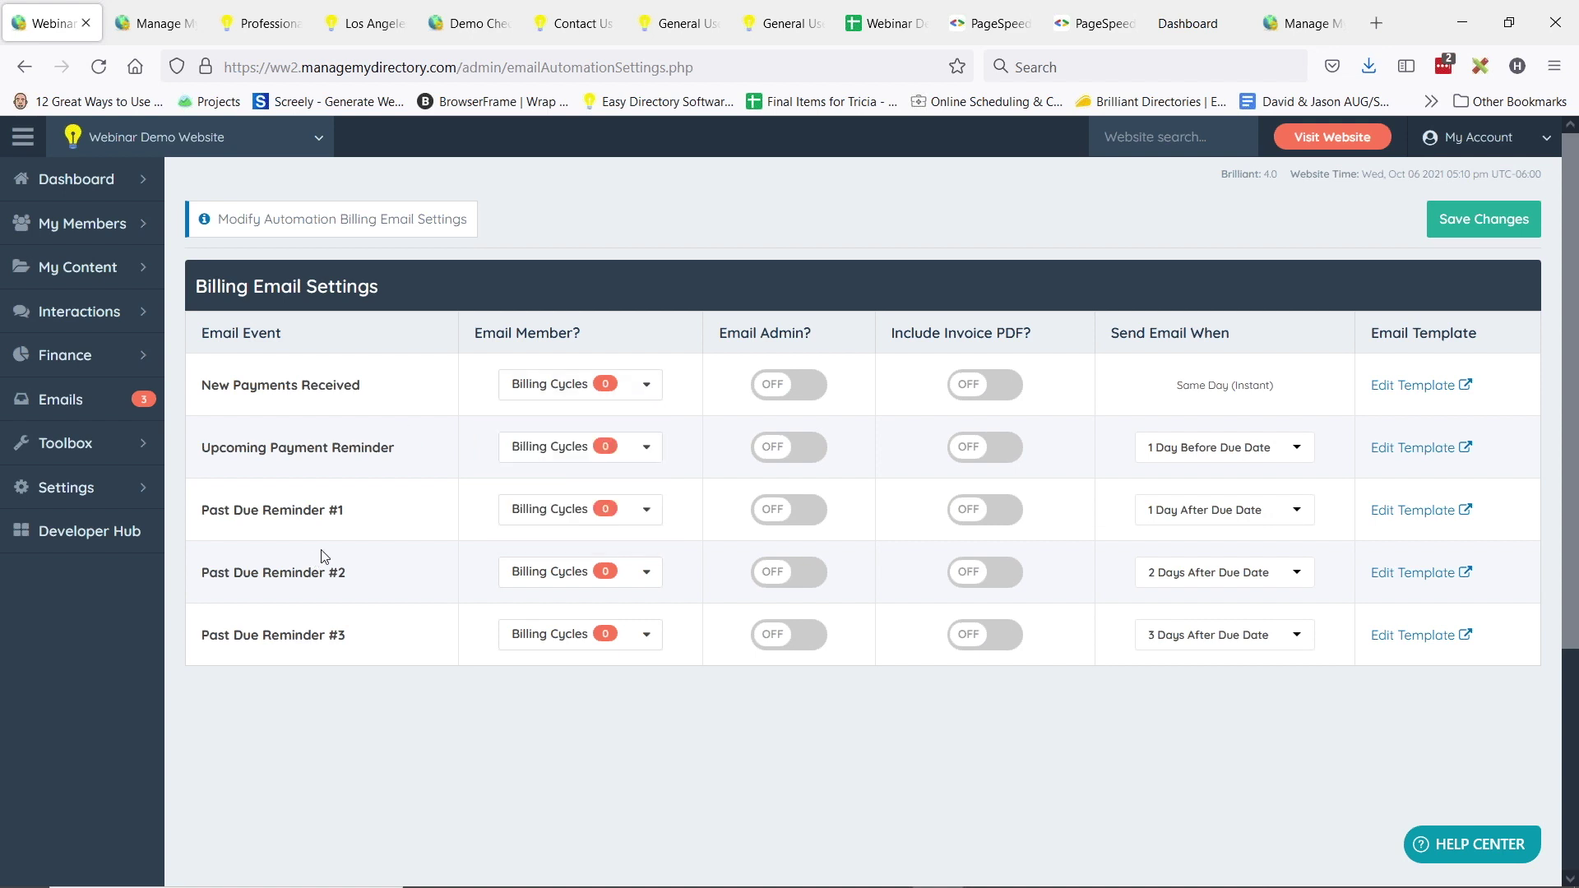
- Set the Upcoming Payment Reminder's Billing Cycles to Annually only
left_click_drag(234, 448, 392, 446)
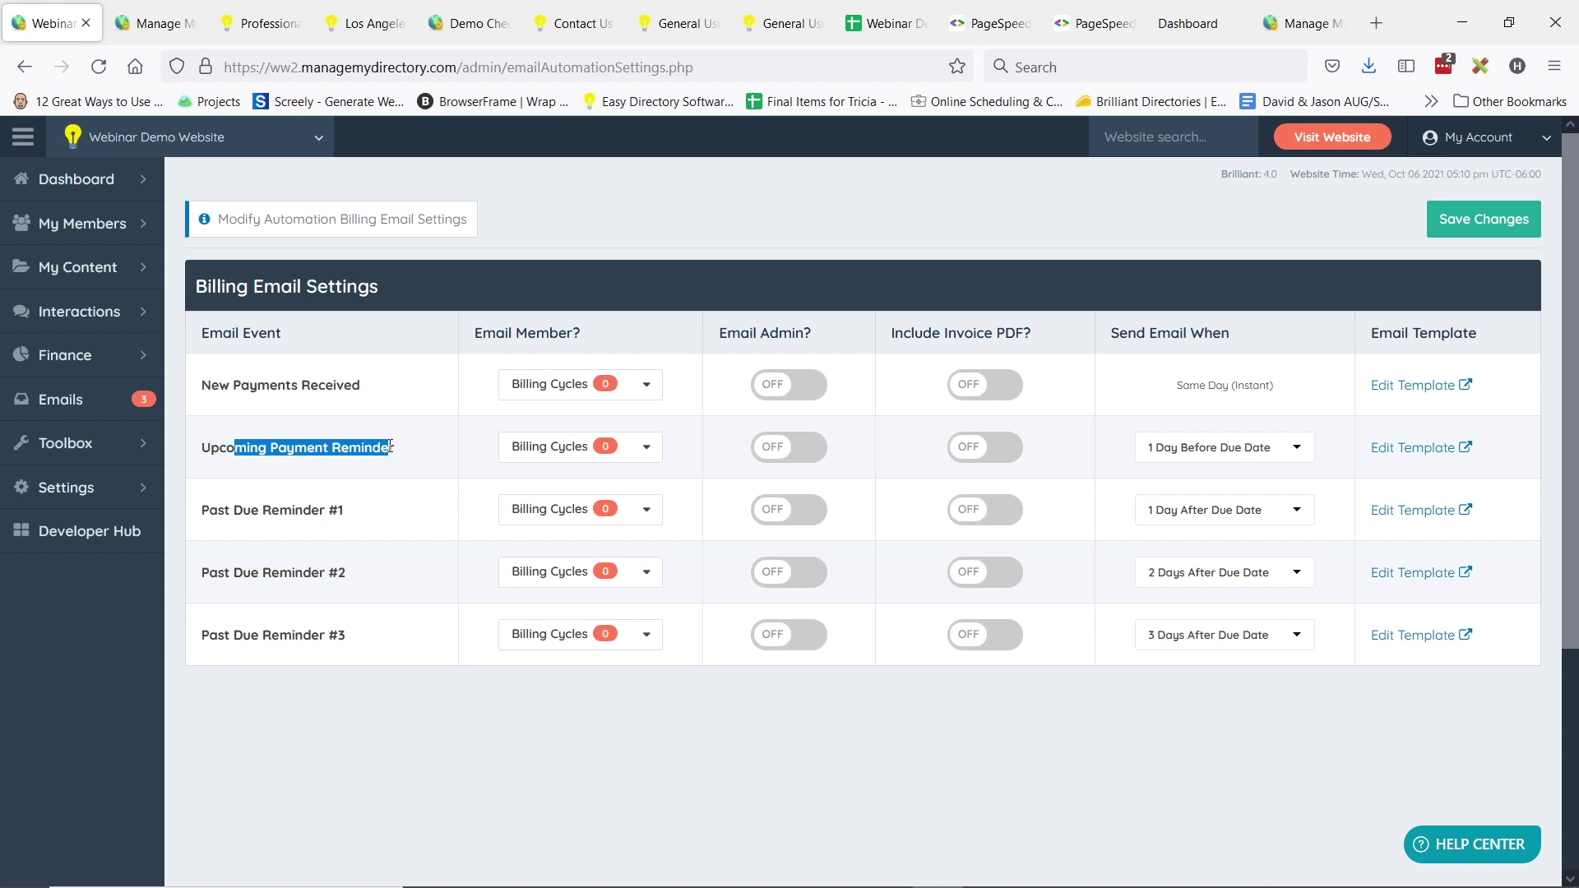
left_click(586, 449)
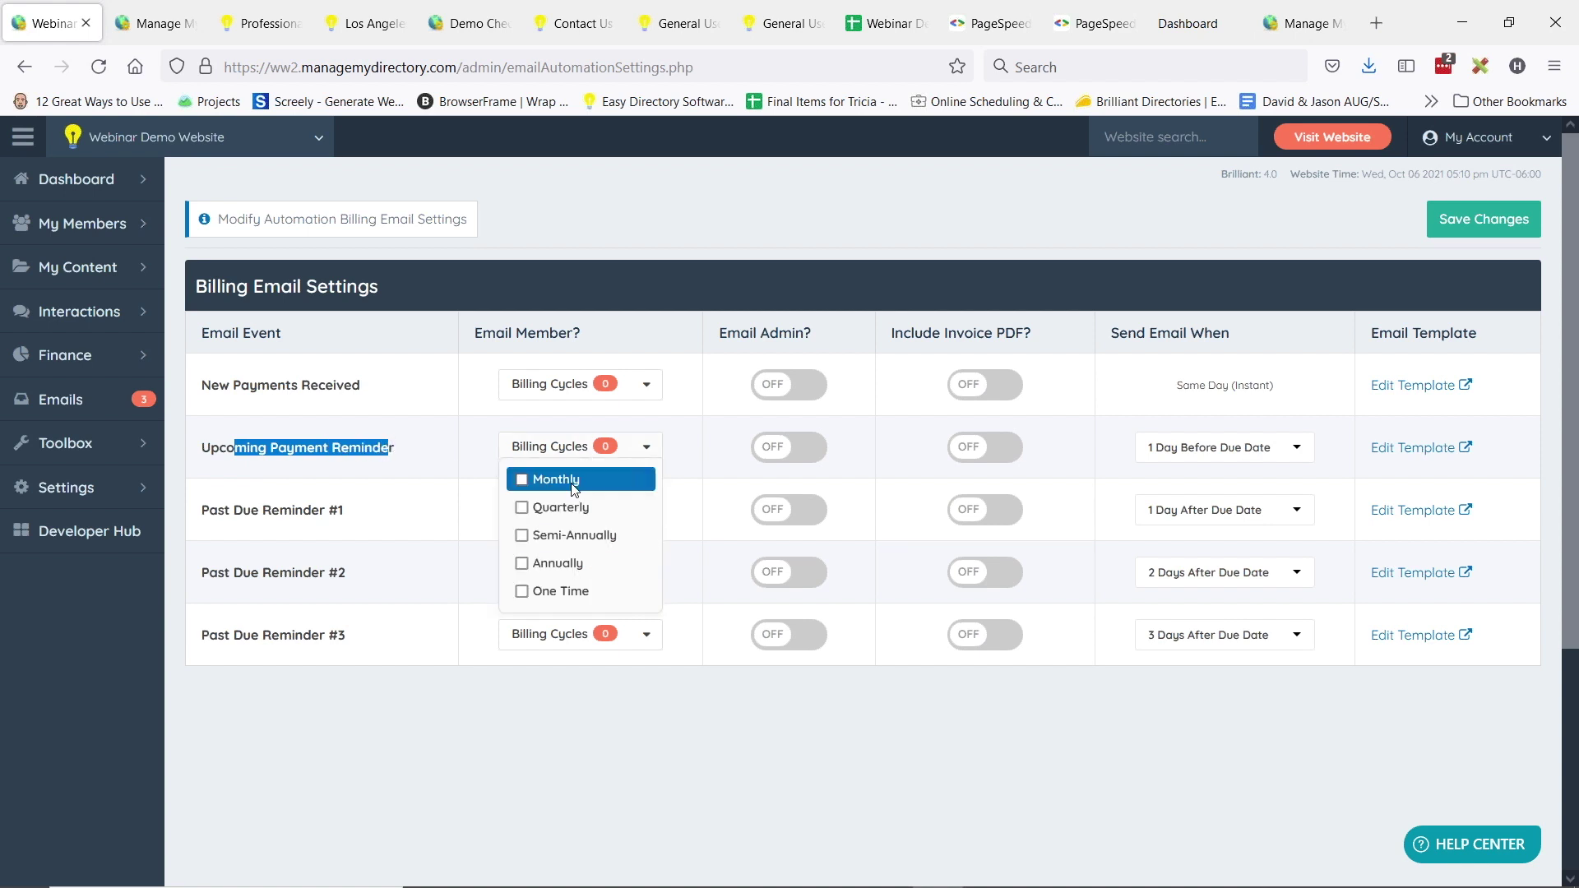
left_click(576, 447)
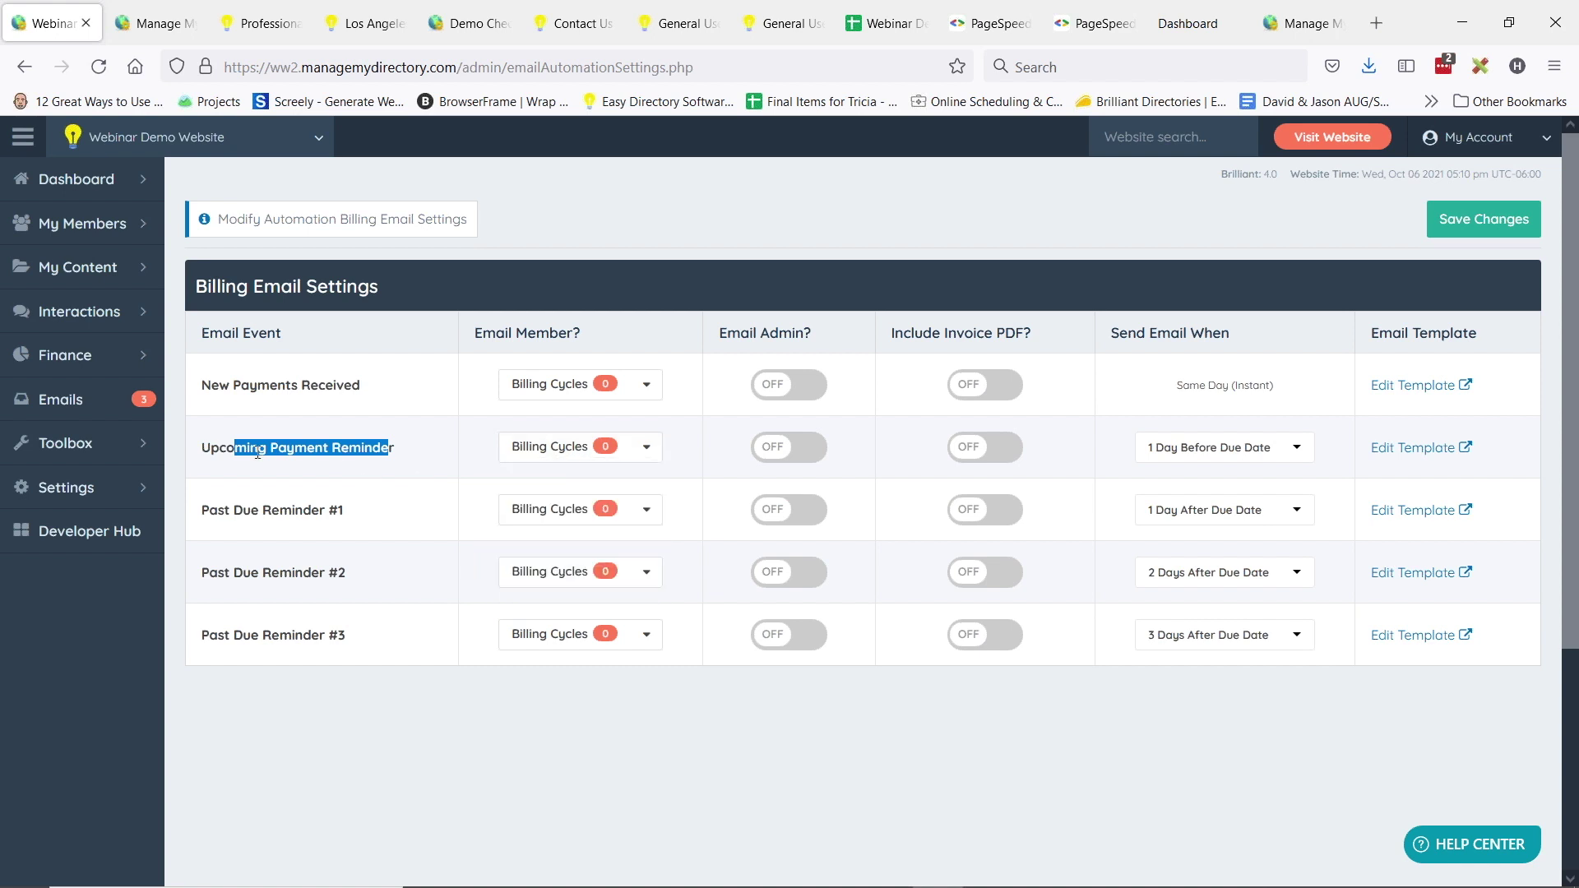
left_click(544, 446)
left_click(543, 563)
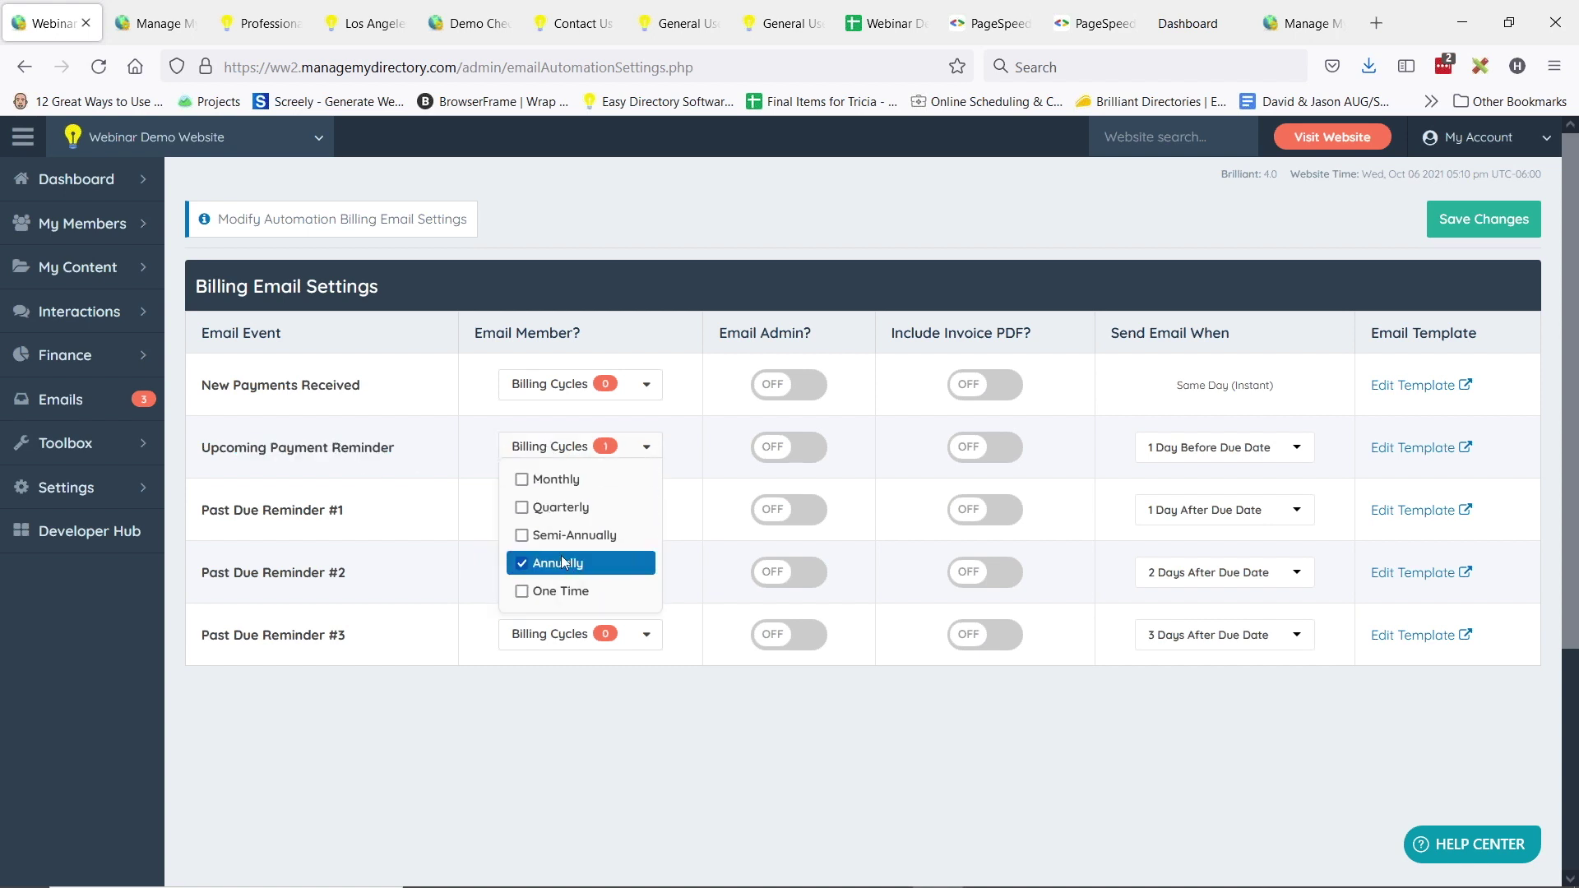
left_click(253, 429)
left_click(549, 448)
left_click(617, 451)
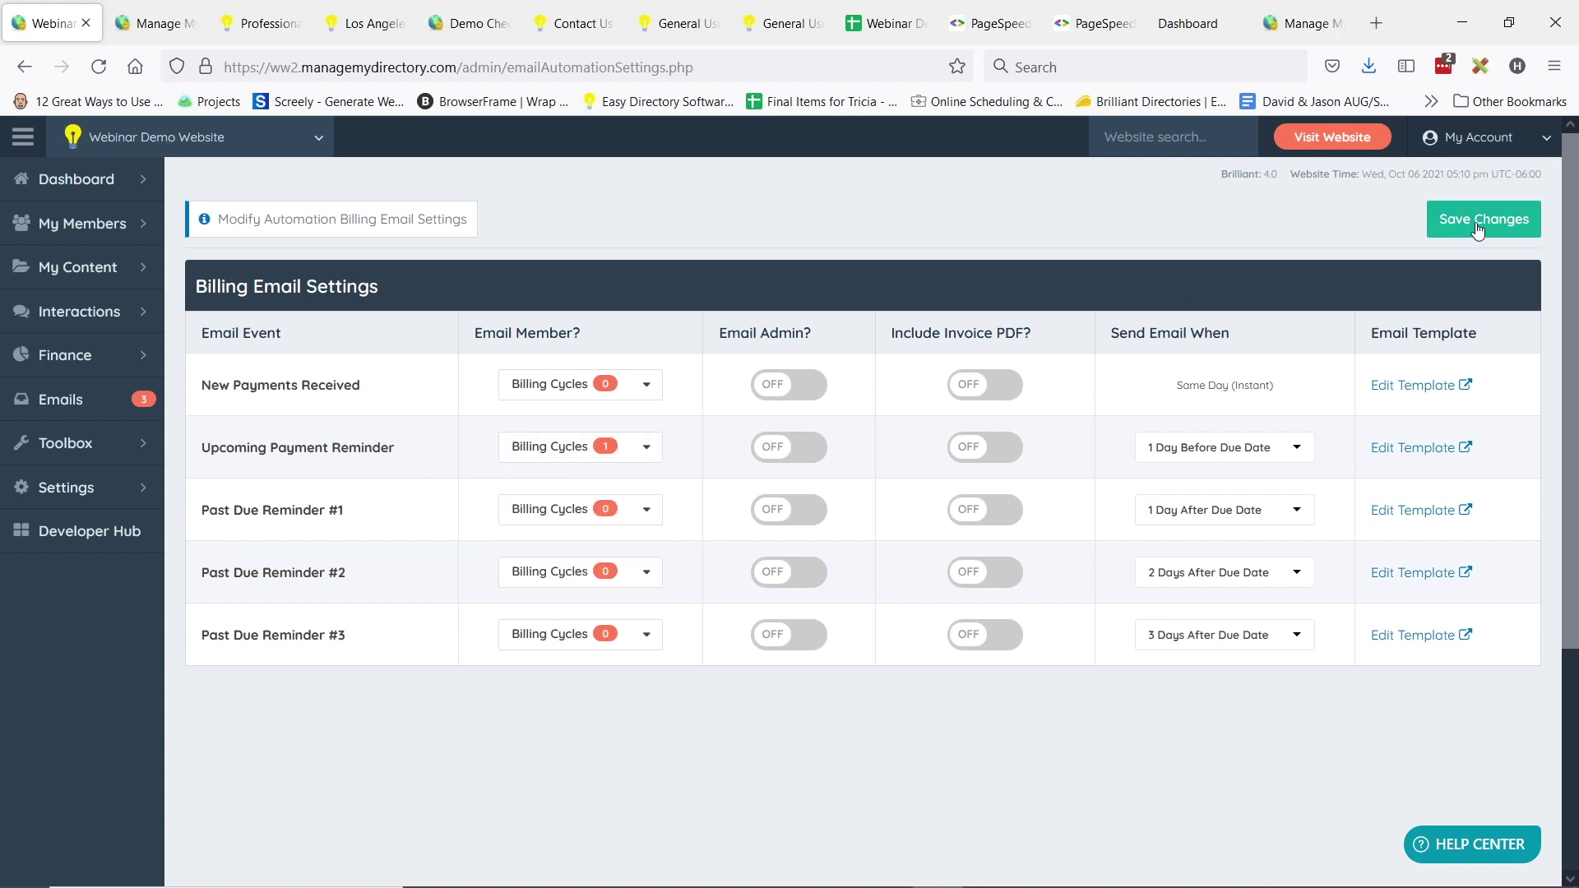
- Target New Payments Received at Monthly, Quarterly, Semi-Annually, Annually and One Time cycles
left_click(646, 384)
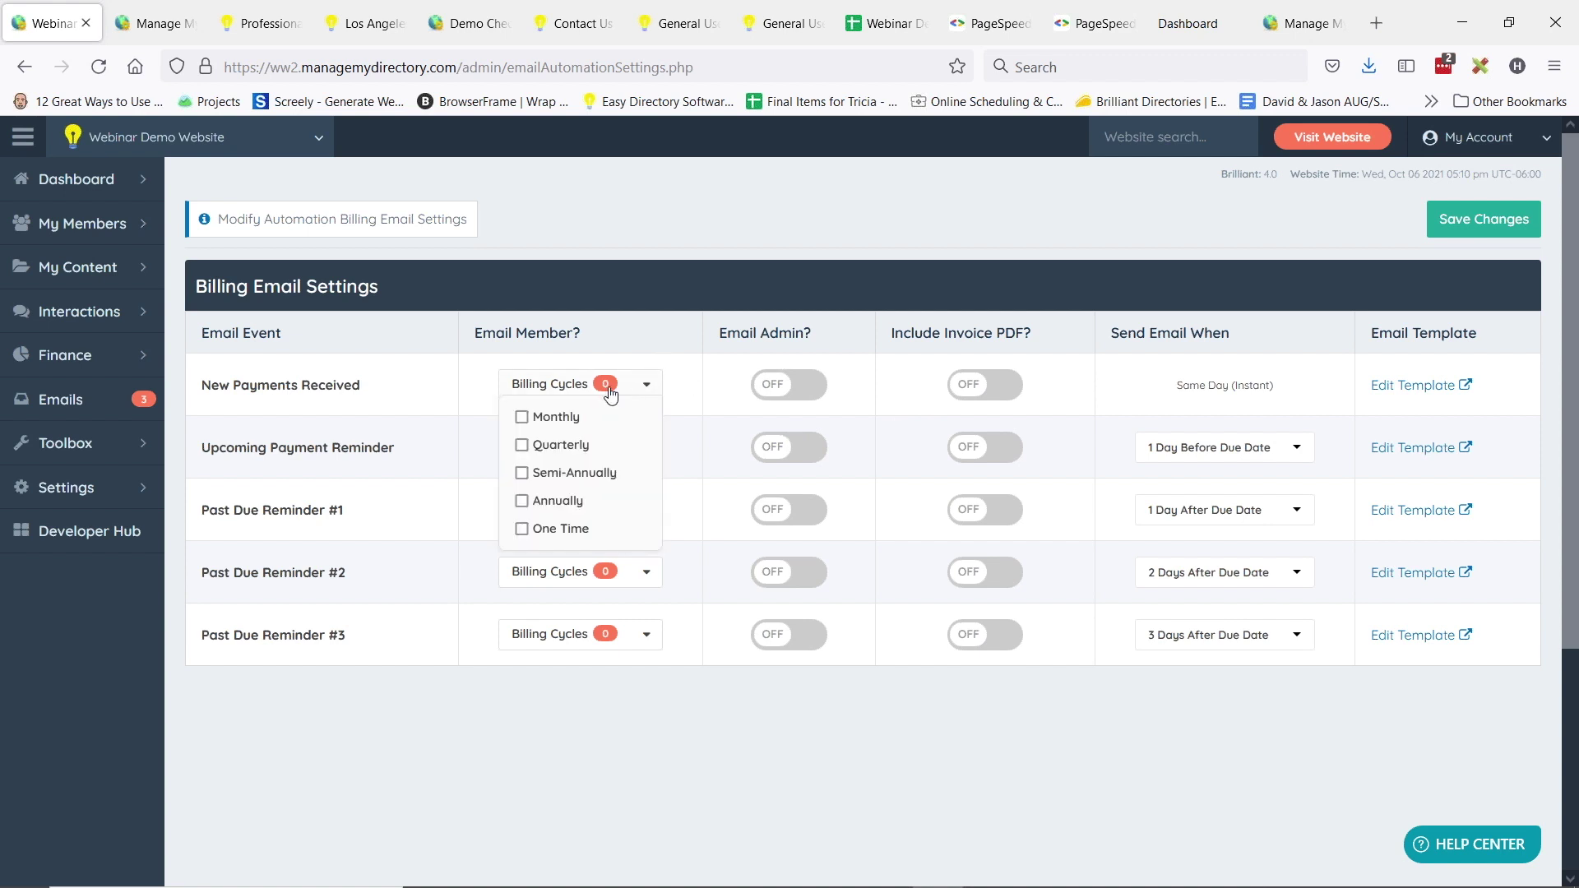
left_click(554, 418)
left_click(560, 446)
left_click(567, 473)
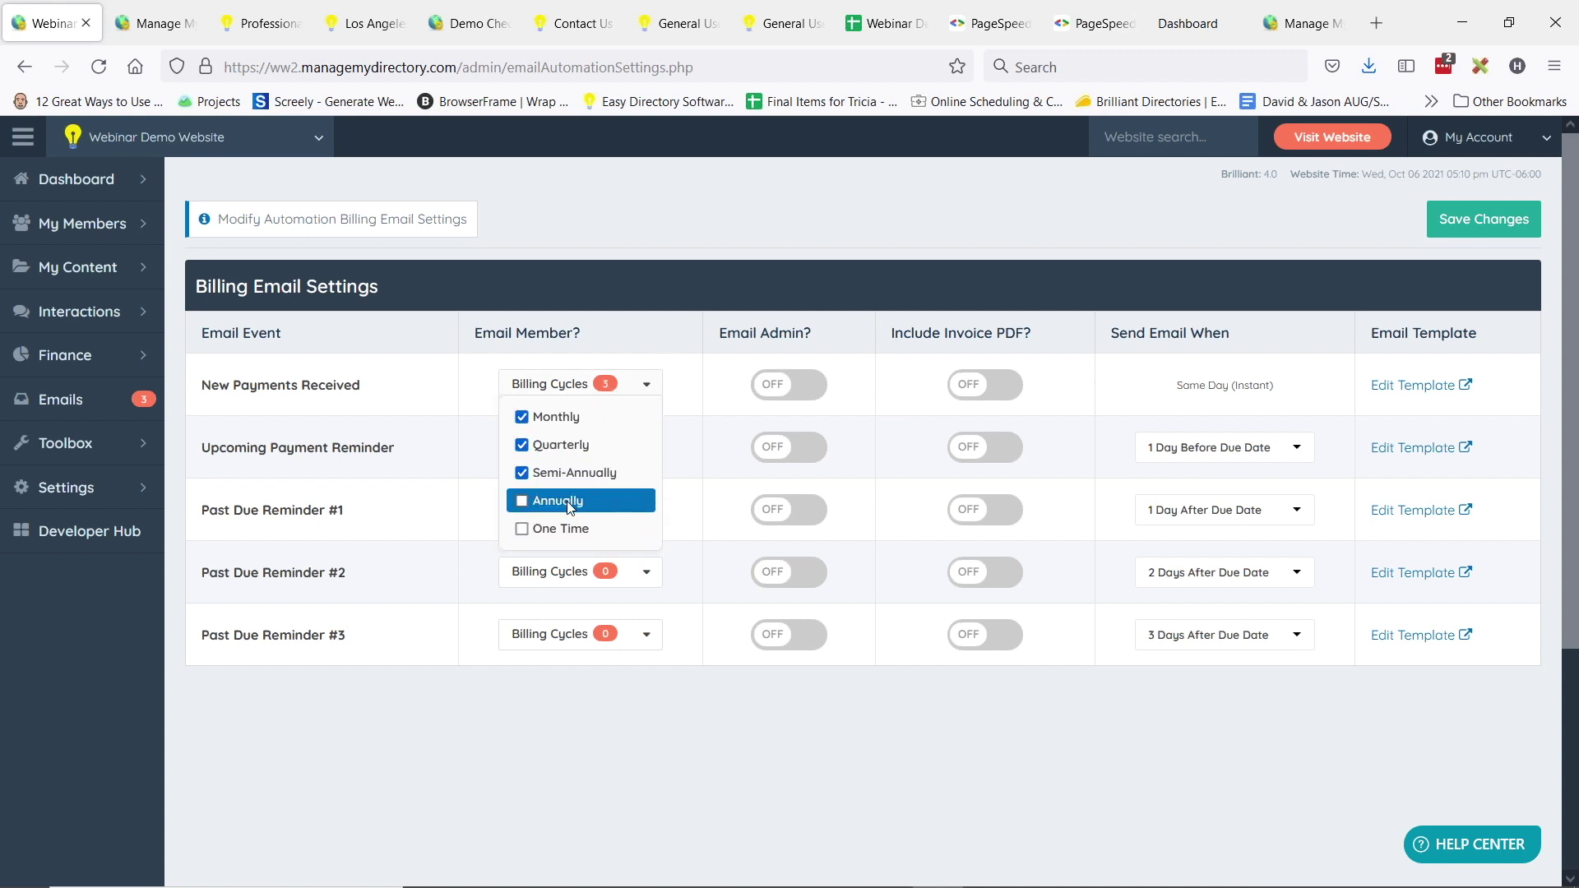
left_click(571, 501)
left_click(575, 535)
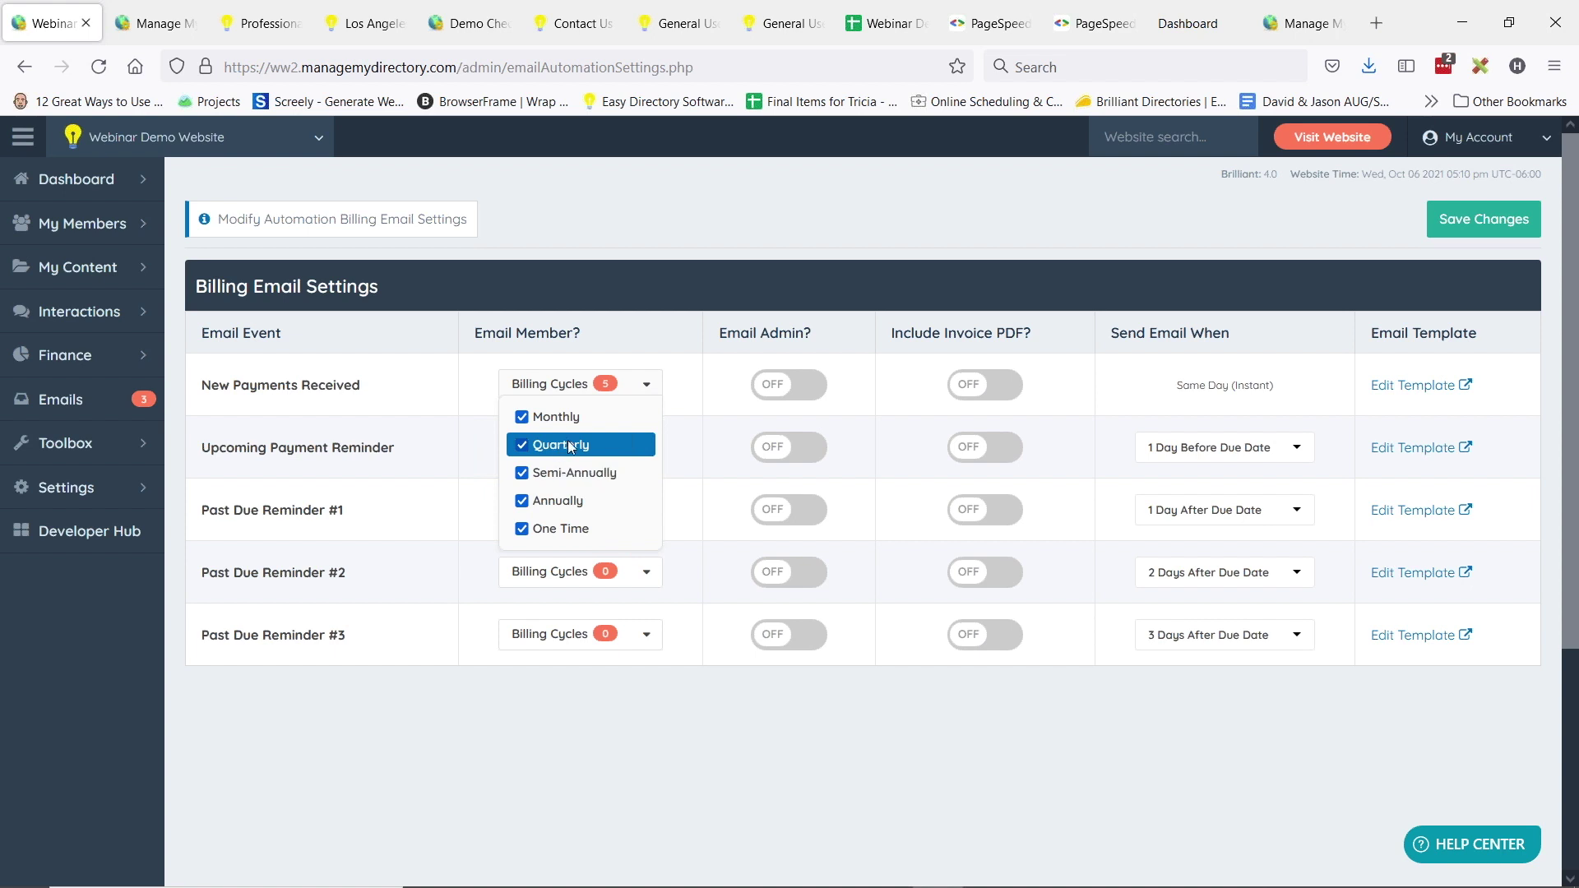
left_click(609, 445)
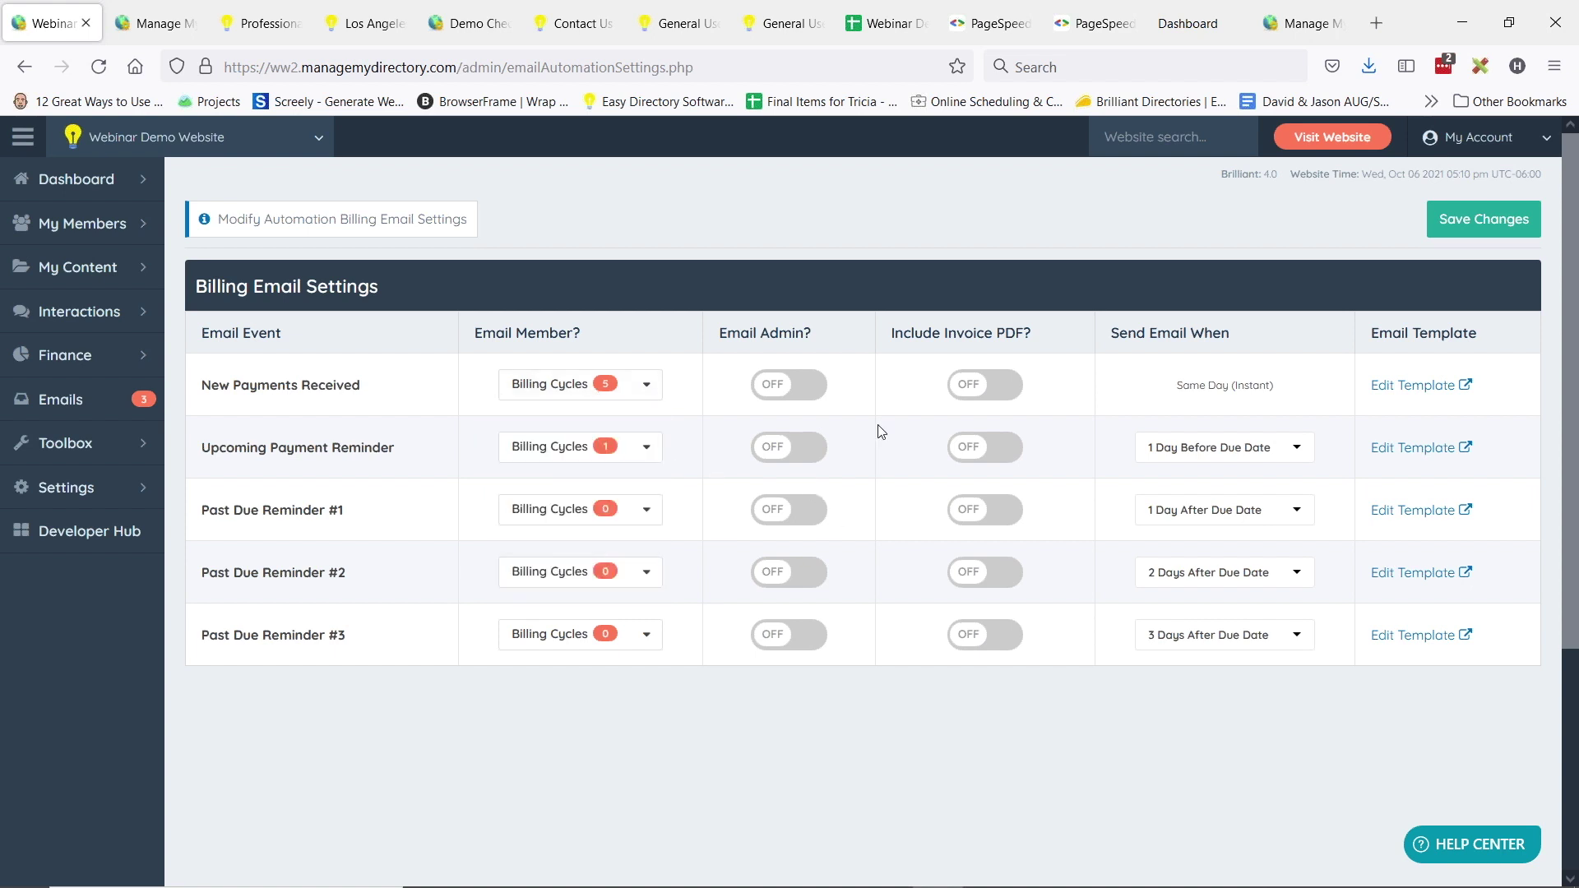
- Confirm all five cycles are ticked for New Payments Received, then show the BD Lab Updates slide
left_click(609, 572)
left_click(618, 736)
left_click(609, 384)
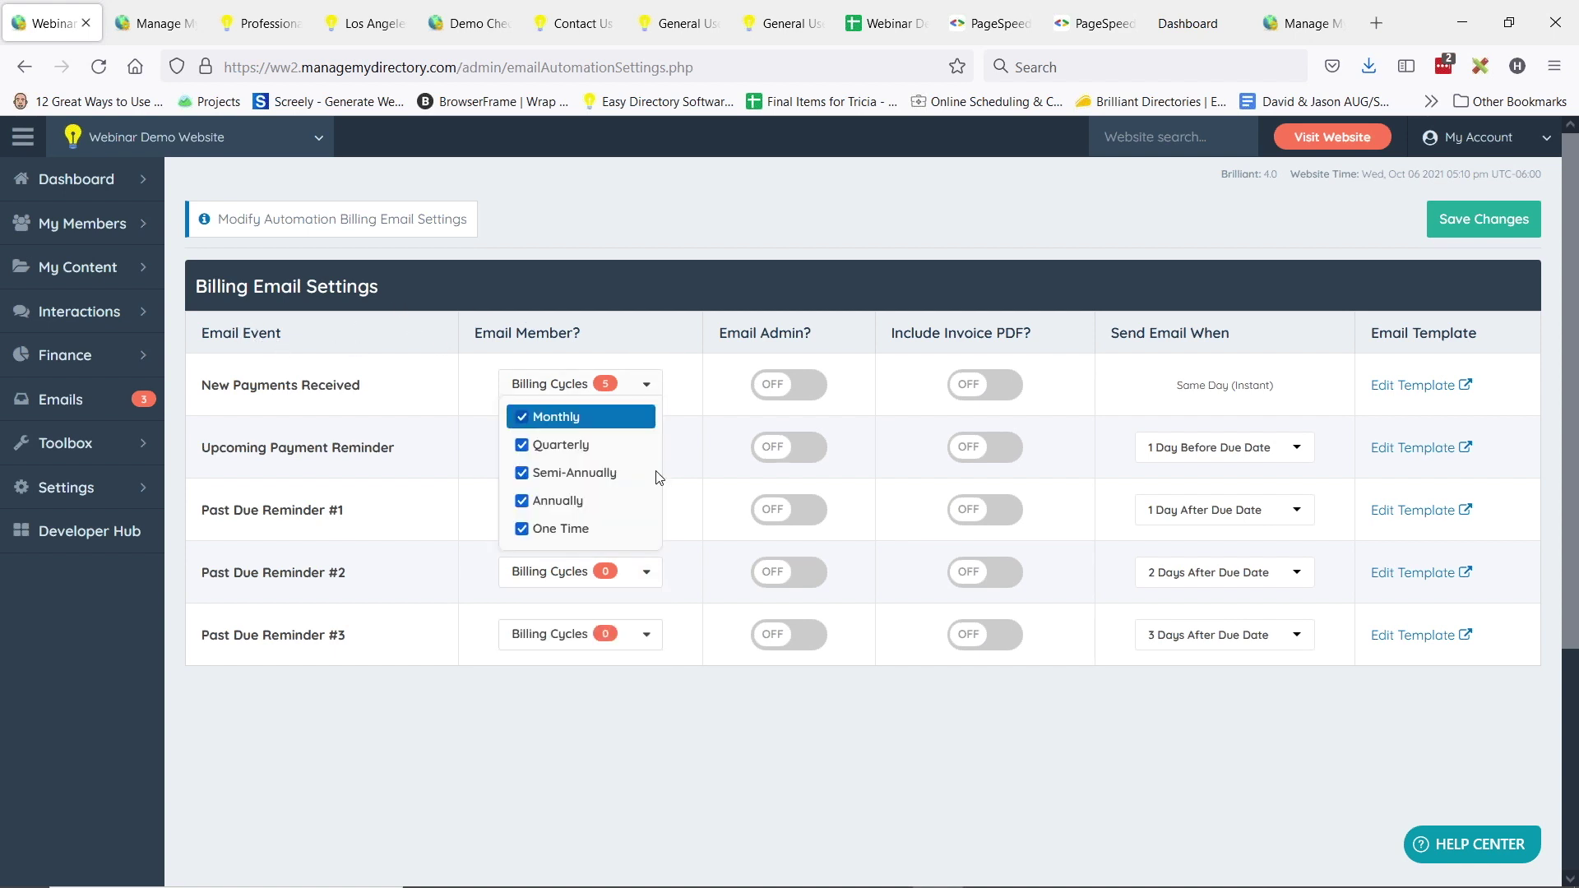
left_click(563, 364)
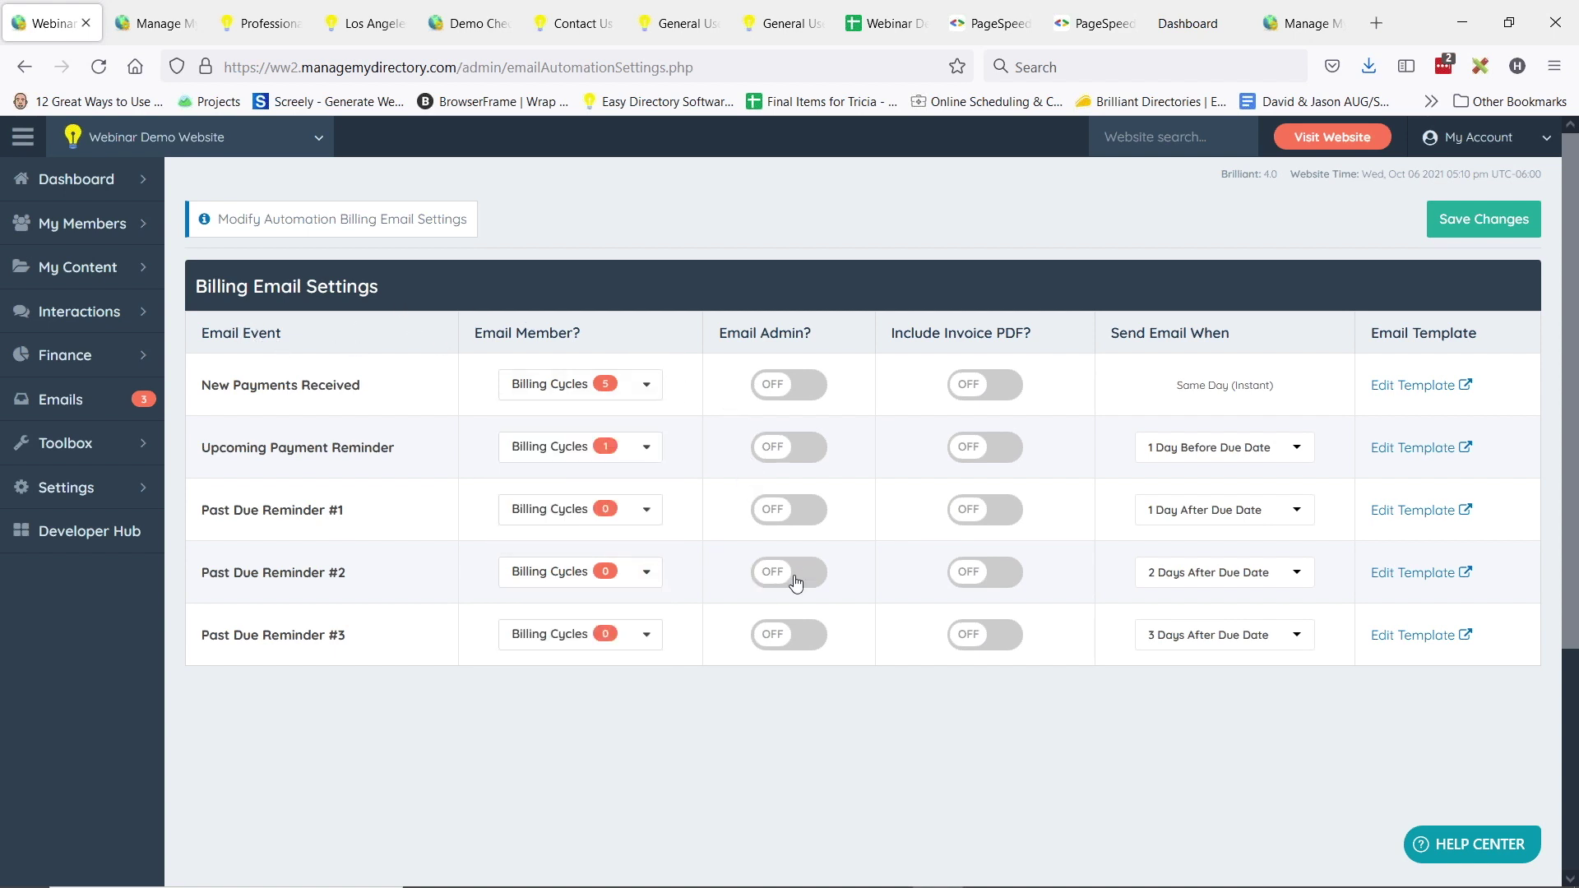
key("alt+Tab")
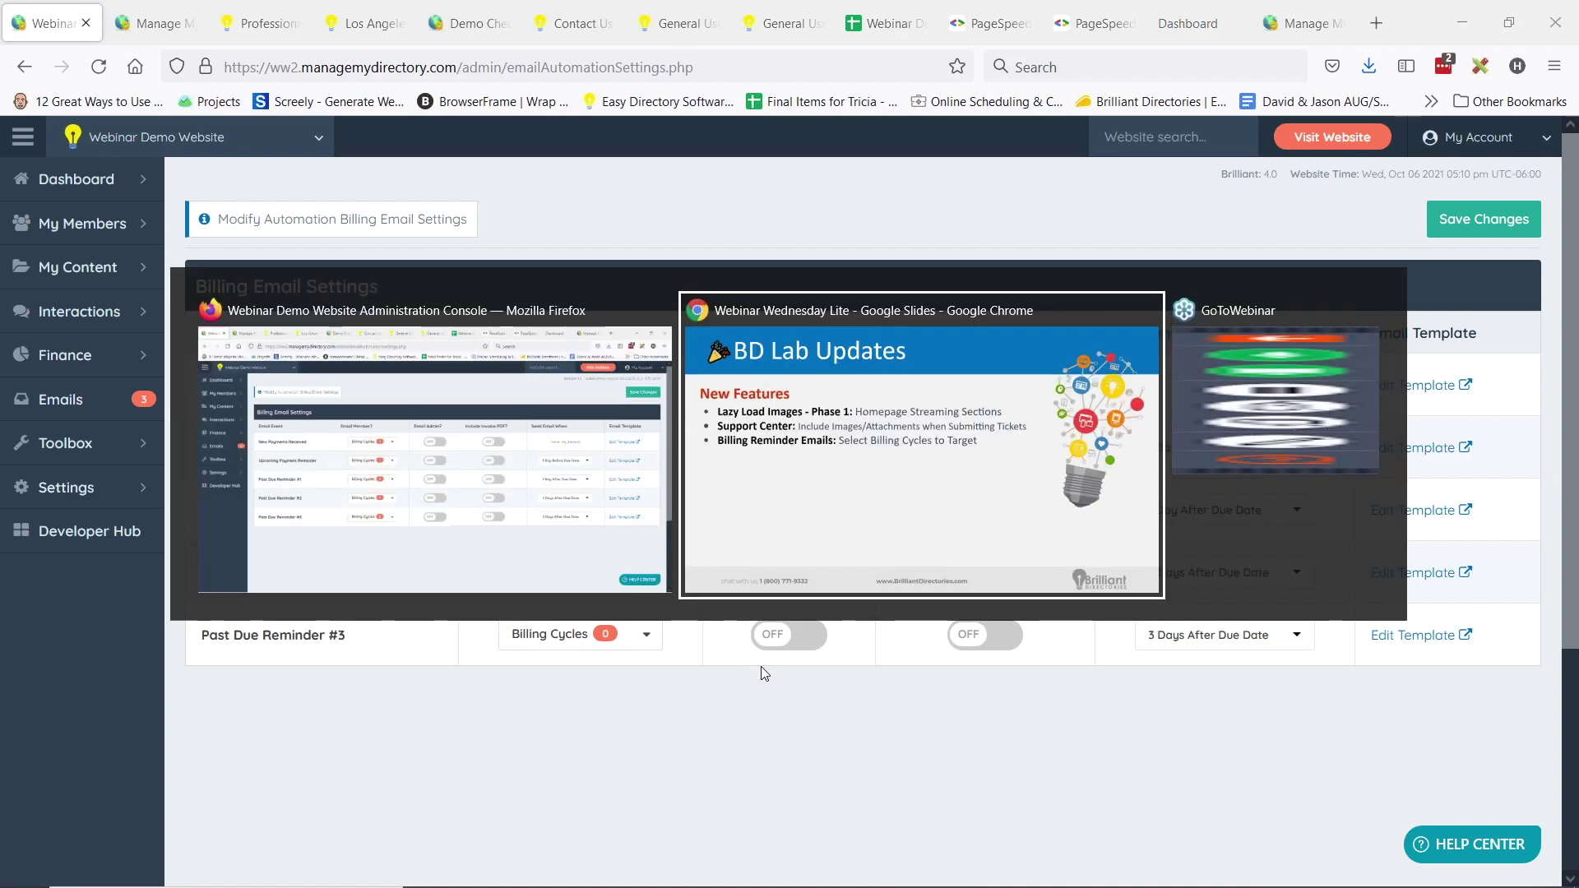
key("Right")
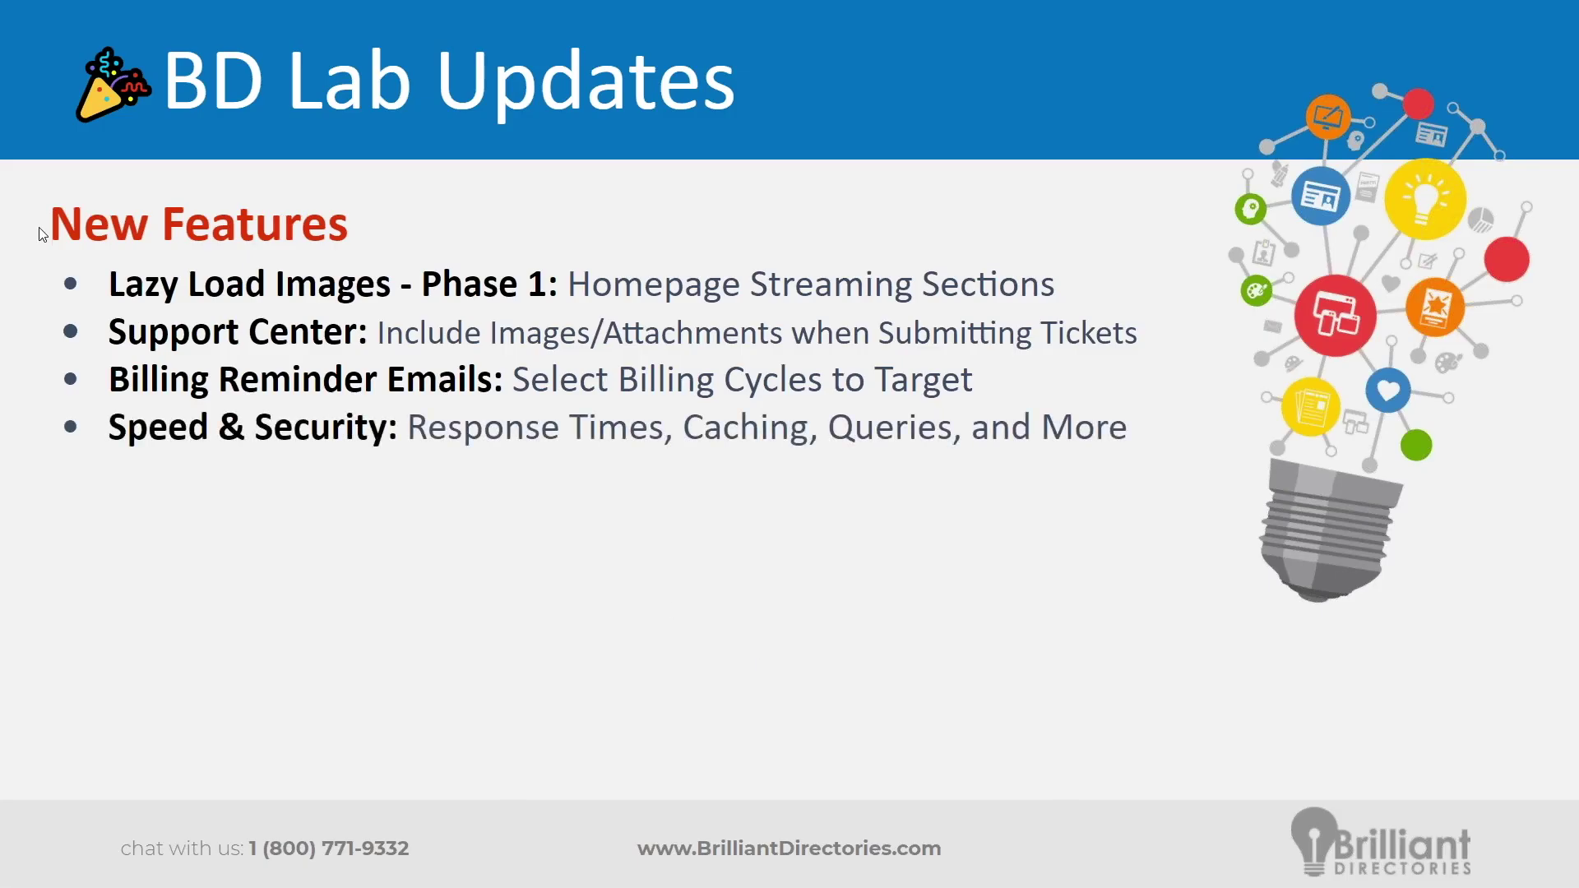
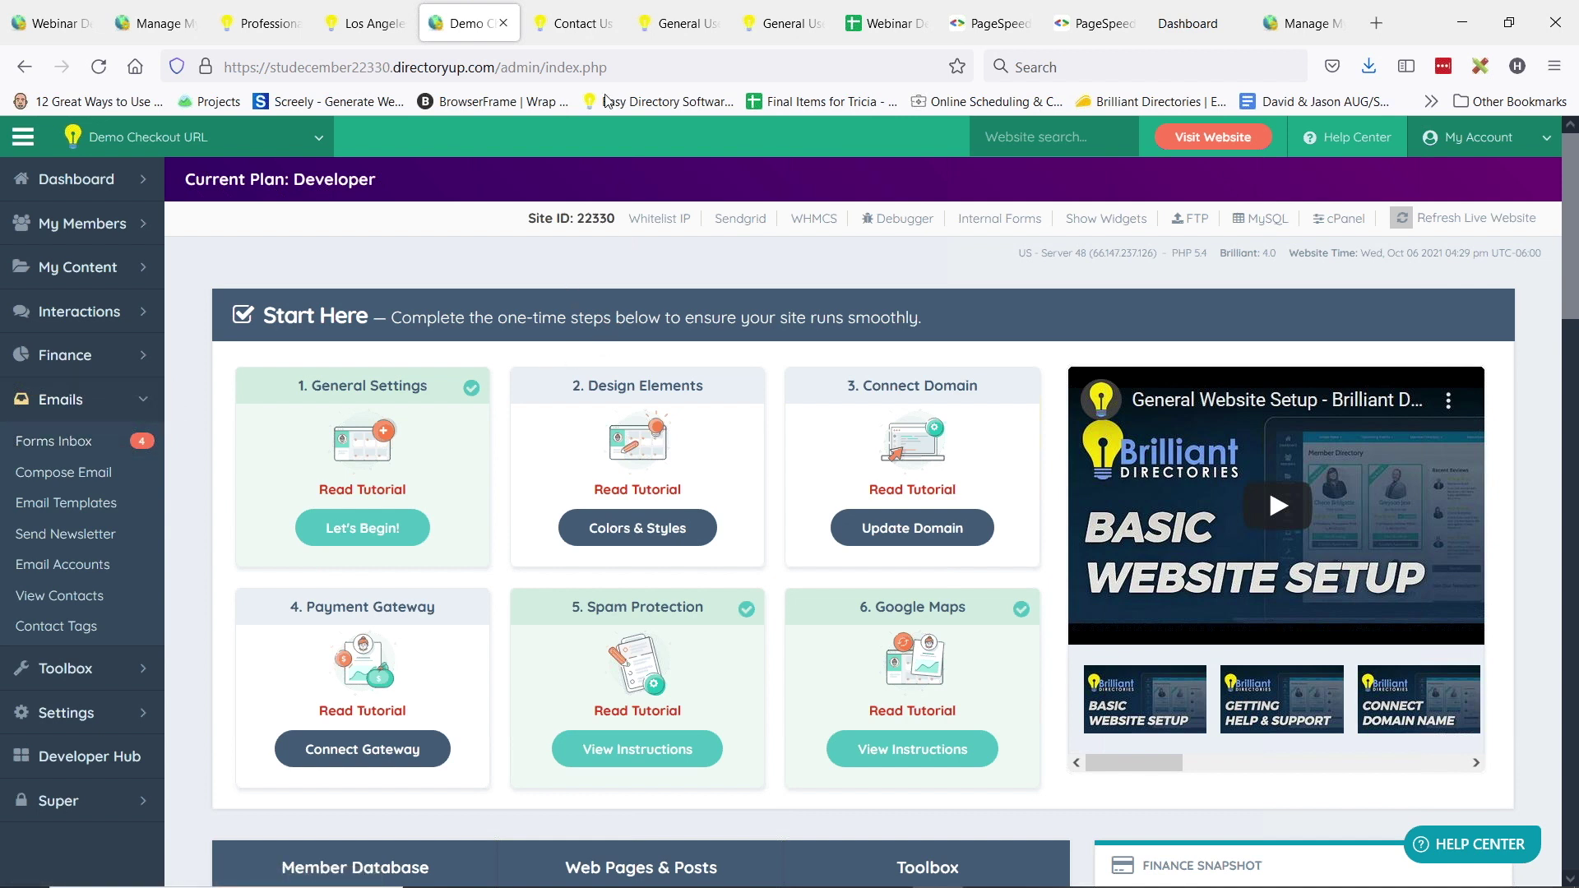
- Check the live contact page, then go from the admin dashboard to Toolbox > Form Manager
left_click(572, 23)
left_click(458, 23)
left_click(66, 668)
left_click(93, 579)
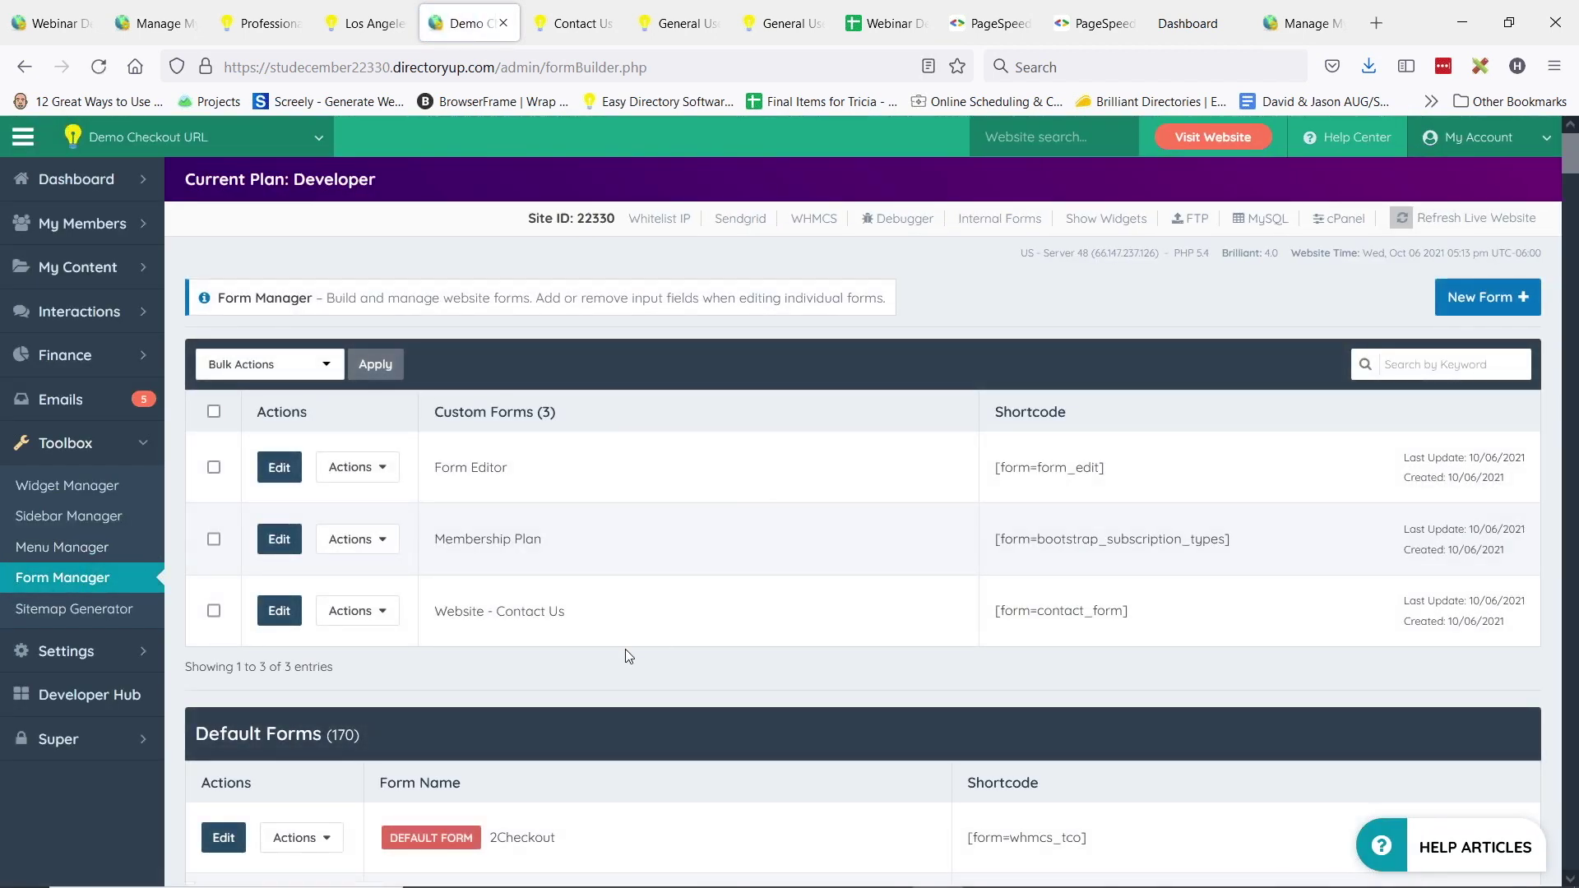
- Copy the Website - Contact Us form shortcode from Actions and start editing that form
left_click(345, 610)
left_click(462, 645)
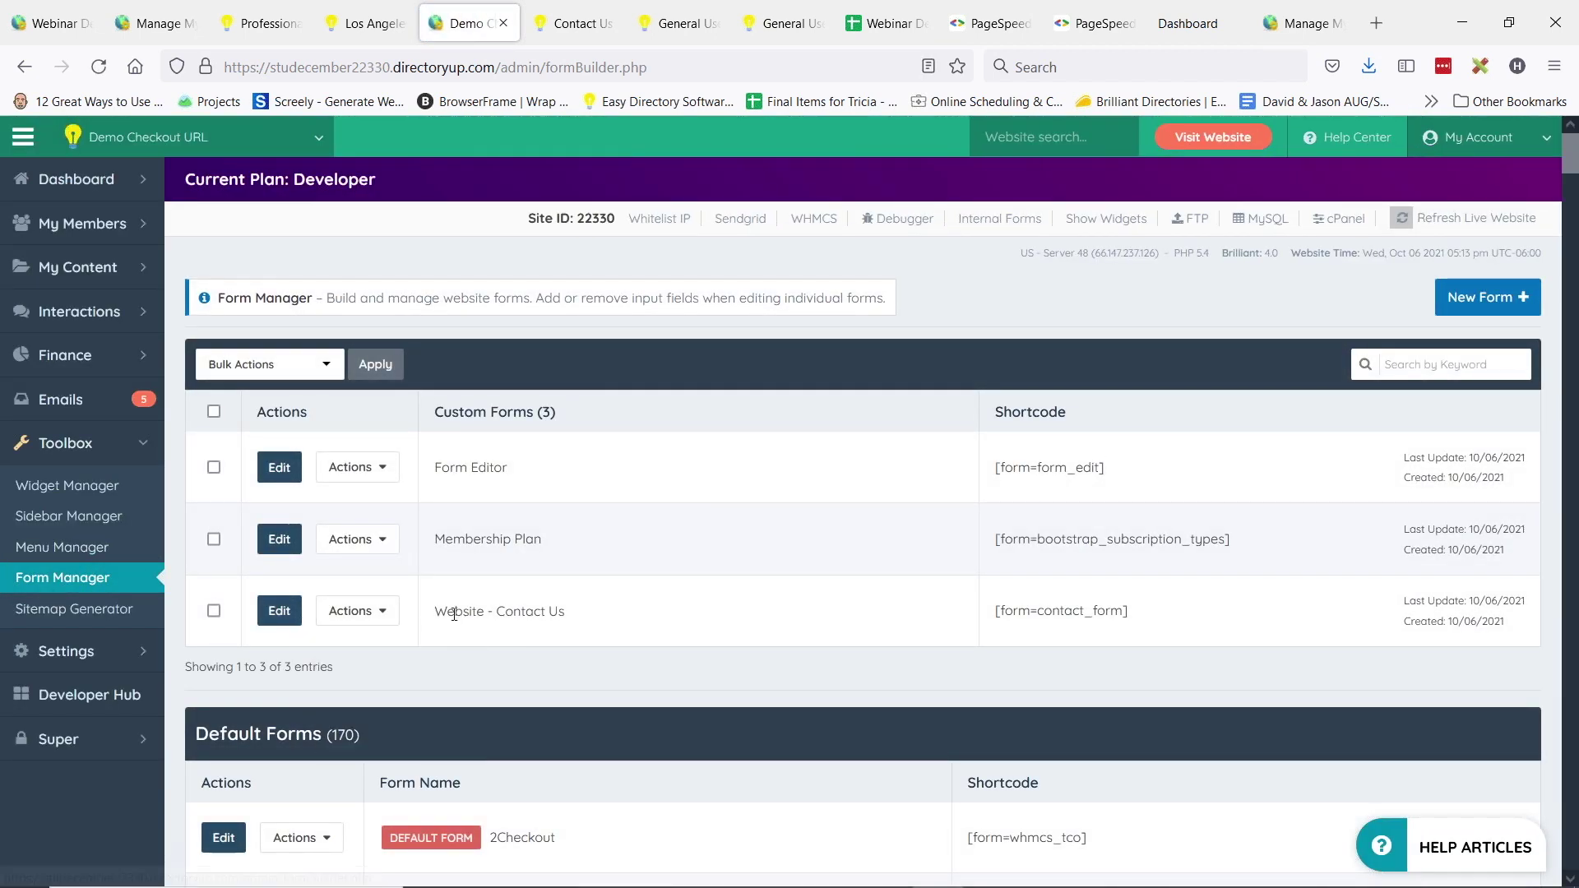
left_click_drag(448, 610, 552, 611)
left_click(273, 610)
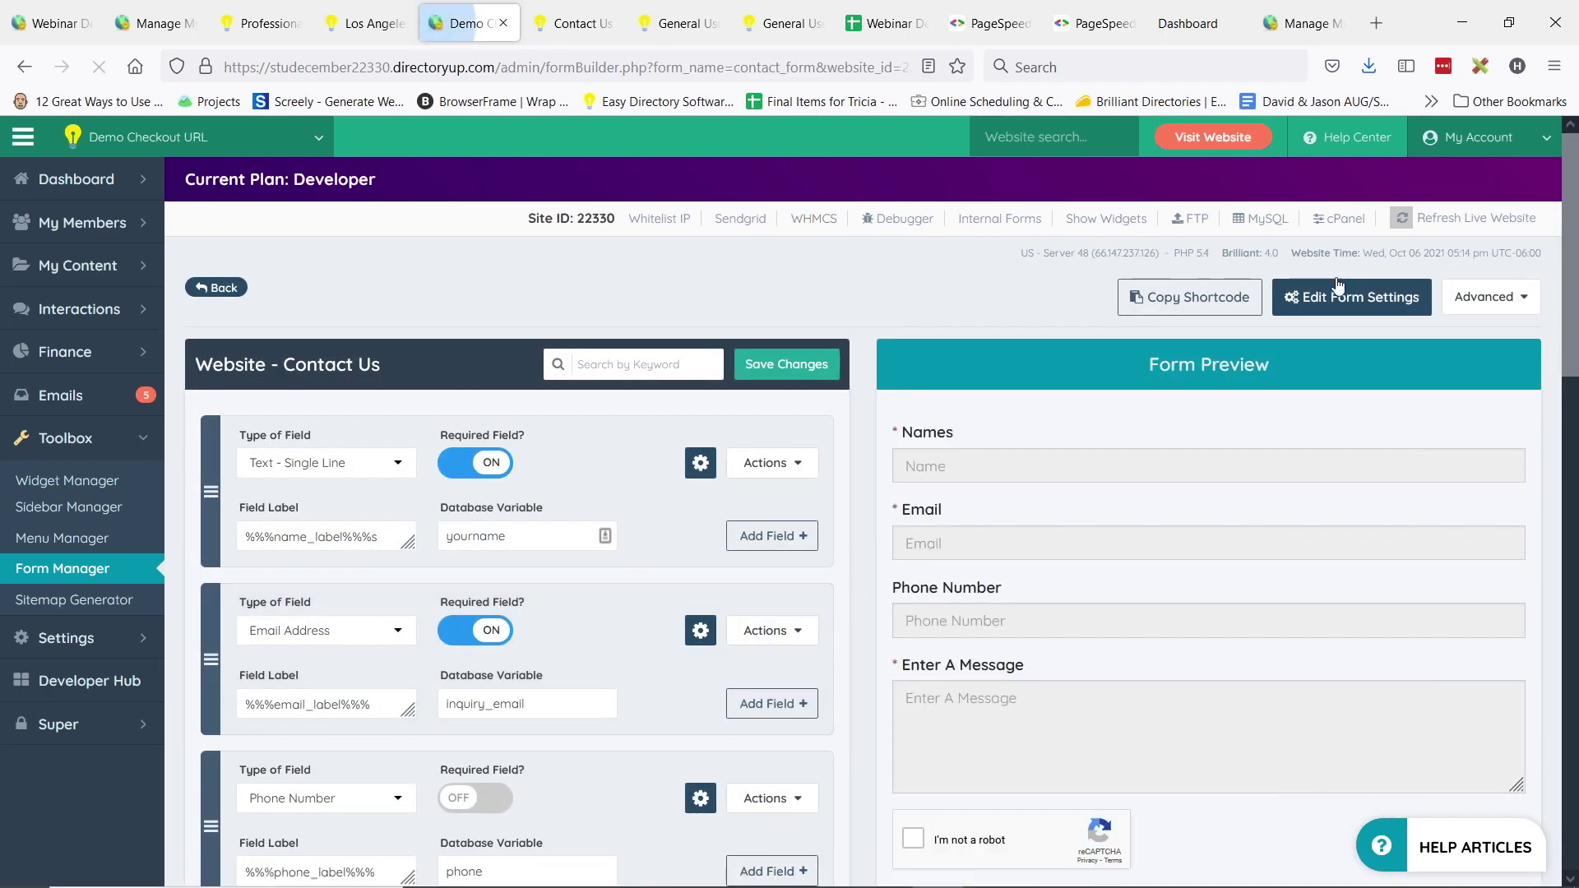
- Show the form's Zapier Settings tab with Enable Webhook switched ON
left_click(1397, 315)
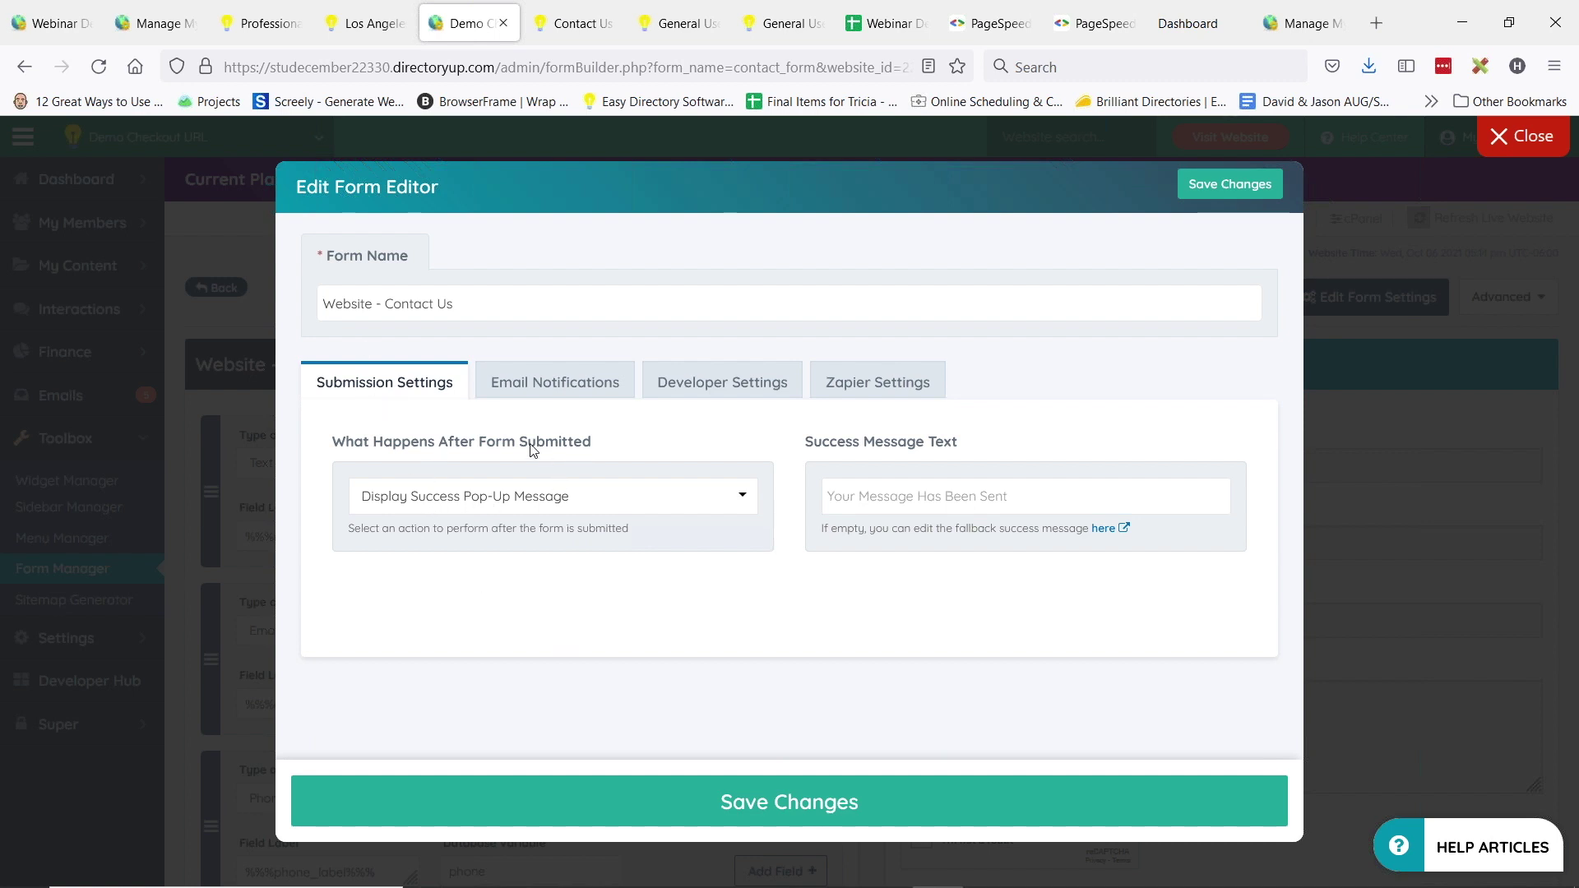
left_click(916, 394)
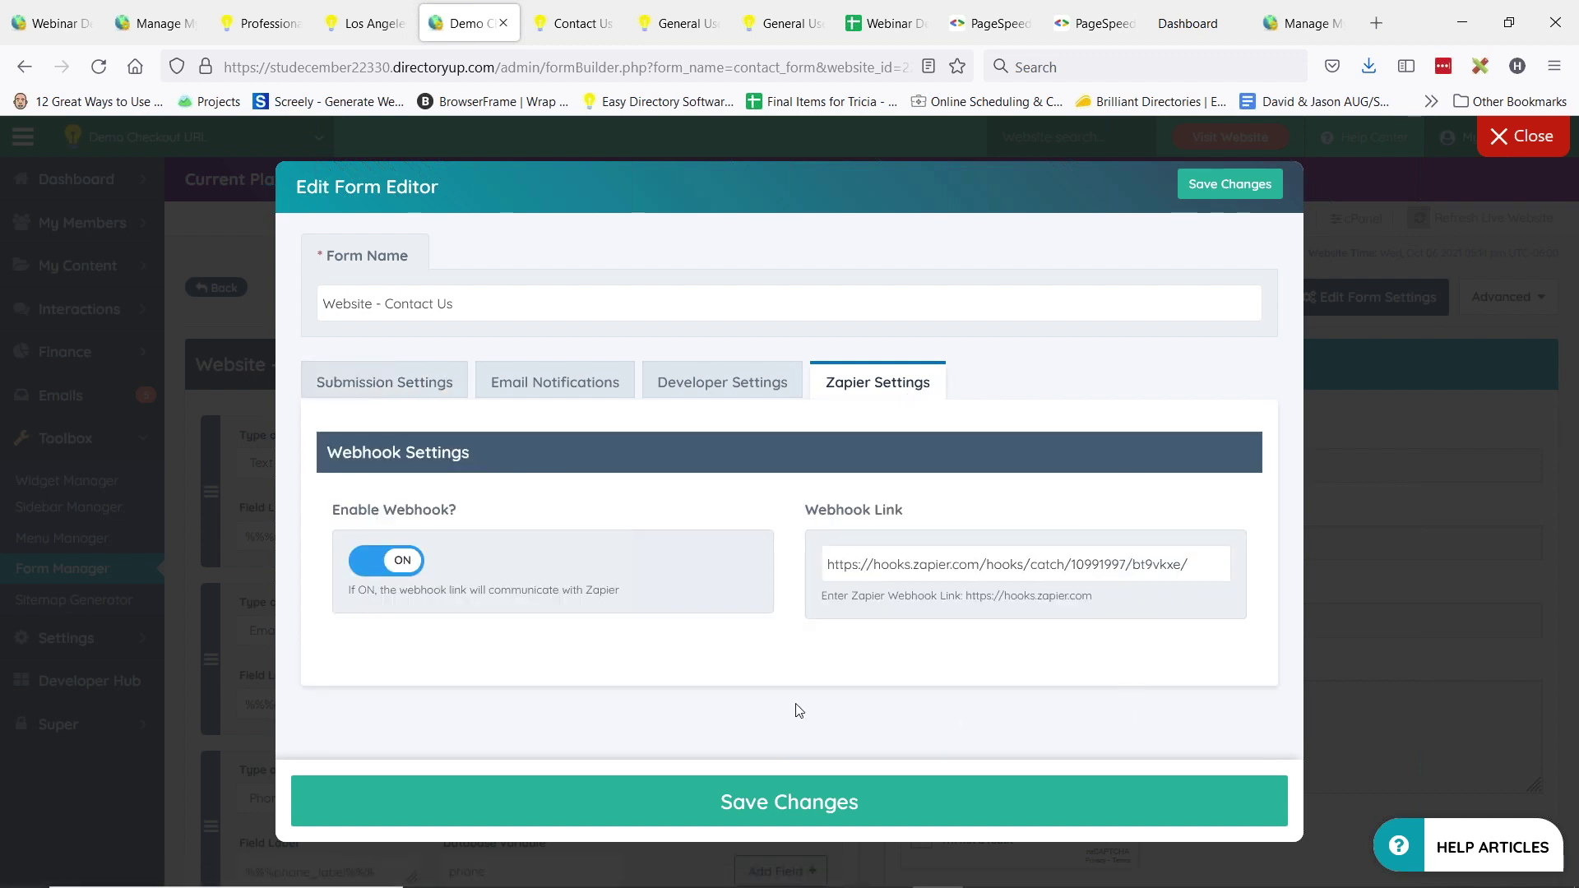
left_click_drag(336, 513, 483, 516)
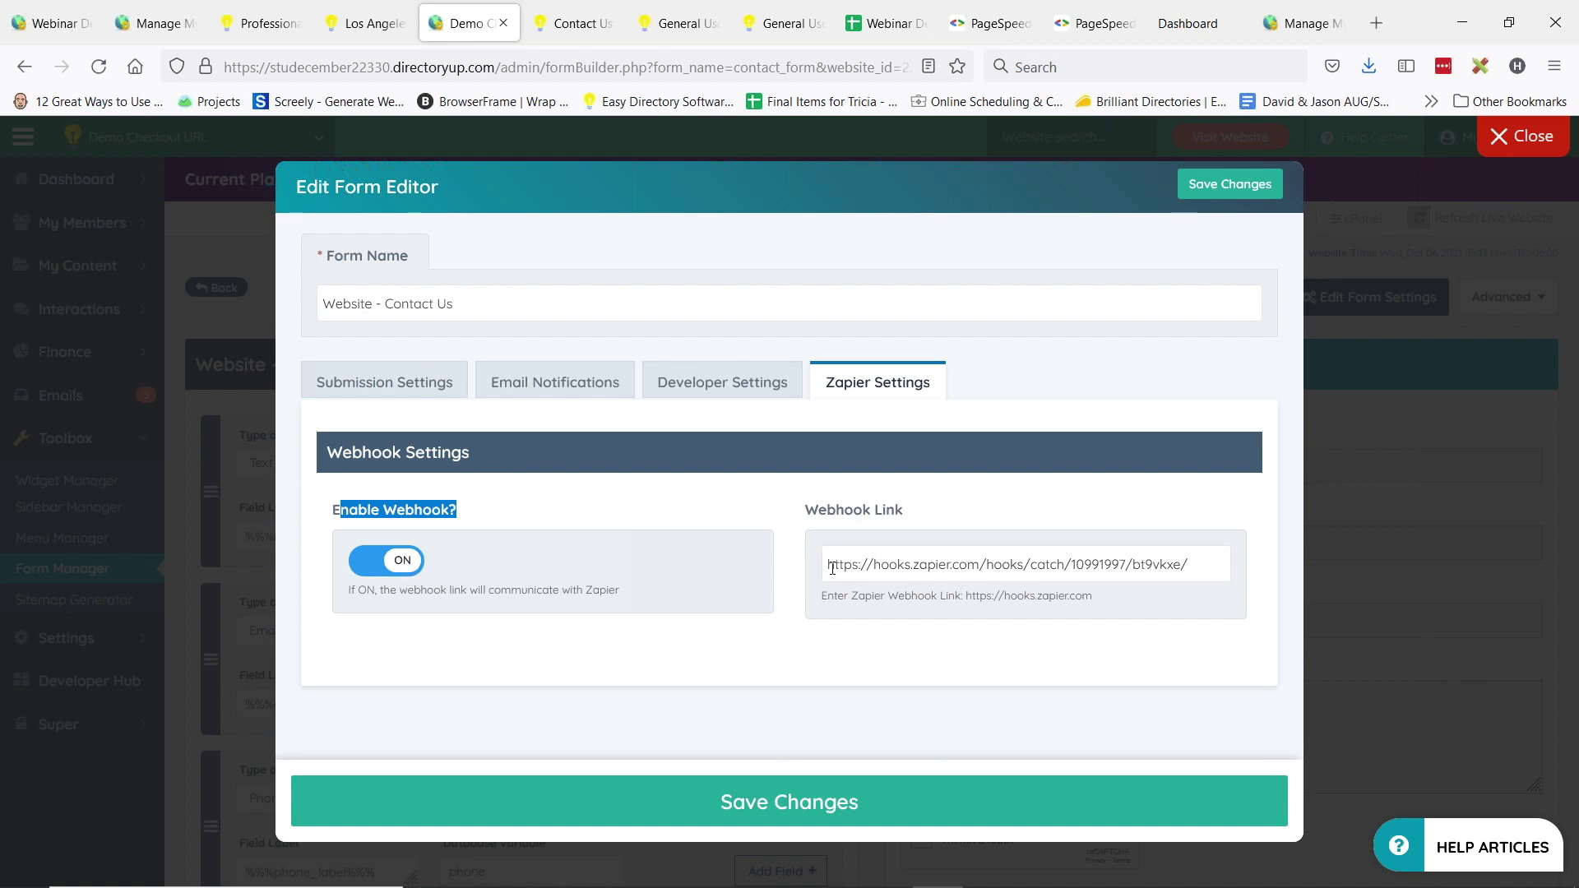
- Highlight the pasted hooks.zapier.com webhook link and place the spreadsheet beside the admin page
left_click_drag(832, 568, 1213, 575)
left_click(1122, 561)
triple_click(1117, 549)
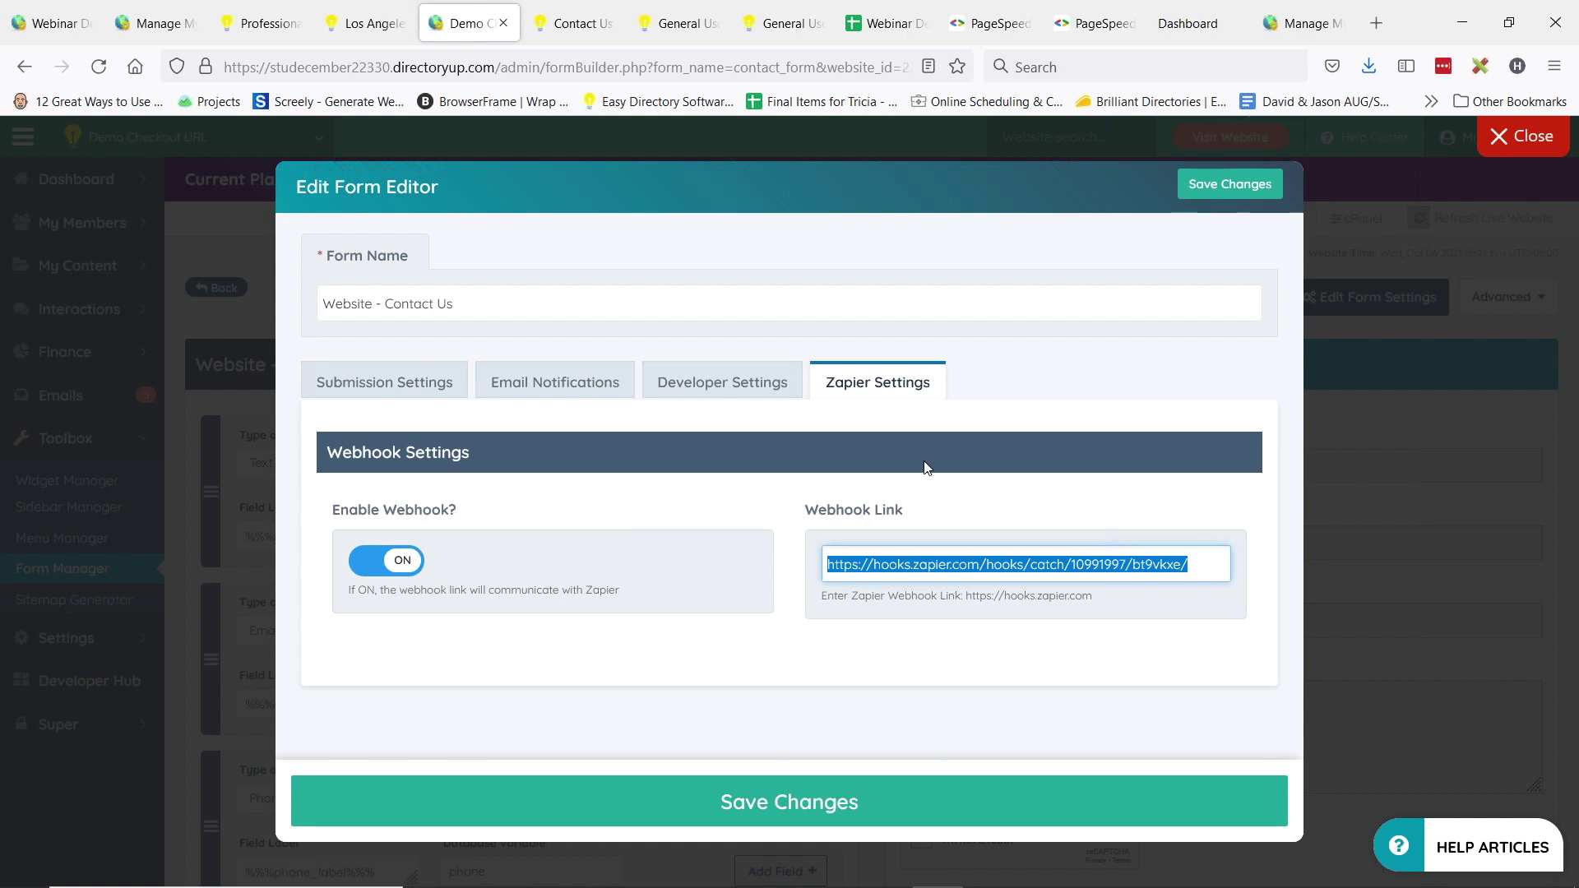
left_click(920, 629)
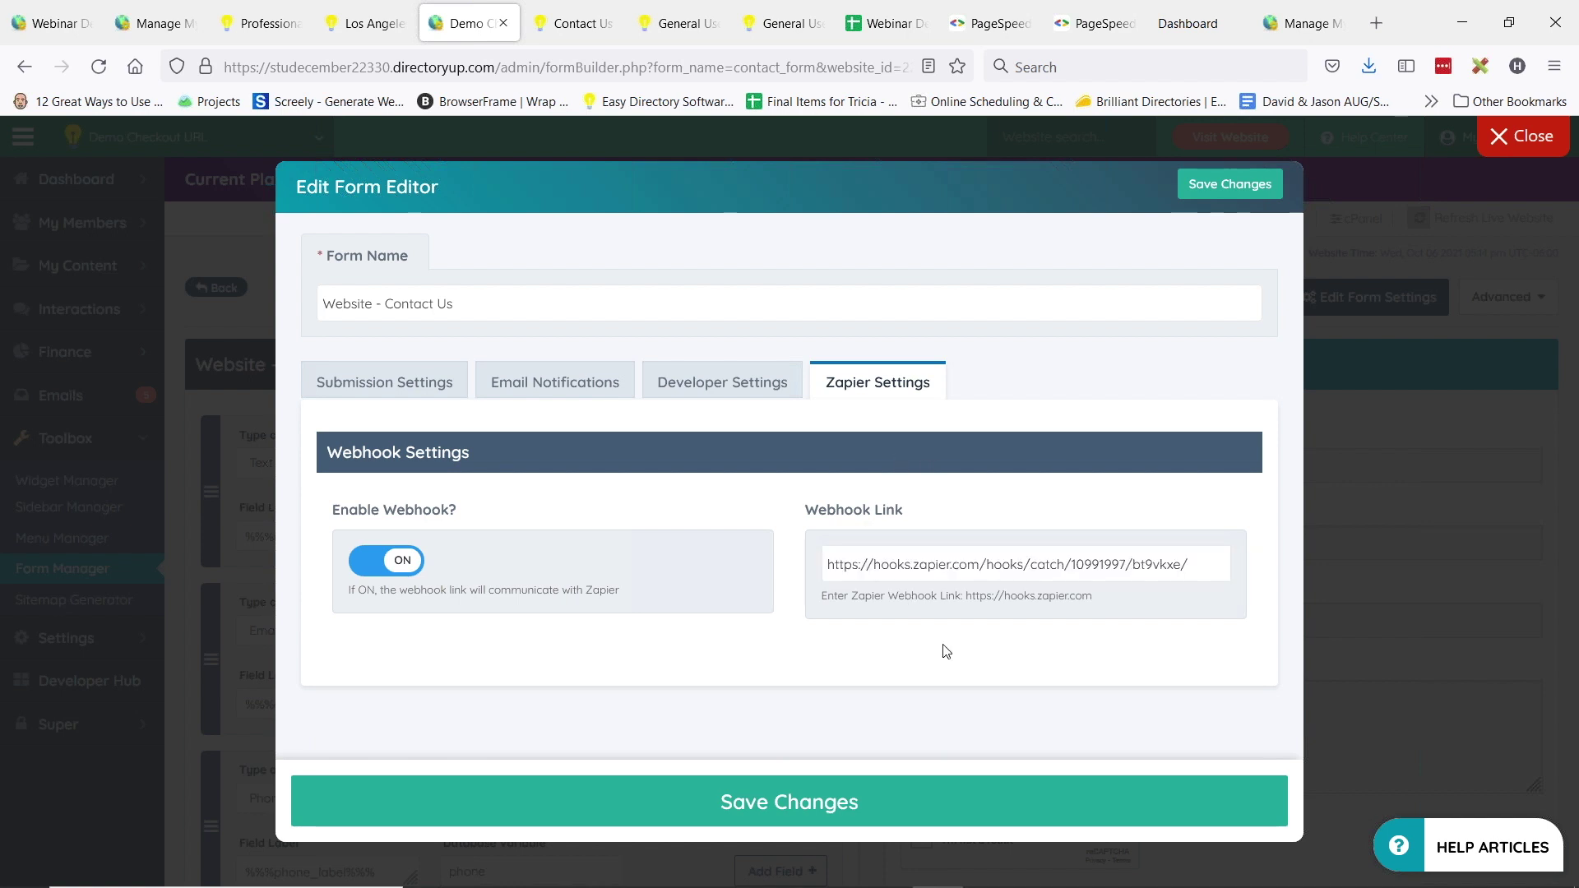
left_click_drag(884, 23, 590, 27)
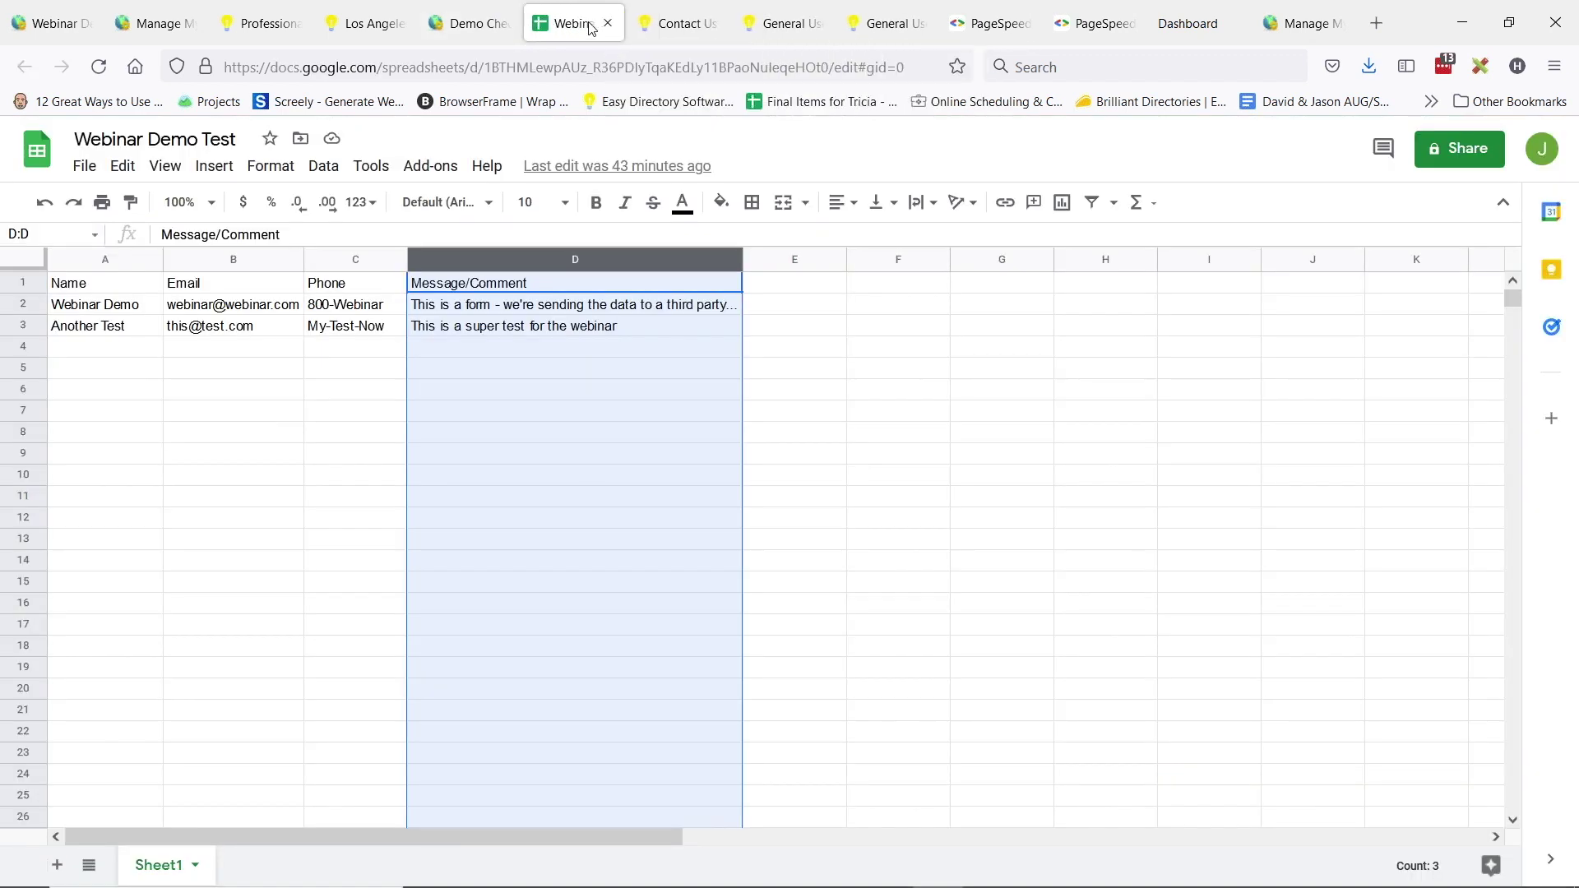
left_click(504, 11)
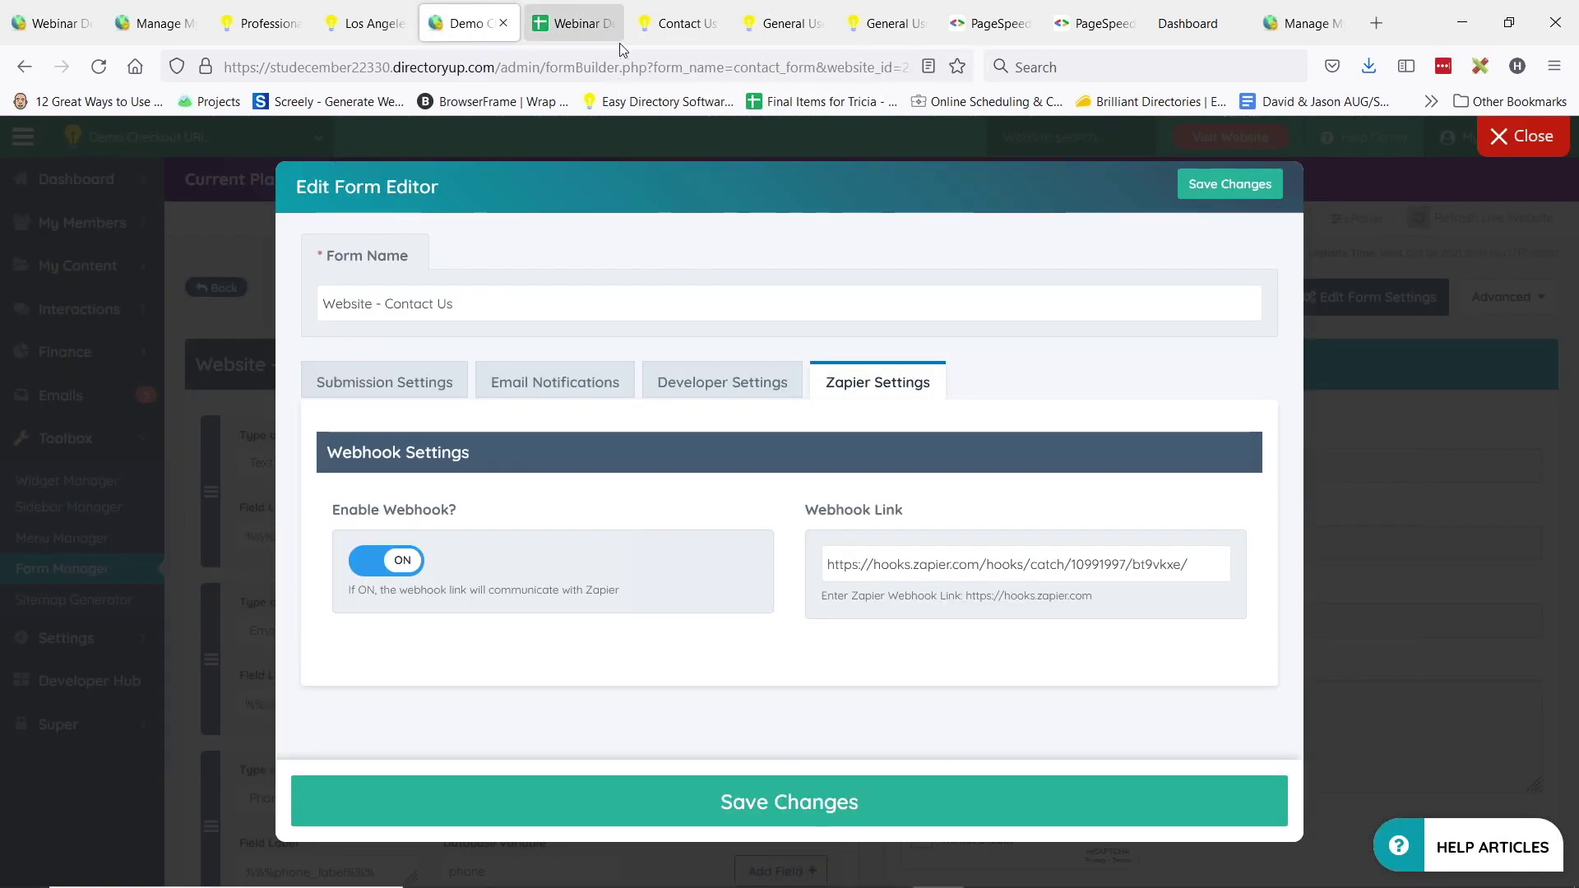
left_click(673, 23)
scroll(329, 304, "down", 2)
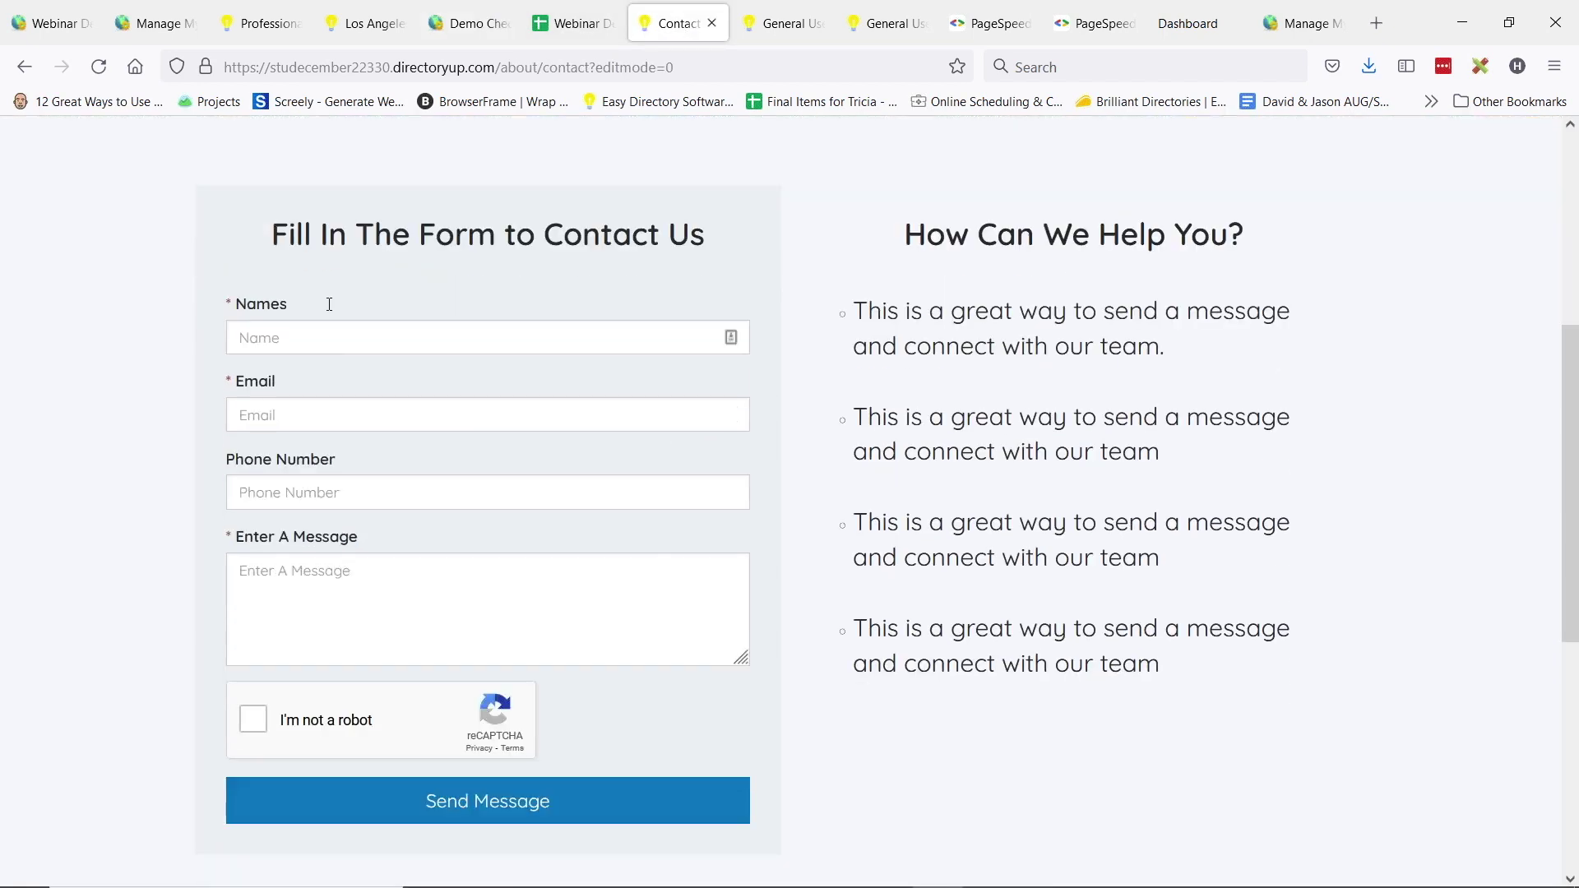
left_click(573, 24)
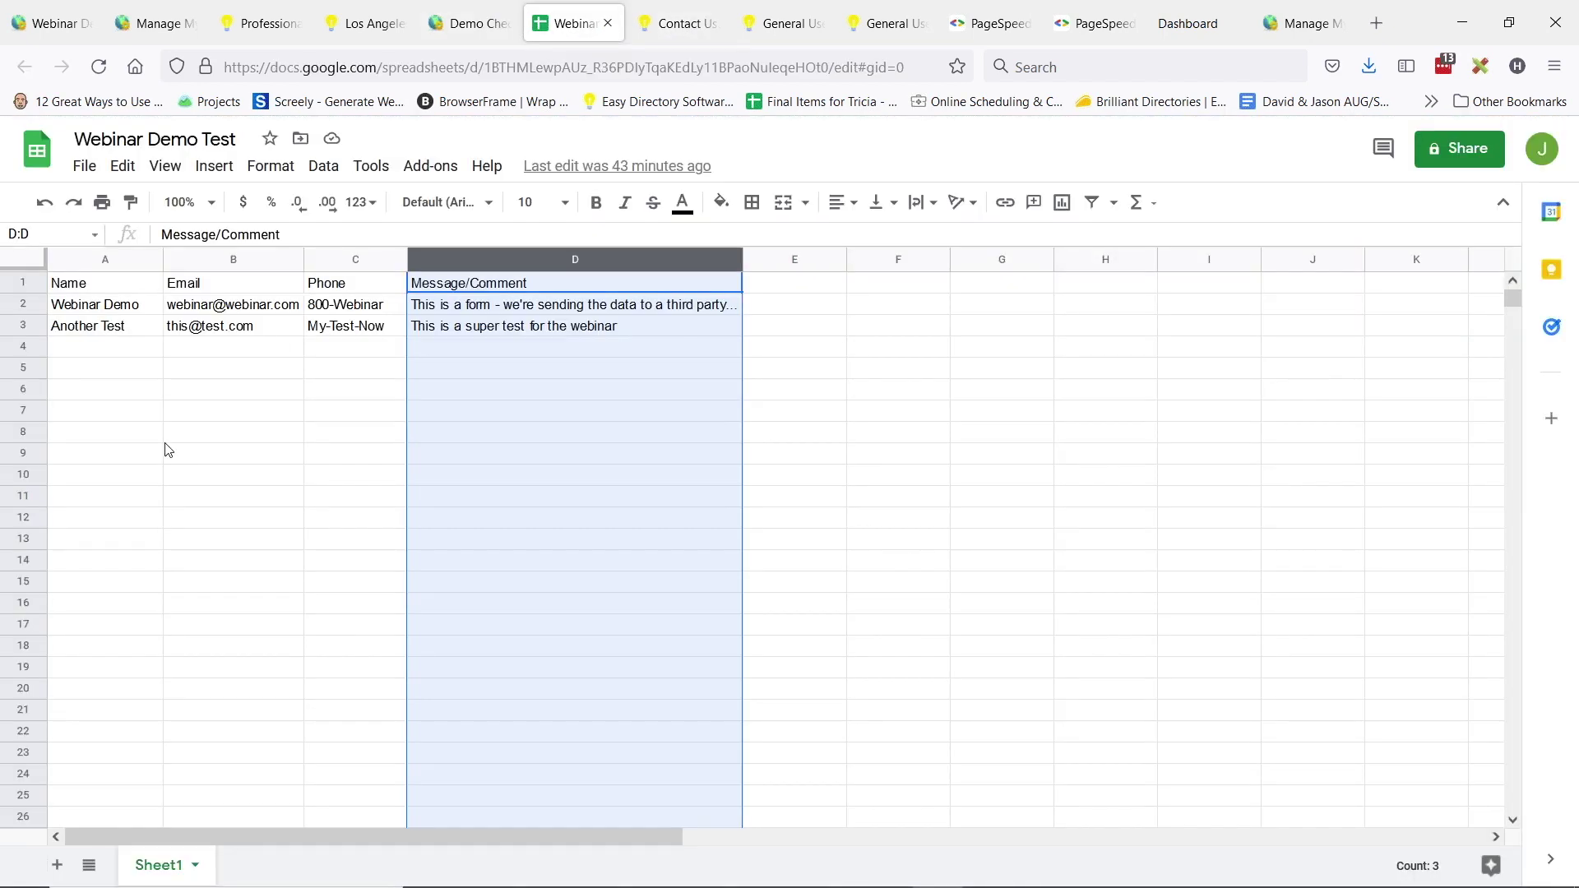
left_click(169, 436)
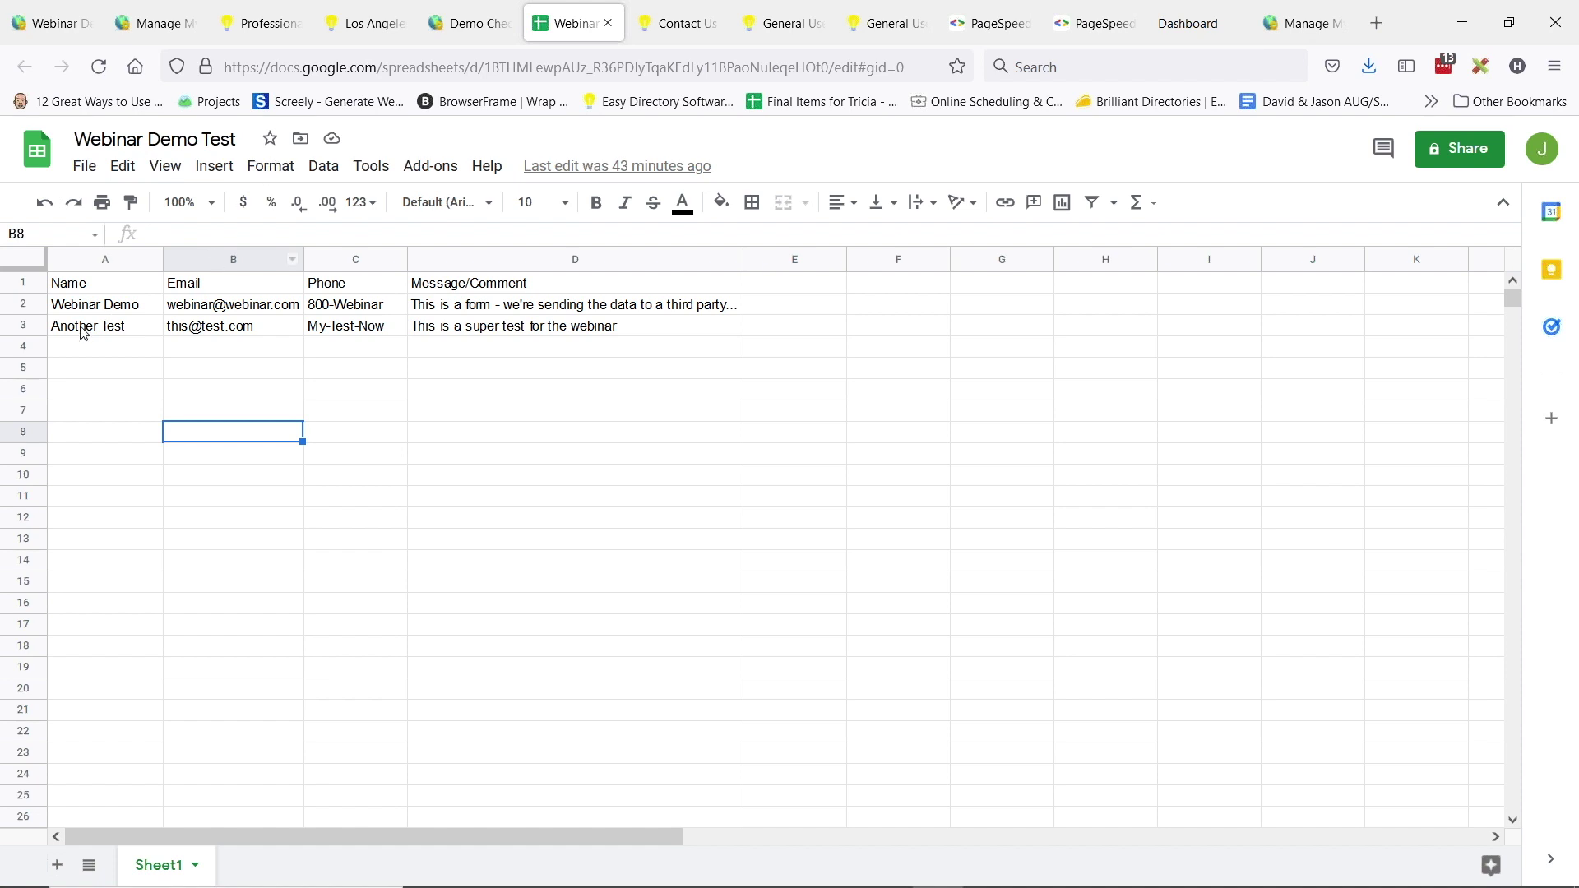
left_click_drag(82, 344, 1250, 352)
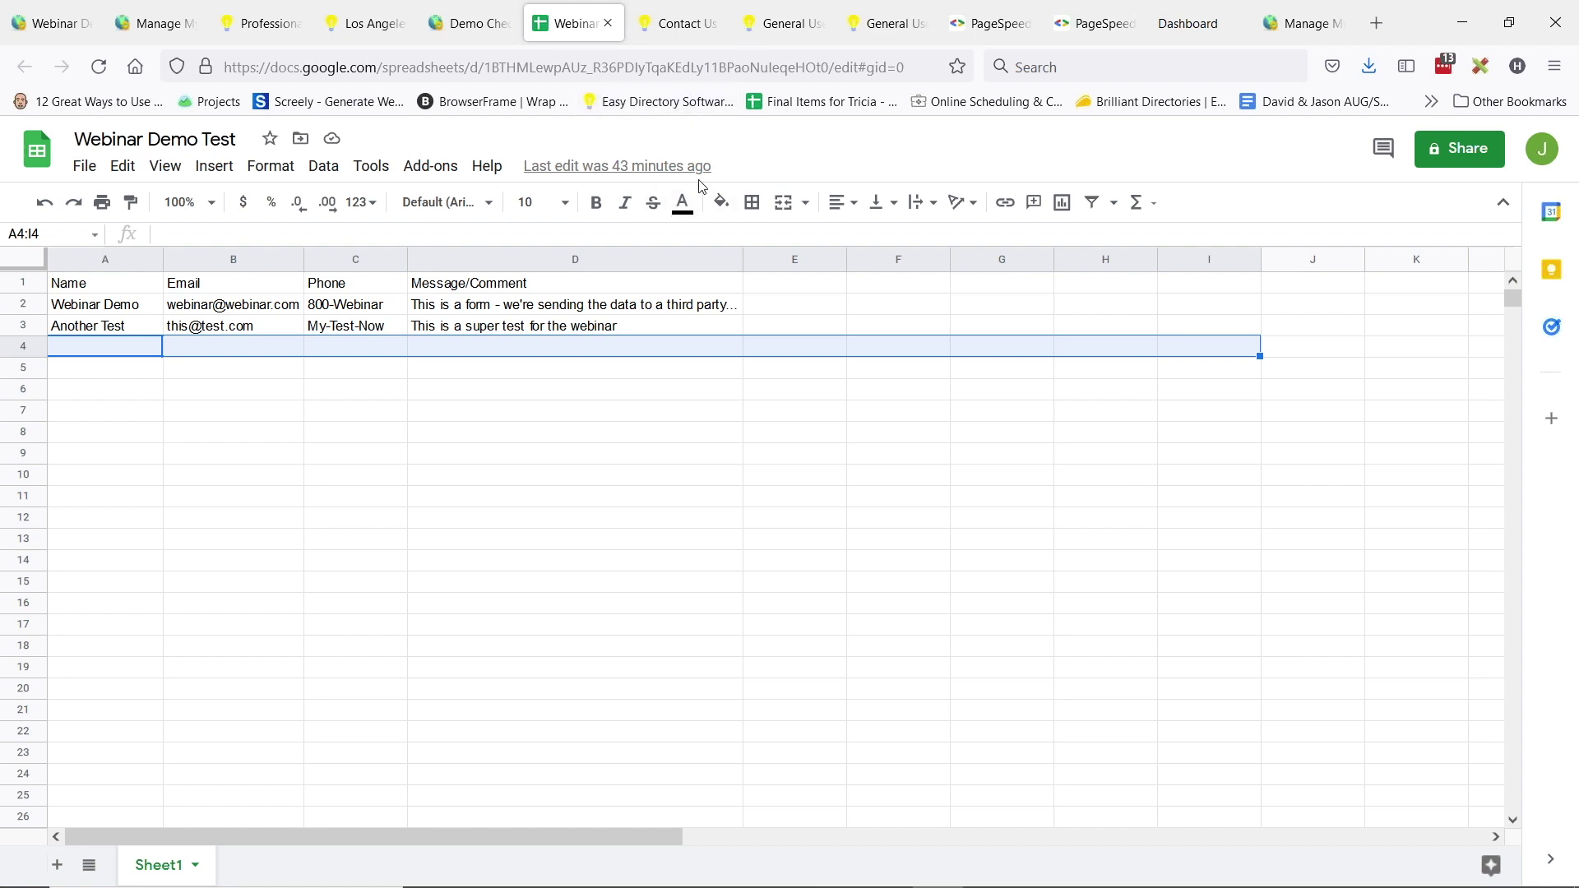
- On the Contact Us page, enter a name, e-mail, phone number and 'This is a message from the webinar'
left_click(684, 32)
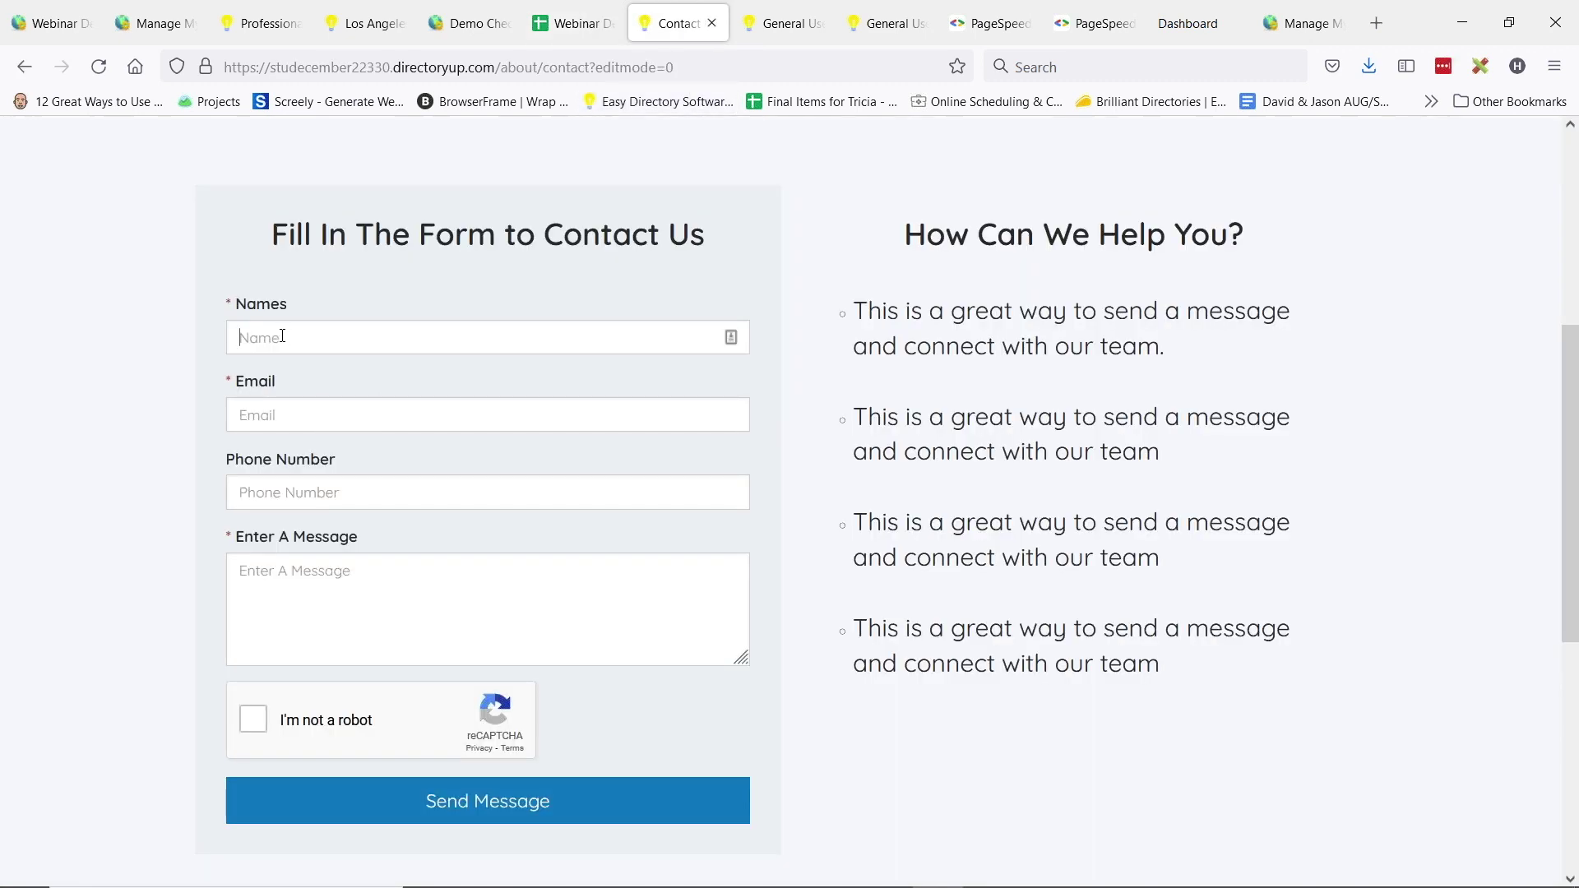
left_click(282, 336)
type("Webinar Family")
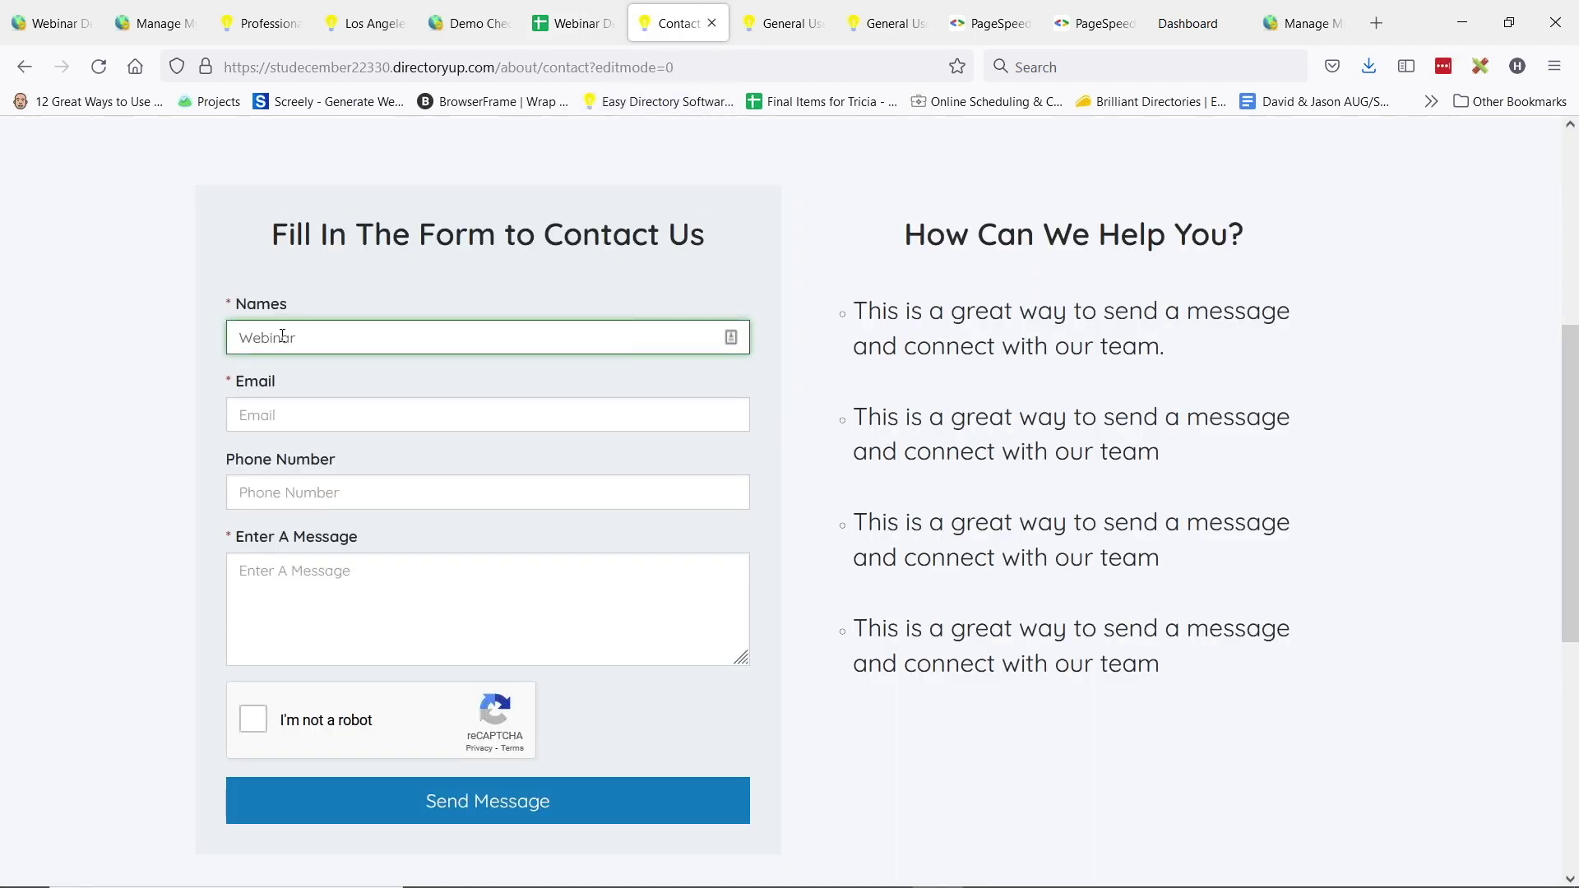
left_click(297, 416)
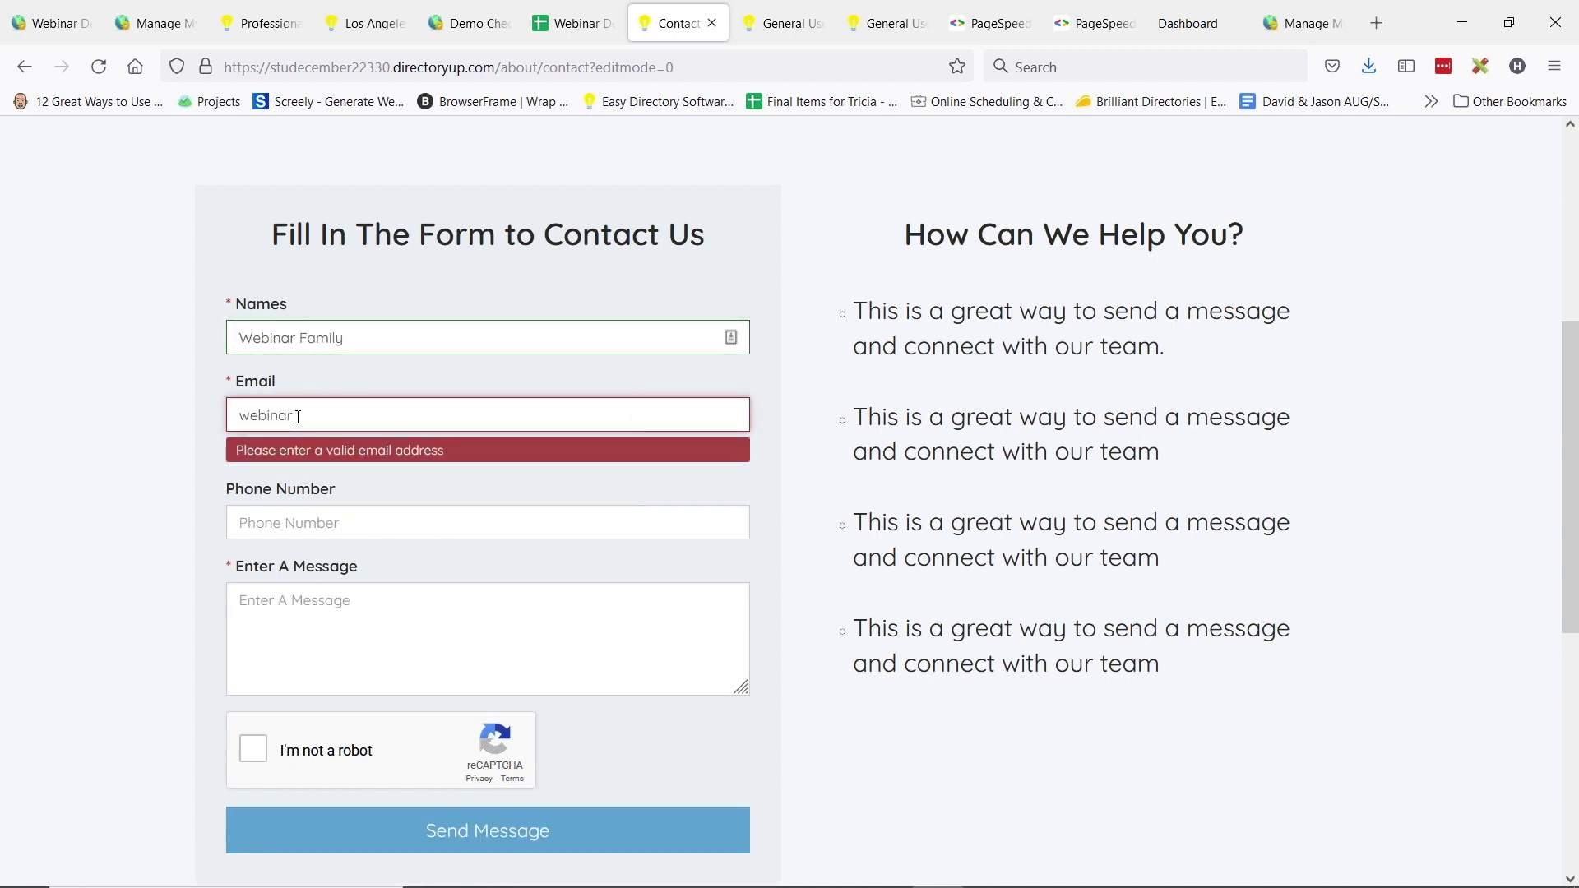
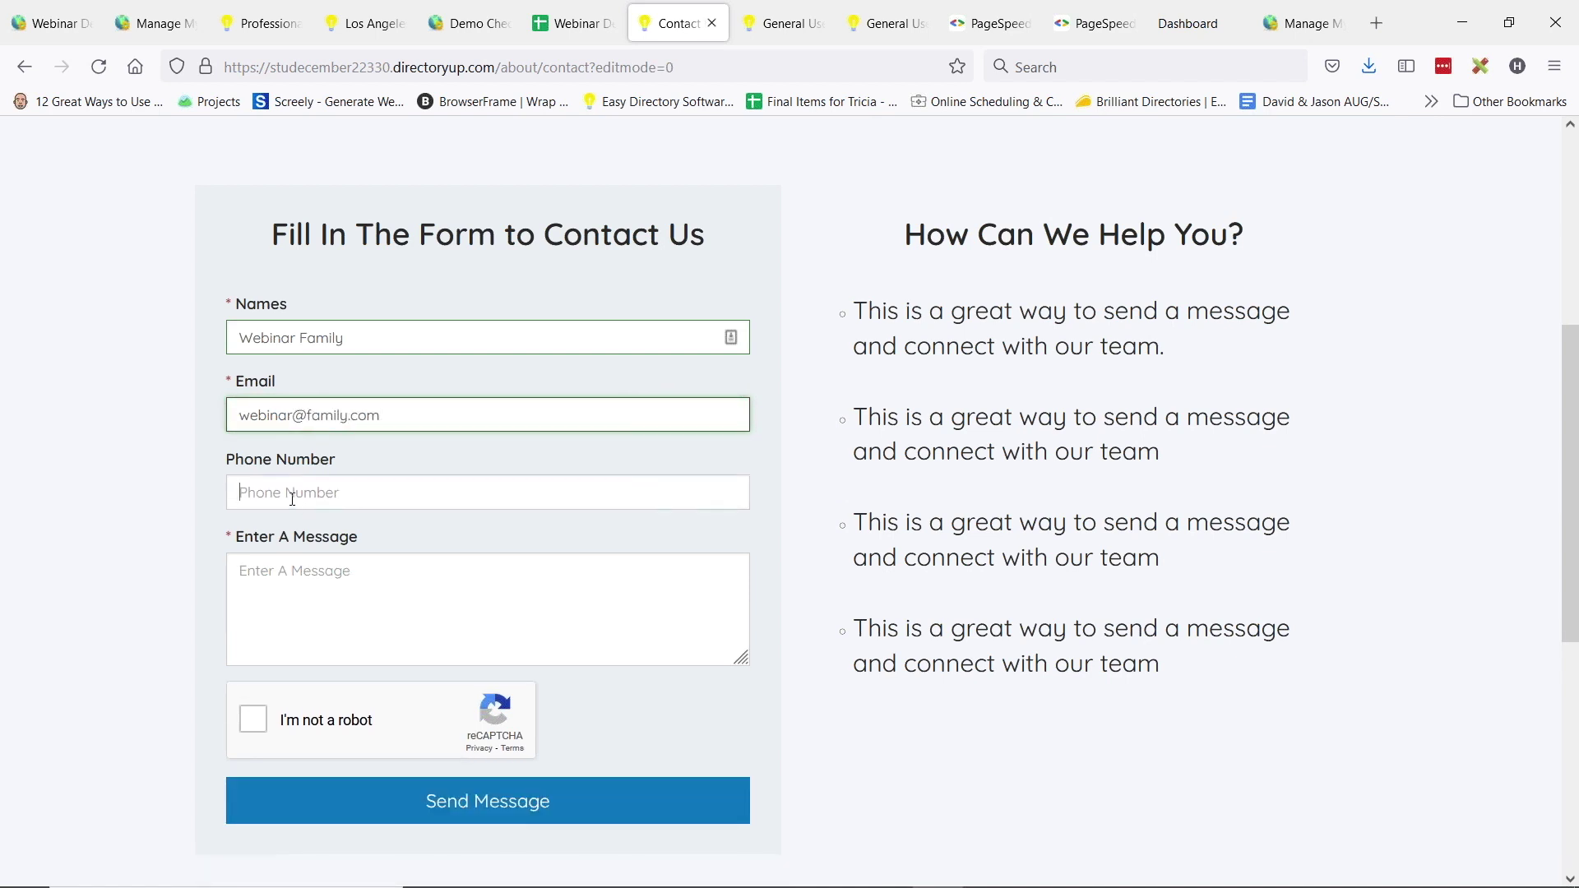
left_click(293, 496)
type("1-800-")
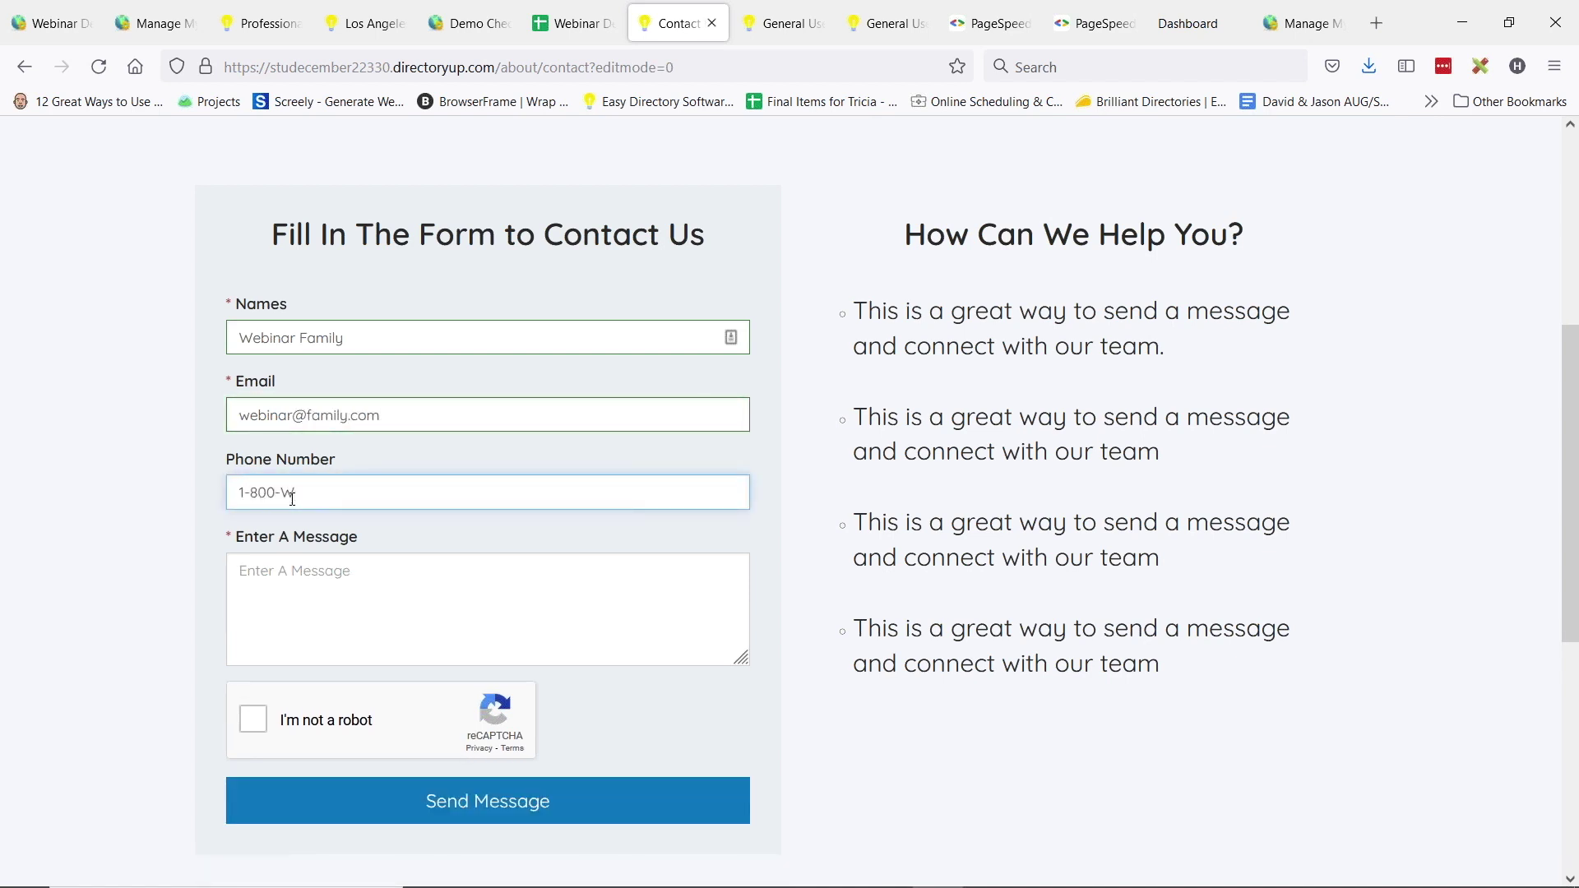
type("WEBINAR")
left_click(351, 556)
type("This is ")
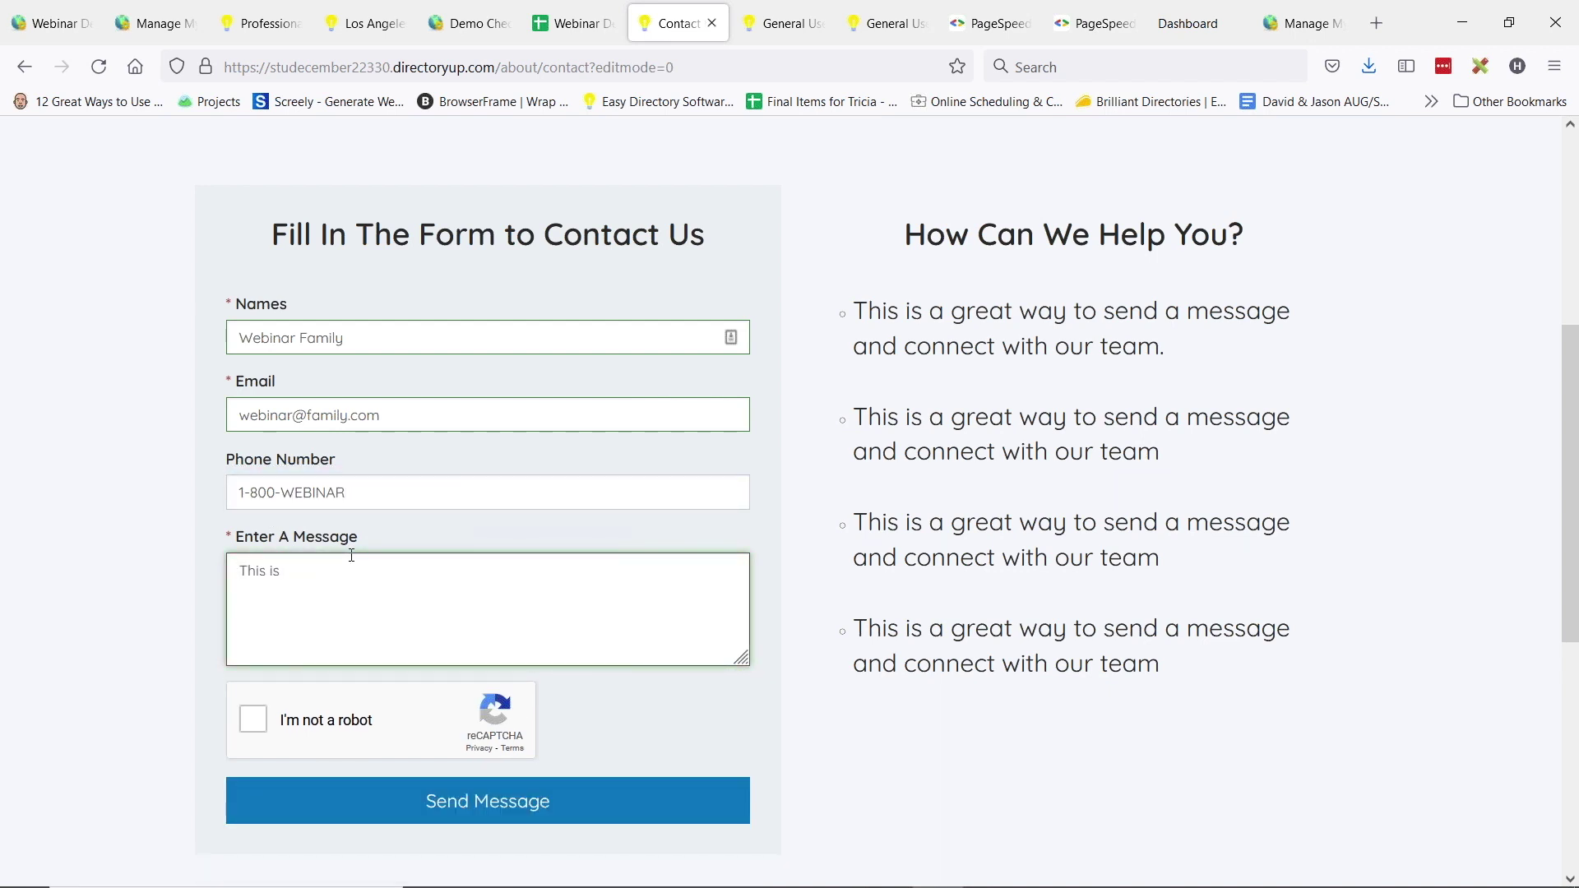
type("a message from the webinar")
- Glance at the sheet's existing entries, tick reCAPTCHA, send the message, and check the sheet
left_click(573, 23)
left_click_drag(70, 331, 247, 333)
left_click(679, 23)
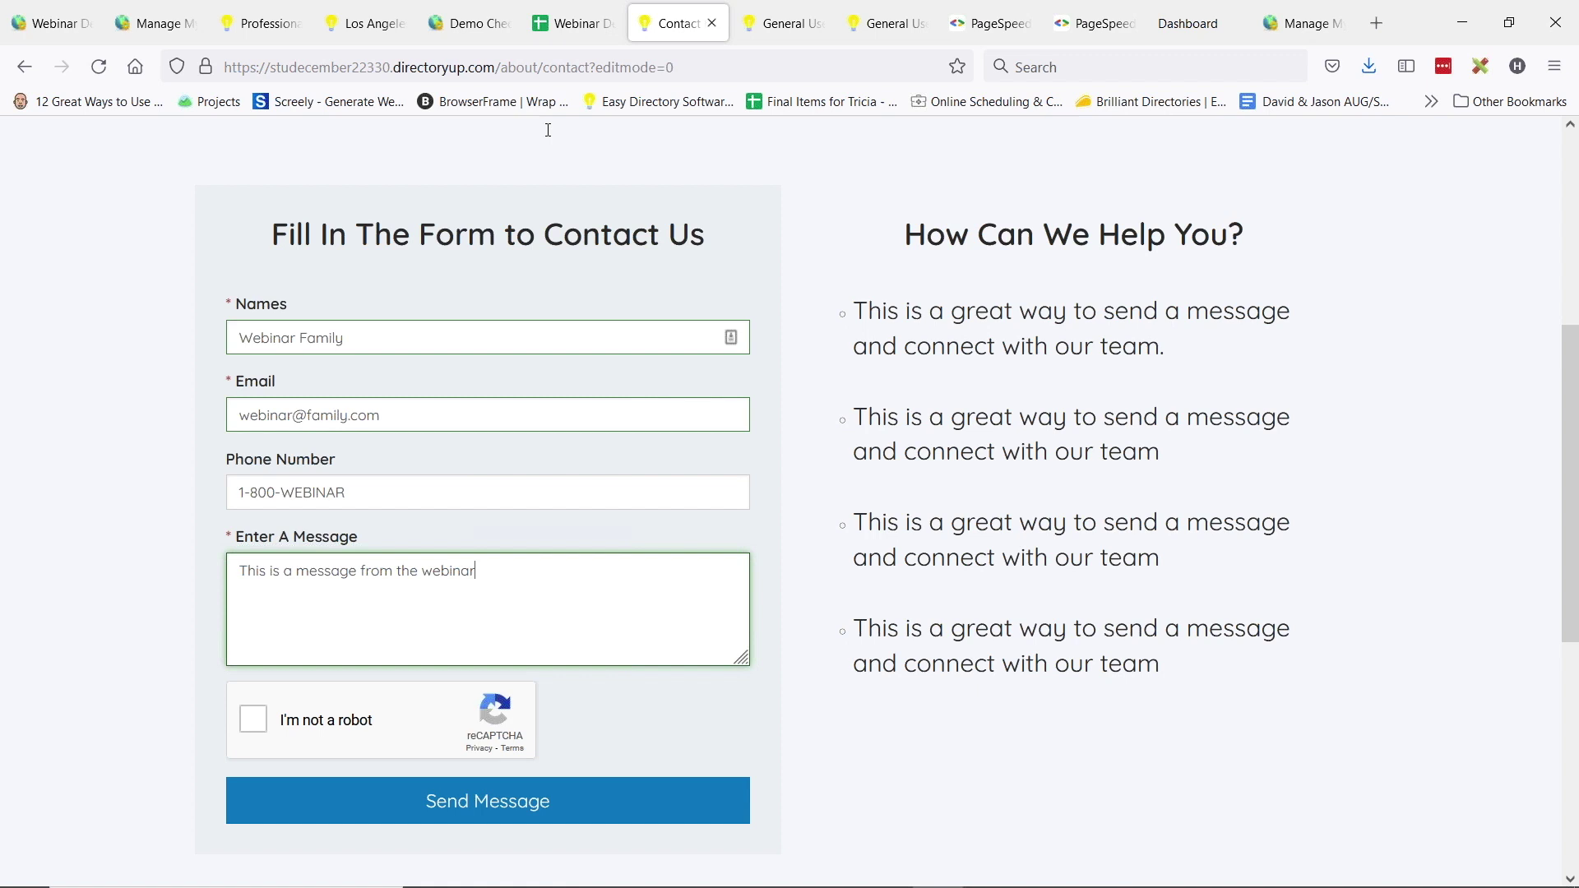
left_click(255, 720)
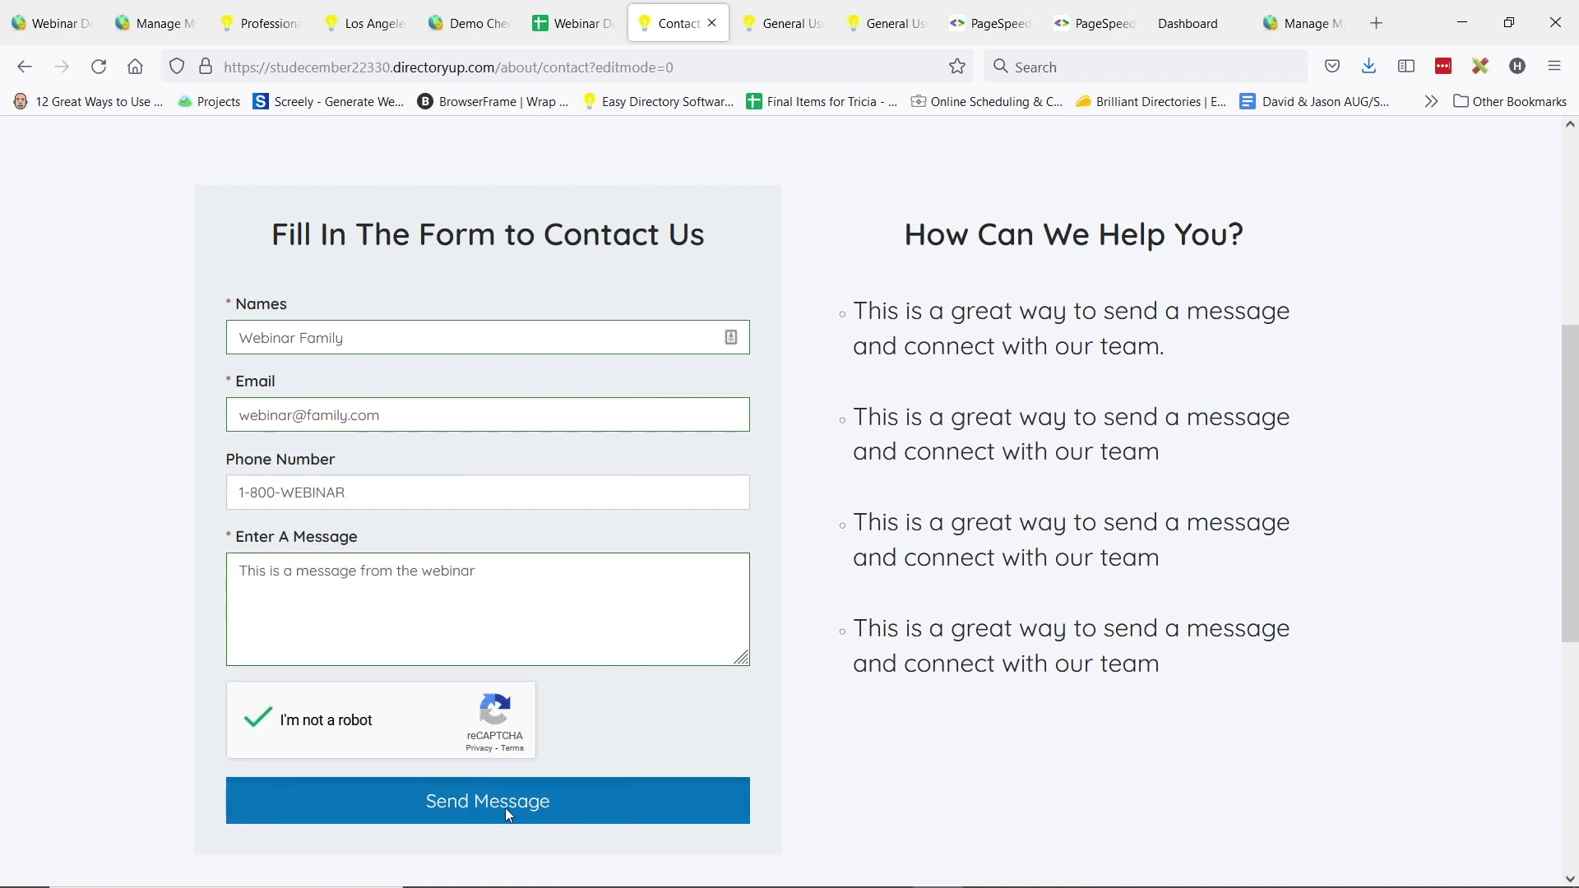
left_click(507, 809)
left_click(574, 23)
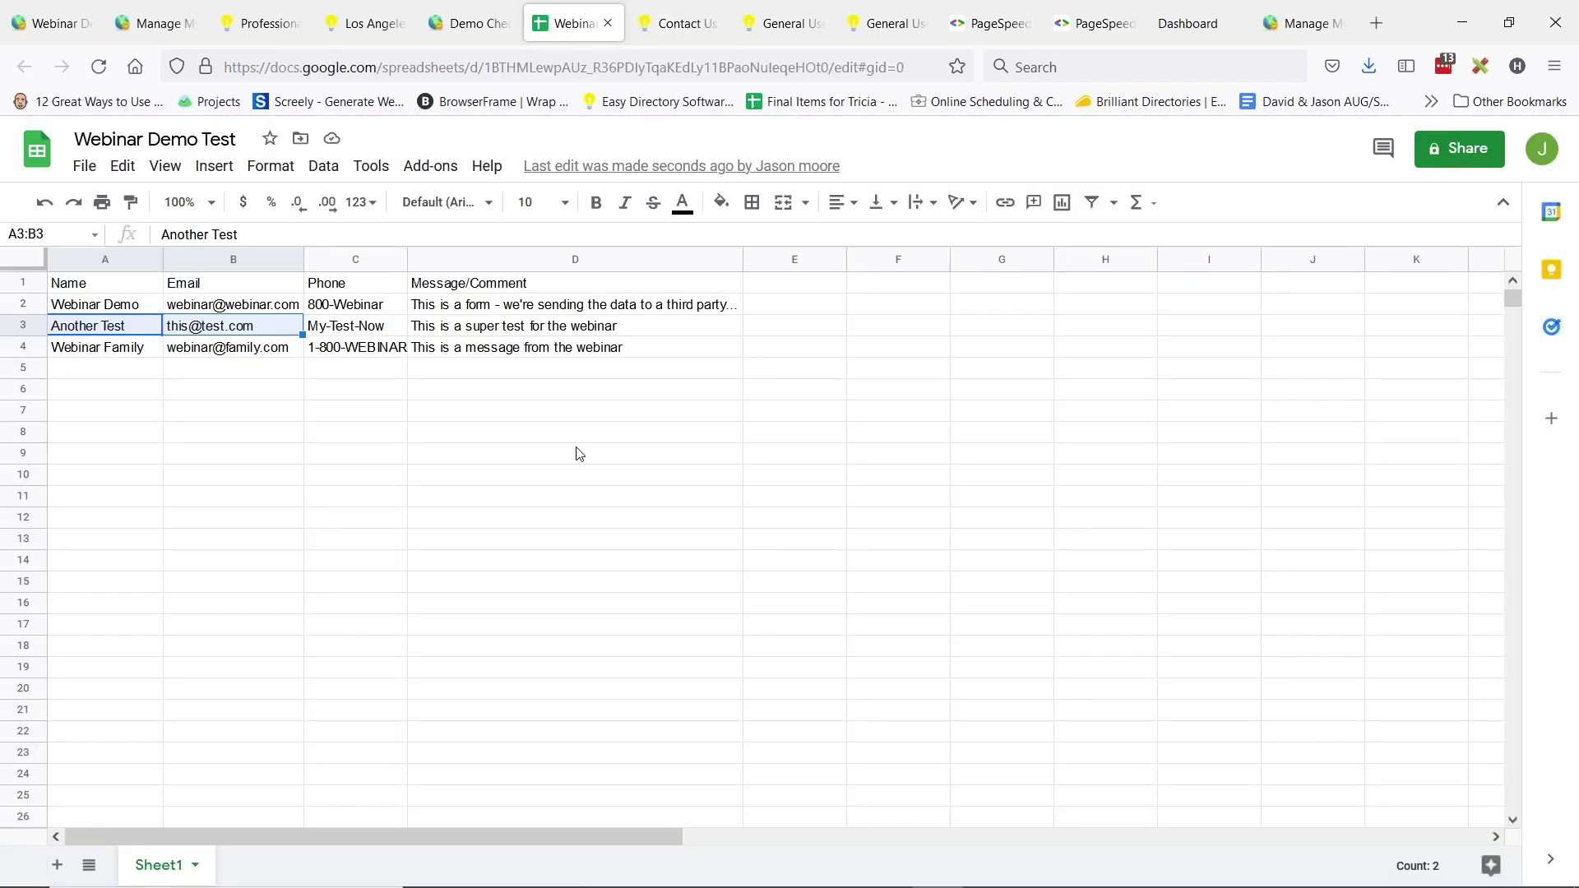
- Verify the new row 4 name, e-mail, phone and message (A4–D4), then go to Zapier's dashboard
left_click(273, 504)
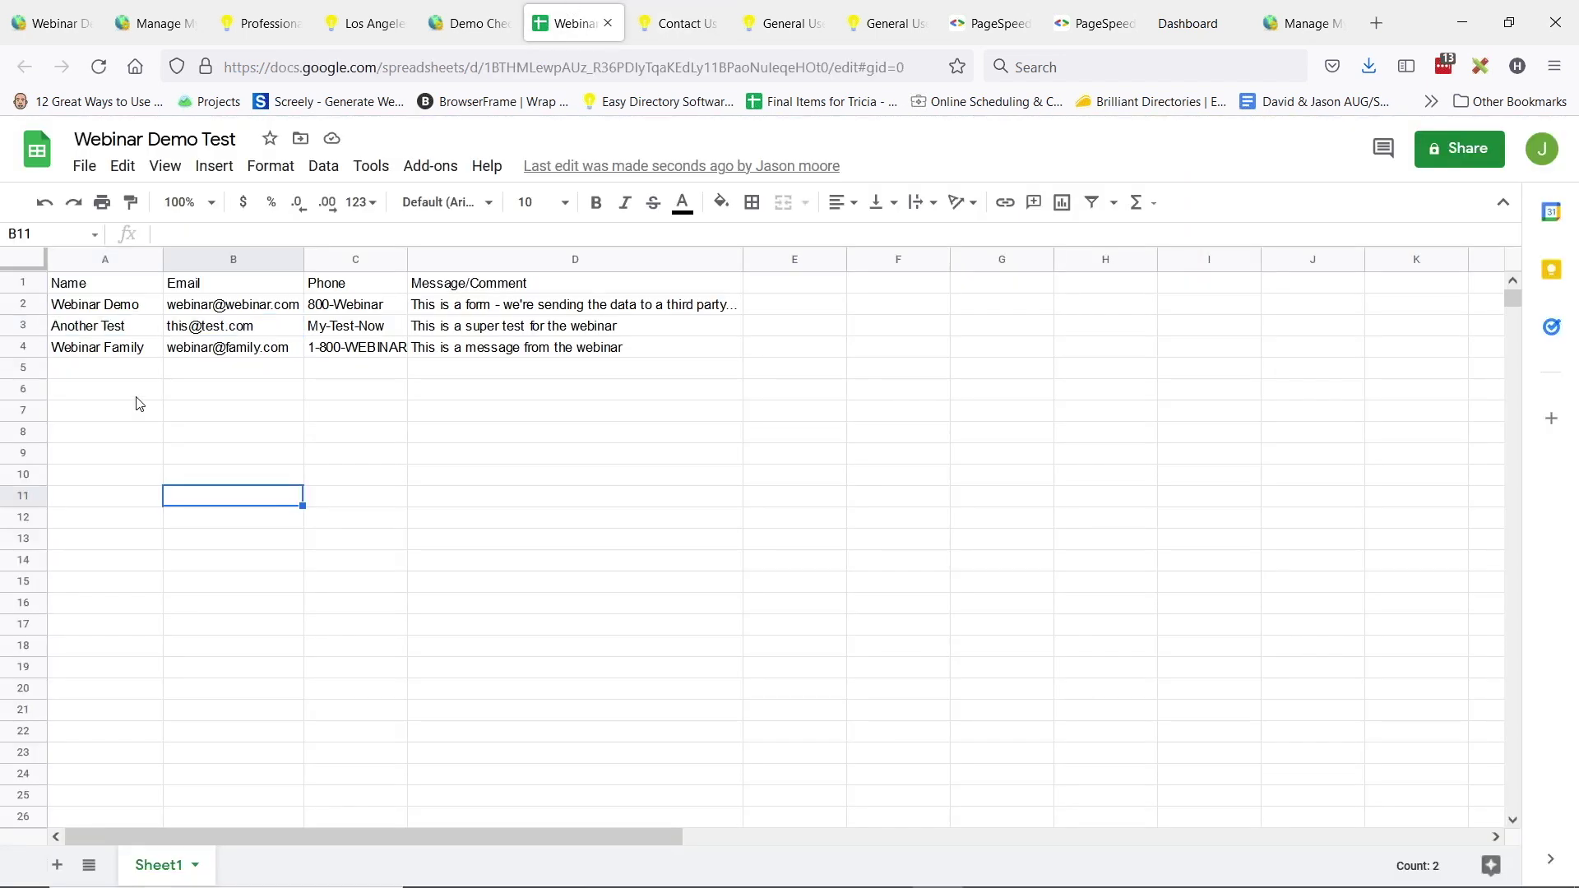
left_click(95, 352)
left_click(258, 359)
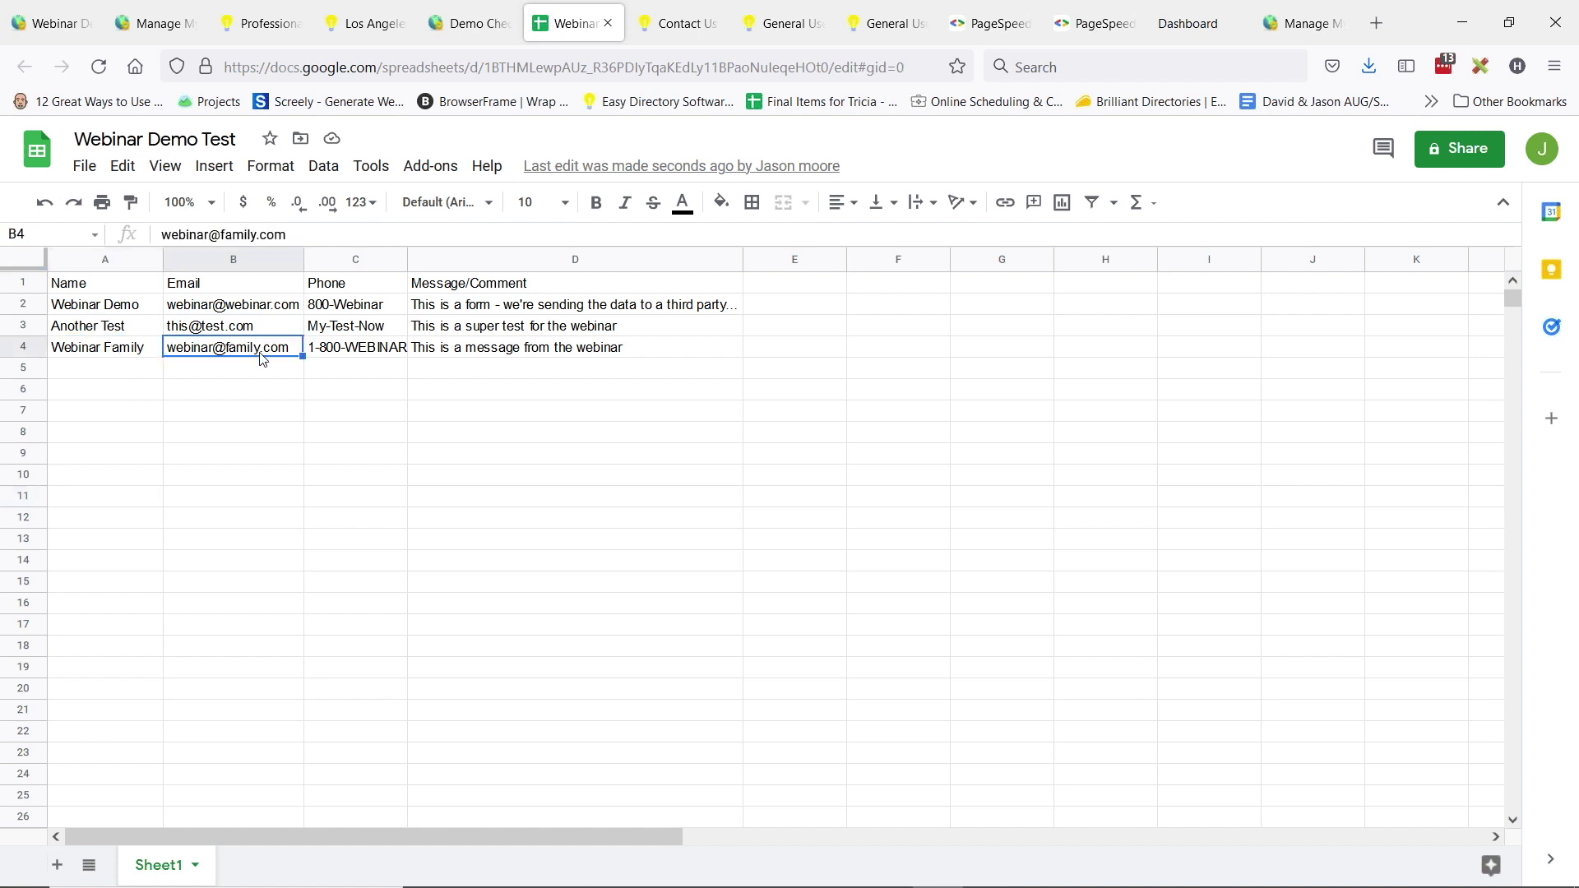
left_click(334, 355)
left_click(493, 350)
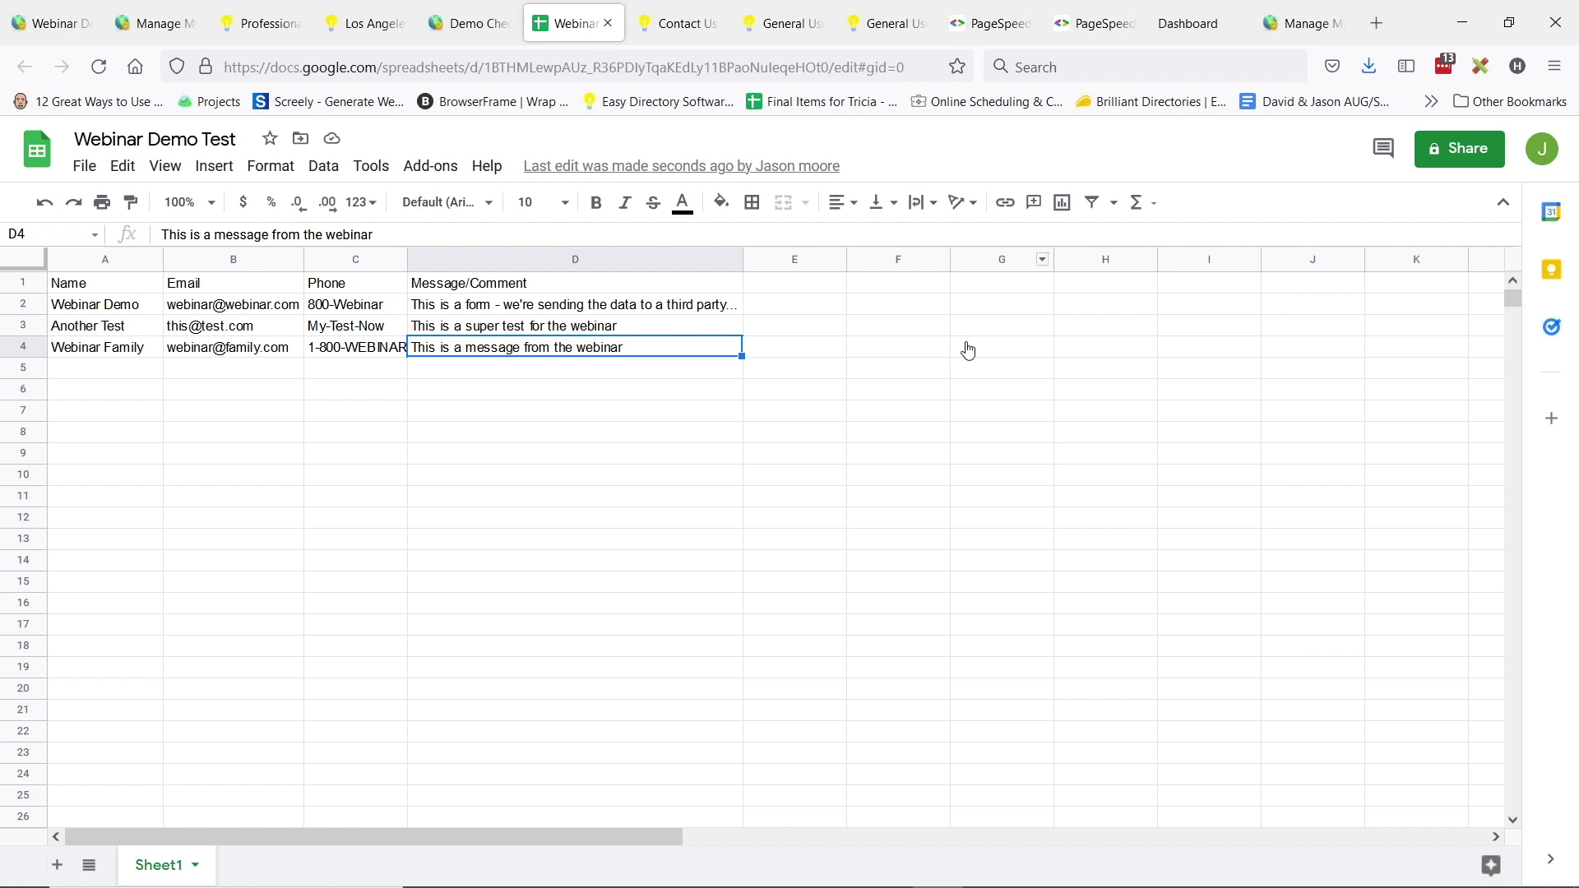
left_click(1172, 33)
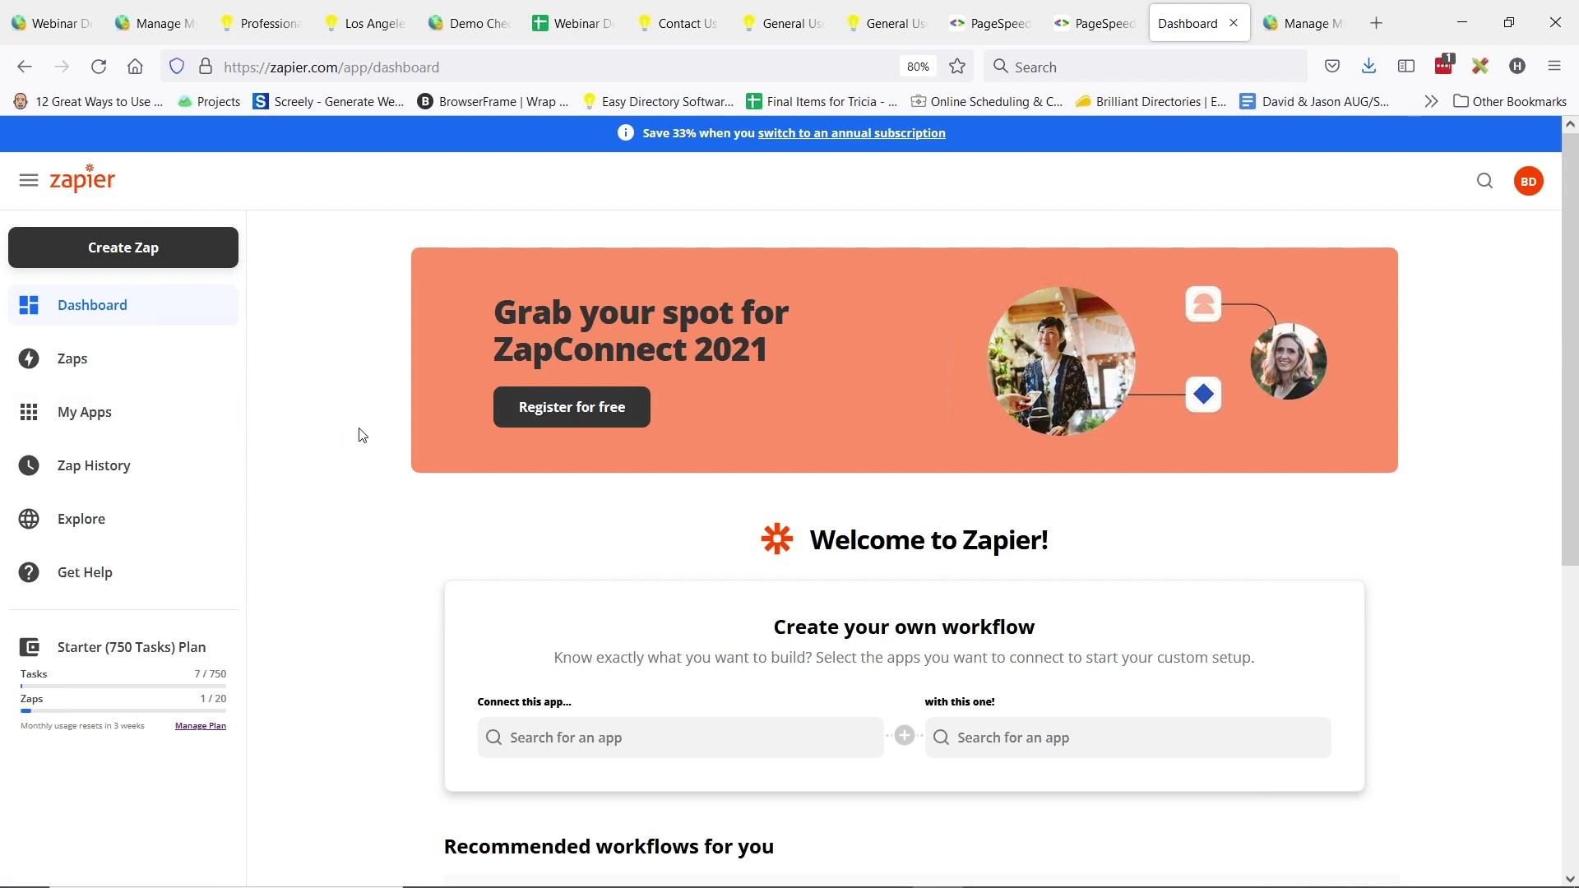
- Open the Webinar Contact Us Form Demo Zap and continue through the Catch Hook trigger's app and event
left_click(89, 365)
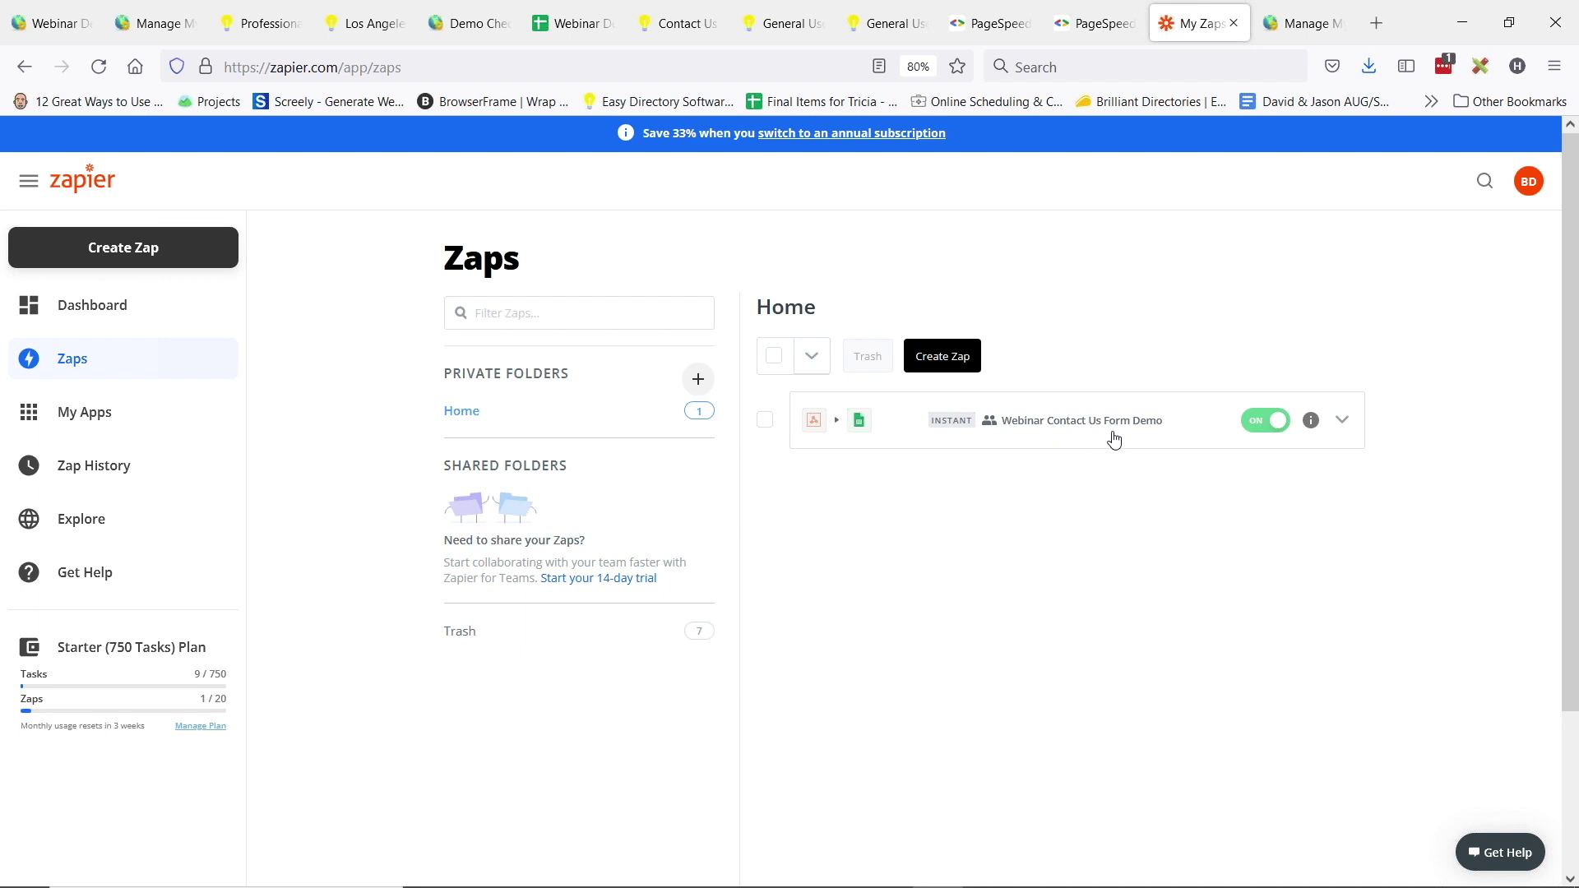
left_click(1055, 433)
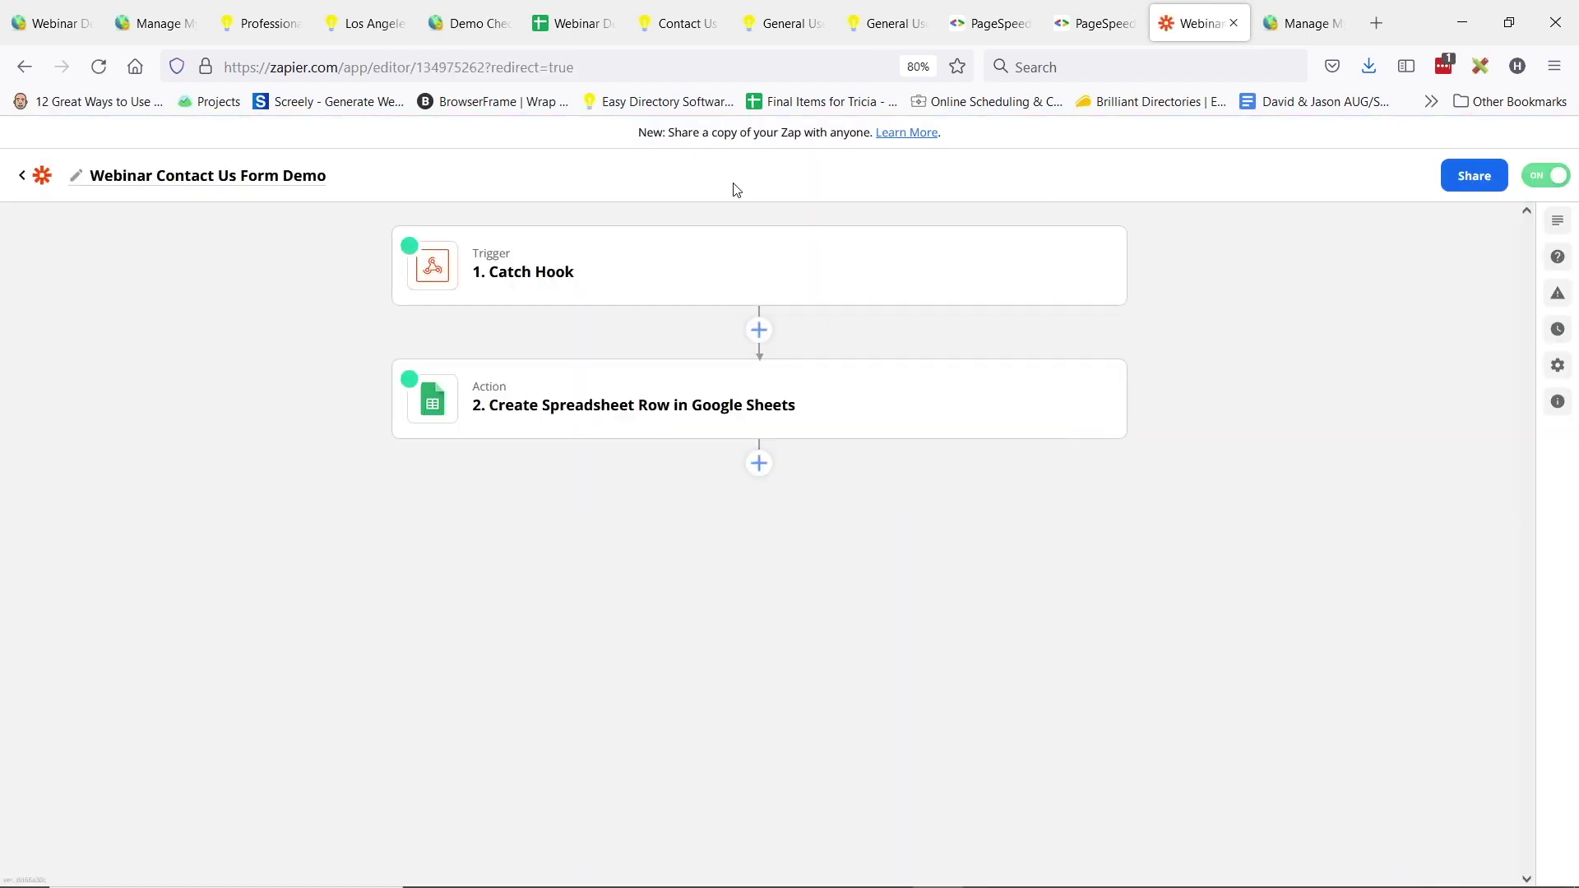
left_click(635, 281)
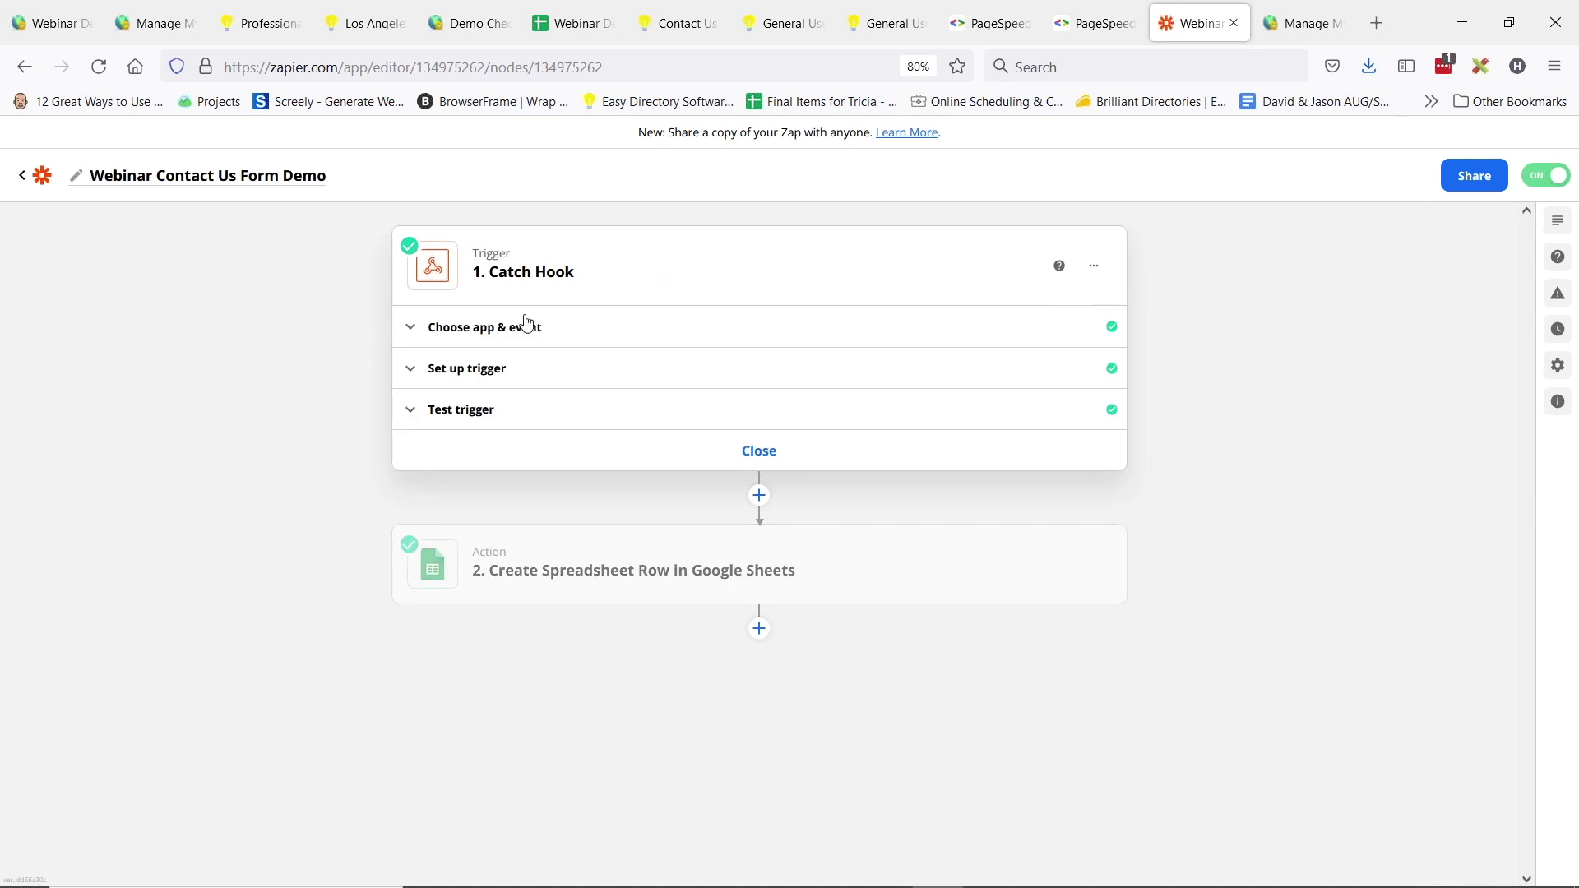
left_click(526, 325)
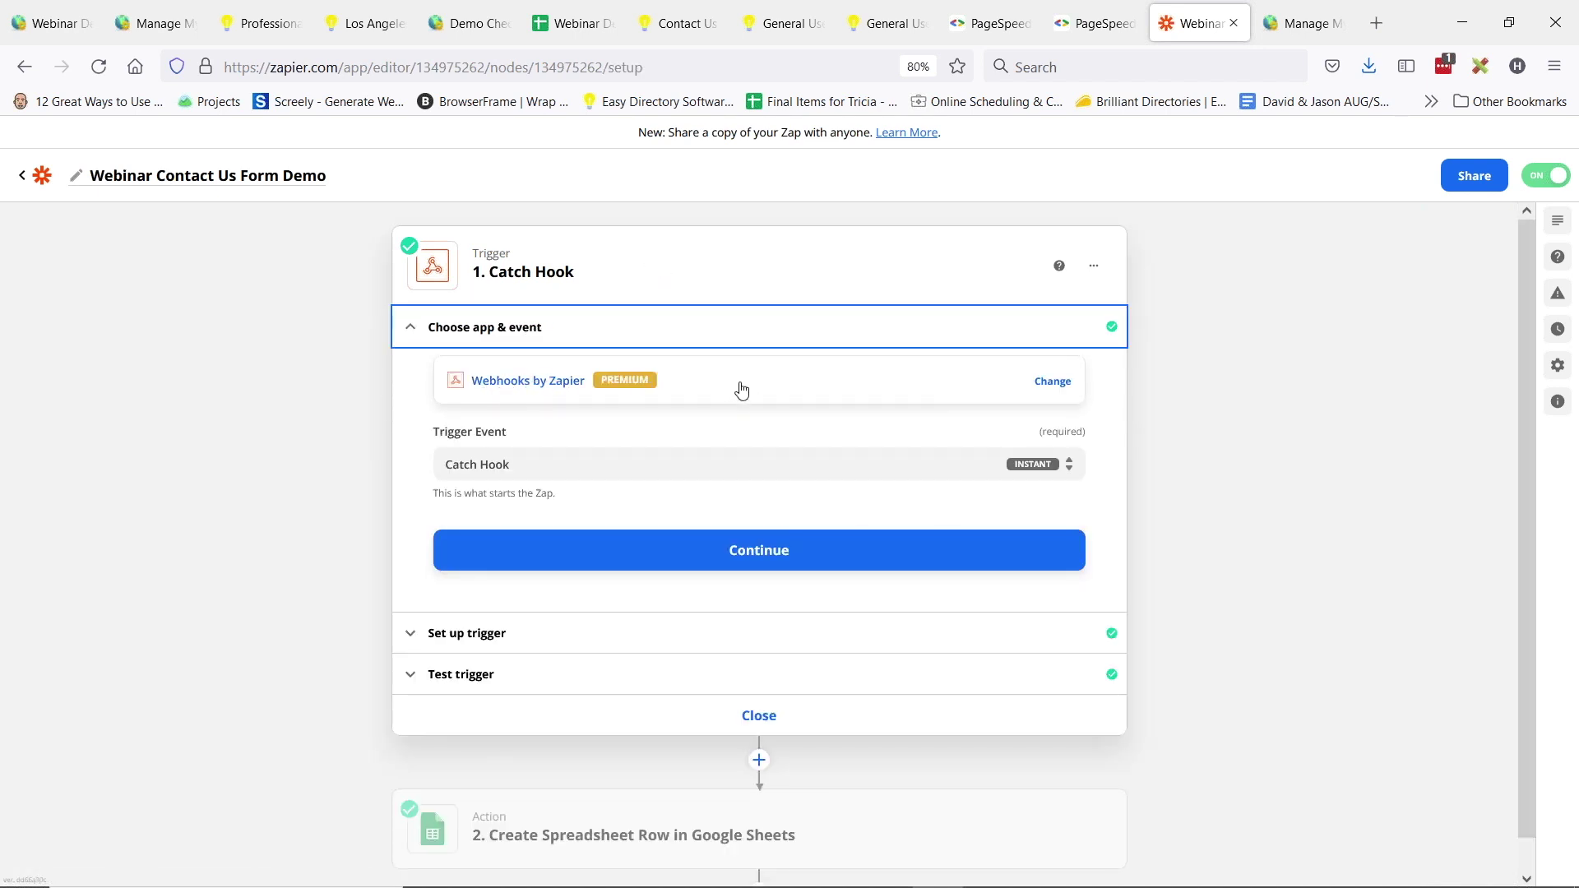
left_click(804, 570)
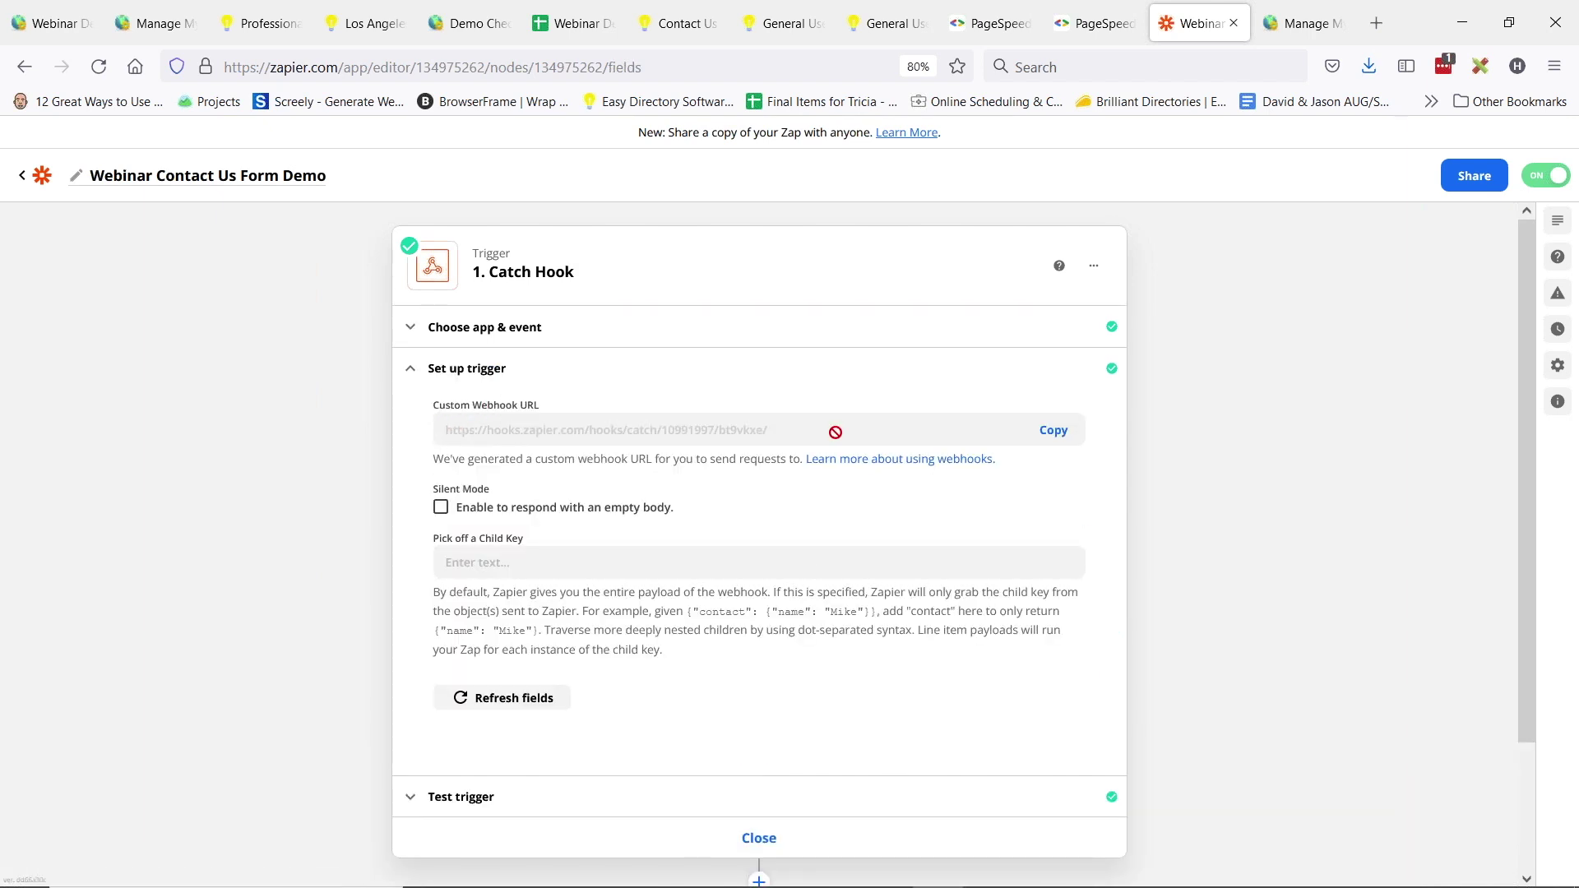
- Copy the Custom Webhook URL and confirm it matches the form's Webhook Link
left_click(1054, 442)
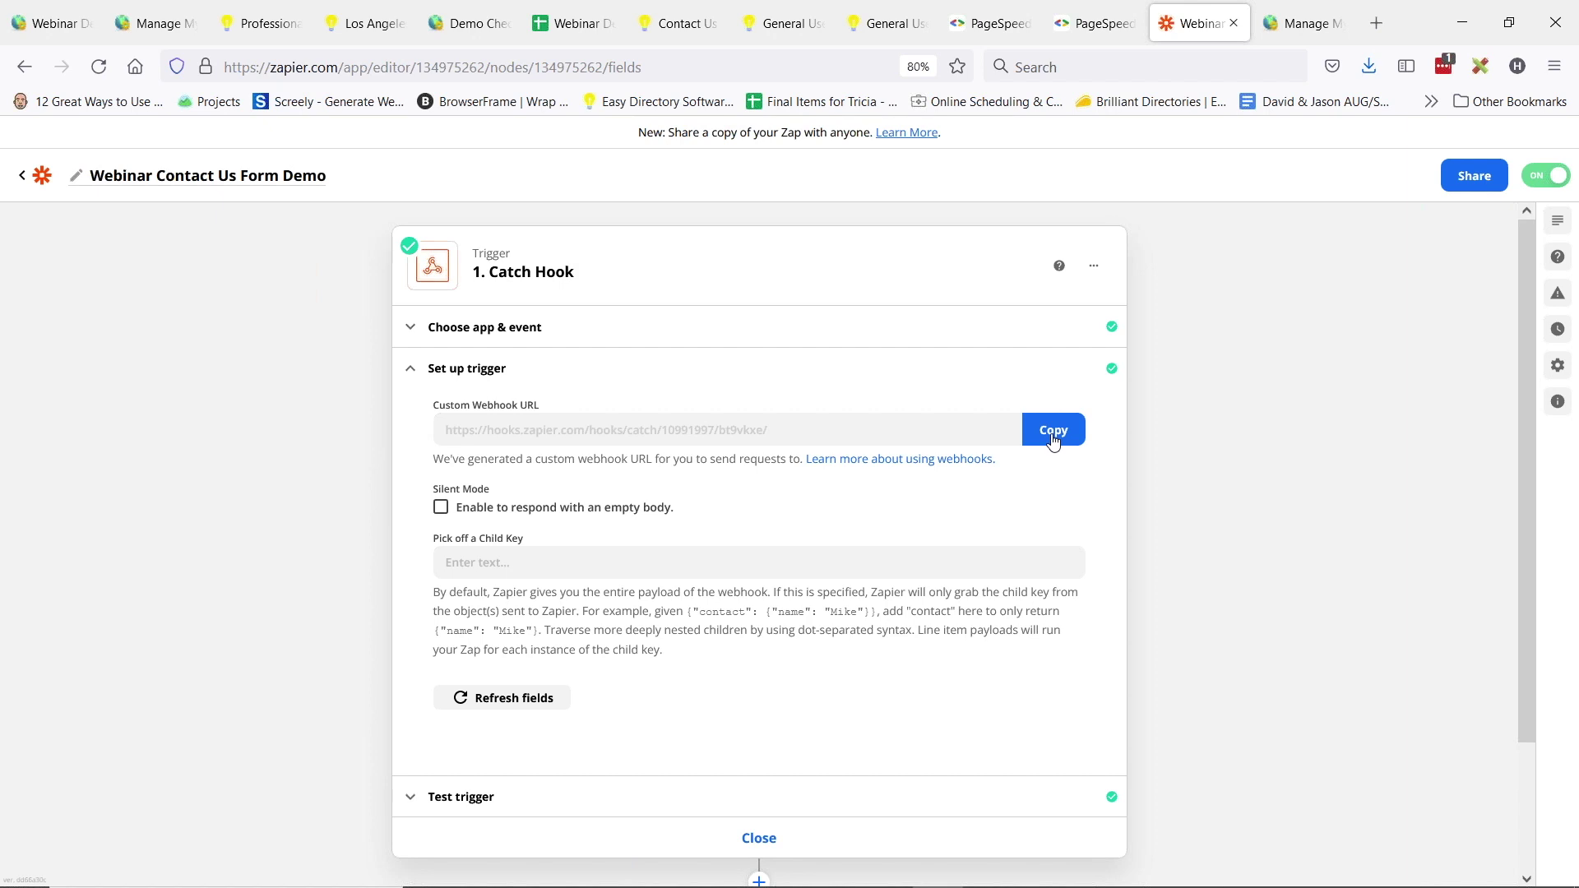
left_click(469, 23)
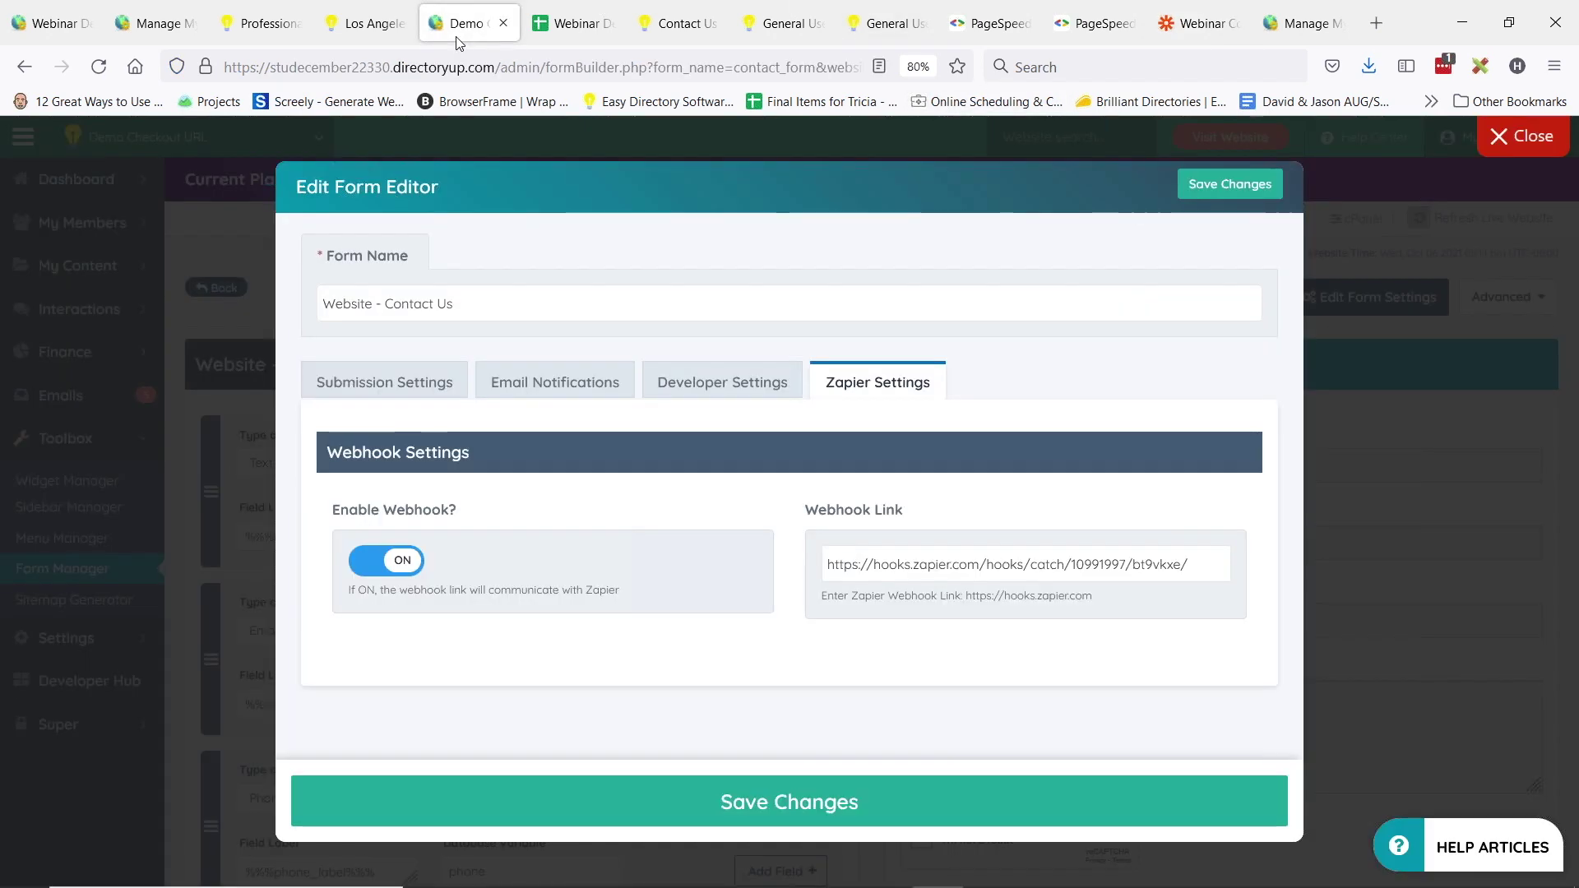
triple_click(929, 565)
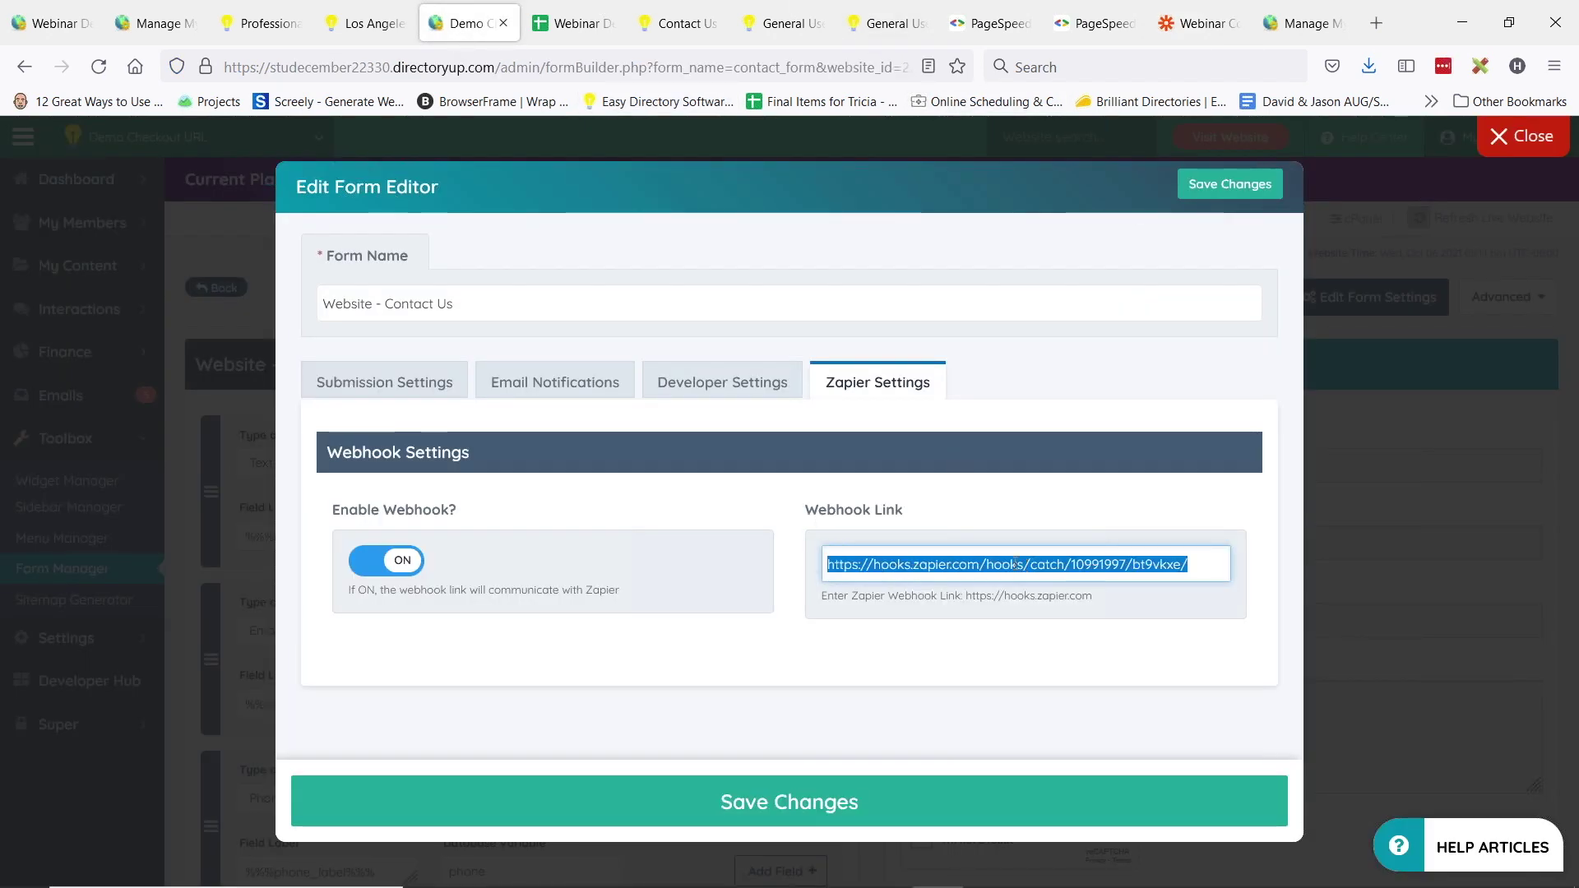
left_click(1201, 25)
scroll(744, 490, "down", 3)
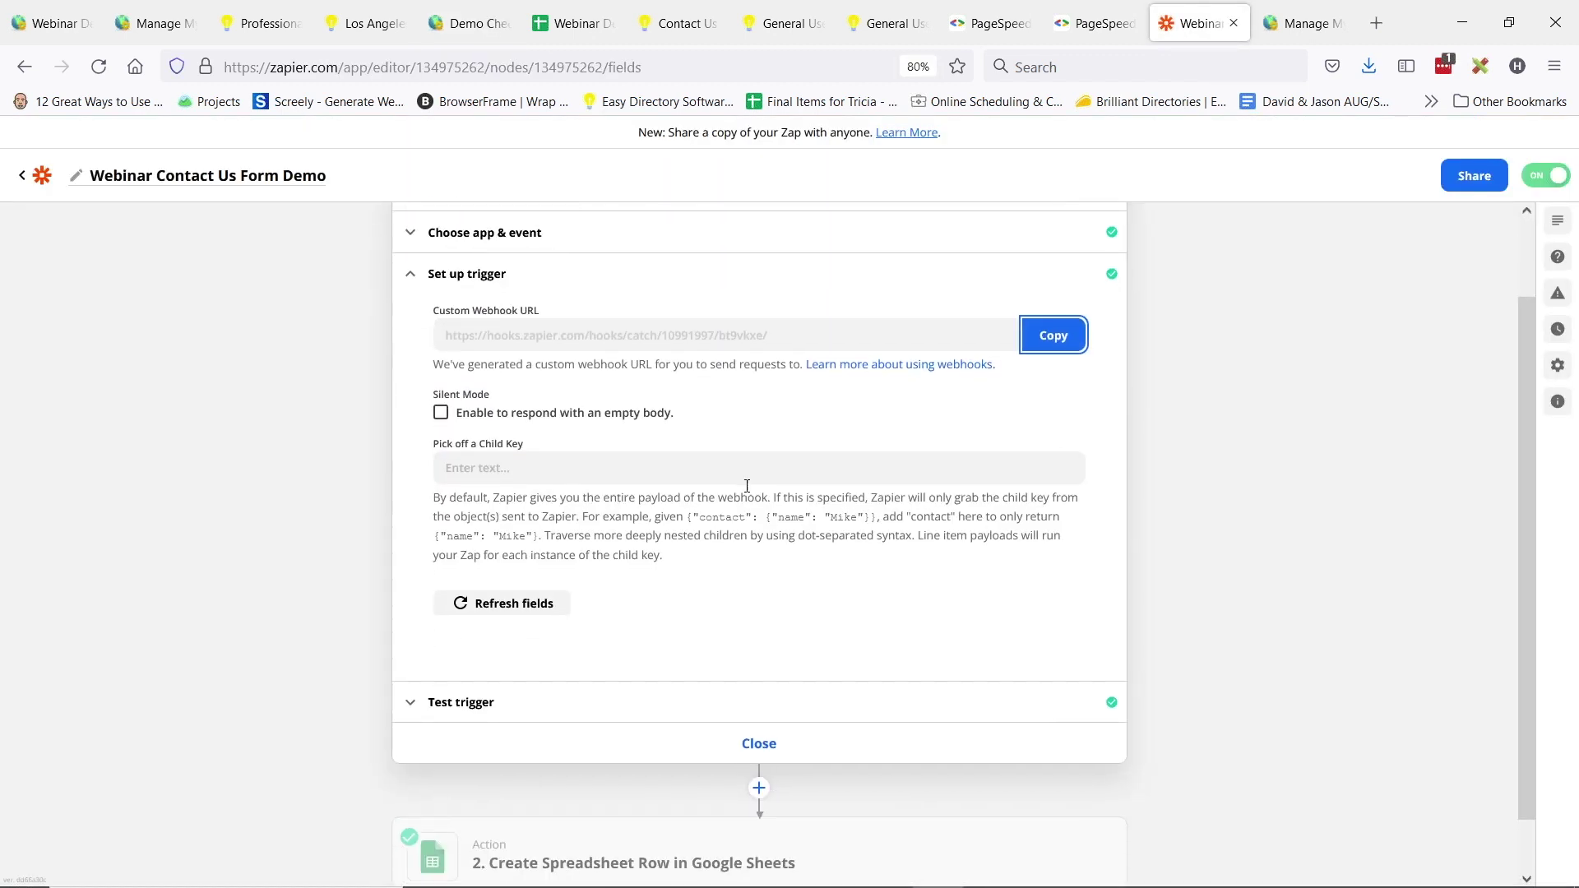
scroll(892, 564, "up", 3)
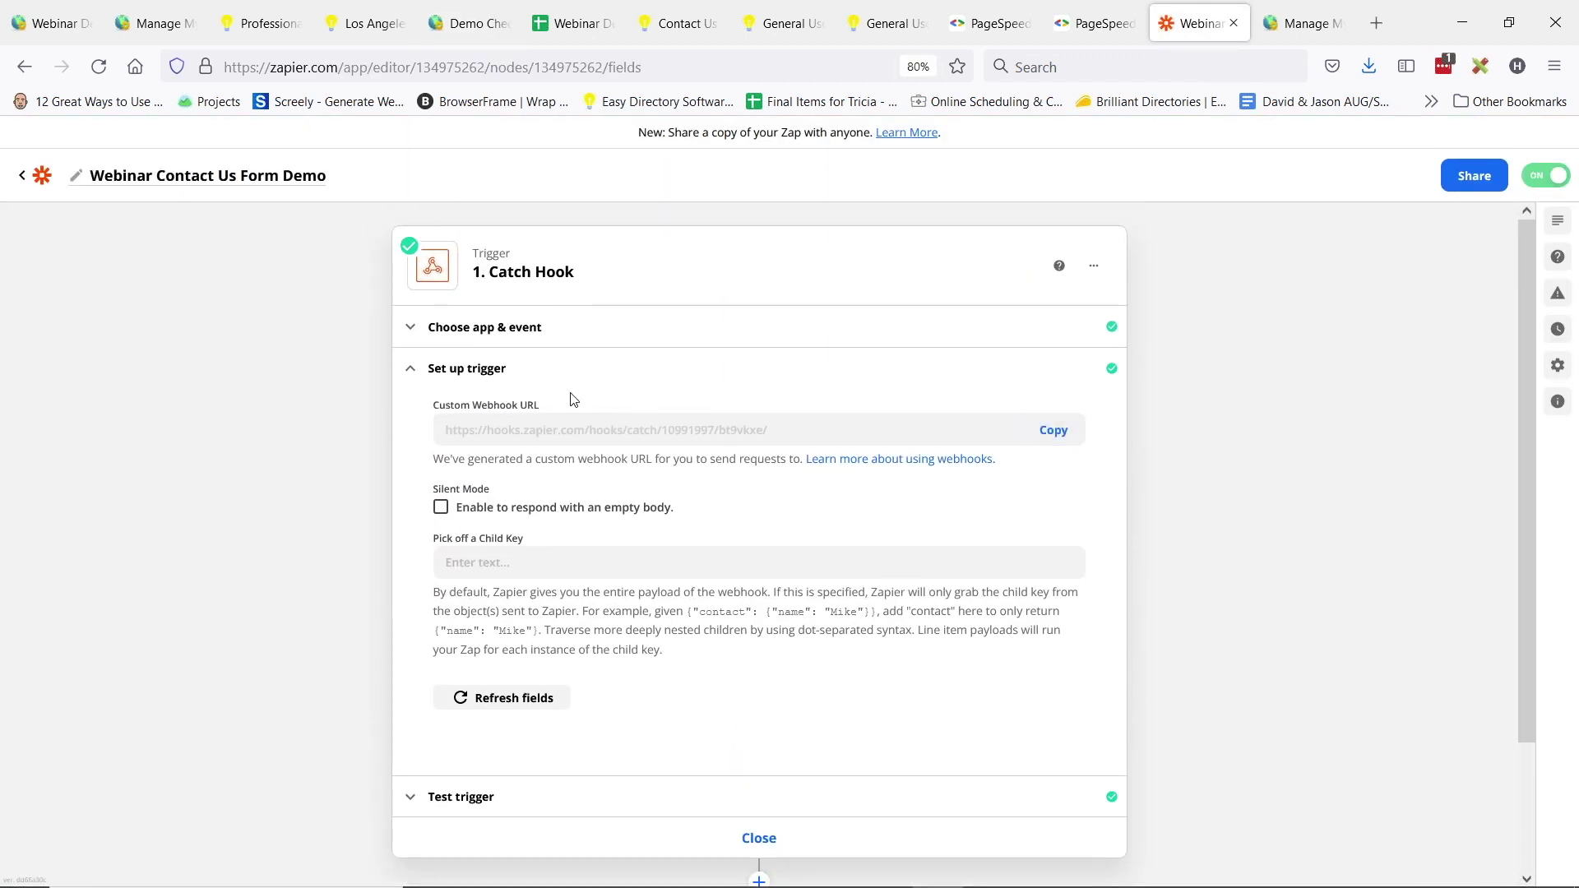
left_click(702, 387)
- Open the Google Sheets Create Spreadsheet Row step through app and event, account, and action setup
mouse_move(550, 569)
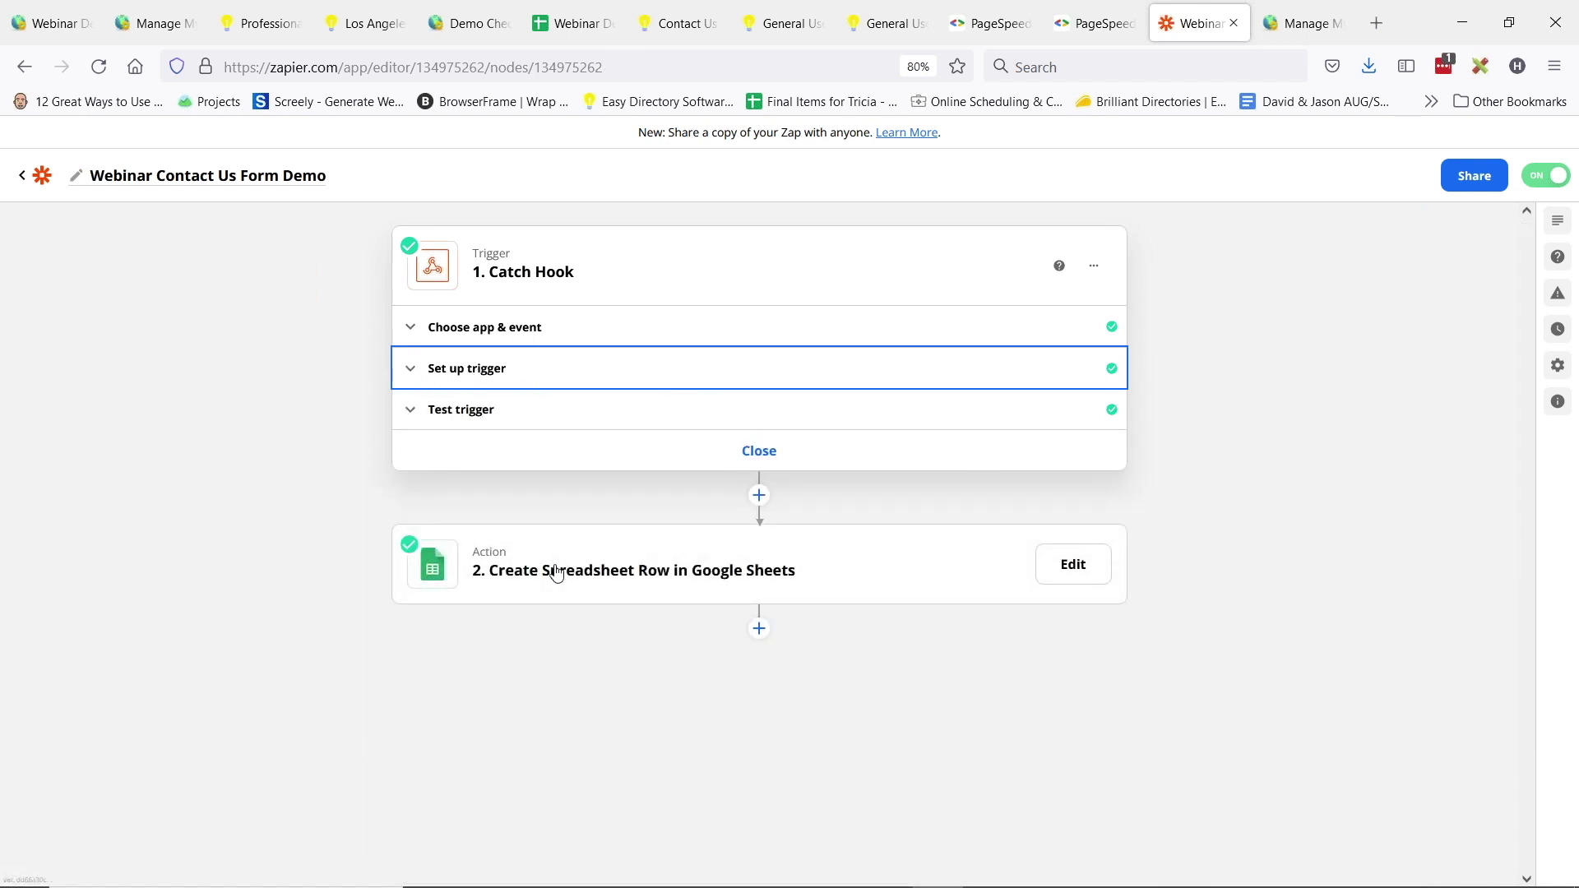
left_click(598, 576)
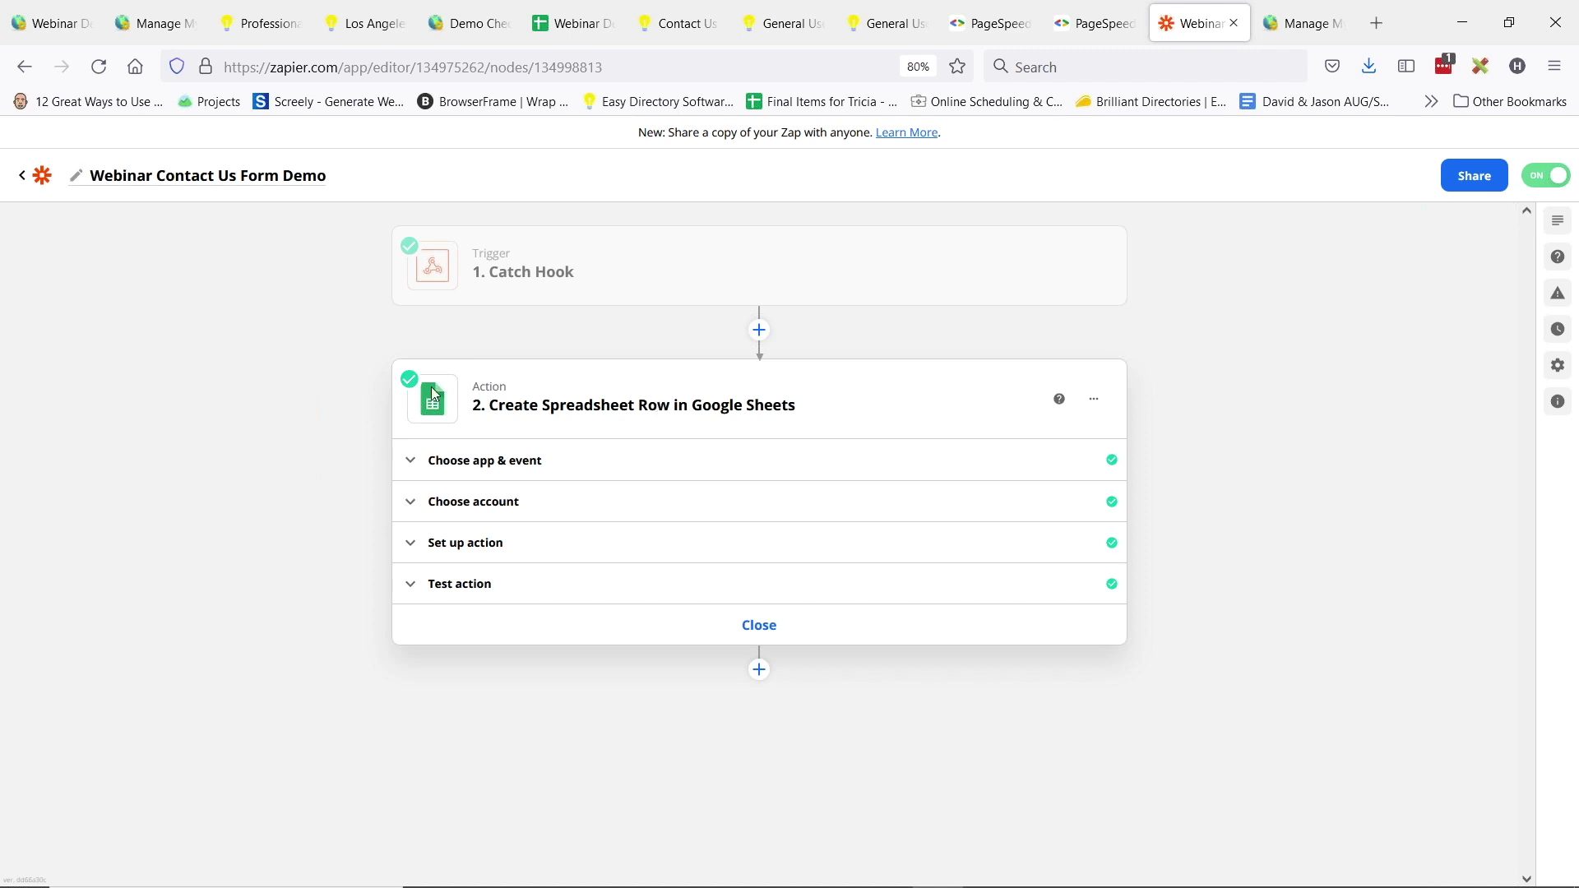
left_click(485, 461)
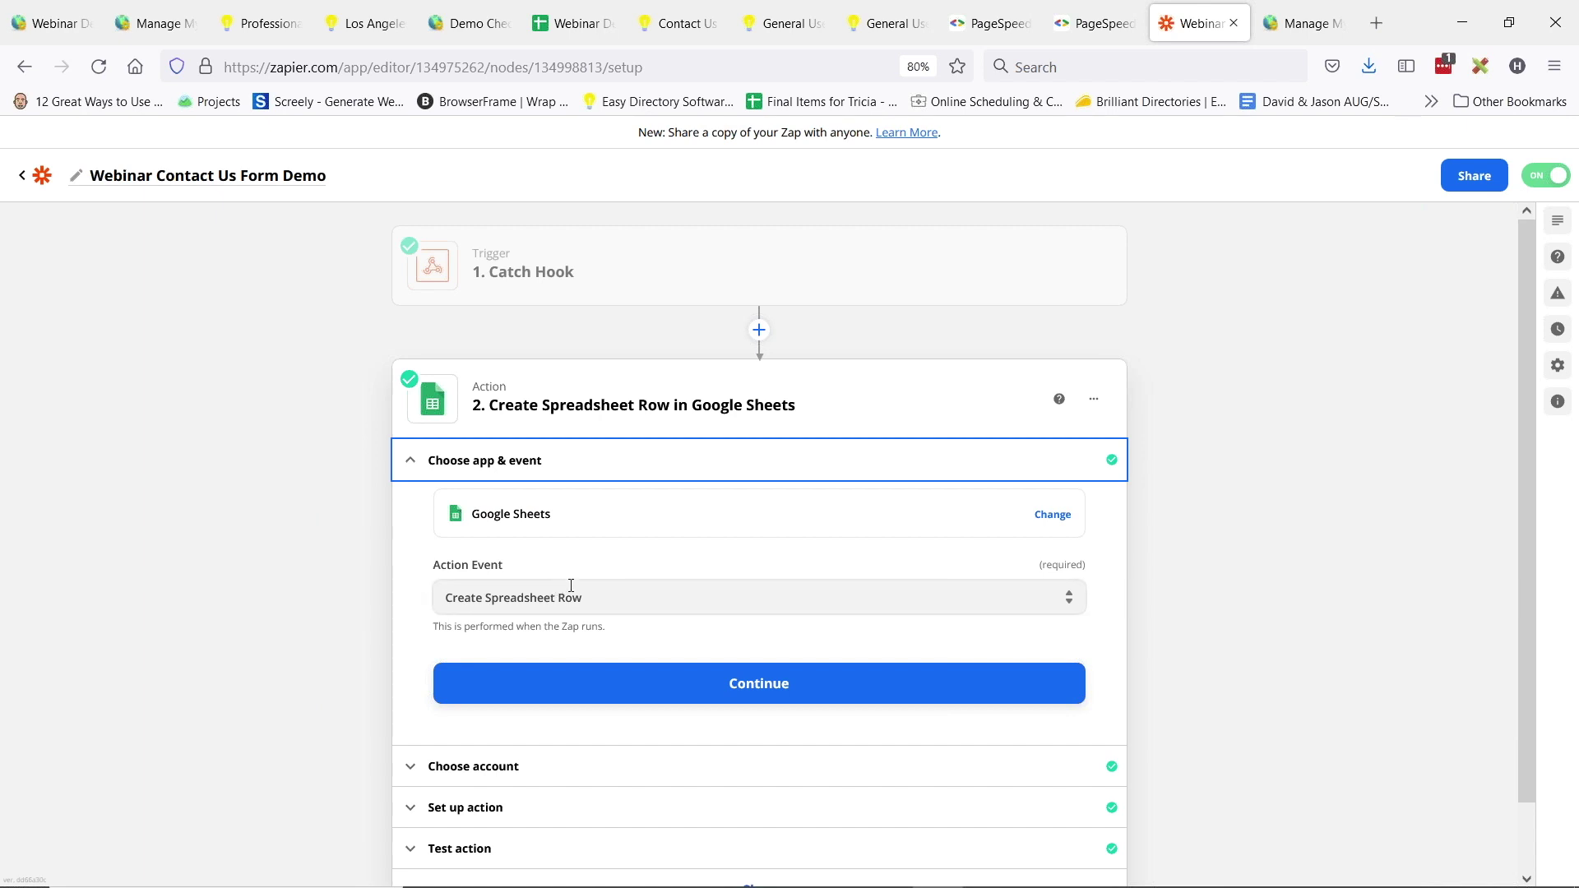
scroll(494, 641, "down", 1)
left_click(526, 689)
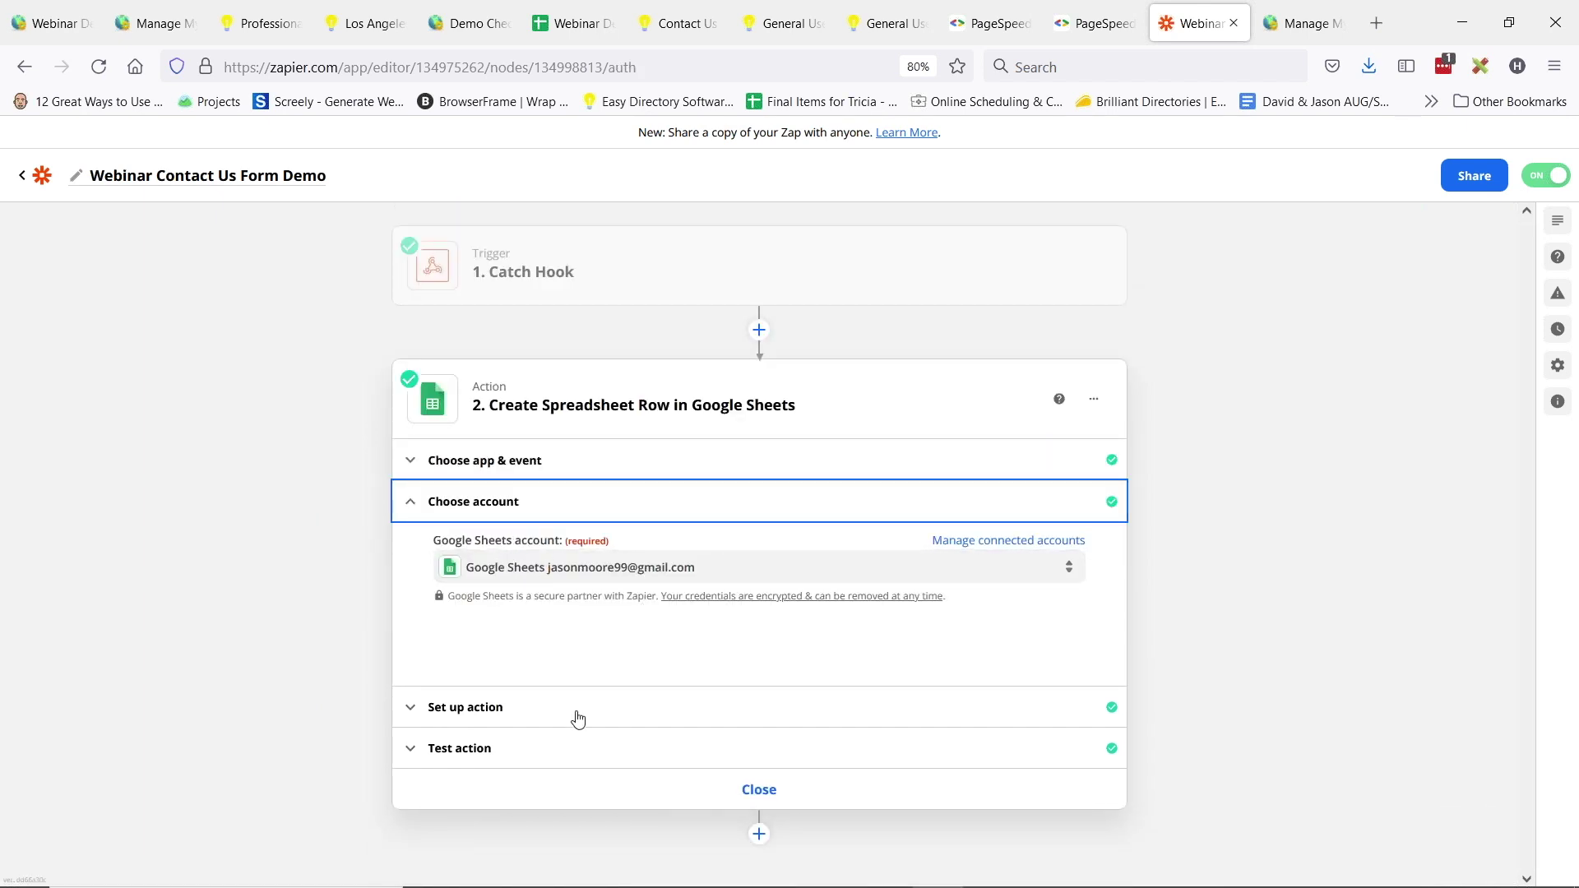
left_click(467, 711)
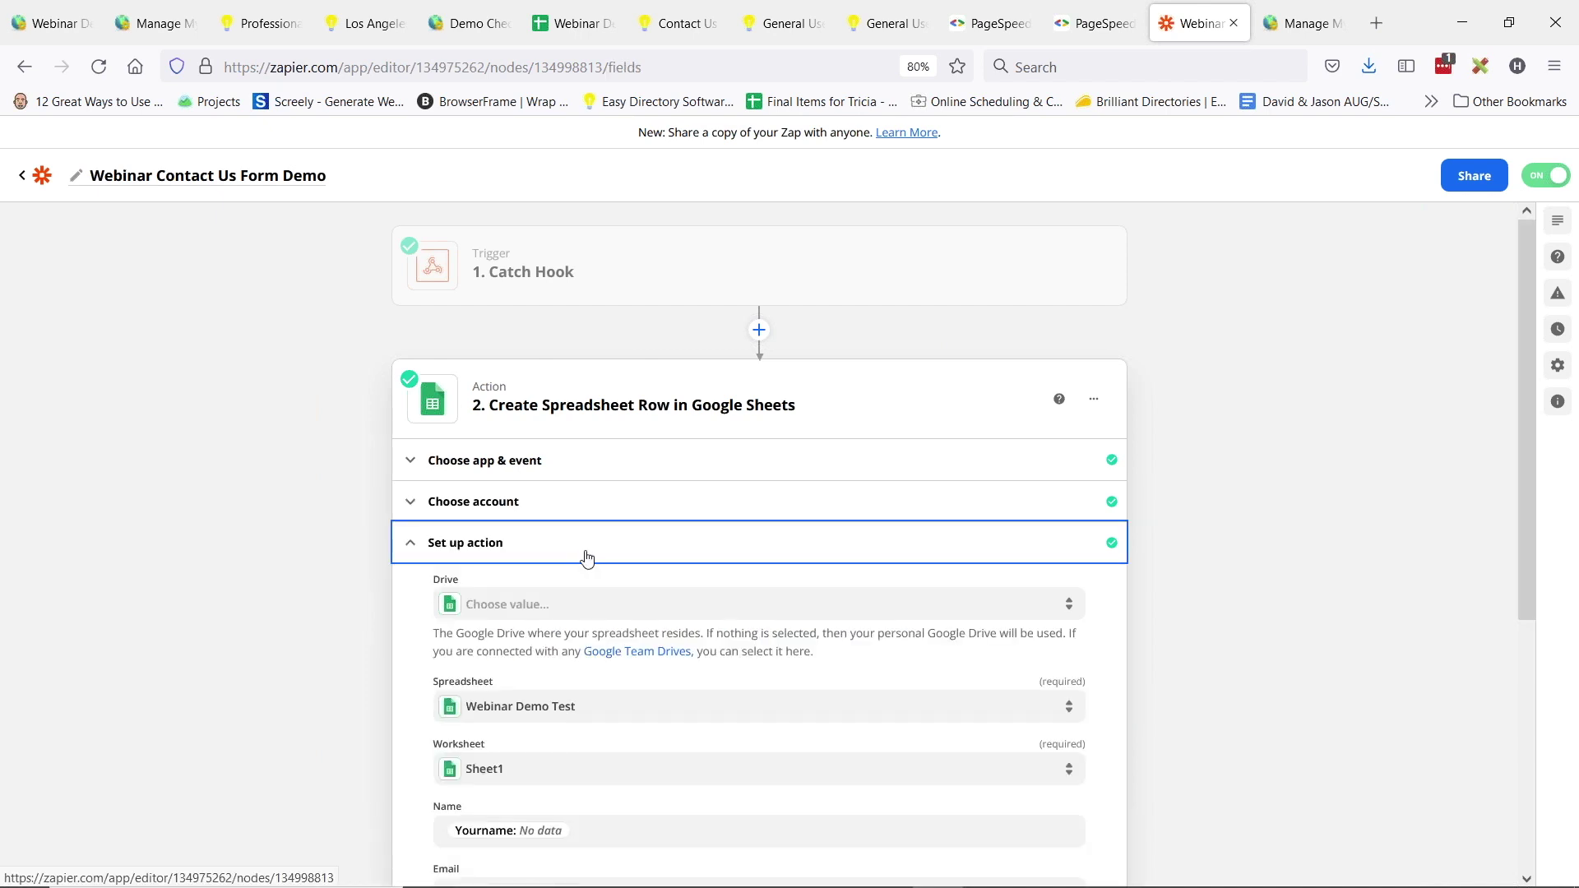
- Compare the mapped fields with the Webinar Demo Test sheet's Name, Email, Phone and Message columns
scroll(625, 535, "down", 2)
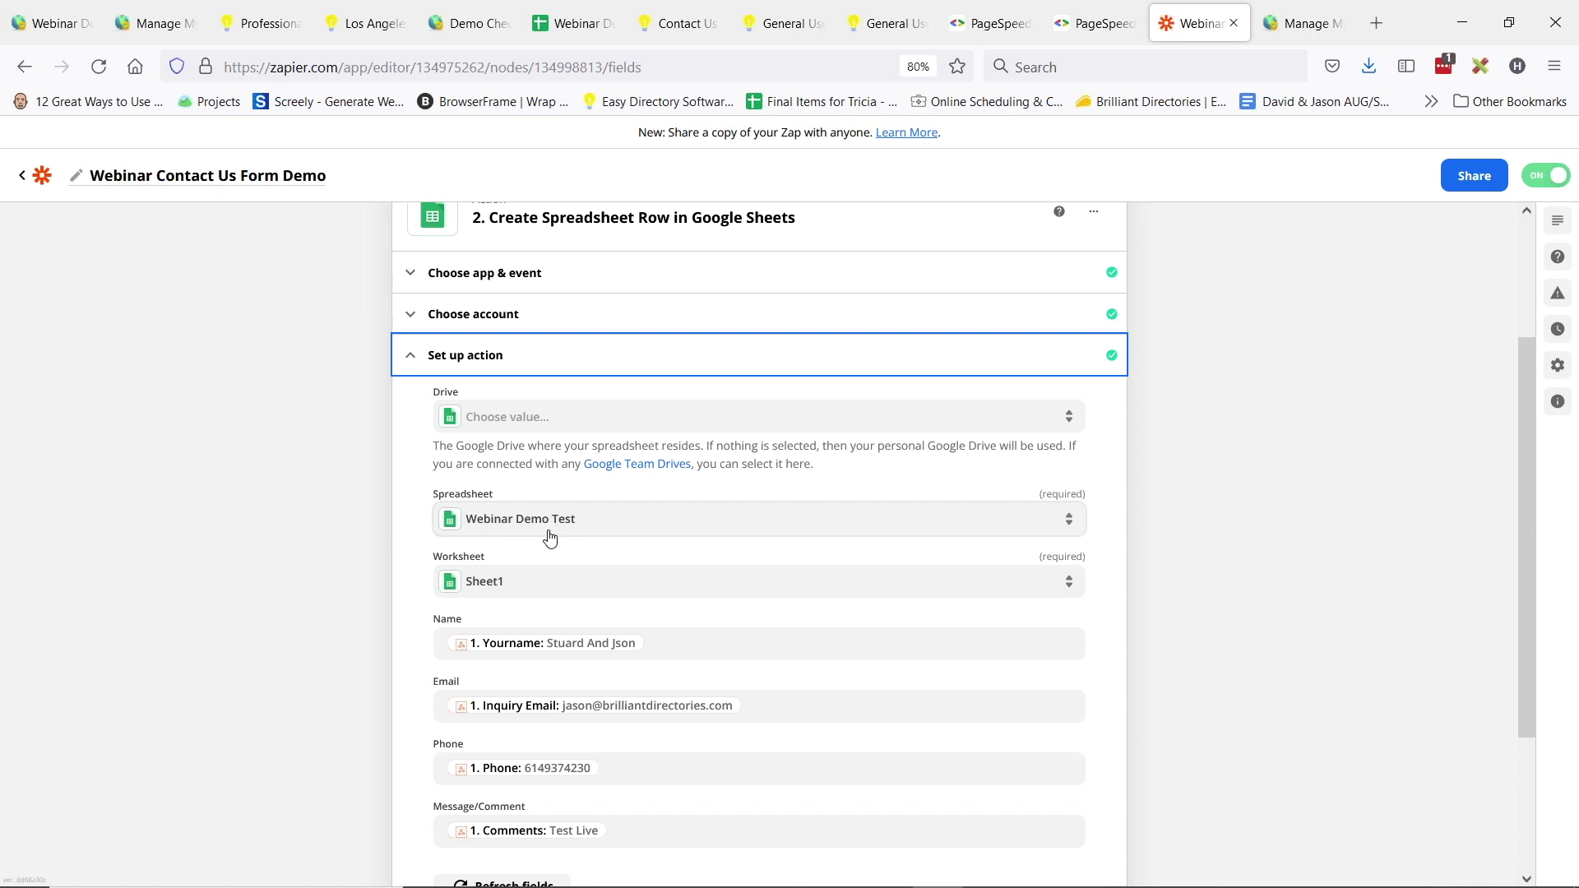
left_click(569, 30)
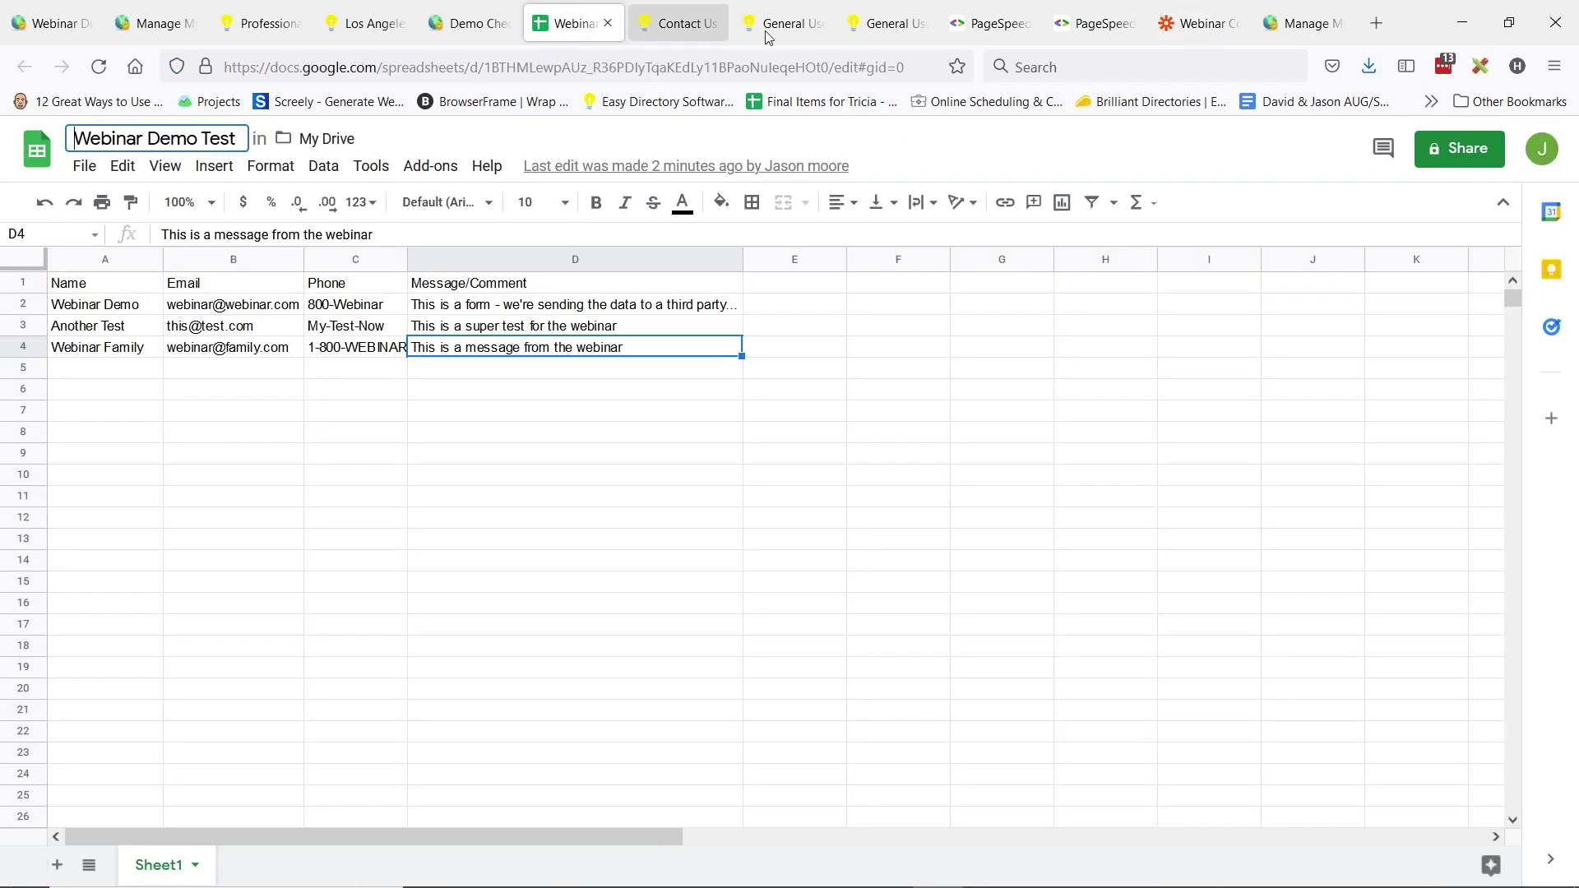
left_click(1199, 25)
scroll(641, 514, "down", 2)
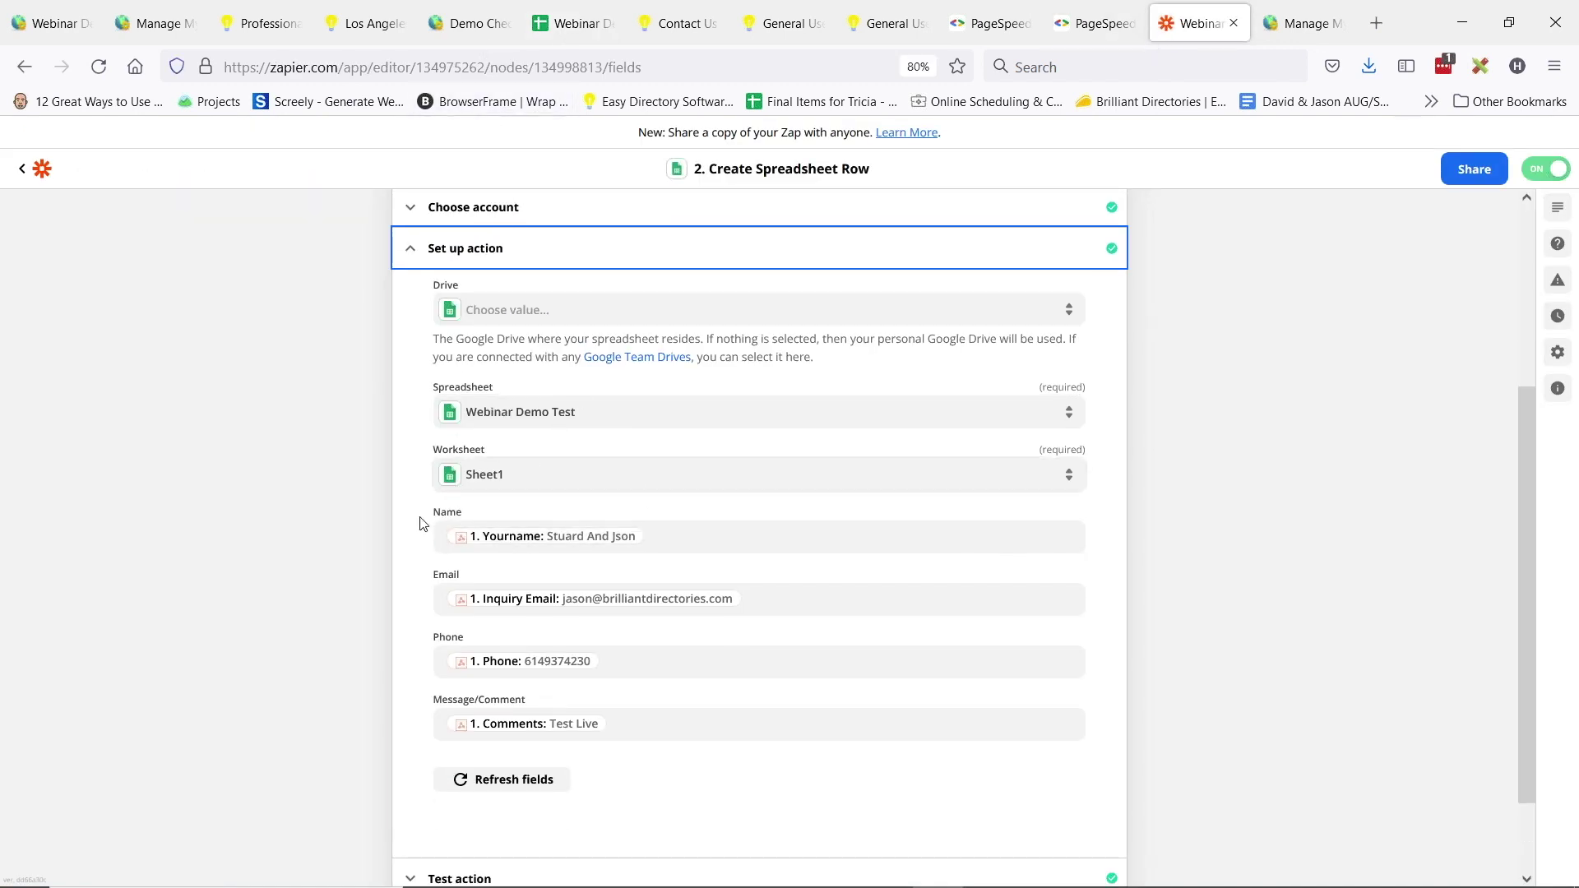
left_click(564, 17)
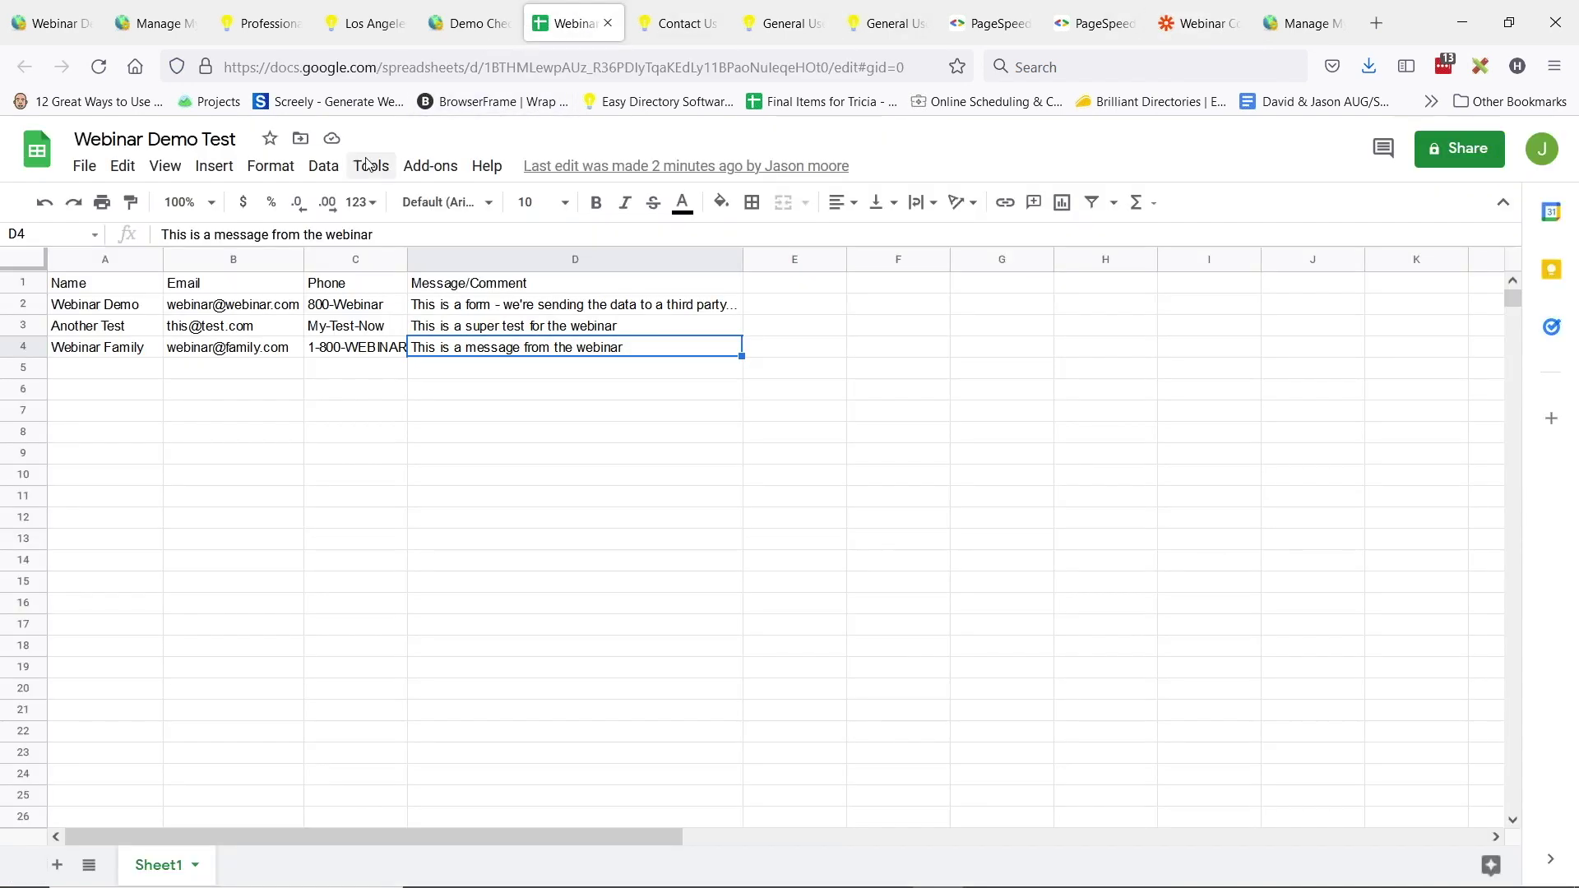
left_click(156, 284)
left_click(300, 288)
left_click(362, 288)
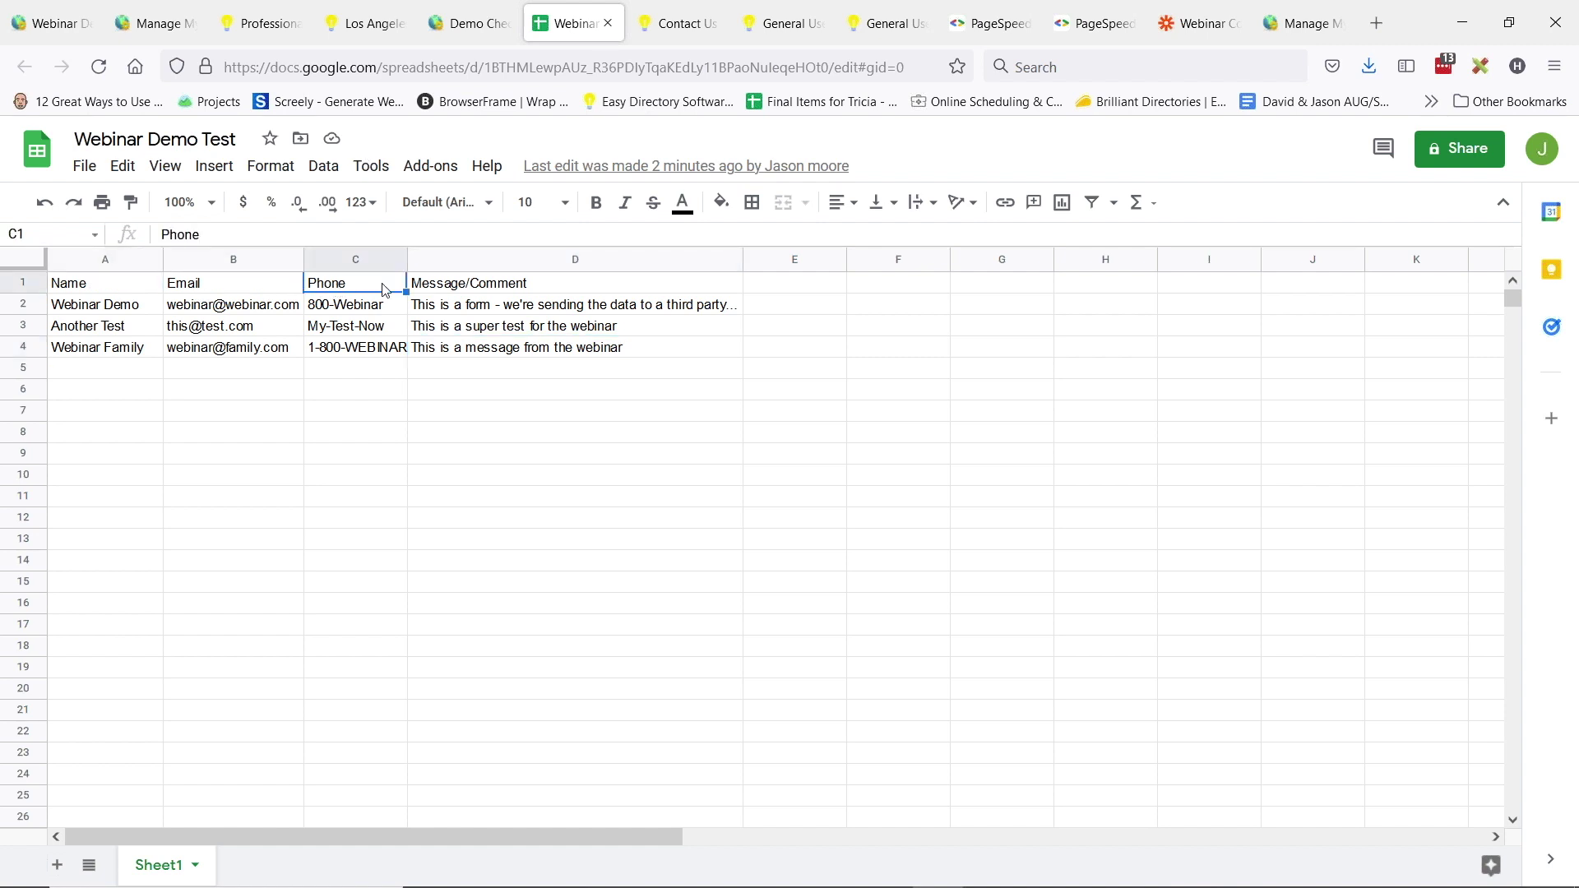
left_click(533, 289)
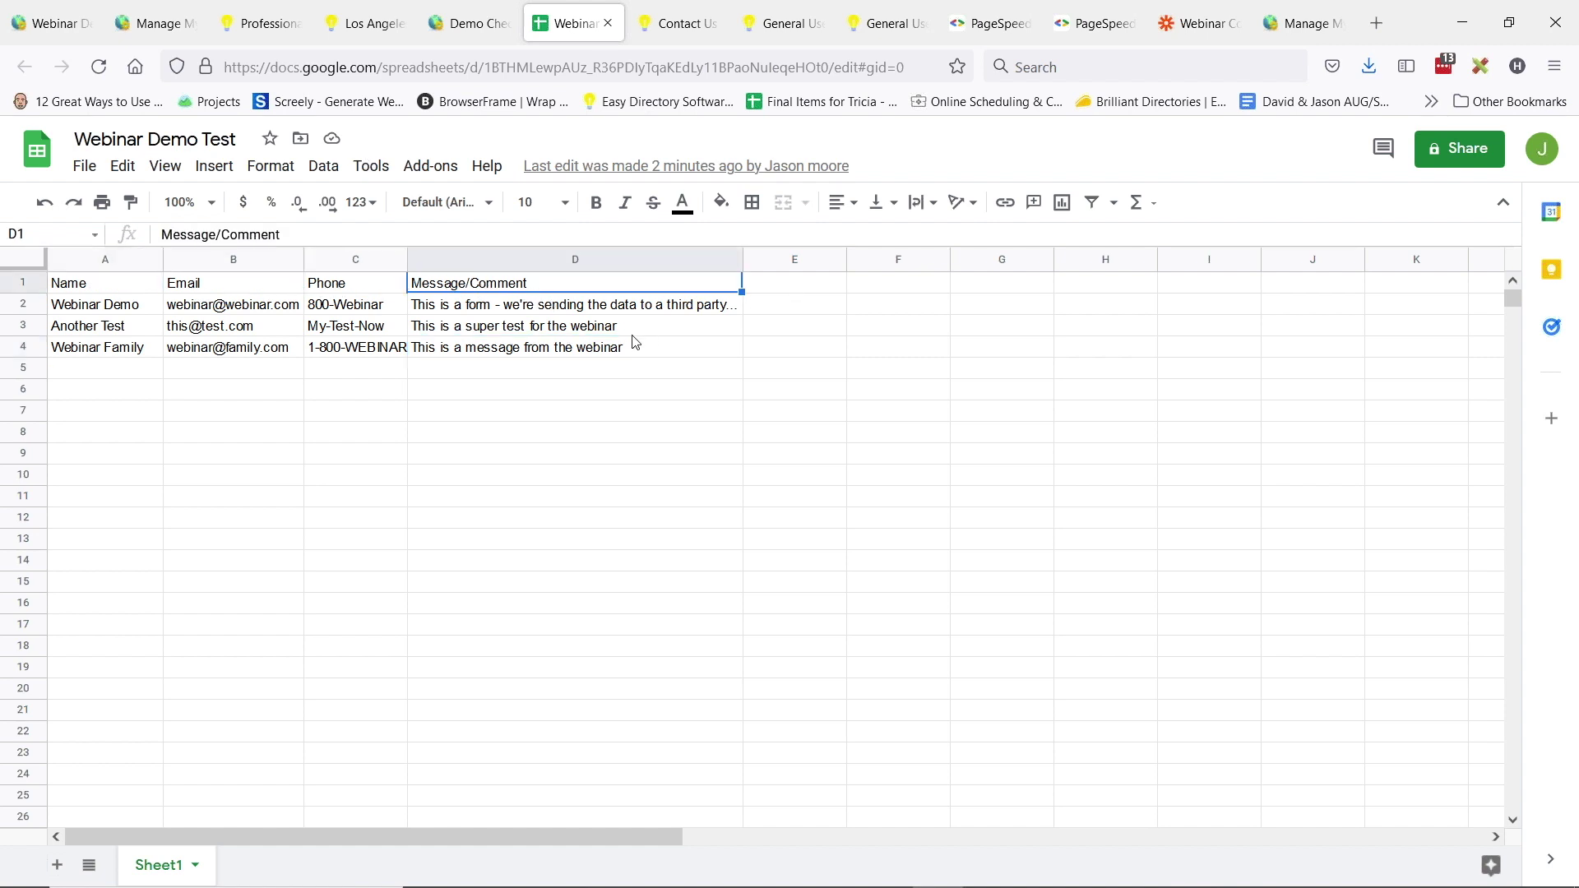
left_click(108, 311)
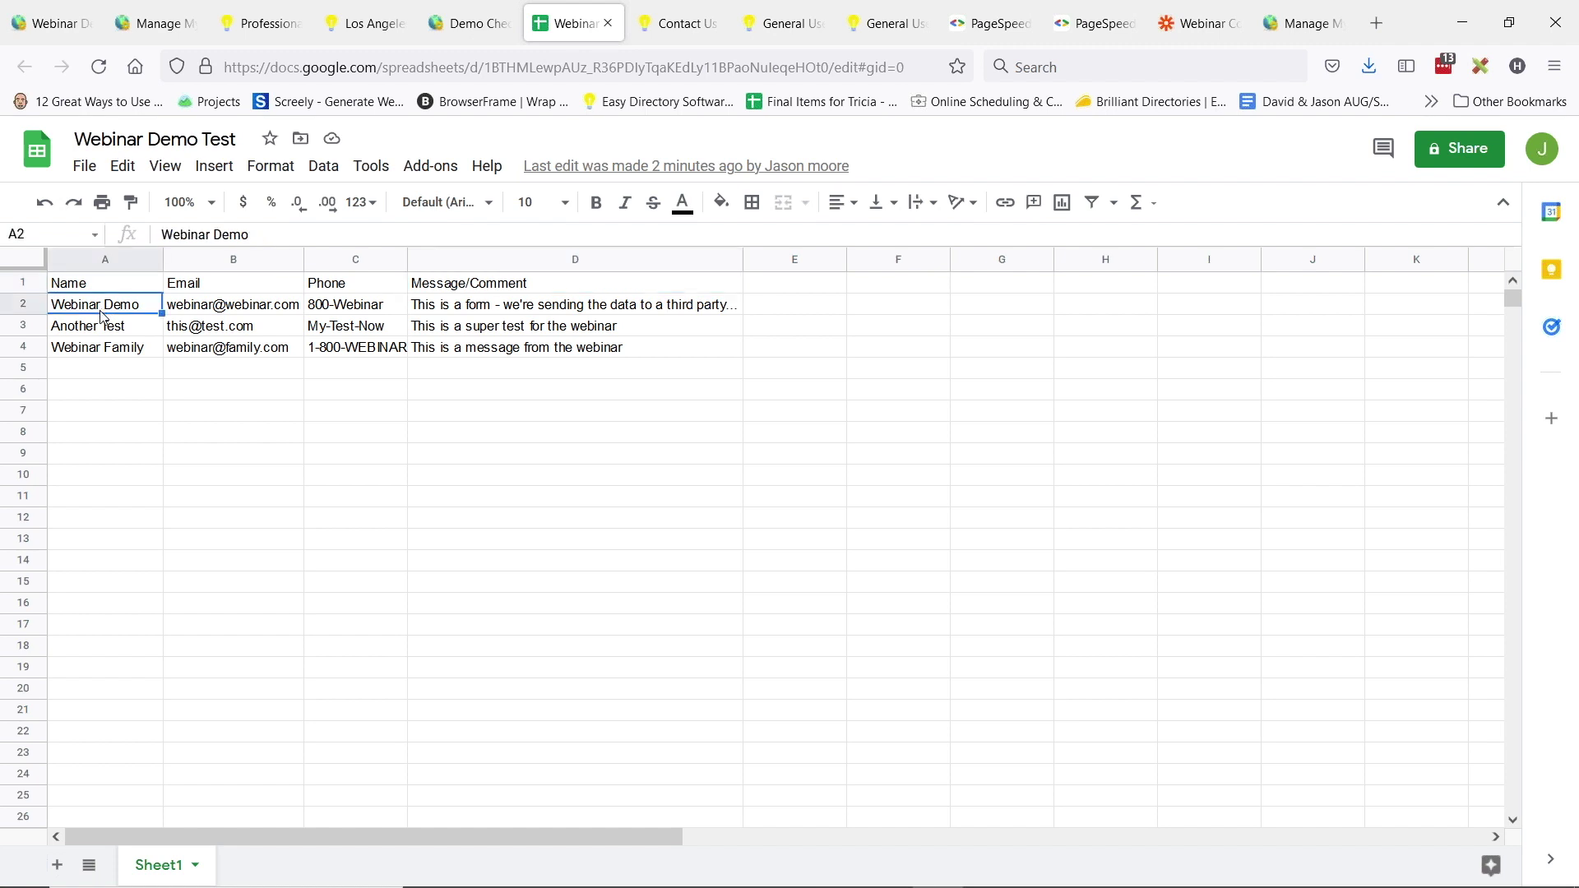
left_click(82, 295)
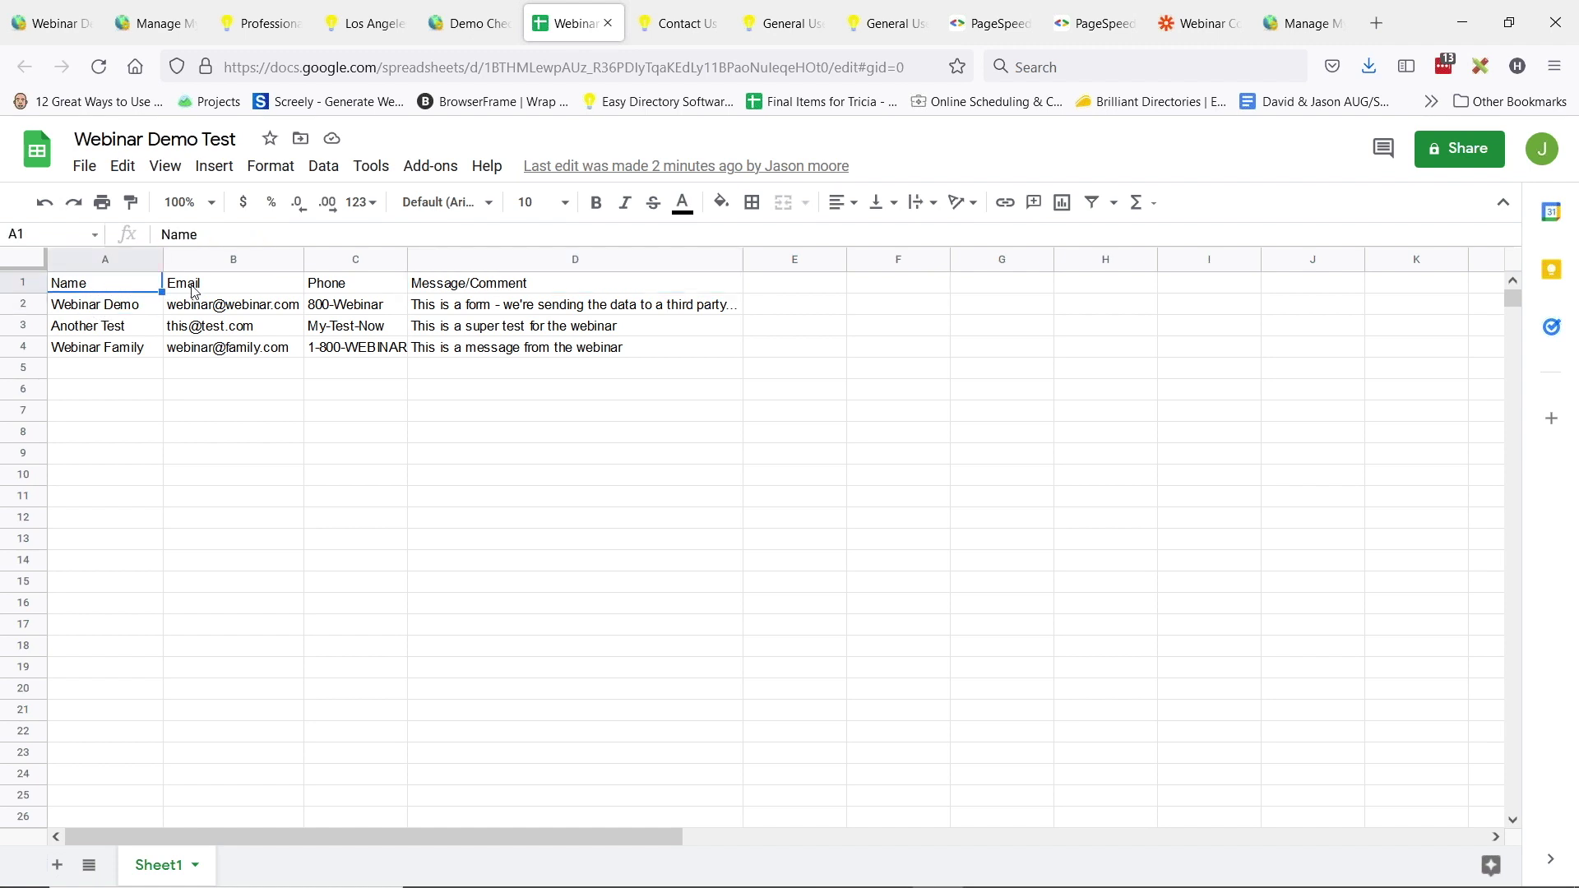
key("Right")
key("Right")
key("Right")
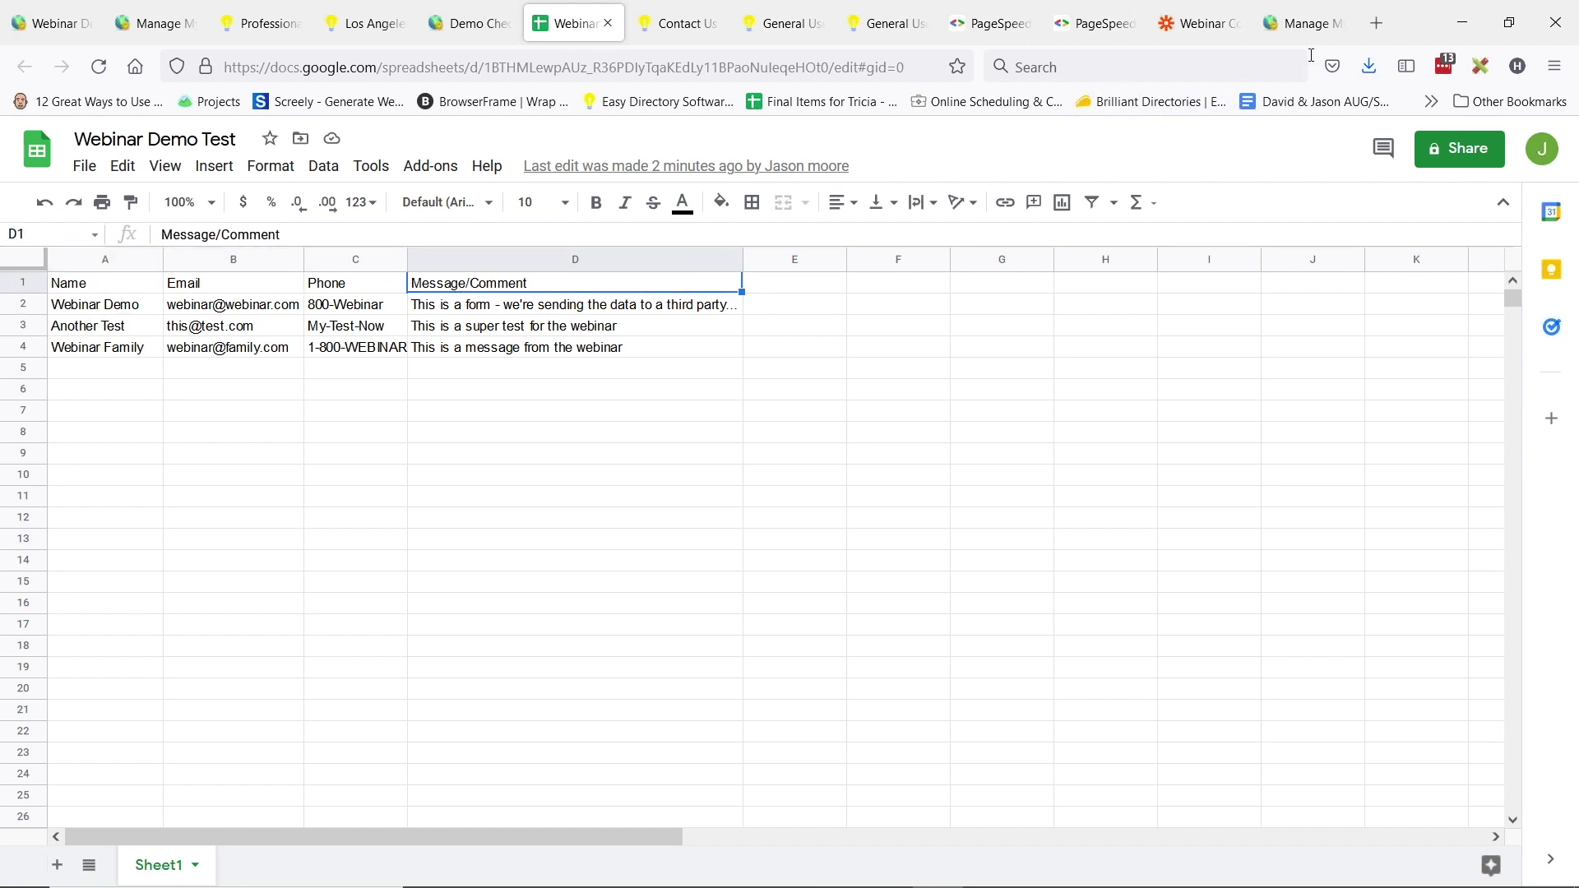
left_click(1201, 23)
scroll(615, 477, "down", 1)
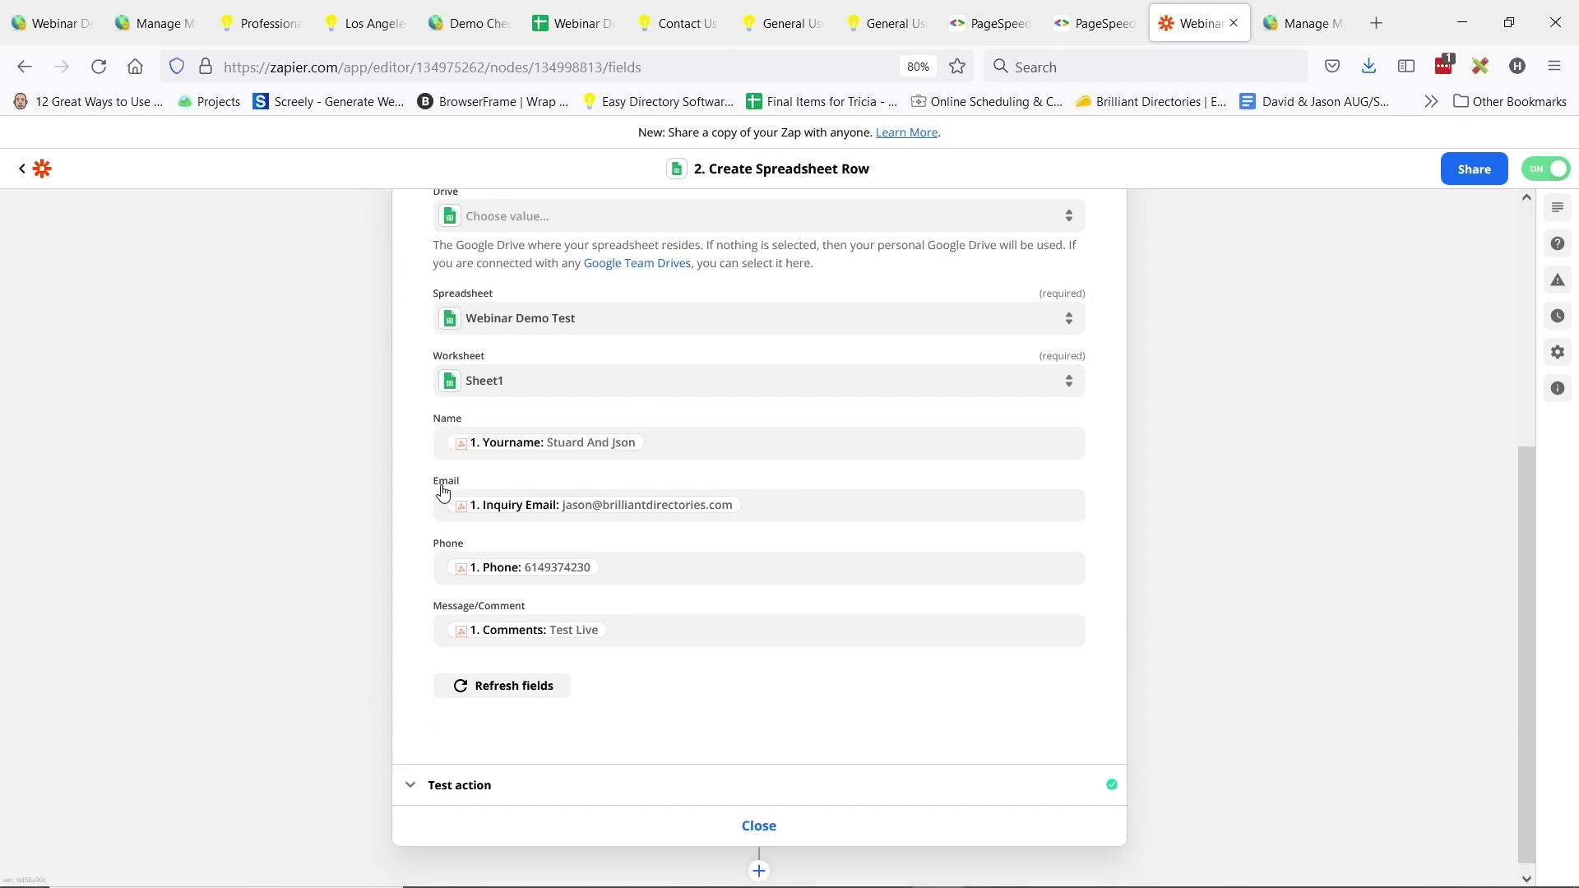
- Close the Create Spreadsheet Row editor and add a new step below the Google Sheets action
scroll(675, 518, "down", 1)
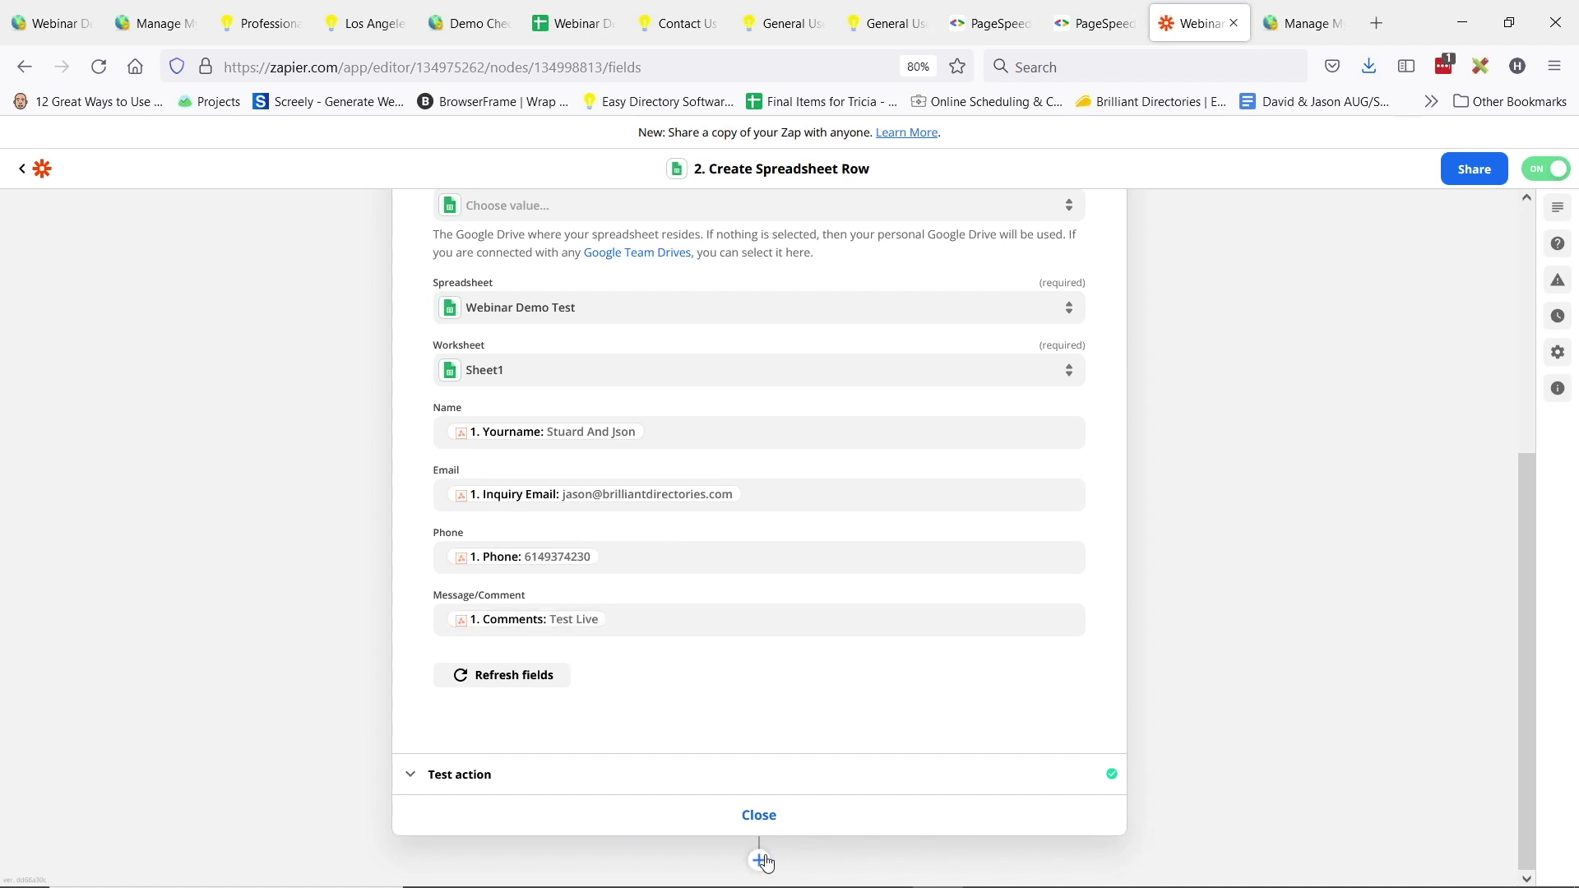
left_click(760, 816)
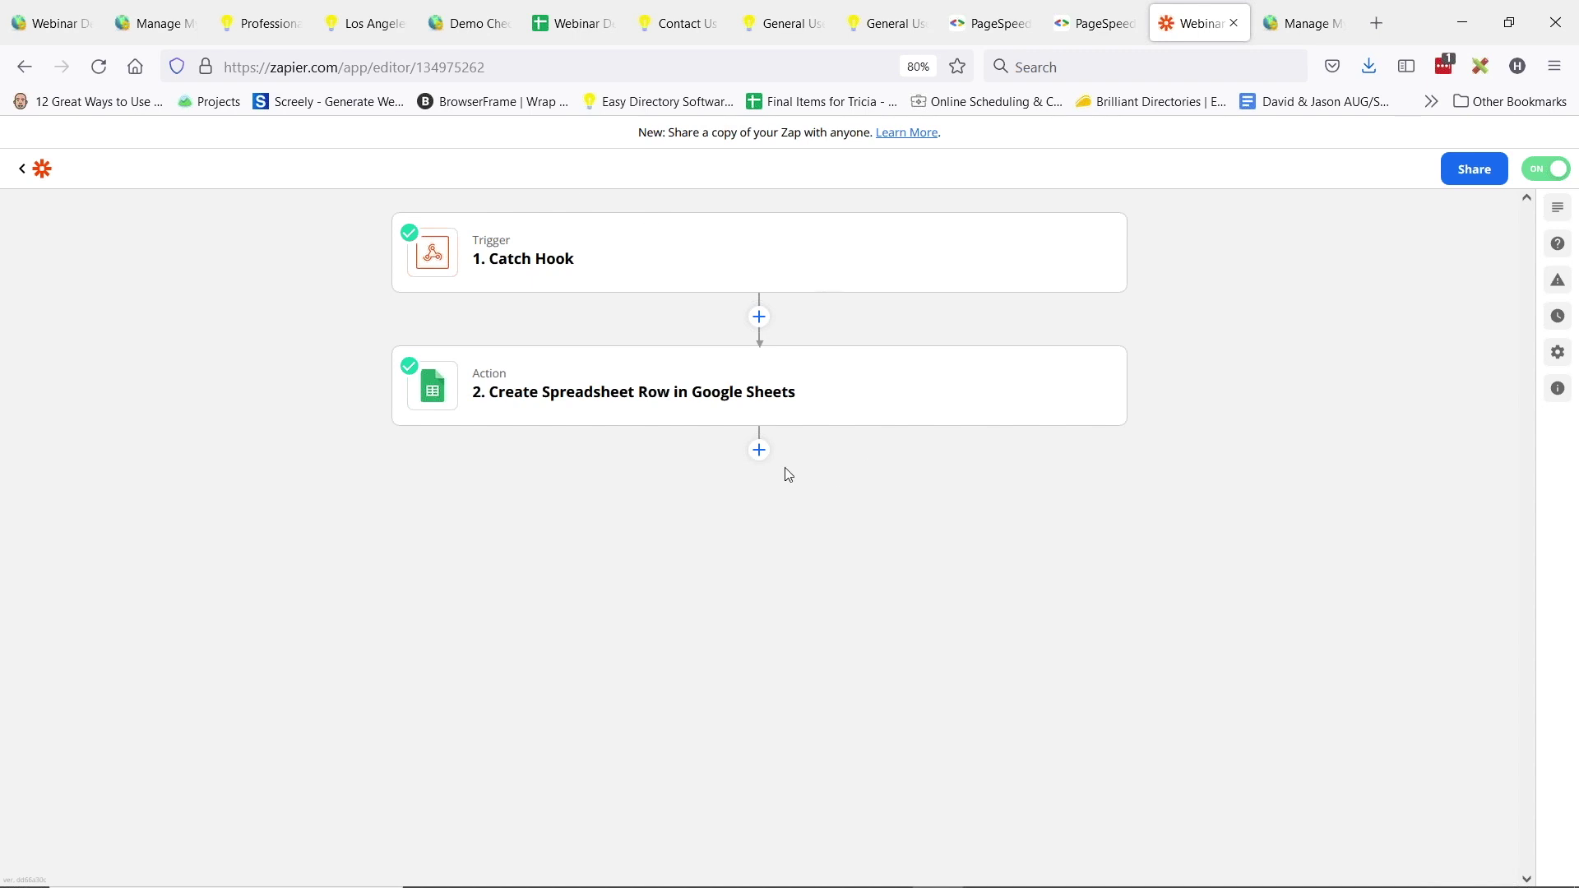
left_click(758, 449)
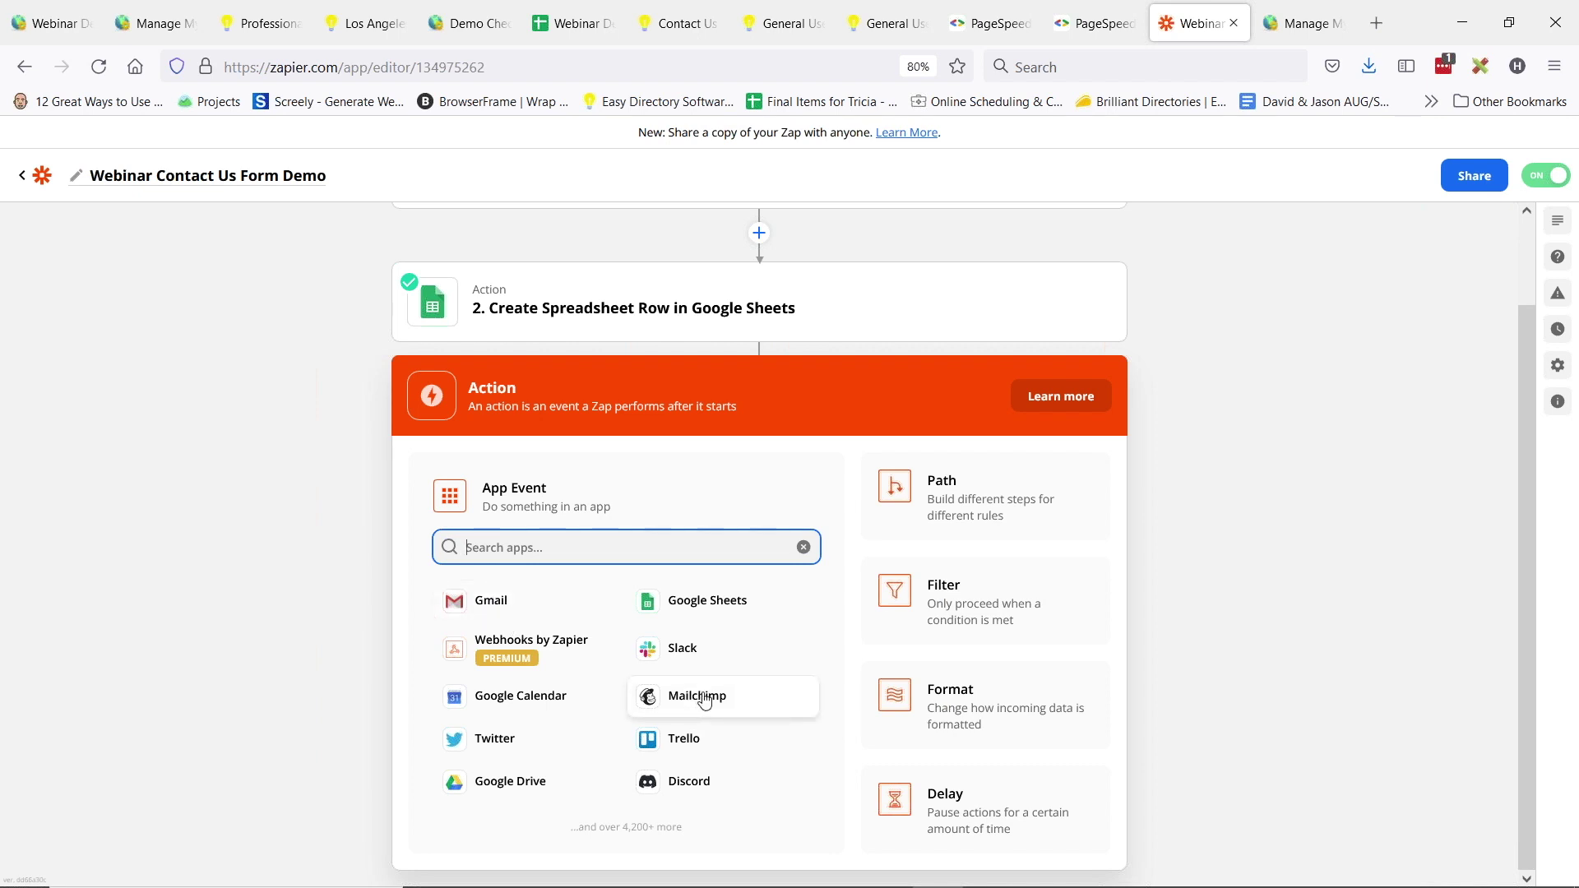
- Pick Gmail as the app for the Zap's new step 3, then switch to the BD Lab Updates slides
left_click(500, 601)
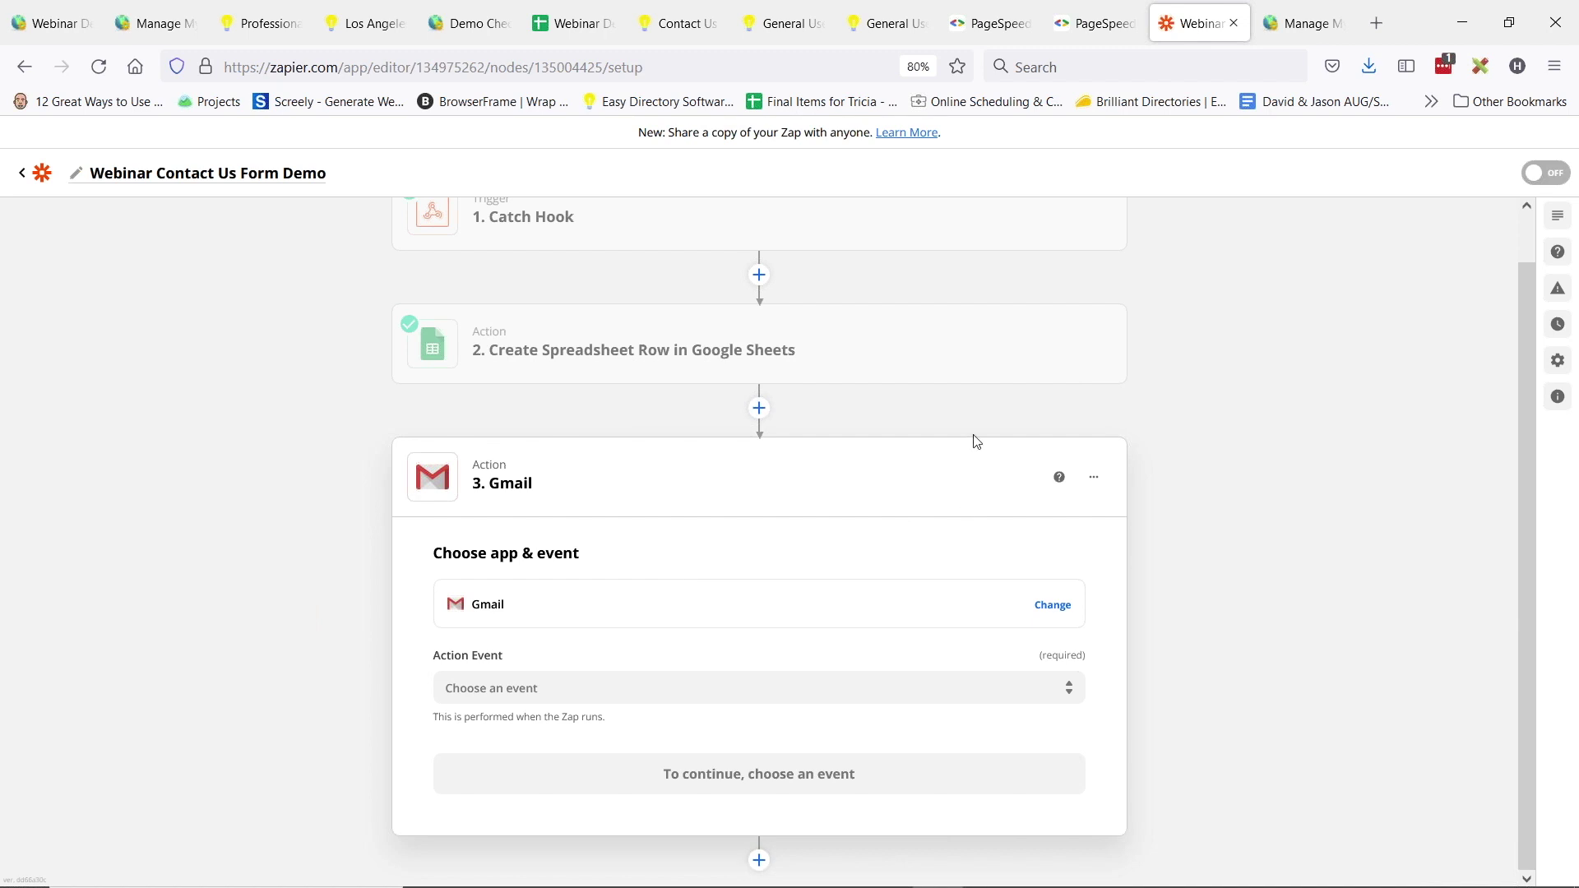
scroll(987, 464, "up", 1)
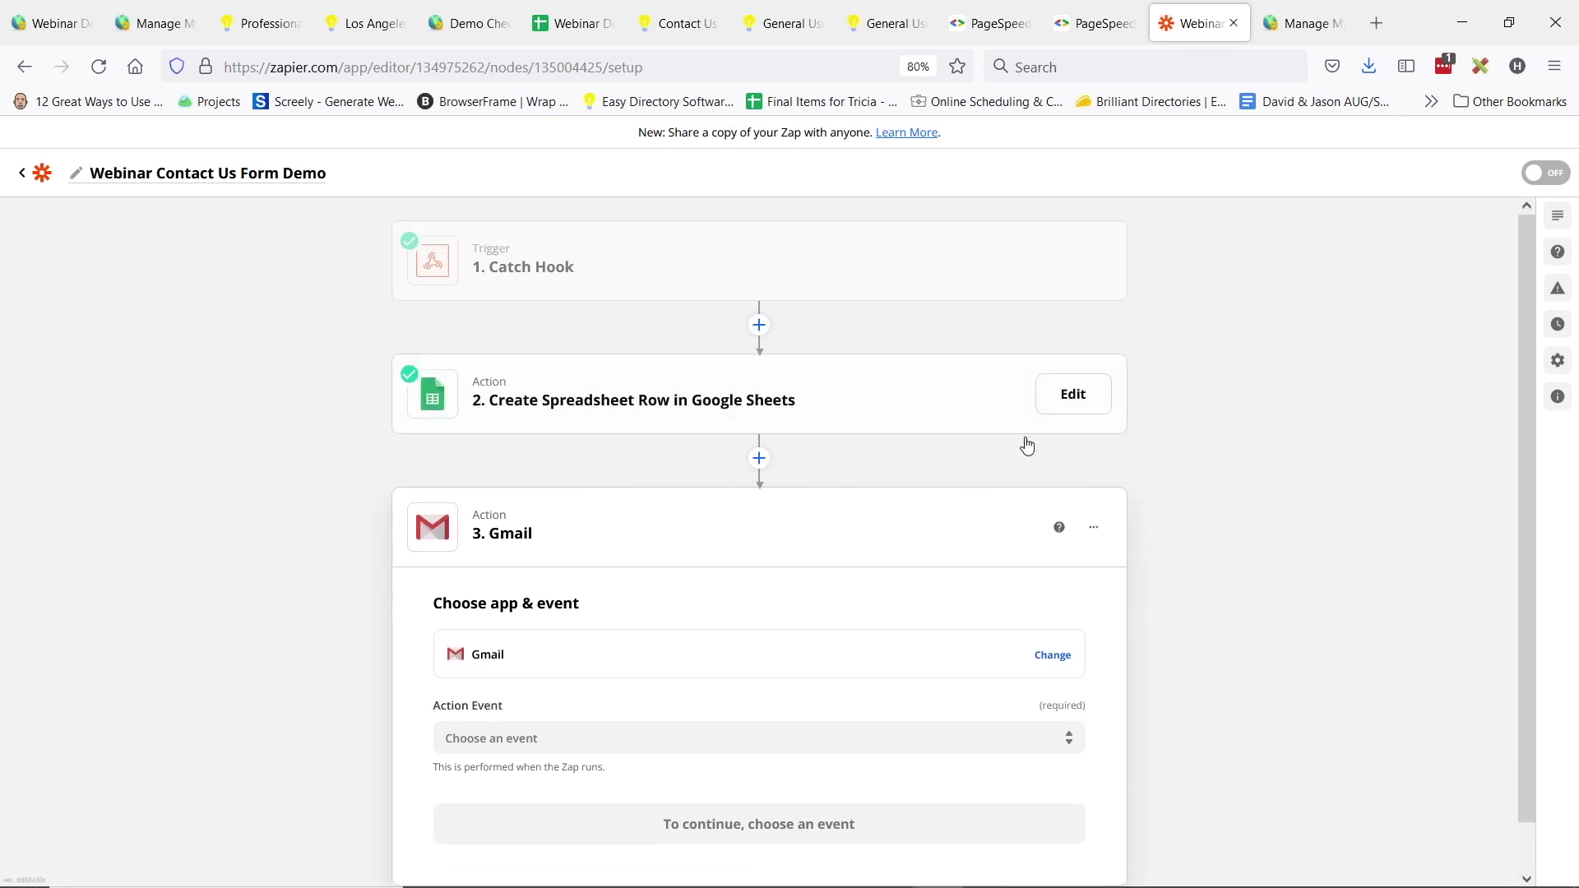
key("alt+Tab")
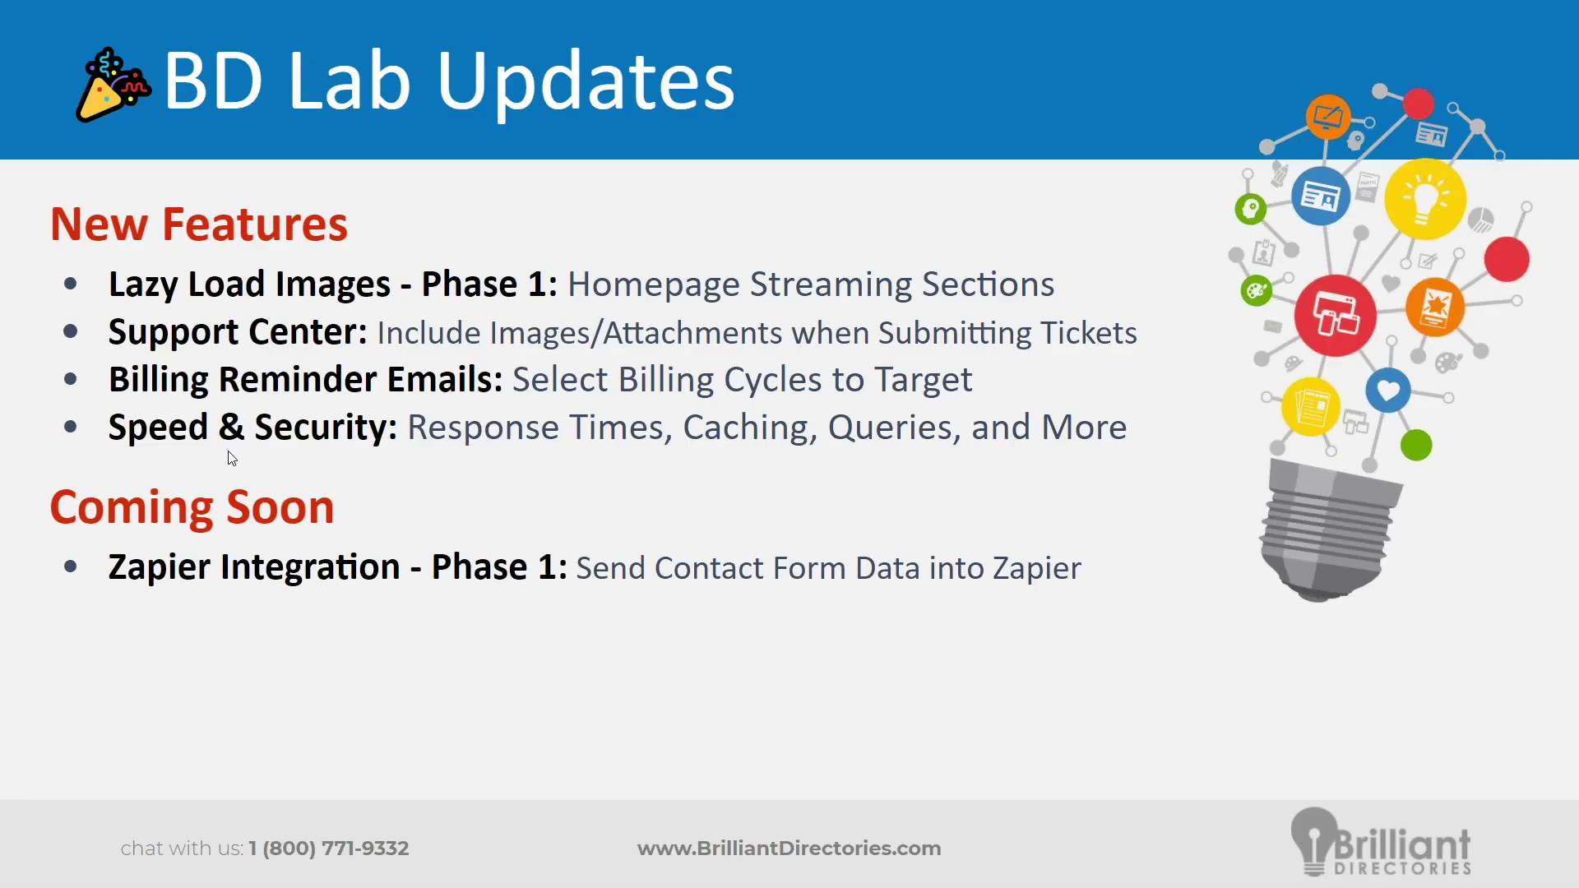
- Reveal the Member Sign Ups bullet under Coming Soon and return to the Zapier editor
key("Right")
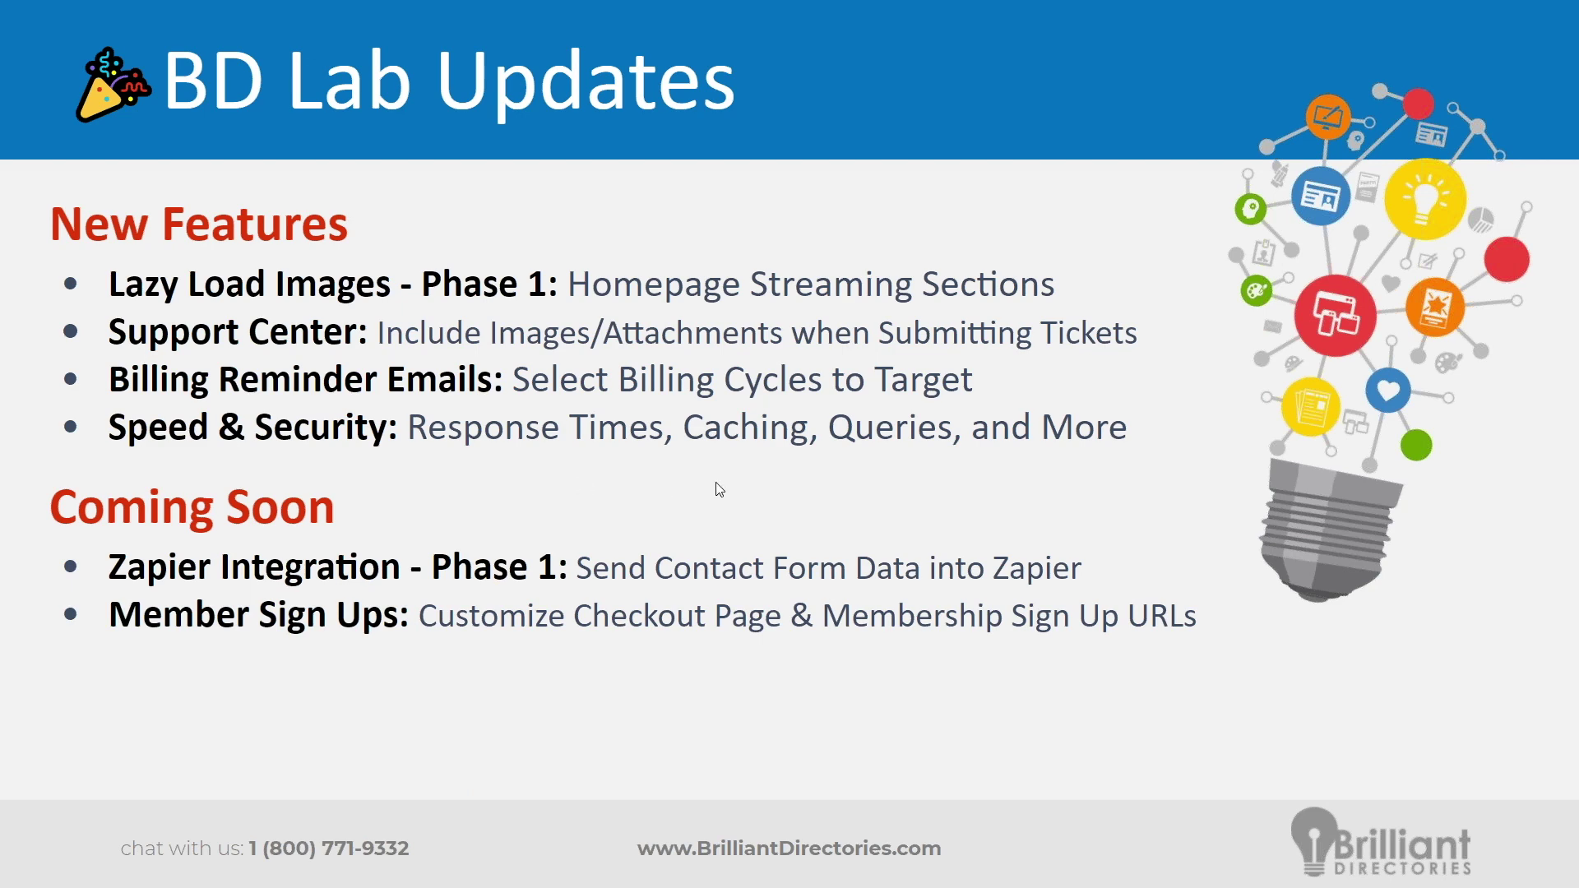
key("alt+Tab")
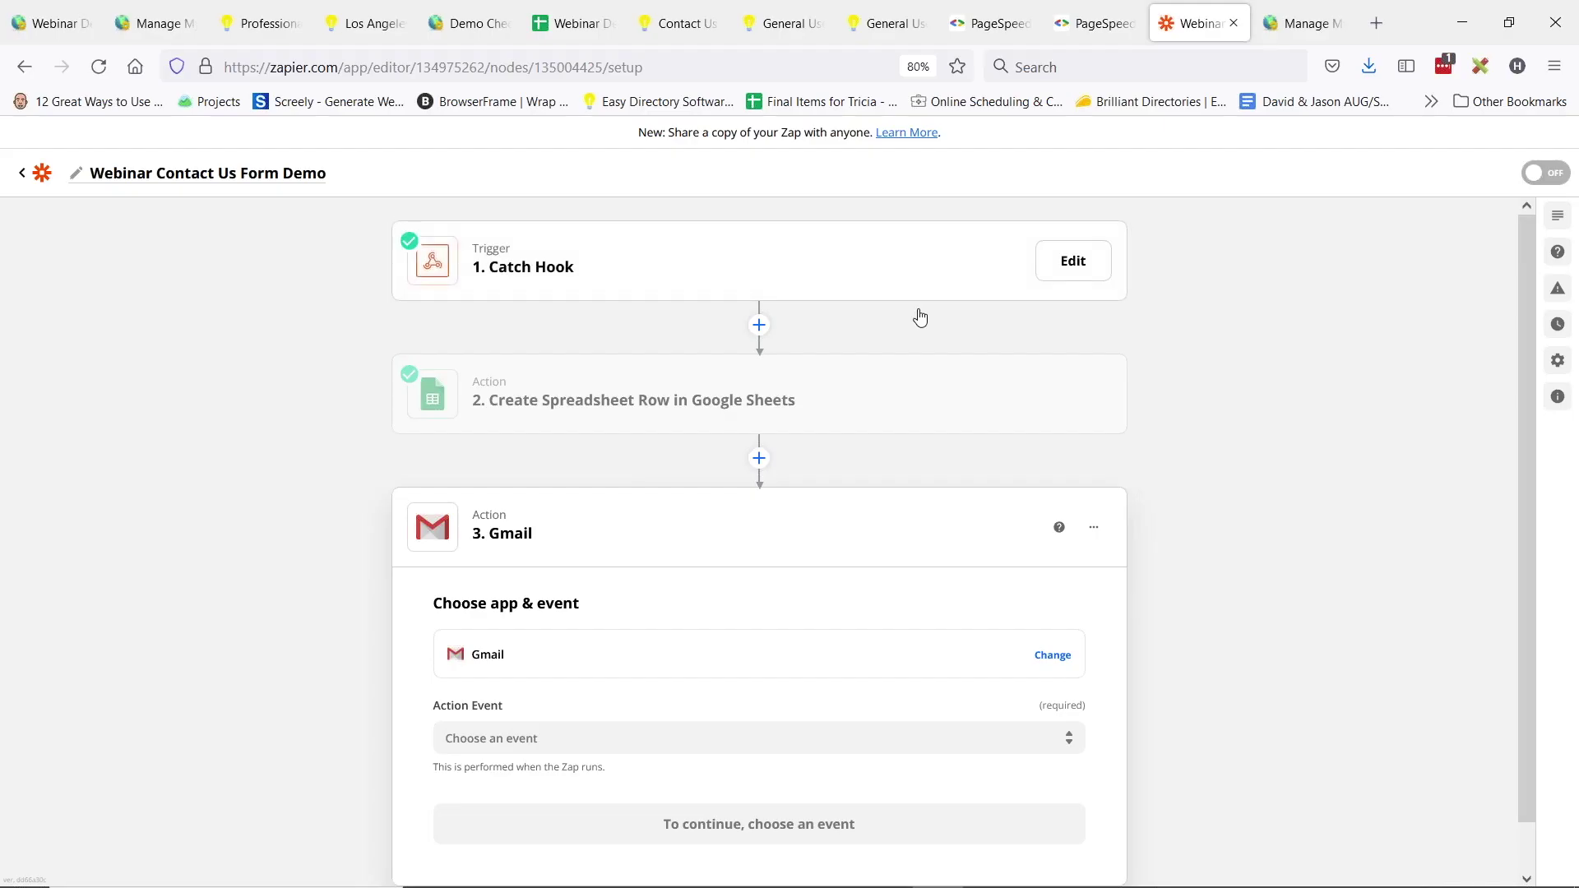
- On the checkout/5 sign-up page, replace plan number 5 in the URL with gold-plan
left_click(911, 21)
left_click(769, 23)
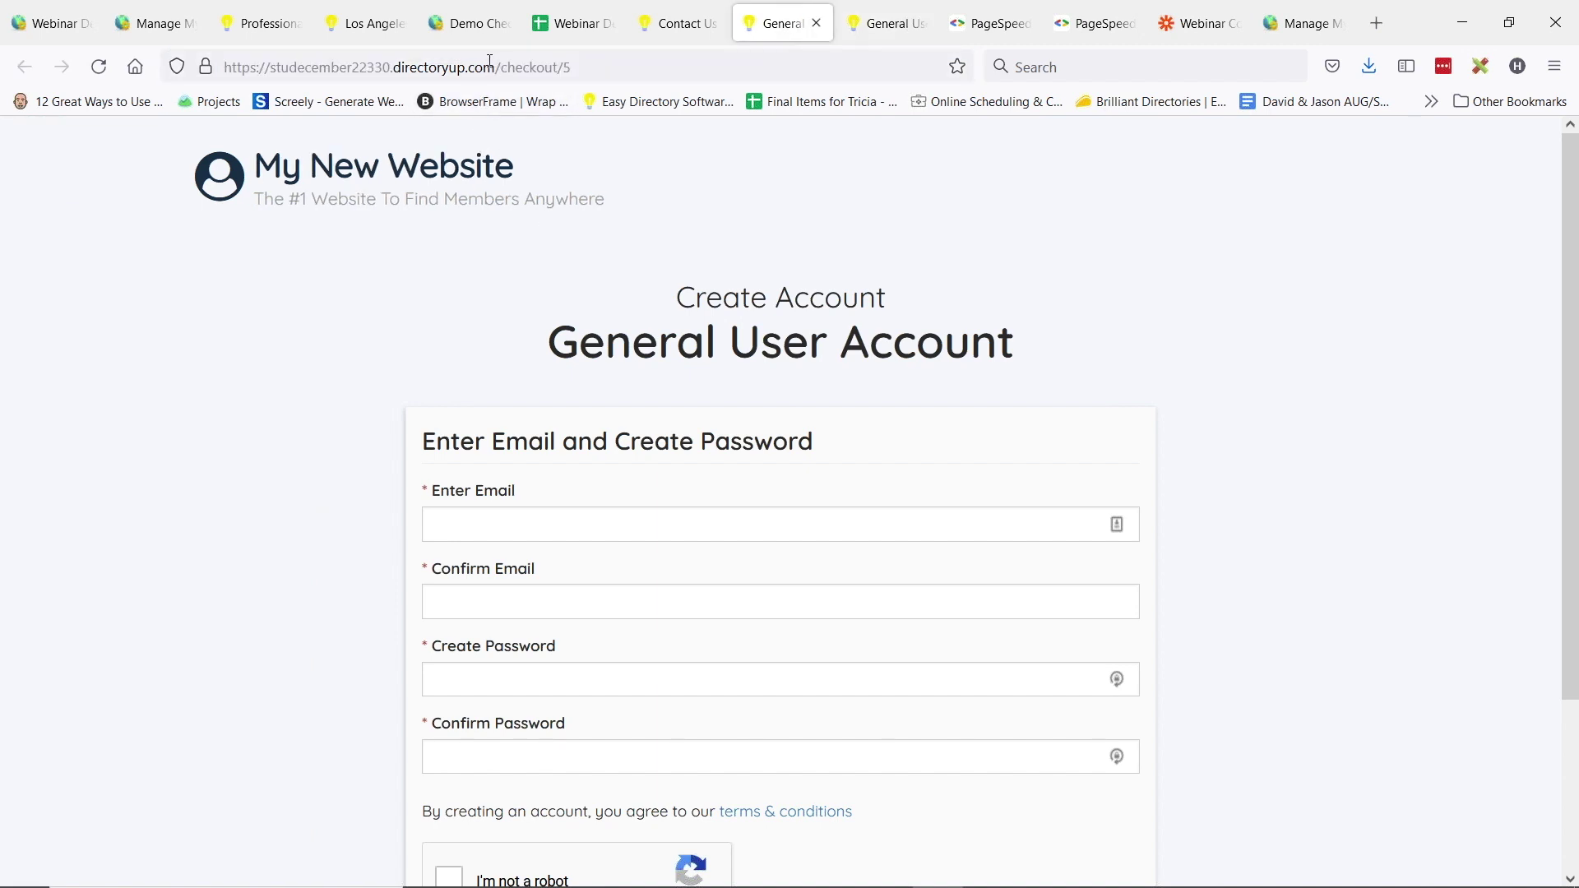
left_click(253, 65)
double_click(518, 66)
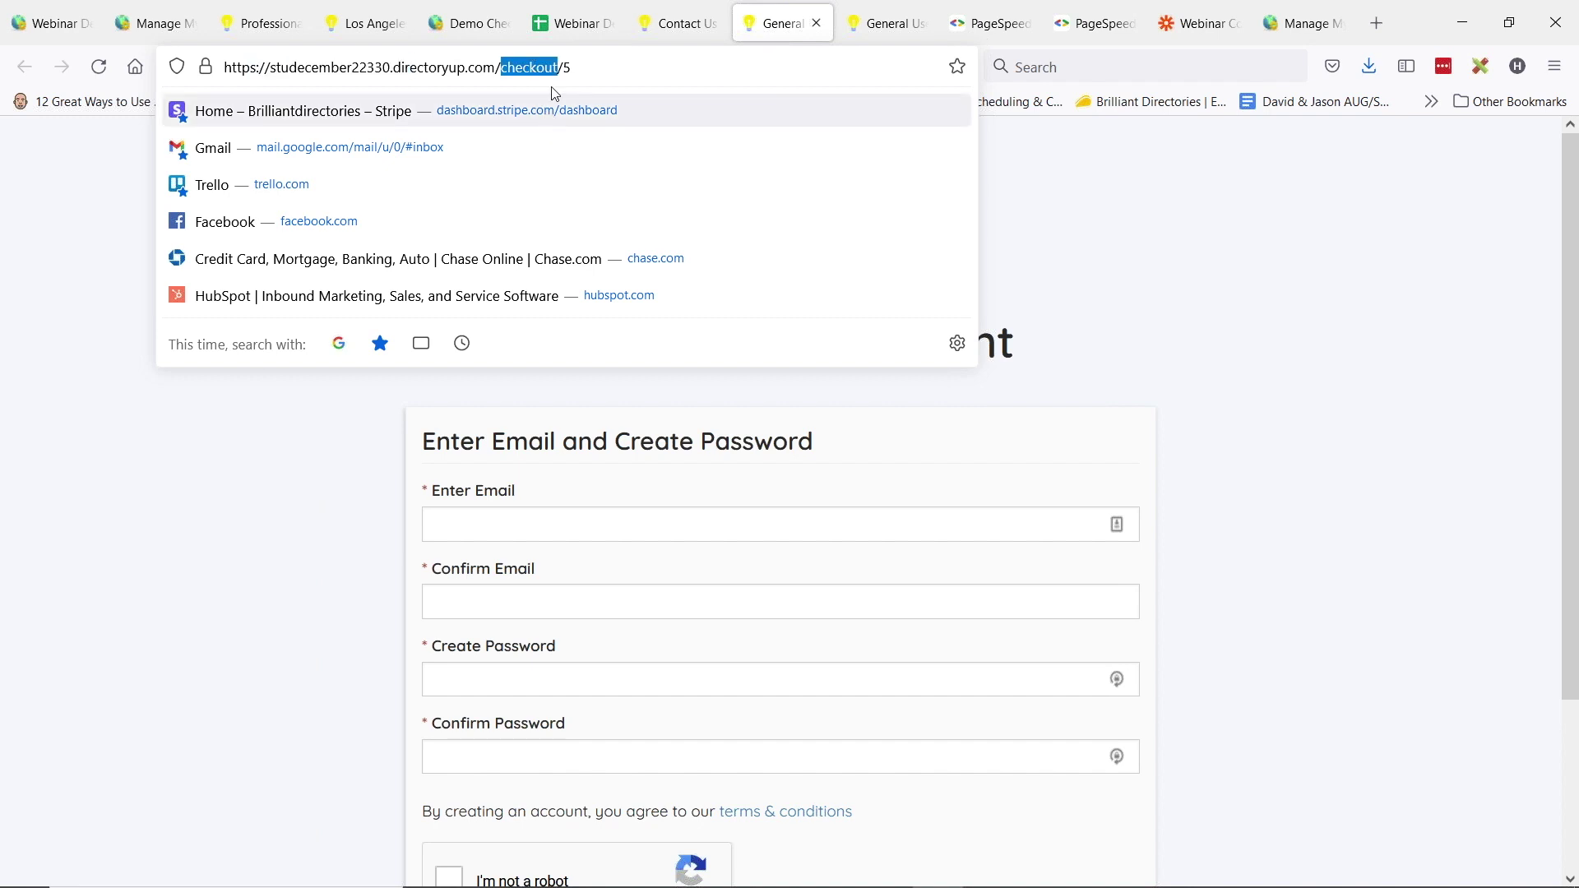
left_click(565, 66)
left_click(574, 70, "shift")
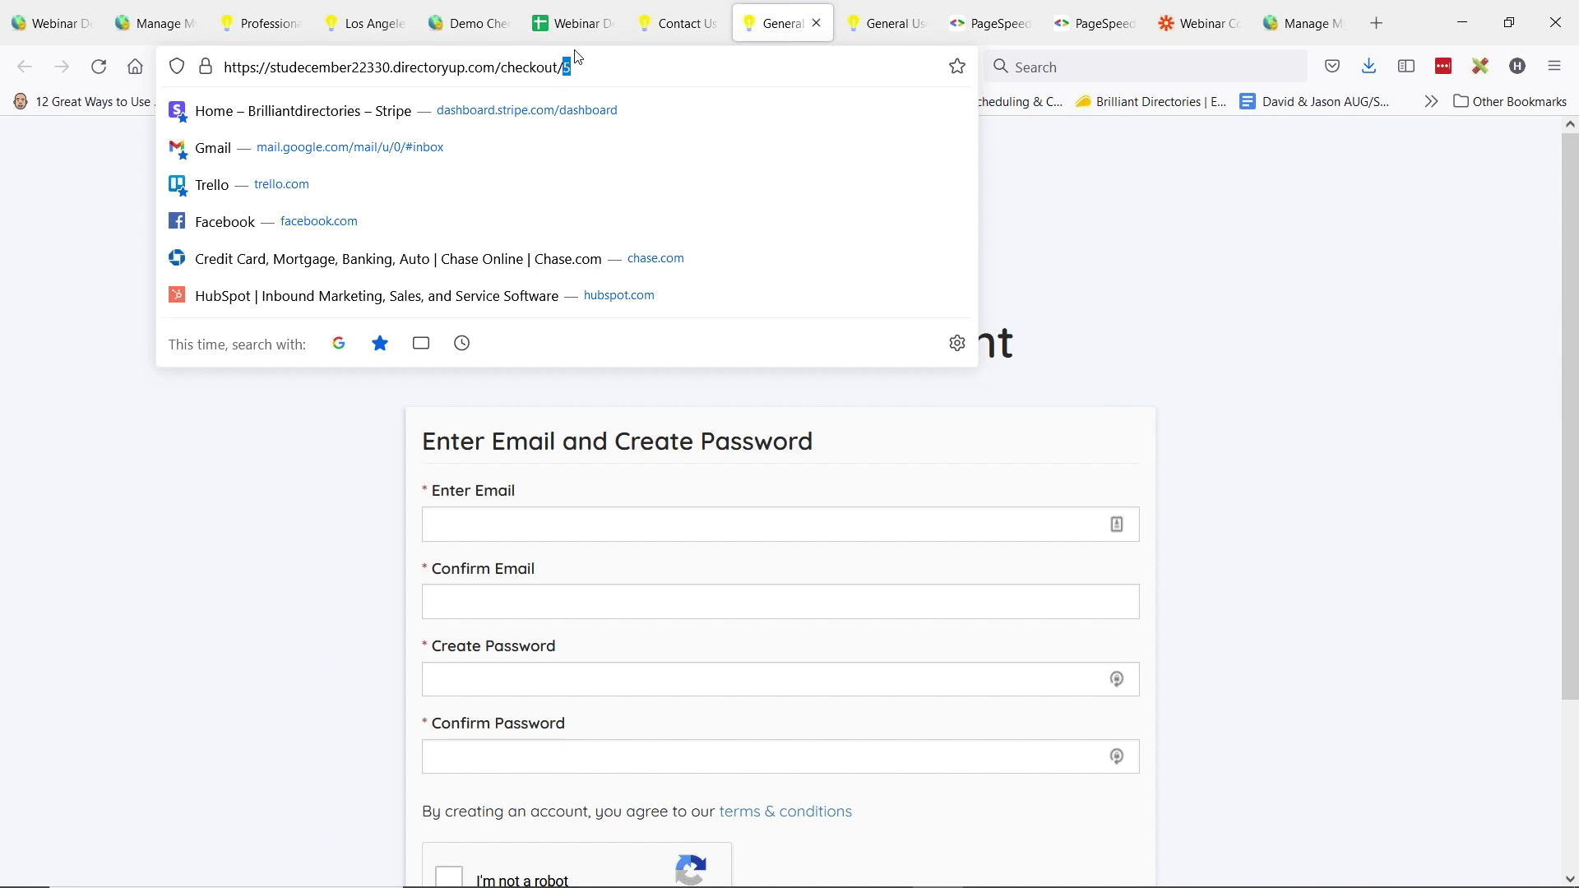
left_click(625, 62)
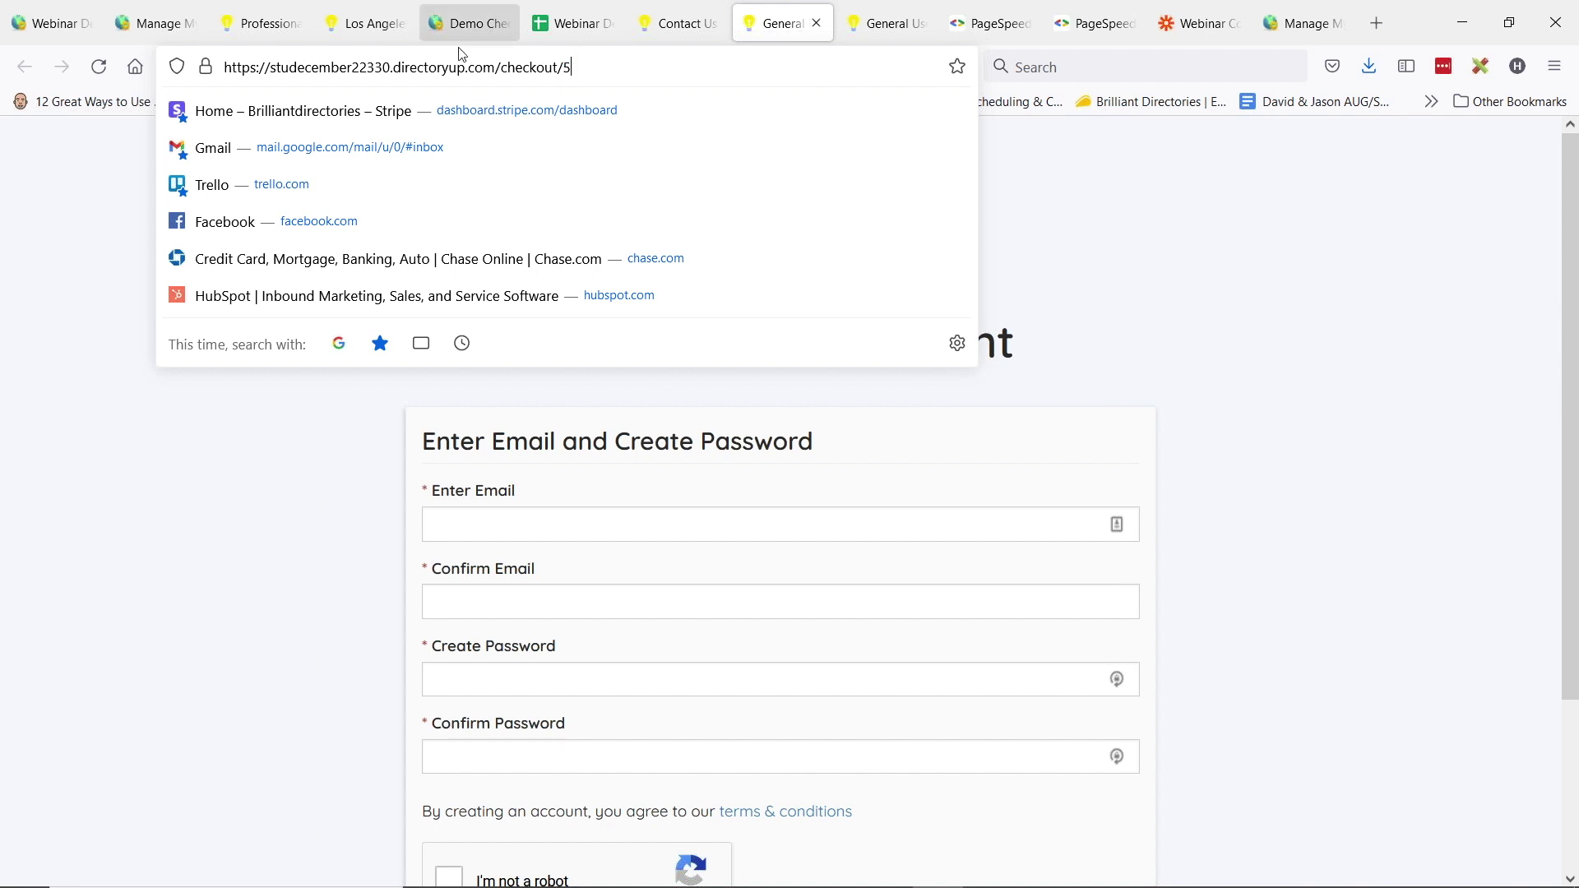
double_click(584, 69)
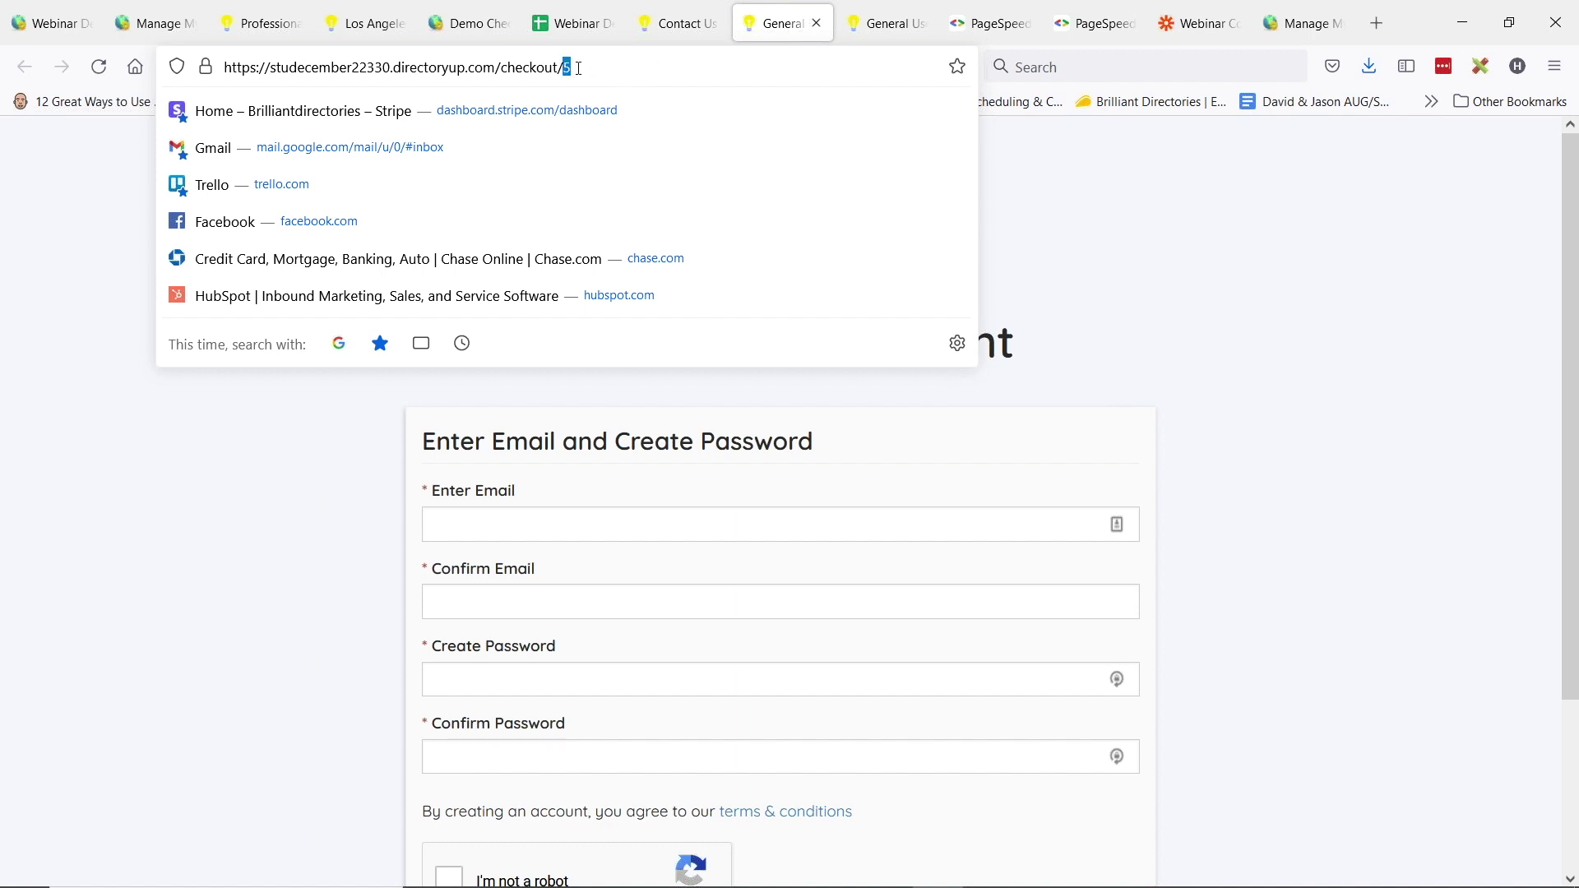
left_click(571, 66)
left_click_drag(566, 66, 588, 68)
type("gold-plan")
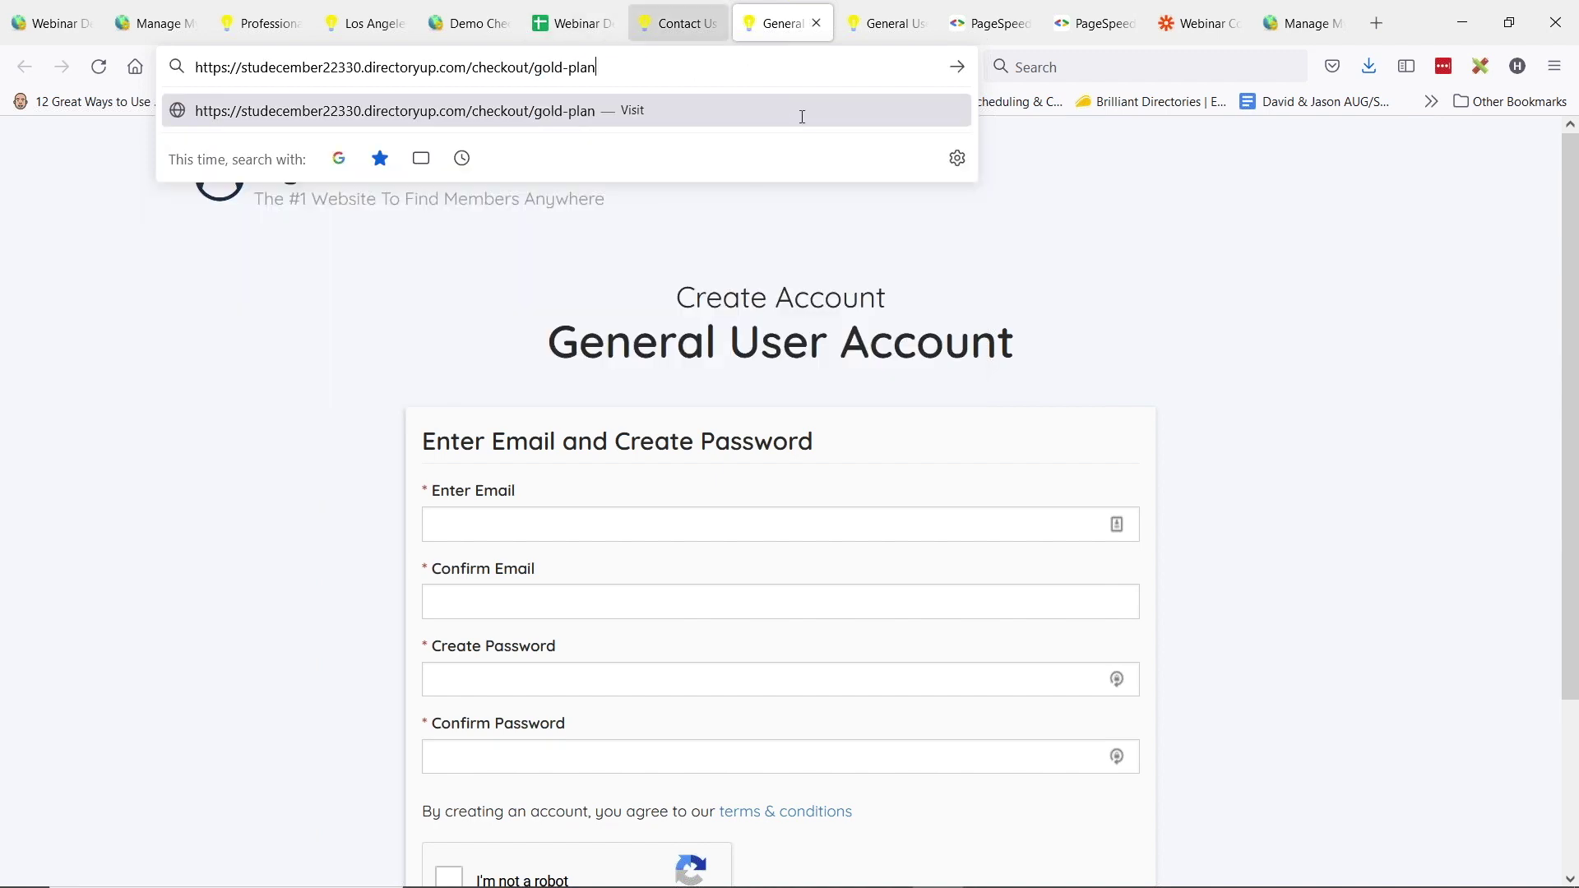
- Replace checkout with register in the URL, then view the register/general-user sign-up page
double_click(512, 78)
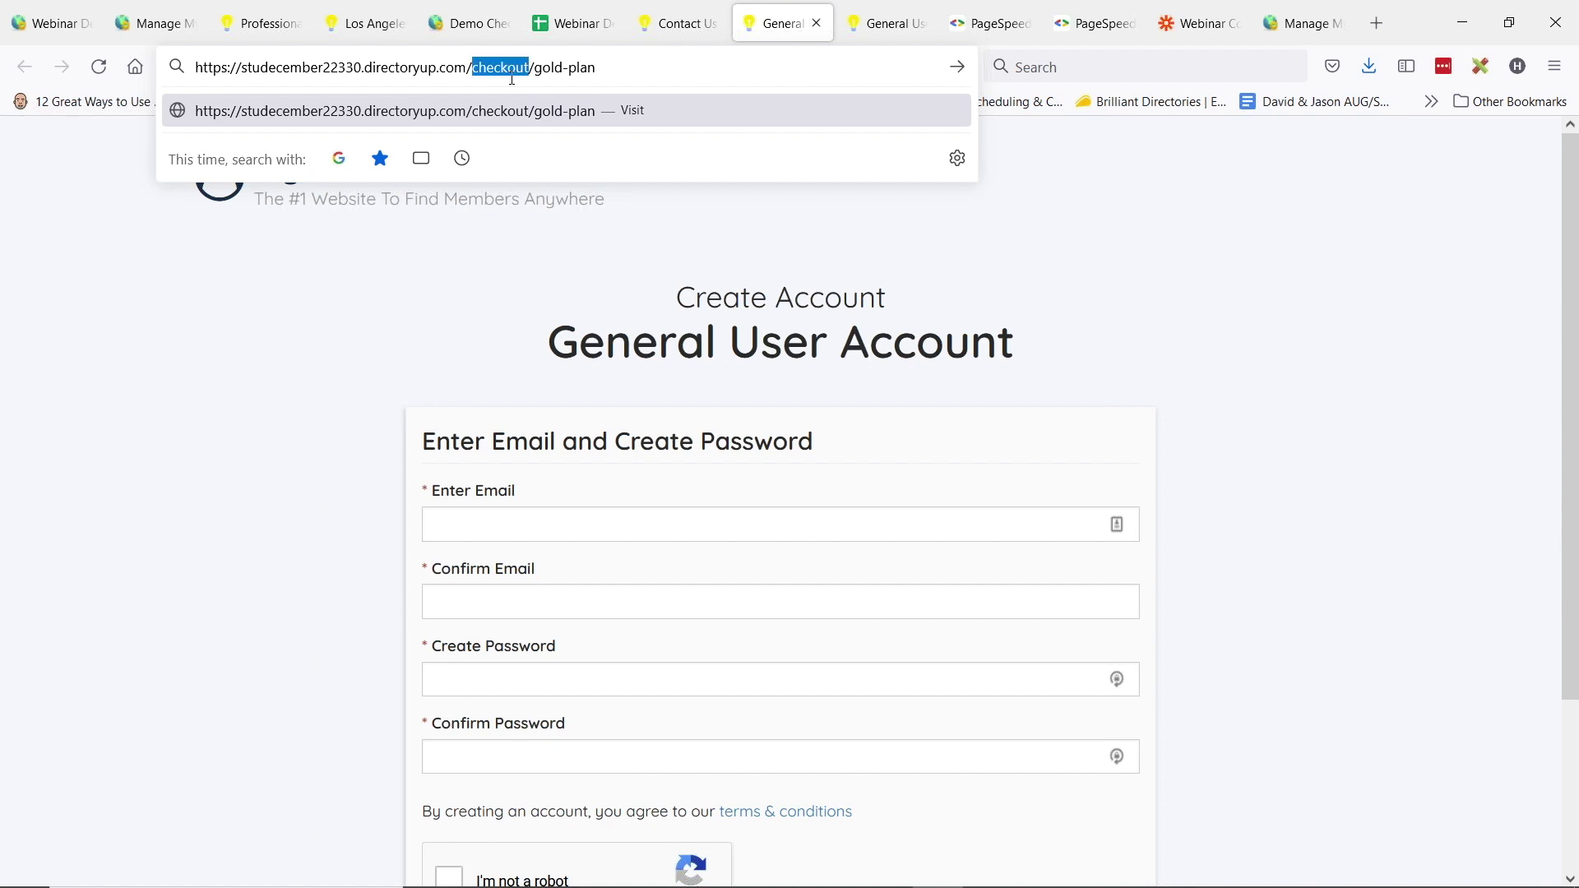
left_click_drag(539, 67, 597, 67)
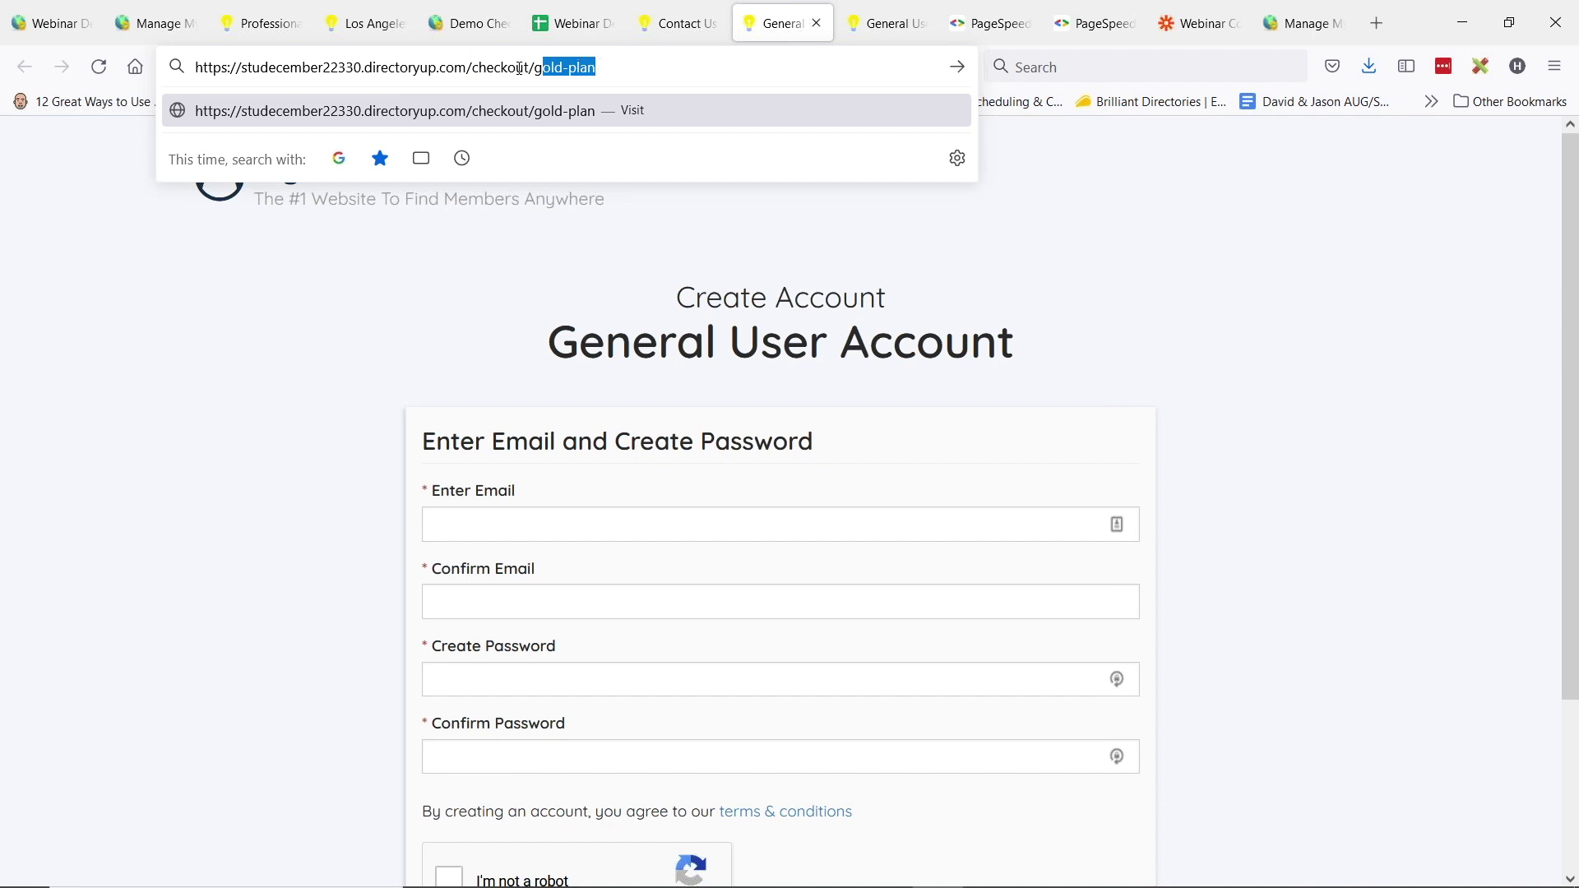
double_click(492, 70)
type("register")
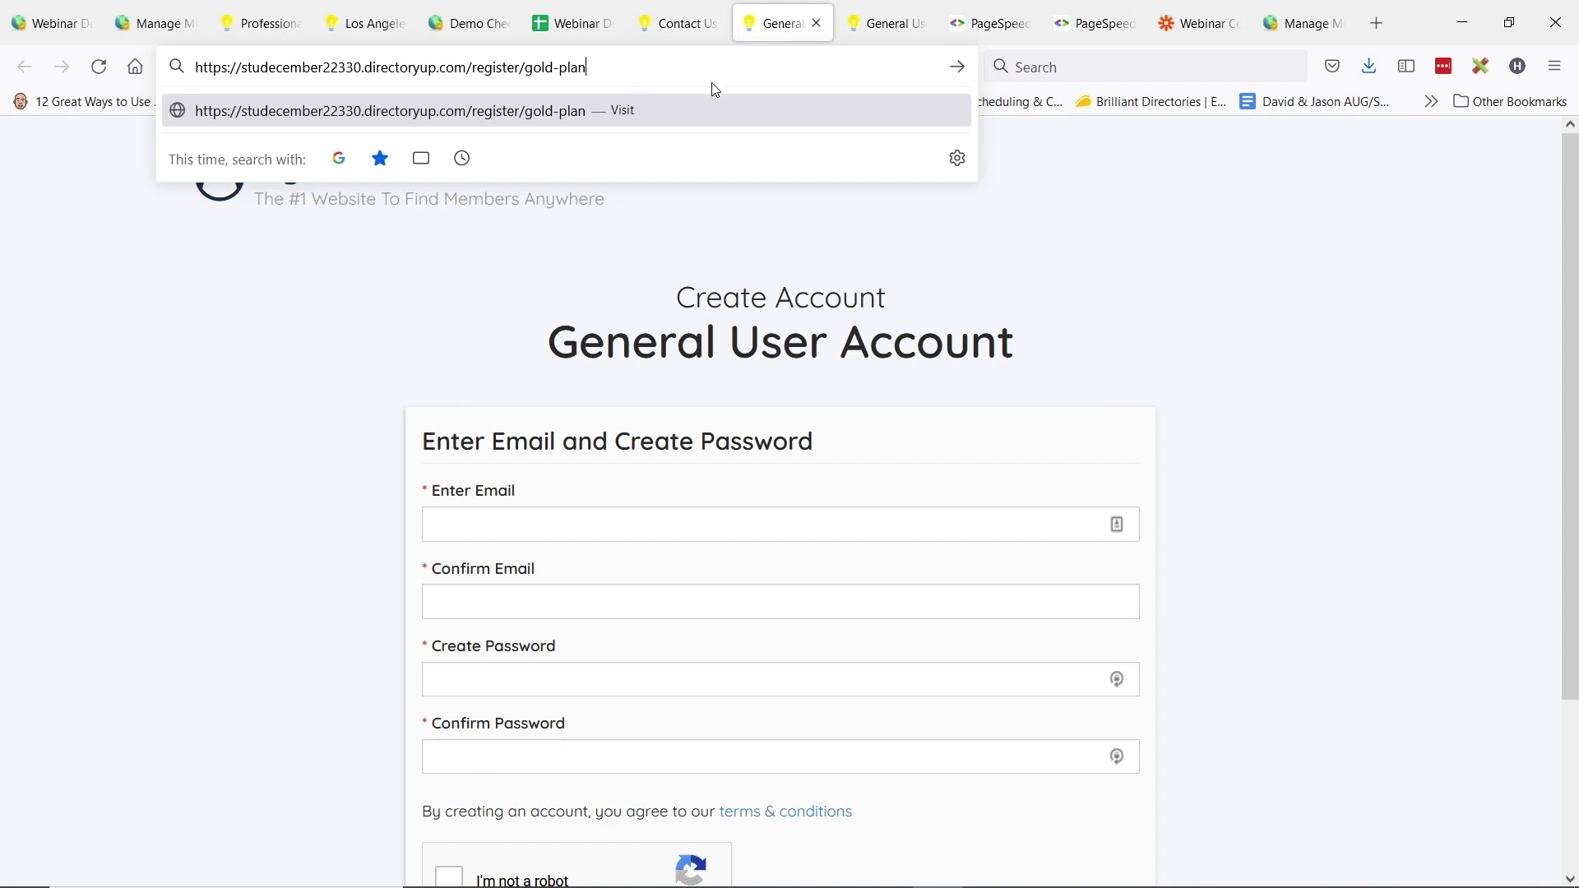
left_click(885, 23)
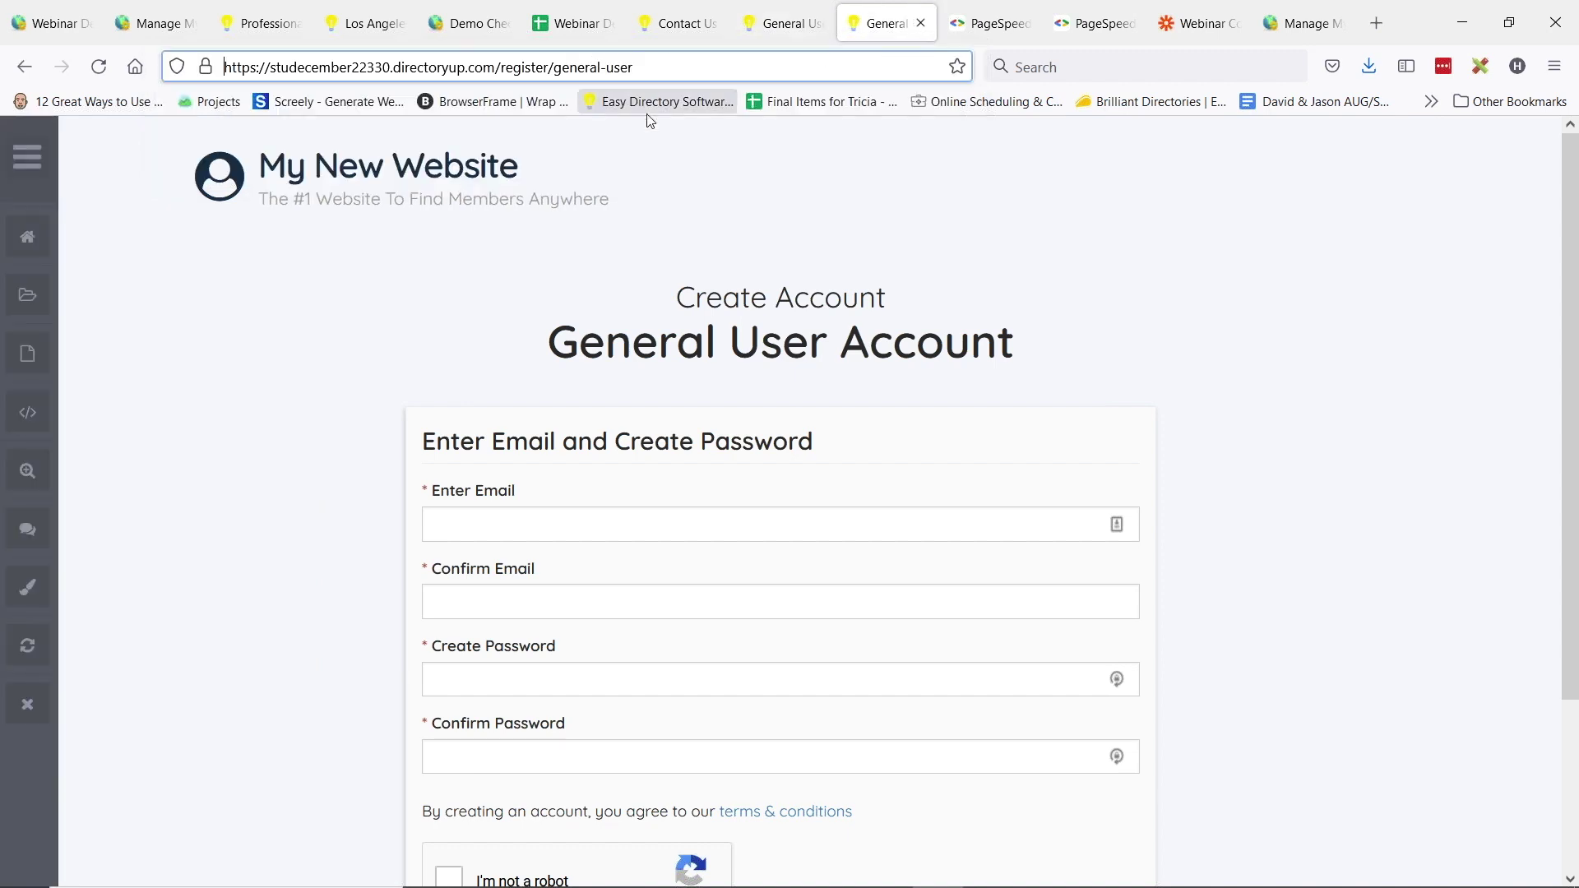
- Reload the general-user sign-up page from the address bar
left_click_drag(496, 67, 714, 60)
left_click(542, 68)
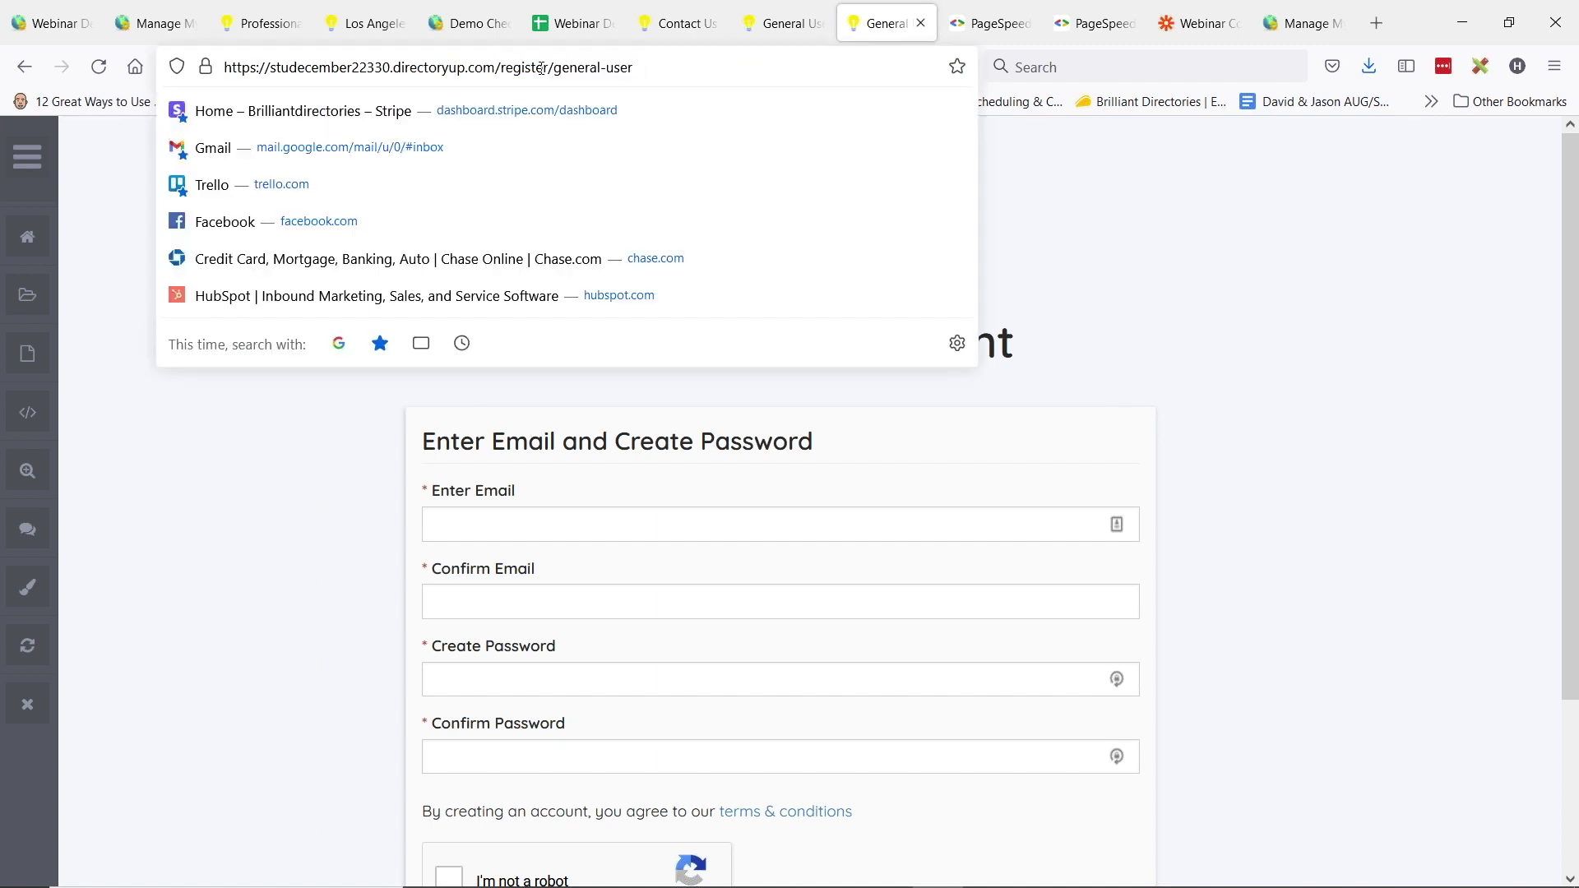
double_click(576, 68)
key("Return")
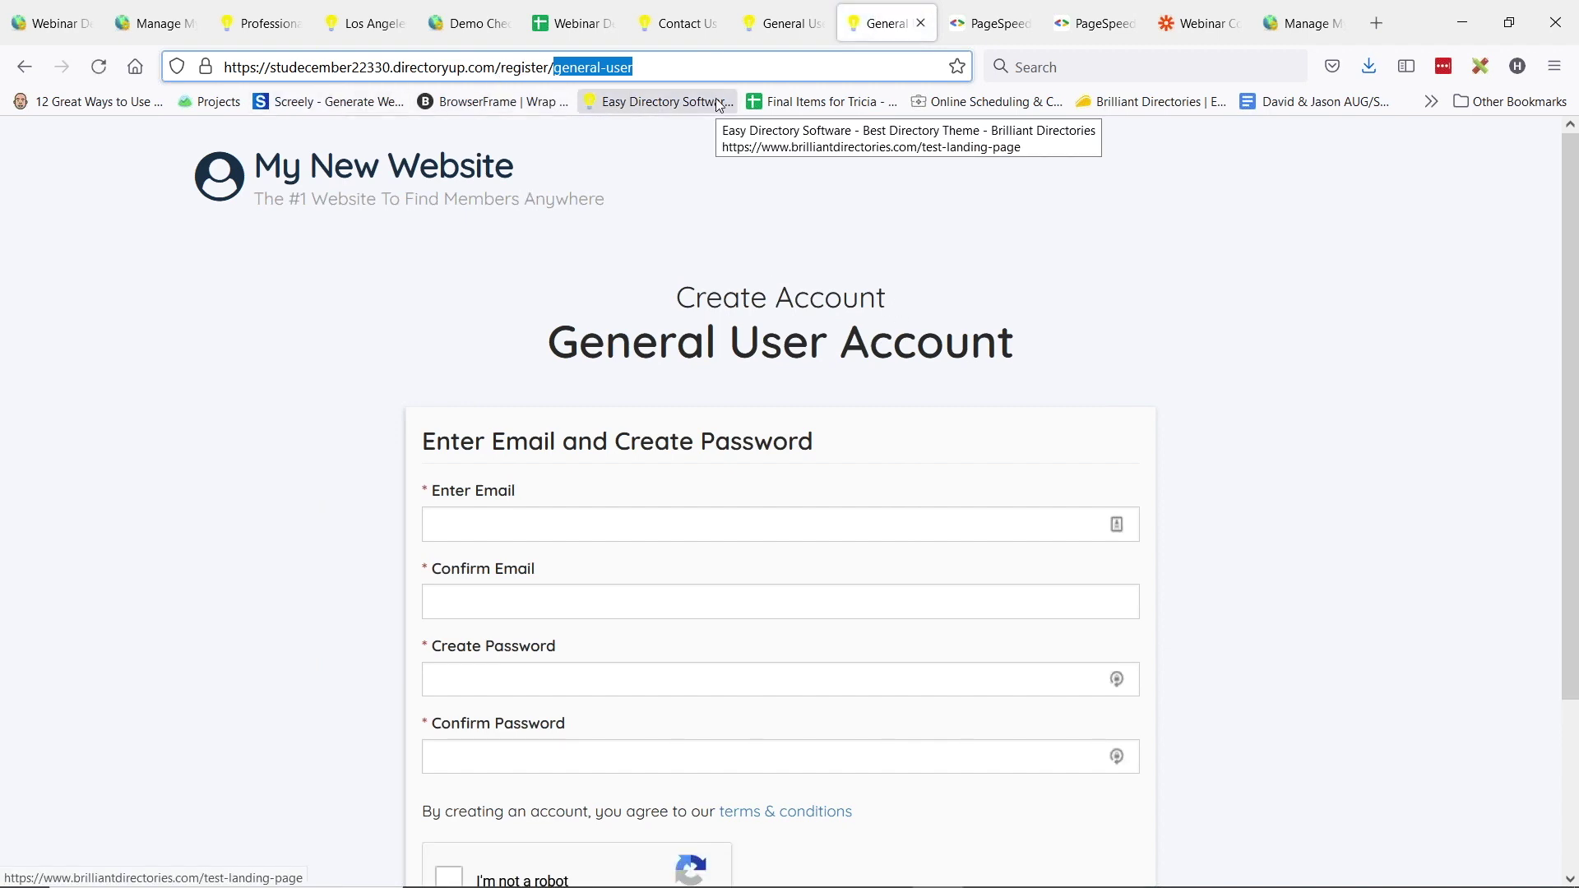
- Return to the admin tab showing the Website - Contact Us form's Zapier webhook settings
left_click(562, 66)
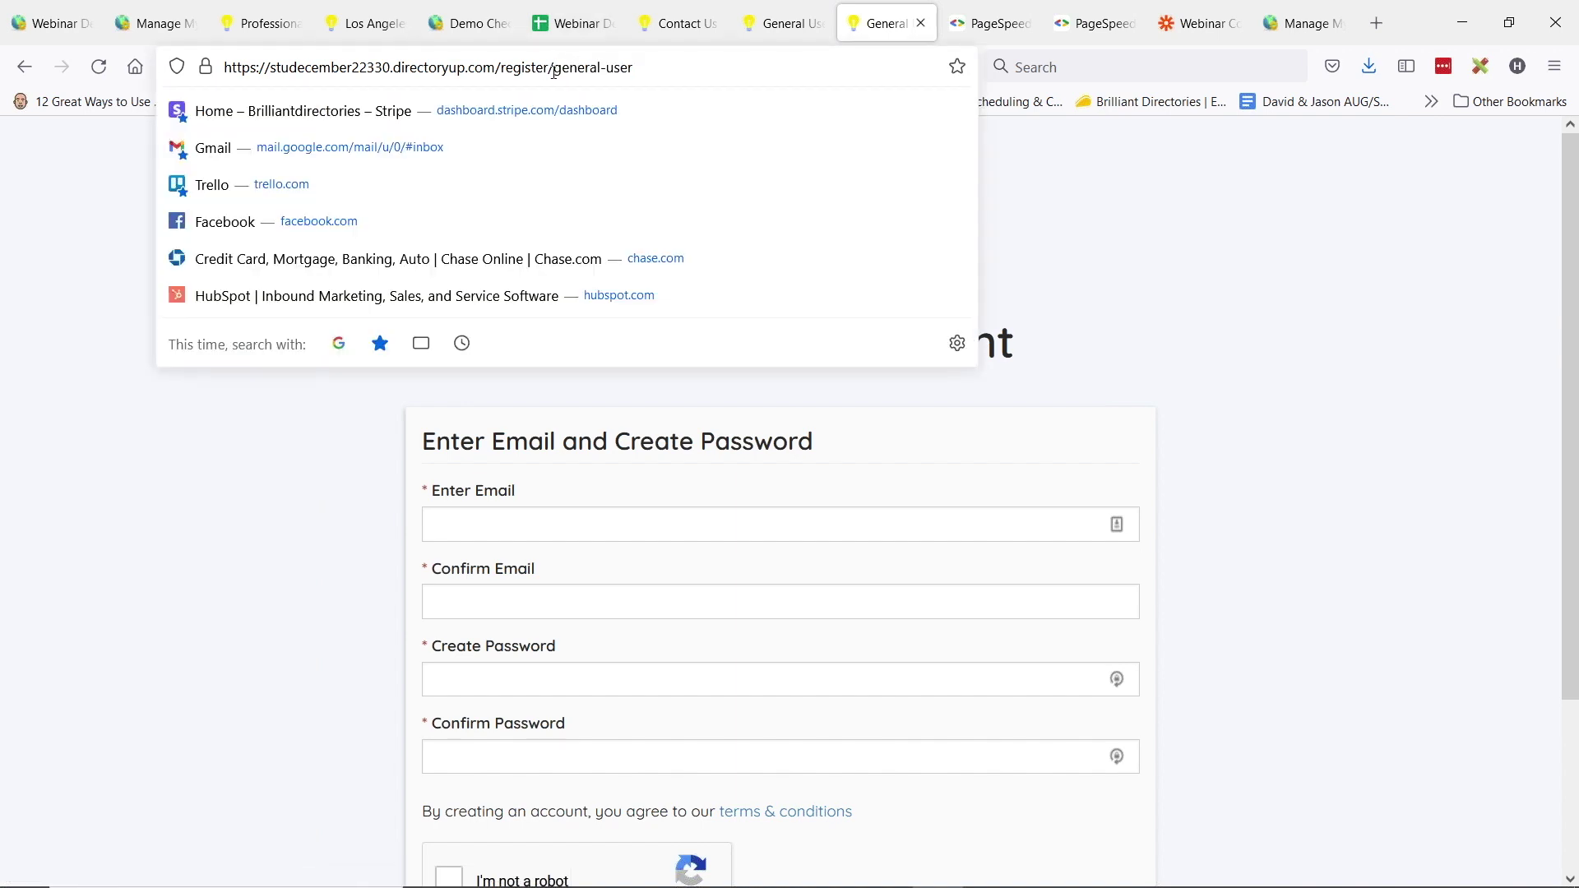
left_click_drag(554, 69, 727, 54)
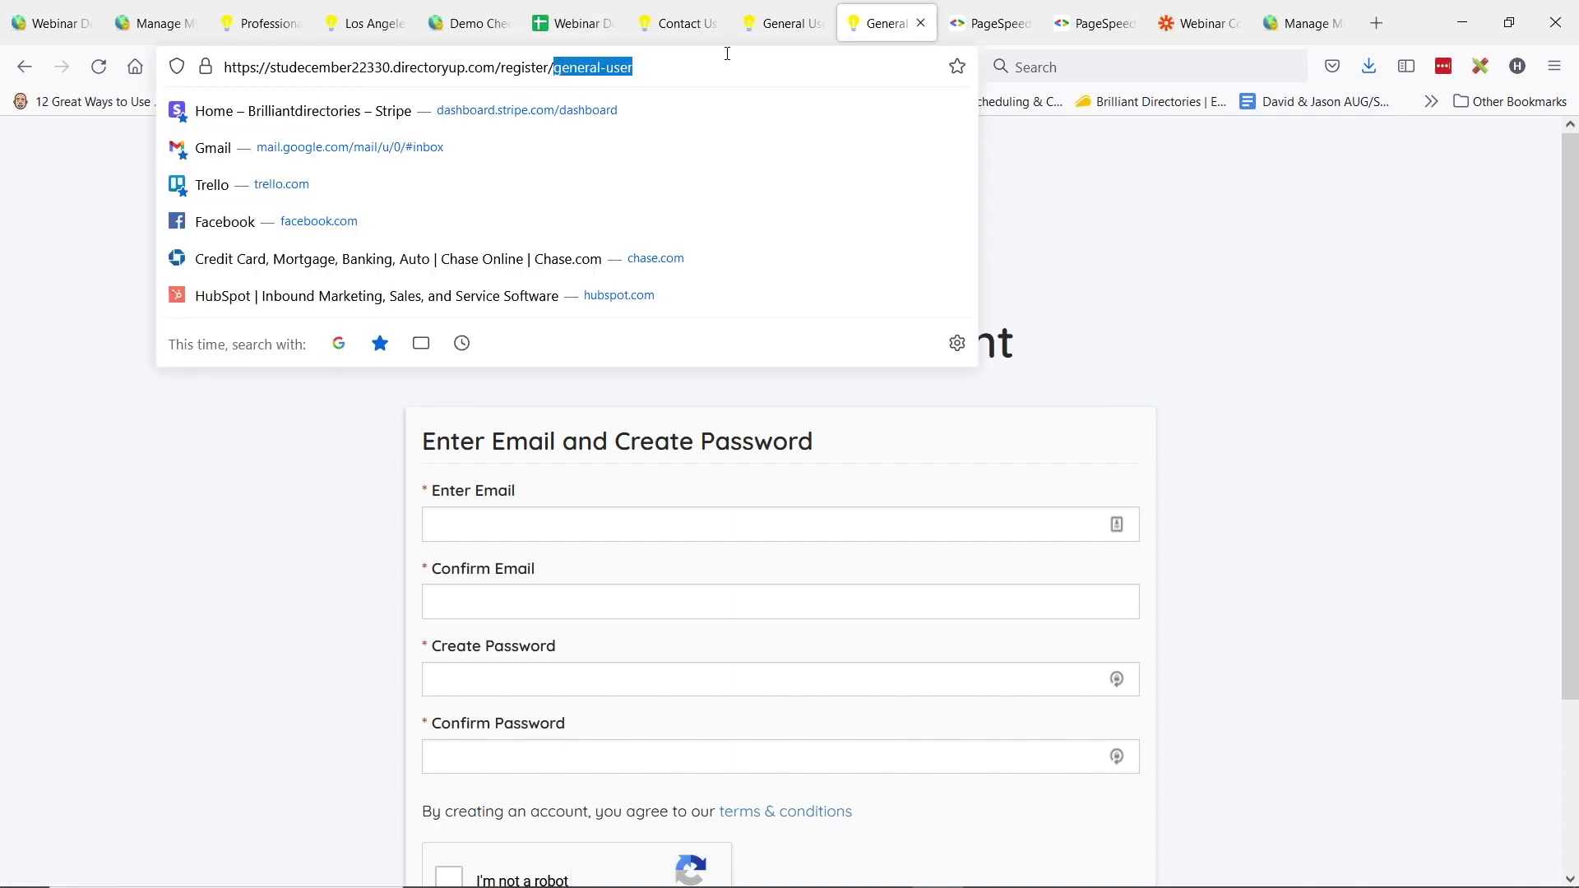
double_click(604, 73)
left_click(469, 23)
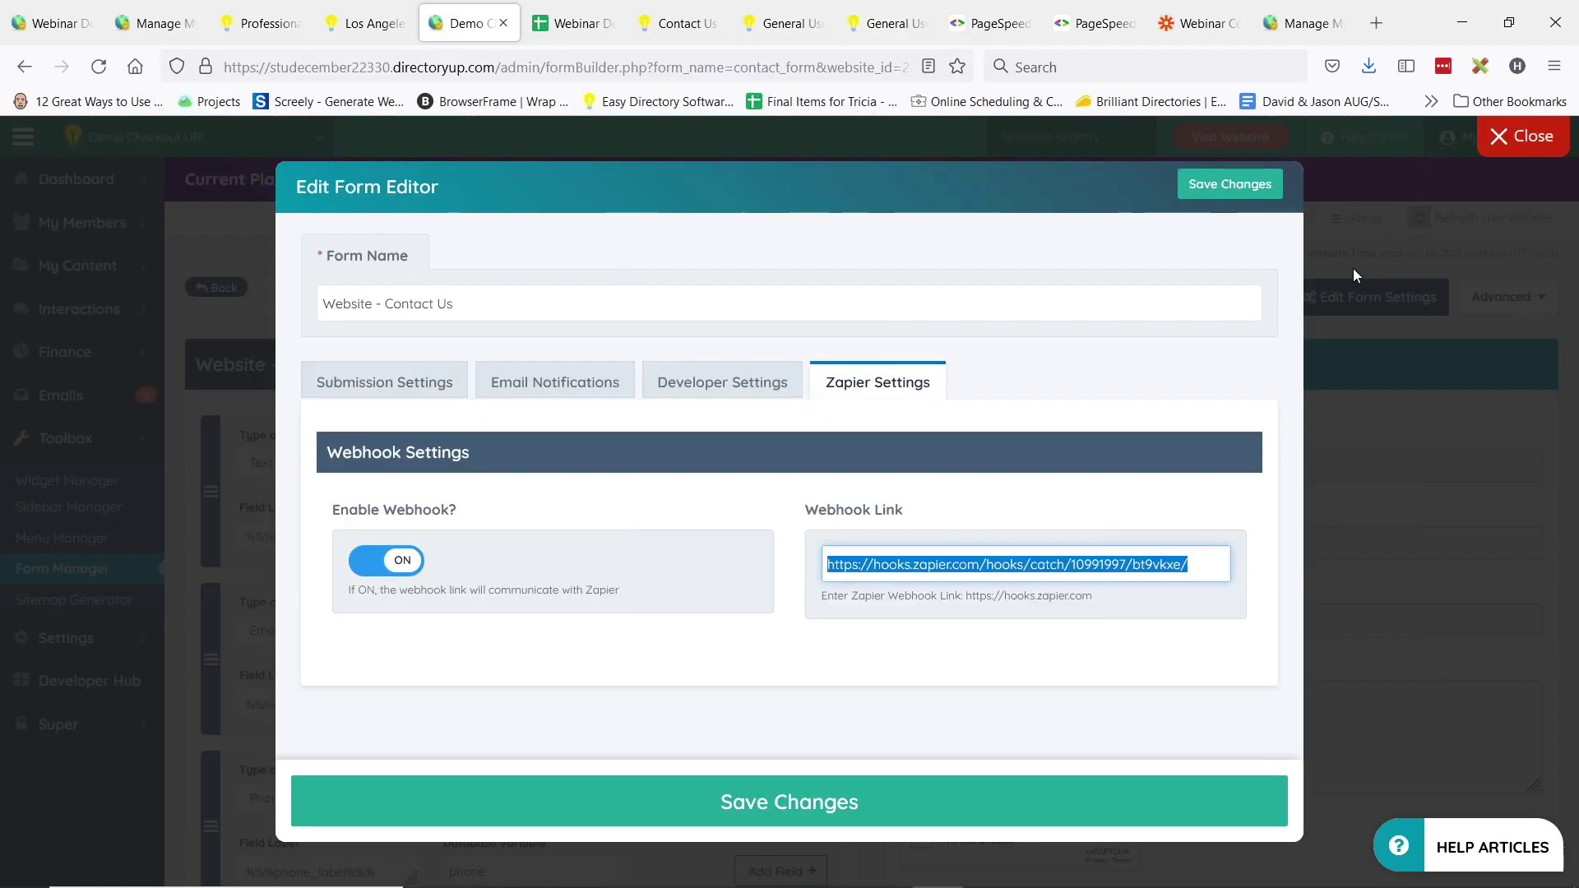
- Close the contact form editor and go to Settings > Advanced Settings
left_click(1522, 137)
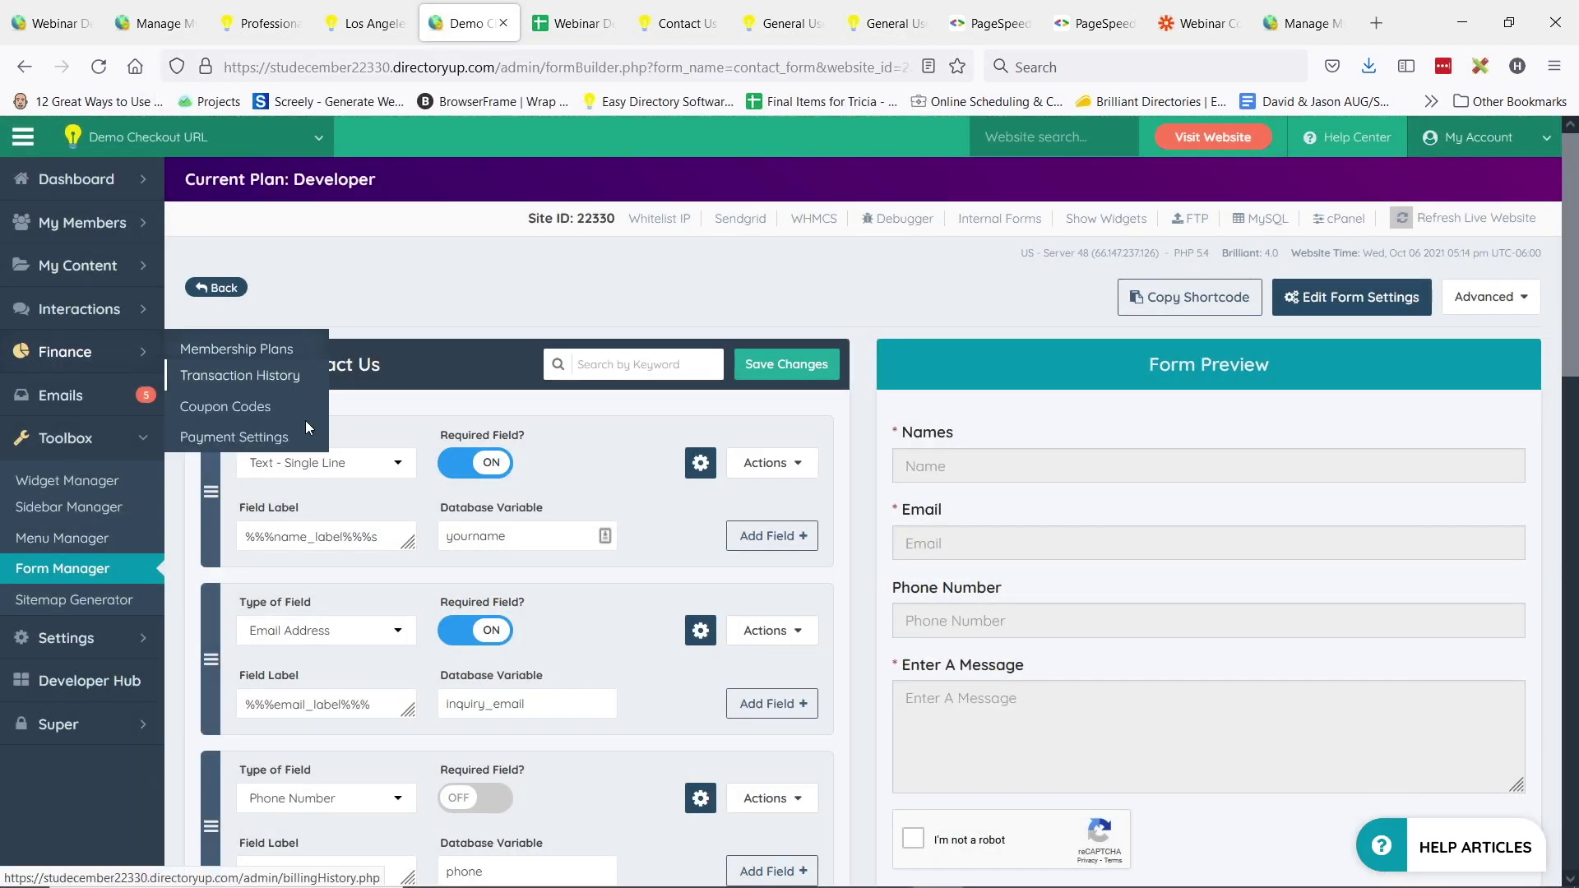
mouse_move(131, 635)
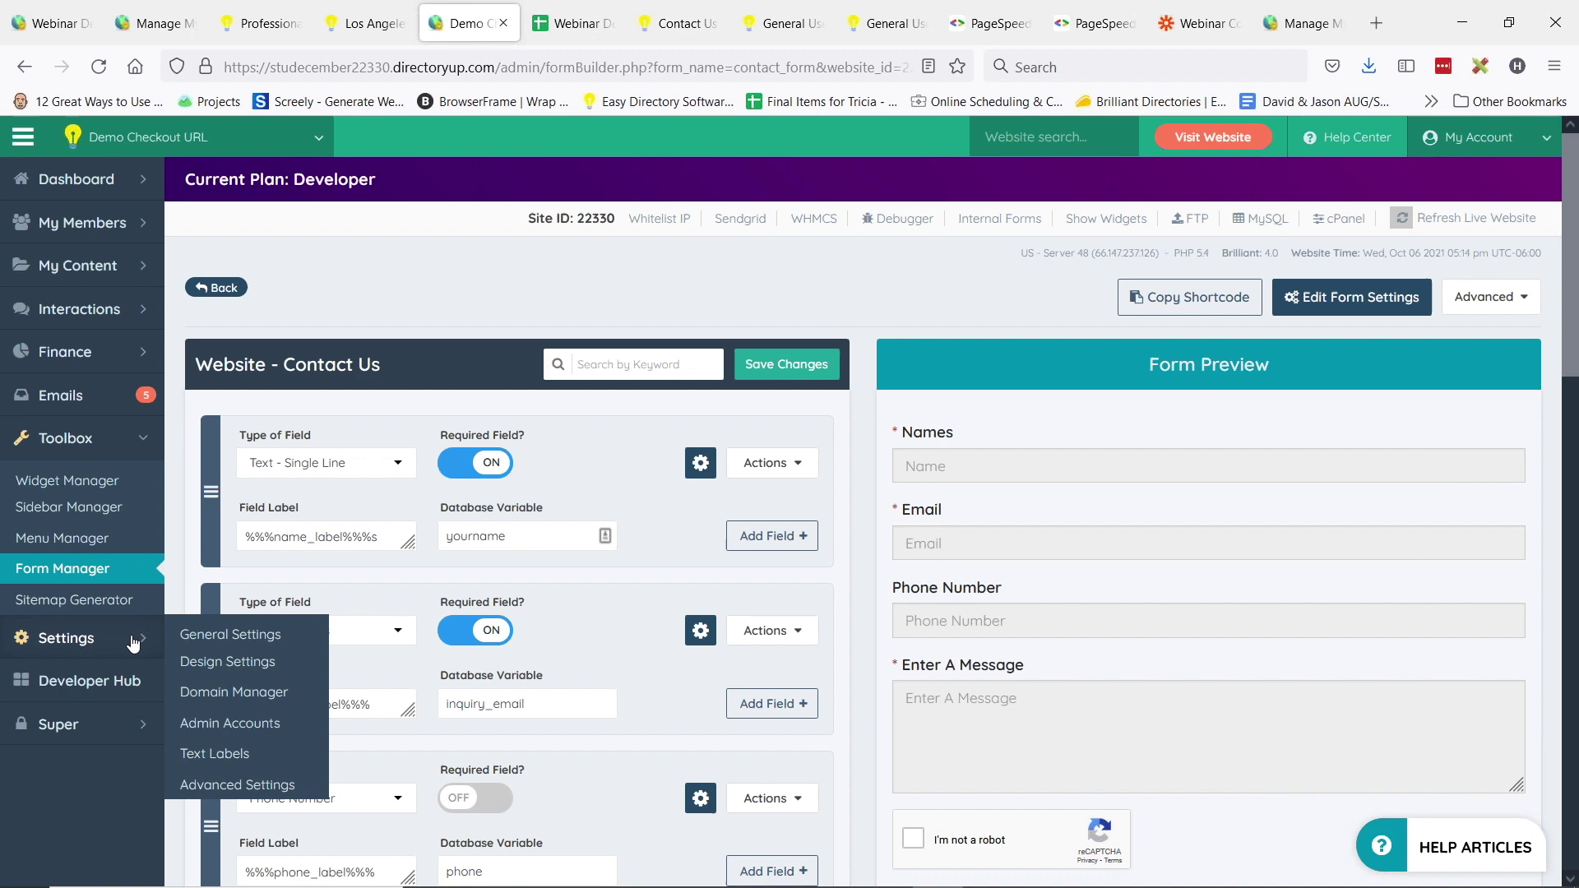
left_click(241, 788)
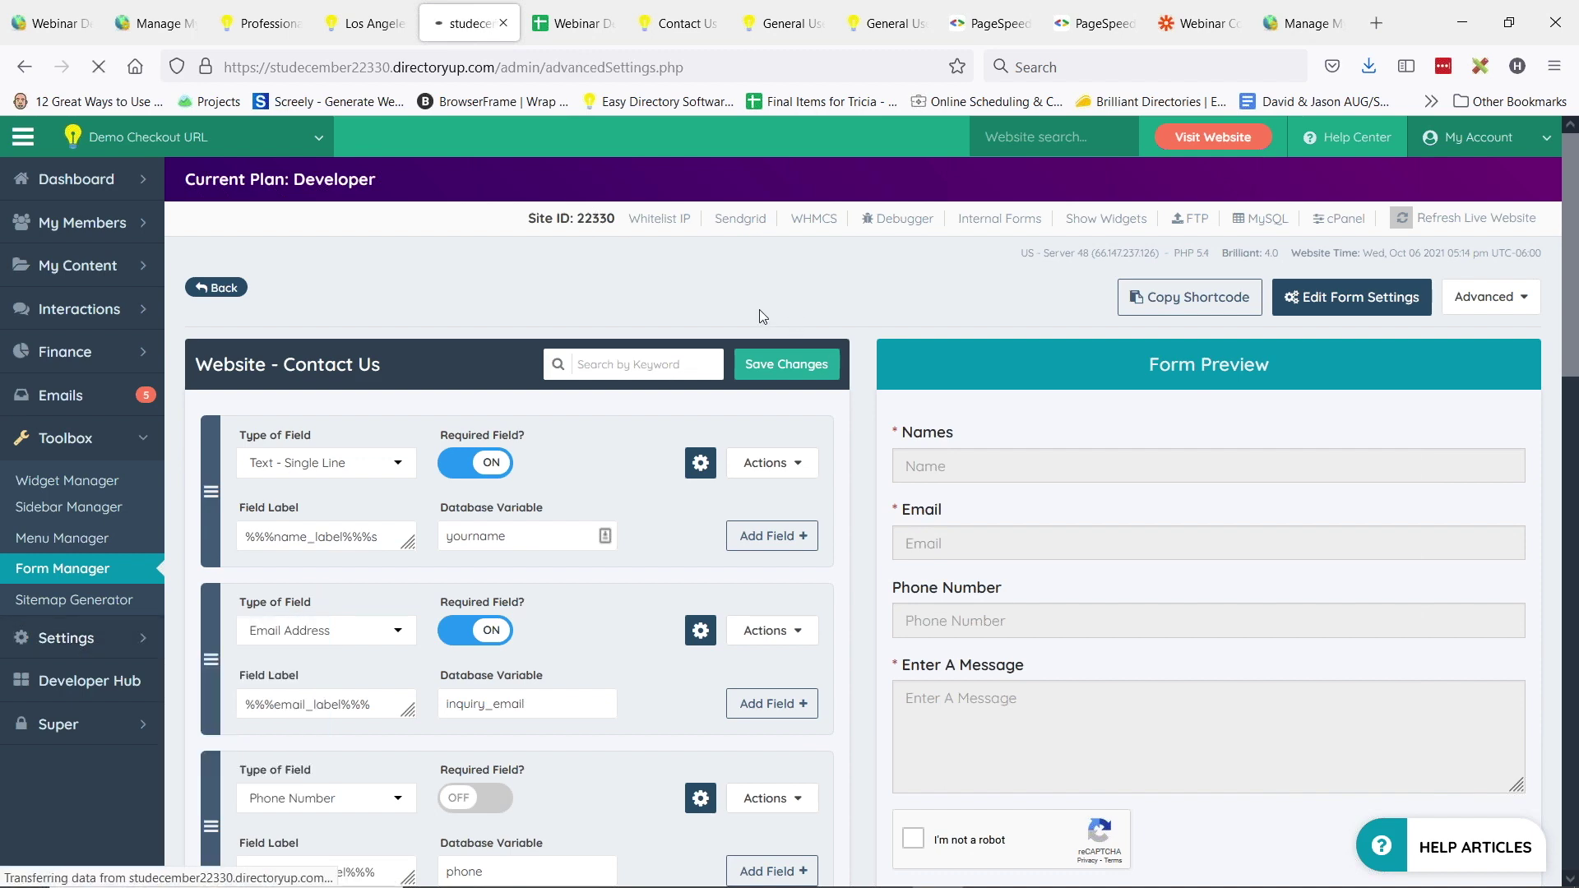
left_click(1411, 362)
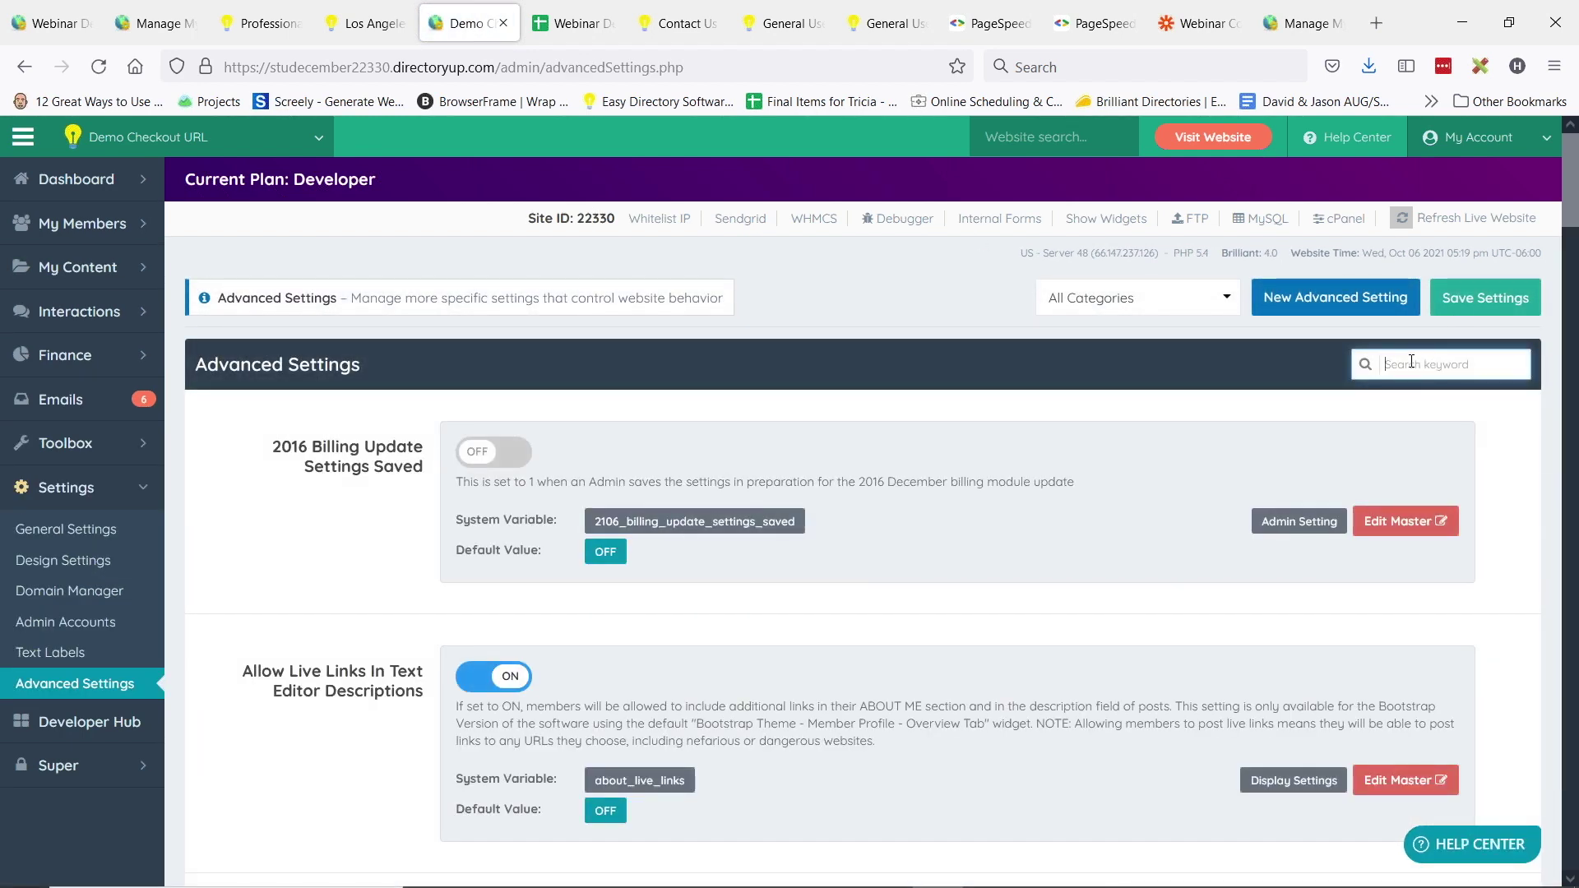
- Search checkout_URL, change Default Checkout URL from register to signup, and save
type("check")
type("out_URL")
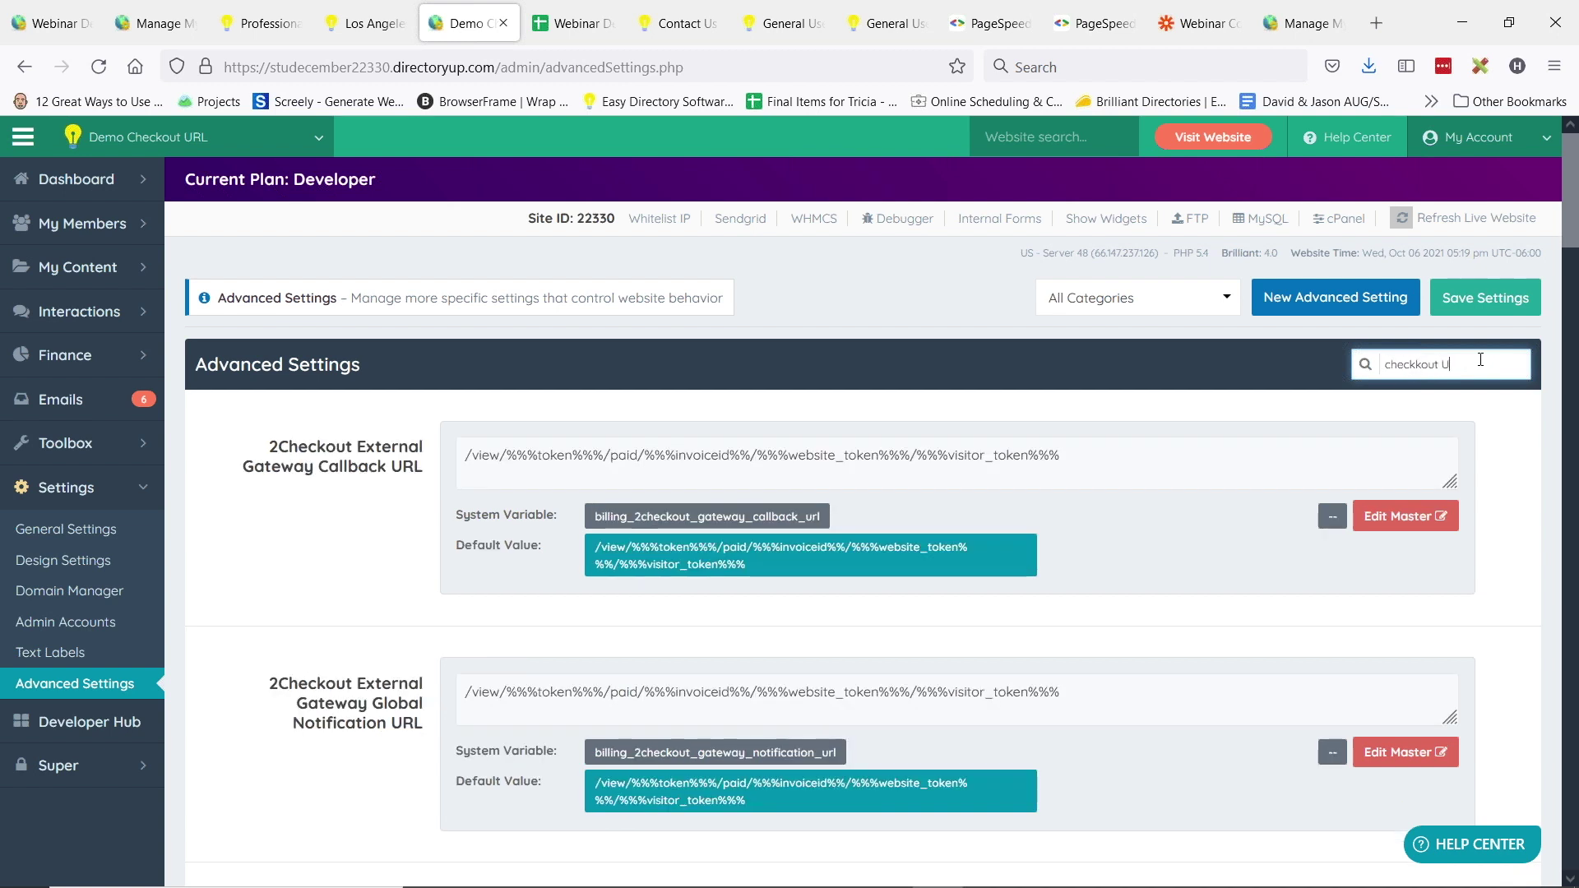
left_click_drag(260, 446, 395, 446)
scroll(487, 461, "down", 2)
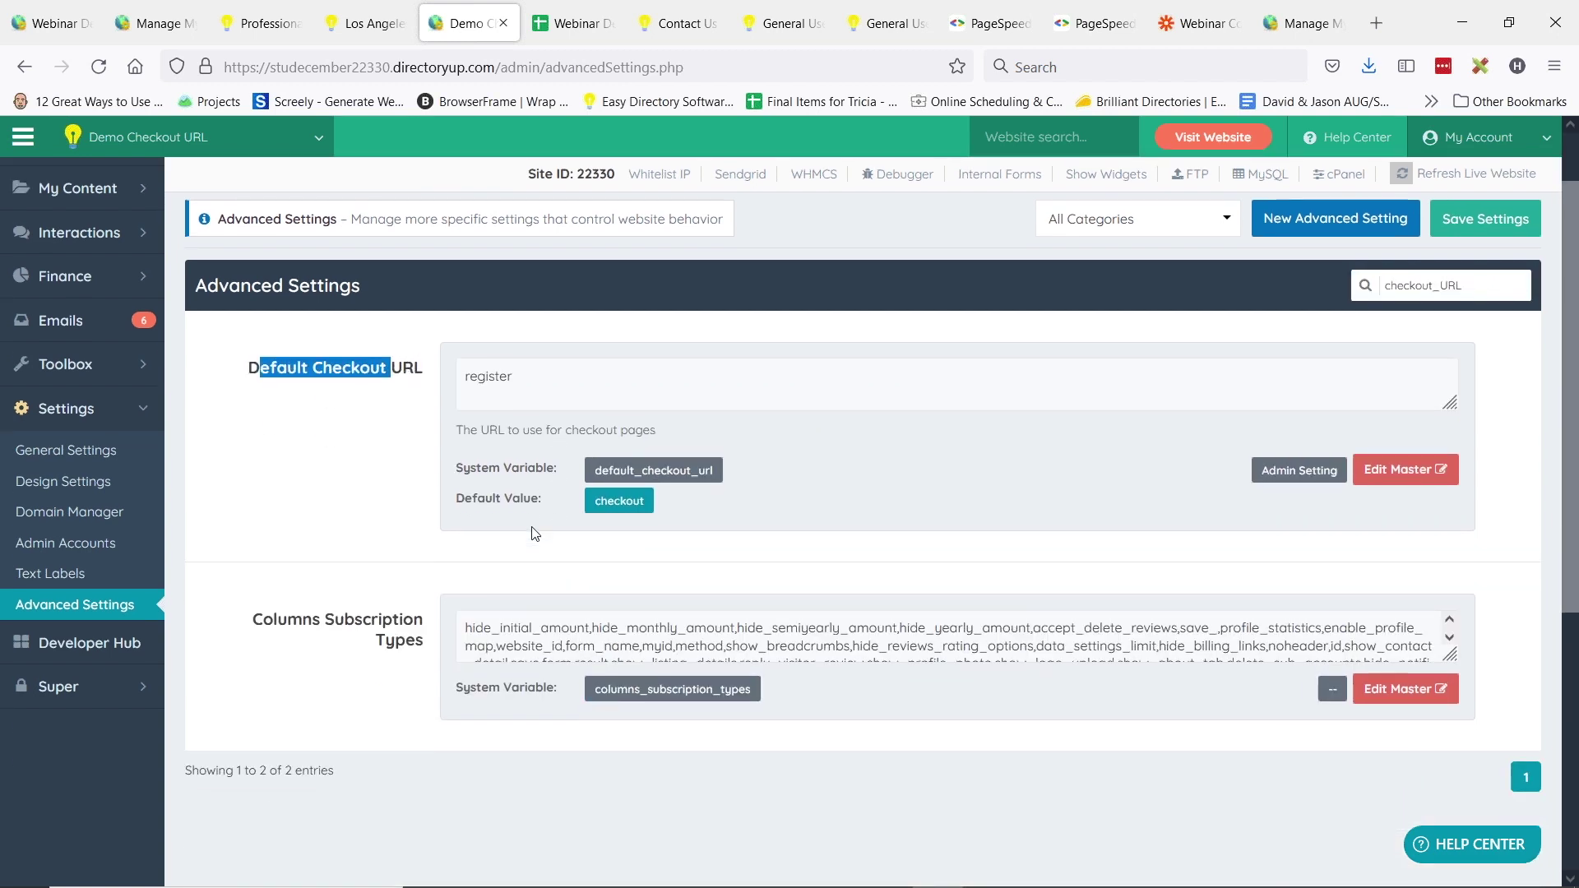
left_click(486, 357)
double_click(489, 349)
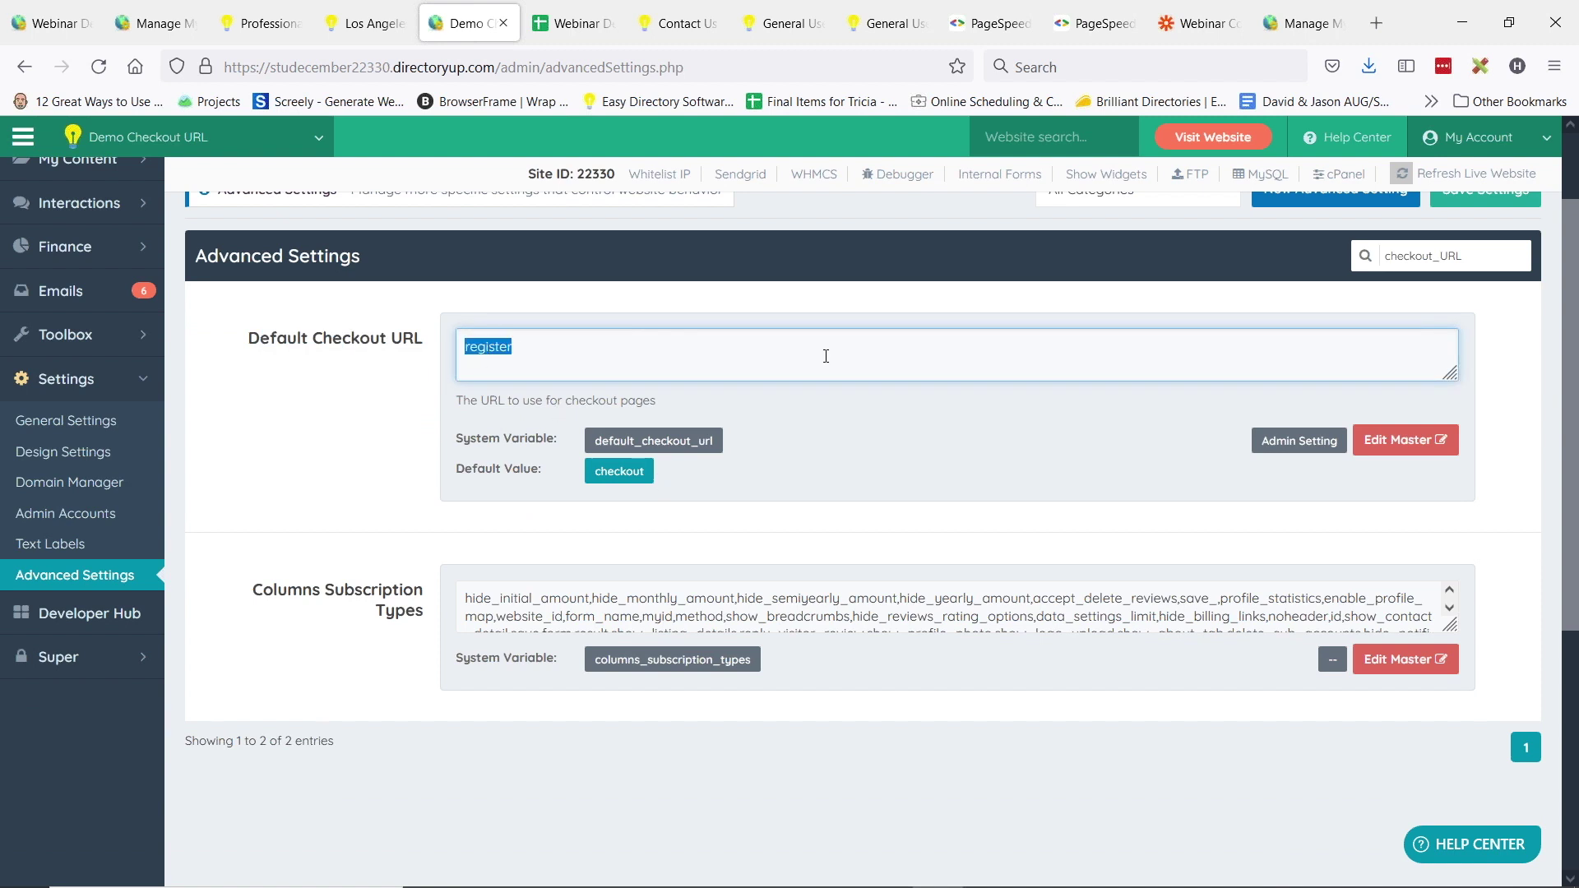
type("signup")
scroll(1414, 284, "up", 2)
left_click(1455, 301)
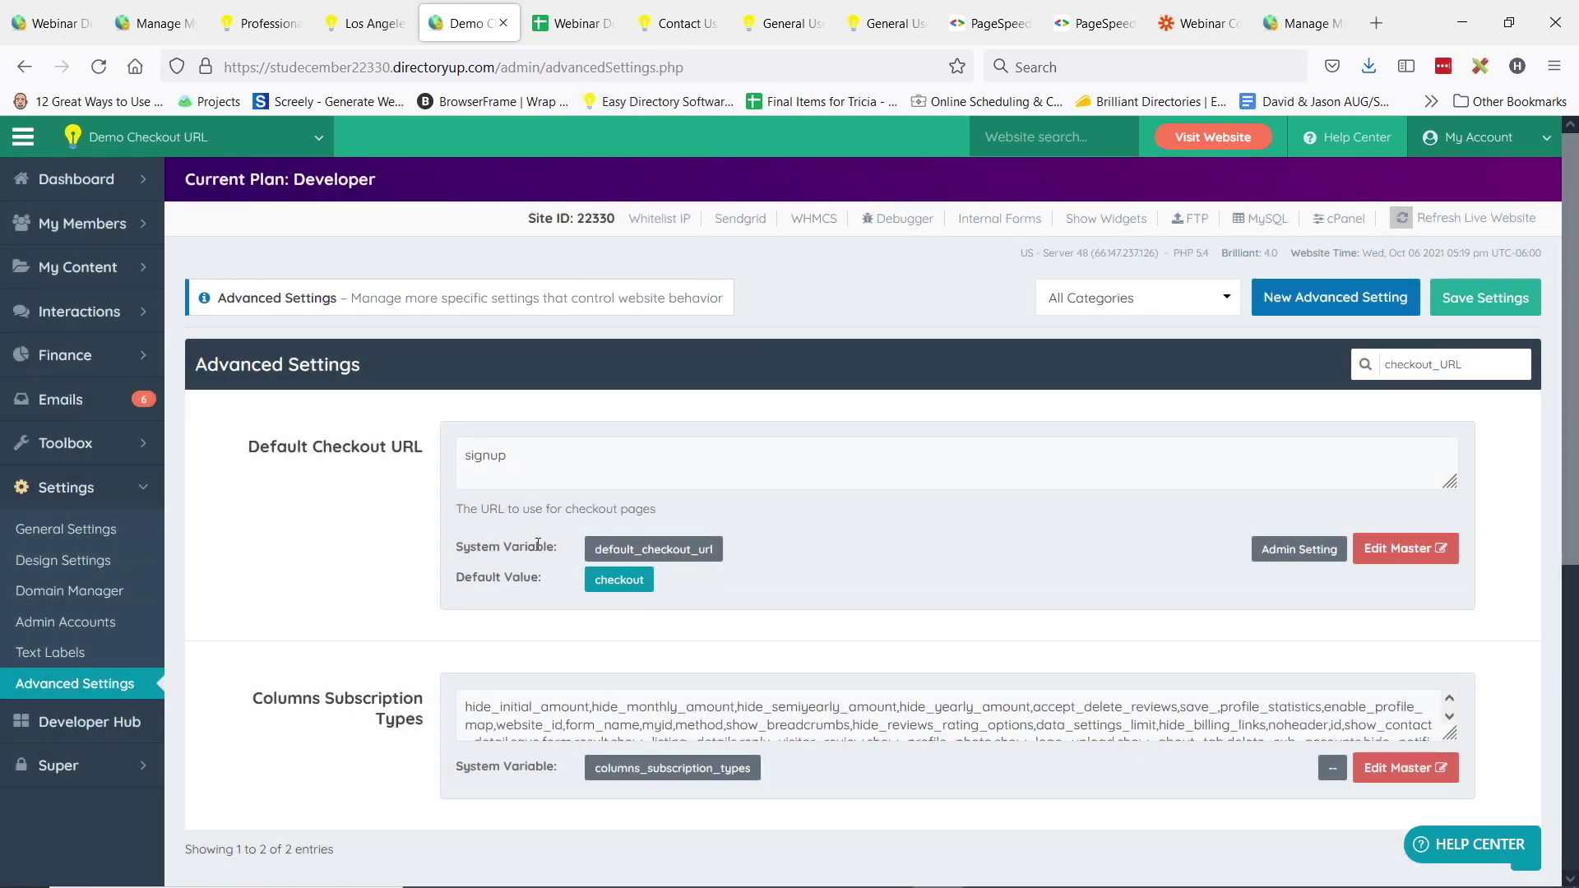
- Go to Finance > Membership Plans and edit Membership Plan 3
mouse_move(123, 357)
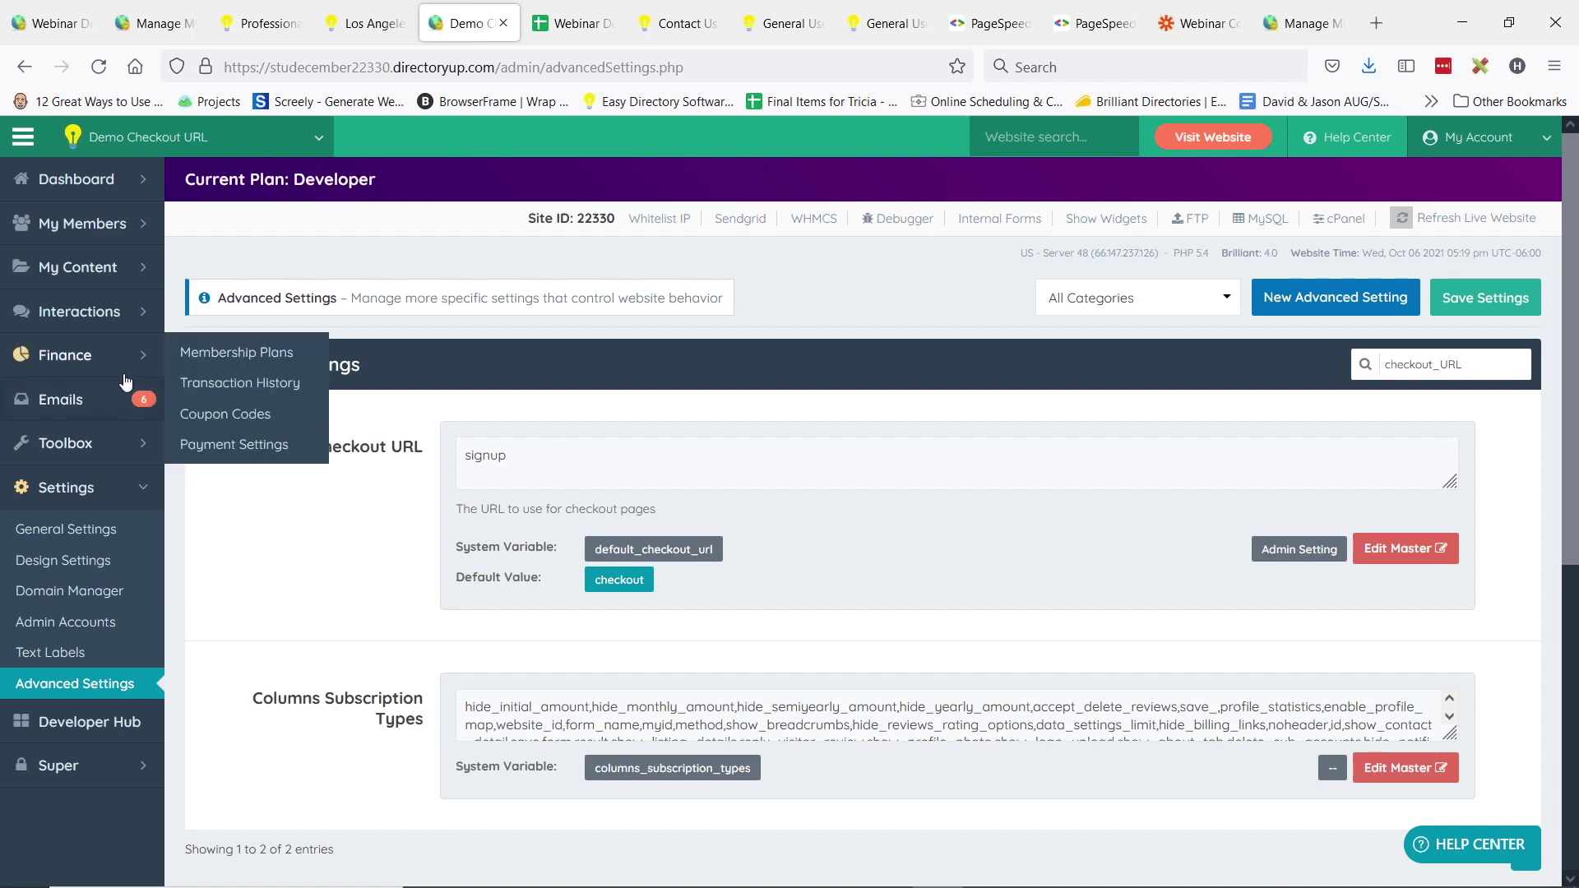
left_click(256, 362)
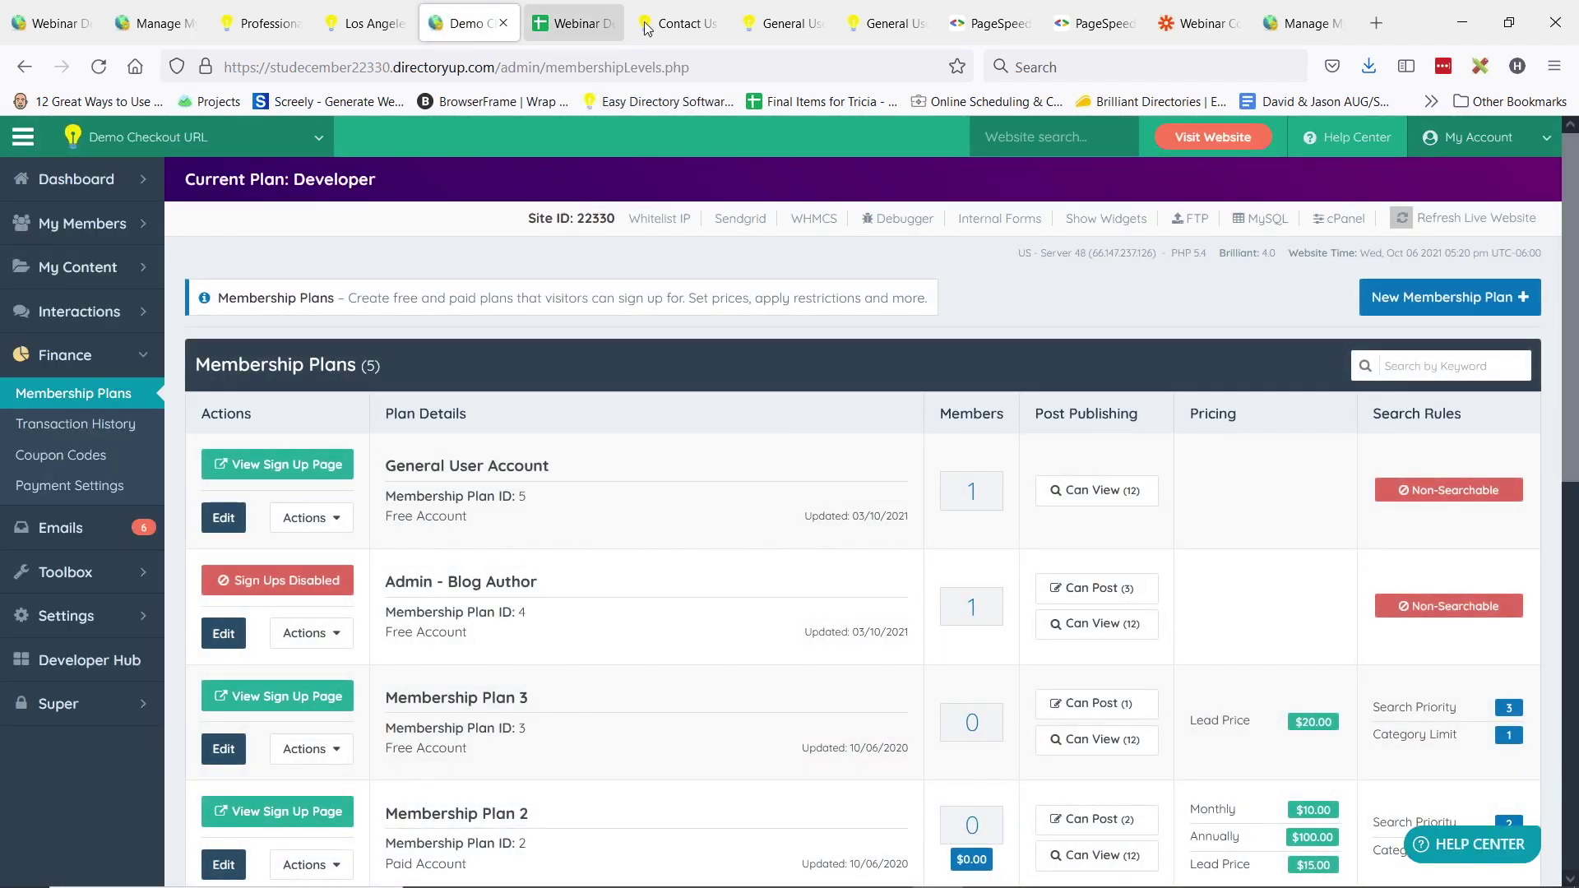
left_click(779, 22)
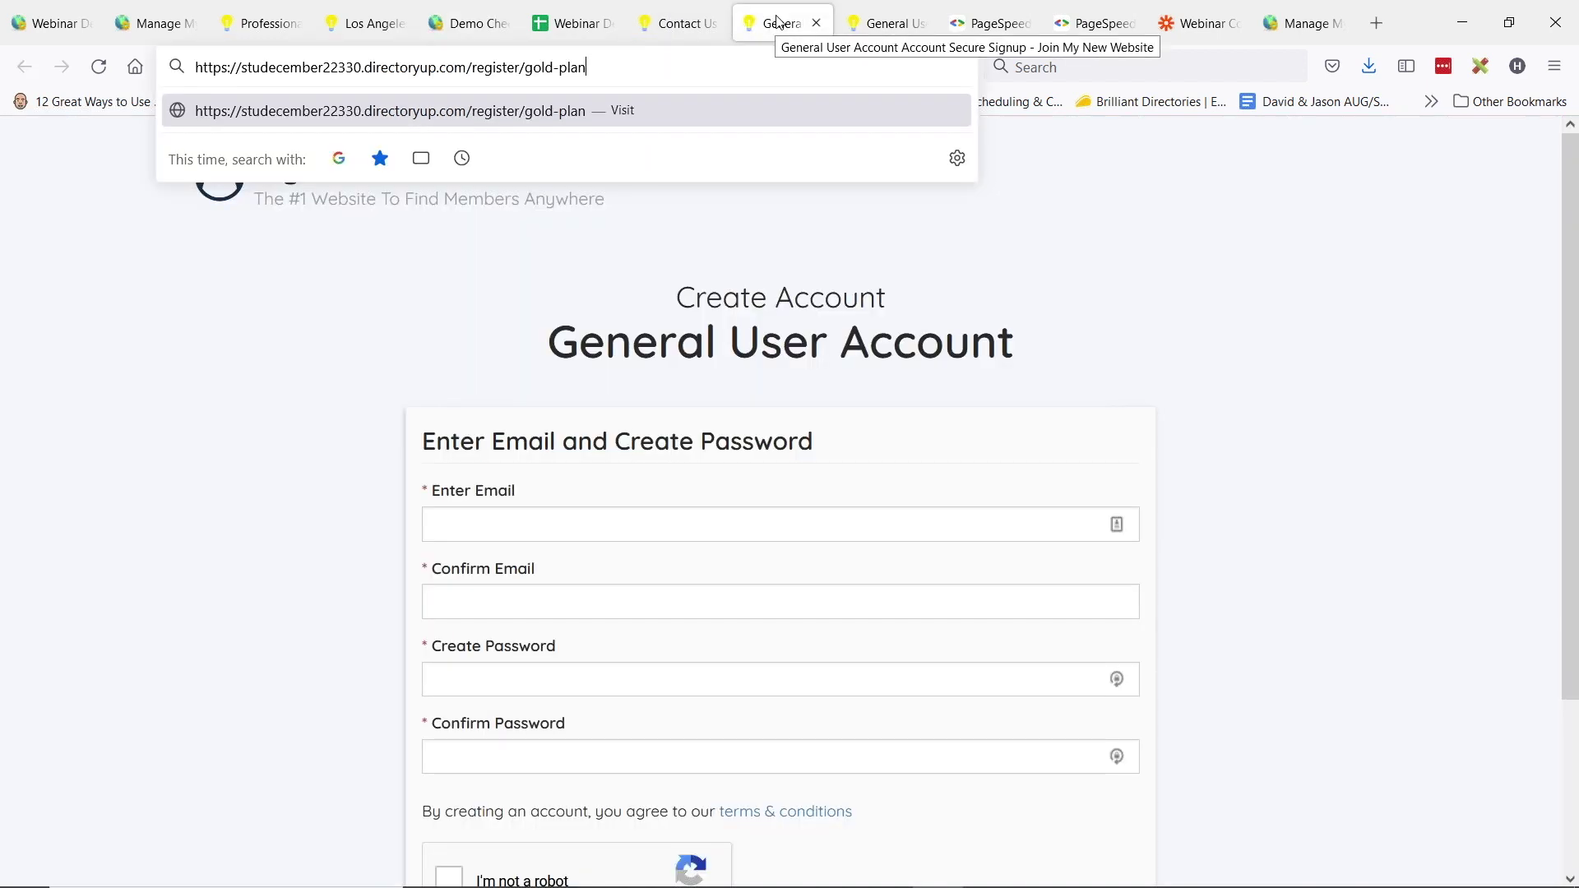
left_click(477, 23)
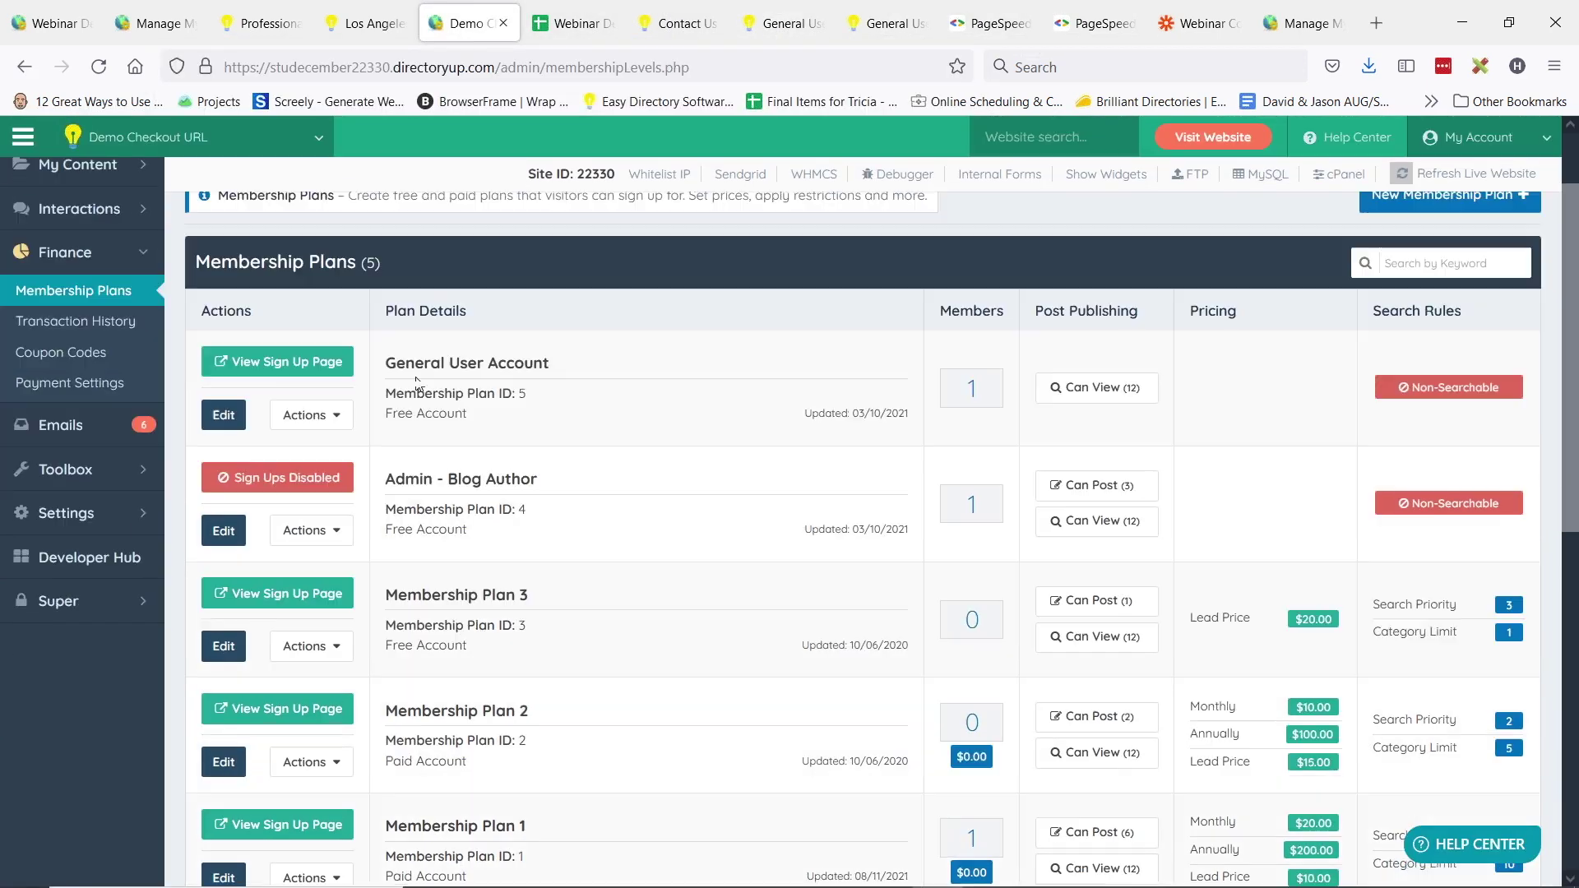
scroll(395, 385, "down", 1)
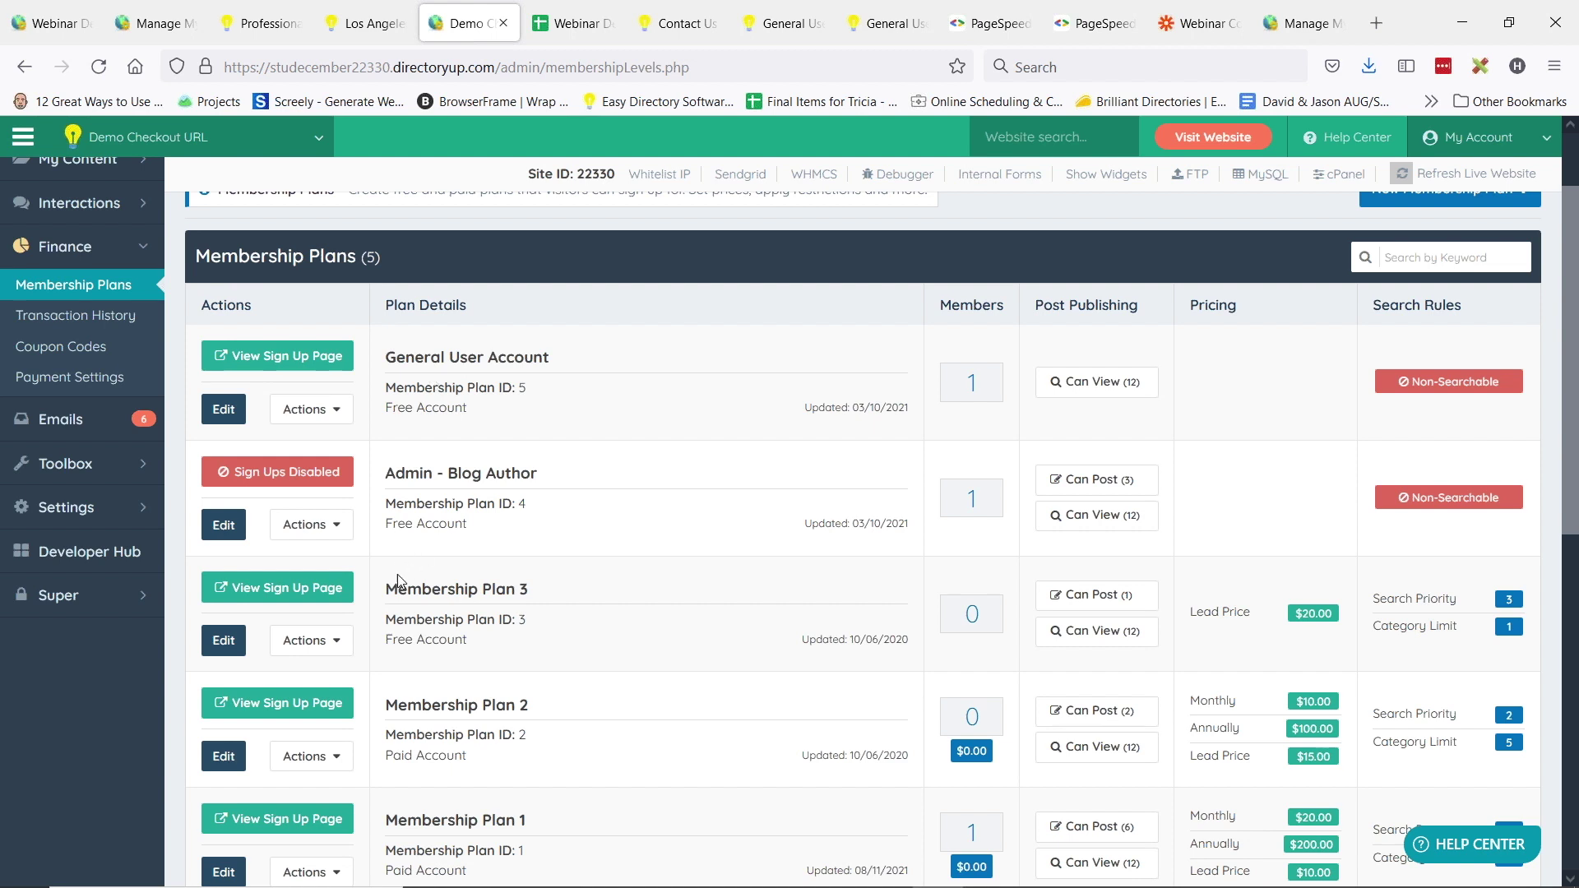
left_click_drag(407, 589, 524, 592)
double_click(522, 620)
left_click(220, 642)
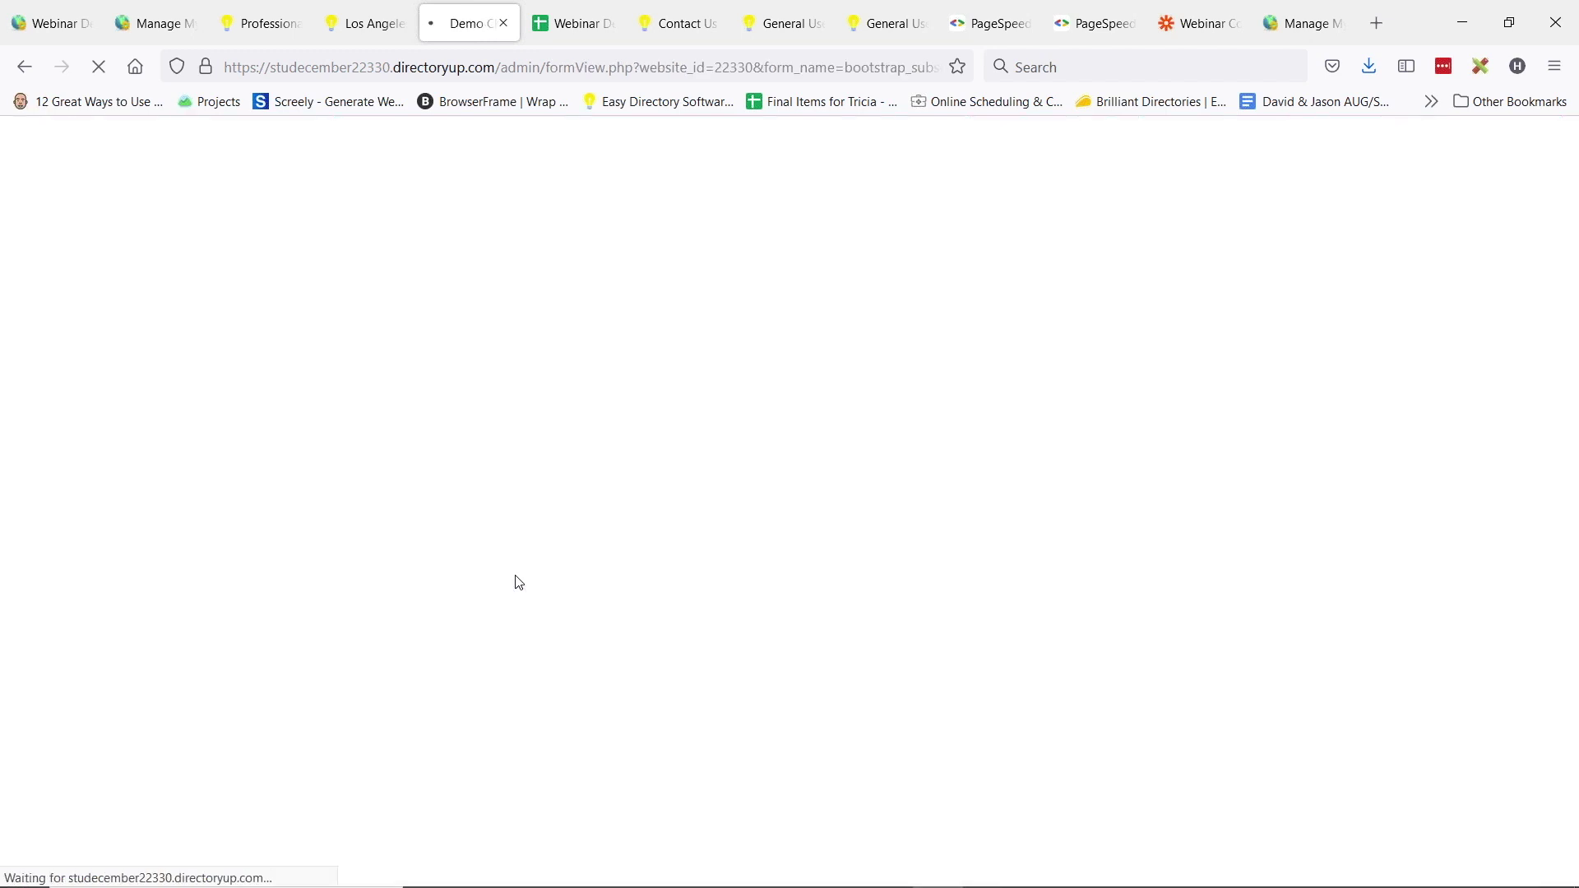
- Change Plan 3's sign-up URL ending from 3 to gold-plan, then reveal the slide's Google Translate bullet
scroll(476, 404, "down", 4)
scroll(481, 403, "down", 12)
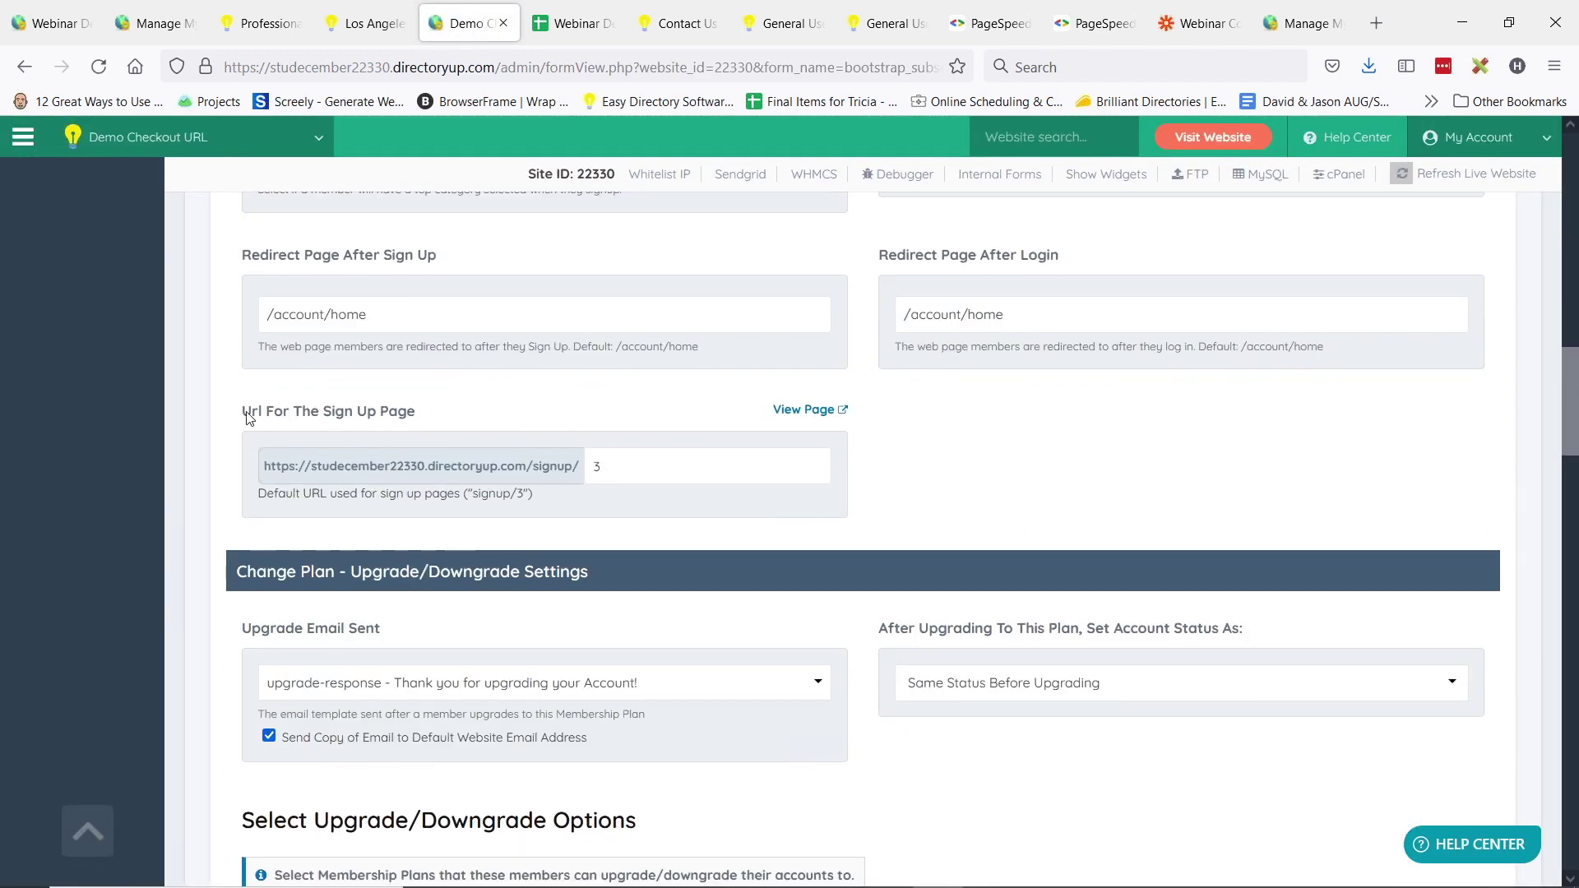
left_click_drag(244, 412, 444, 414)
left_click(641, 483)
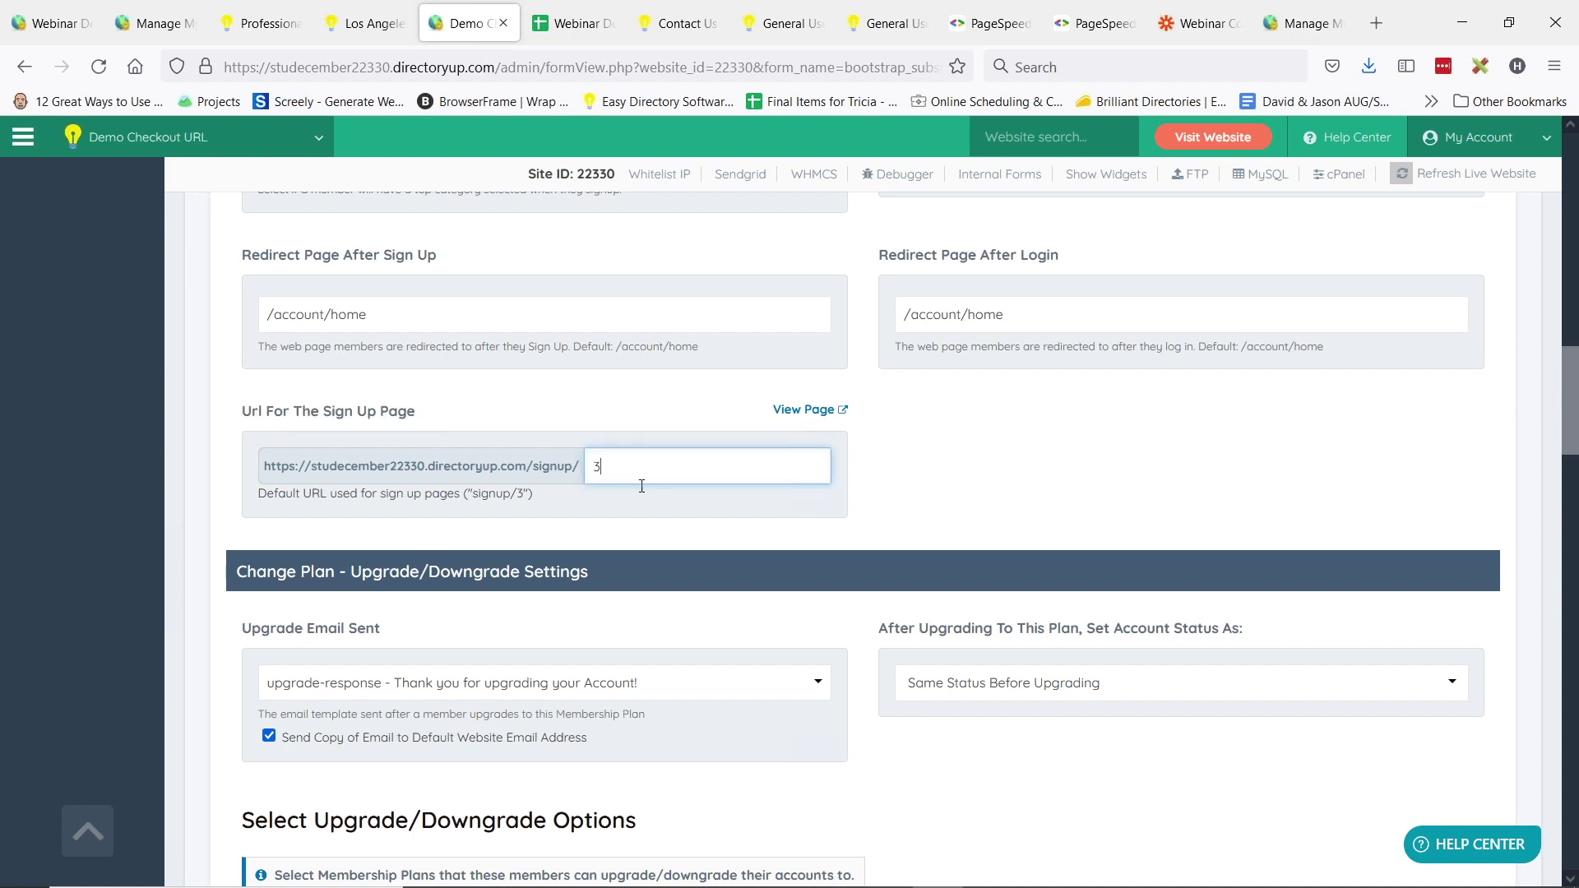
double_click(596, 466)
type("gold-plan")
triple_click(601, 467)
double_click(639, 466)
key("alt+Tab")
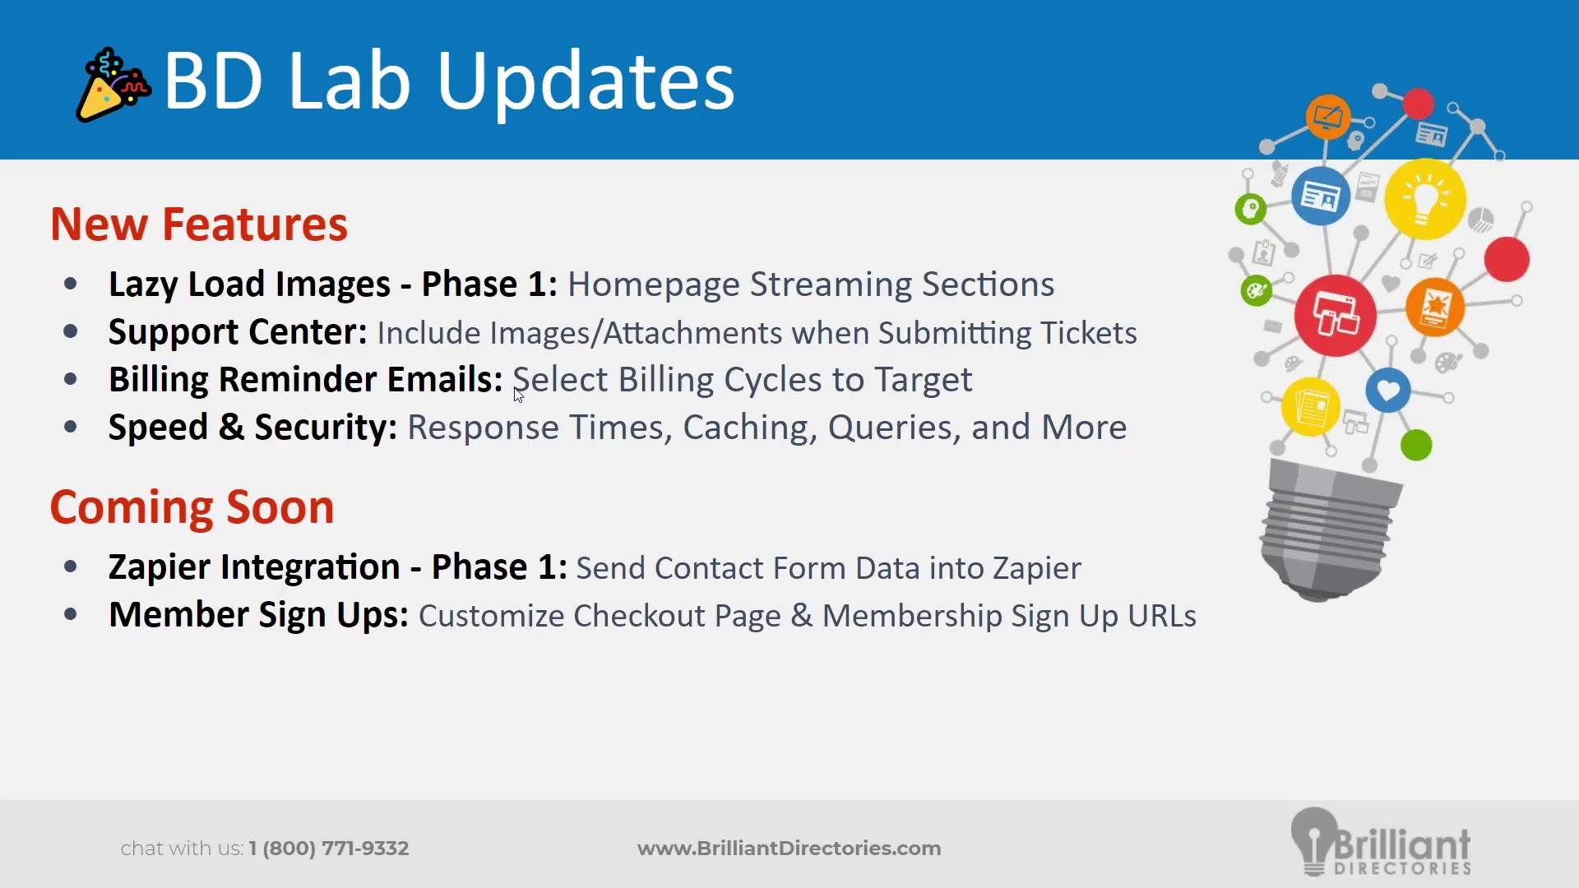
left_click(36, 333)
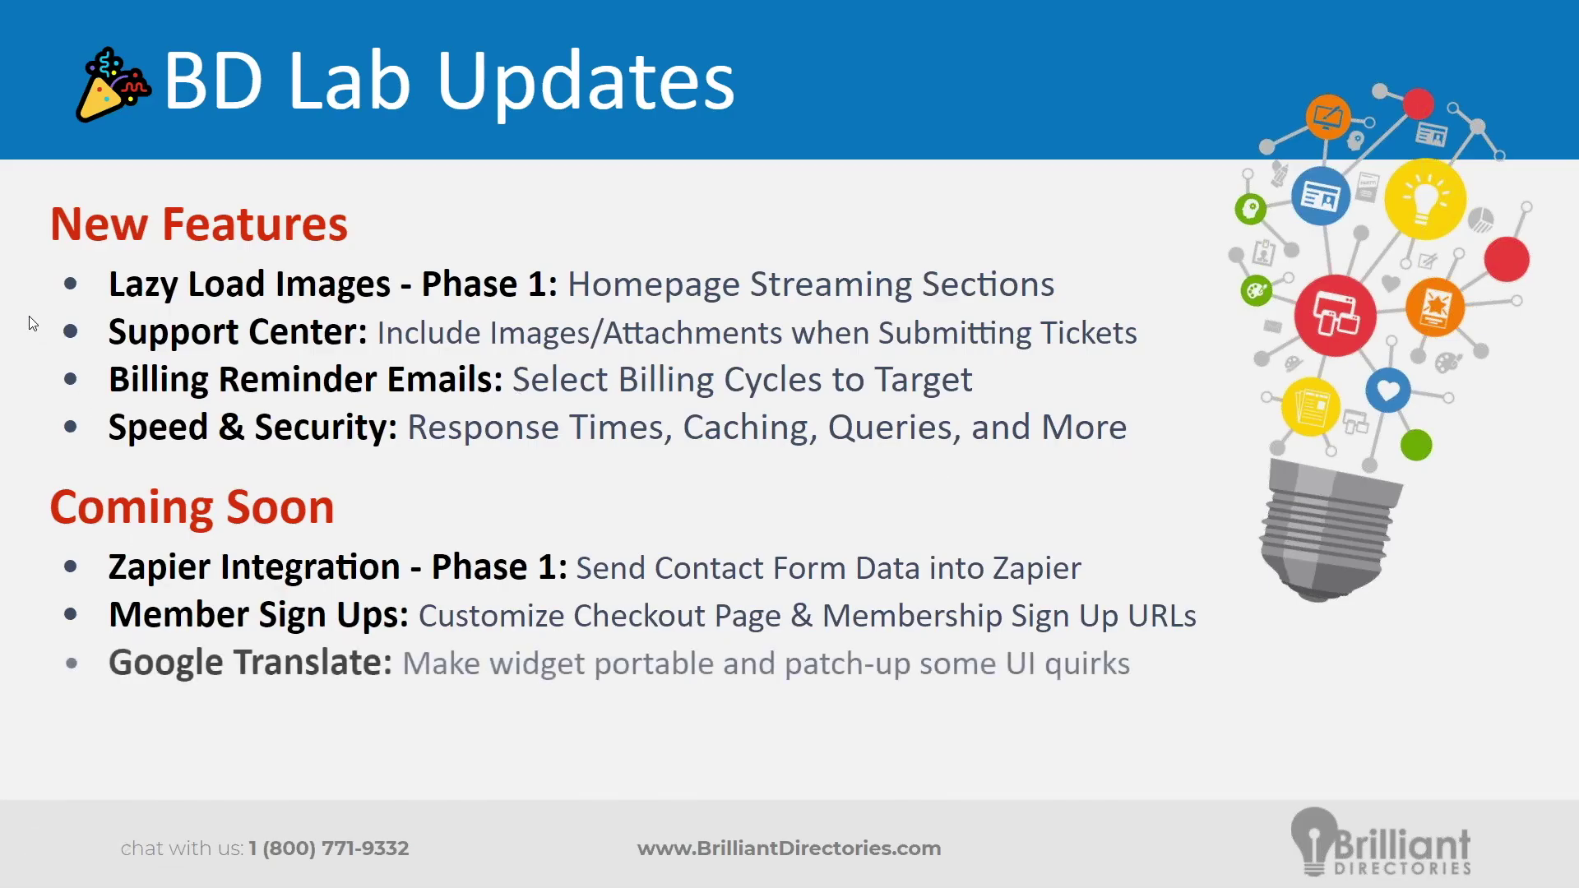
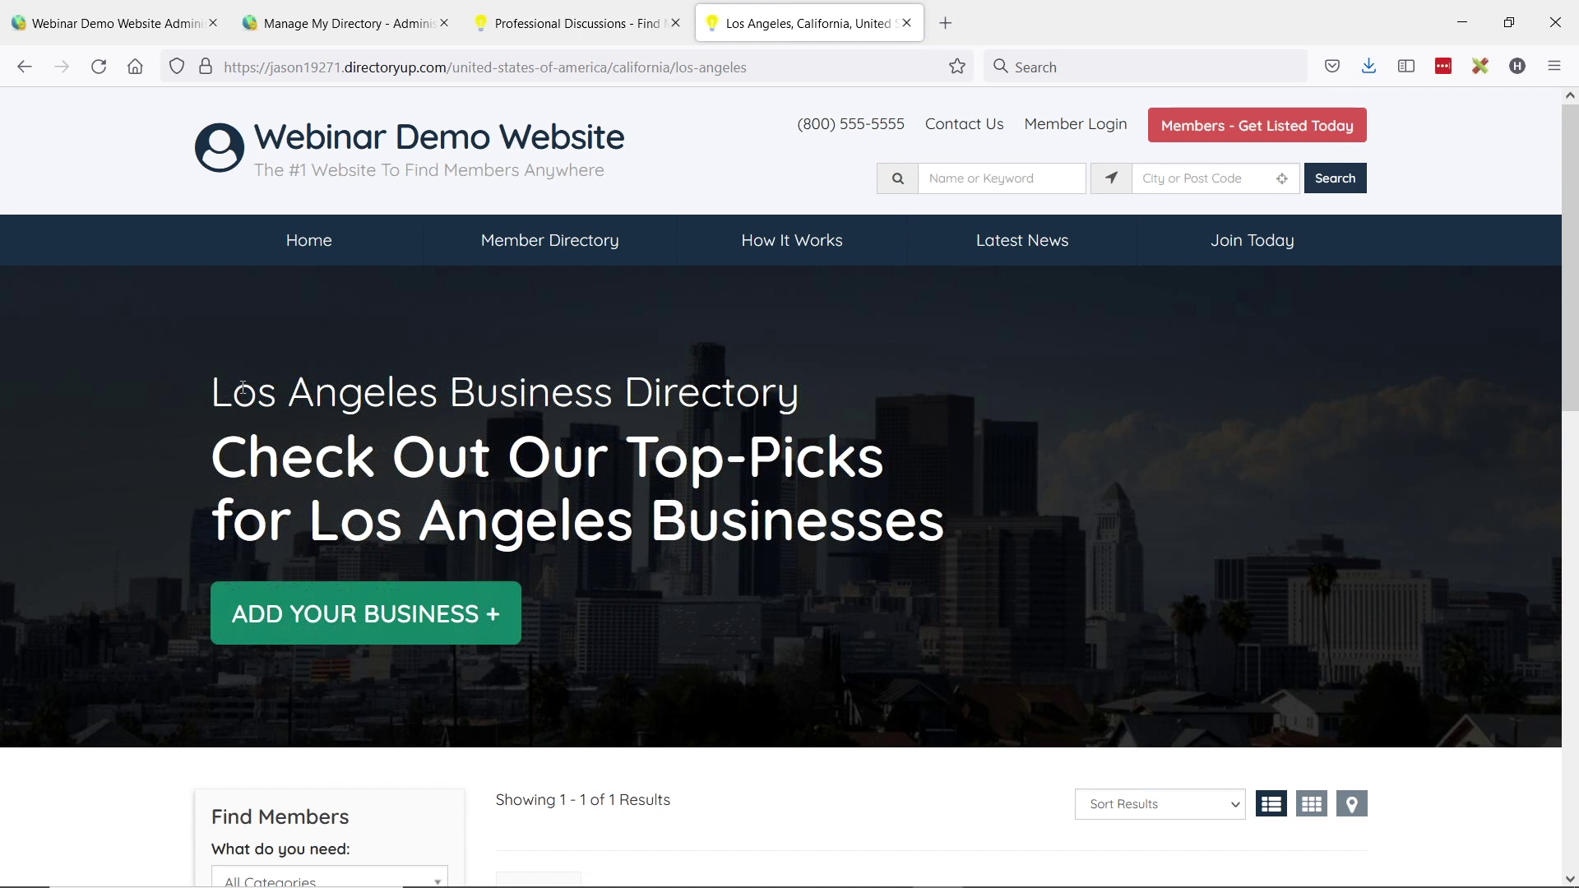
left_click_drag(212, 393, 736, 393)
left_click(387, 380)
left_click_drag(222, 395, 817, 395)
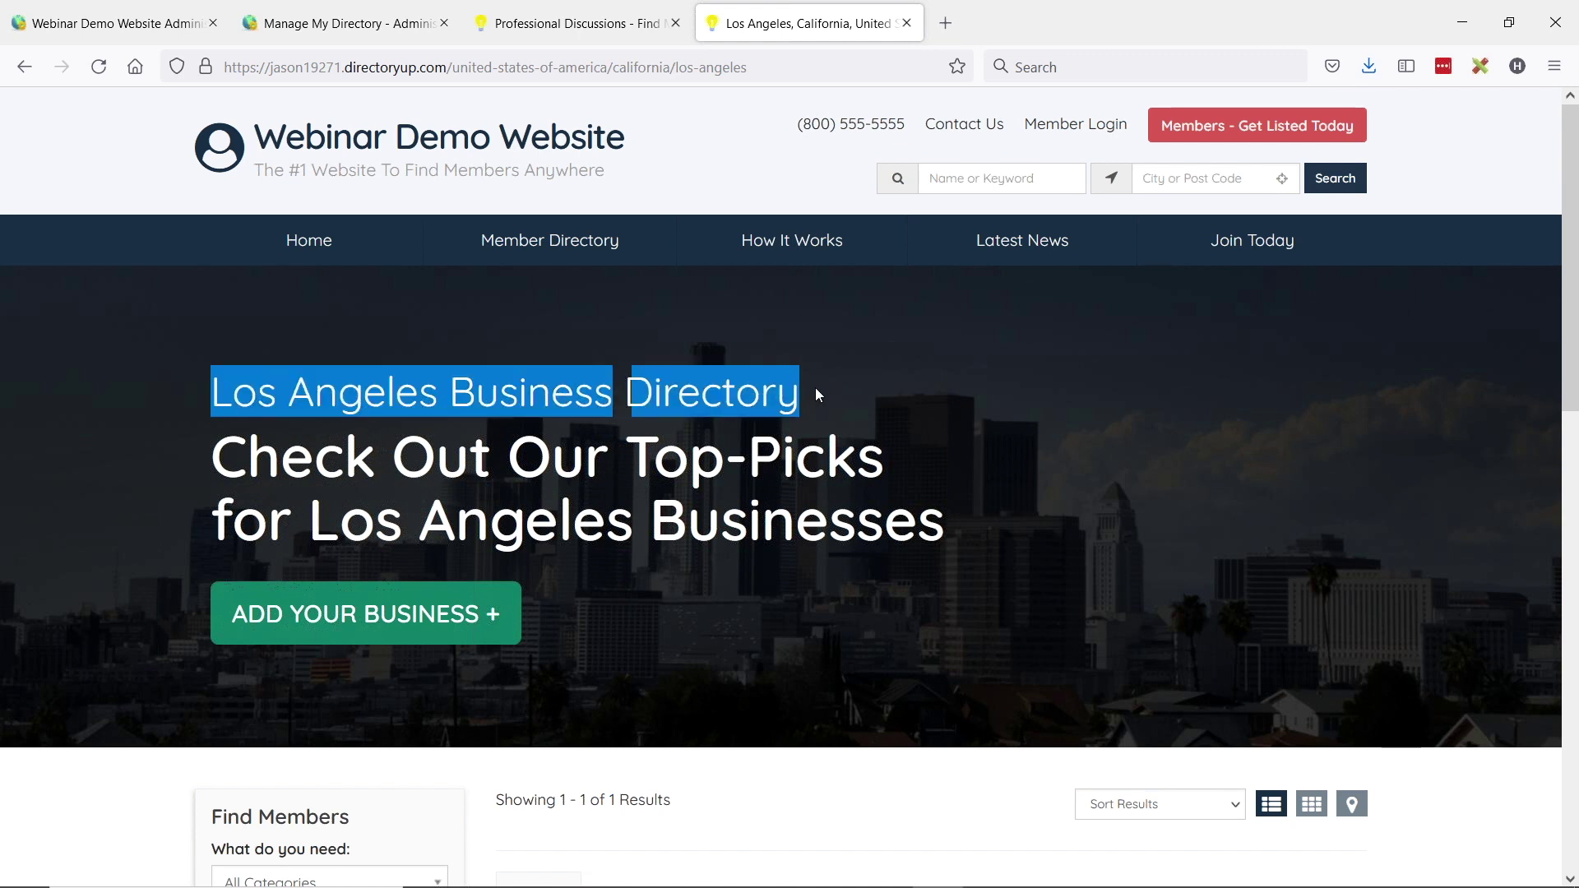
left_click(228, 458)
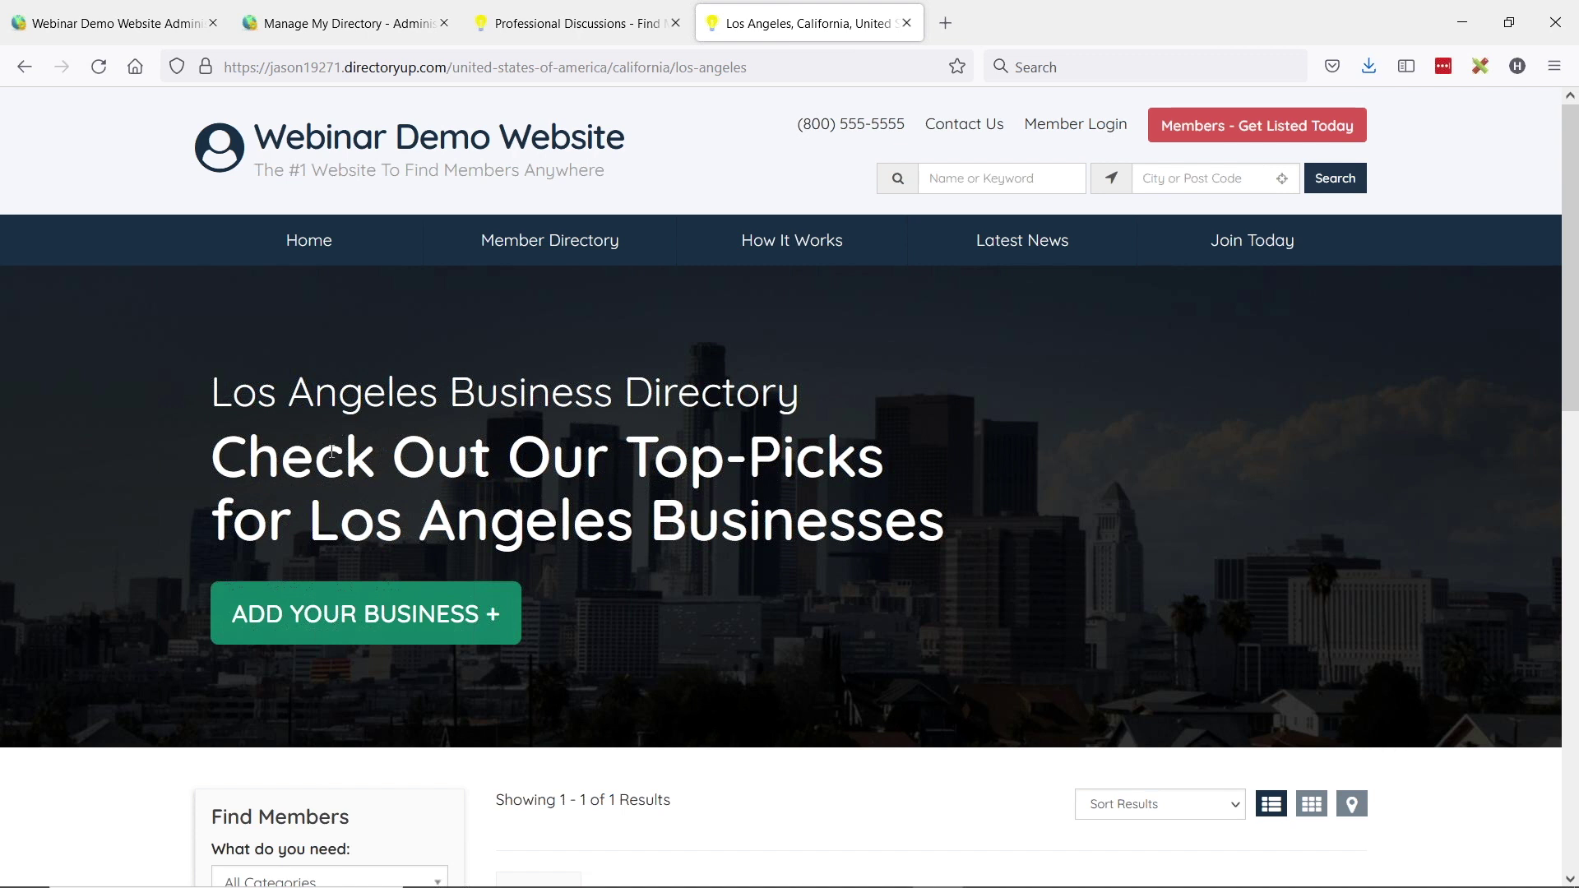
left_click_drag(621, 464, 950, 440)
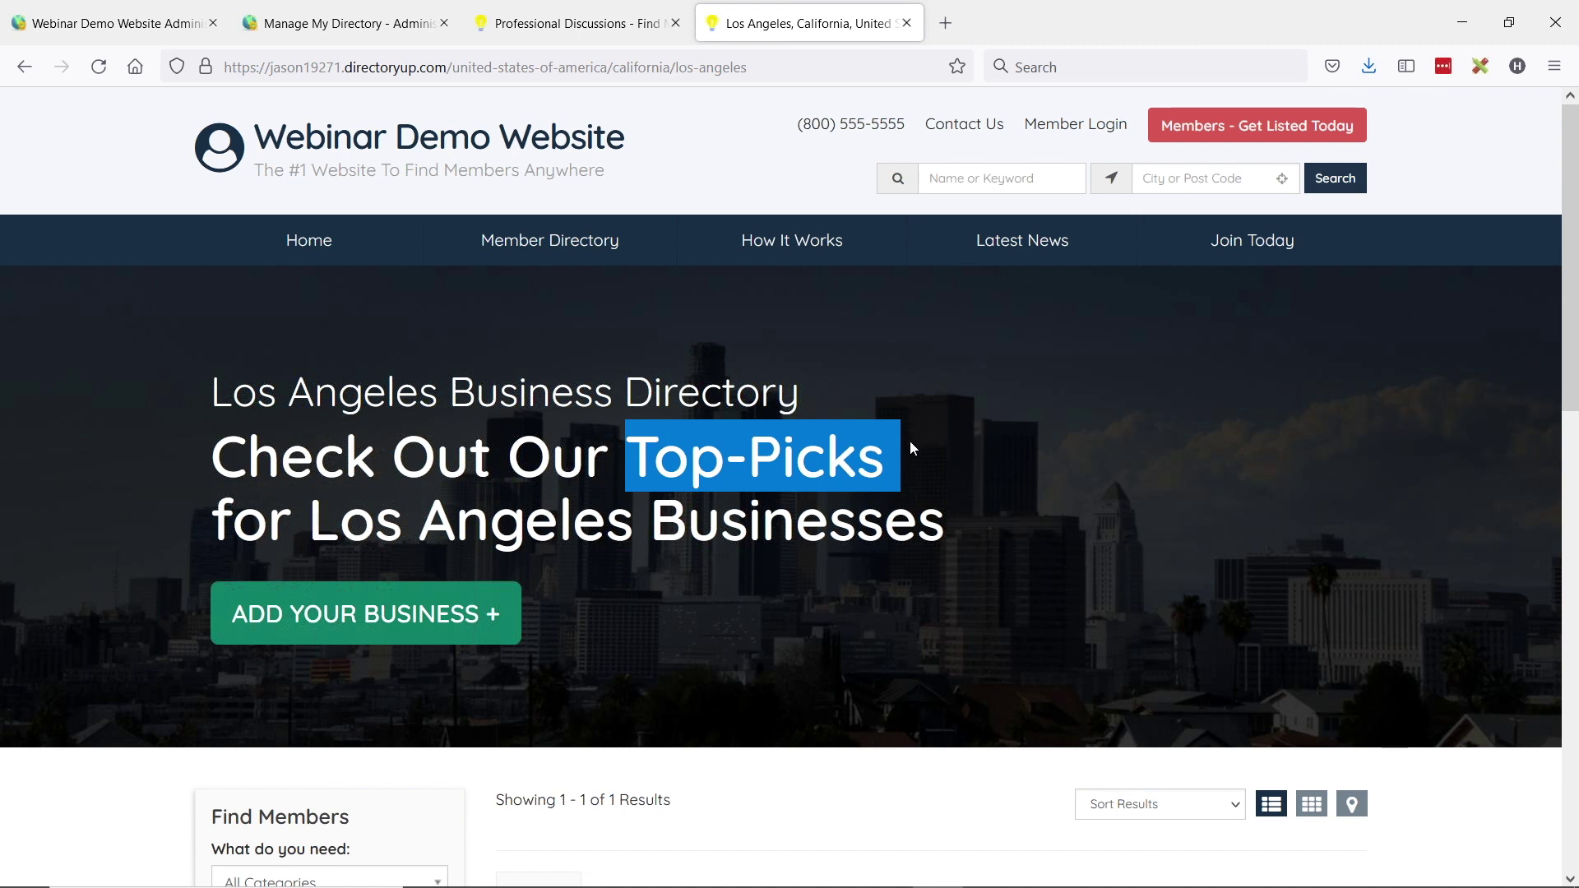
scroll(822, 453, "down", 1)
left_click(676, 460)
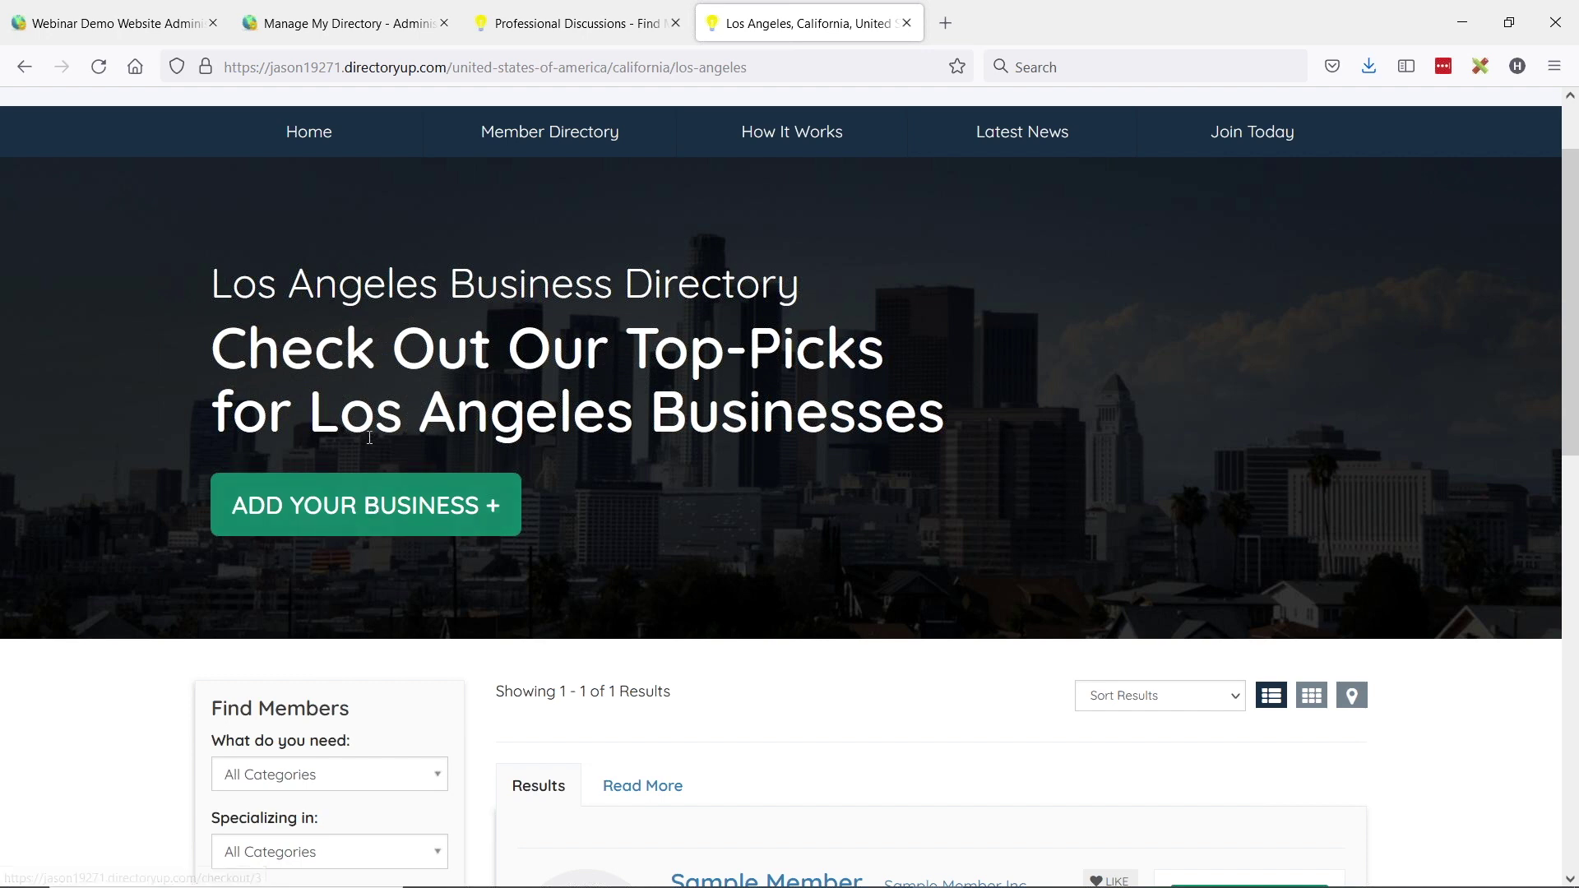
scroll(741, 402, "down", 2)
scroll(904, 304, "down", 4)
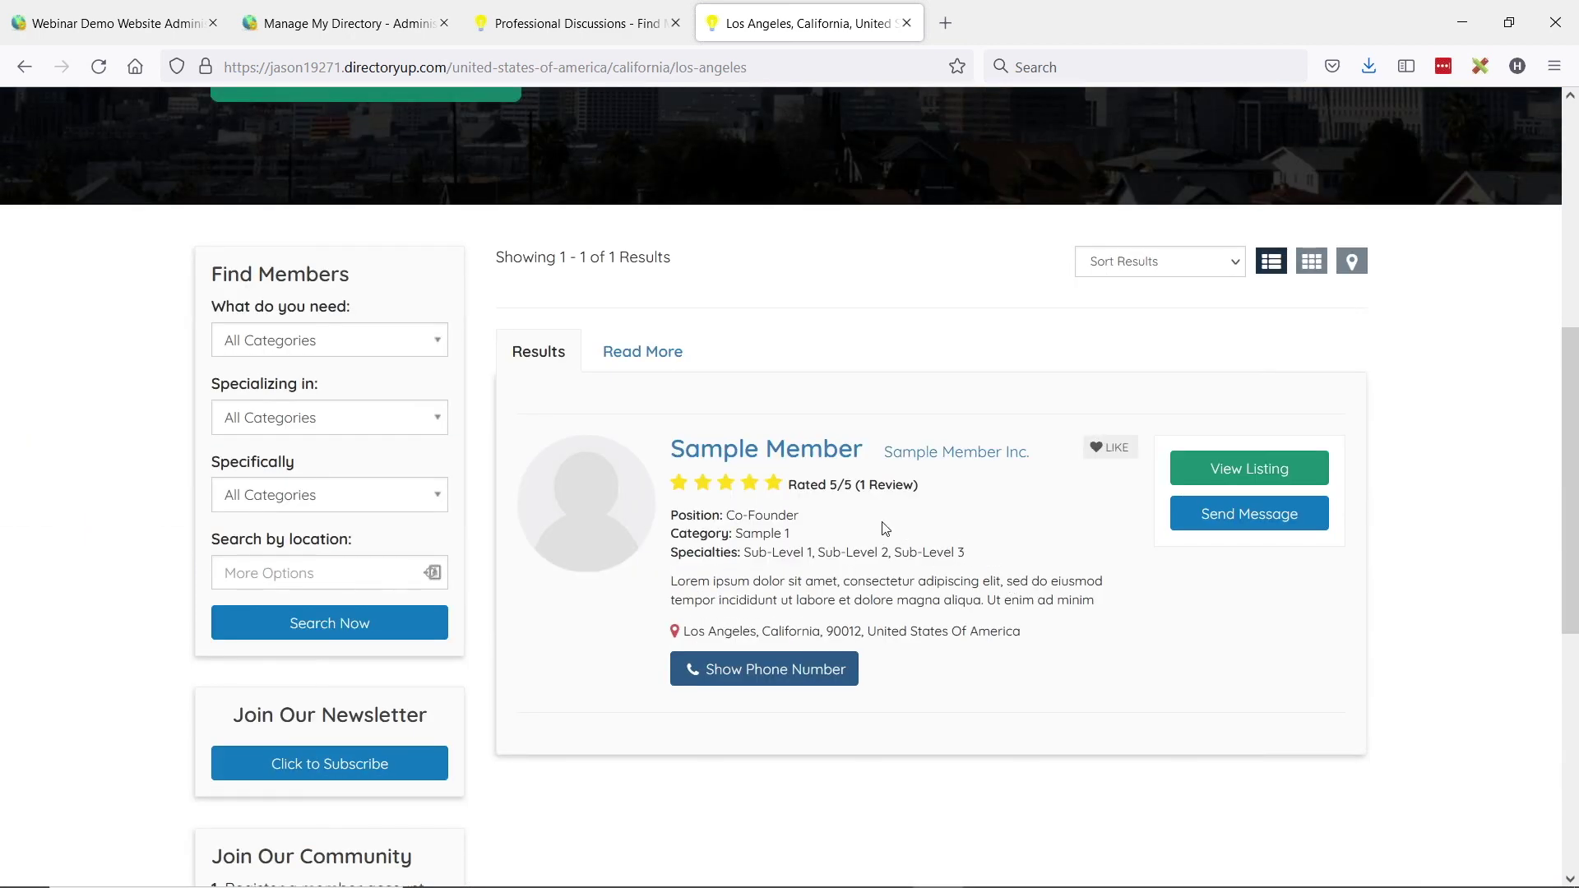
scroll(905, 544, "up", 1)
scroll(896, 540, "down", 1)
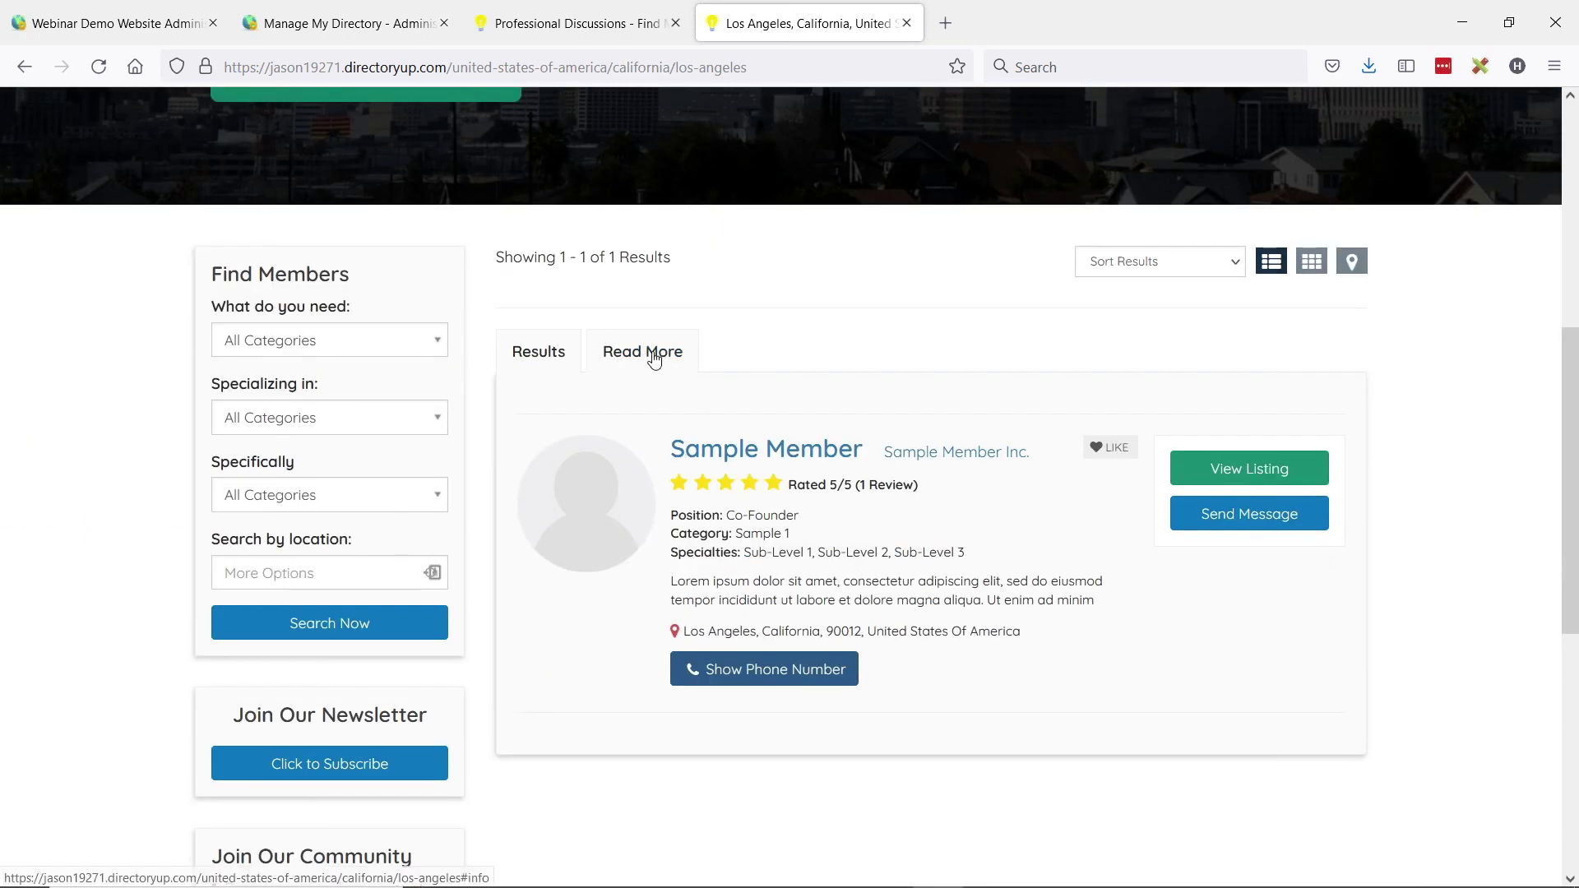
left_click(656, 356)
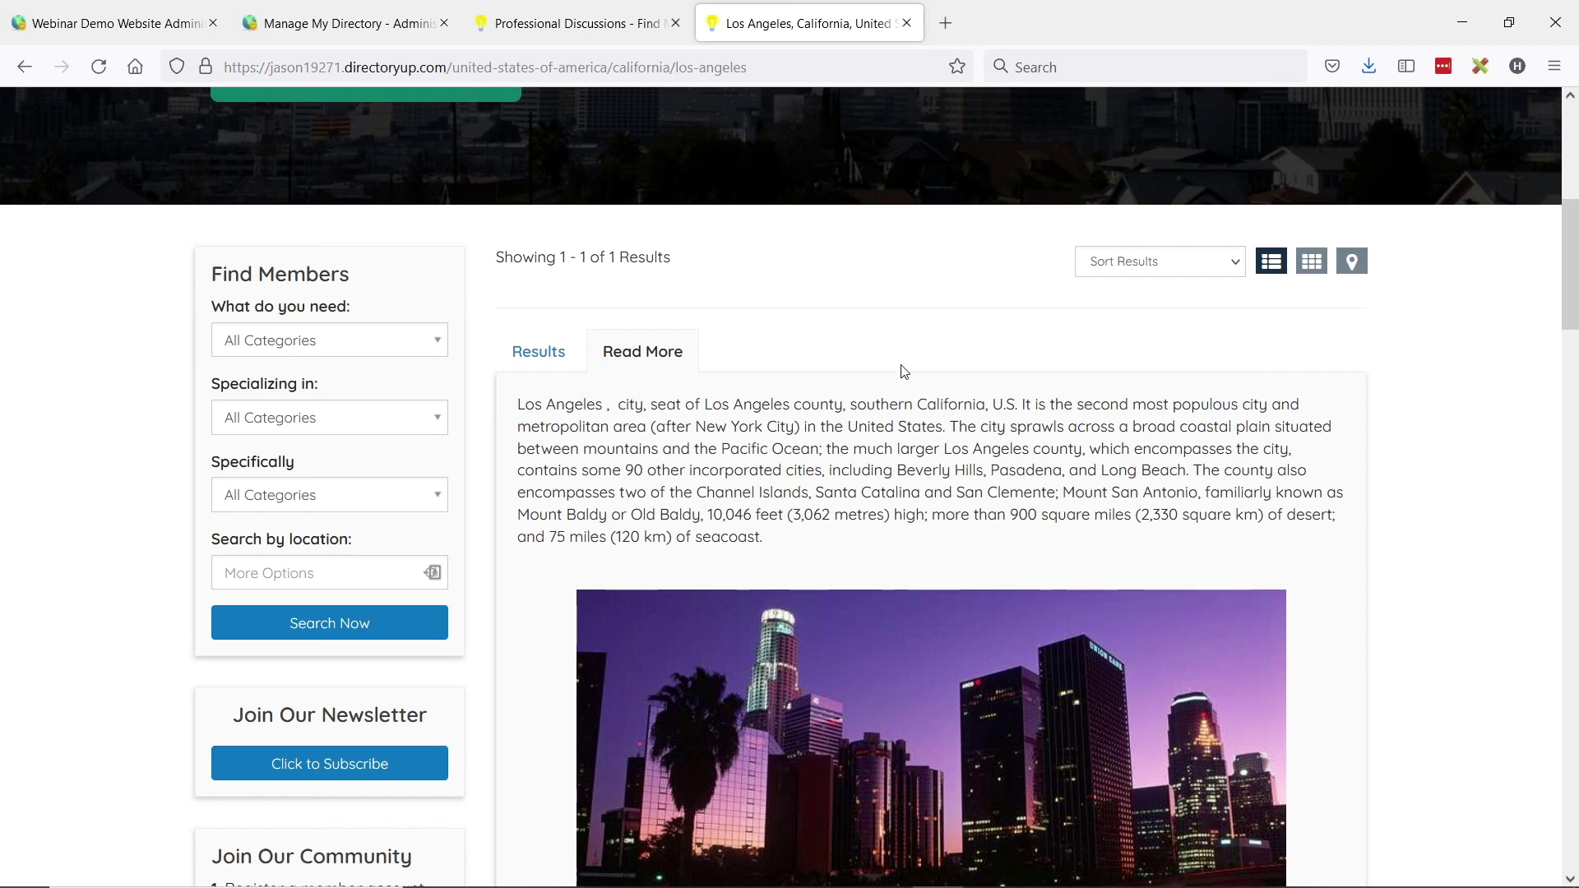
scroll(601, 430, "down", 2)
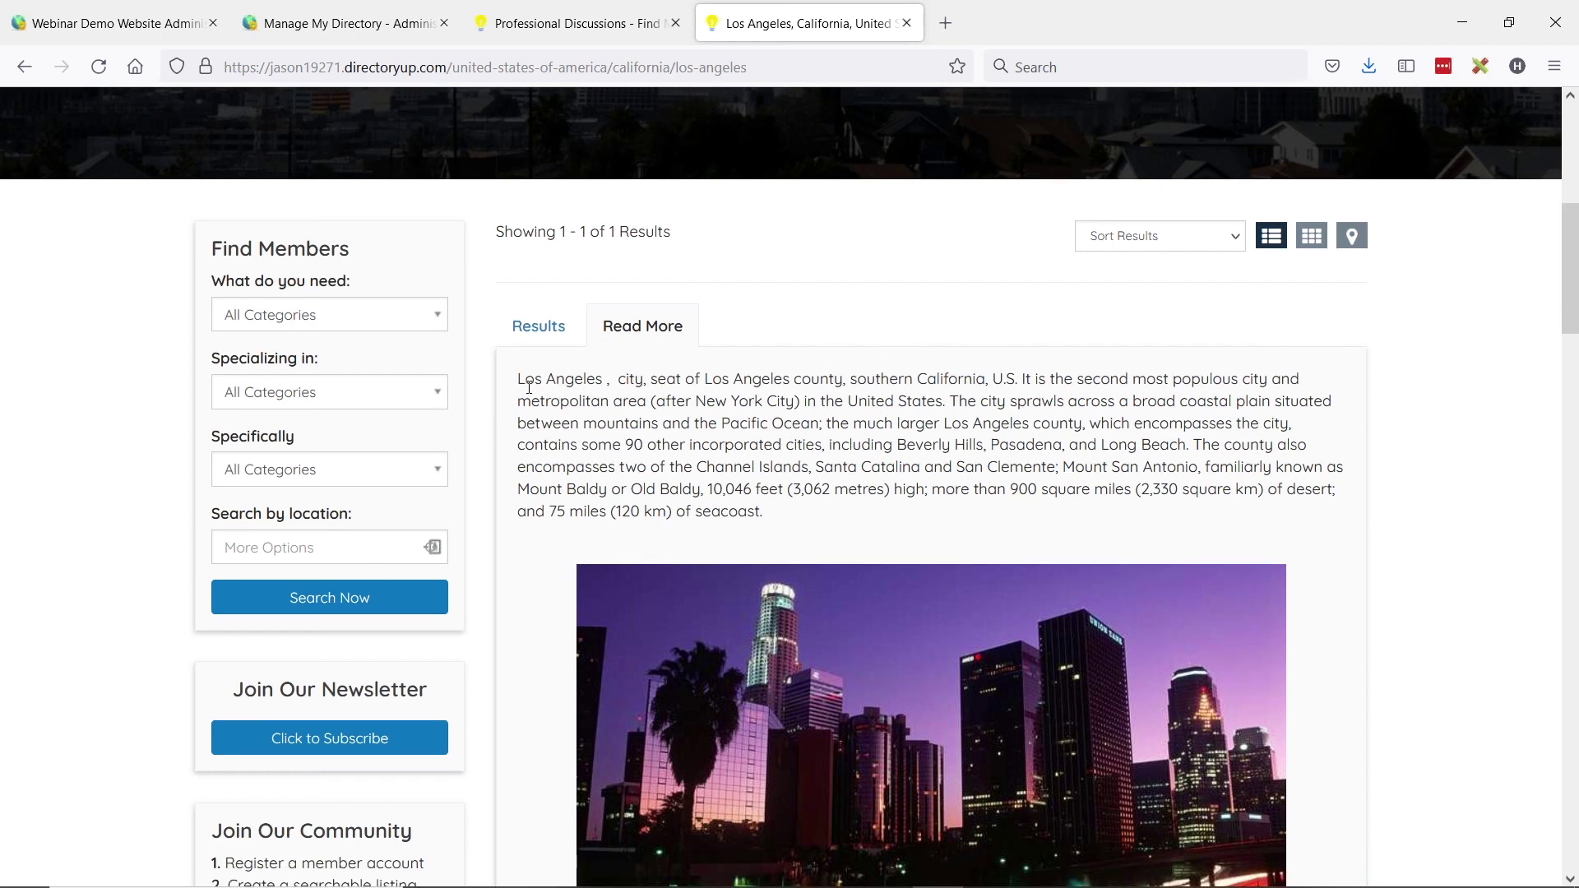
scroll(744, 341, "down", 4)
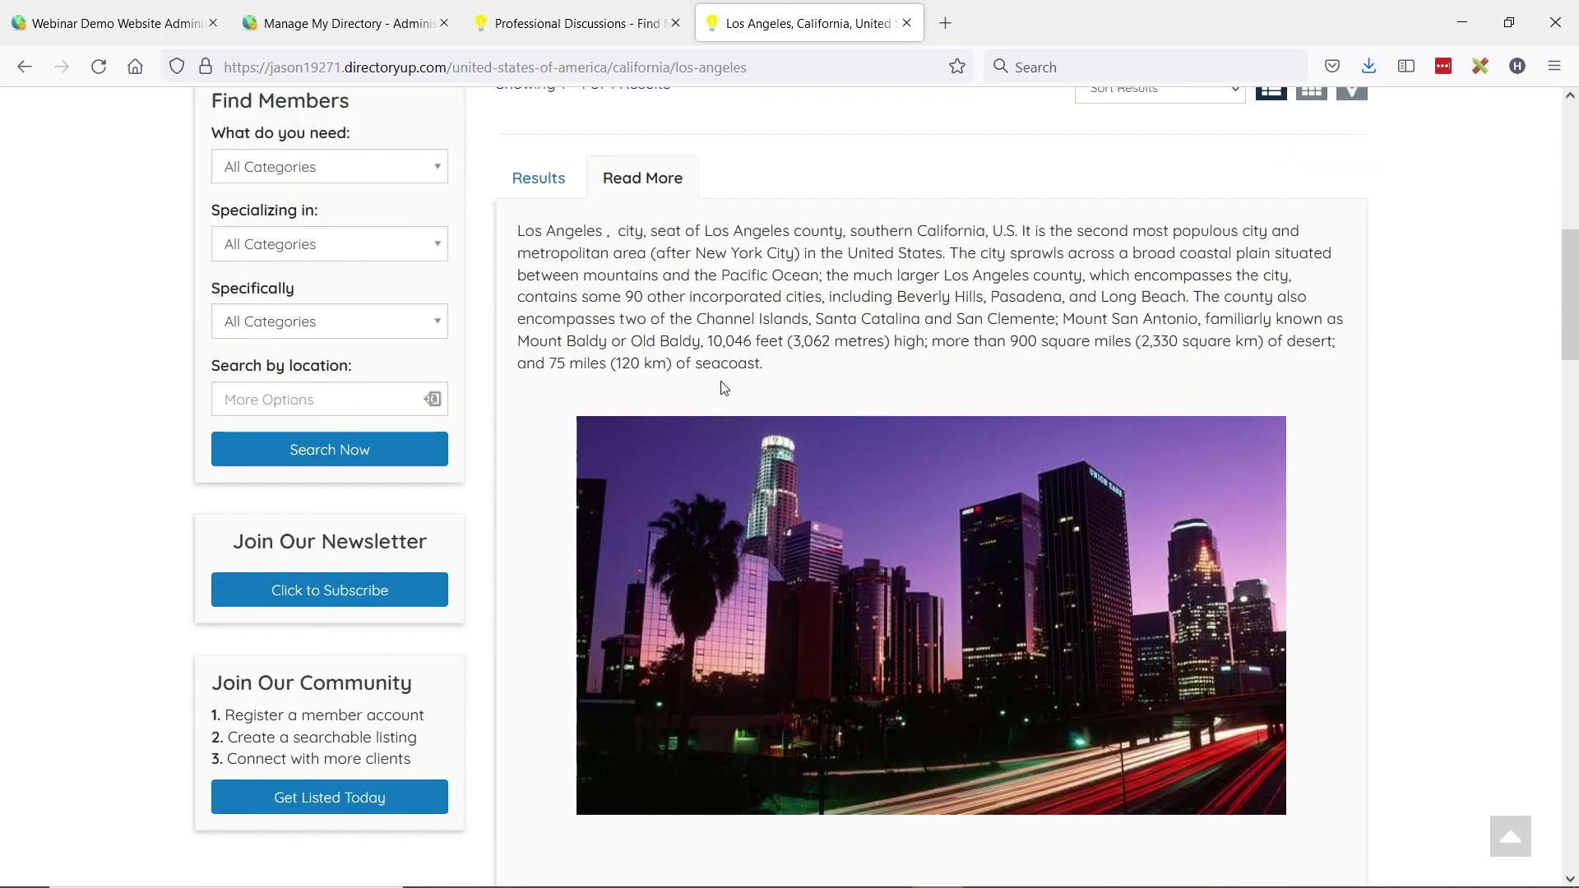
scroll(847, 280, "down", 12)
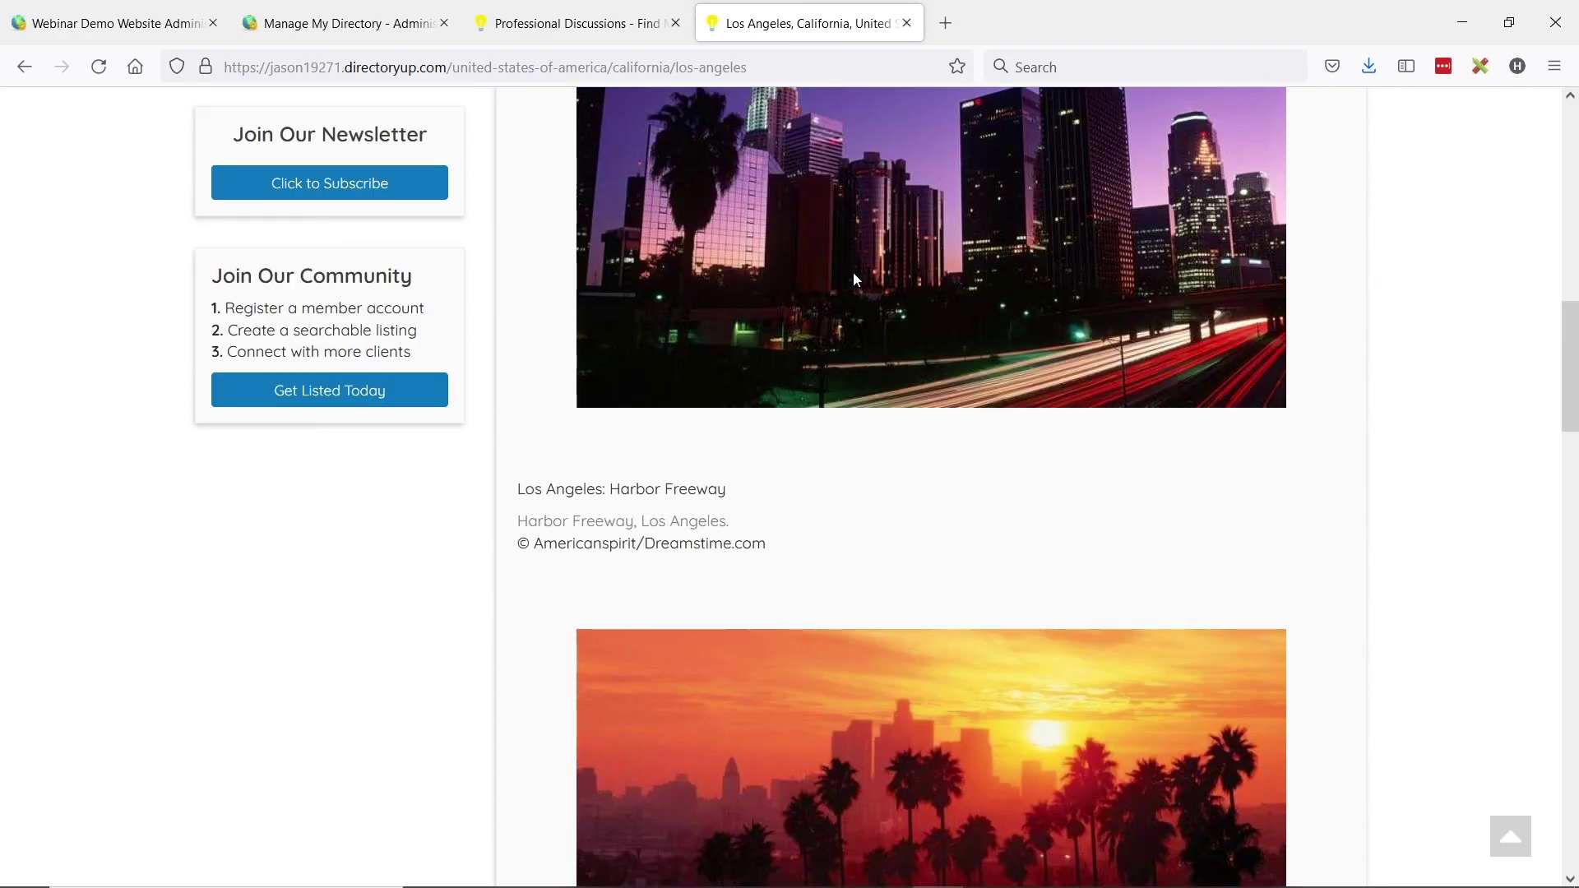
scroll(853, 296, "down", 4)
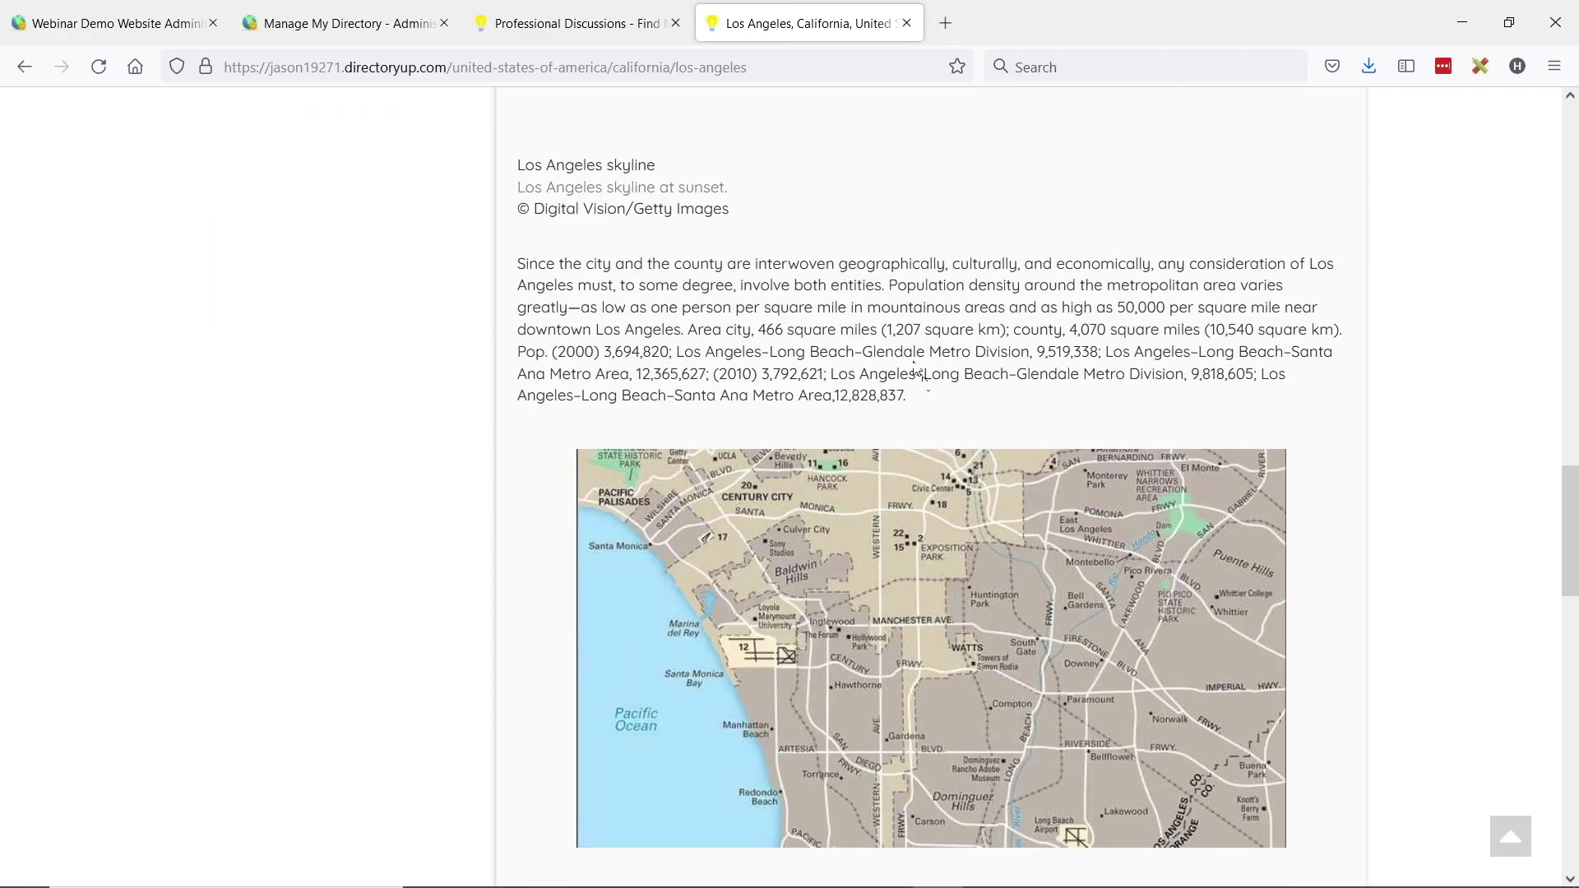
scroll(806, 451, "up", 18)
scroll(811, 477, "up", 3)
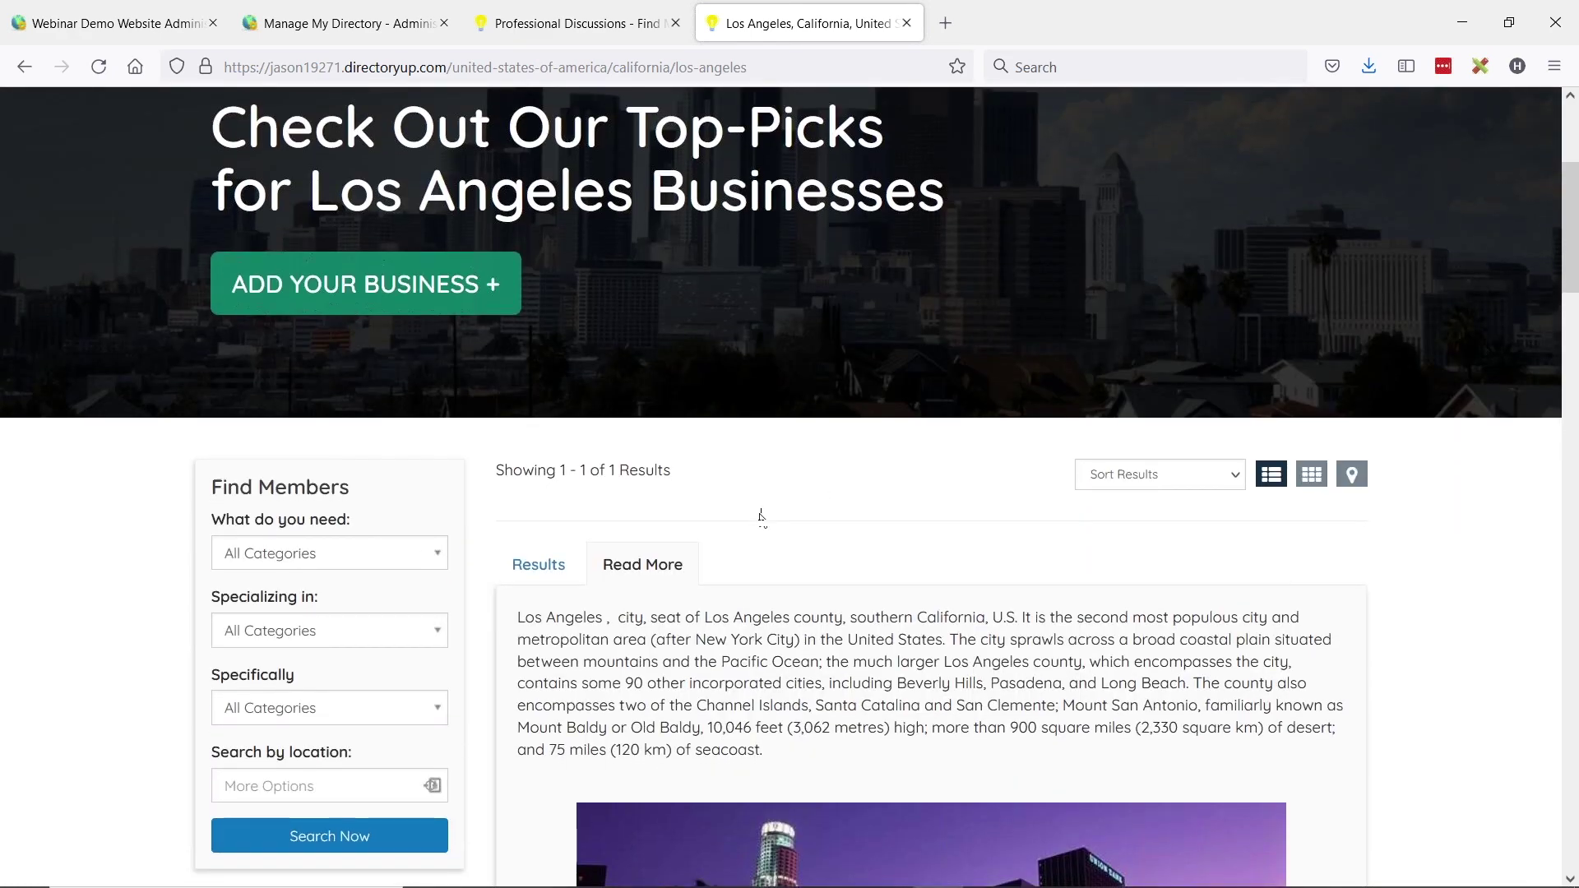
scroll(708, 555, "down", 1)
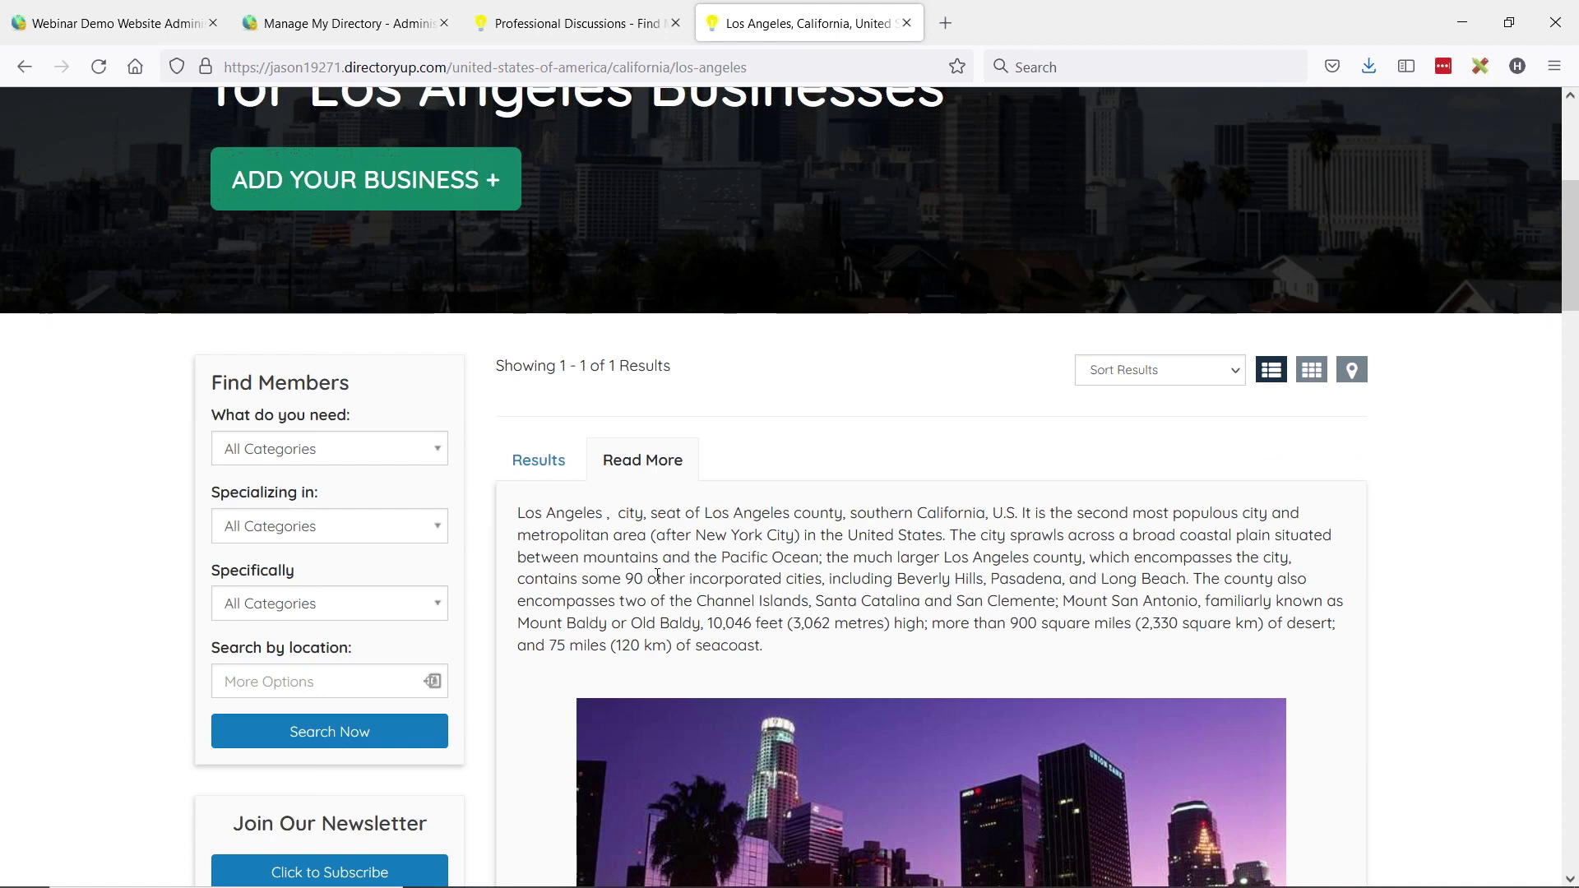
scroll(658, 576, "down", 1)
scroll(755, 494, "up", 3)
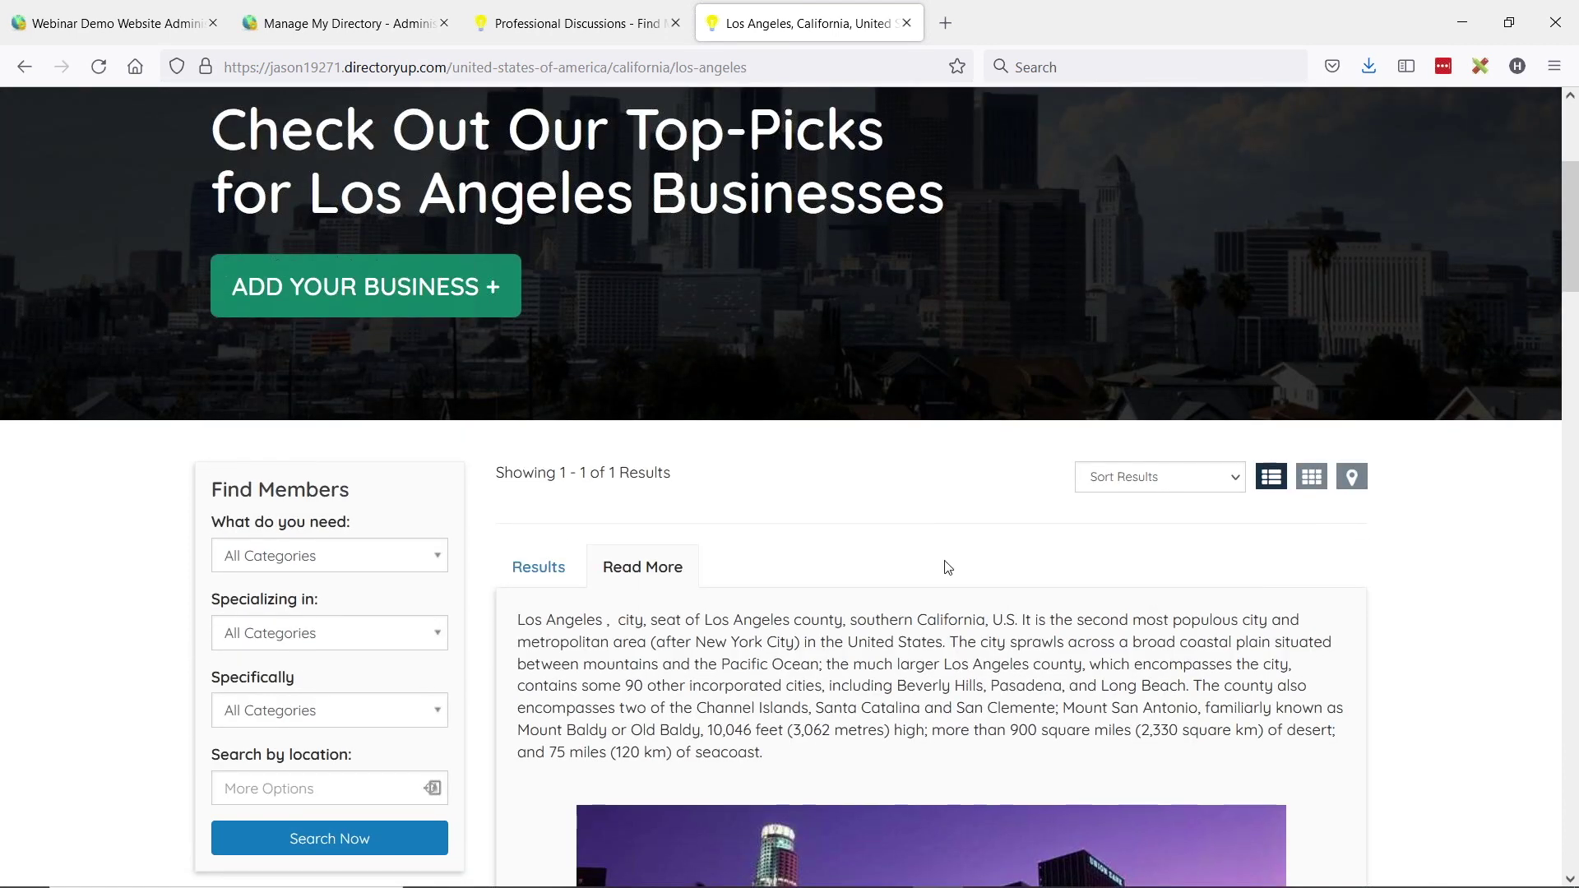
scroll(924, 563, "down", 1)
left_click(530, 461)
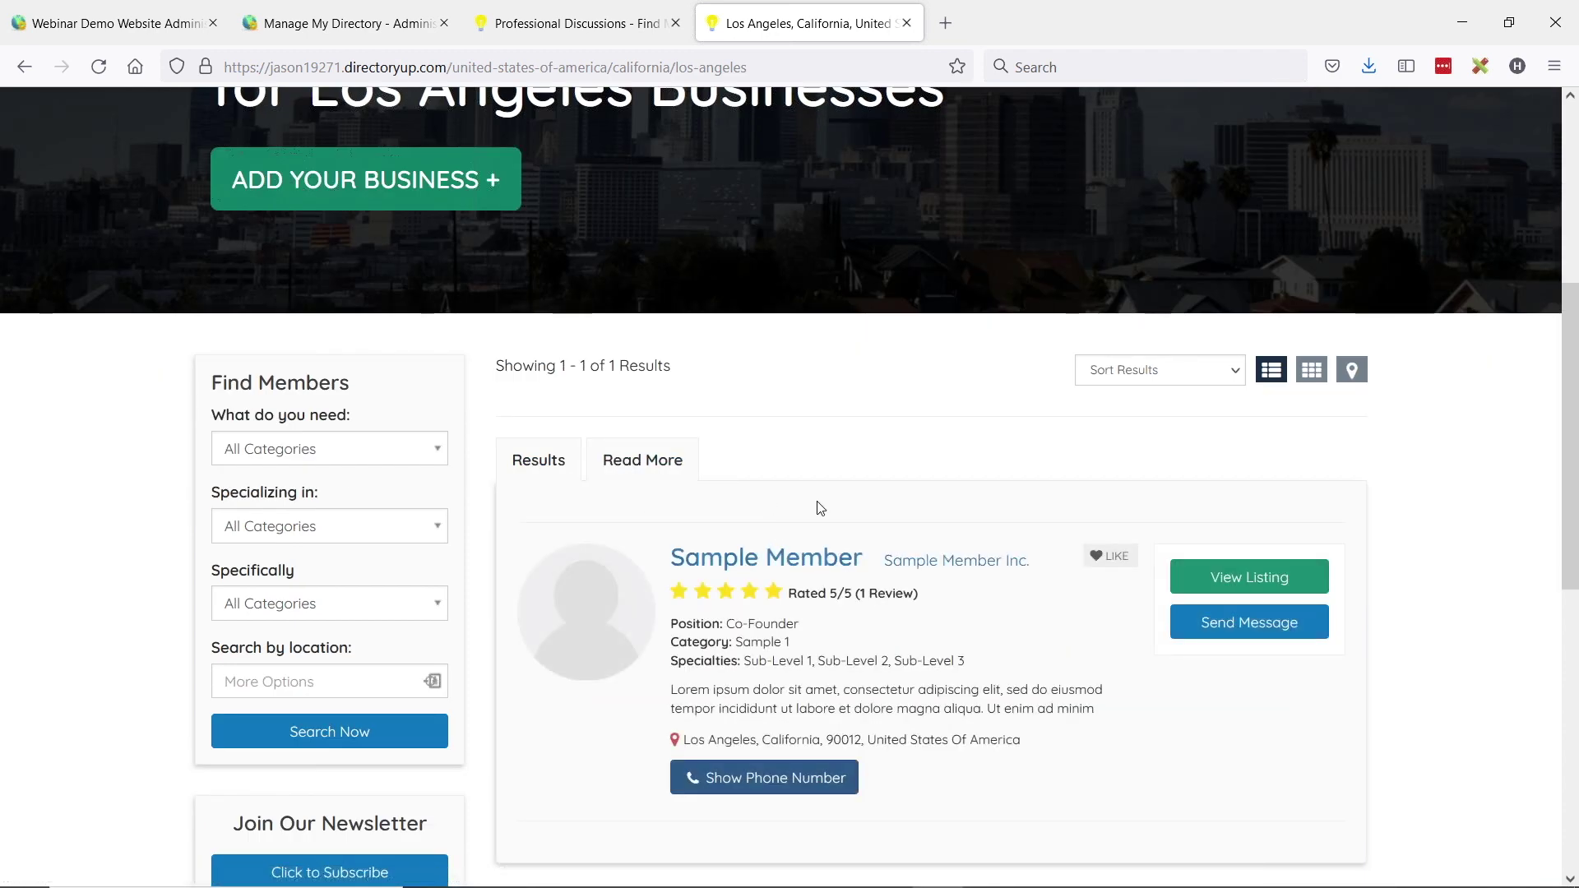
left_click(631, 469)
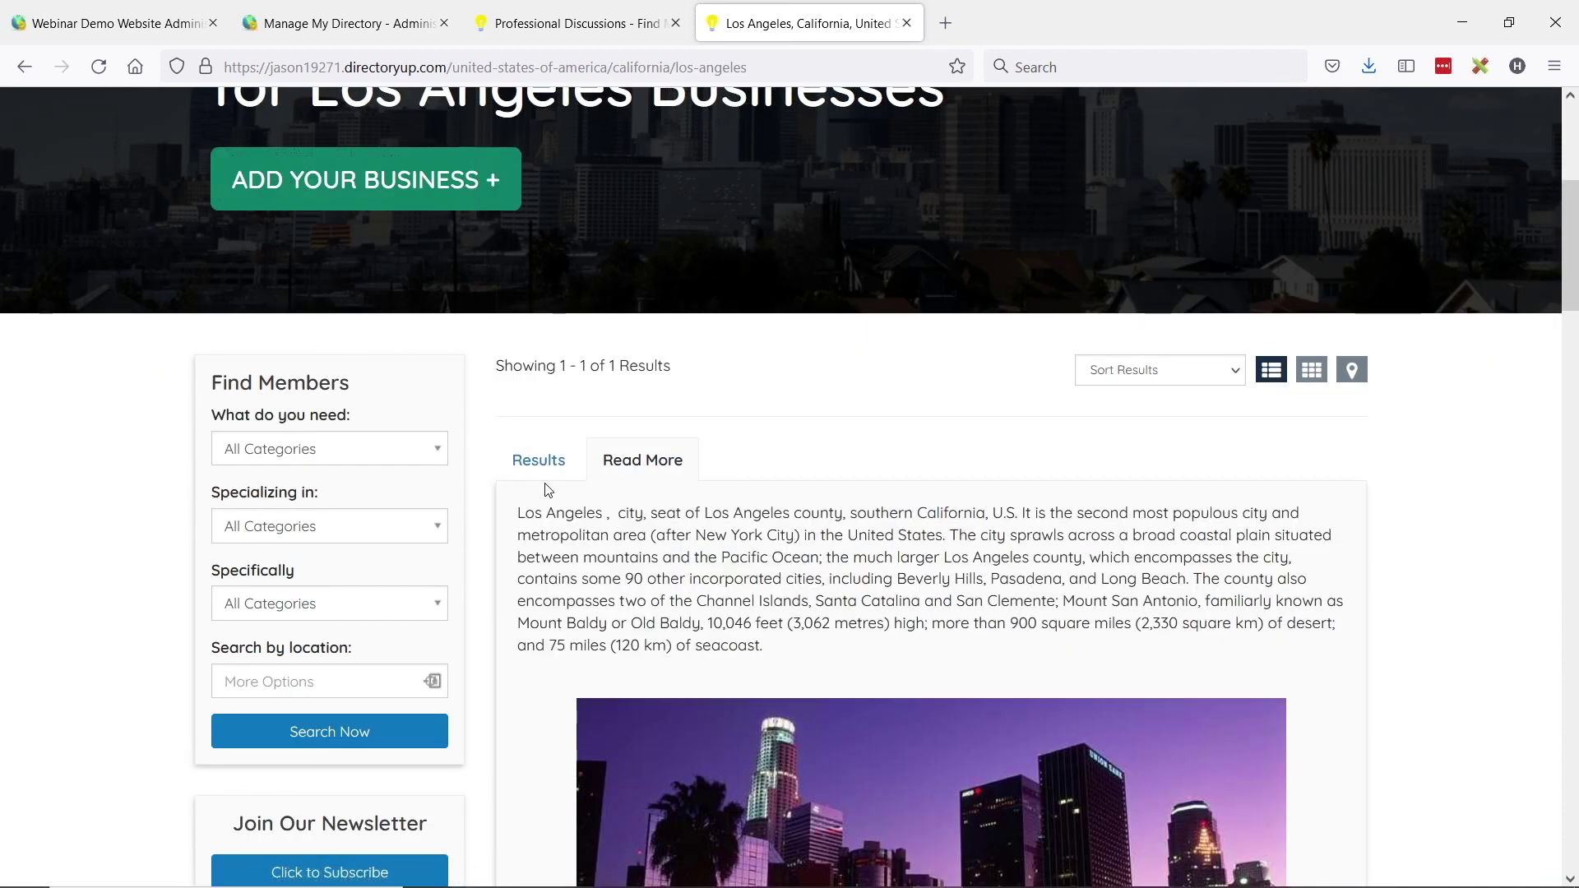
left_click(645, 493)
scroll(645, 494, "up", 5)
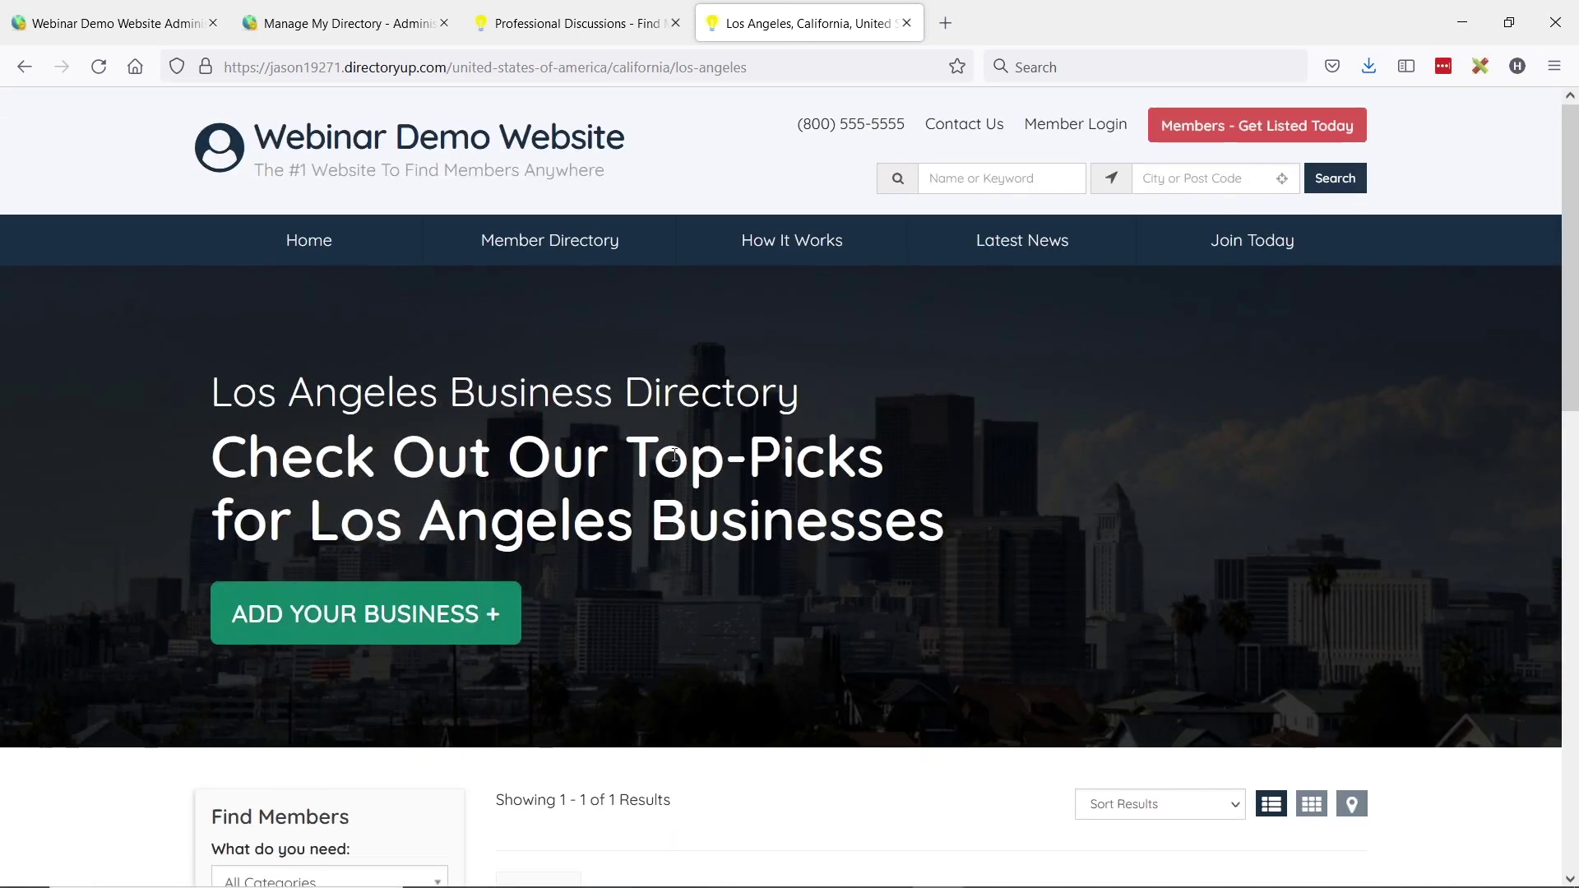
- Open the Sample Member listing, then return to the Los Angeles directory page via its breadcrumb
scroll(807, 412, "down", 3)
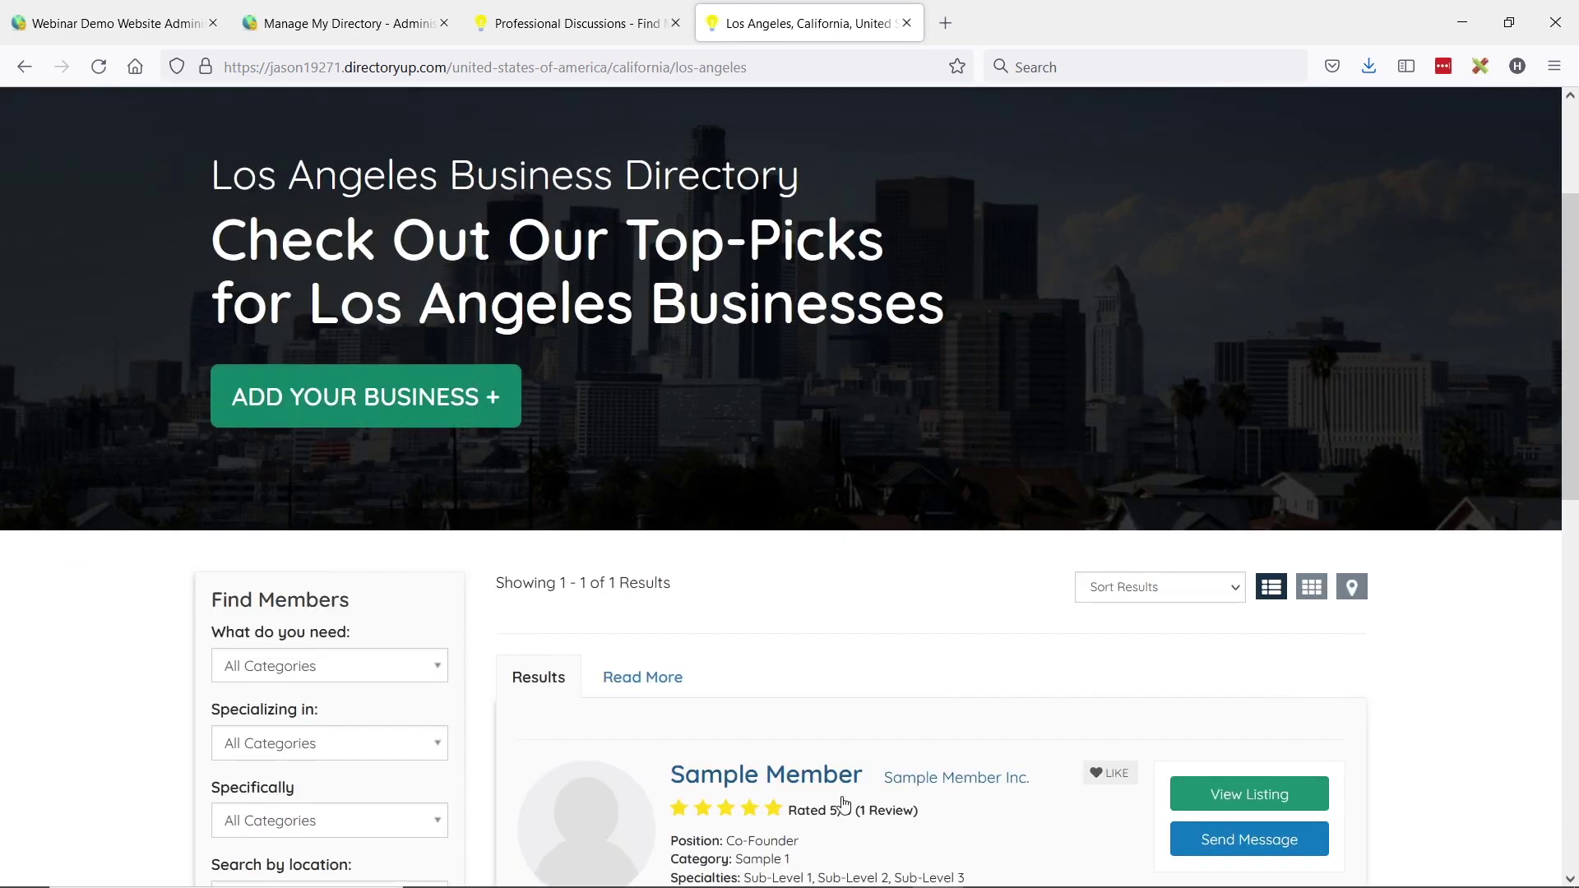
left_click(755, 777)
scroll(778, 507, "up", 3)
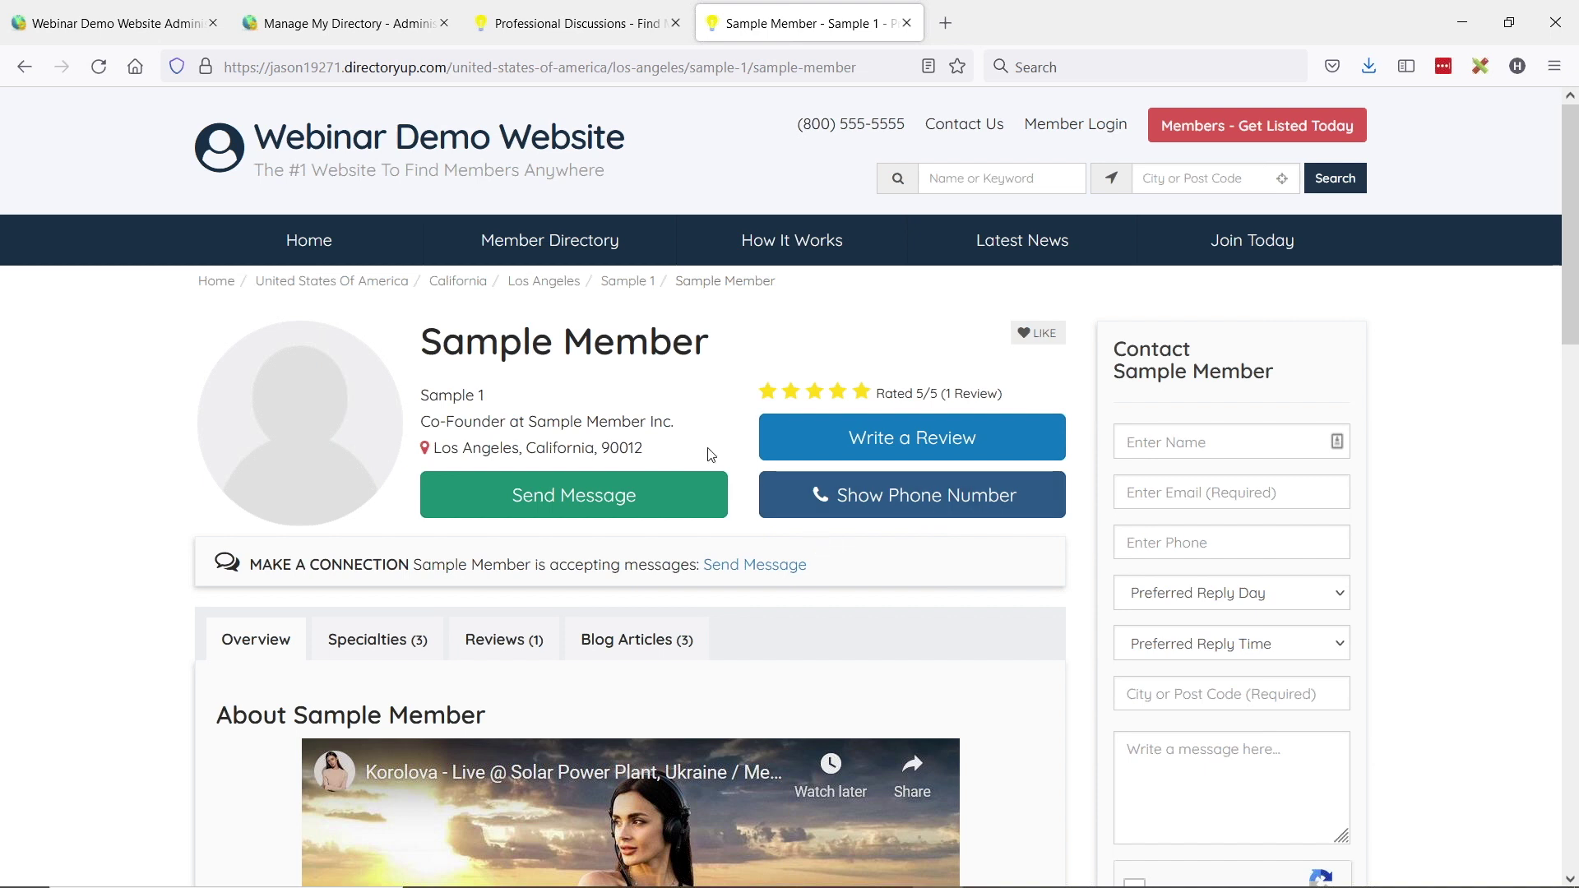
left_click(547, 286)
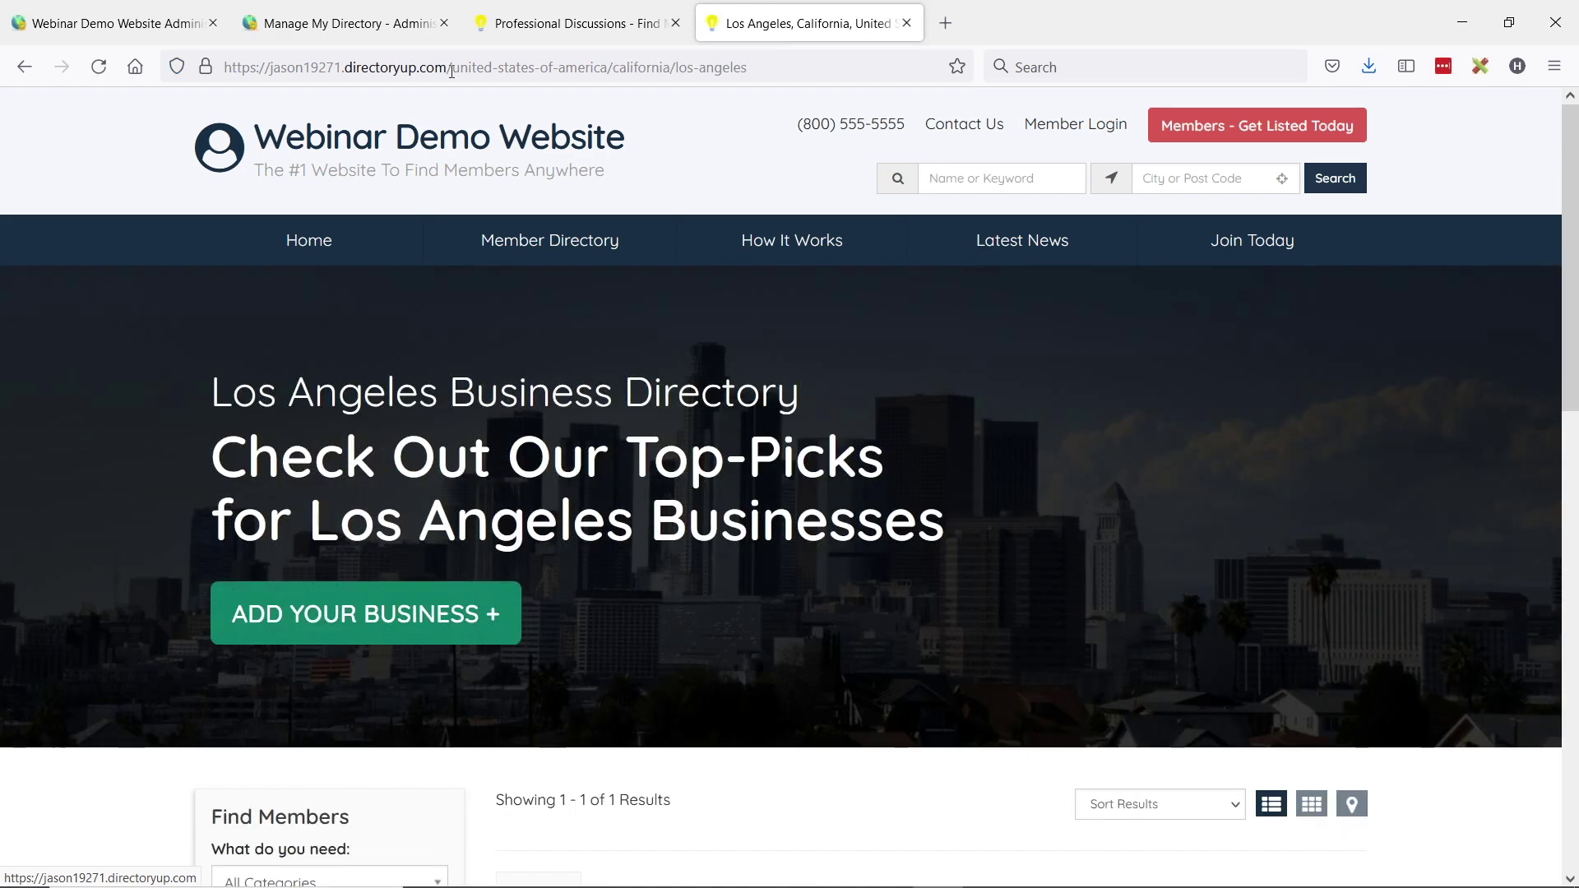
- Select the full Los Angeles location path in the address bar and return to the website admin
left_click_drag(449, 68, 895, 67)
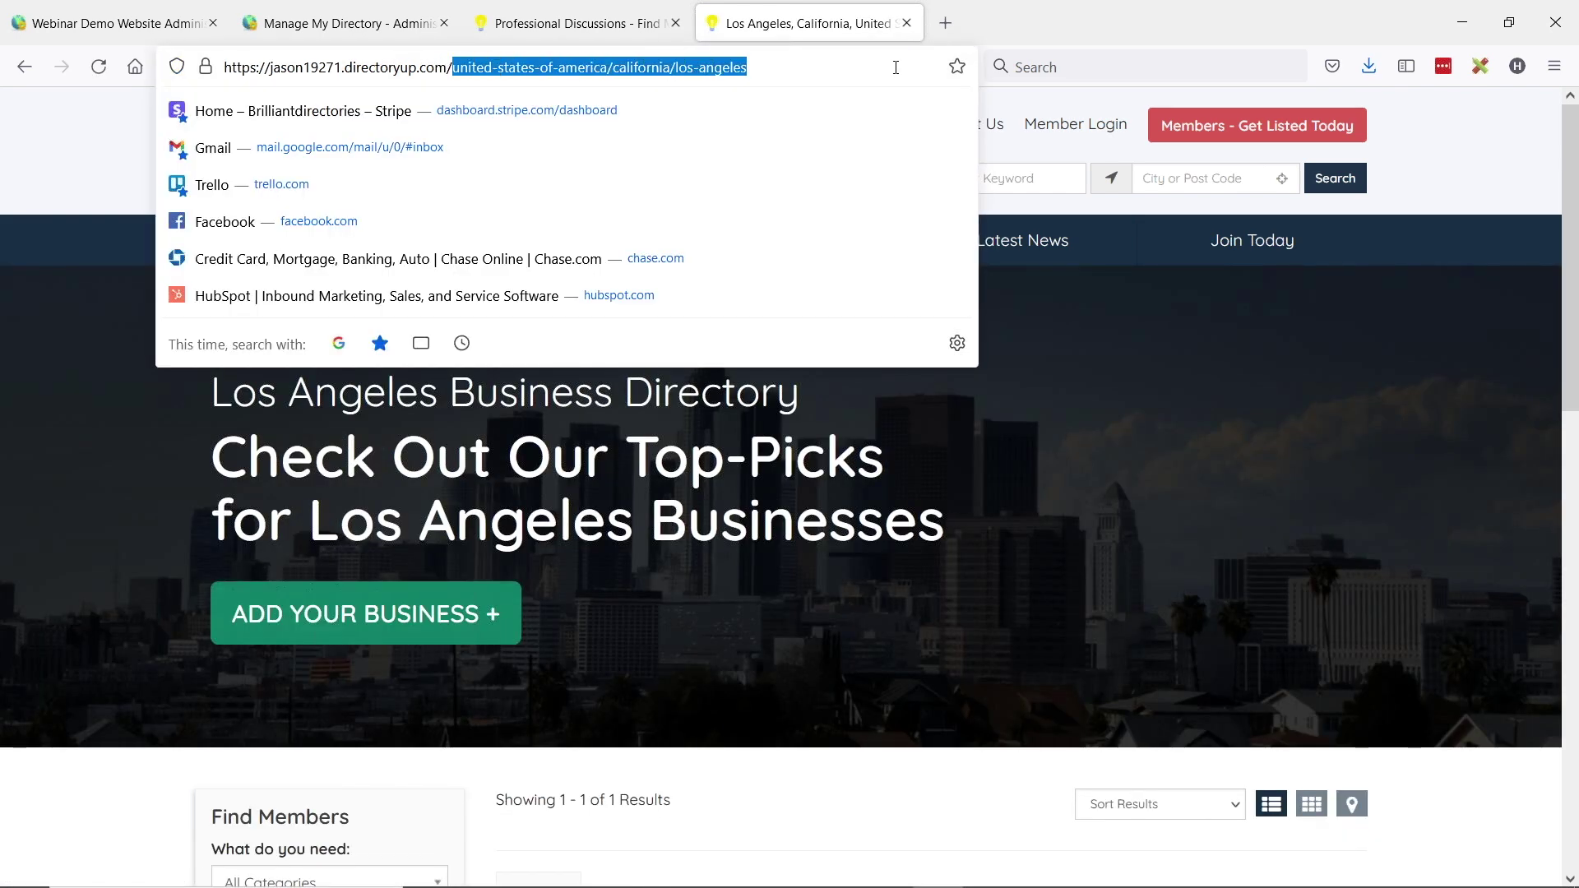
left_click(679, 69)
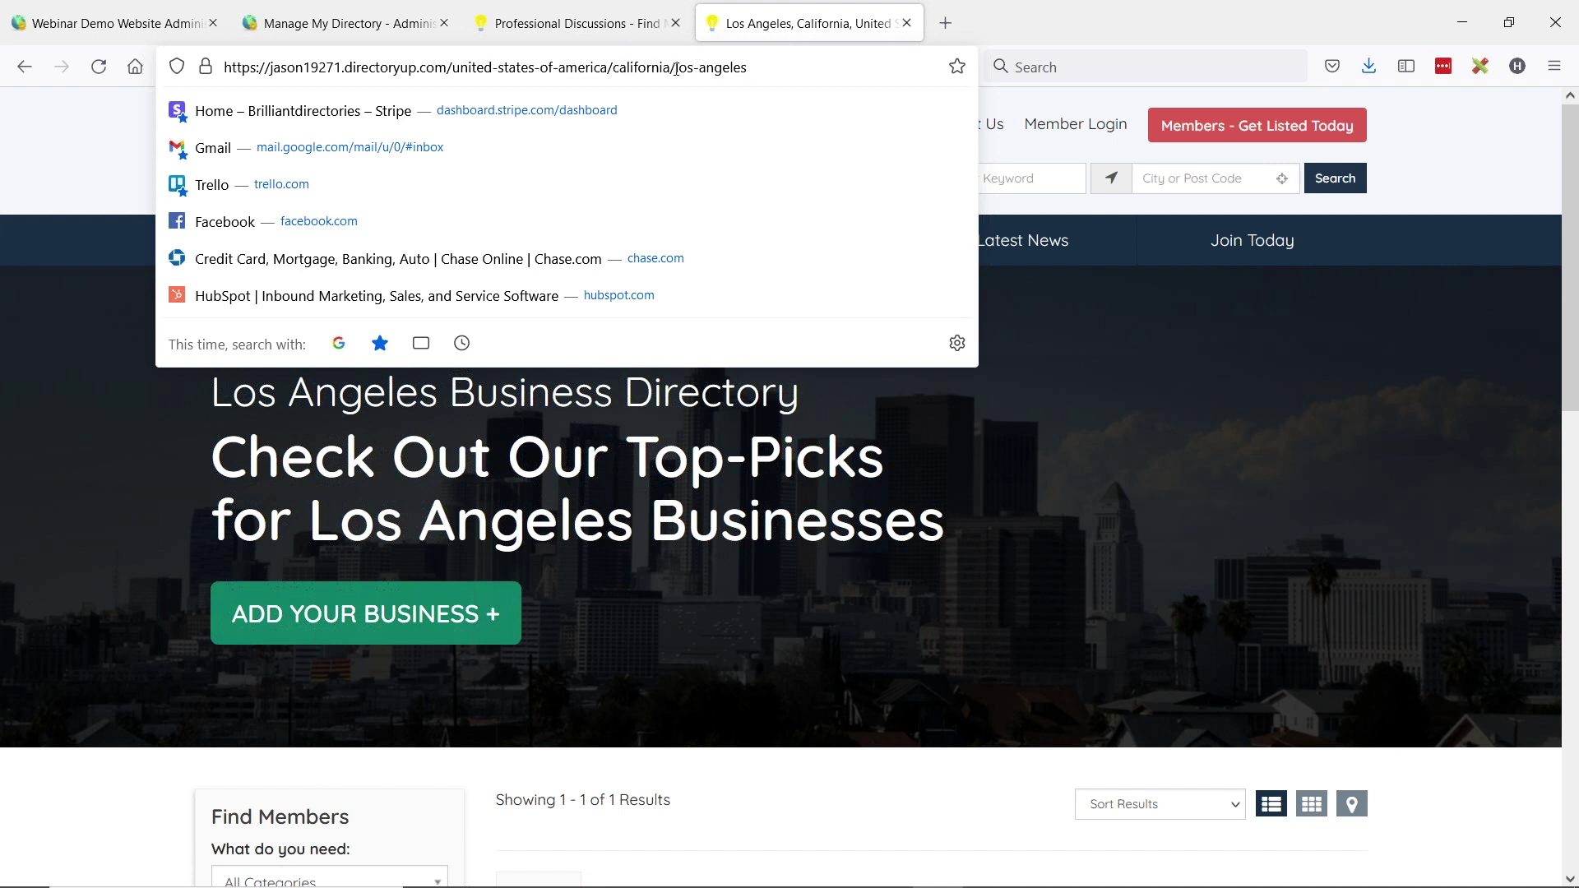
key("shift+Right")
key("shift+Right")
key("shift+Right")
key("shift+Right")
key("shift+Right")
key("shift+Right")
key("shift+Right")
key("shift+Right")
key("shift+Right")
key("shift+Right")
key("shift+Right")
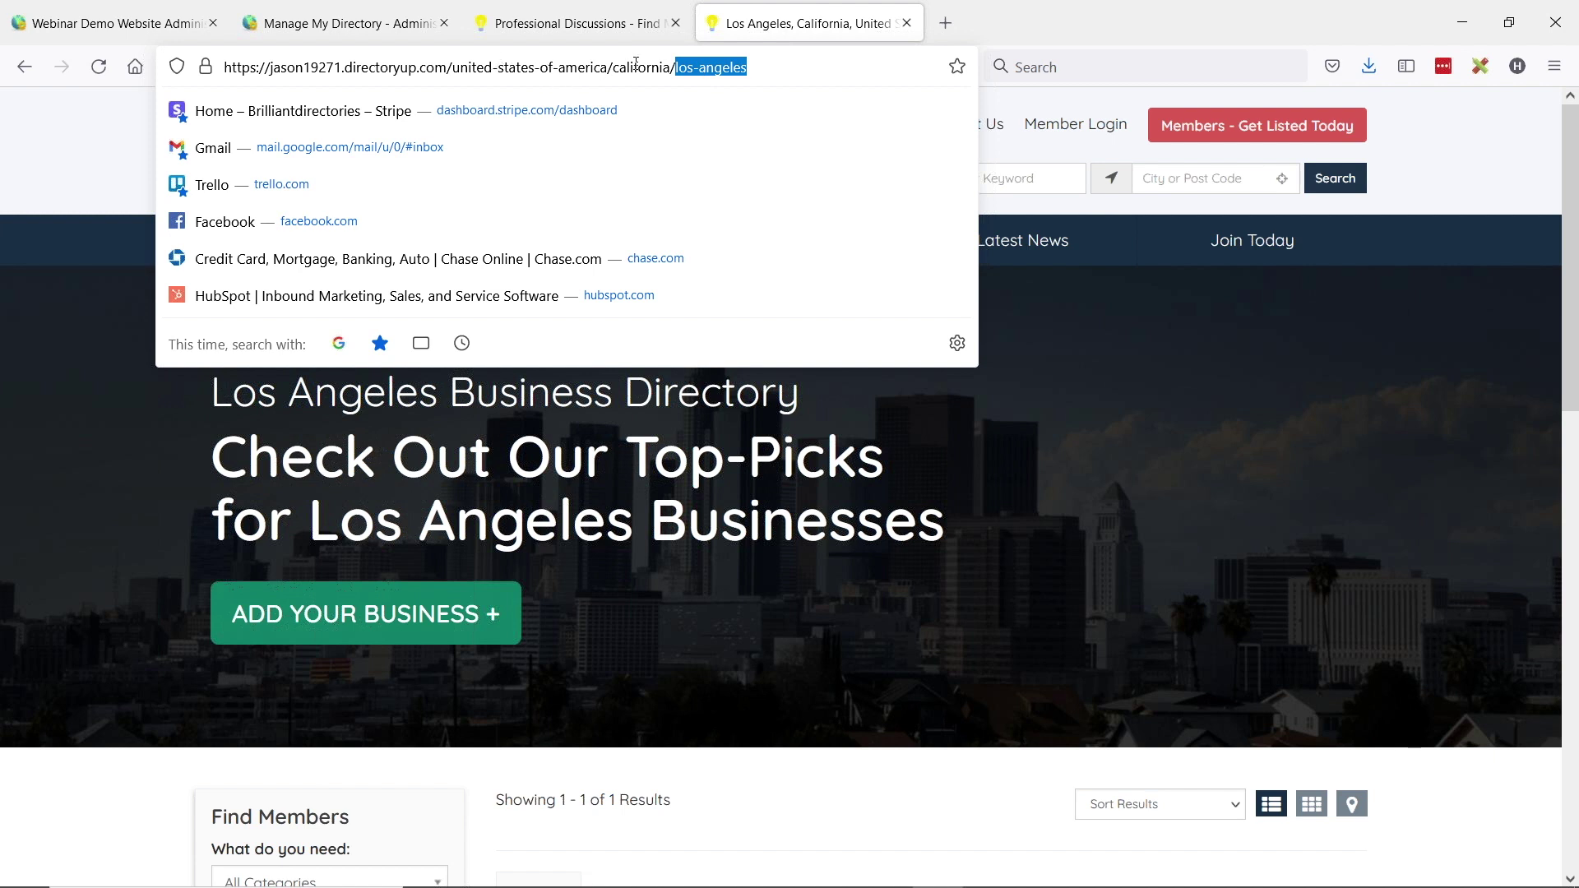
left_click(706, 66)
left_click_drag(456, 67, 792, 67)
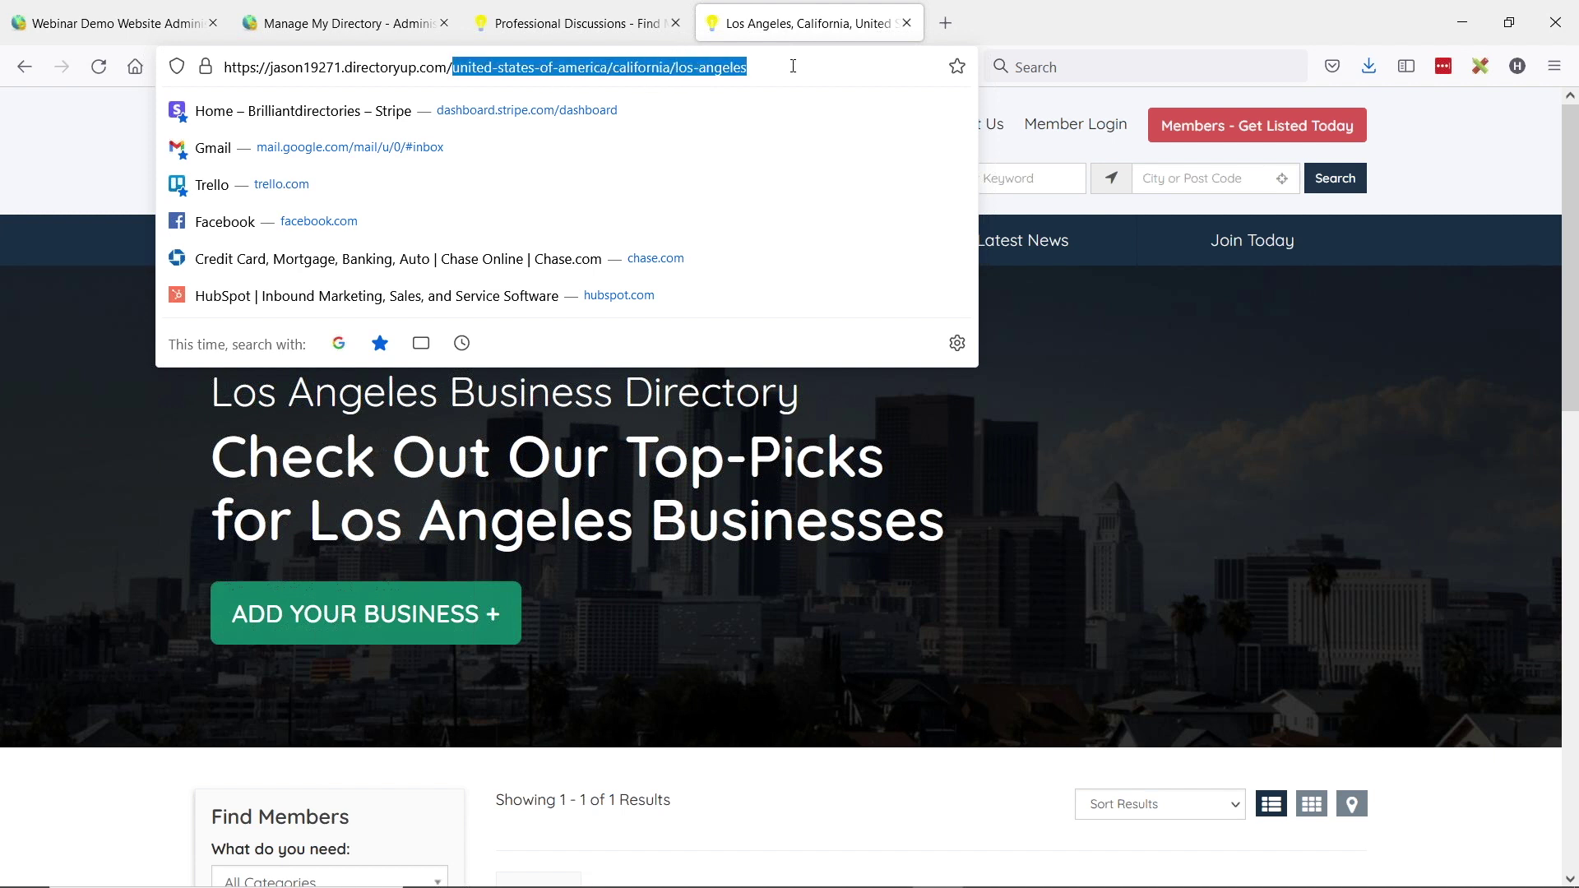
left_click(181, 32)
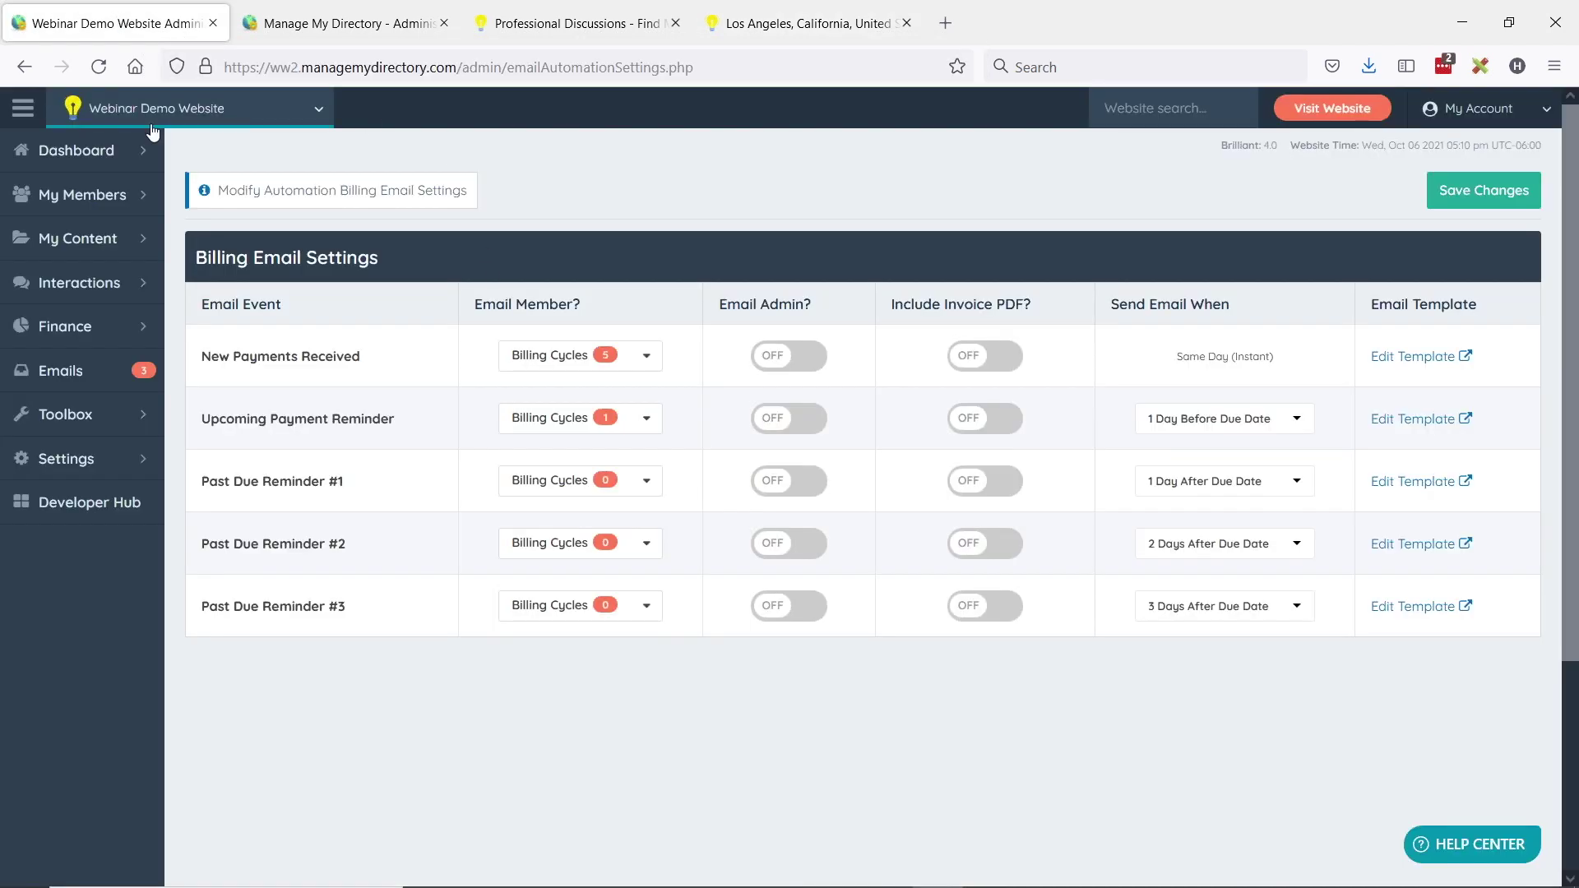
- Start a new web page and paste the Los Angeles location path as its URL
left_click(68, 154)
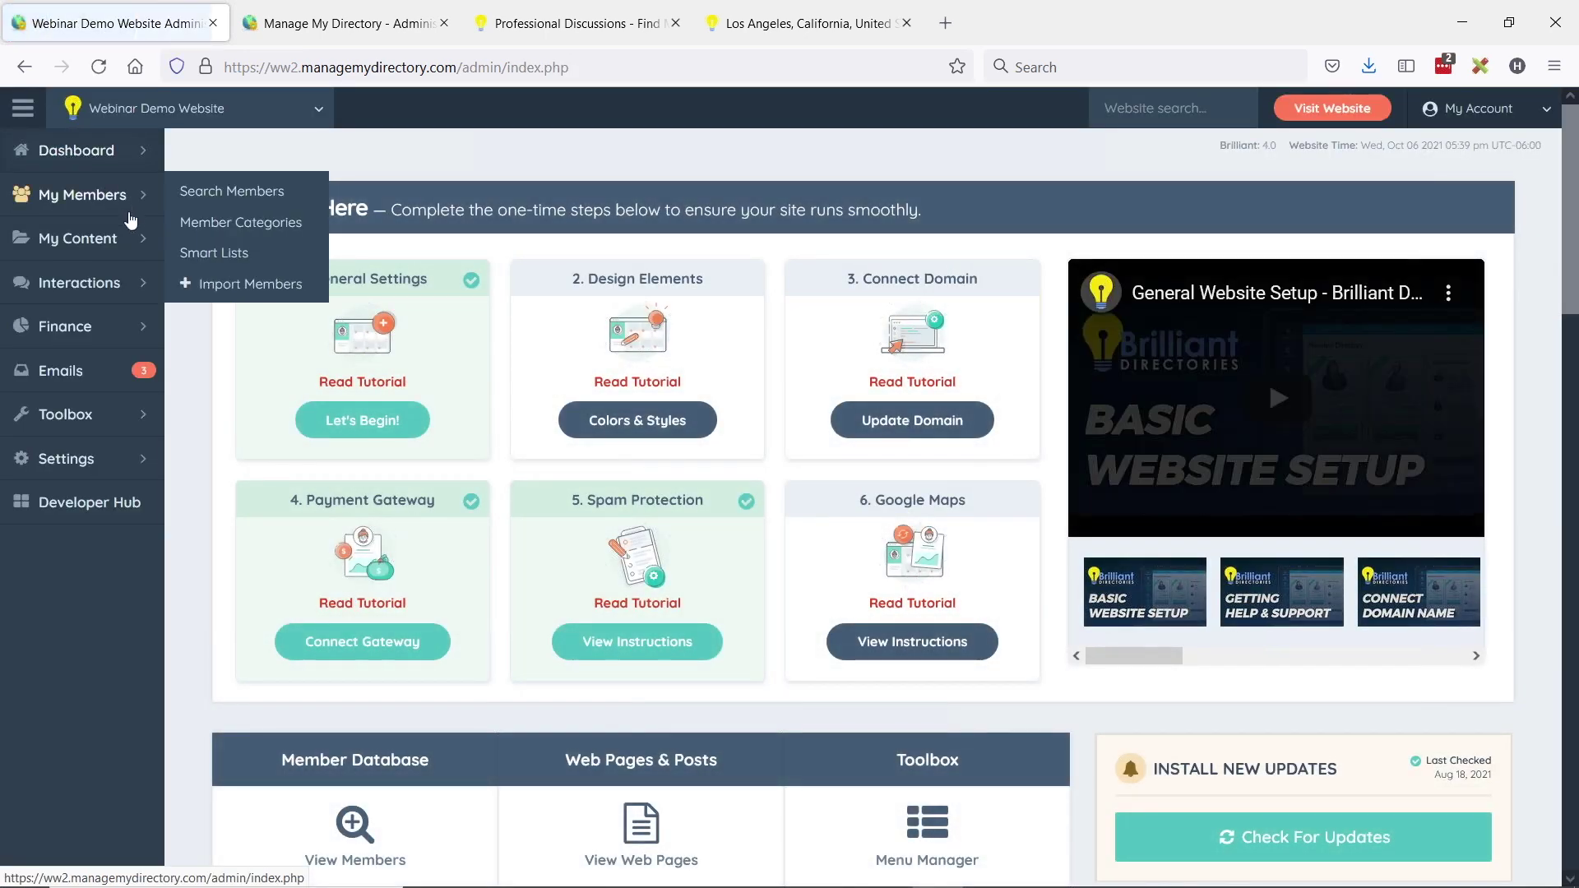
left_click(74, 239)
left_click(79, 284)
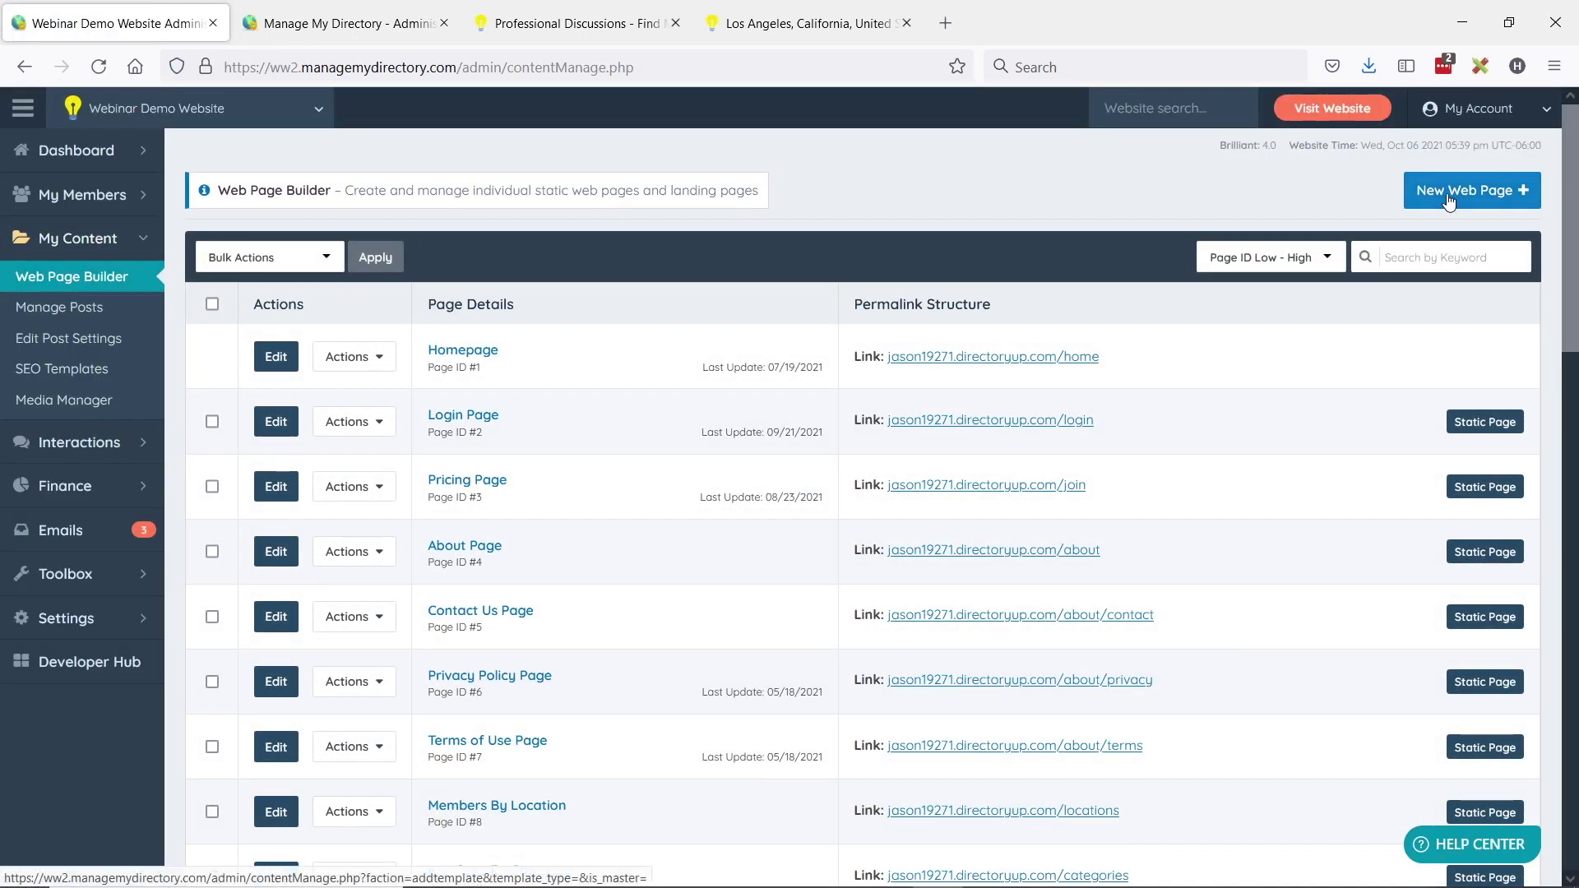
left_click(1476, 206)
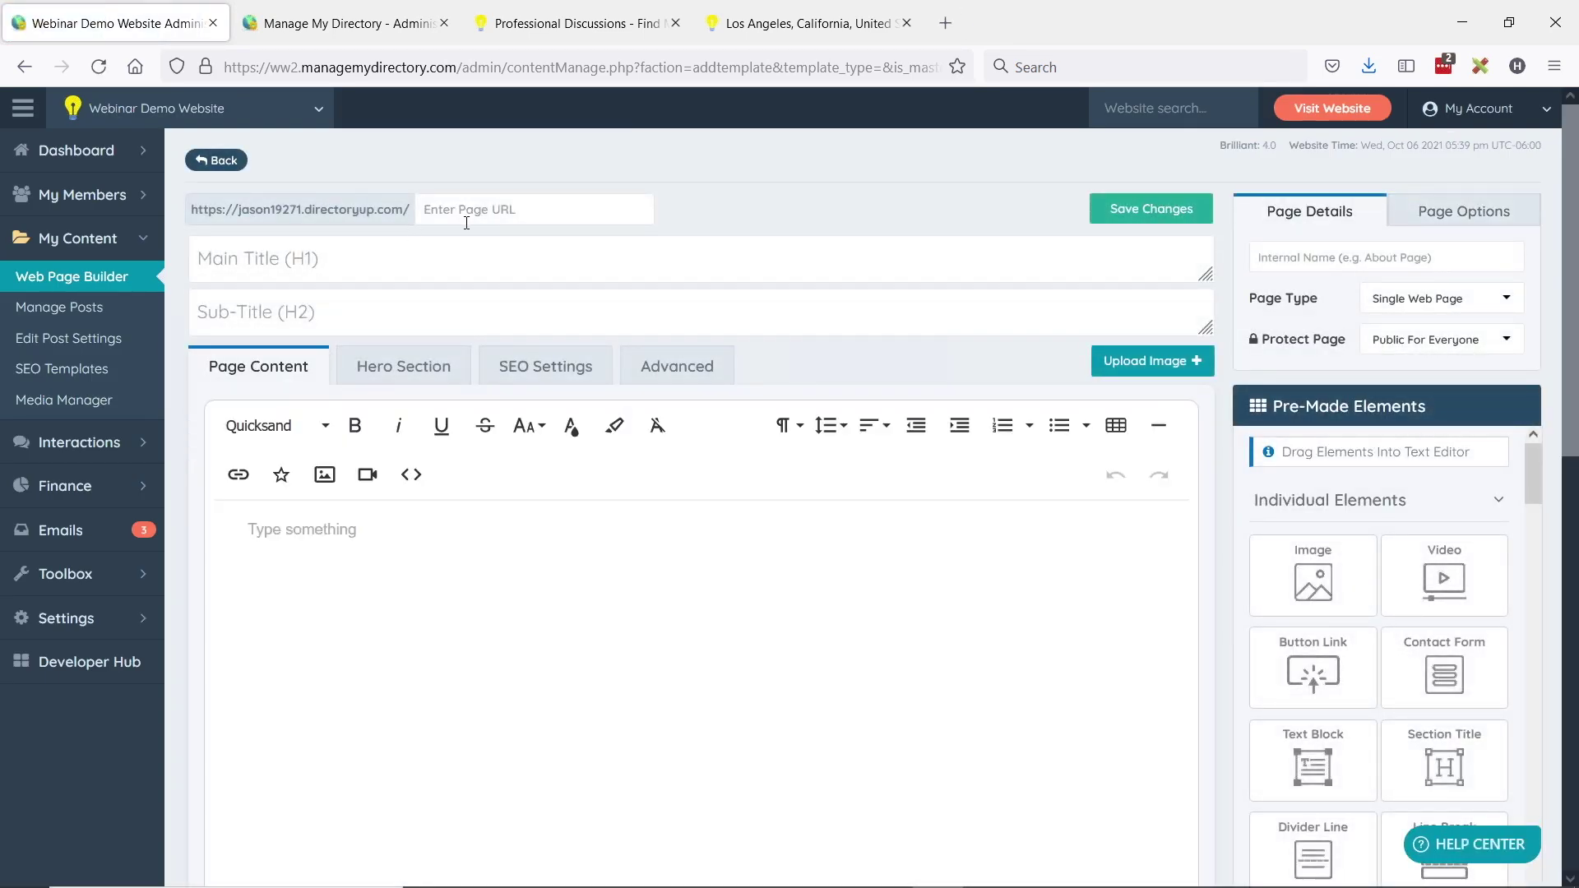
left_click(469, 216)
key("ctrl+v")
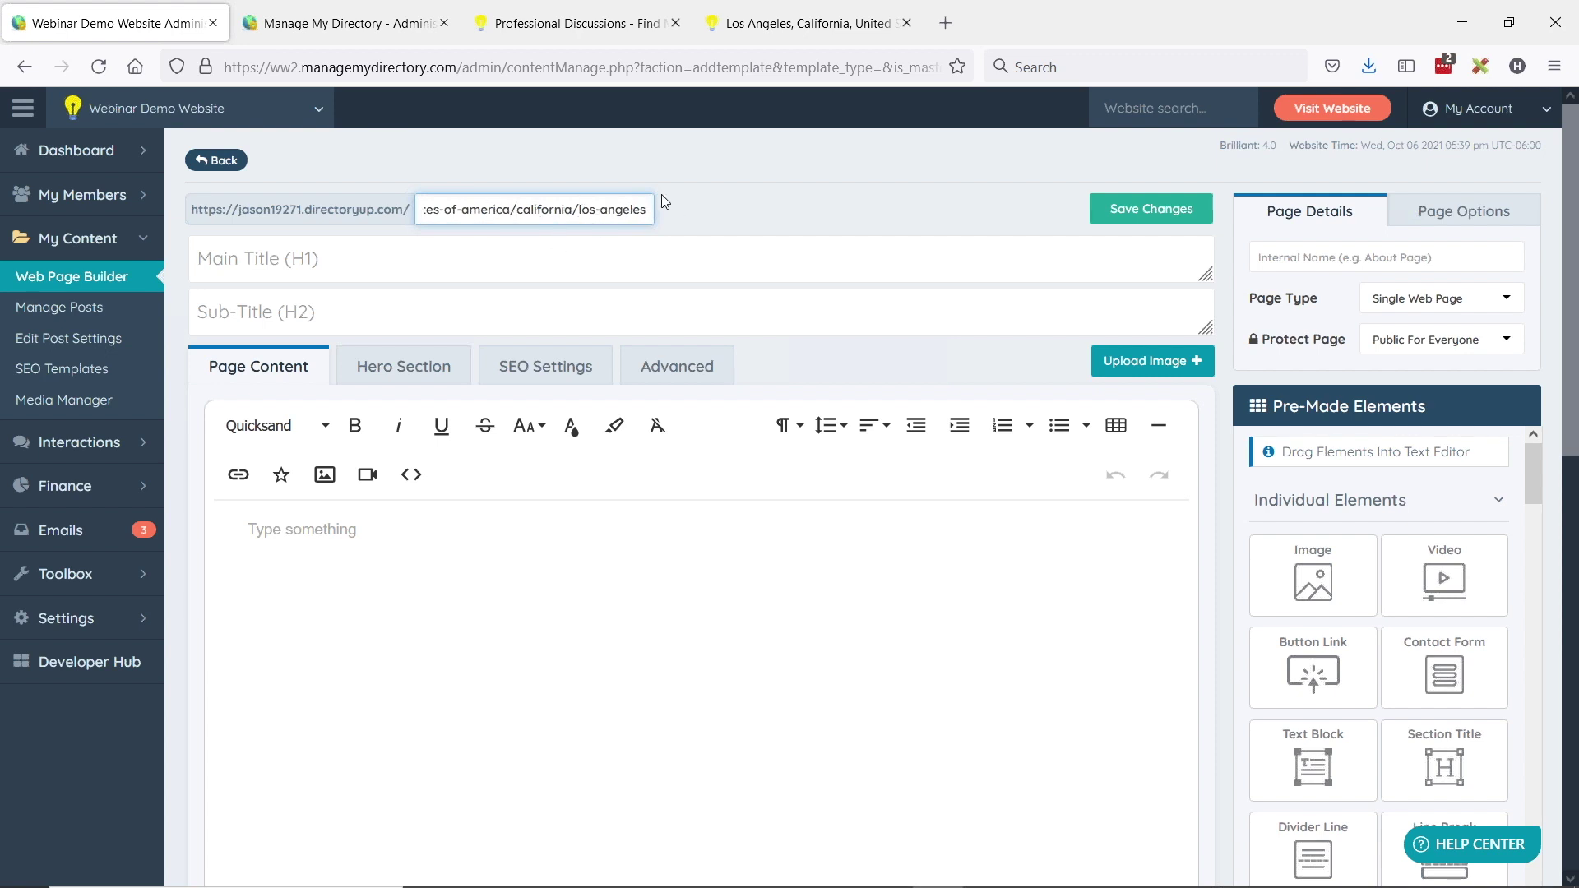
- Name the page 'Los Angeles City Page' and set its type to Member Search Results
left_click(1301, 254)
type("Los")
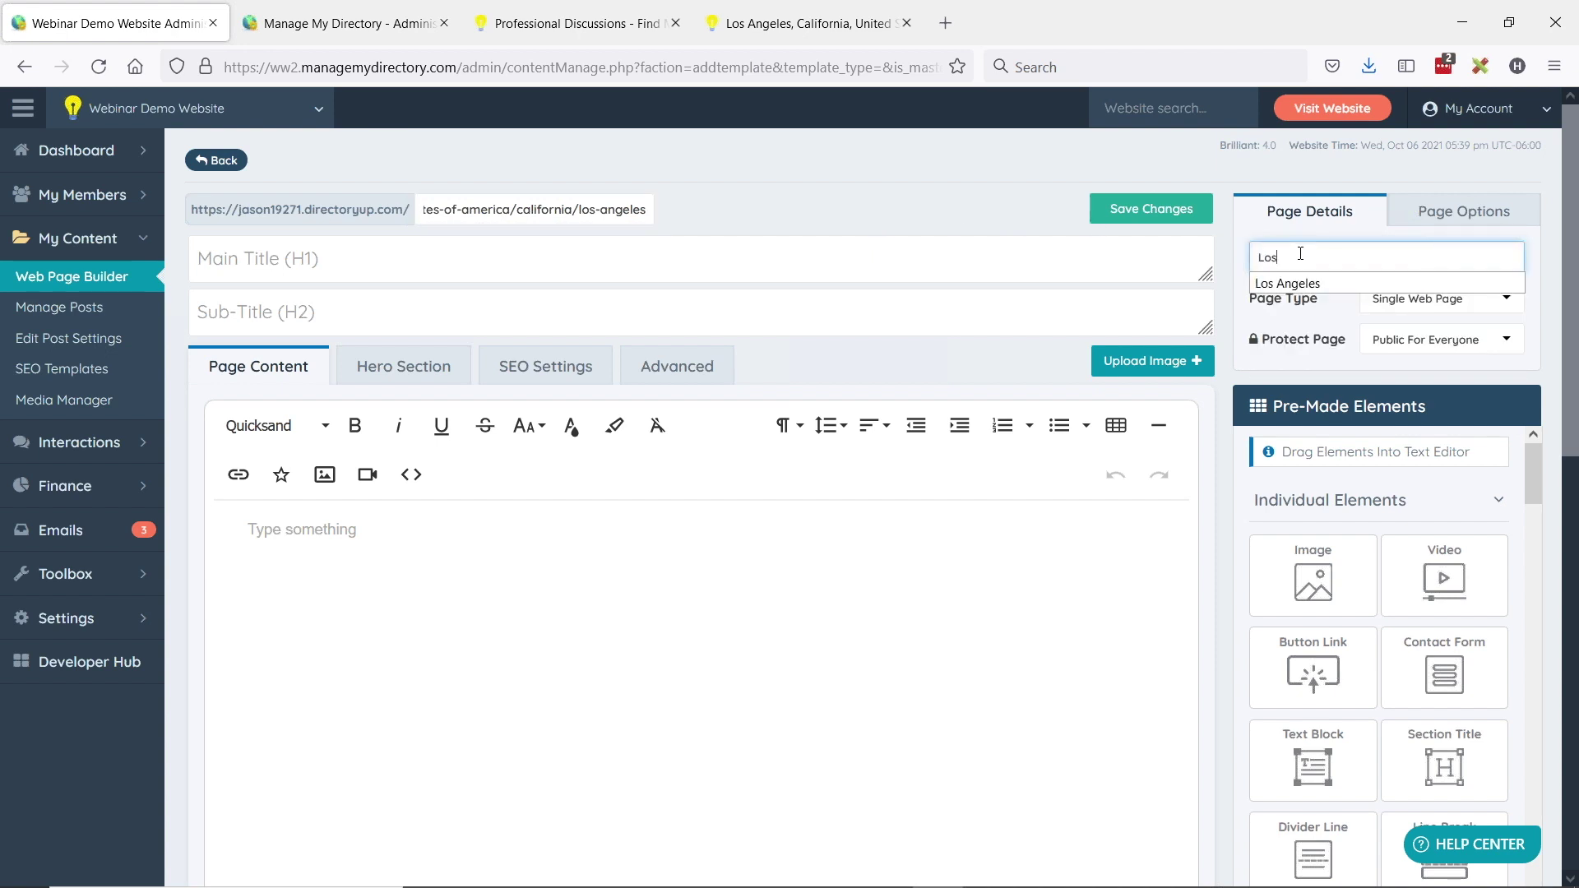
type(" Angeles City Page")
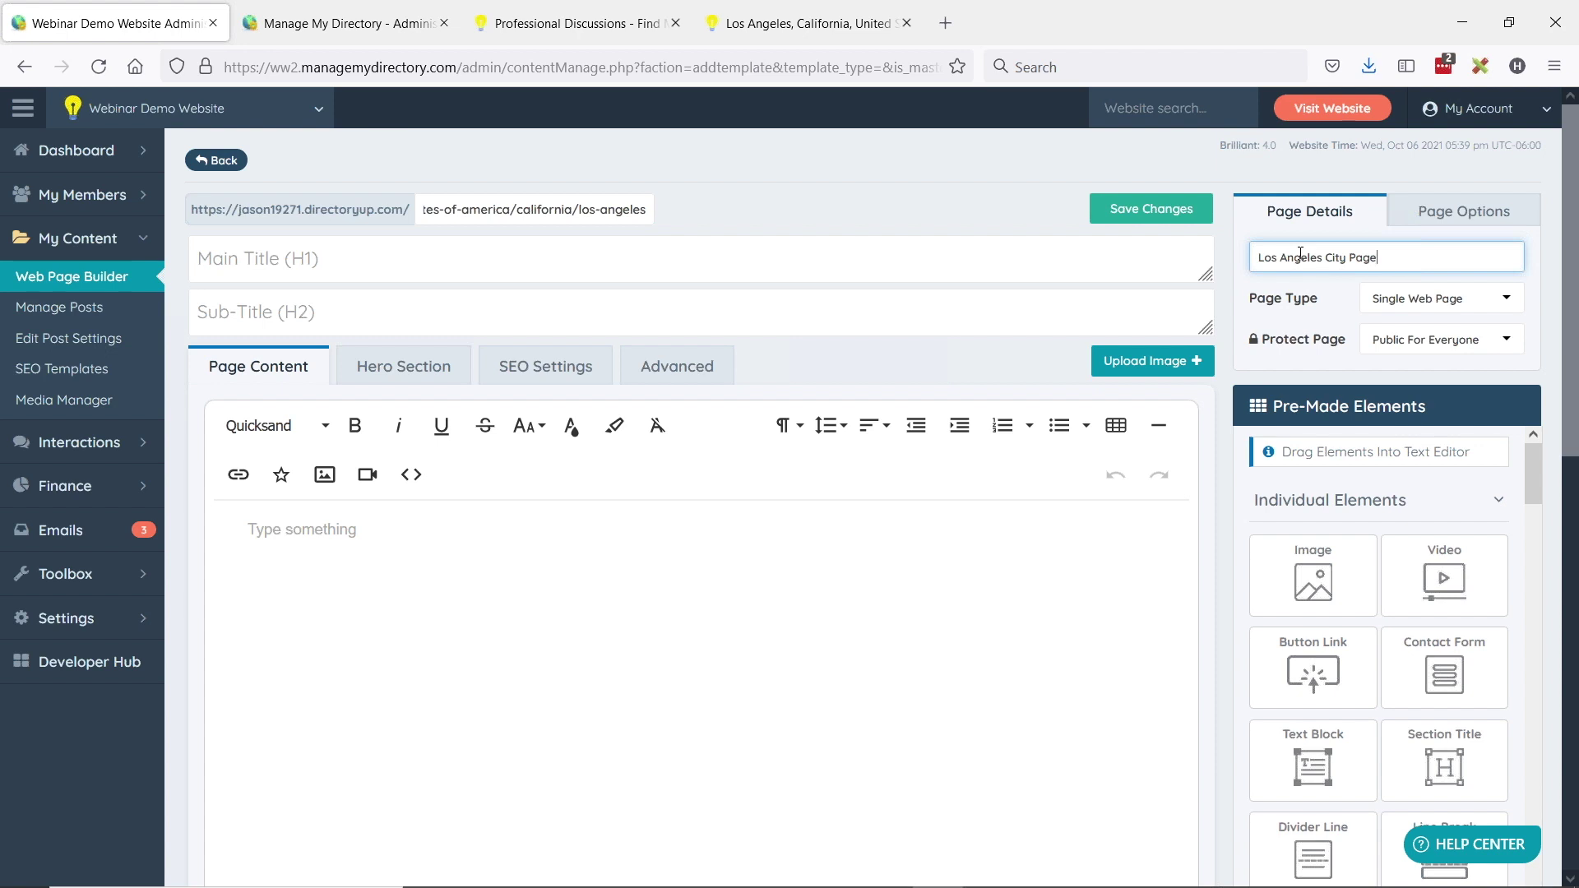
left_click(1438, 309)
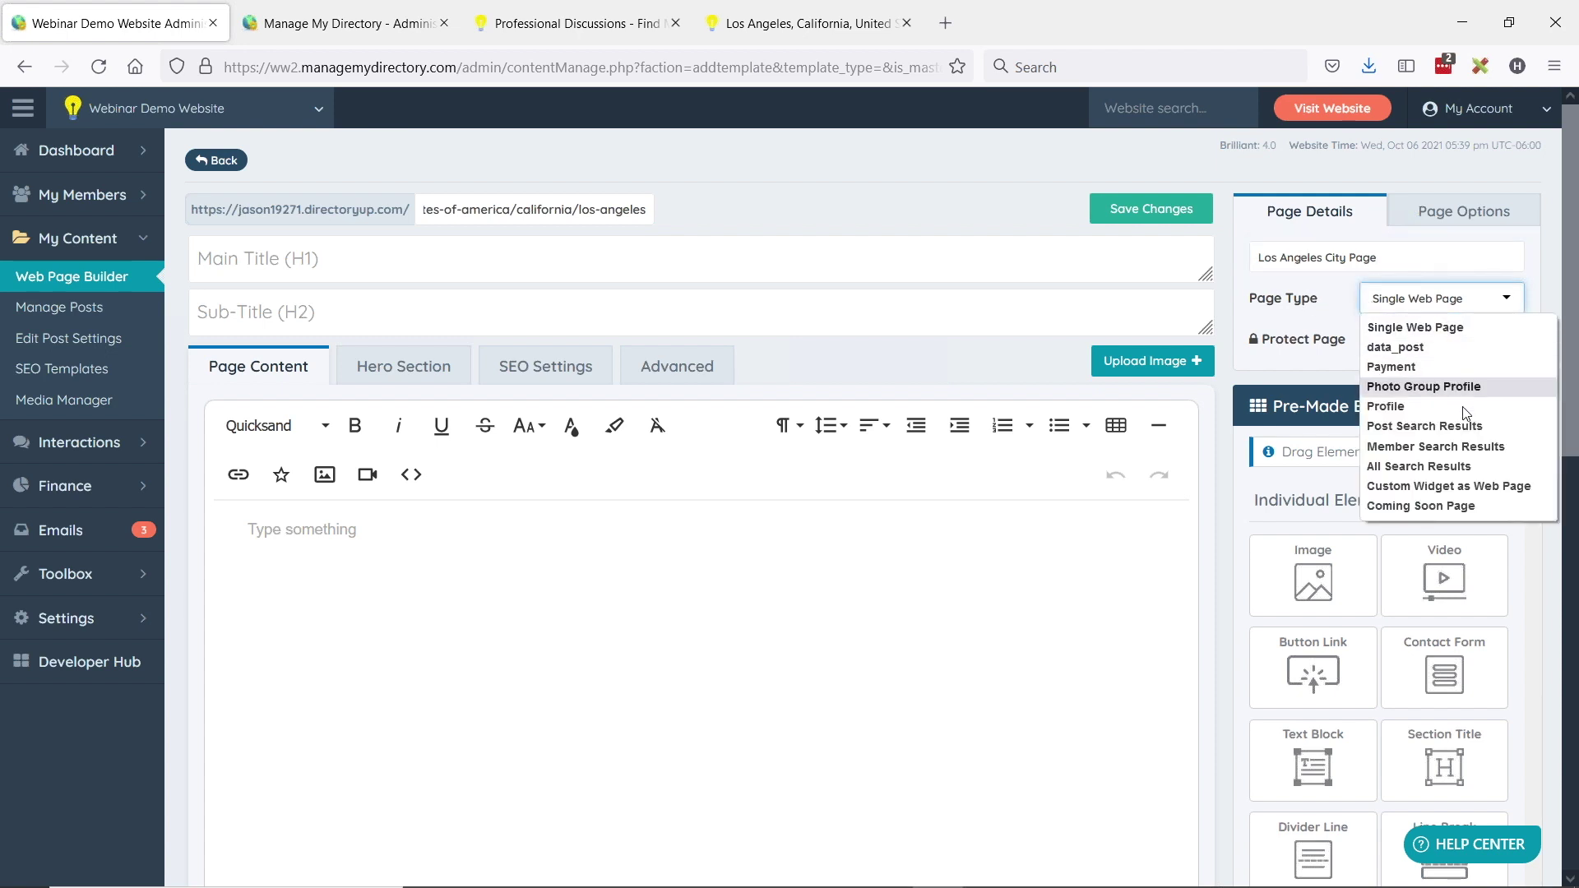
left_click(1439, 455)
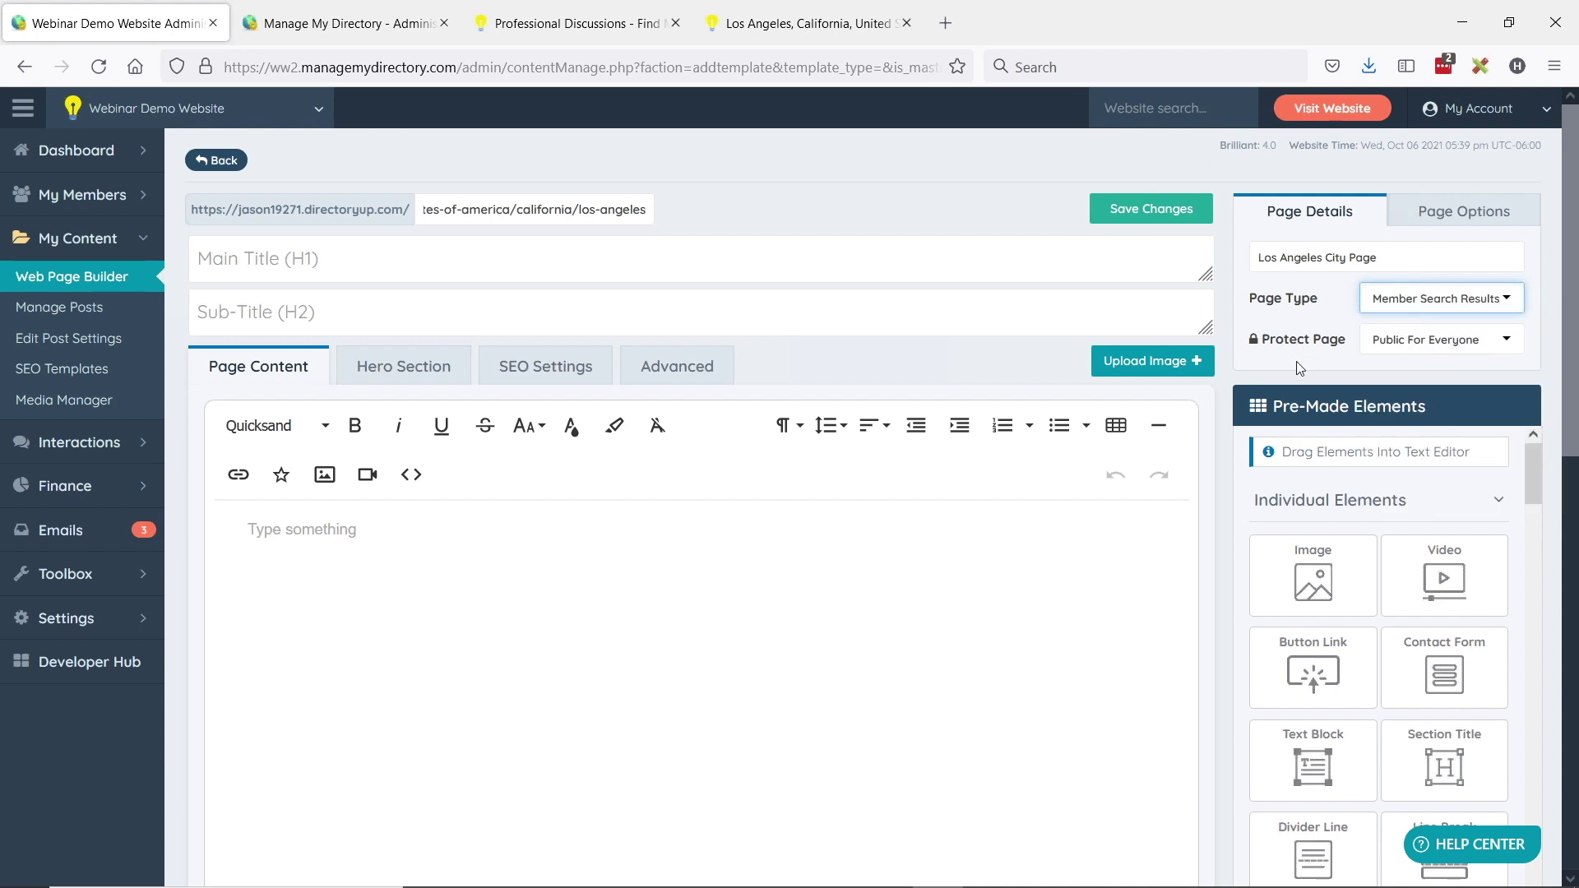
- Review the united-states-of-america/california/los-angeles URL slug of the new page
left_click(487, 207)
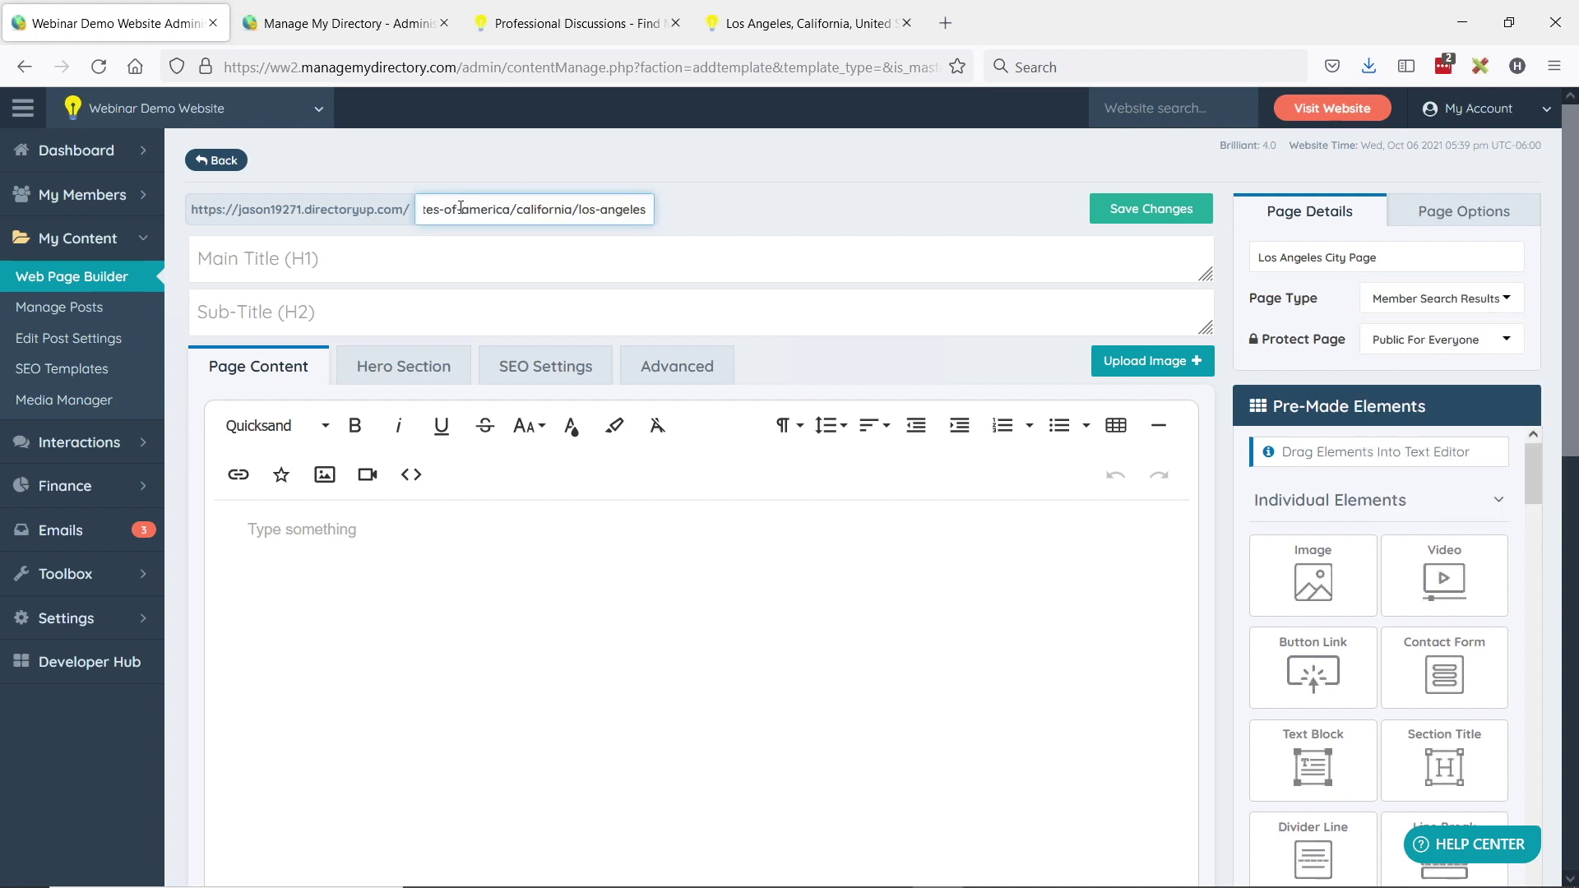
left_click_drag(538, 204, 306, 210)
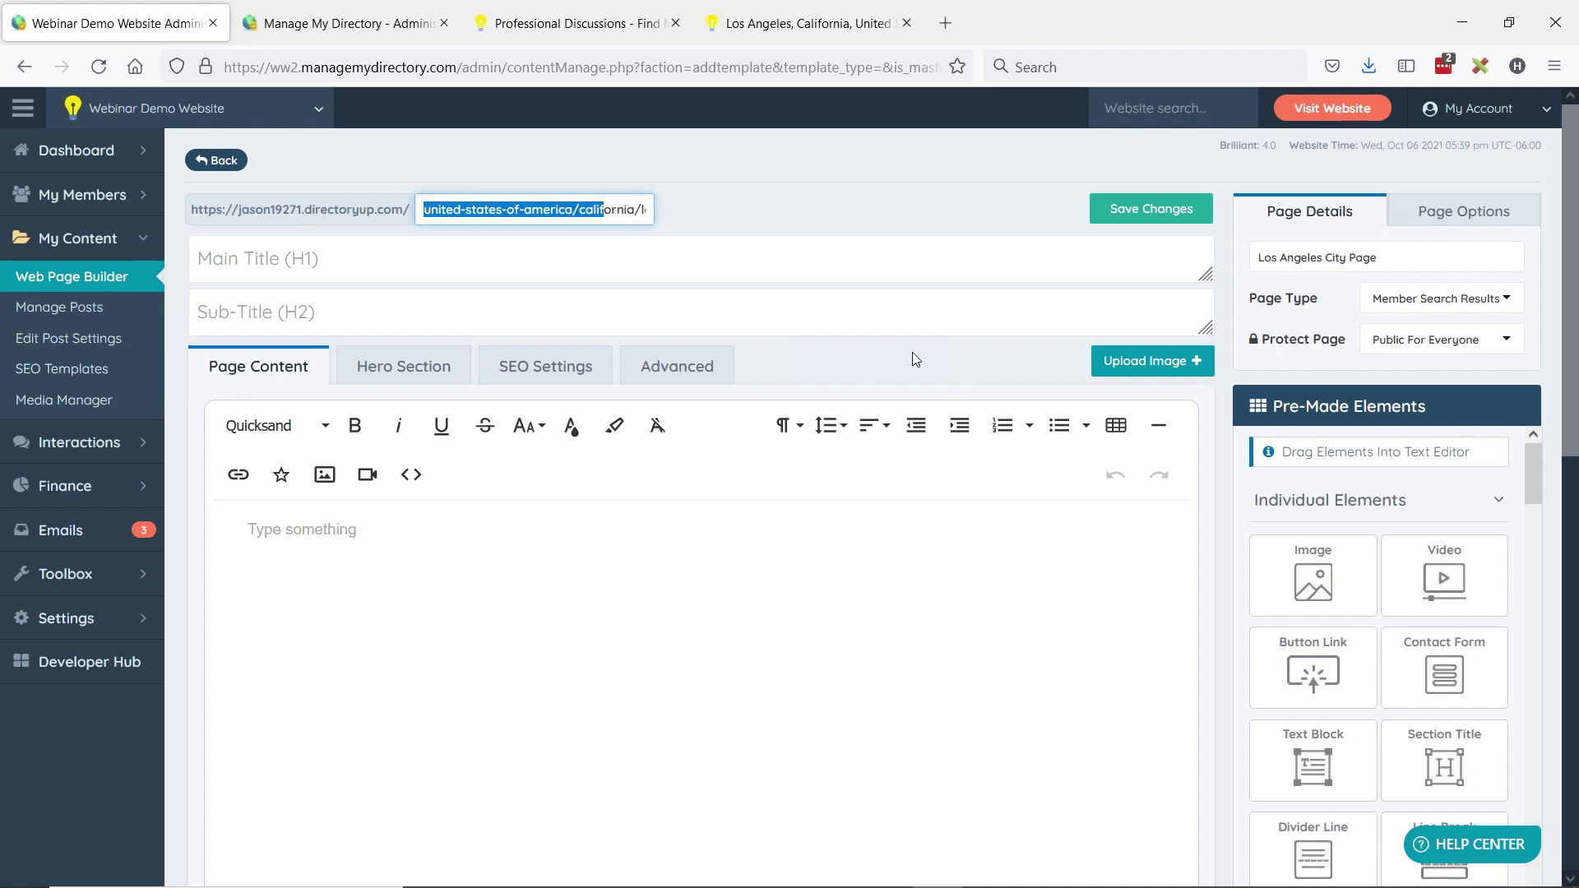
left_click(1354, 257)
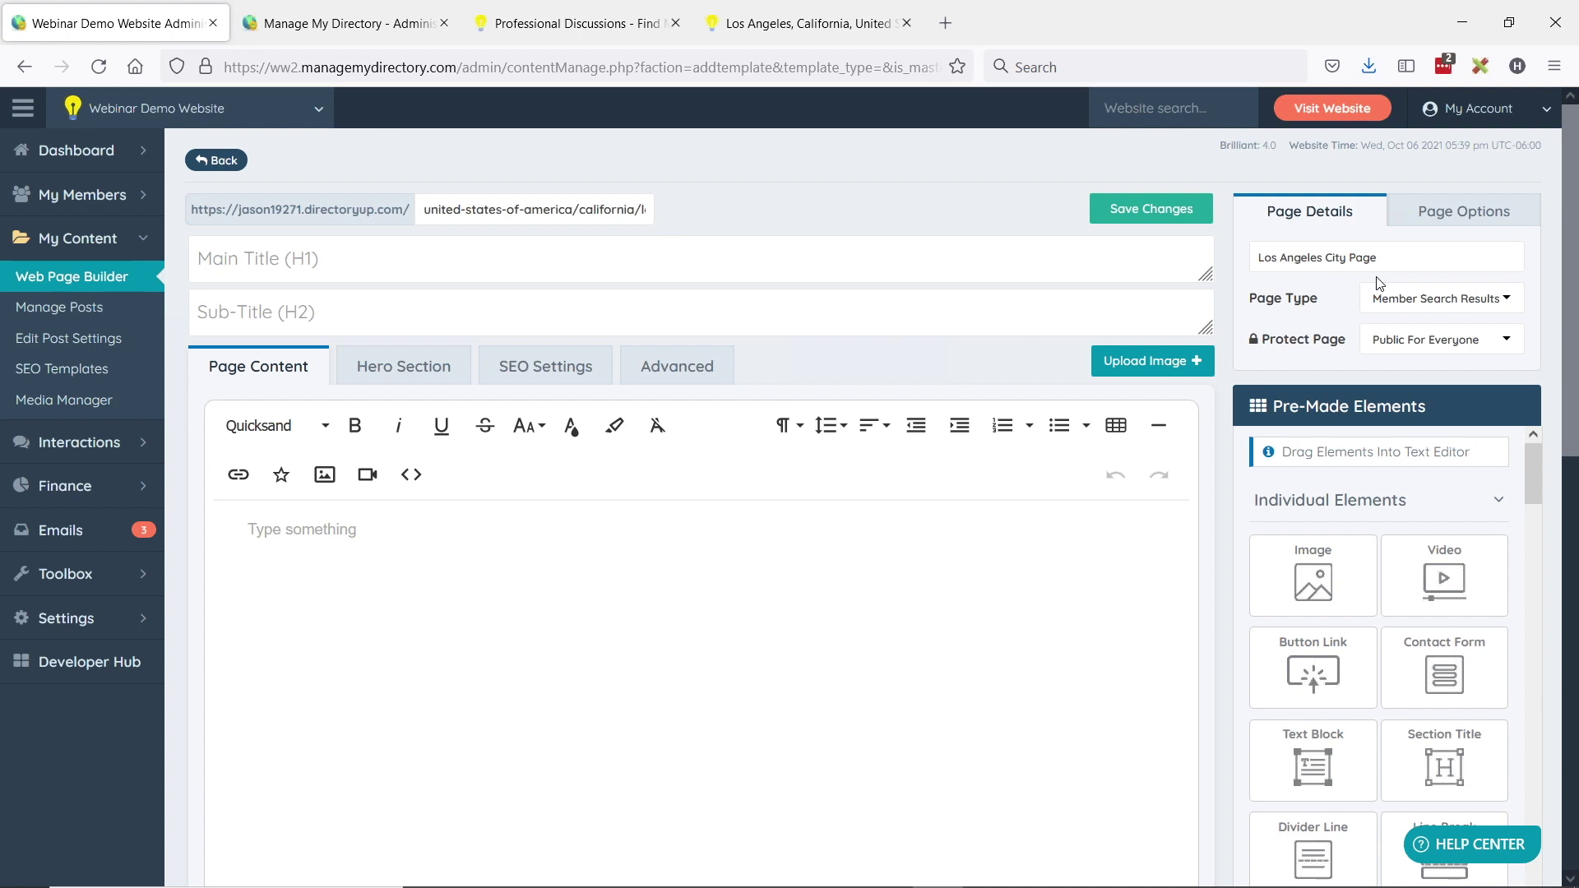
left_click(37, 280)
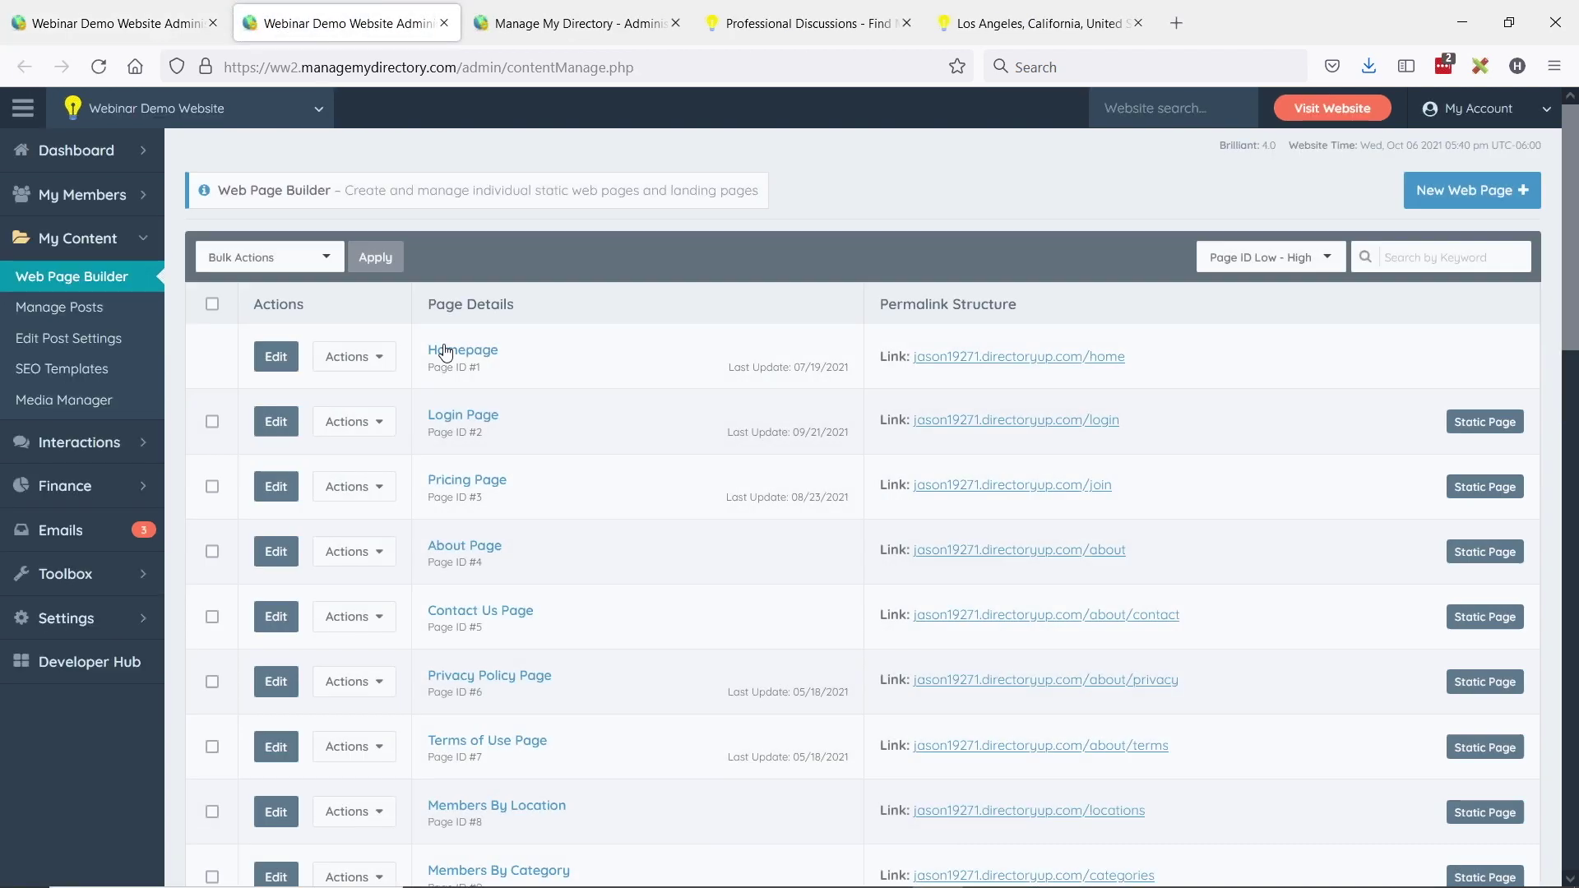
- Search the page list for 'los an' and edit the first Los Angeles page
scroll(493, 409, "down", 10)
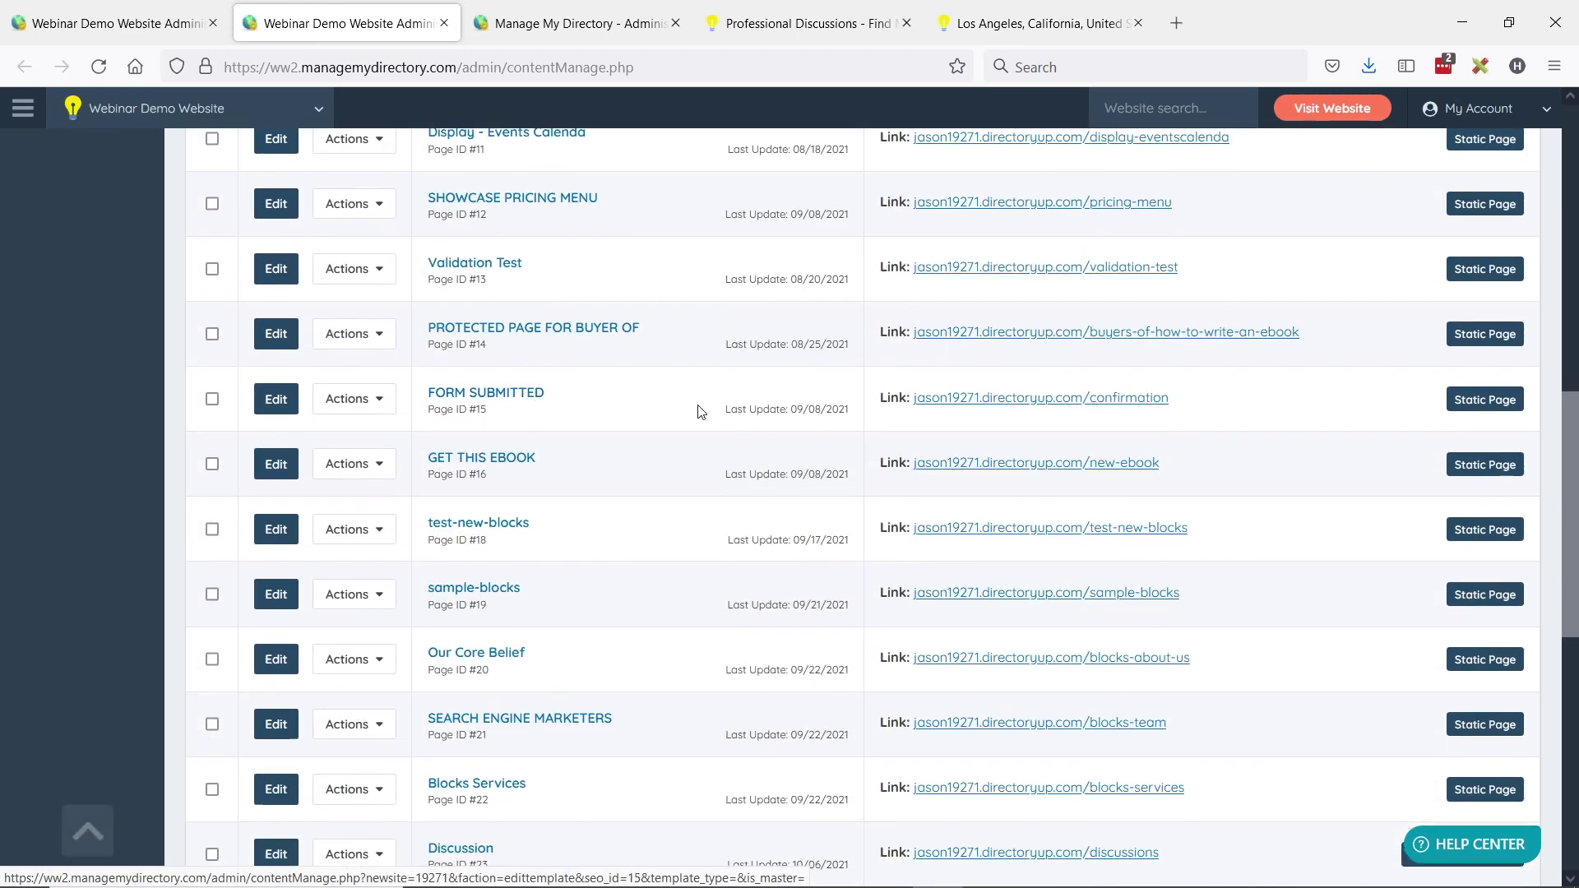
scroll(699, 411, "up", 10)
left_click(1458, 258)
type("los an")
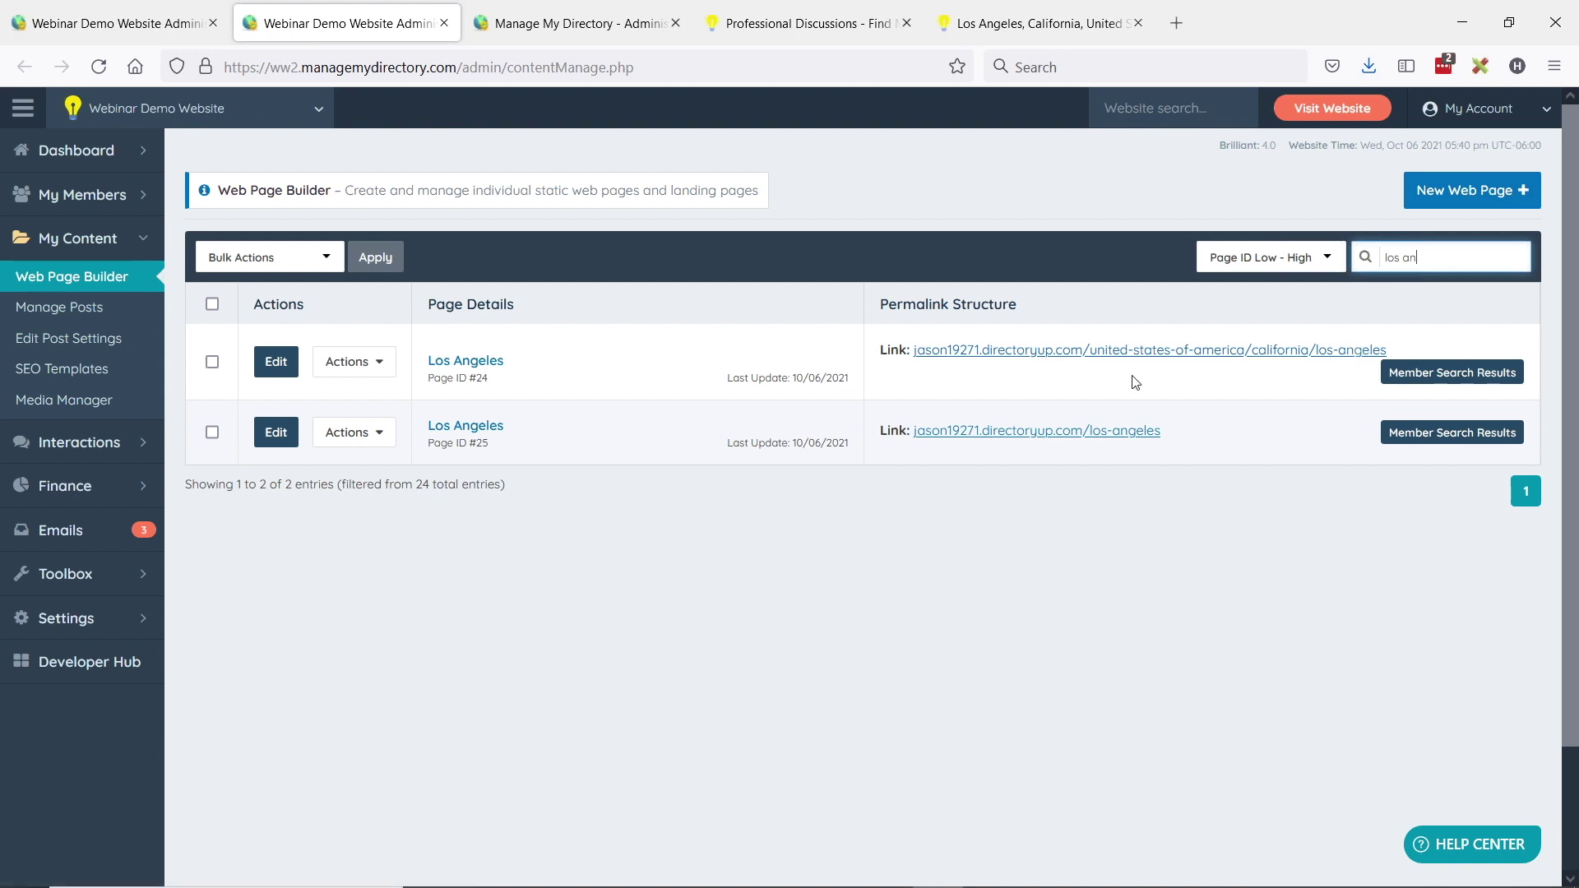
left_click(278, 363)
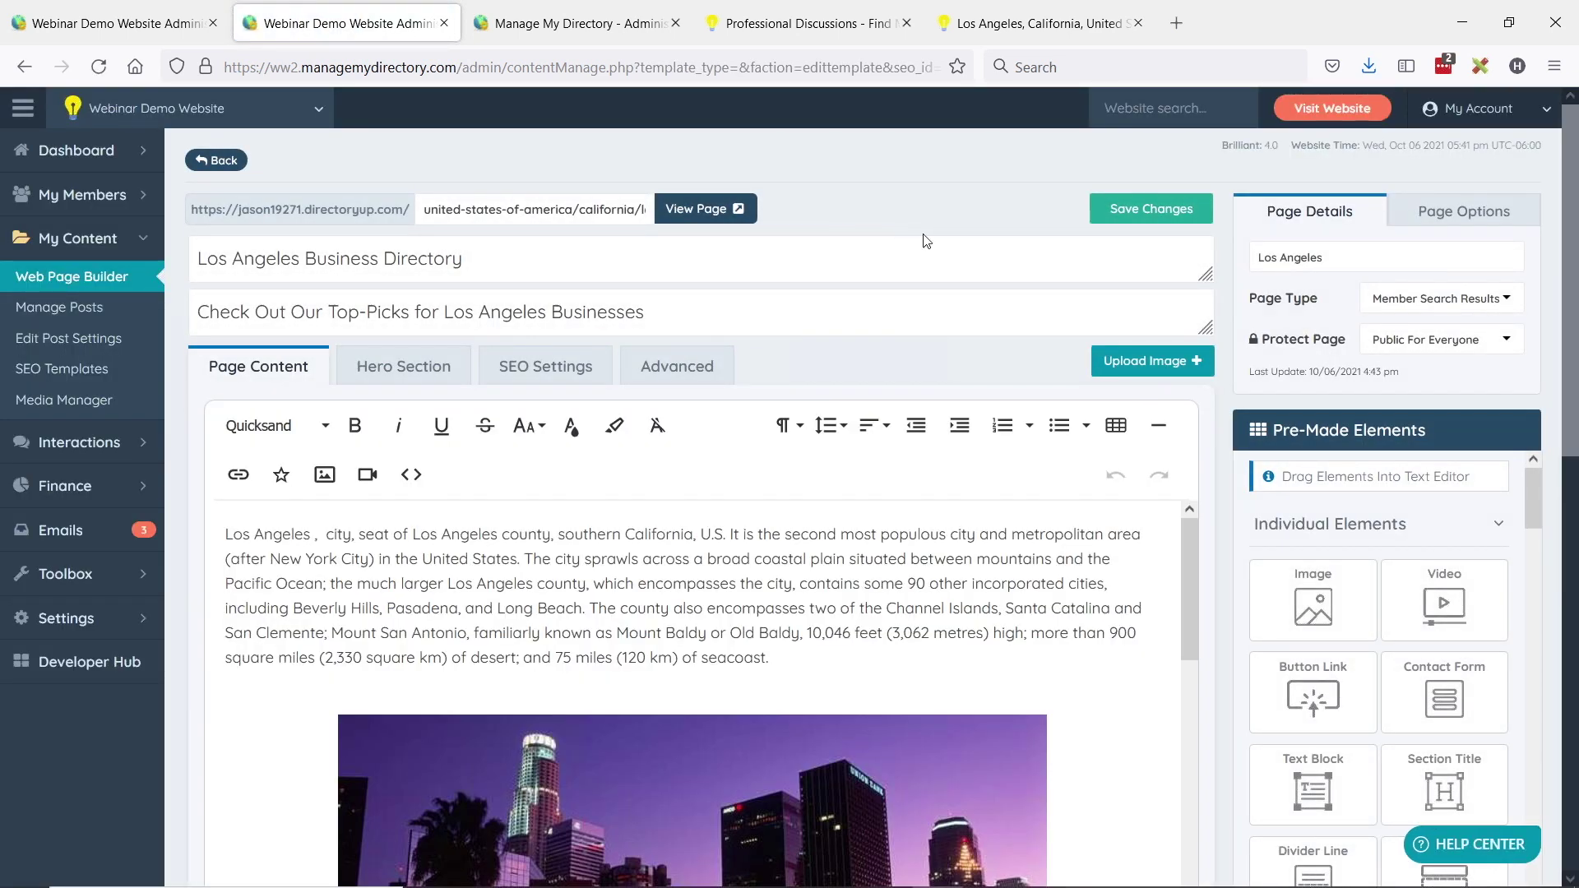
left_click_drag(424, 212, 678, 197)
left_click(607, 218)
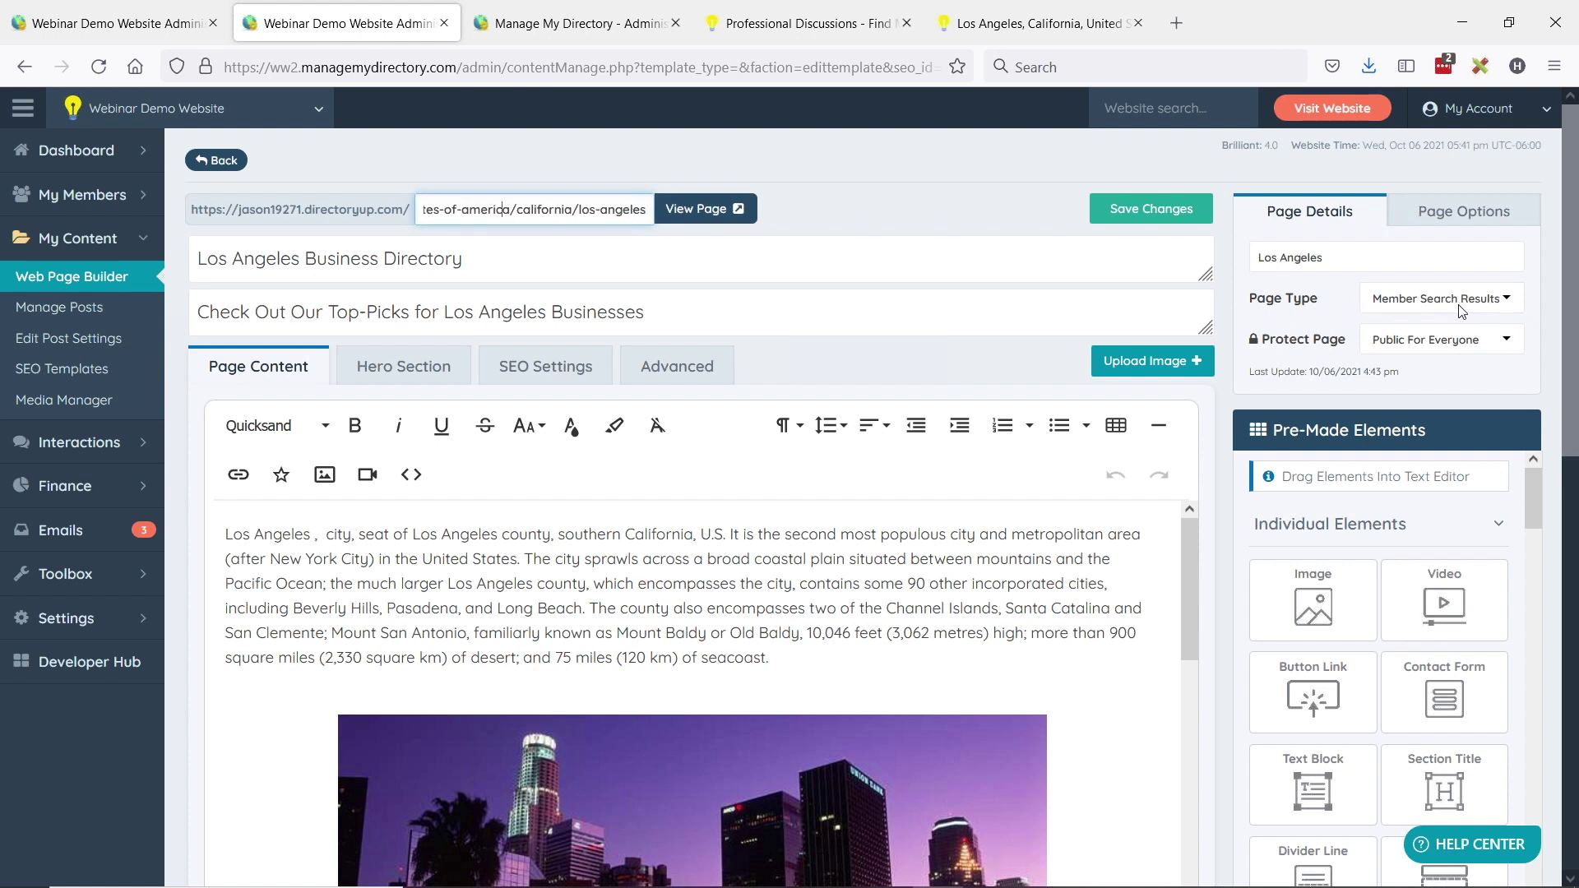
scroll(1346, 293, "down", 3)
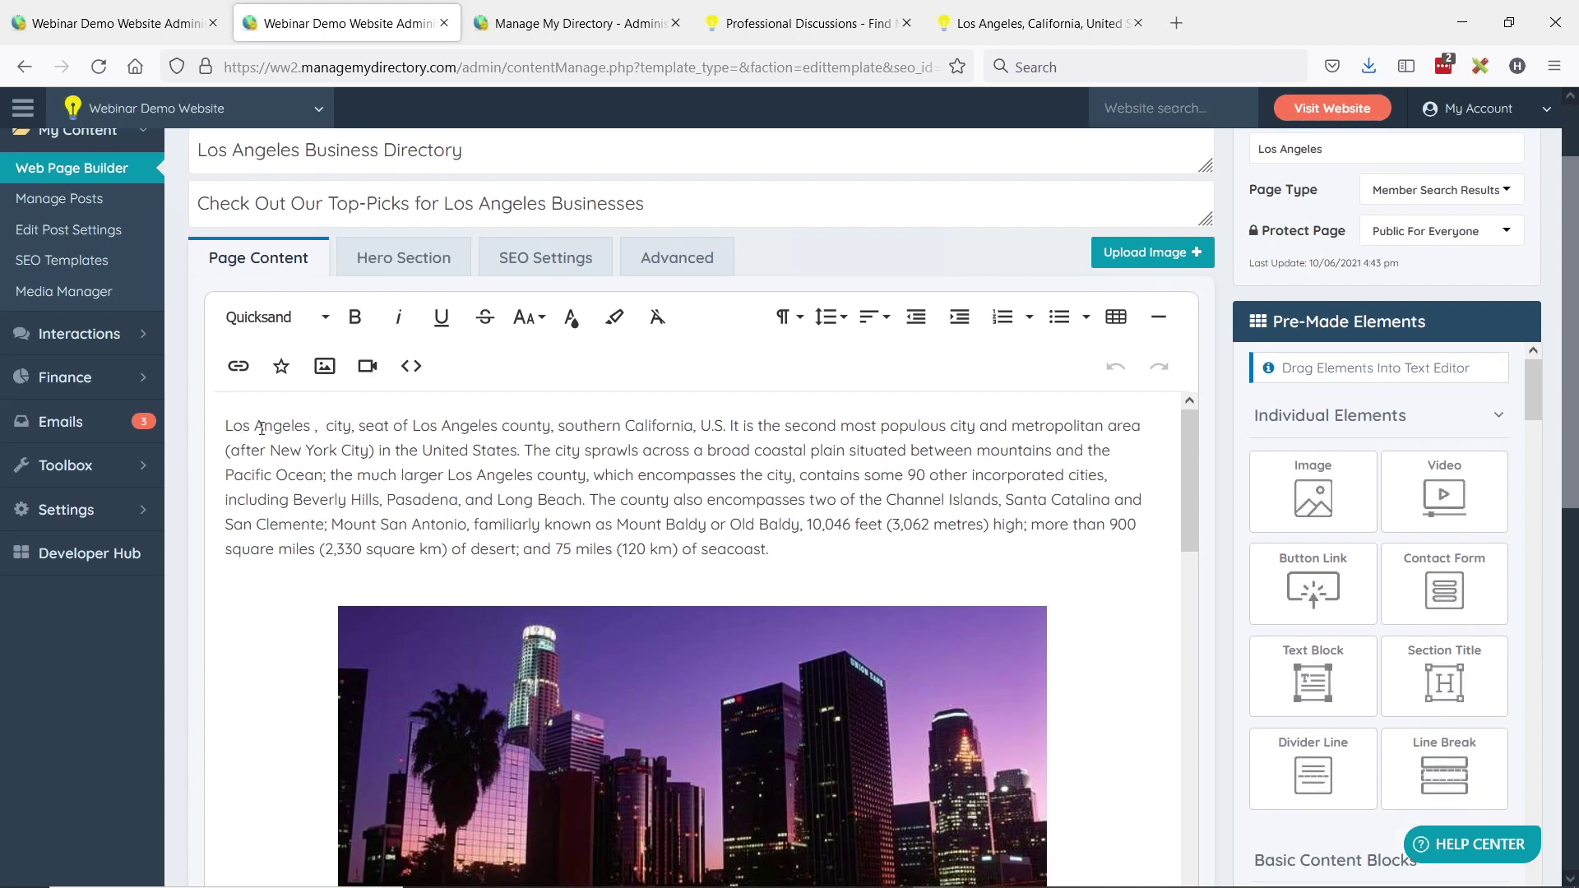
scroll(515, 463, "down", 10)
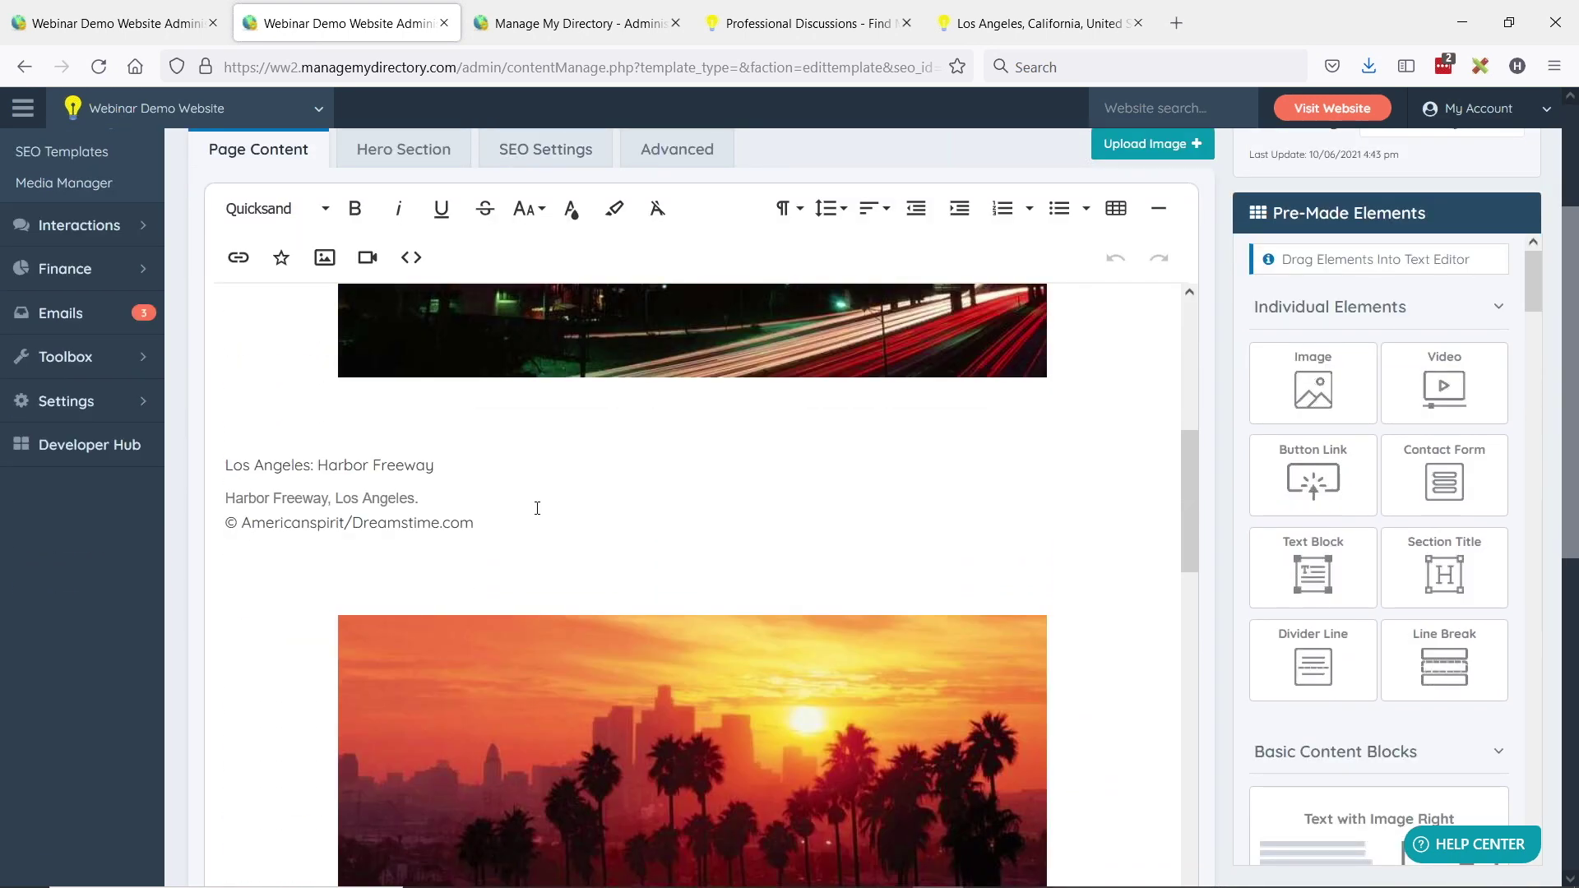
- Insert a 3 Column Feature List into the content and delete the stray word 'Los'
scroll(547, 508, "down", 2)
scroll(526, 514, "up", 10)
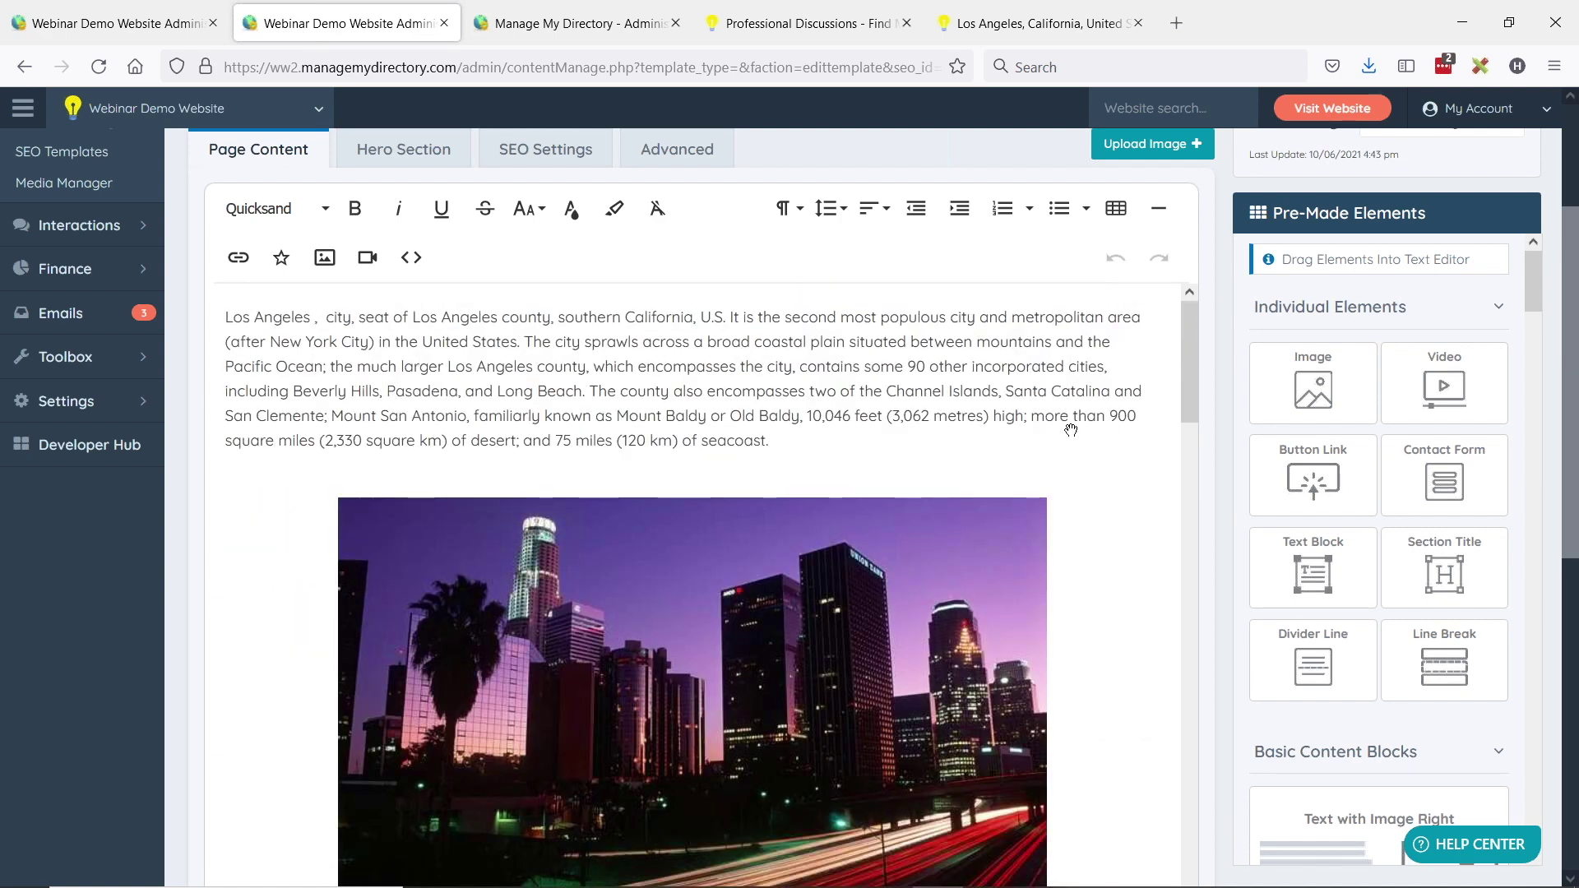
scroll(1347, 528, "down", 8)
left_click_drag(1378, 518, 256, 302)
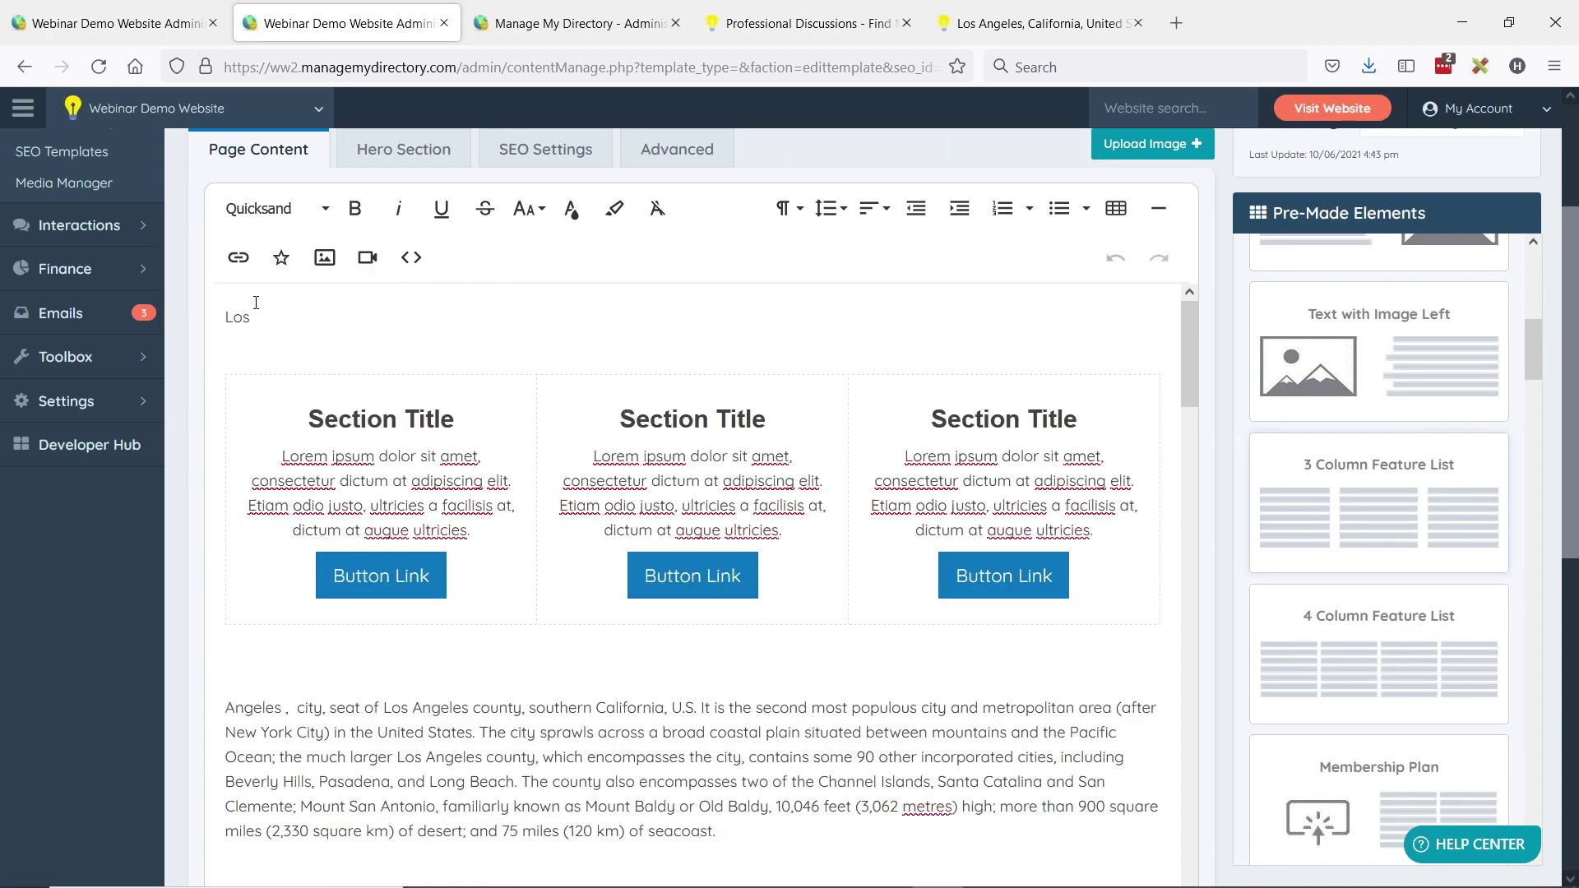
double_click(240, 318)
key("BackSpace")
key("BackSpace")
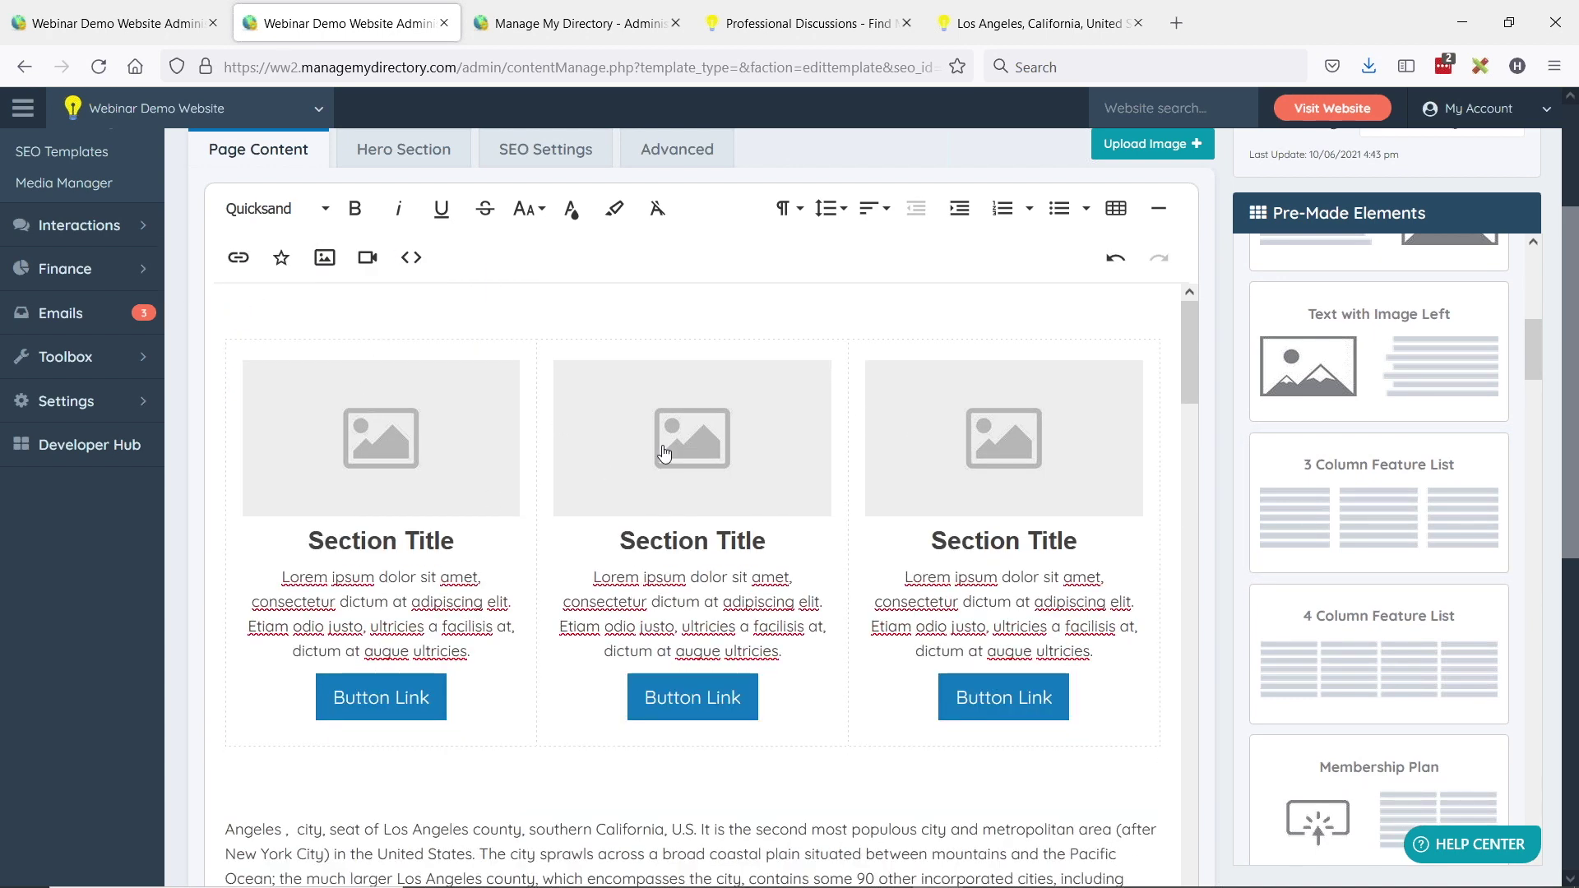
- Review the 'Los Angeles Business Directory' title and subtitle, then show the hero section settings
scroll(665, 453, "up", 2)
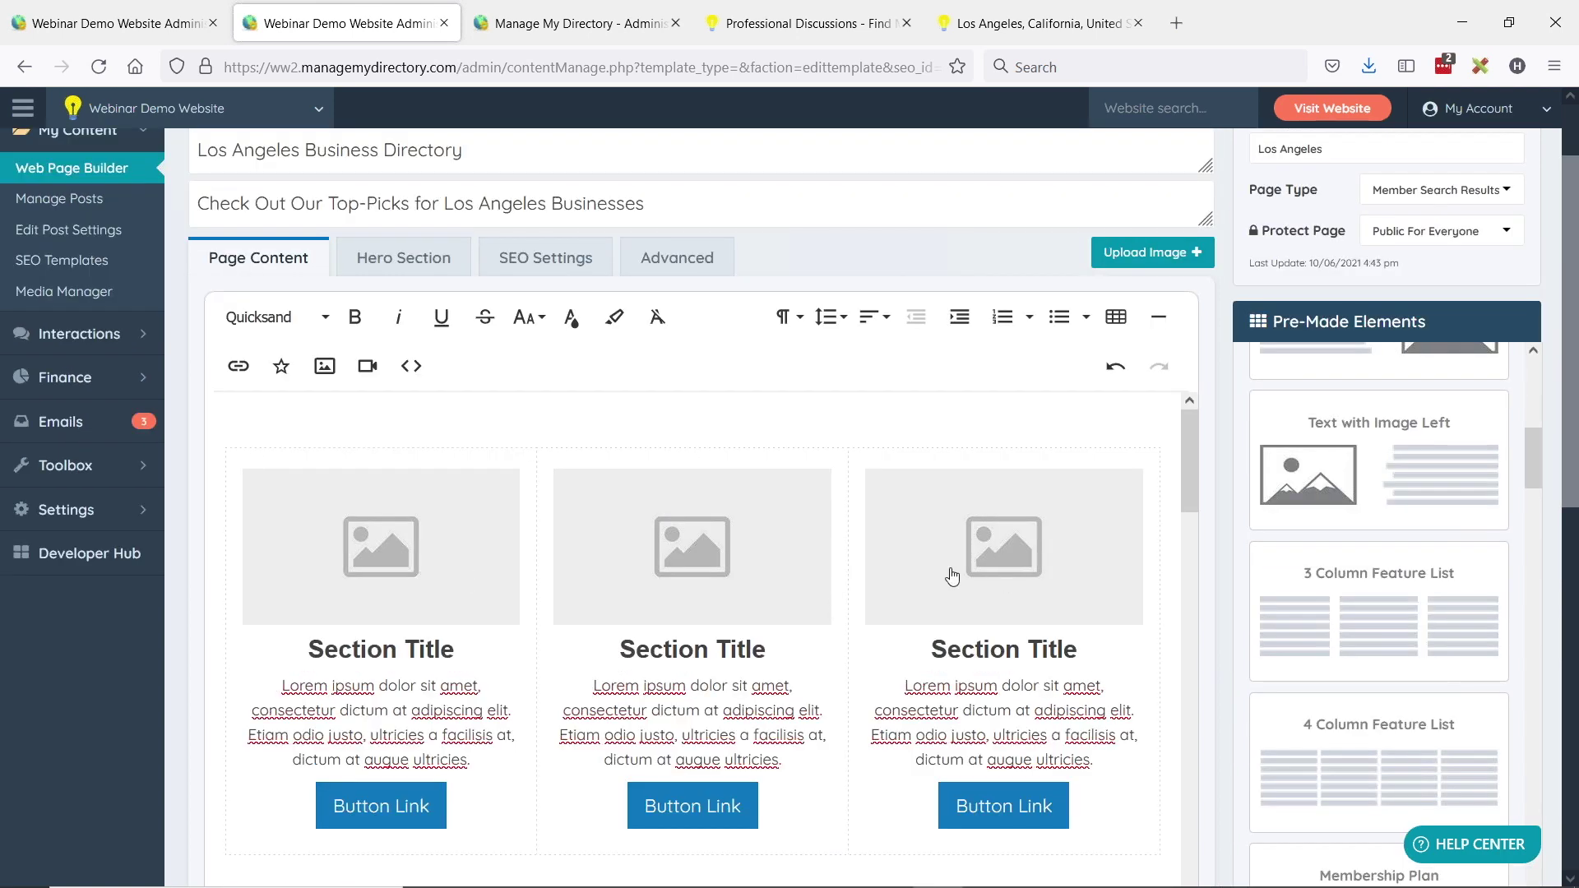
scroll(504, 508, "up", 2)
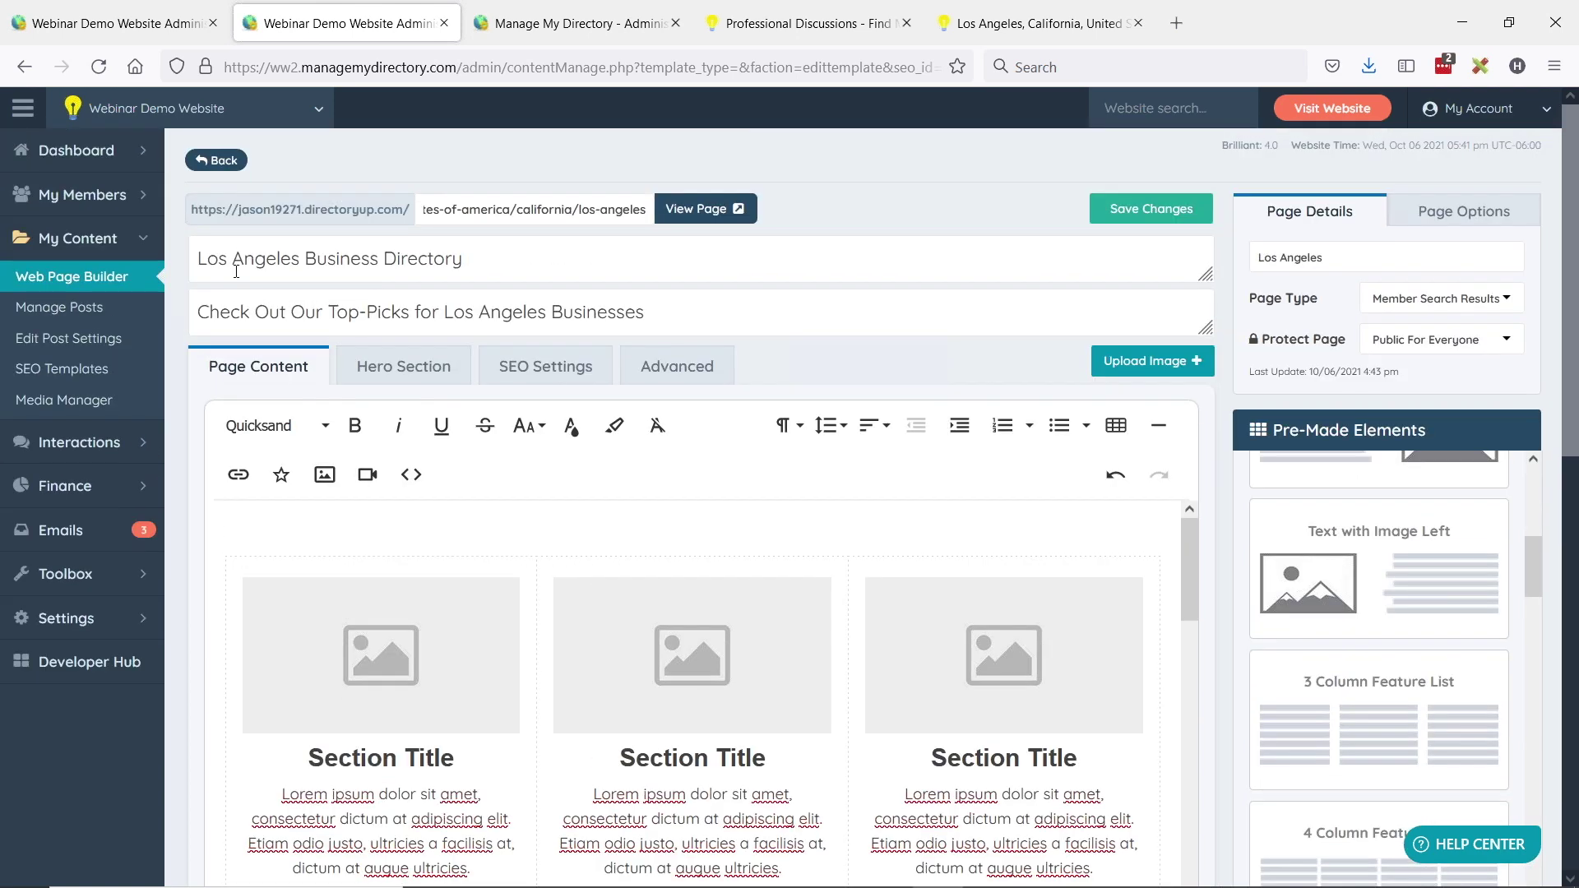
left_click_drag(198, 255, 511, 243)
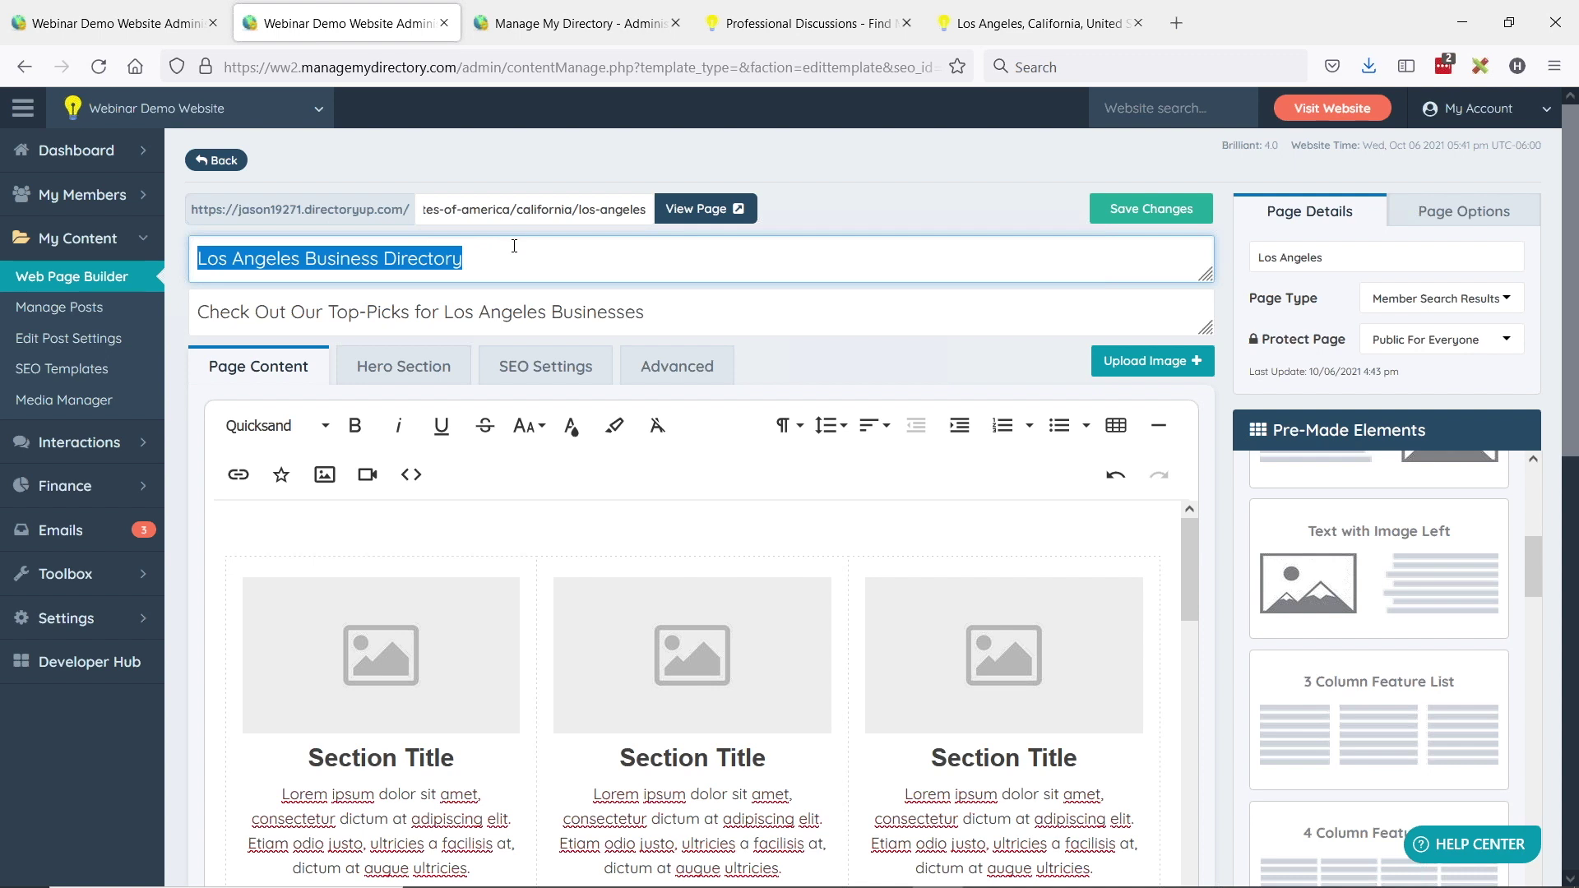
left_click(245, 260)
double_click(309, 259)
left_click(481, 263)
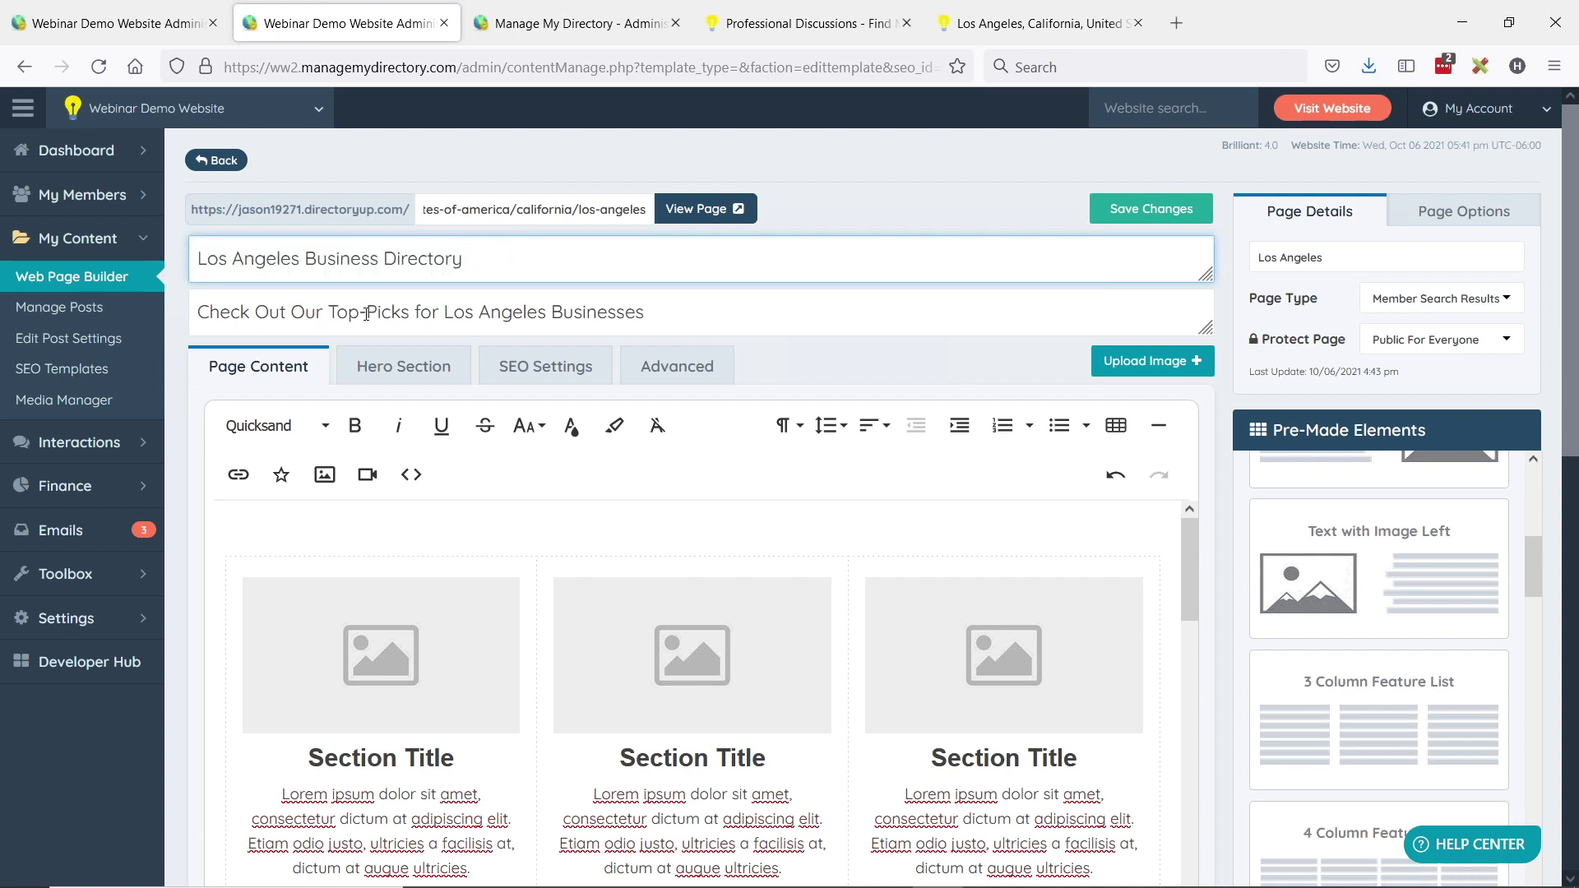
left_click_drag(700, 296, 188, 310)
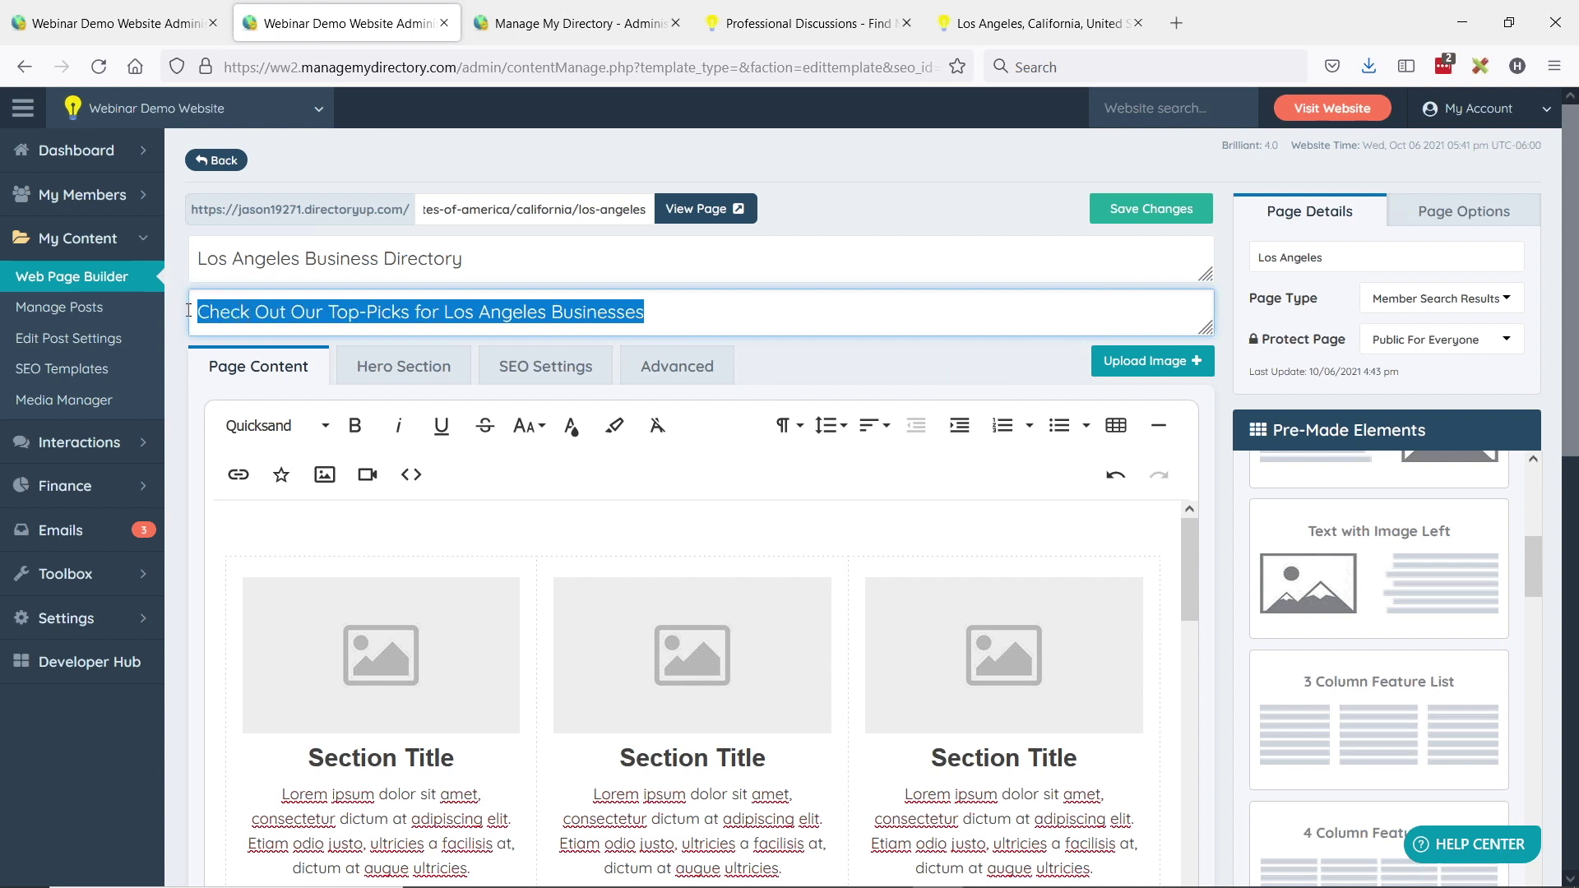
left_click(424, 372)
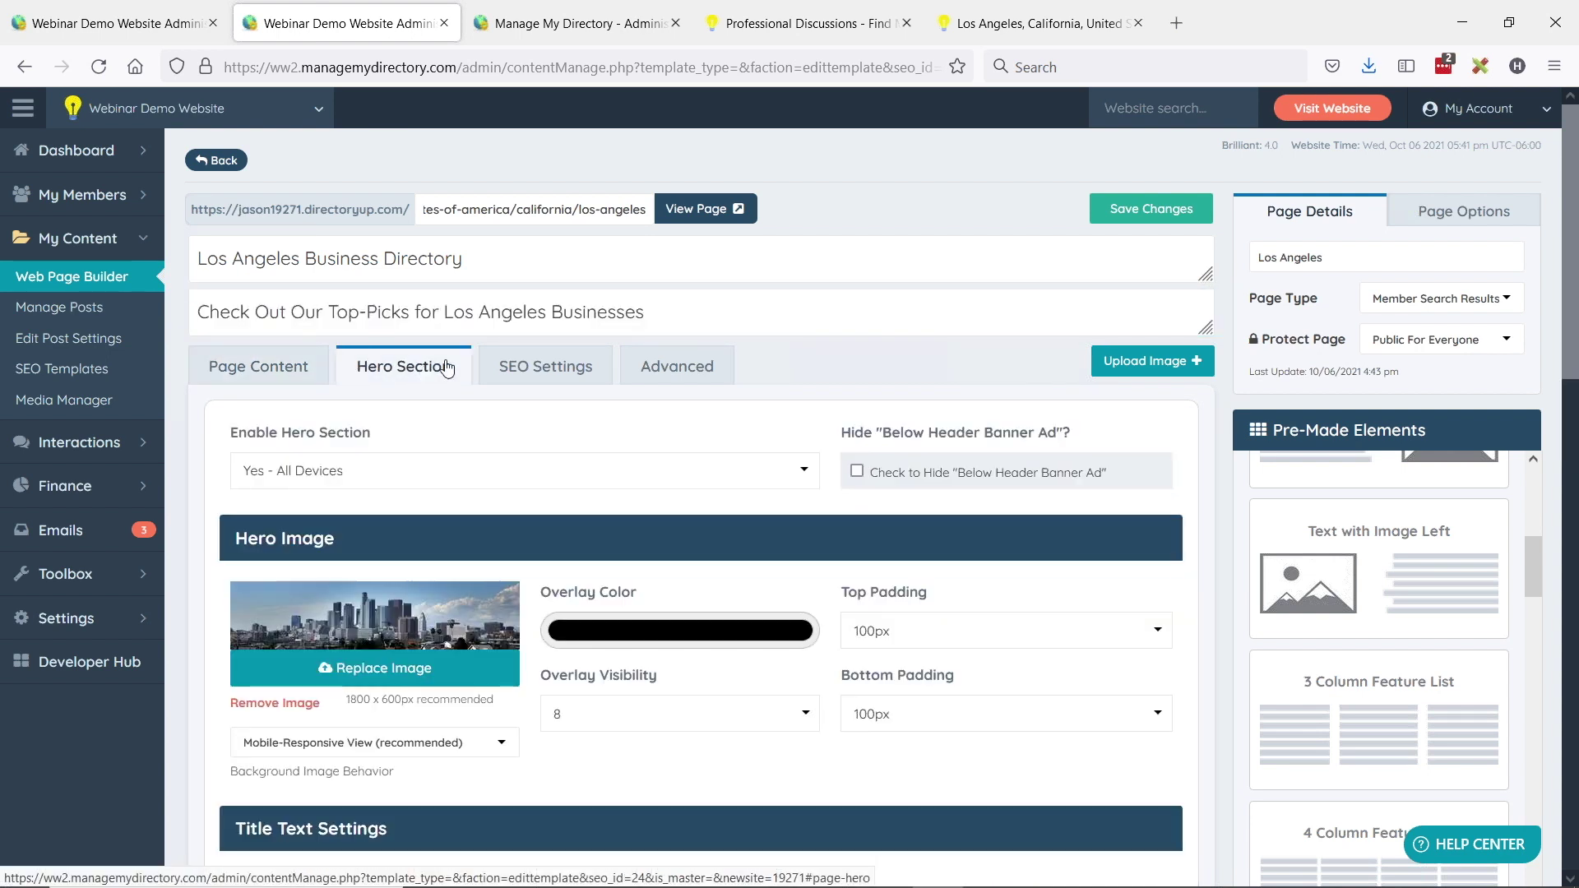
scroll(395, 510, "down", 2)
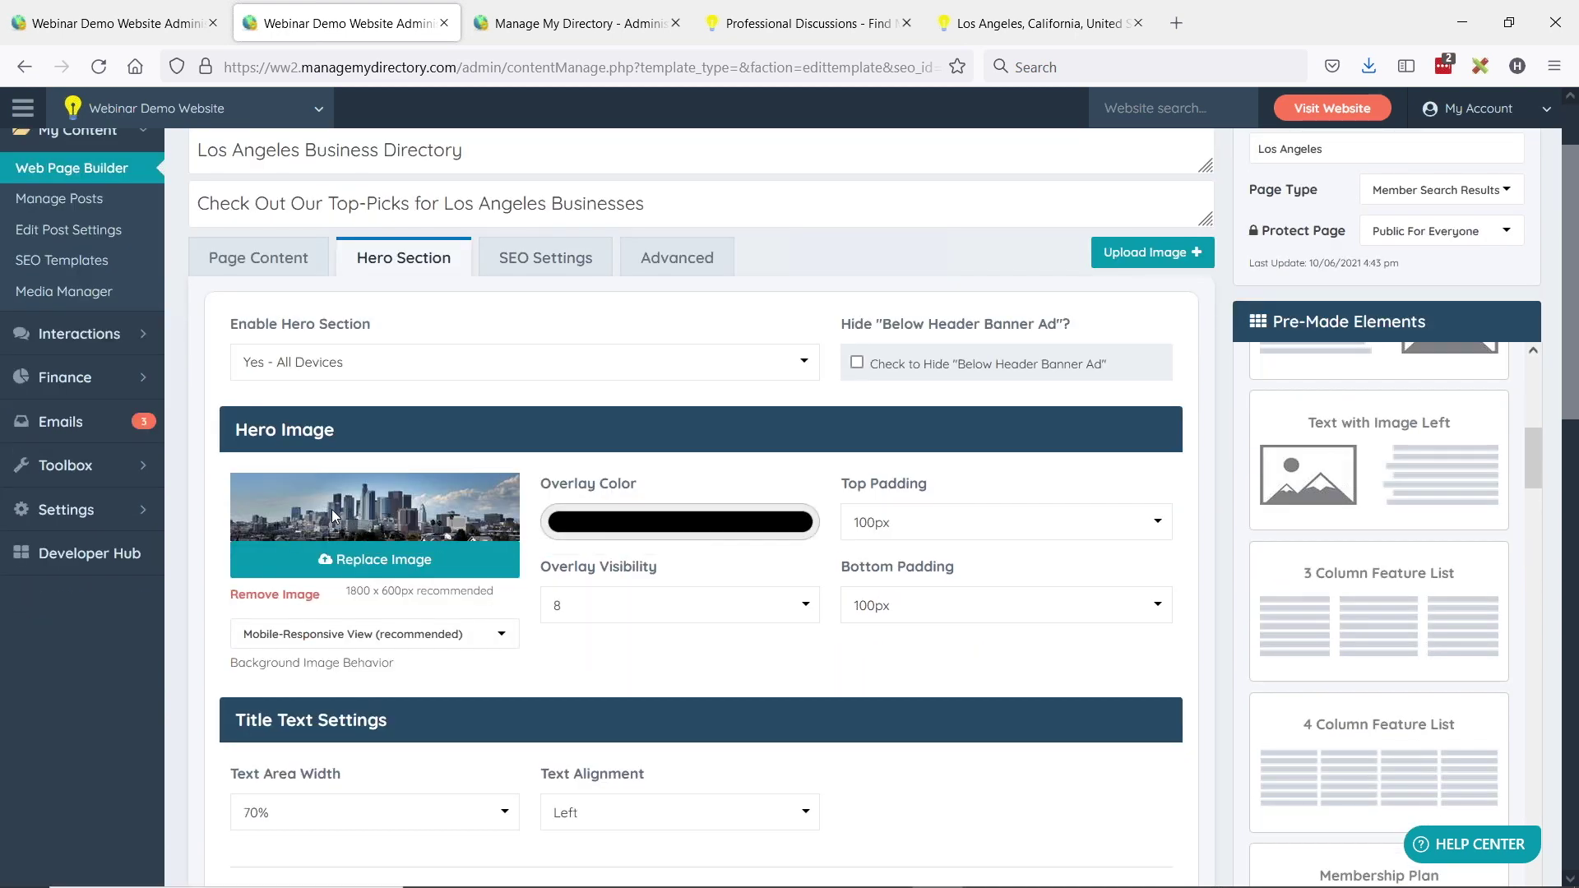
scroll(333, 516, "down", 2)
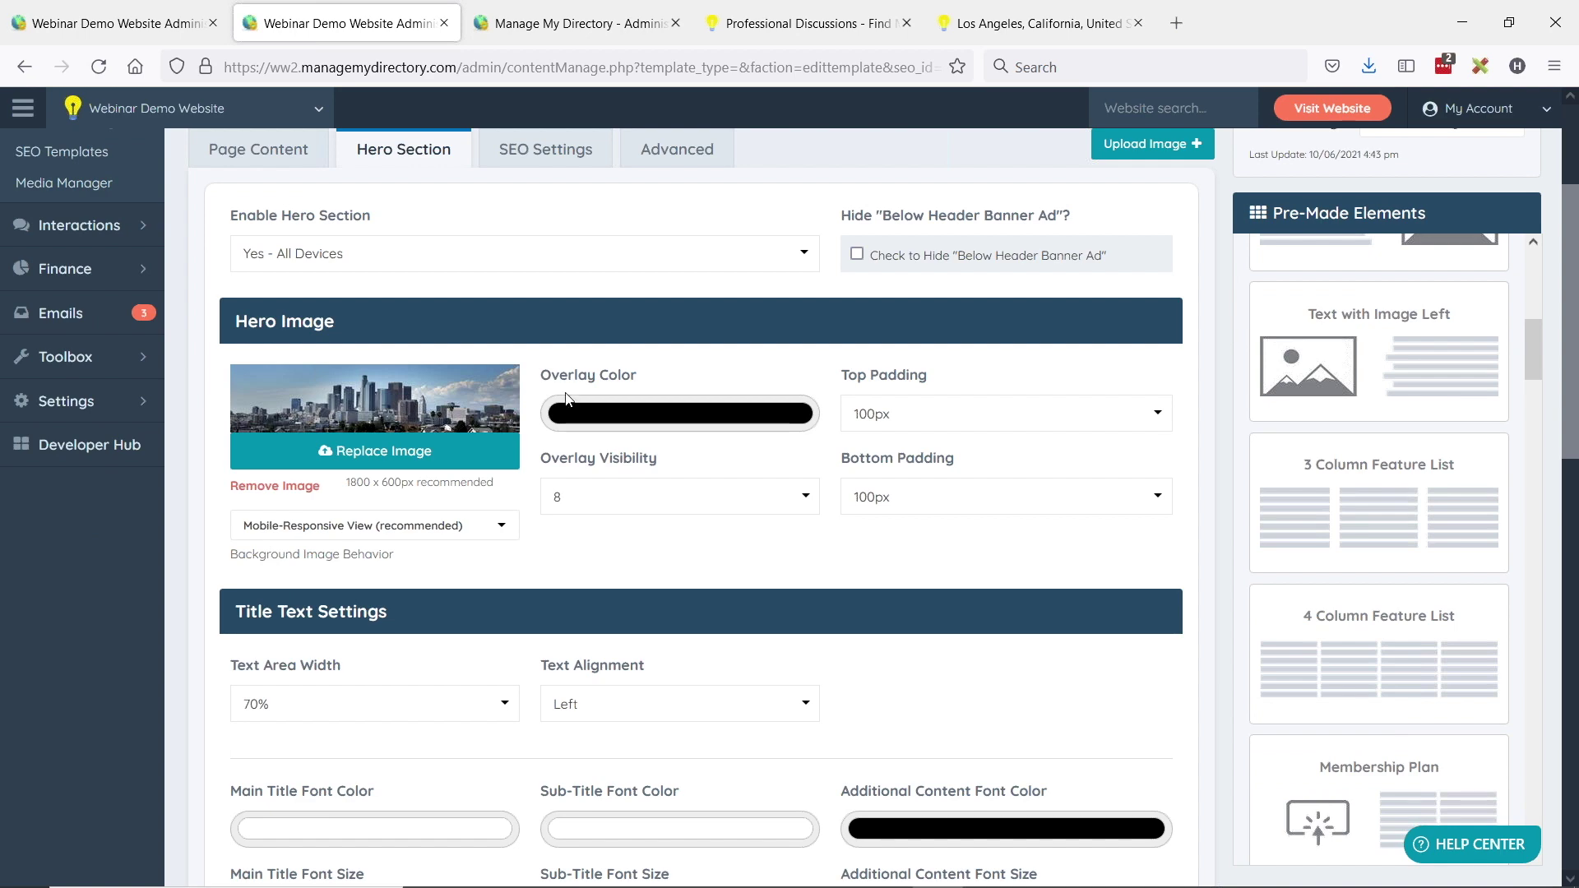
scroll(591, 444, "down", 2)
scroll(327, 618, "down", 2)
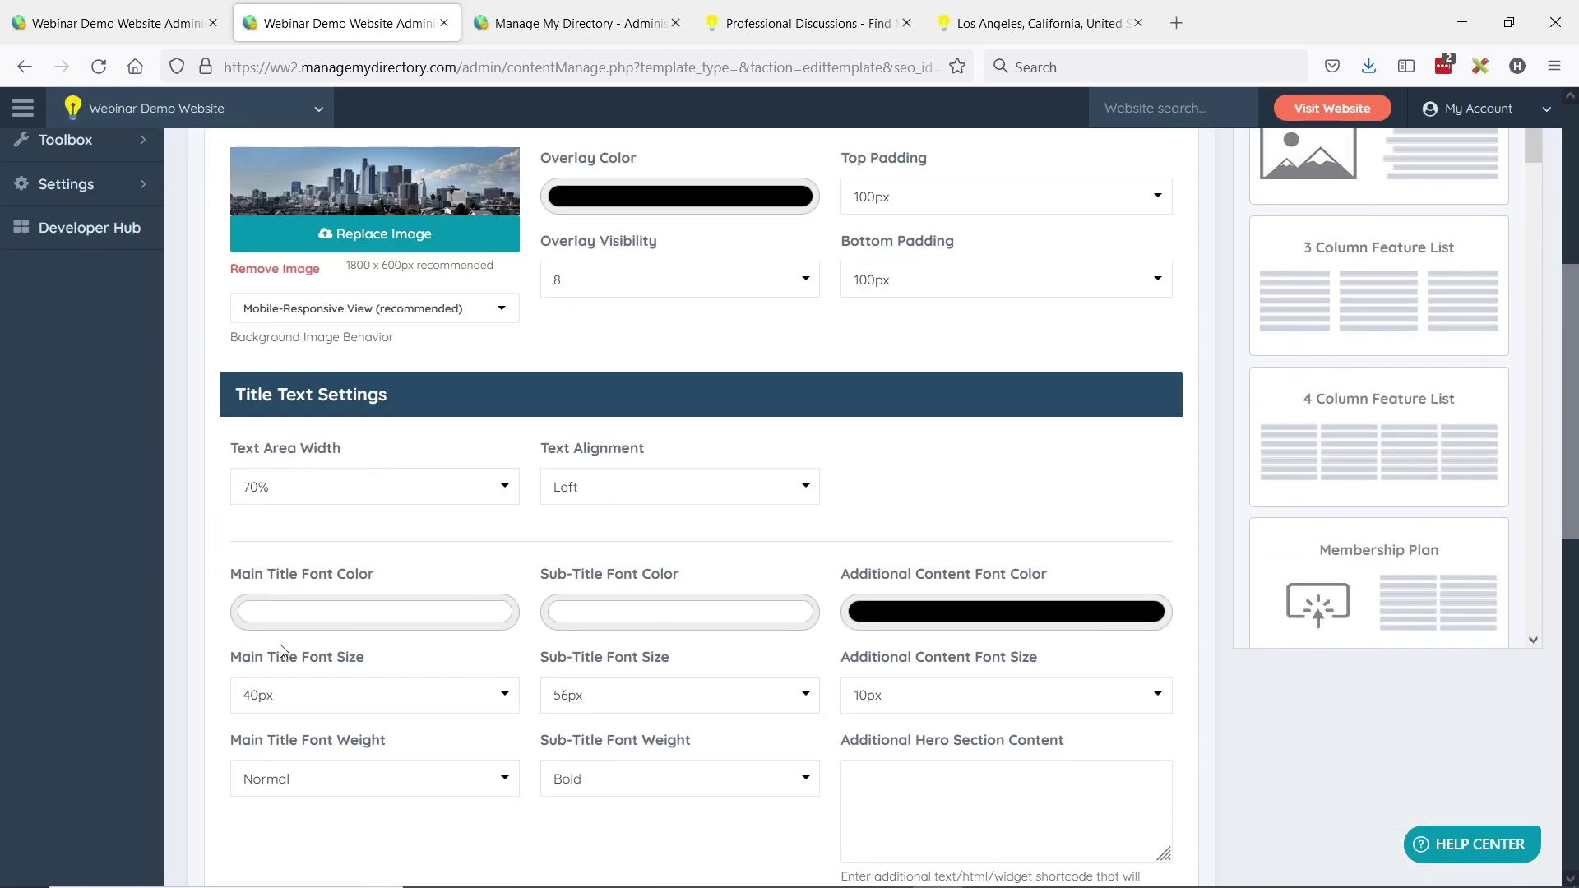
left_click_drag(232, 574, 427, 573)
left_click_drag(532, 573, 721, 574)
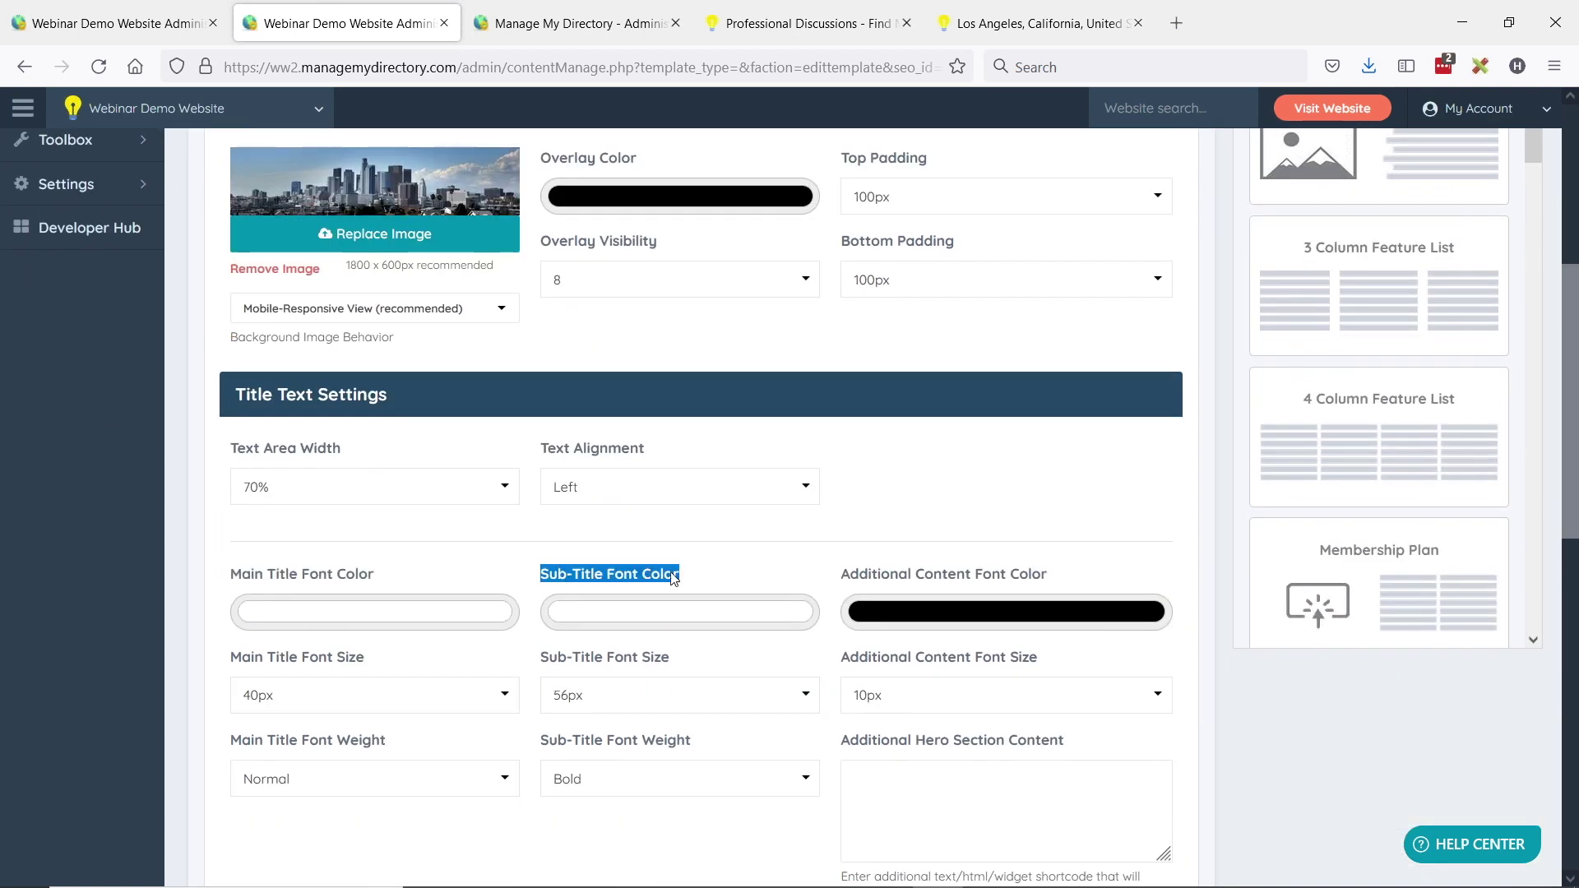
scroll(640, 584, "down", 2)
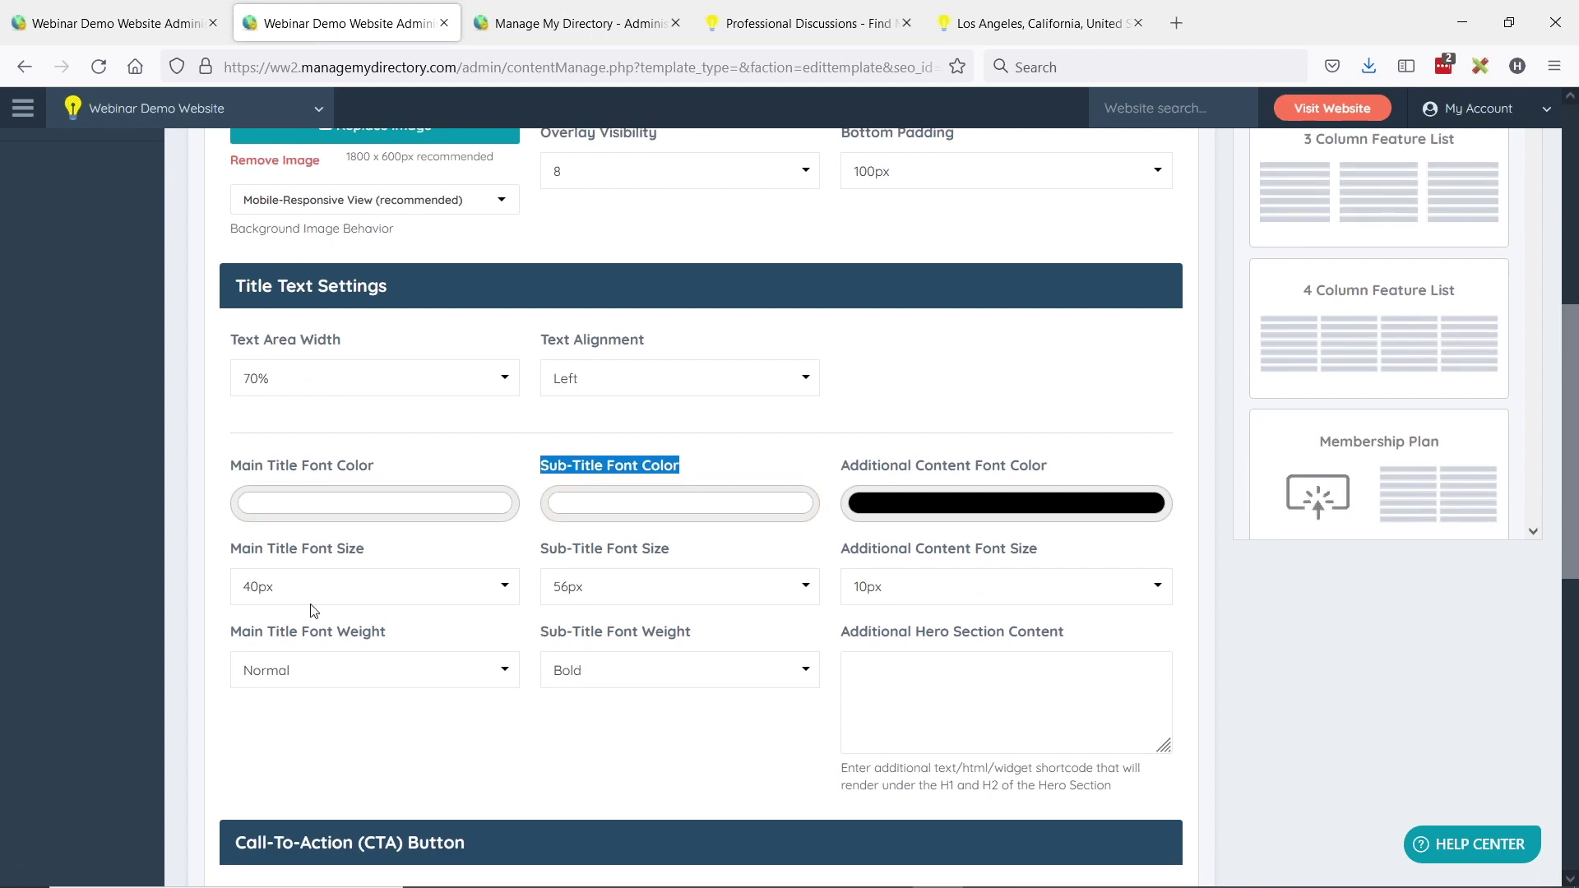
scroll(529, 539, "down", 2)
scroll(535, 535, "down", 4)
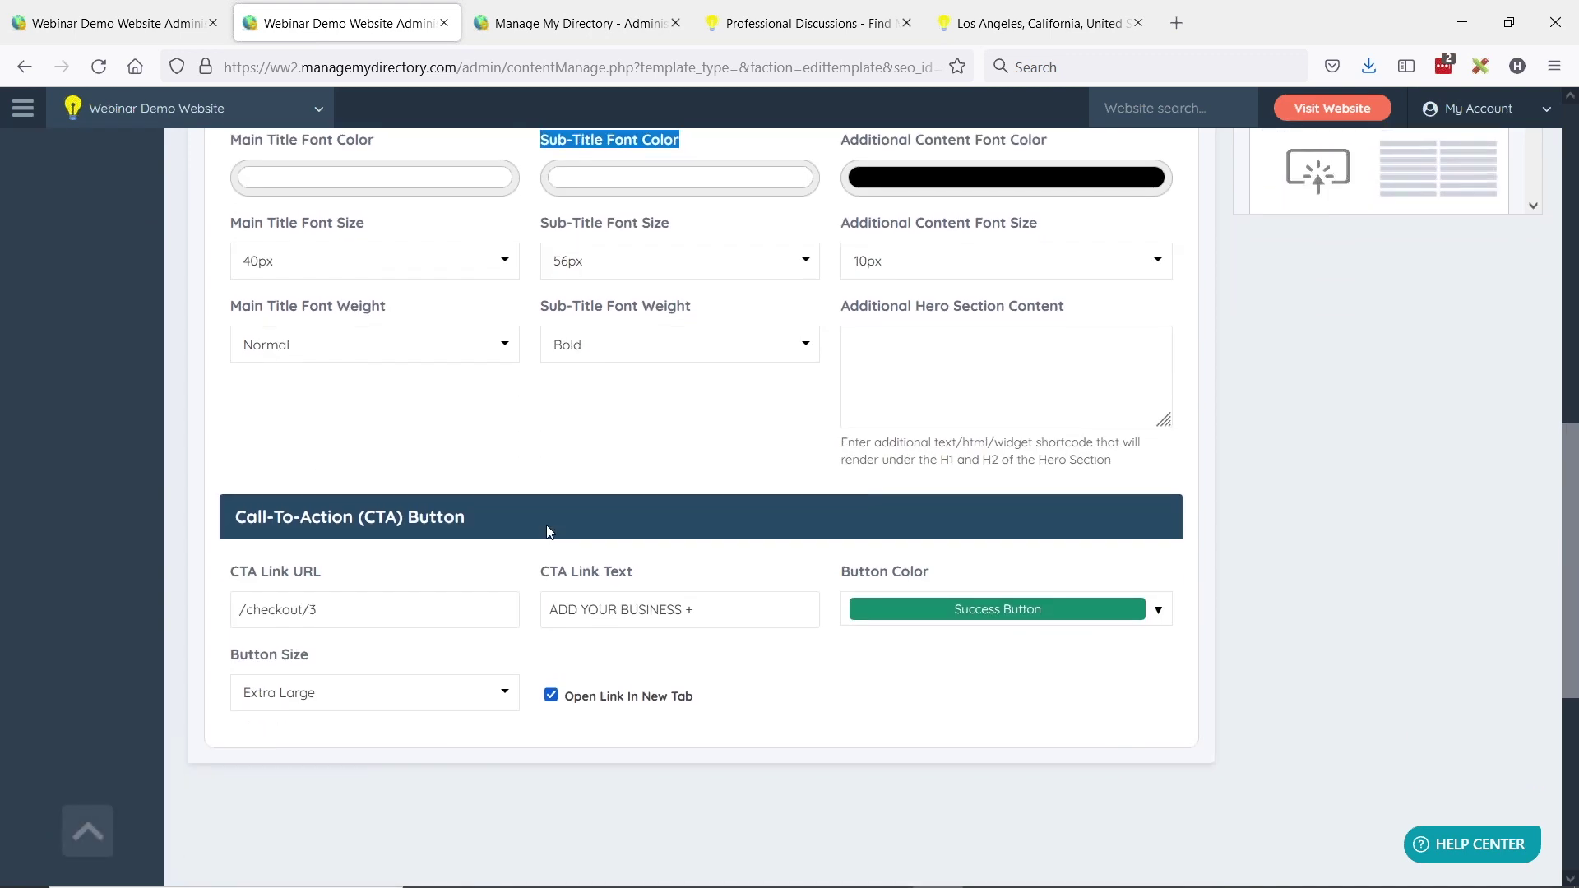
scroll(677, 483, "down", 2)
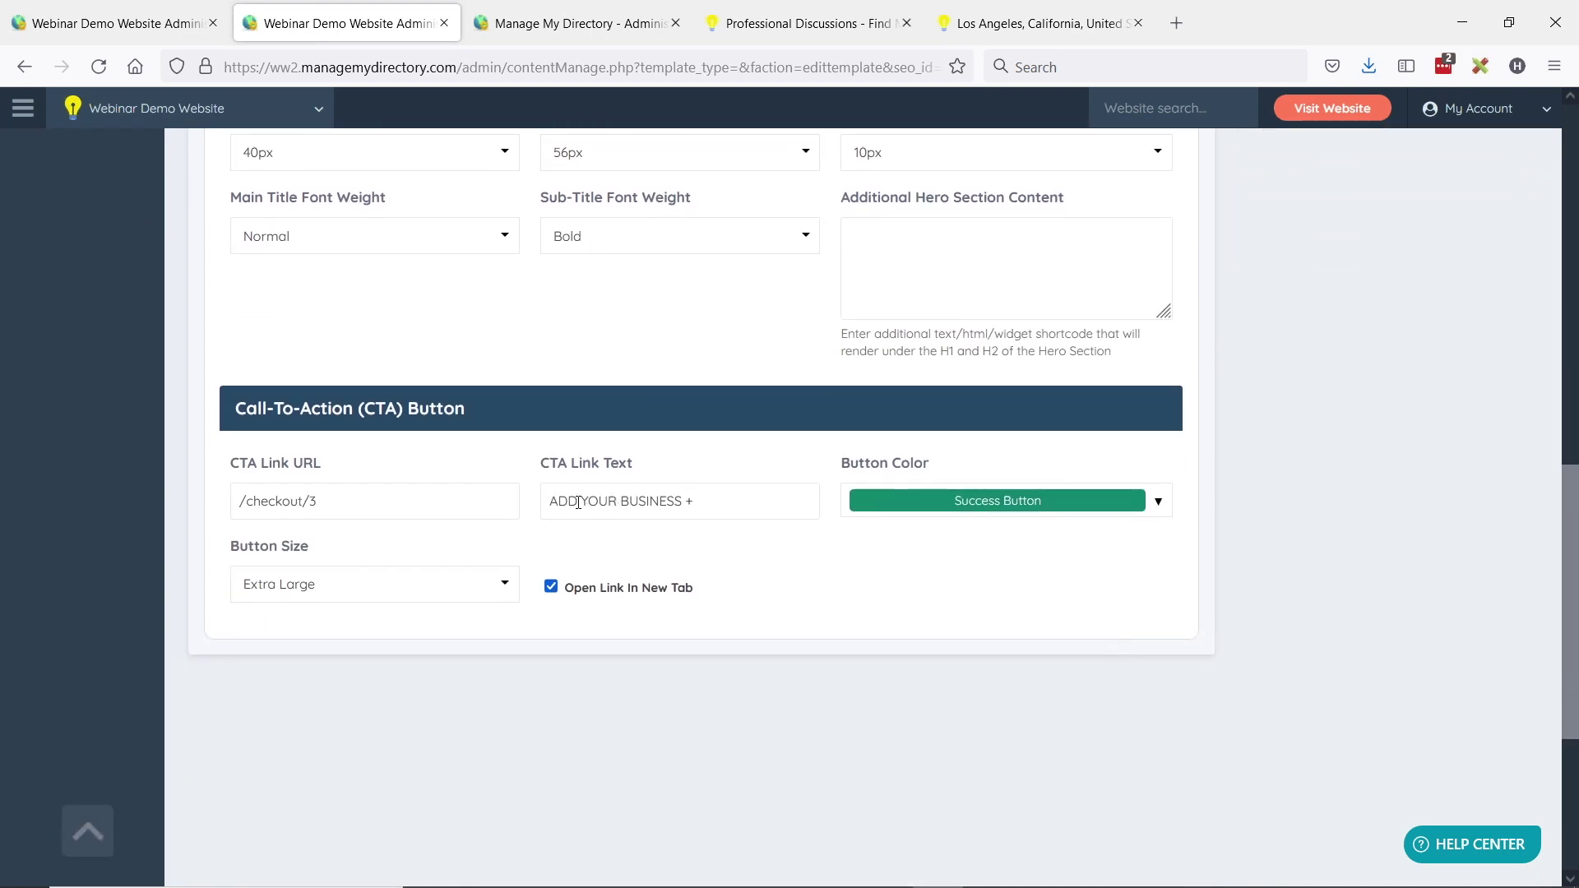
left_click_drag(233, 409, 520, 398)
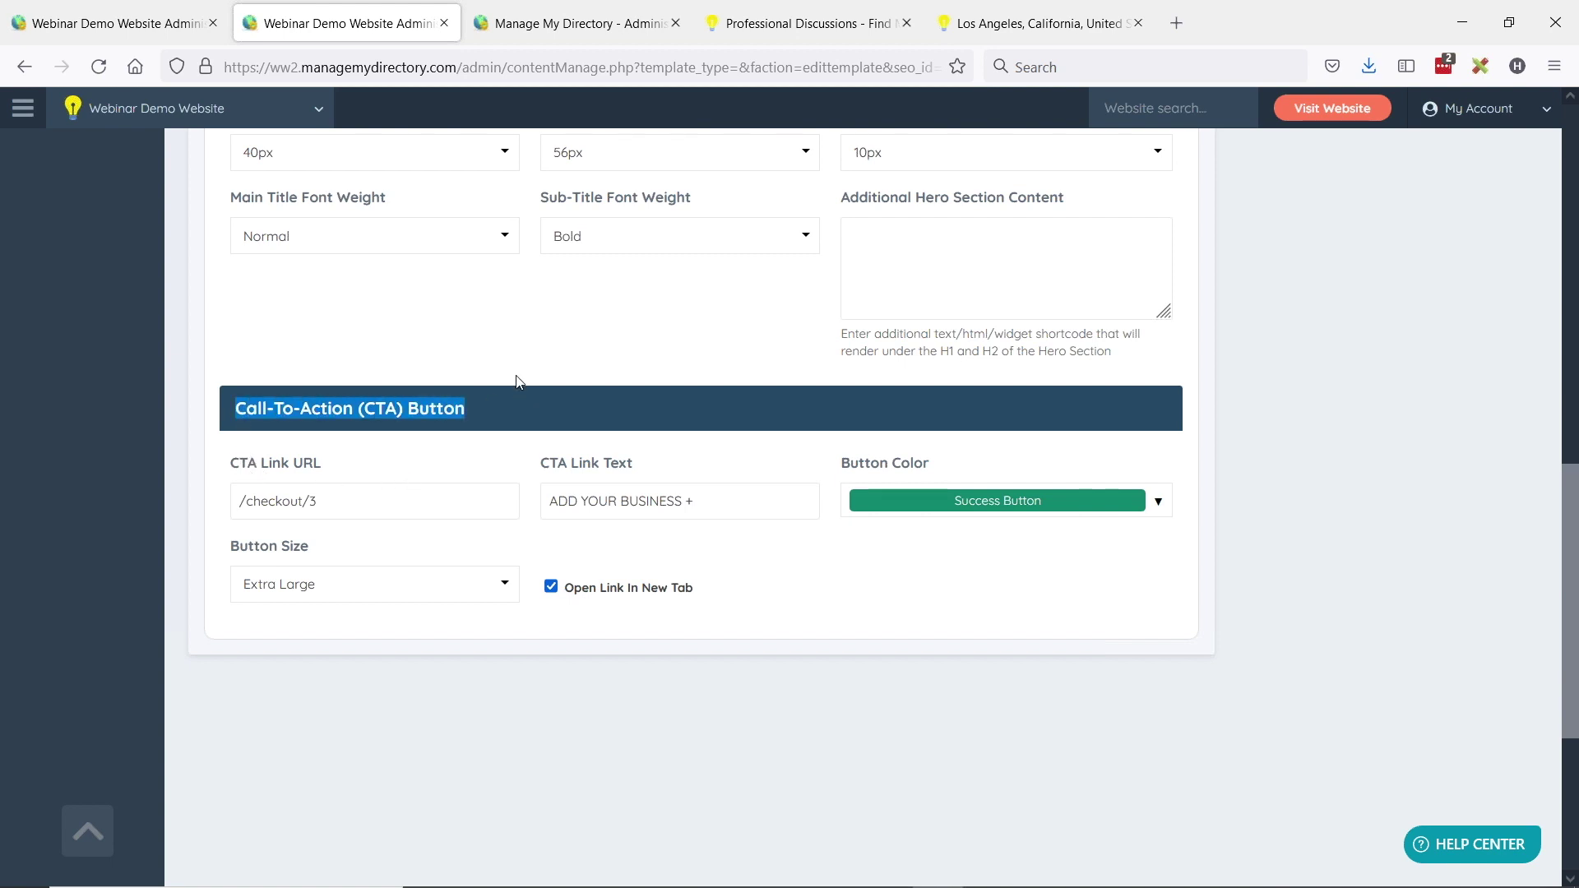
left_click(301, 504)
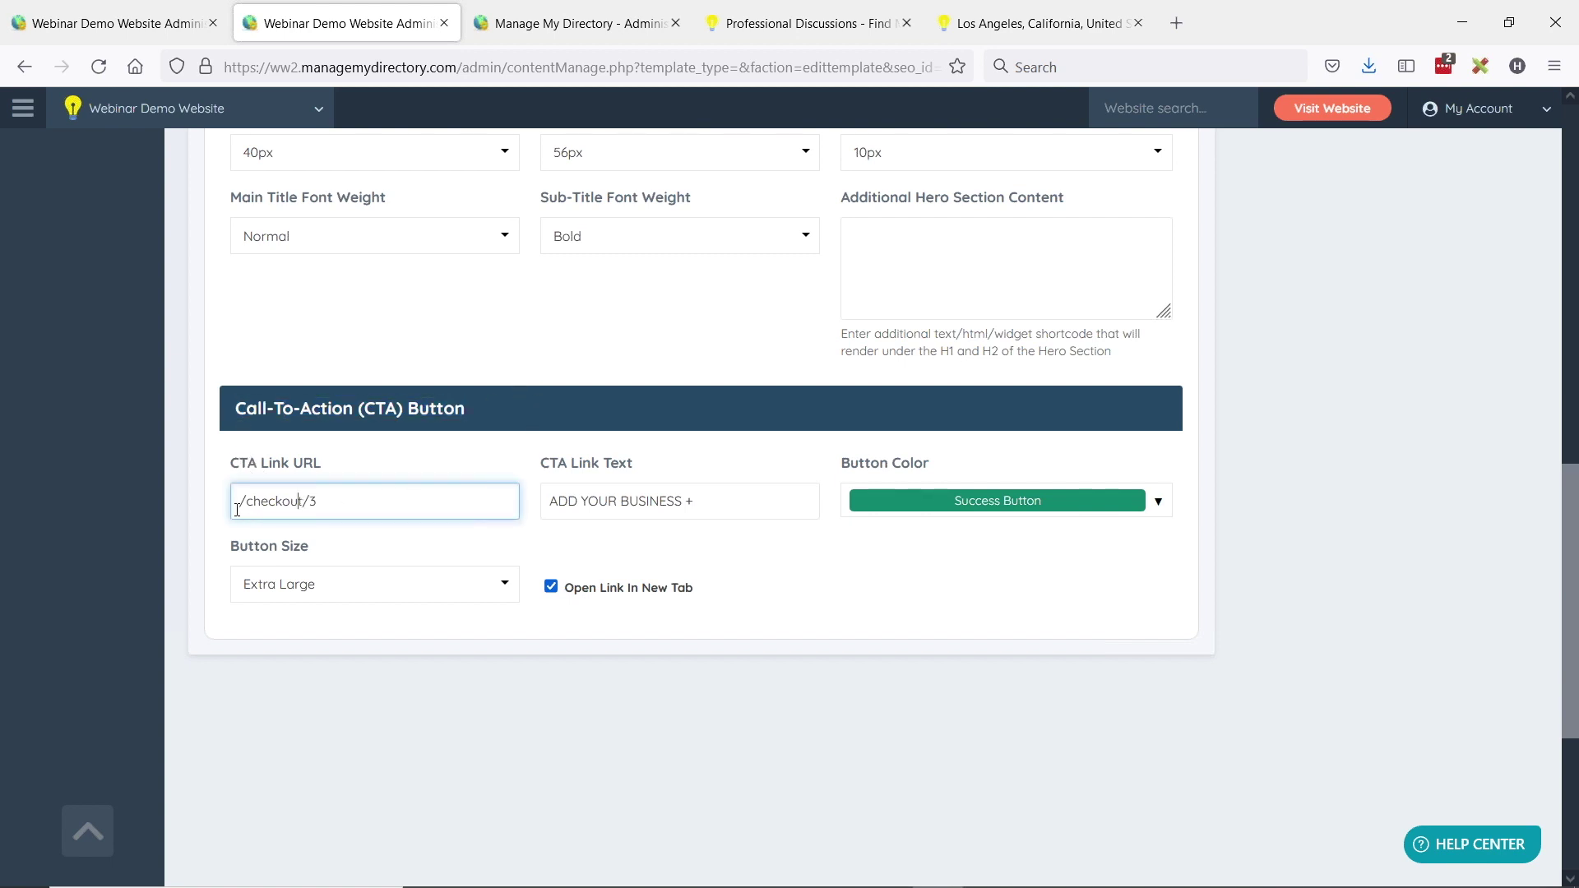
triple_click(306, 501)
left_click(303, 503)
left_click_drag(557, 501, 686, 502)
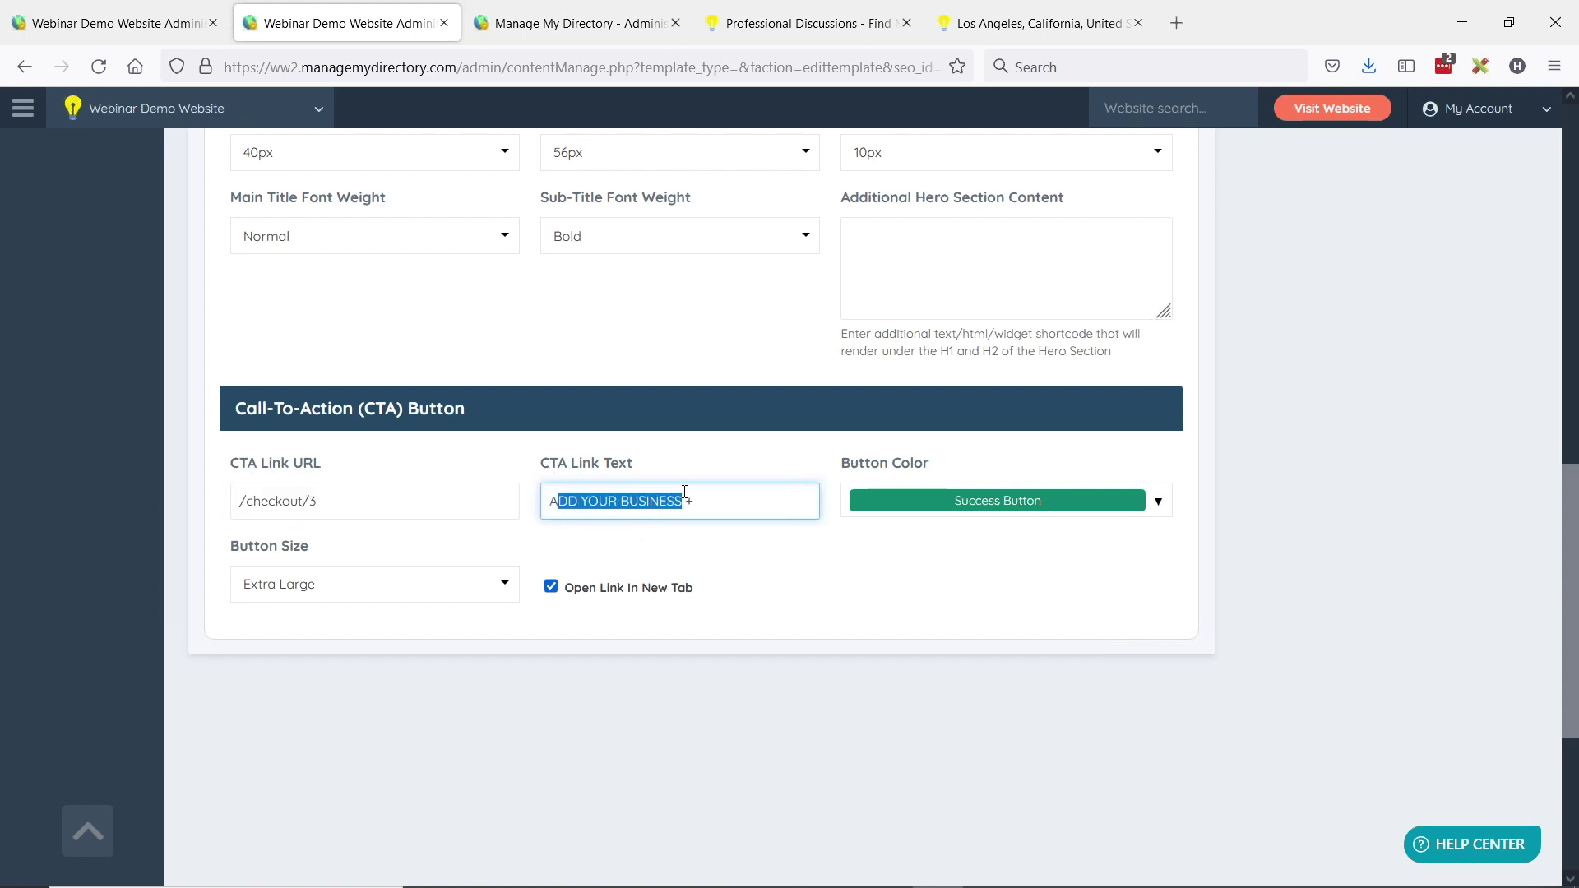
left_click(983, 501)
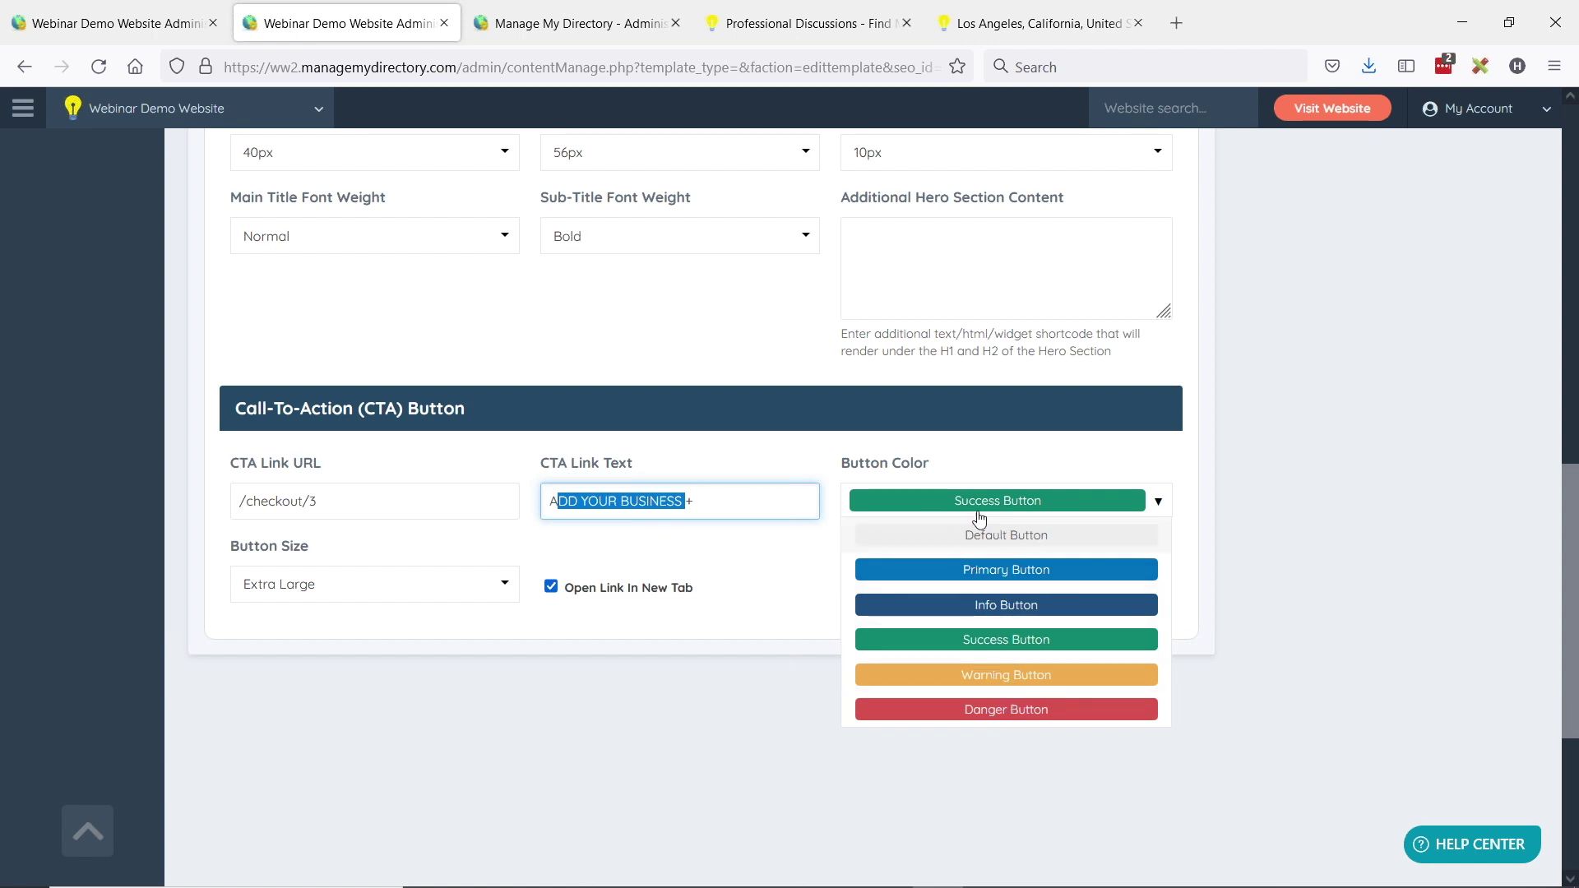
left_click(1006, 639)
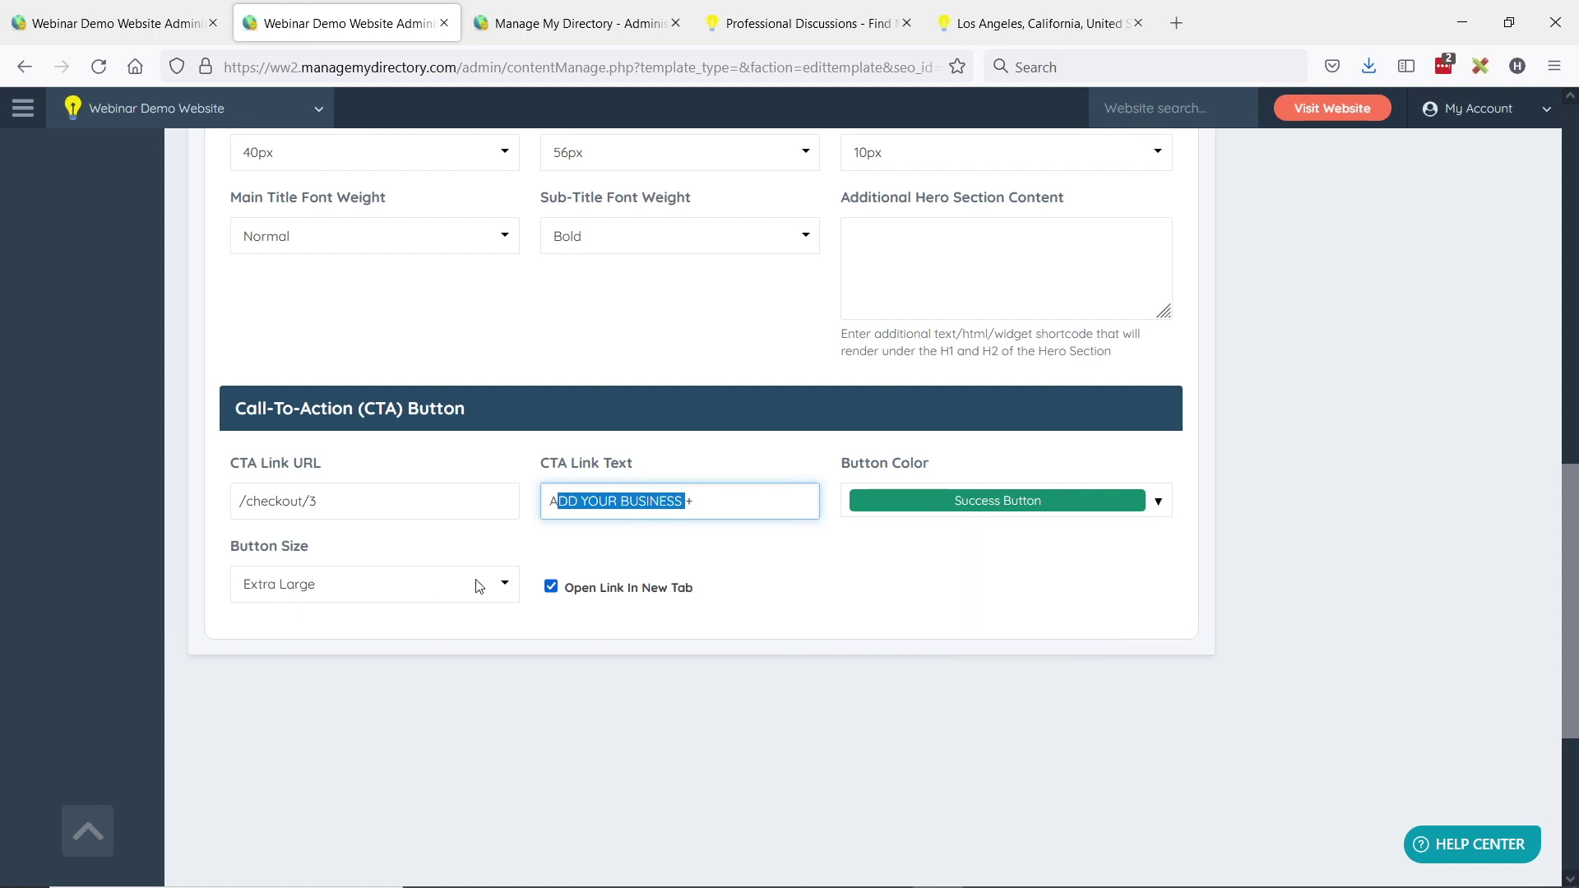
scroll(766, 636, "up", 10)
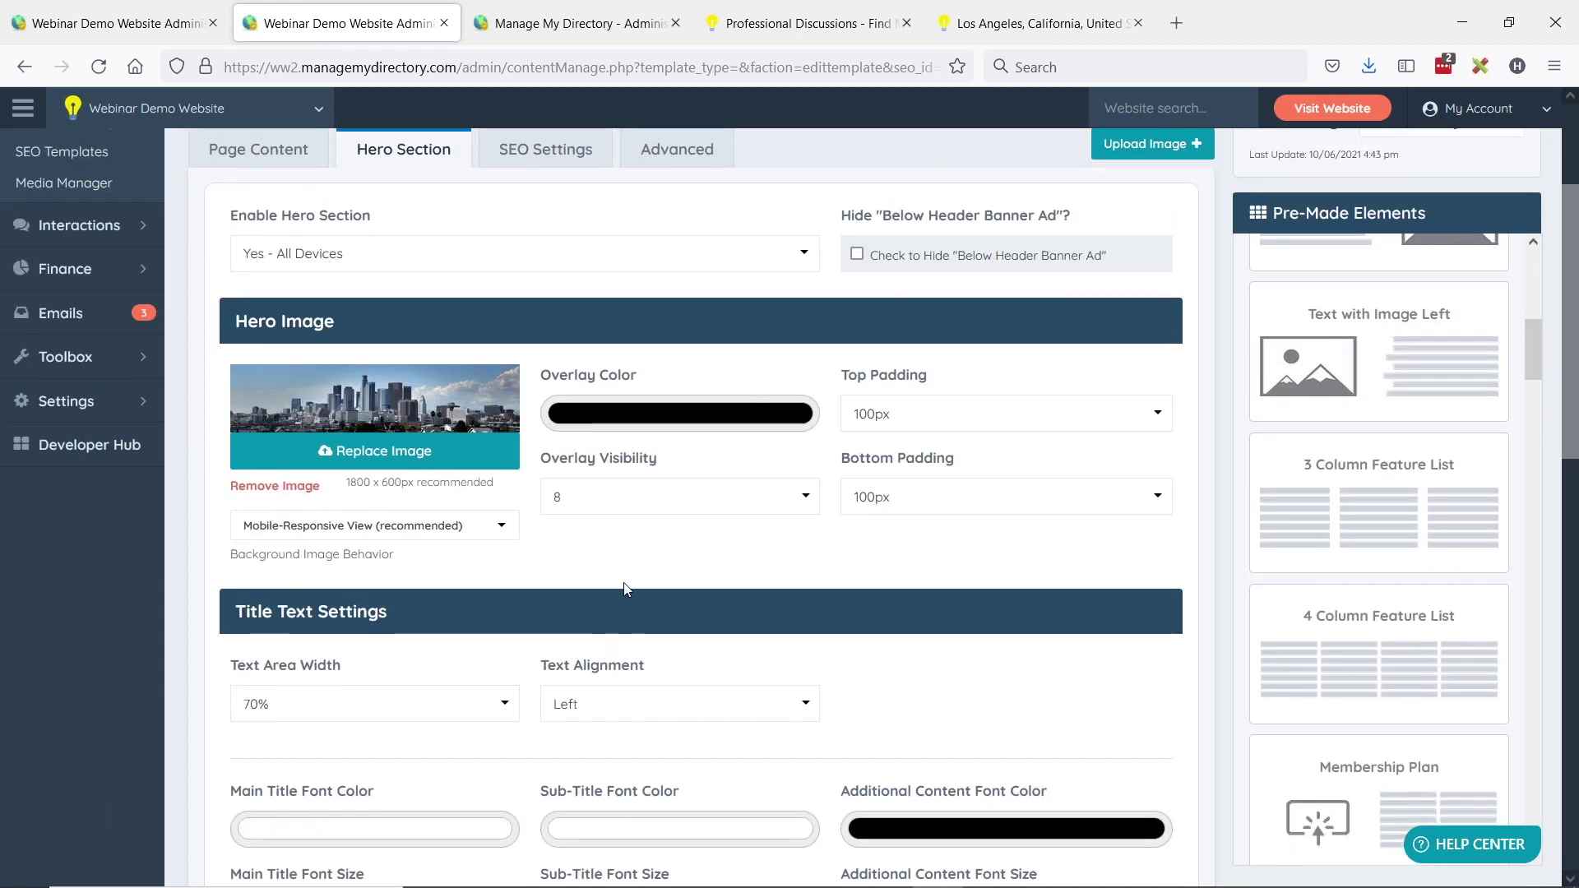
scroll(625, 575, "down", 5)
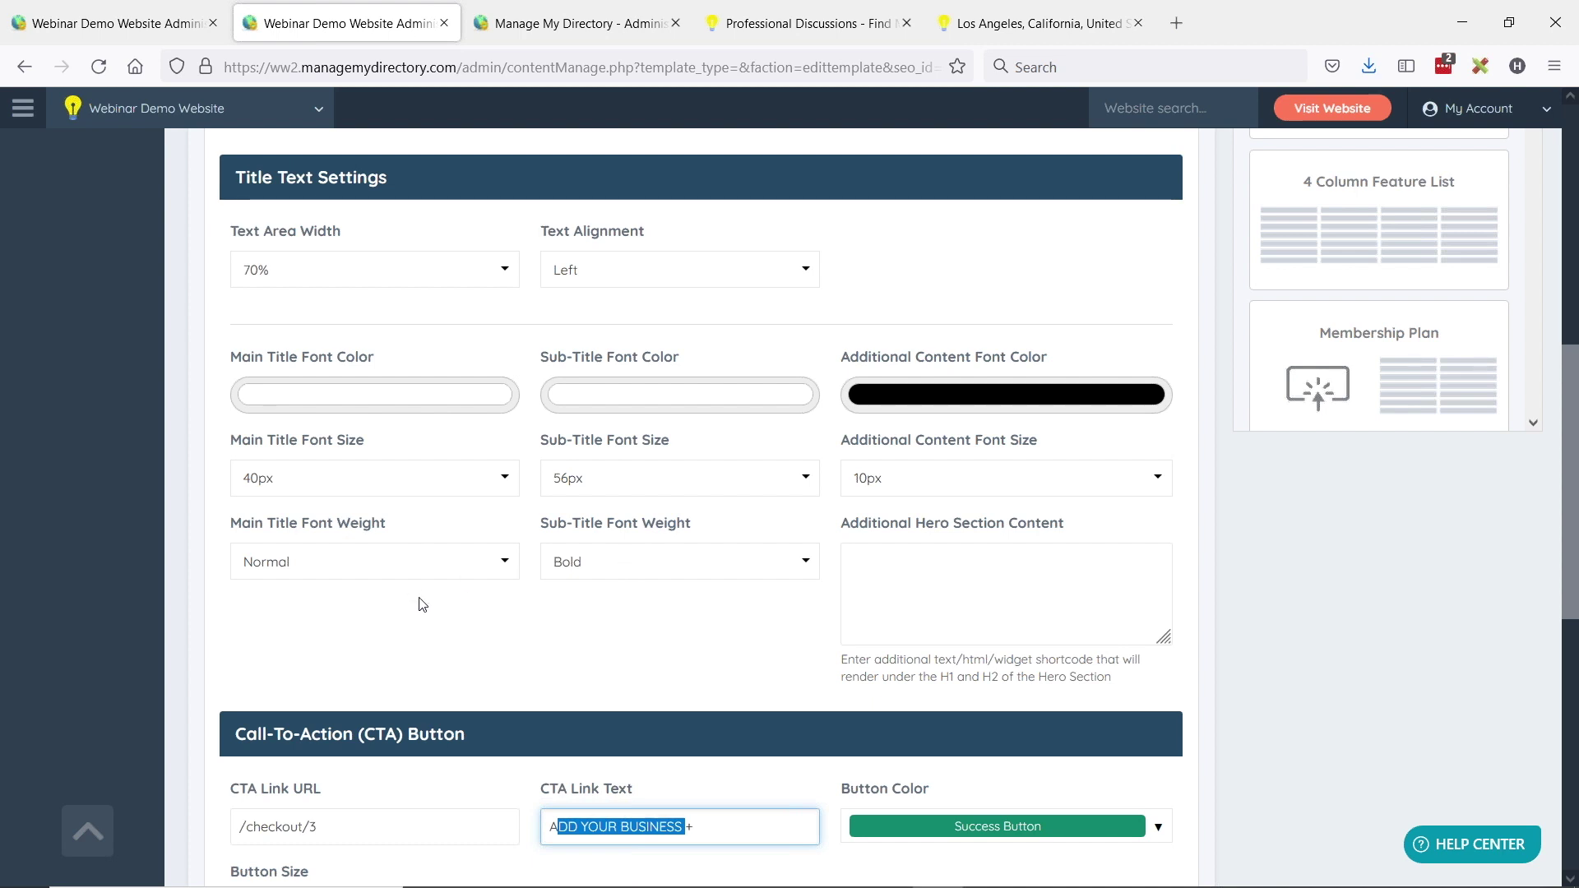
left_click_drag(858, 523, 1066, 524)
left_click(981, 592)
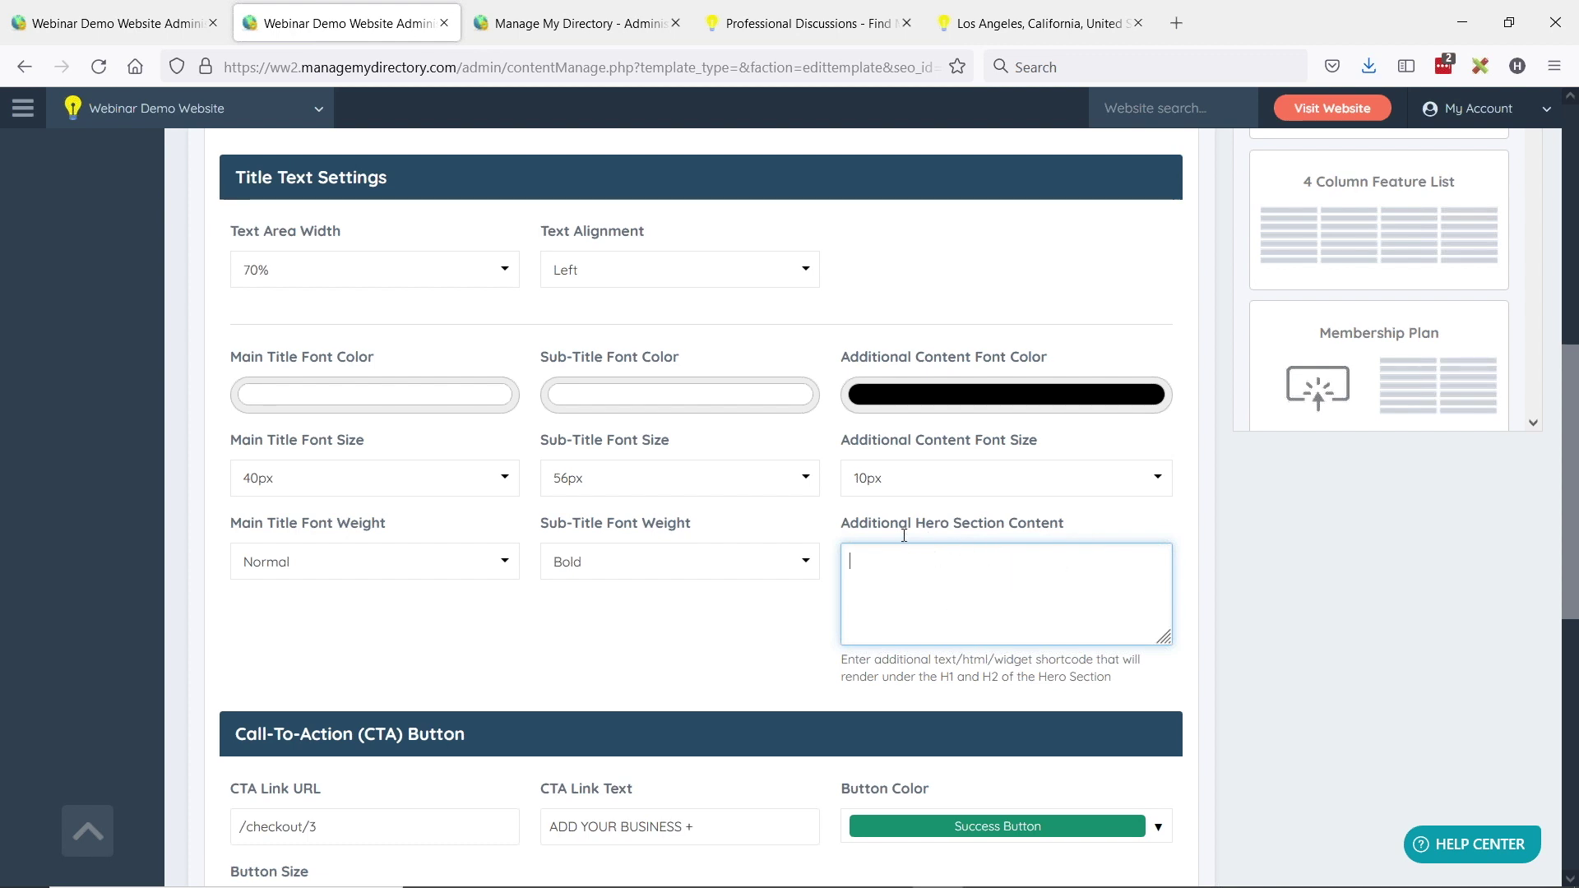
scroll(1144, 534, "up", 8)
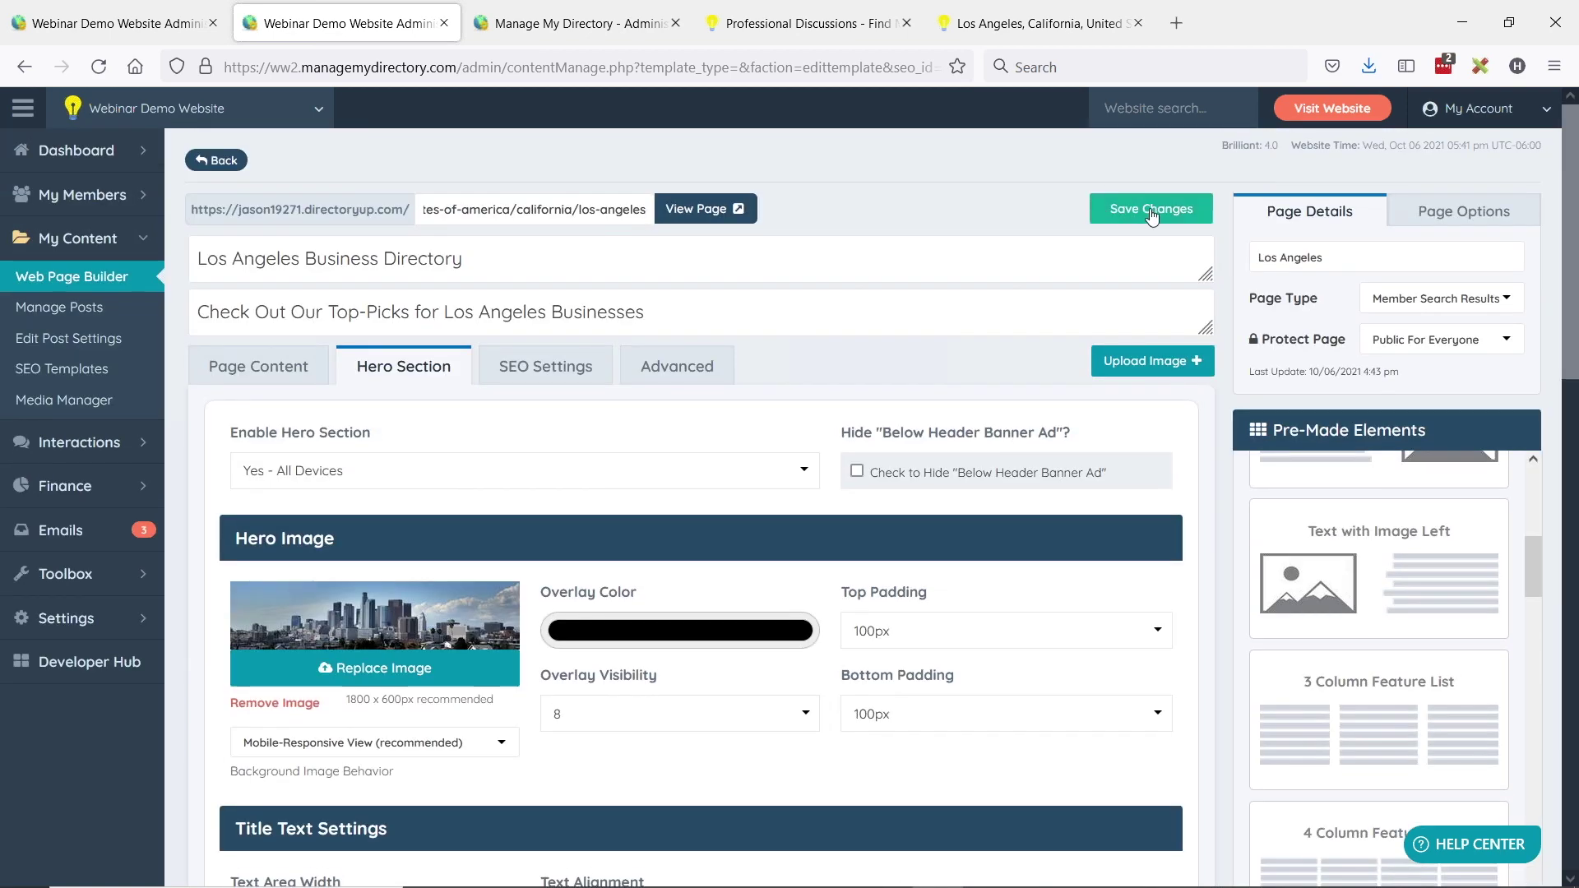
- Save the Los Angeles page and check its ADD YOUR BUSINESS + hero button on the live page
left_click(1149, 216)
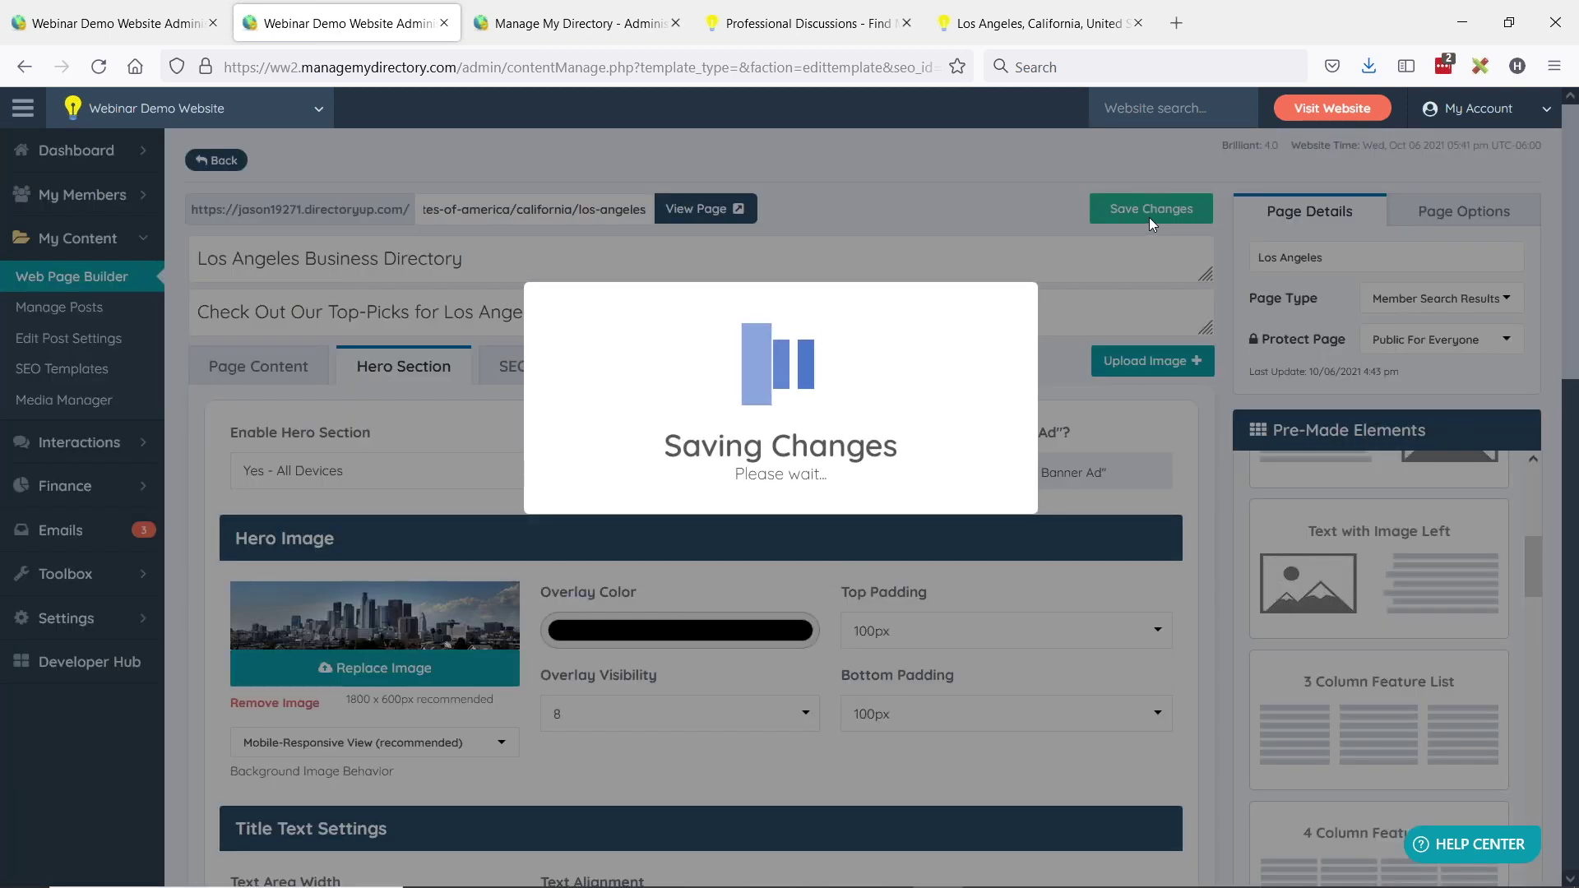
left_click(717, 209)
left_click(715, 209)
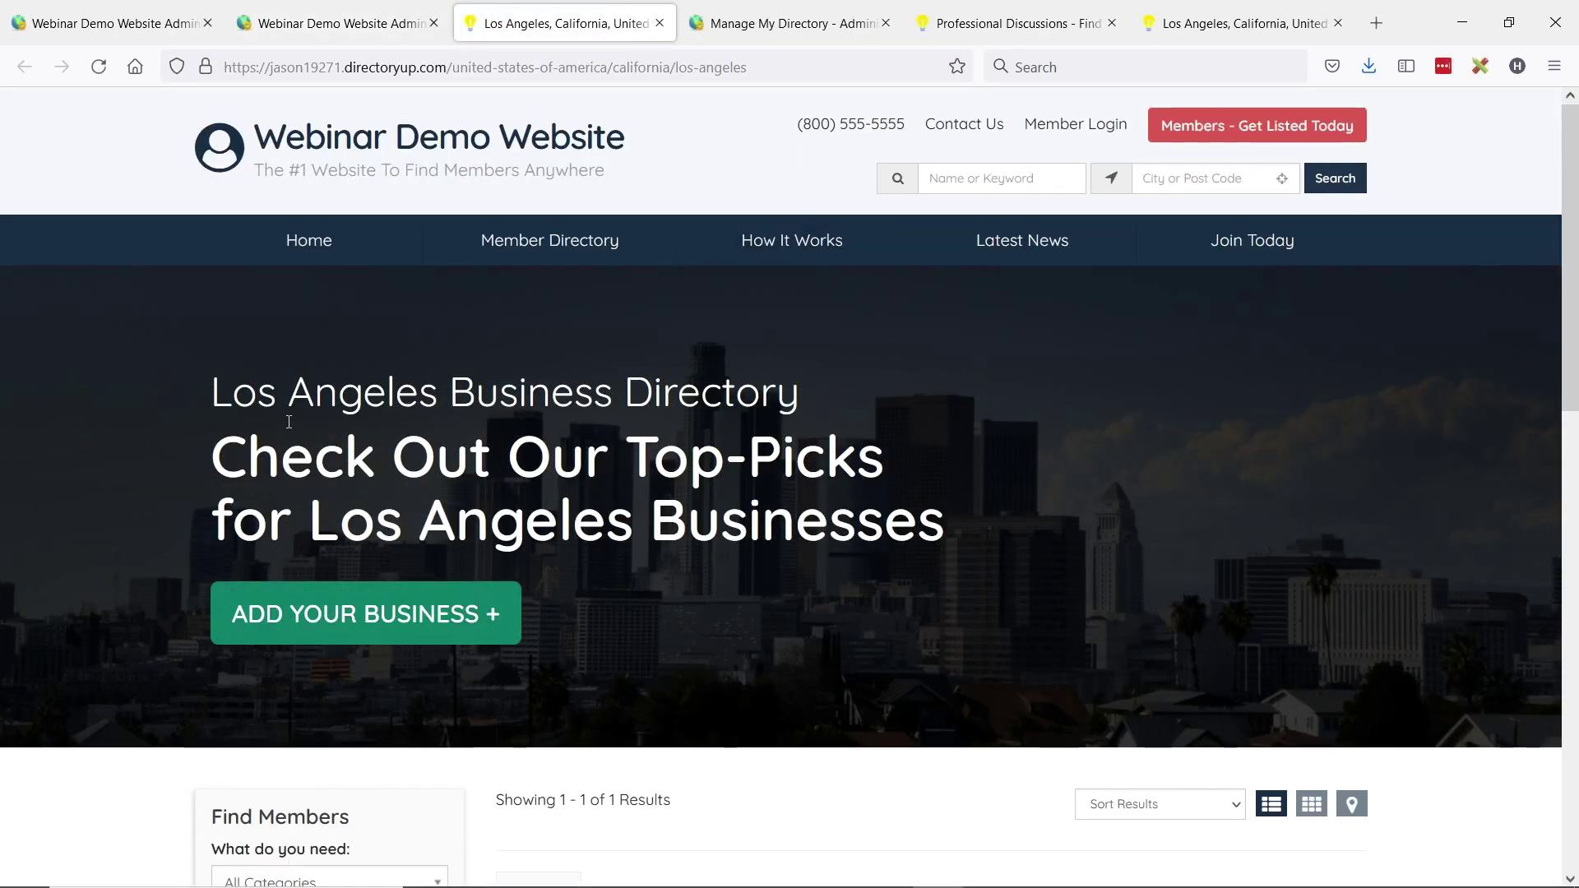
scroll(737, 391, "down", 2)
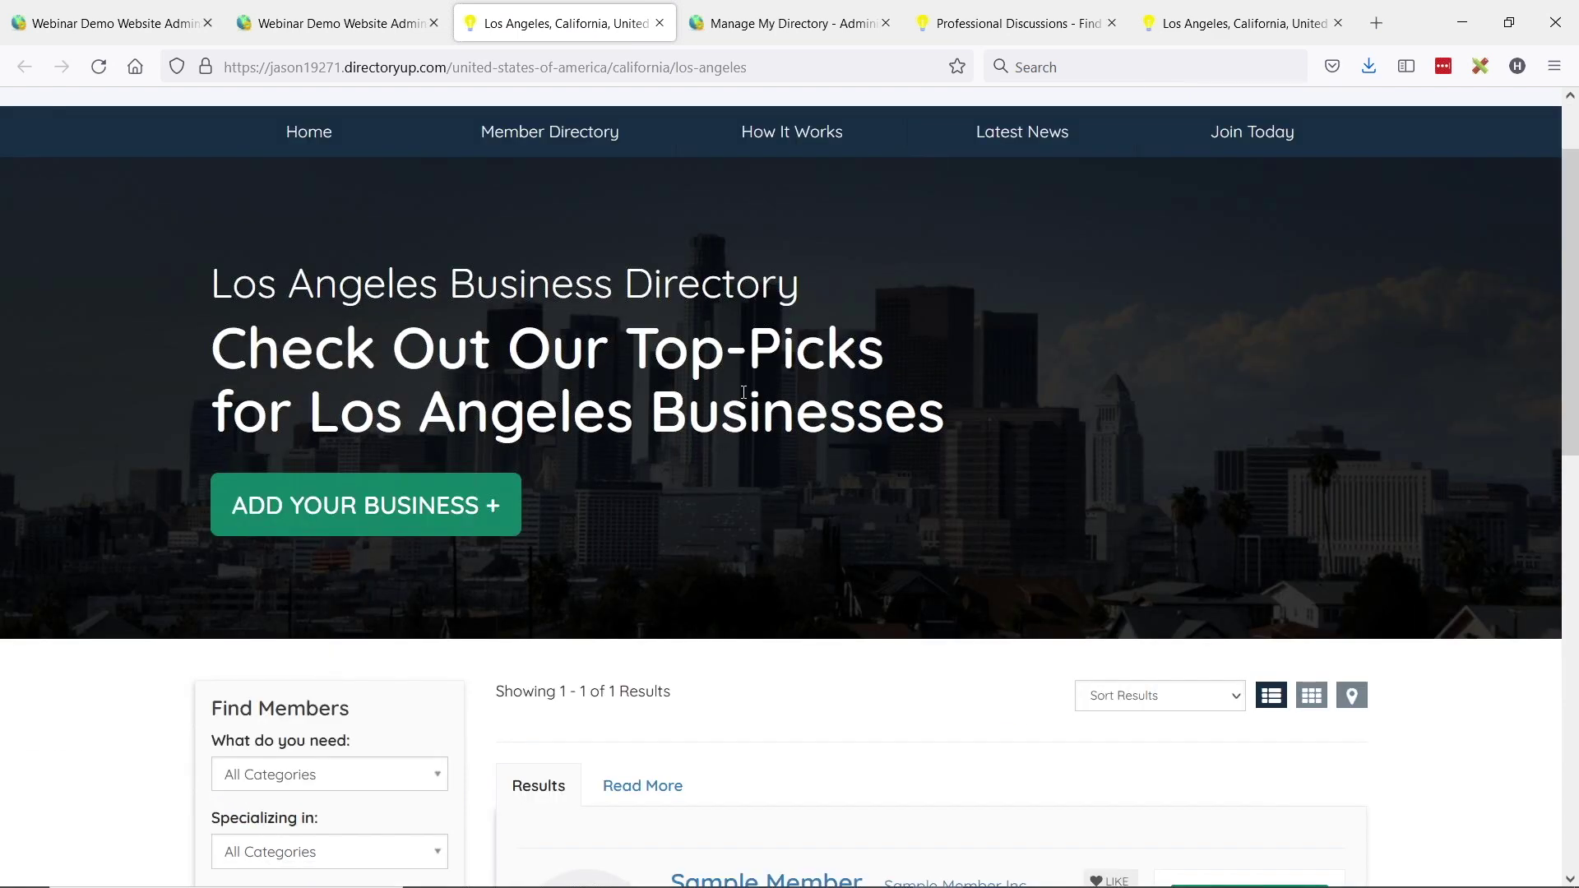
scroll(781, 414, "down", 2)
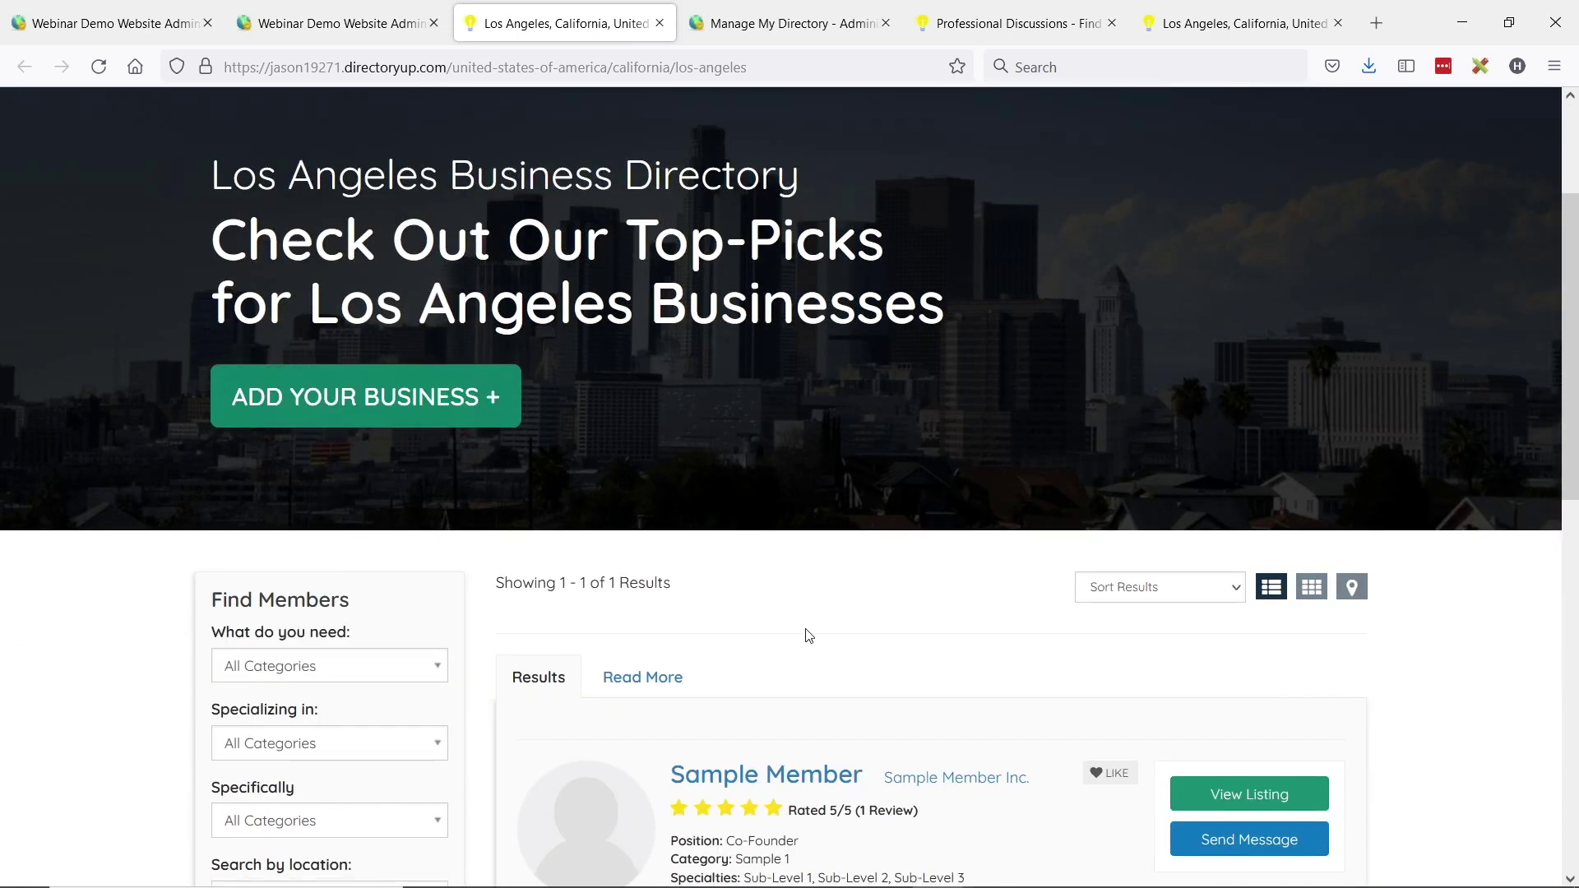
scroll(715, 612, "down", 1)
scroll(782, 669, "up", 5)
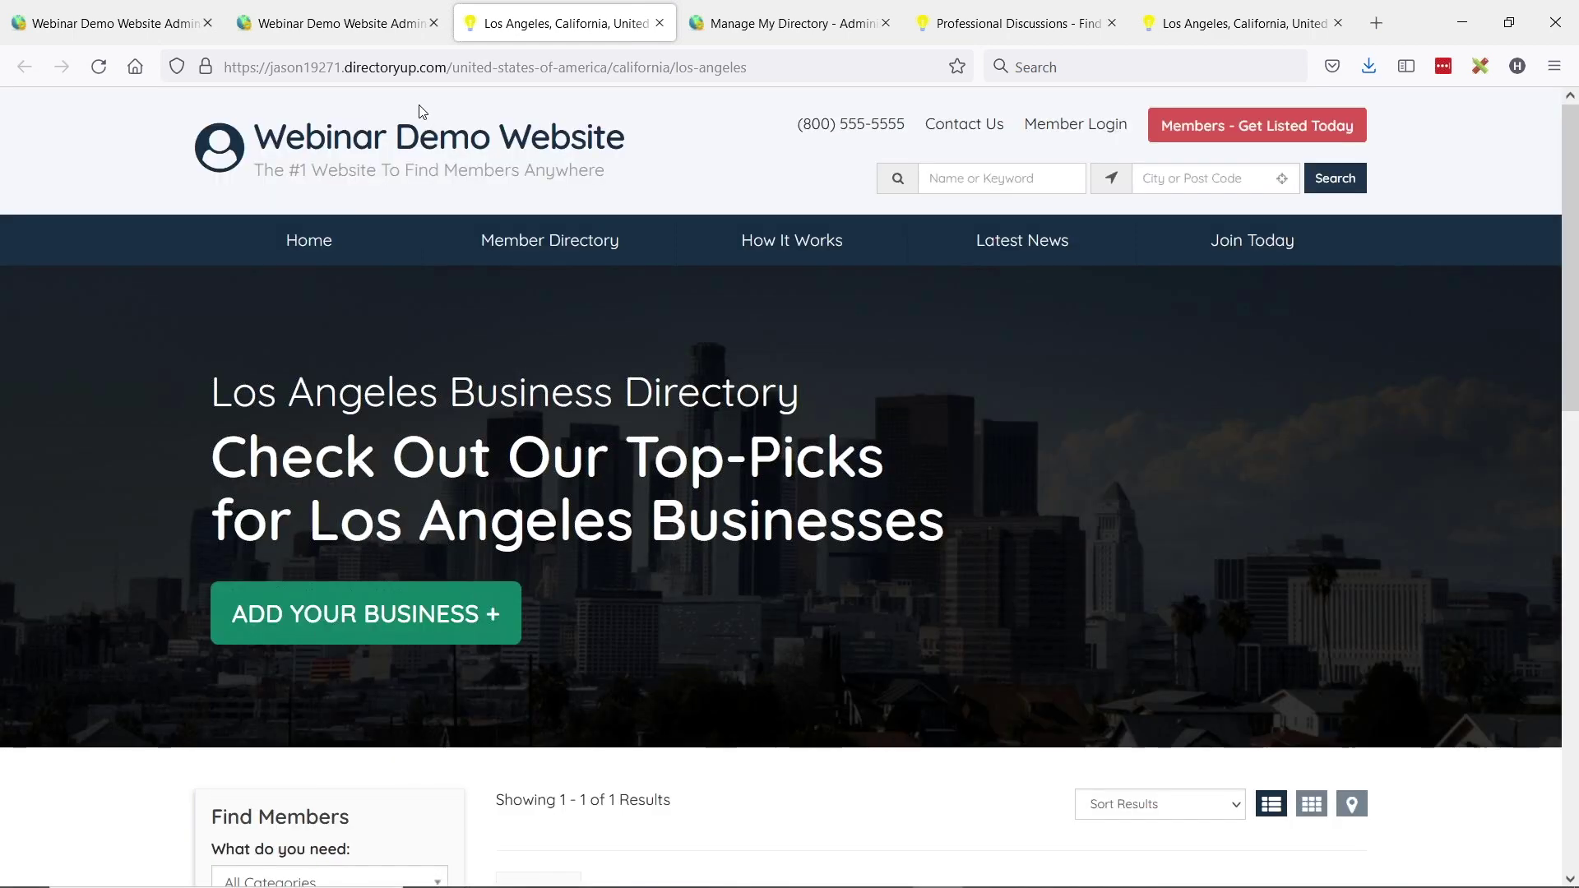
left_click(339, 20)
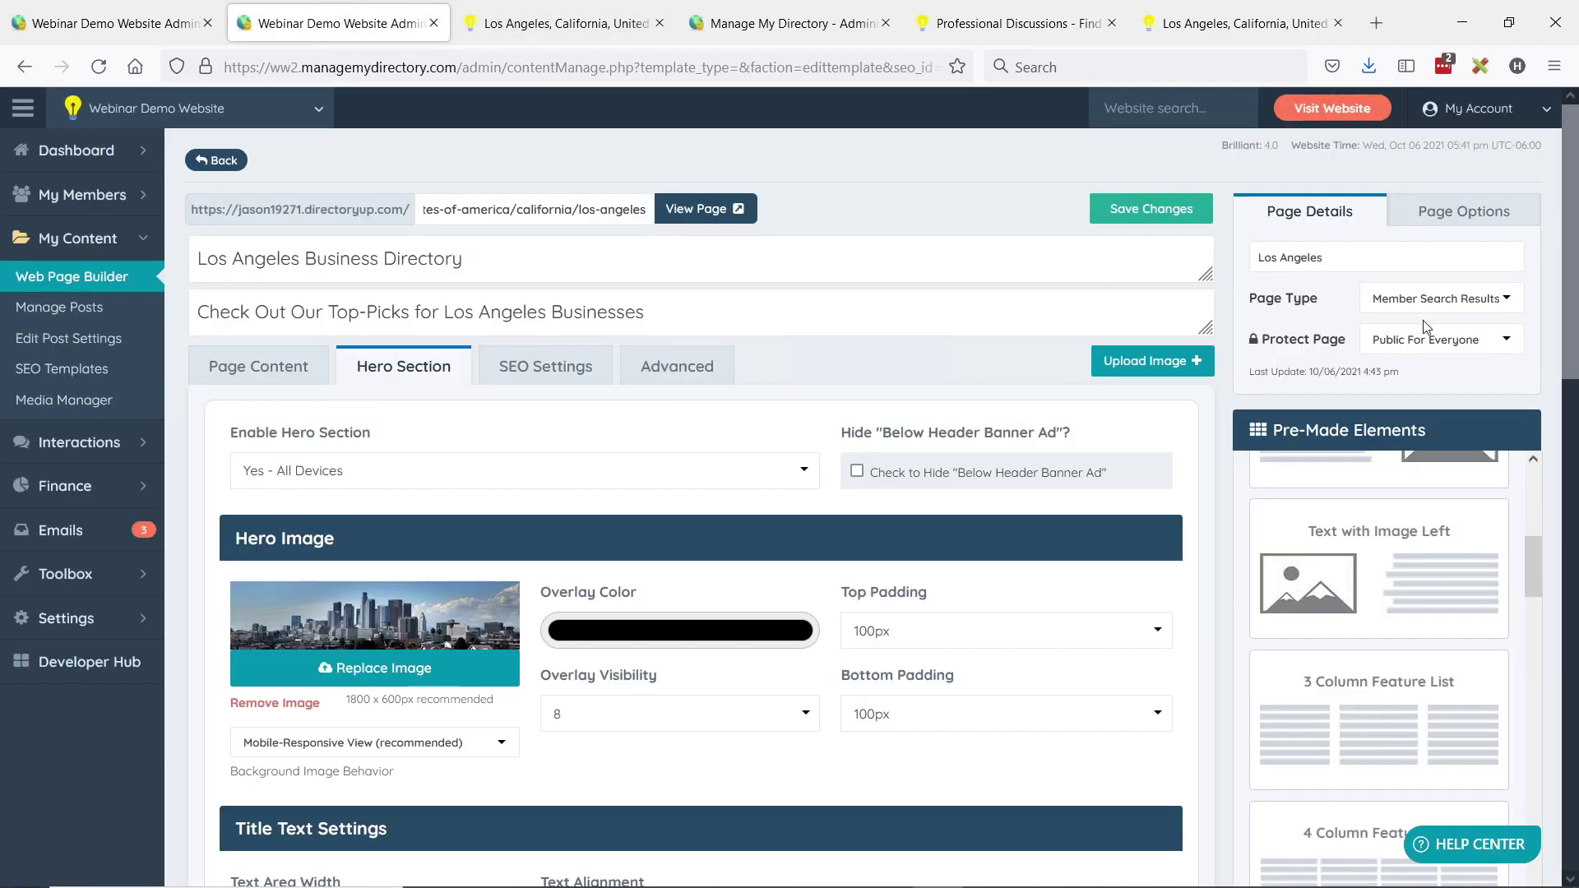
- In Page Options, keep the Member Search Result sidebar in the Left Slim position
left_click(1472, 217)
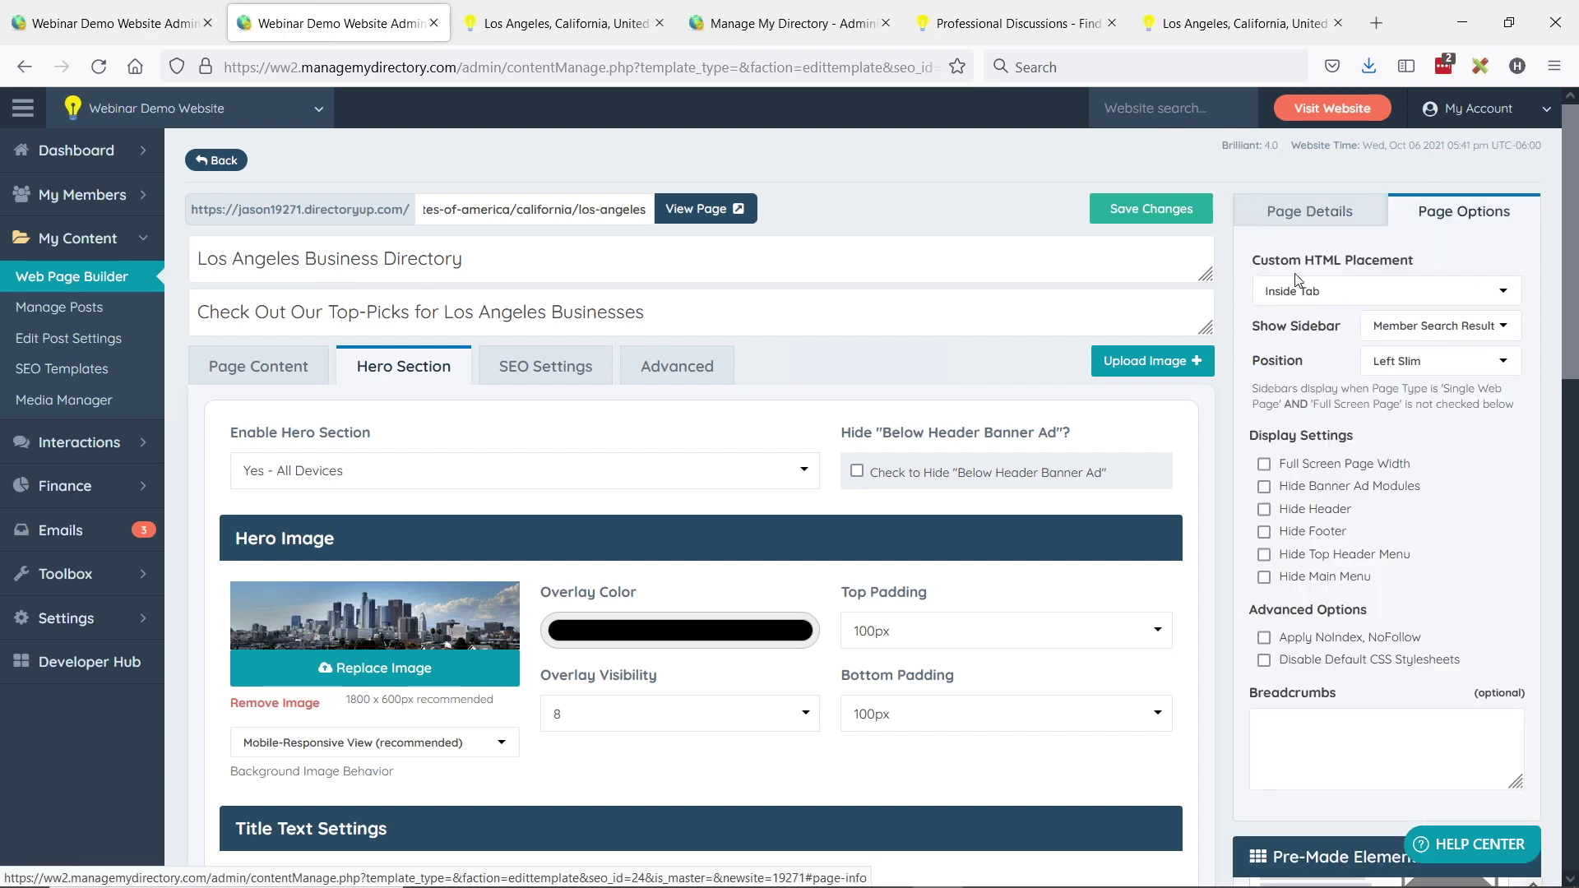
left_click_drag(1255, 329, 1347, 331)
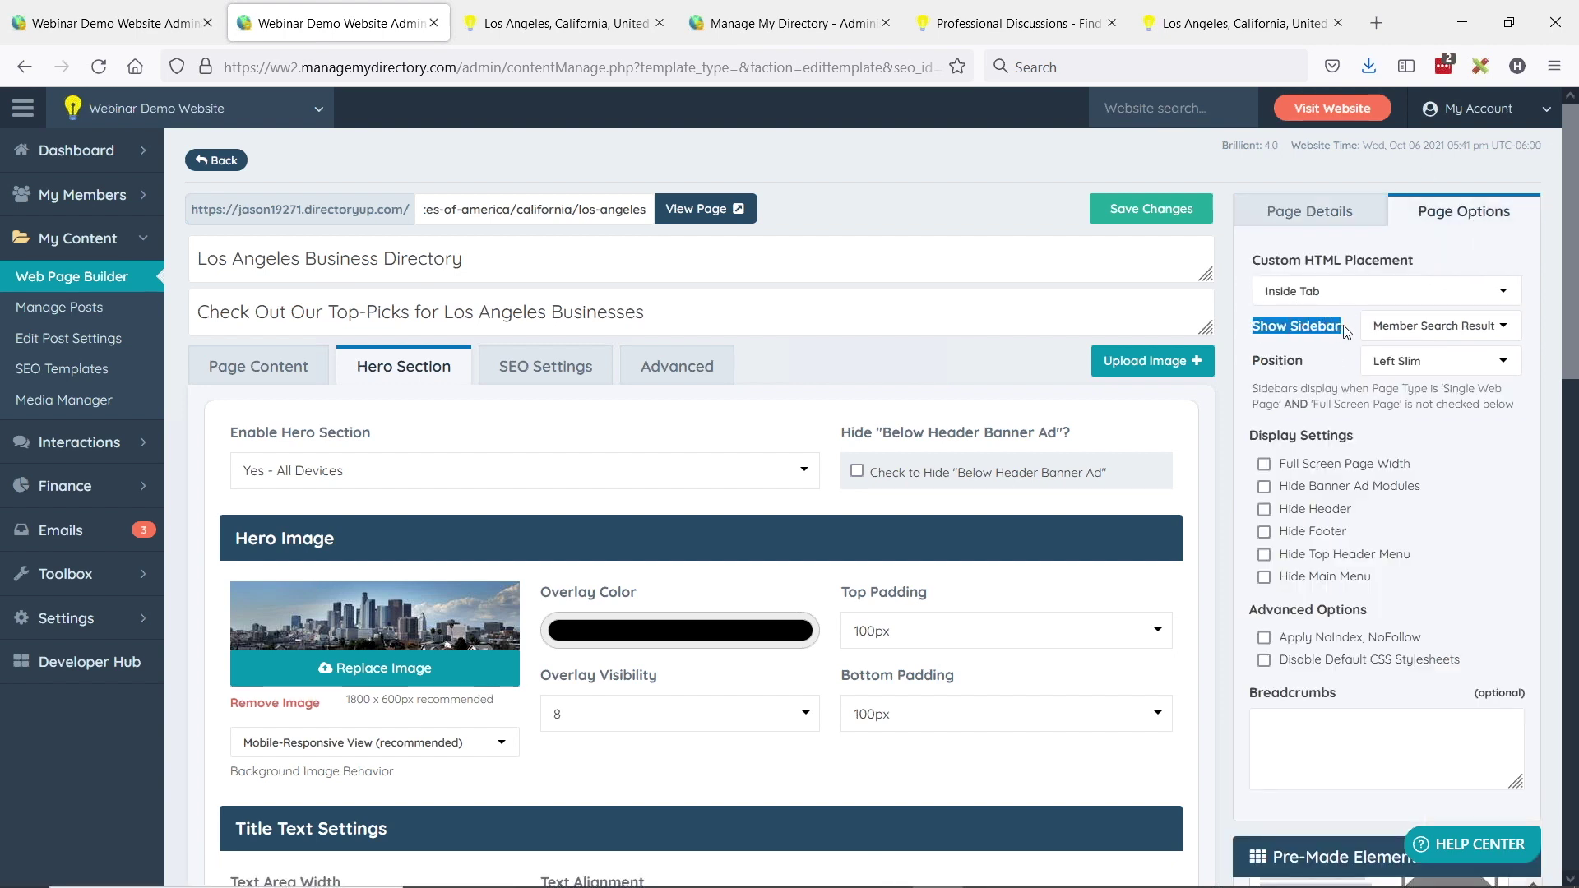
left_click(1421, 327)
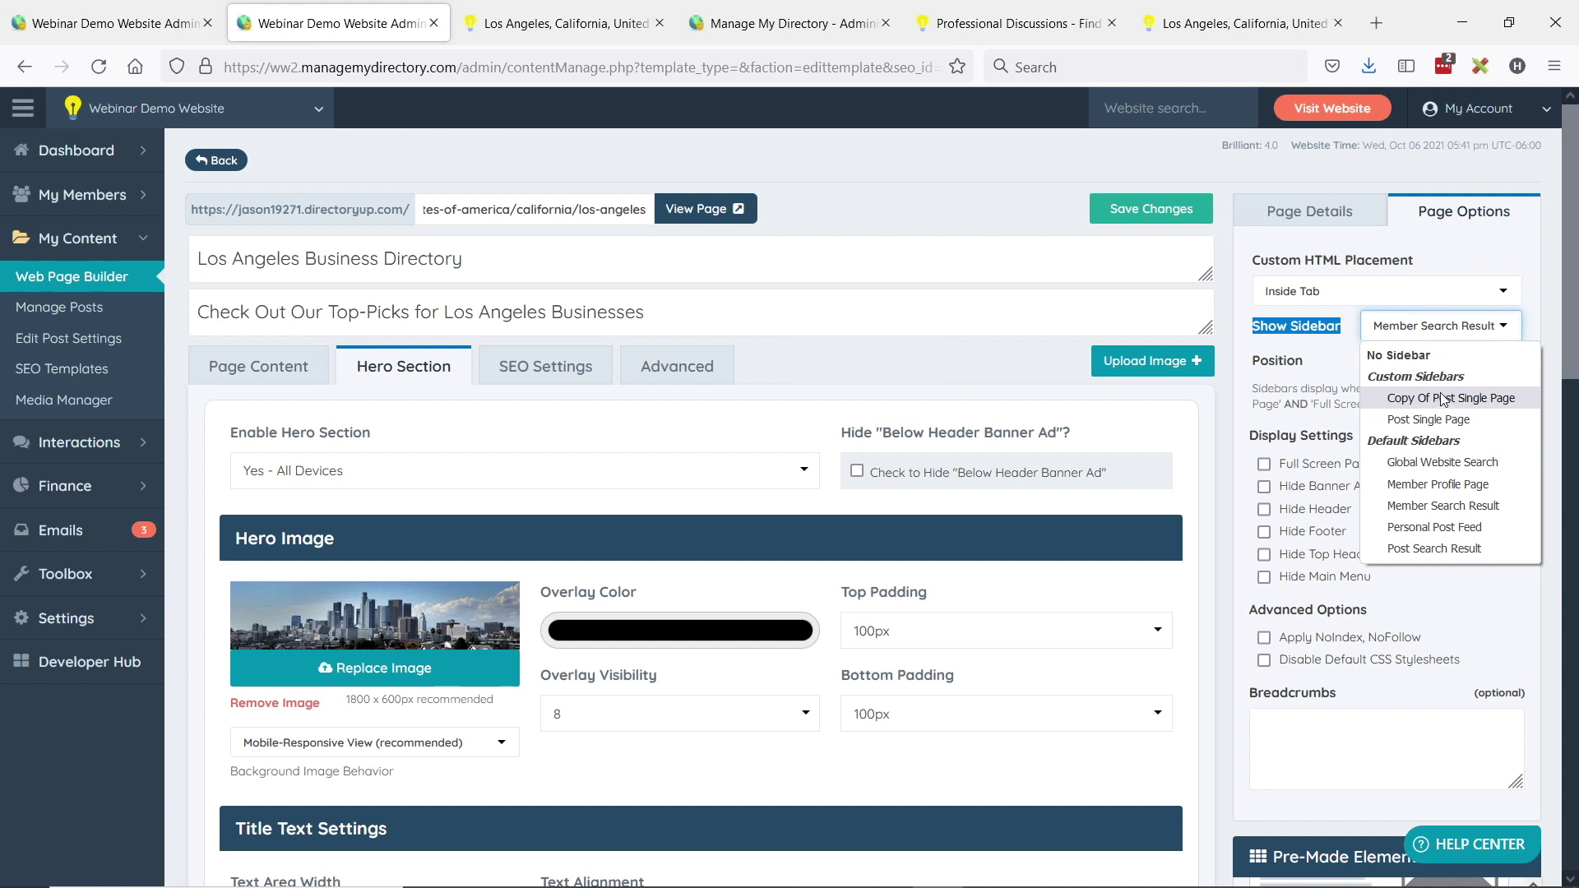
left_click(1331, 357)
left_click(1449, 370)
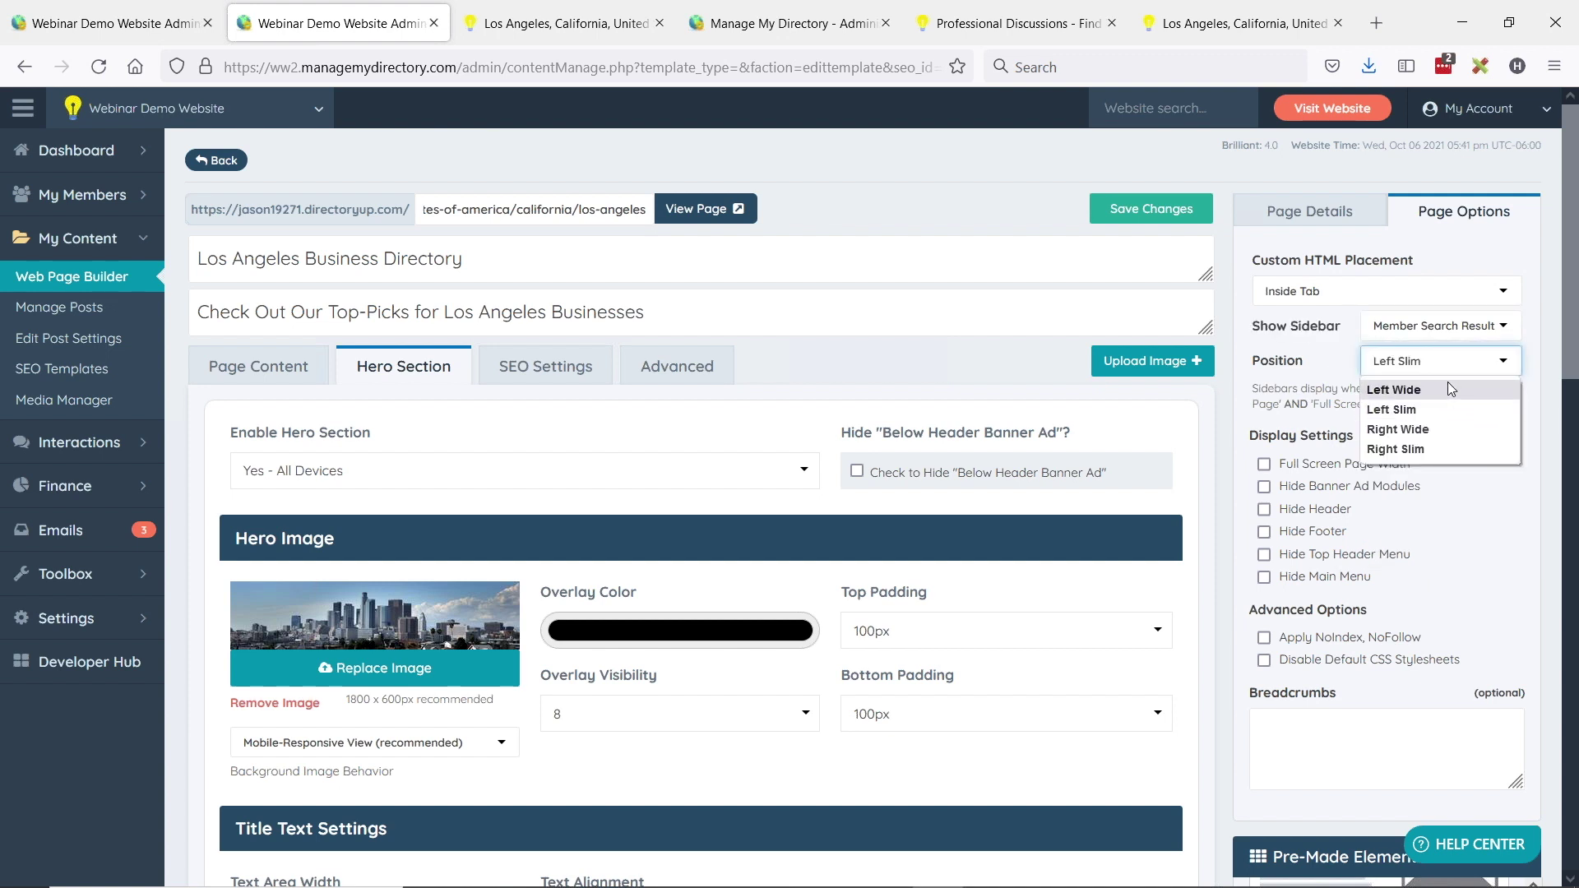
left_click(1342, 357)
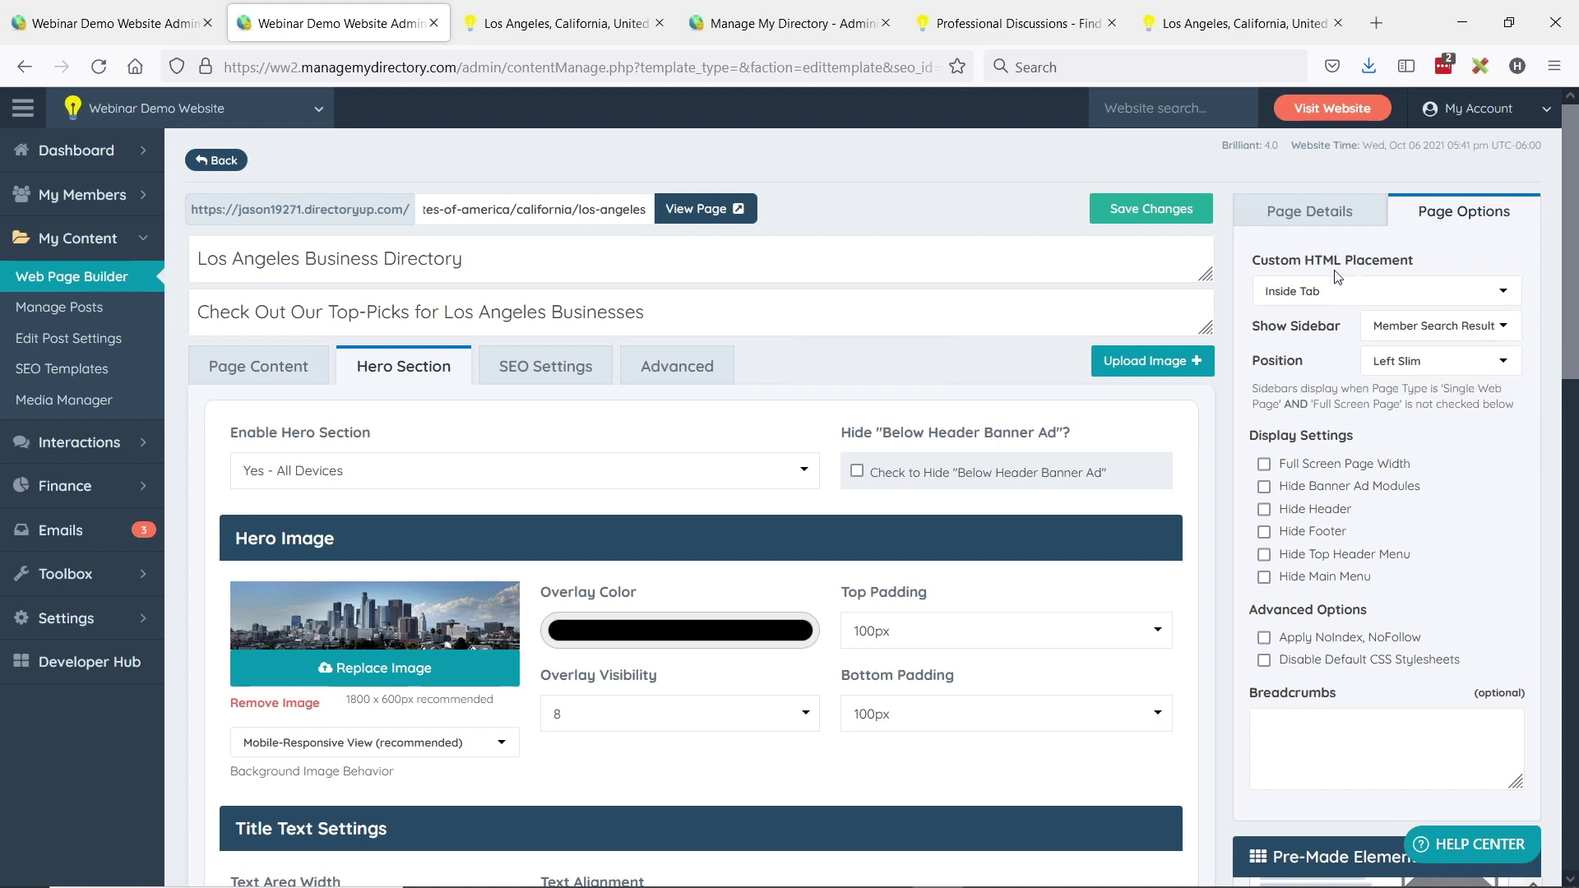
- Set Custom HTML Placement to Below Member Results and save the page
left_click(259, 366)
scroll(619, 566, "down", 1)
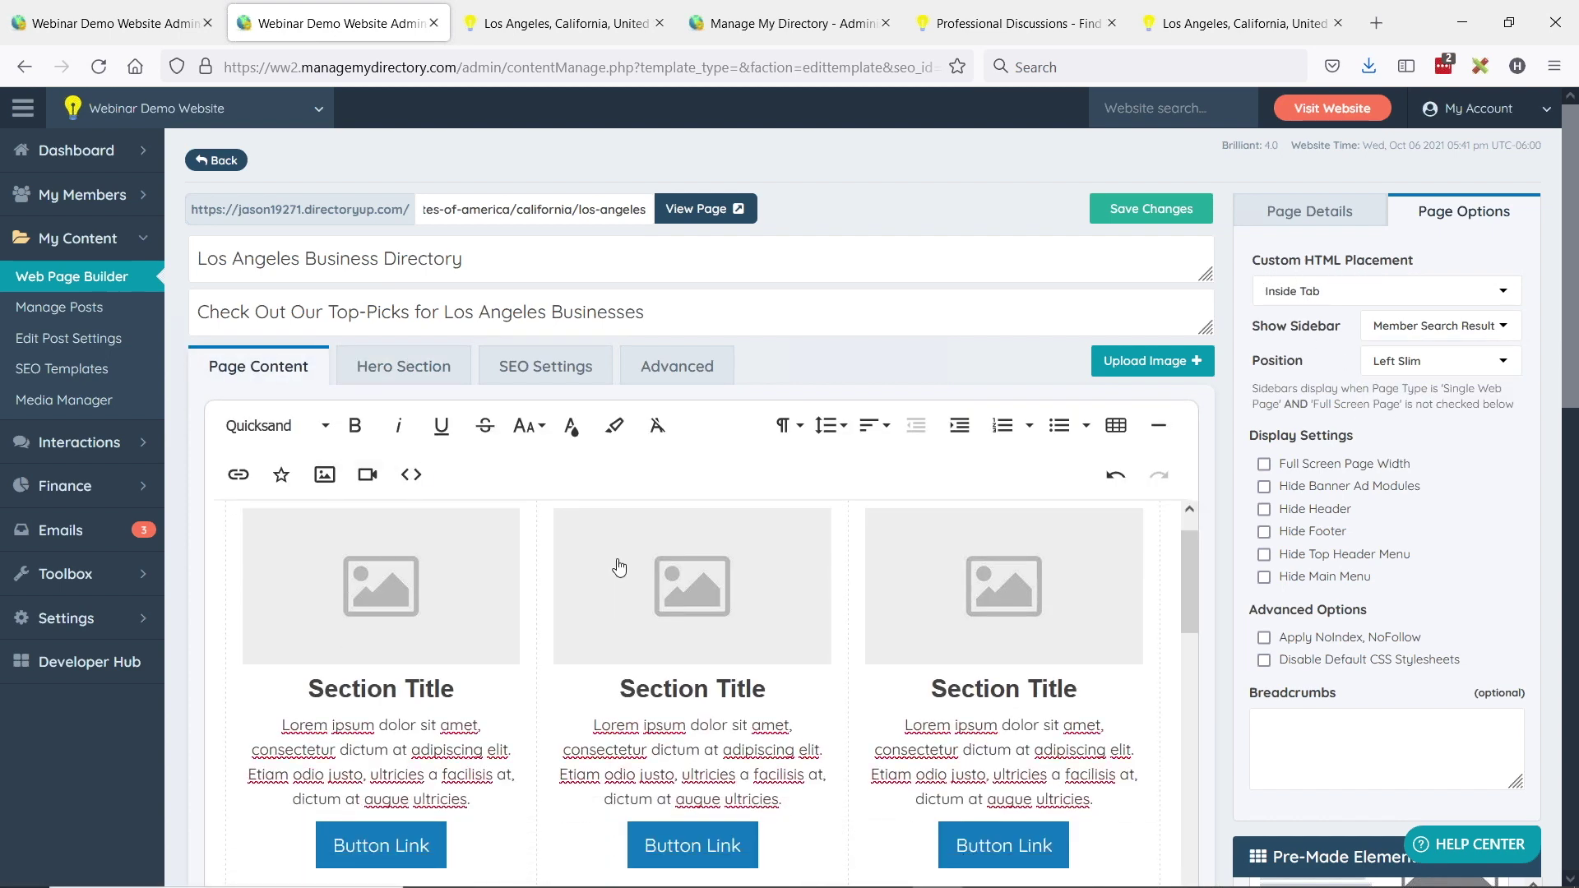
scroll(619, 566, "down", 10)
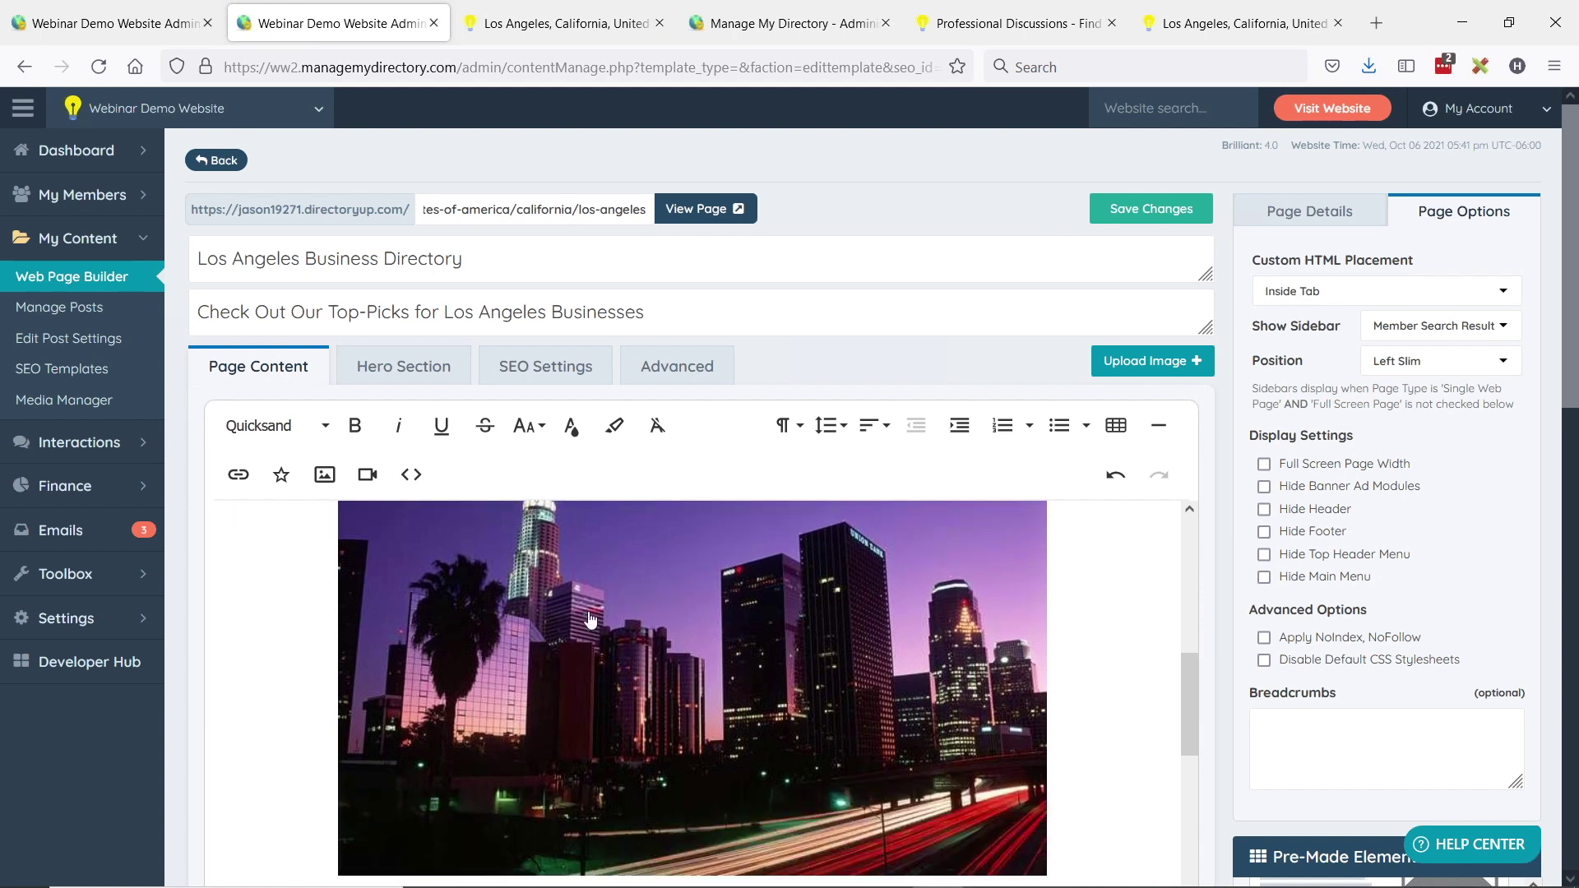
scroll(590, 619, "down", 6)
scroll(599, 645, "up", 10)
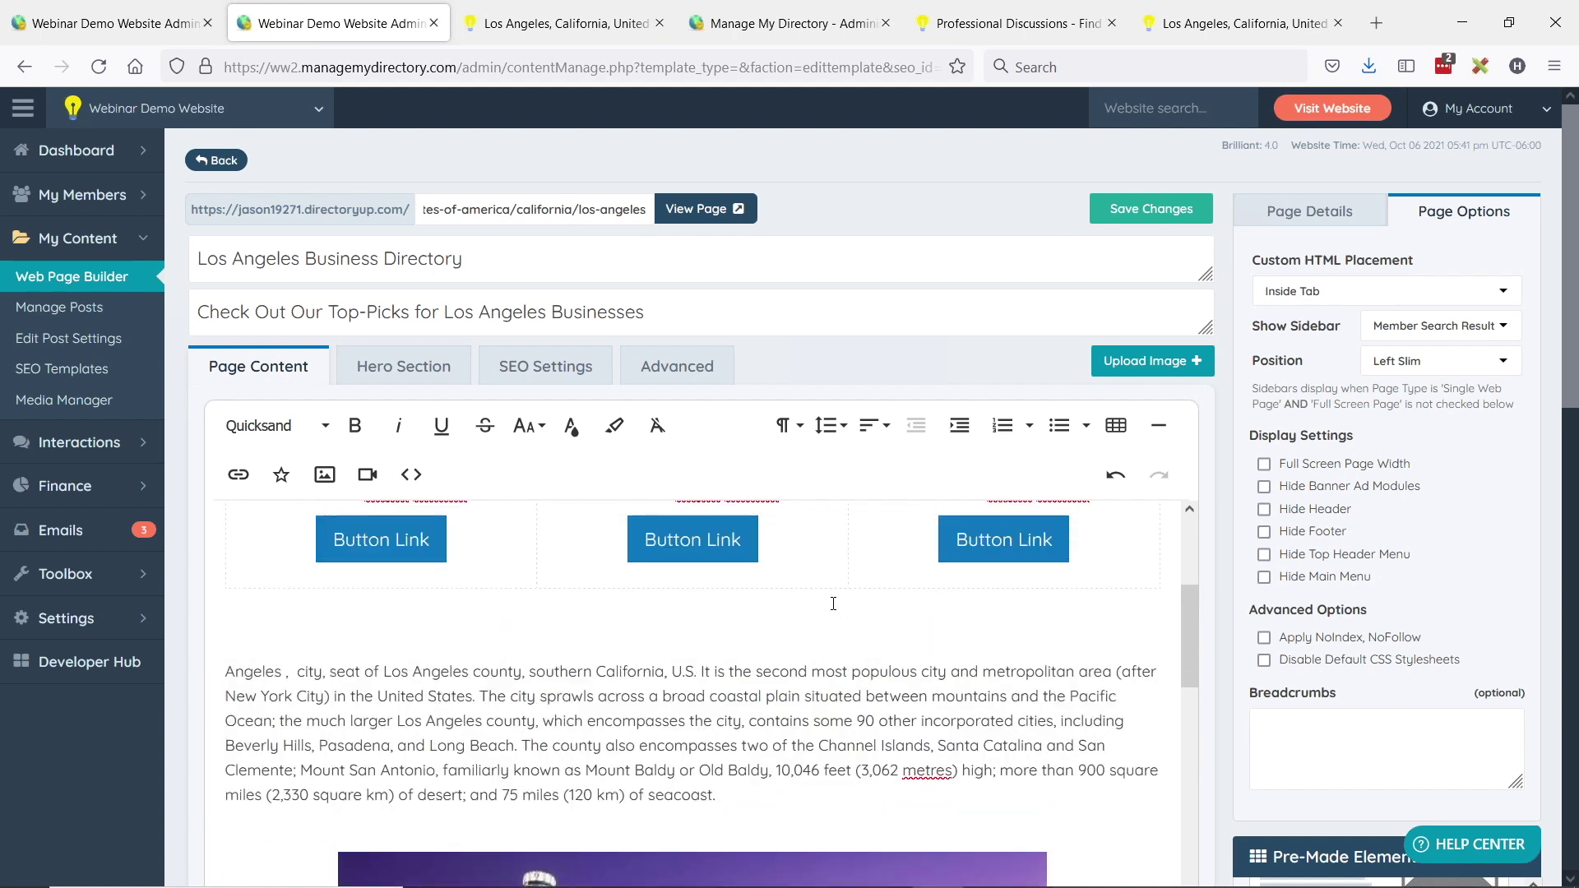
scroll(834, 605, "up", 5)
left_click(1325, 294)
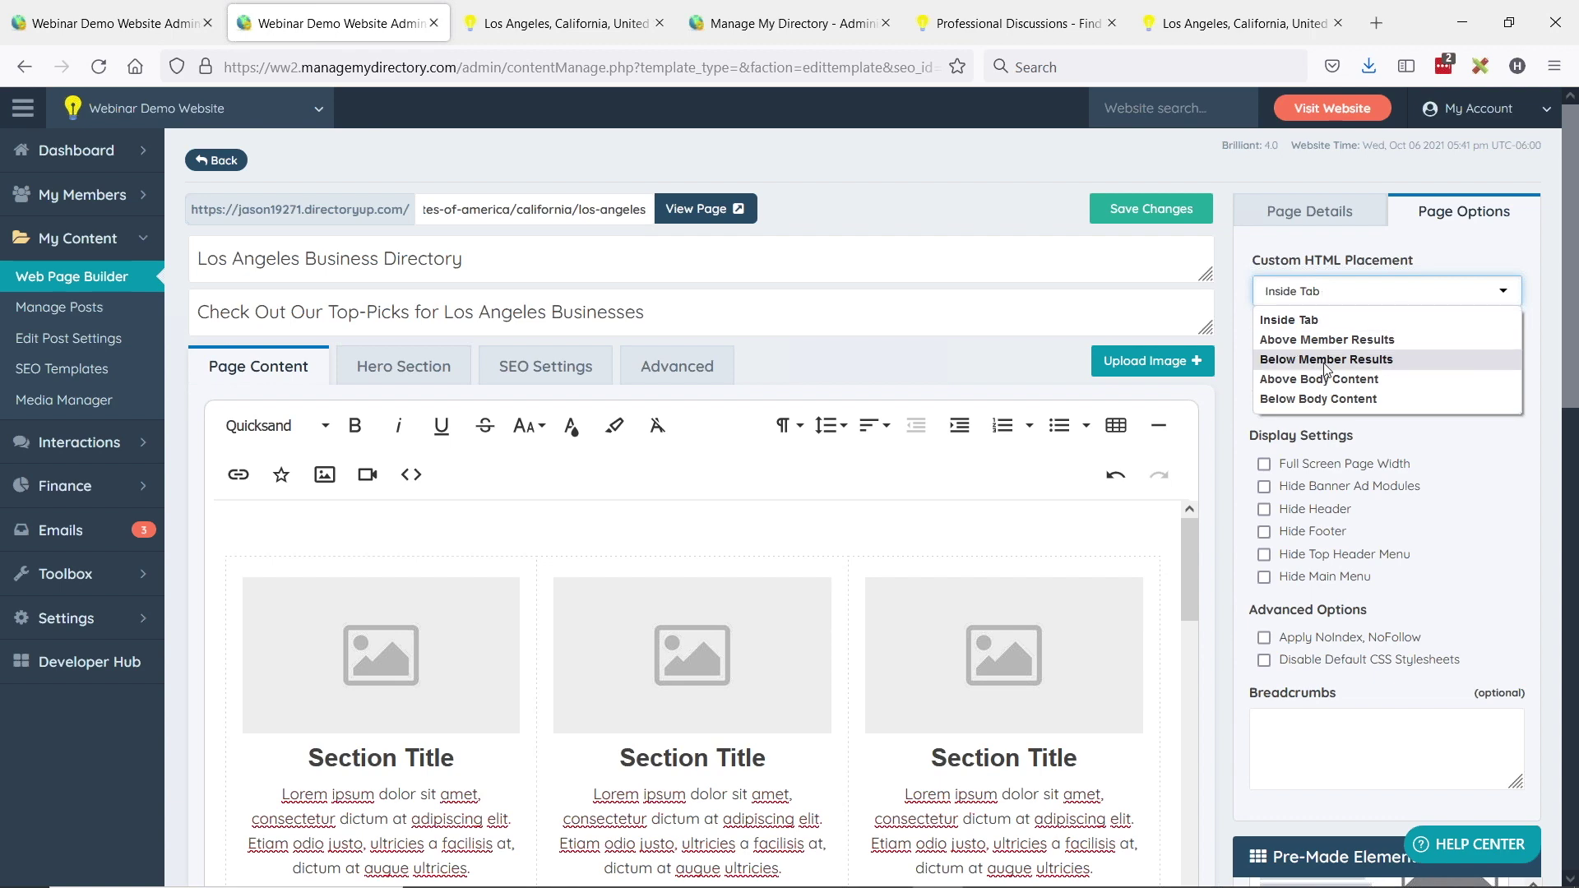
left_click(1392, 371)
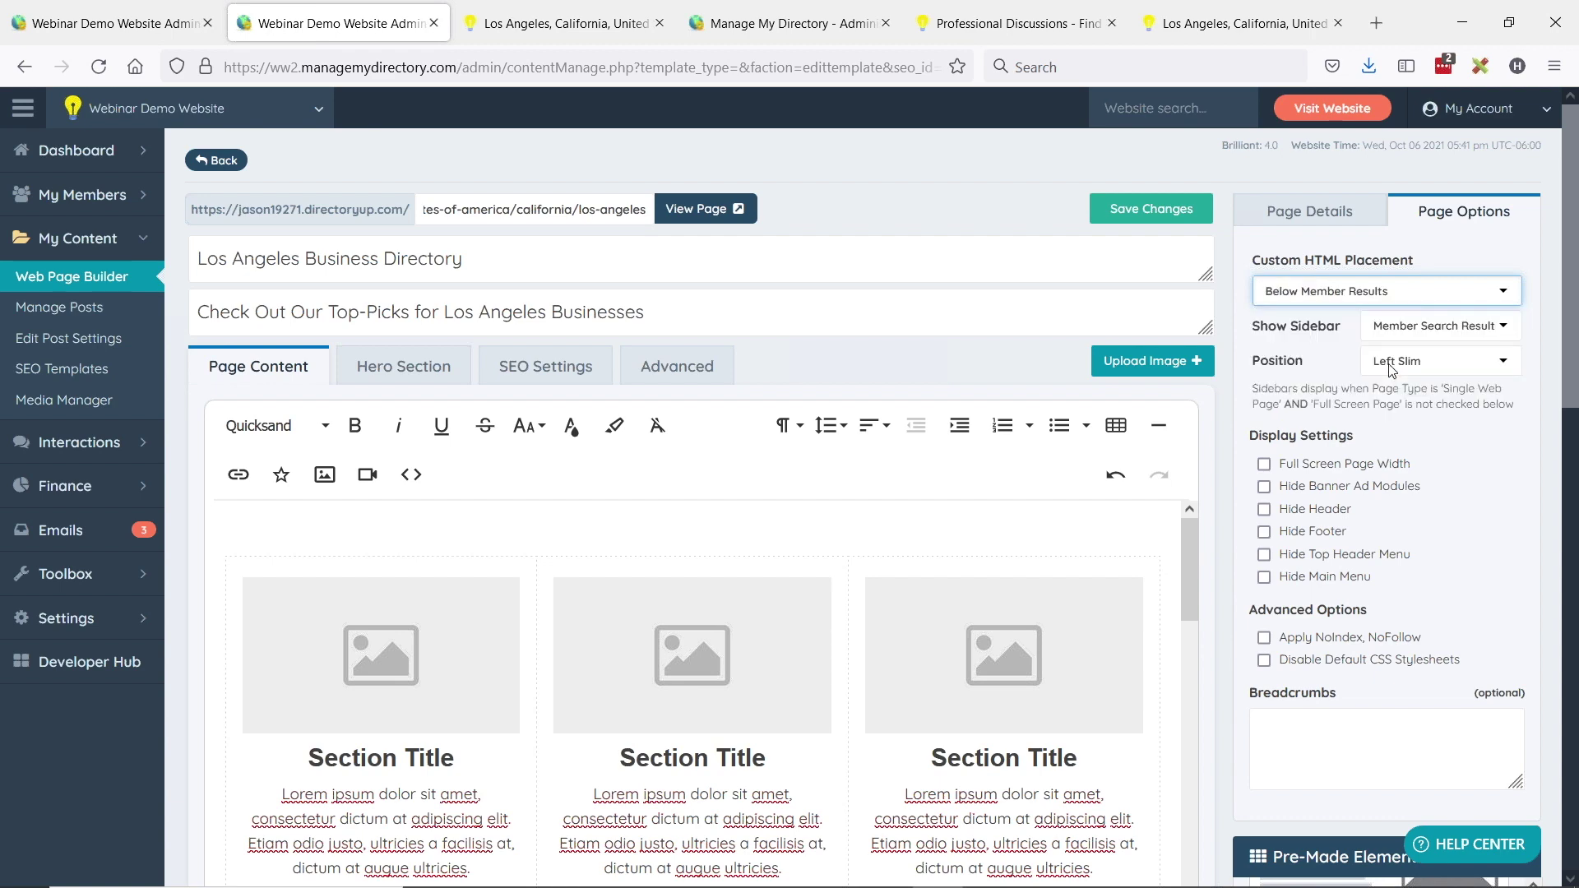
left_click(1160, 211)
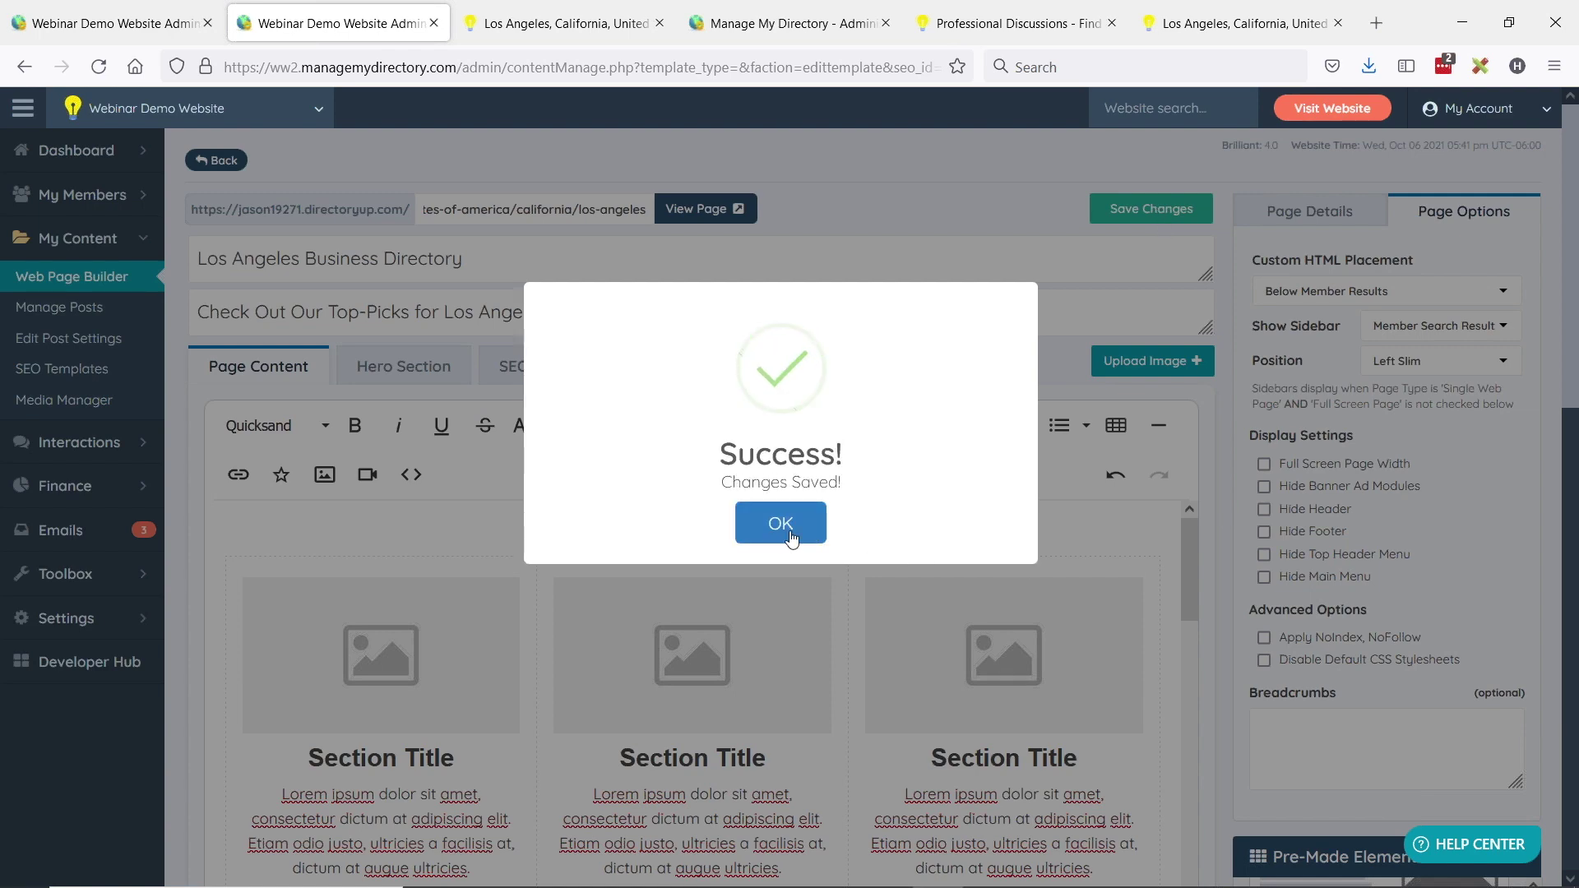
left_click(783, 527)
- Go to the live Los Angeles page and duplicate its tab
scroll(441, 592, "down", 10)
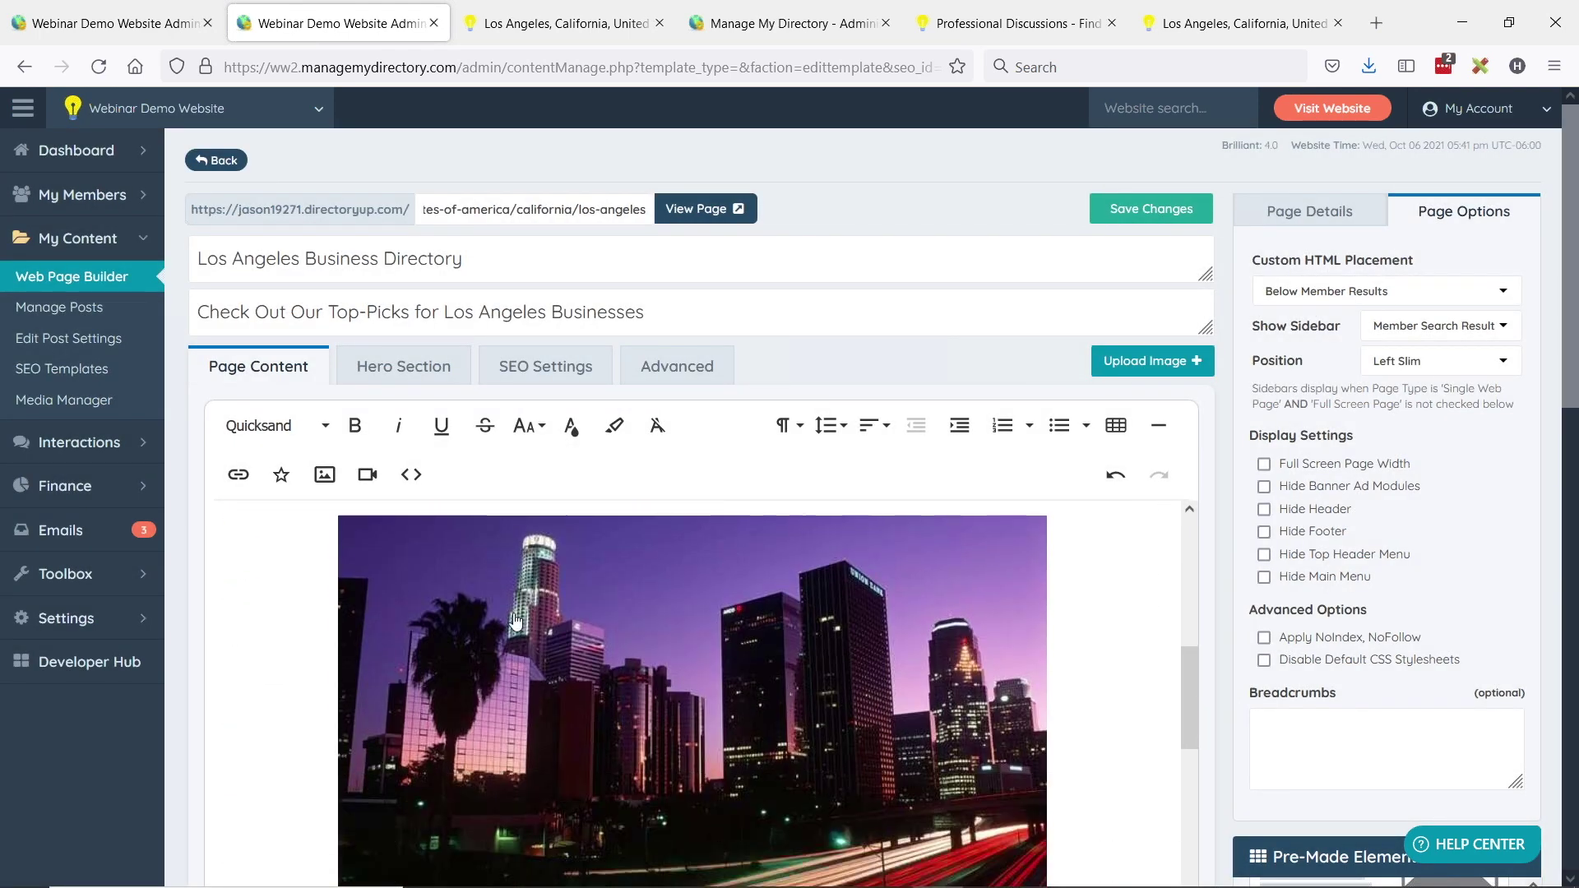
scroll(590, 642, "down", 4)
scroll(579, 635, "up", 14)
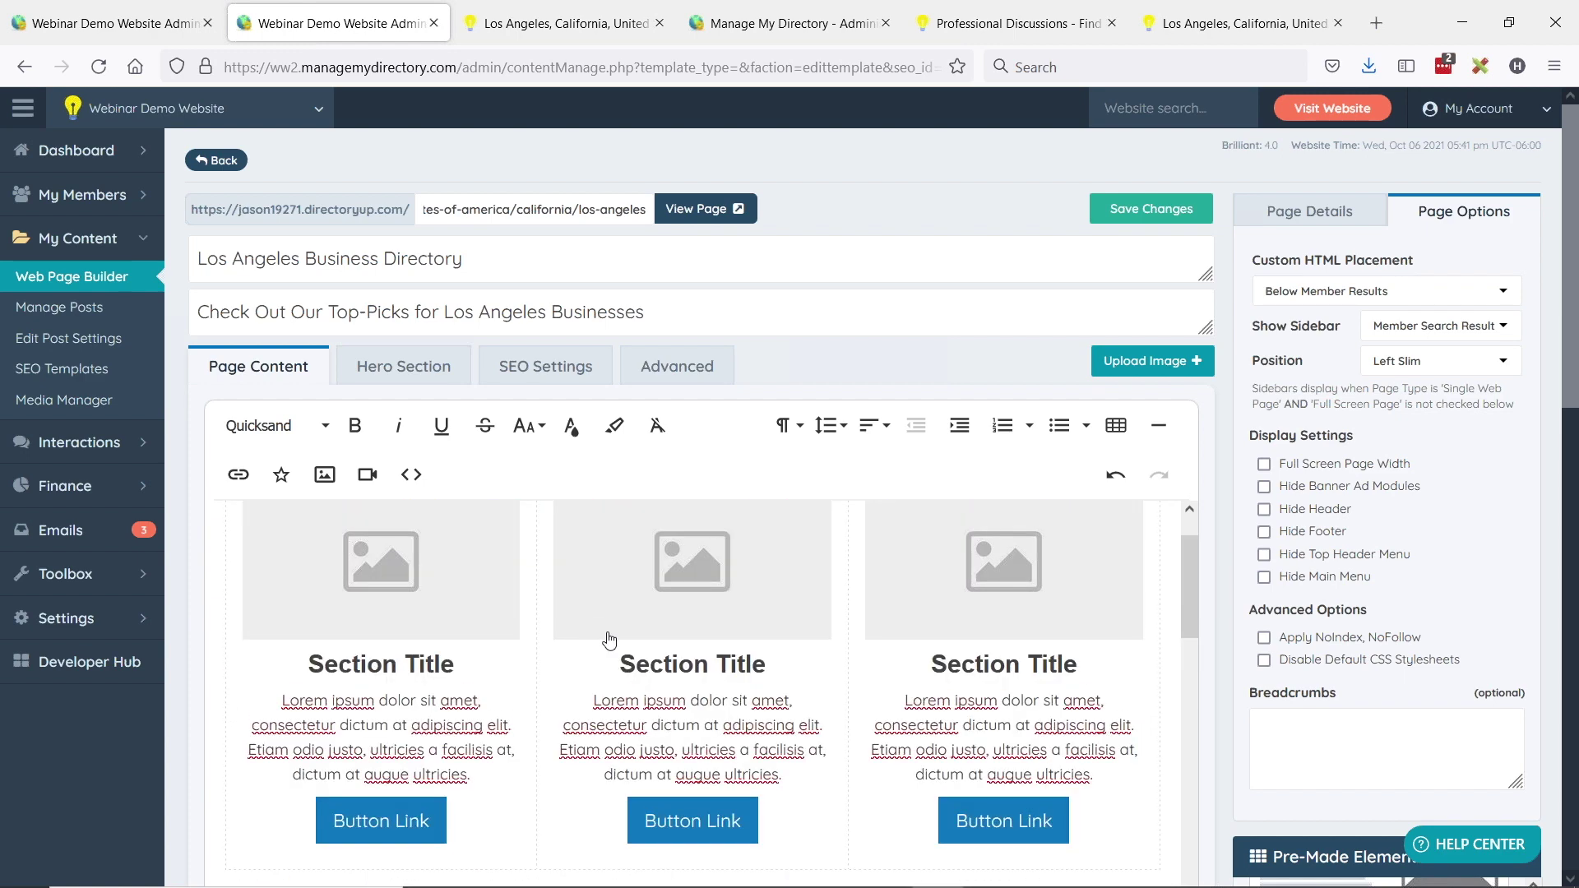
left_click(539, 15)
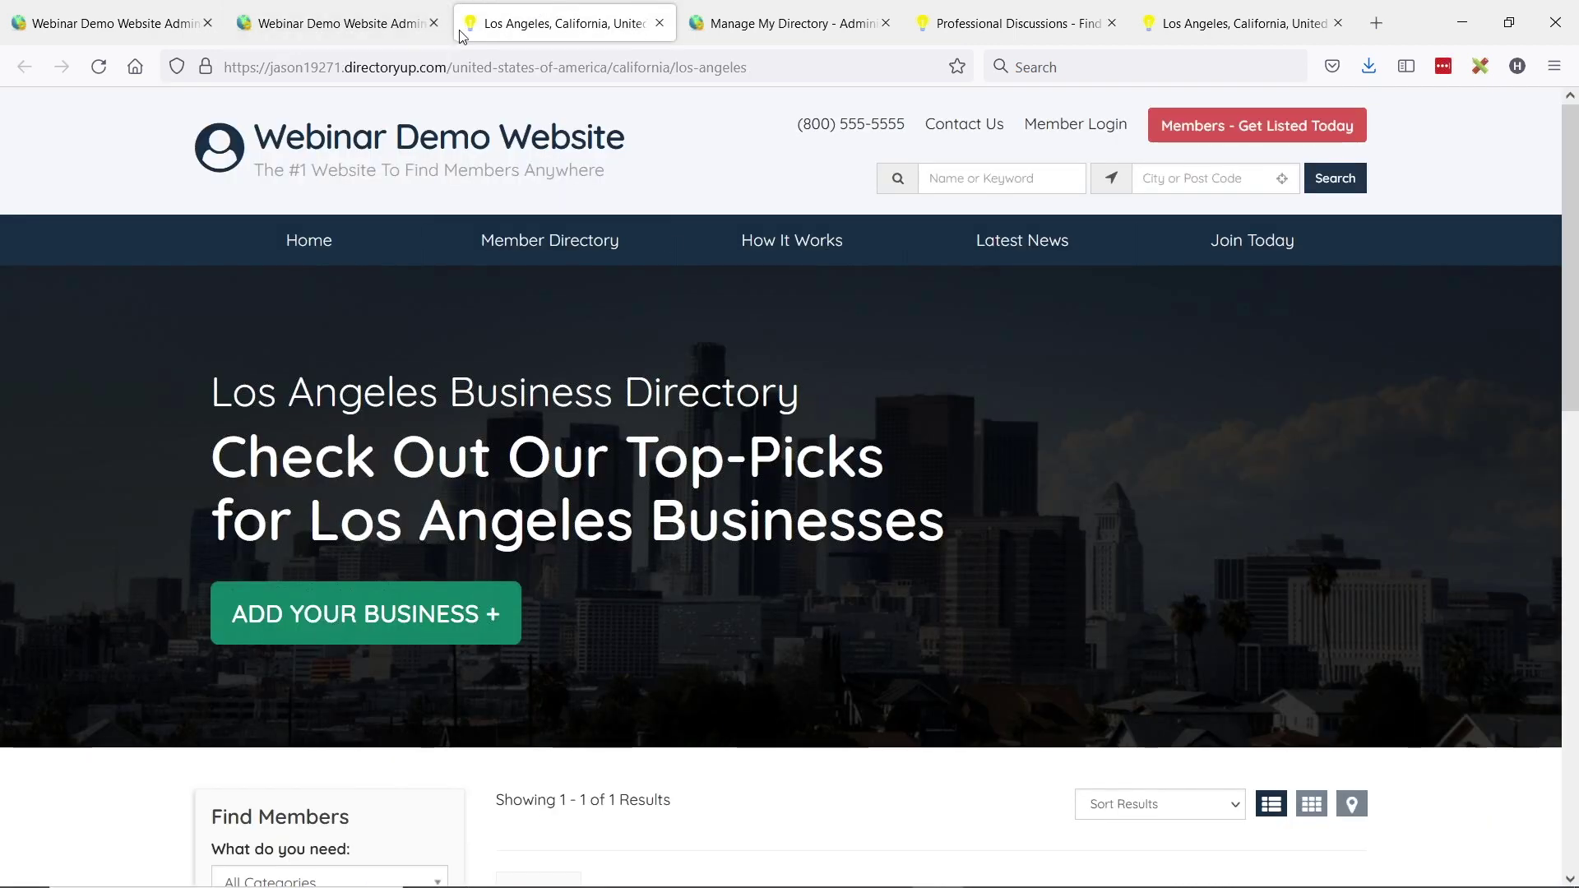
right_click(496, 18)
left_click(543, 167)
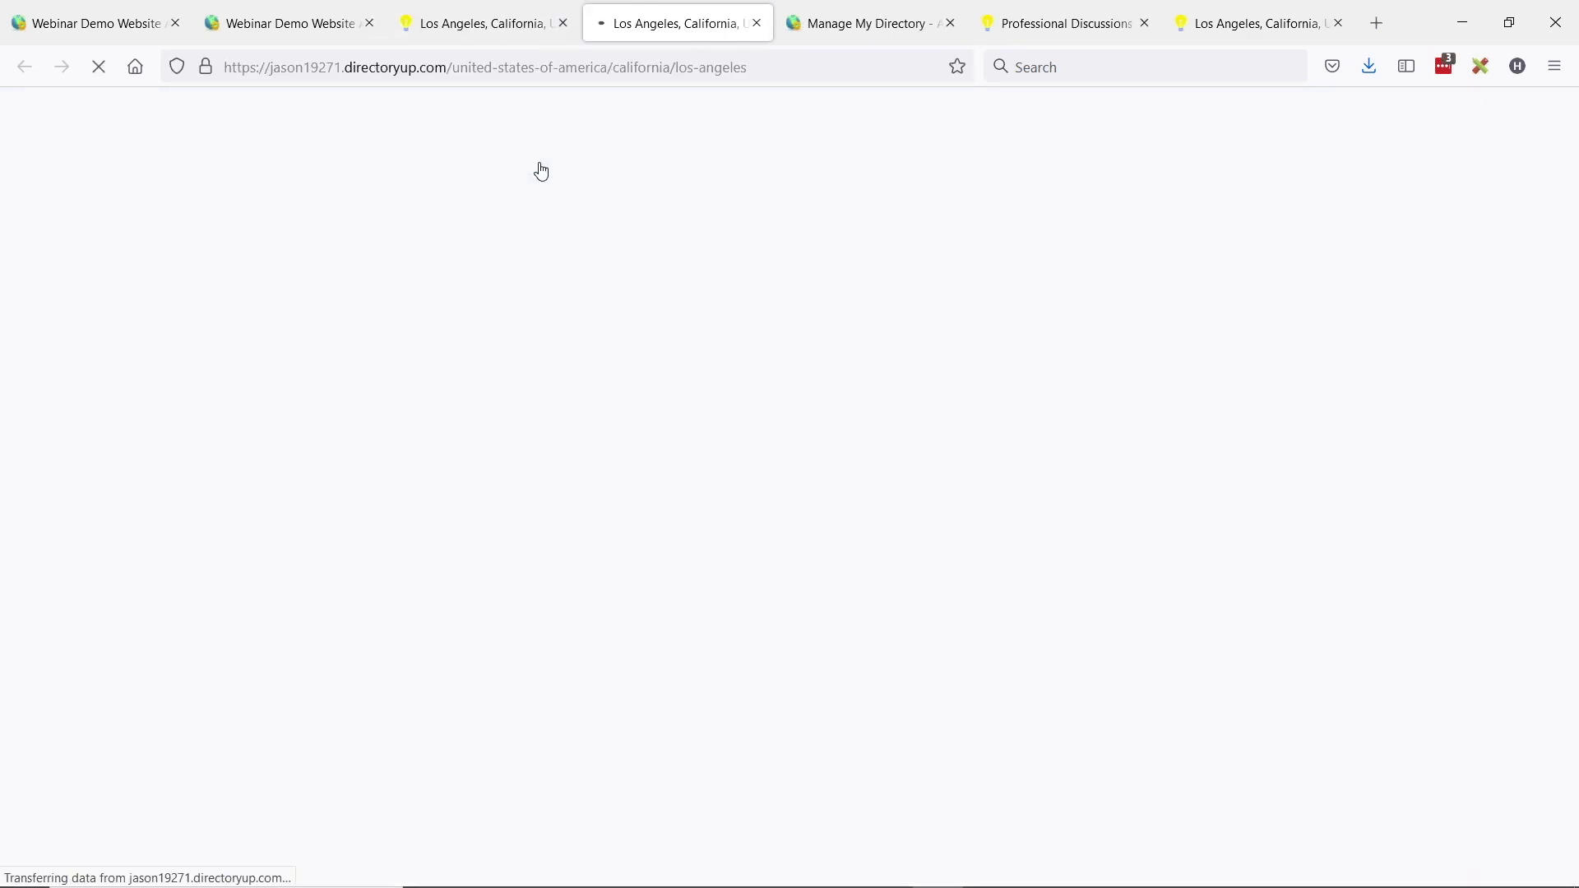
scroll(693, 346, "down", 2)
scroll(693, 339, "down", 3)
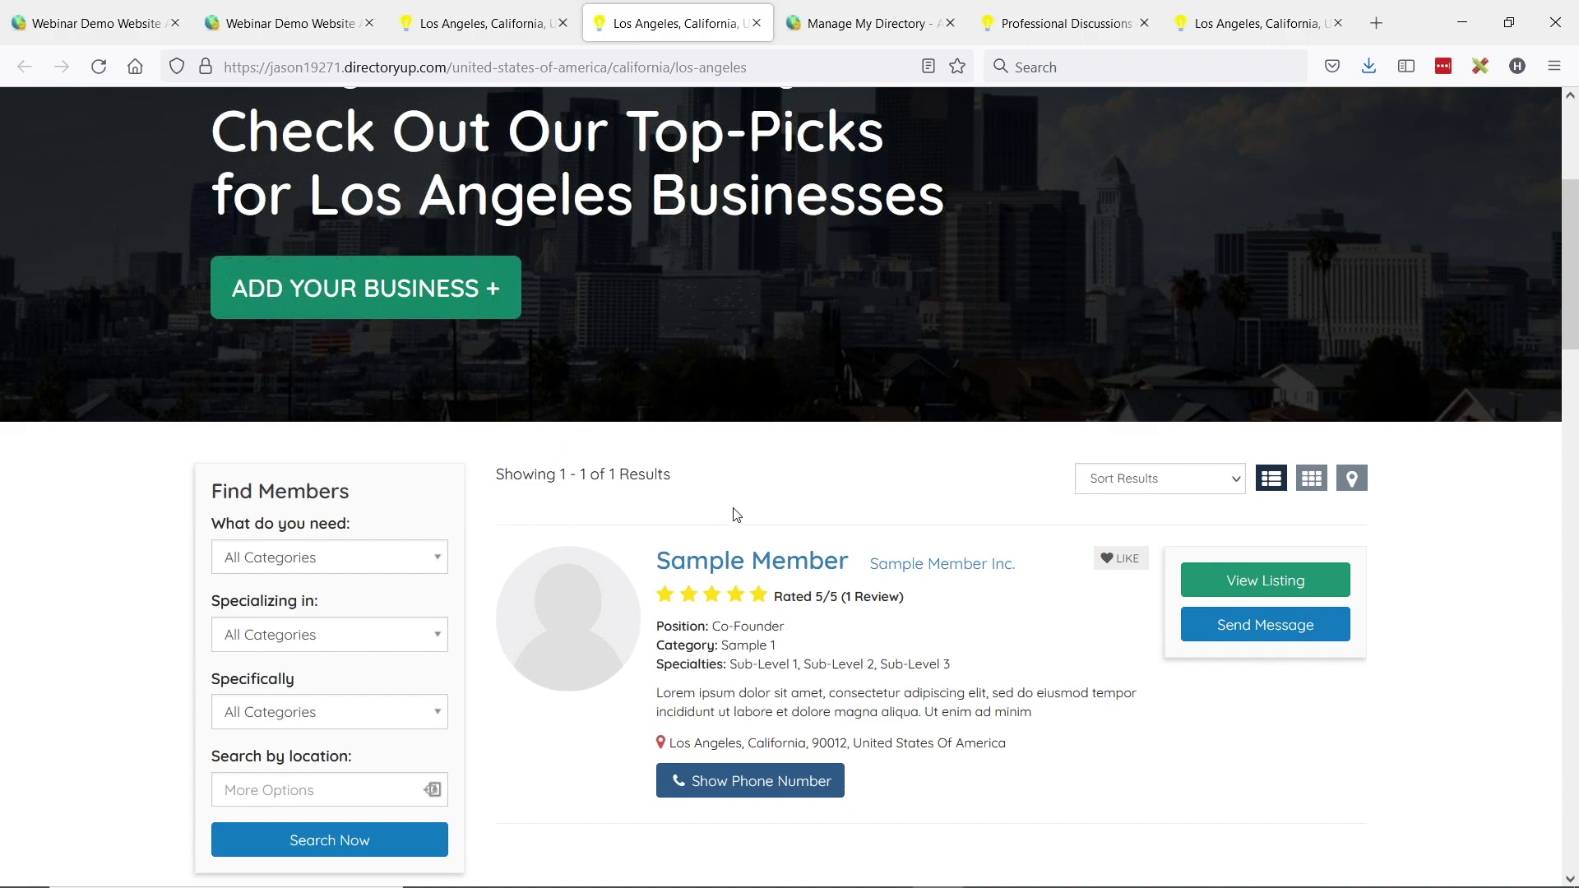
scroll(741, 494, "down", 6)
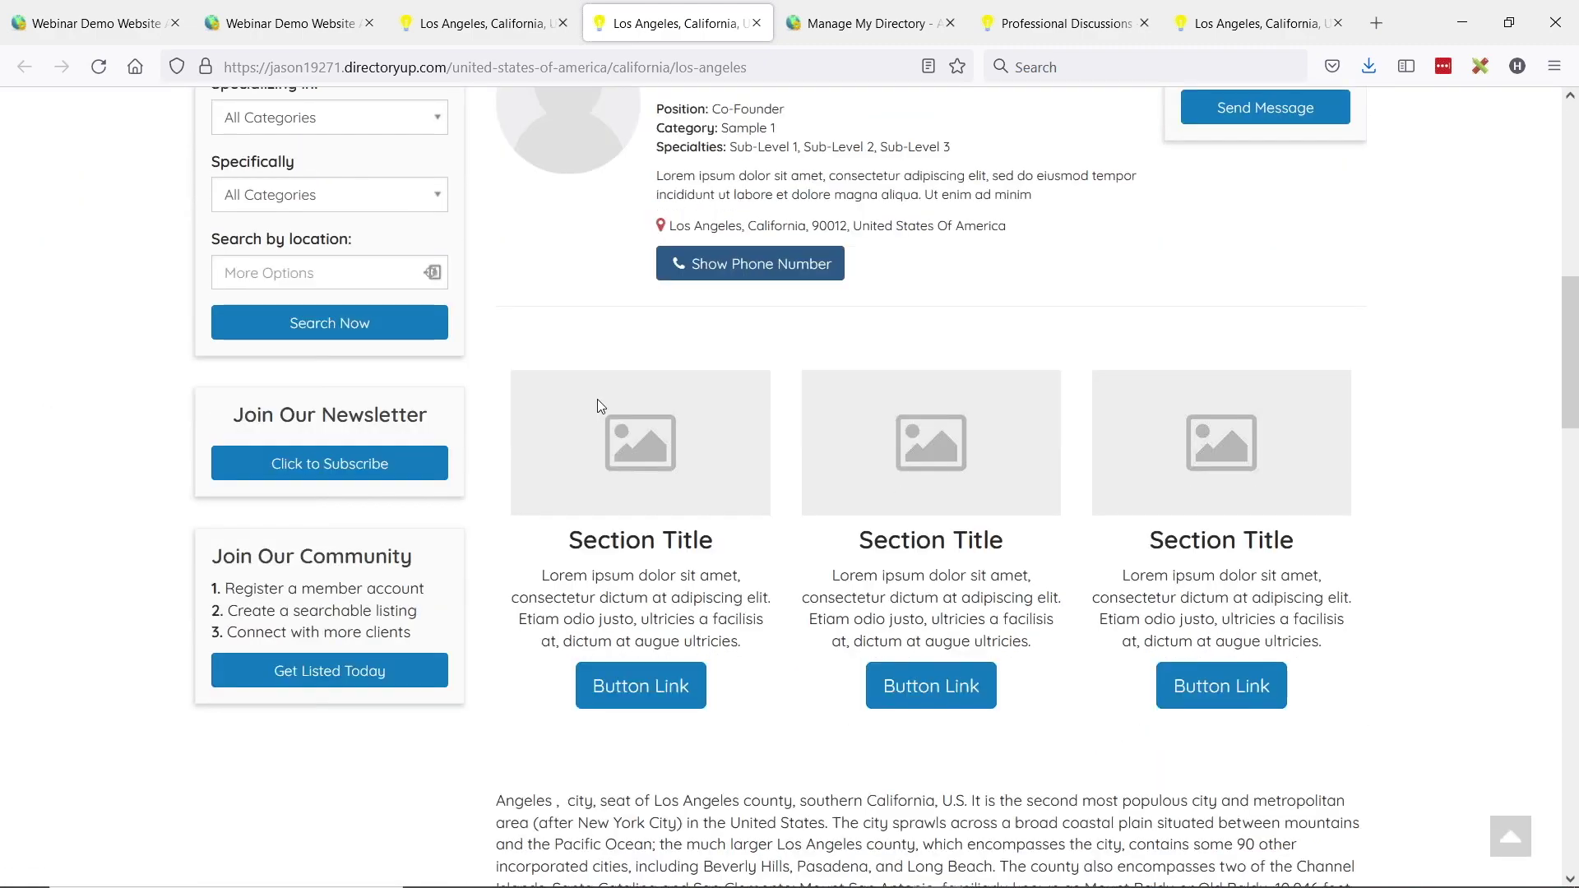
scroll(597, 398, "down", 10)
scroll(981, 395, "down", 3)
scroll(974, 405, "up", 20)
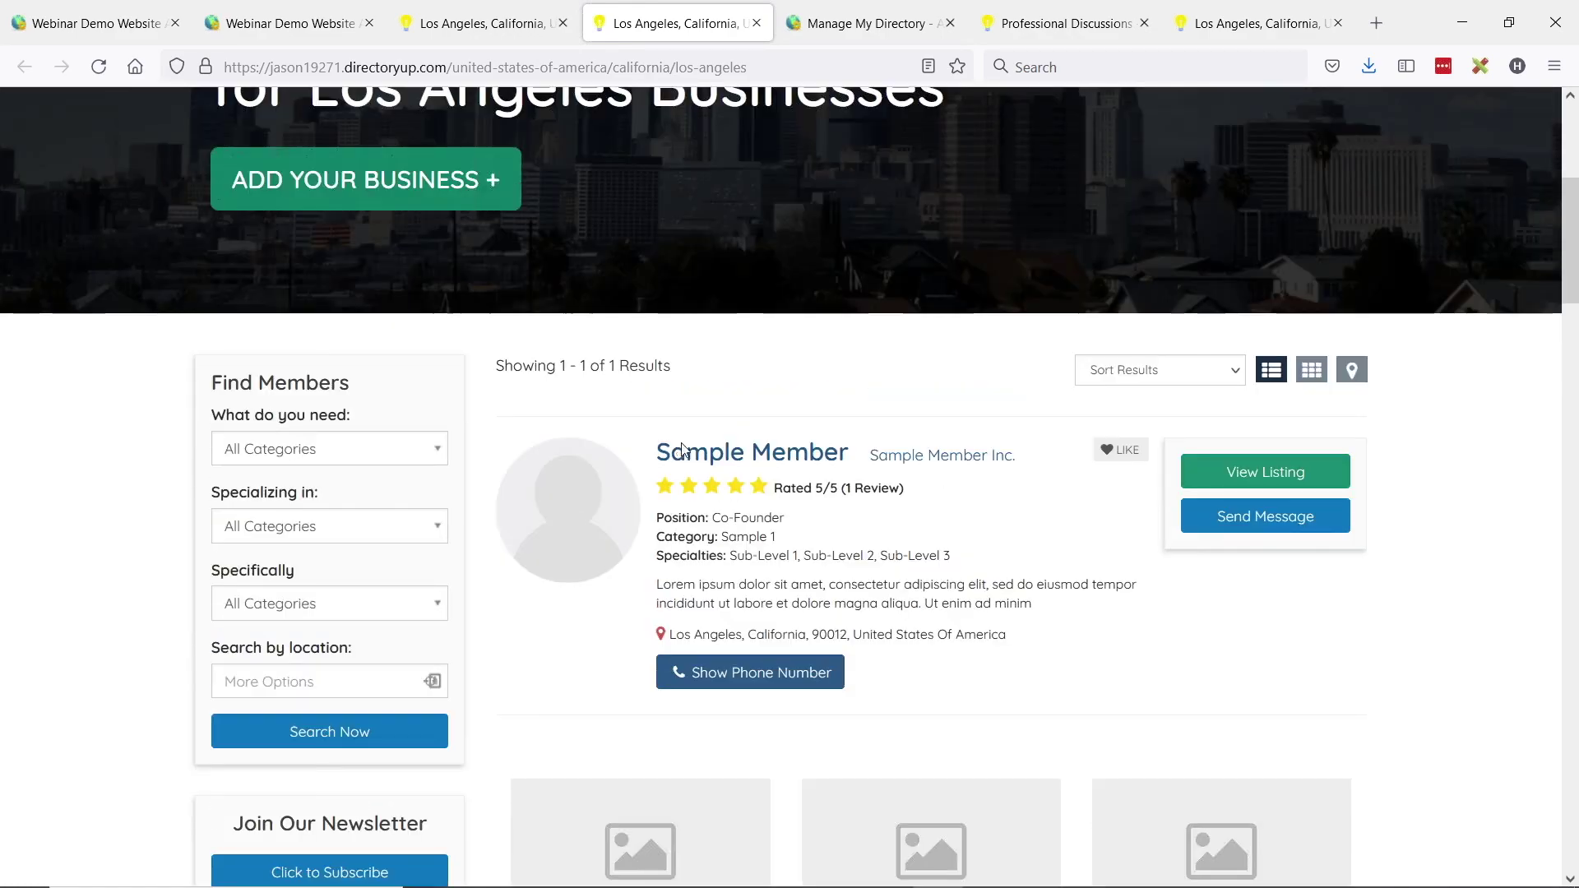
scroll(954, 488, "down", 1)
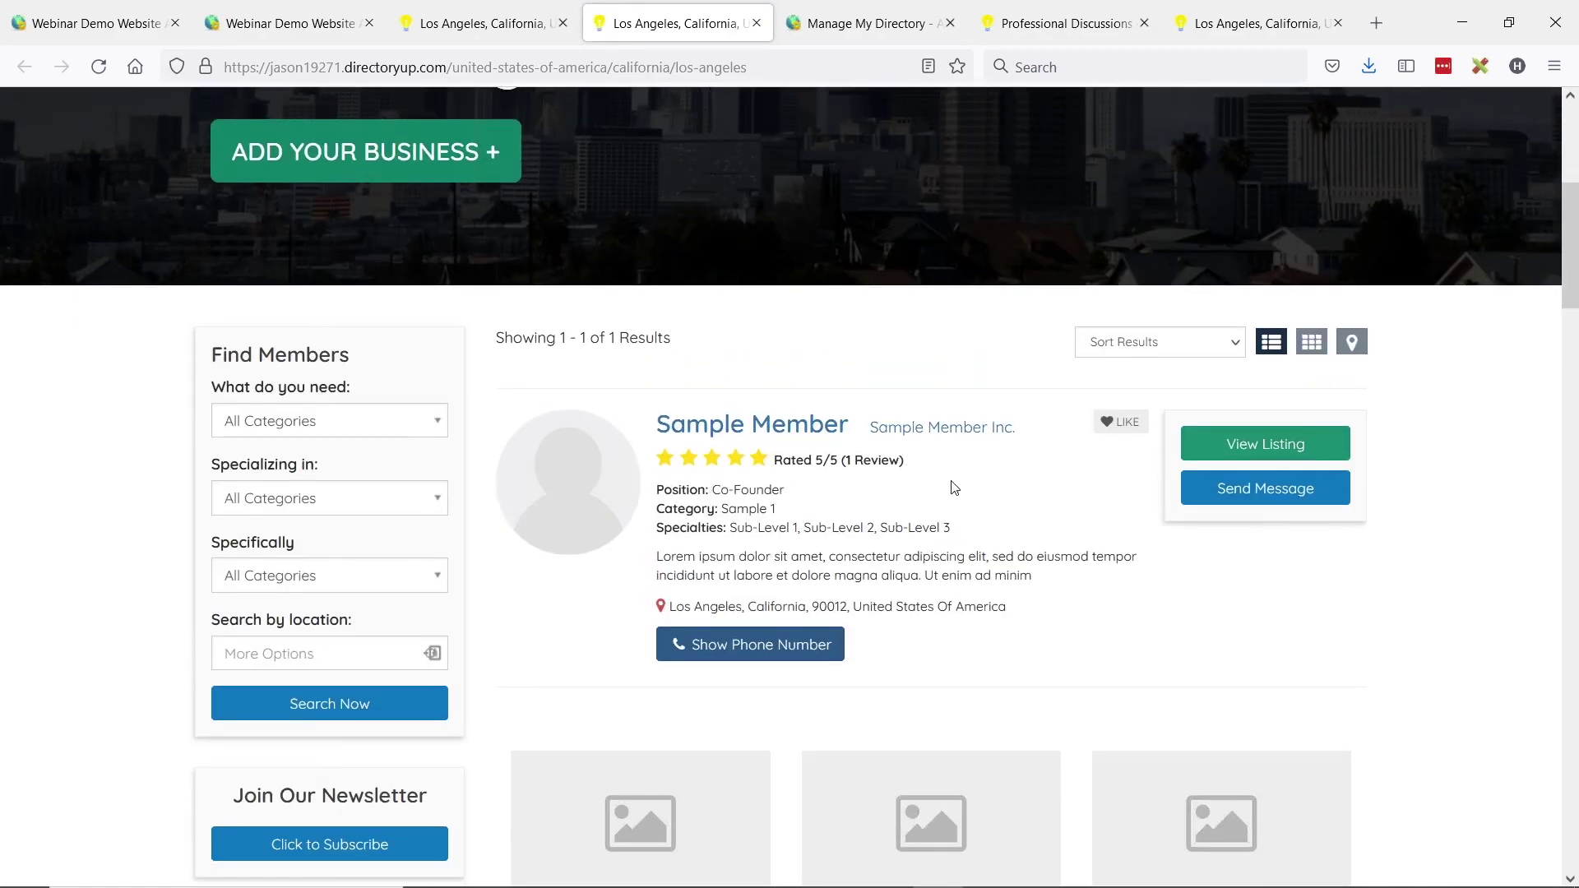
scroll(954, 489, "down", 7)
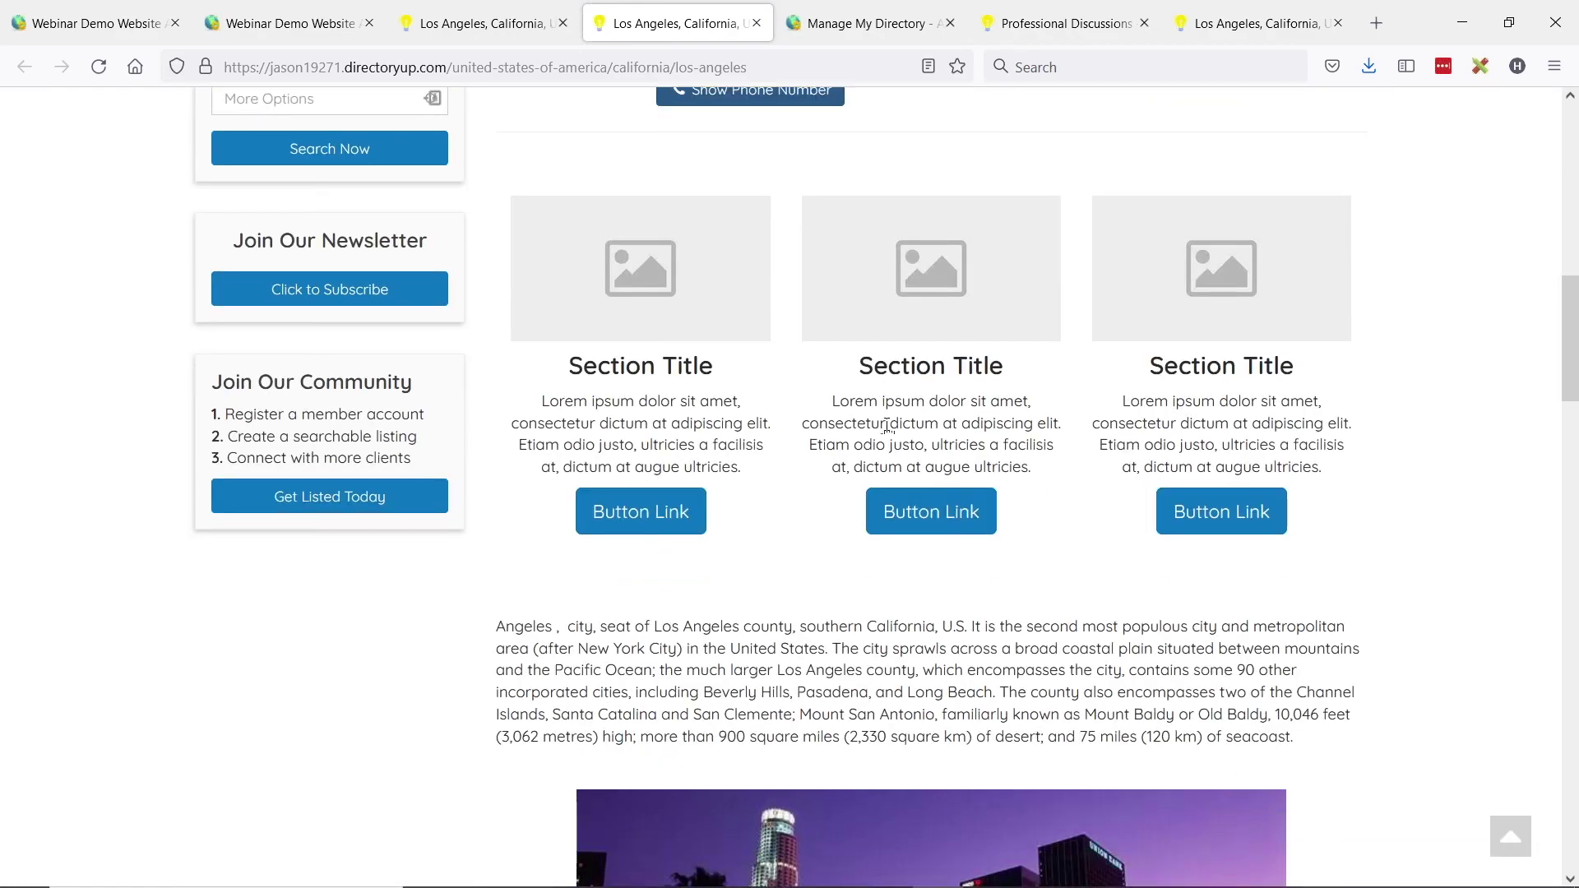
scroll(905, 436, "down", 8)
scroll(933, 436, "up", 8)
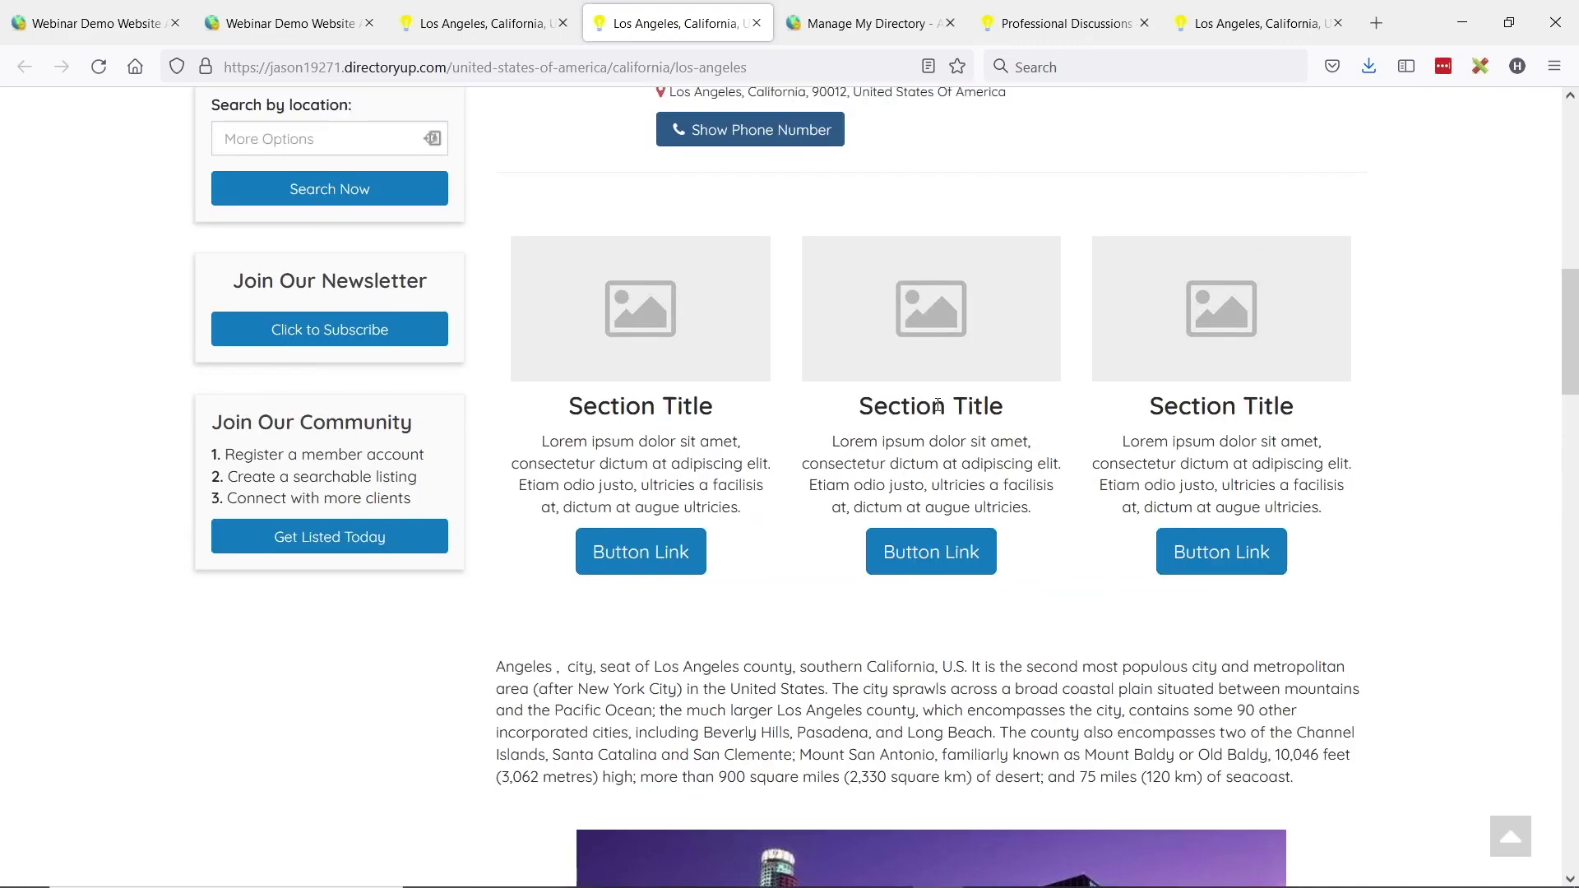
scroll(938, 405, "up", 5)
scroll(726, 234, "down", 1)
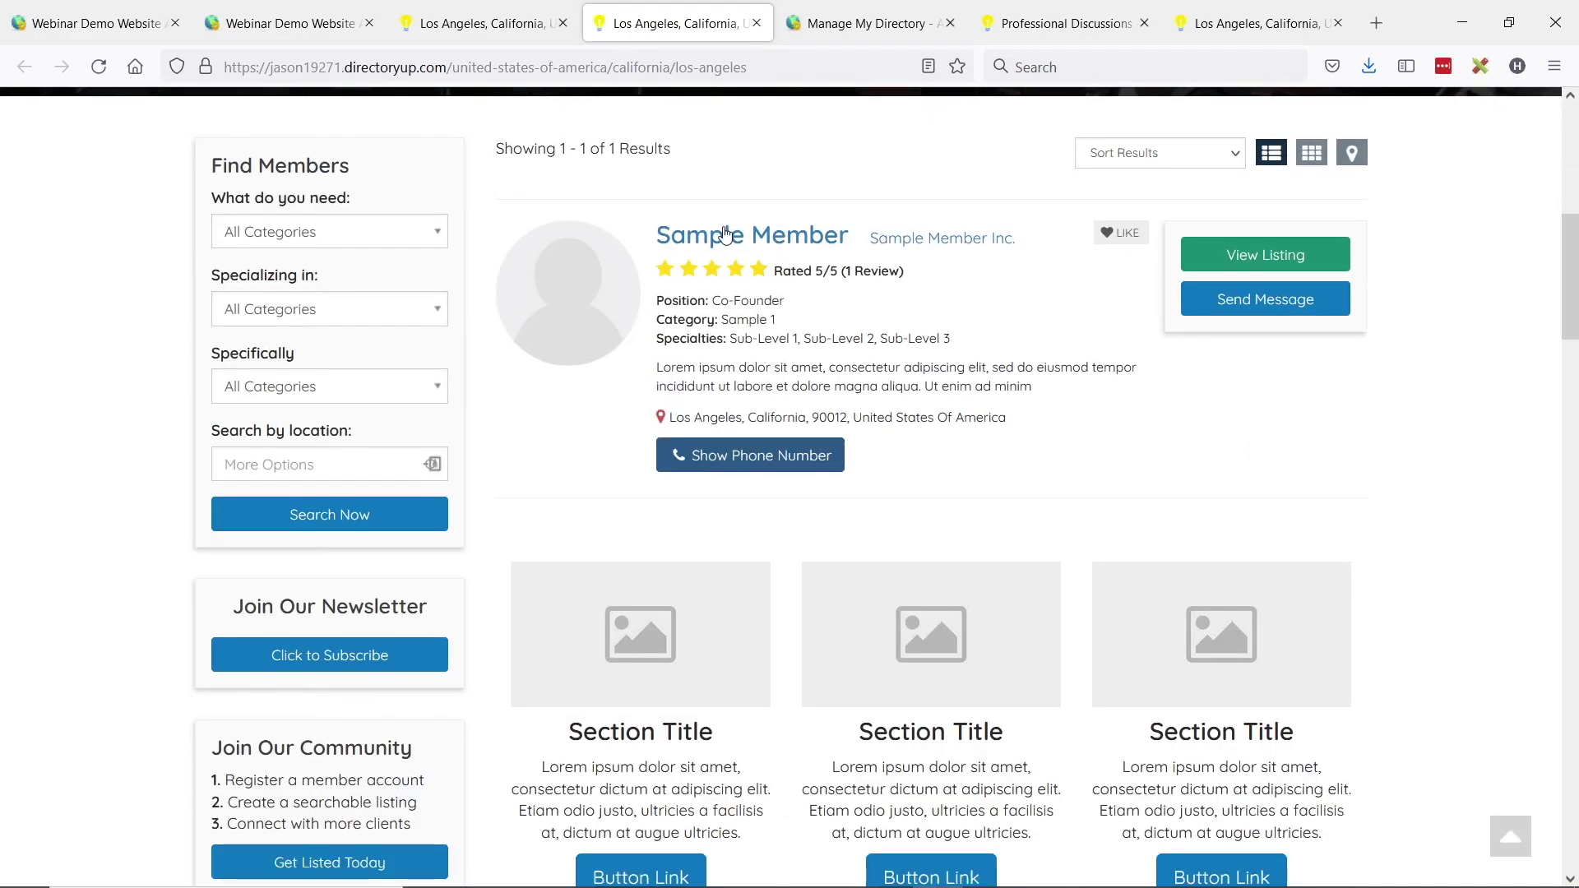
scroll(725, 238, "down", 1)
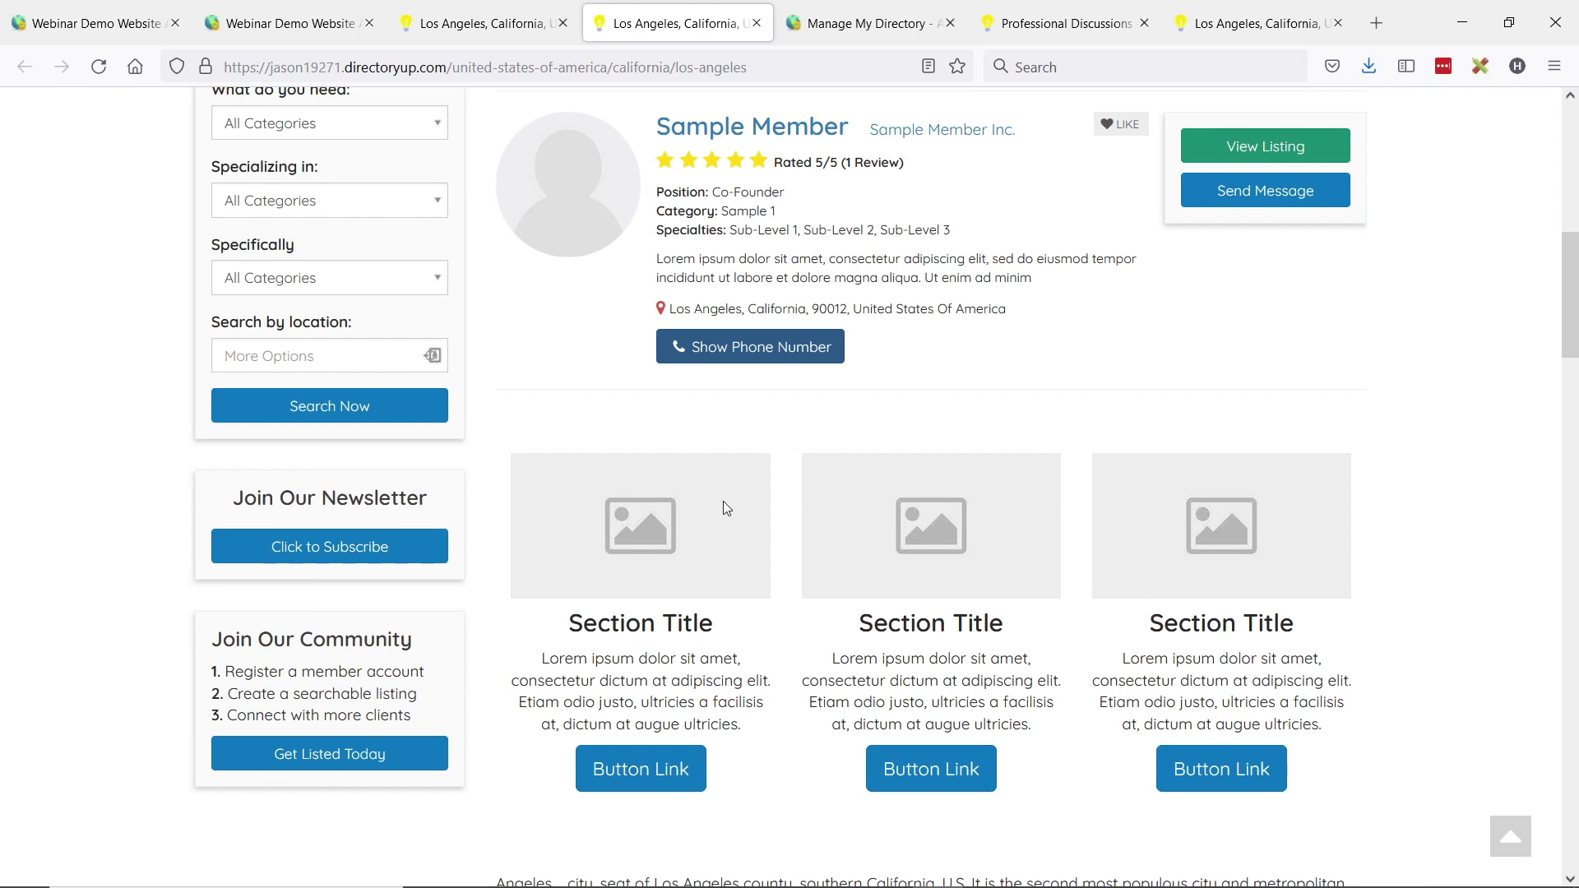
scroll(1320, 510, "up", 1)
scroll(1320, 513, "up", 1)
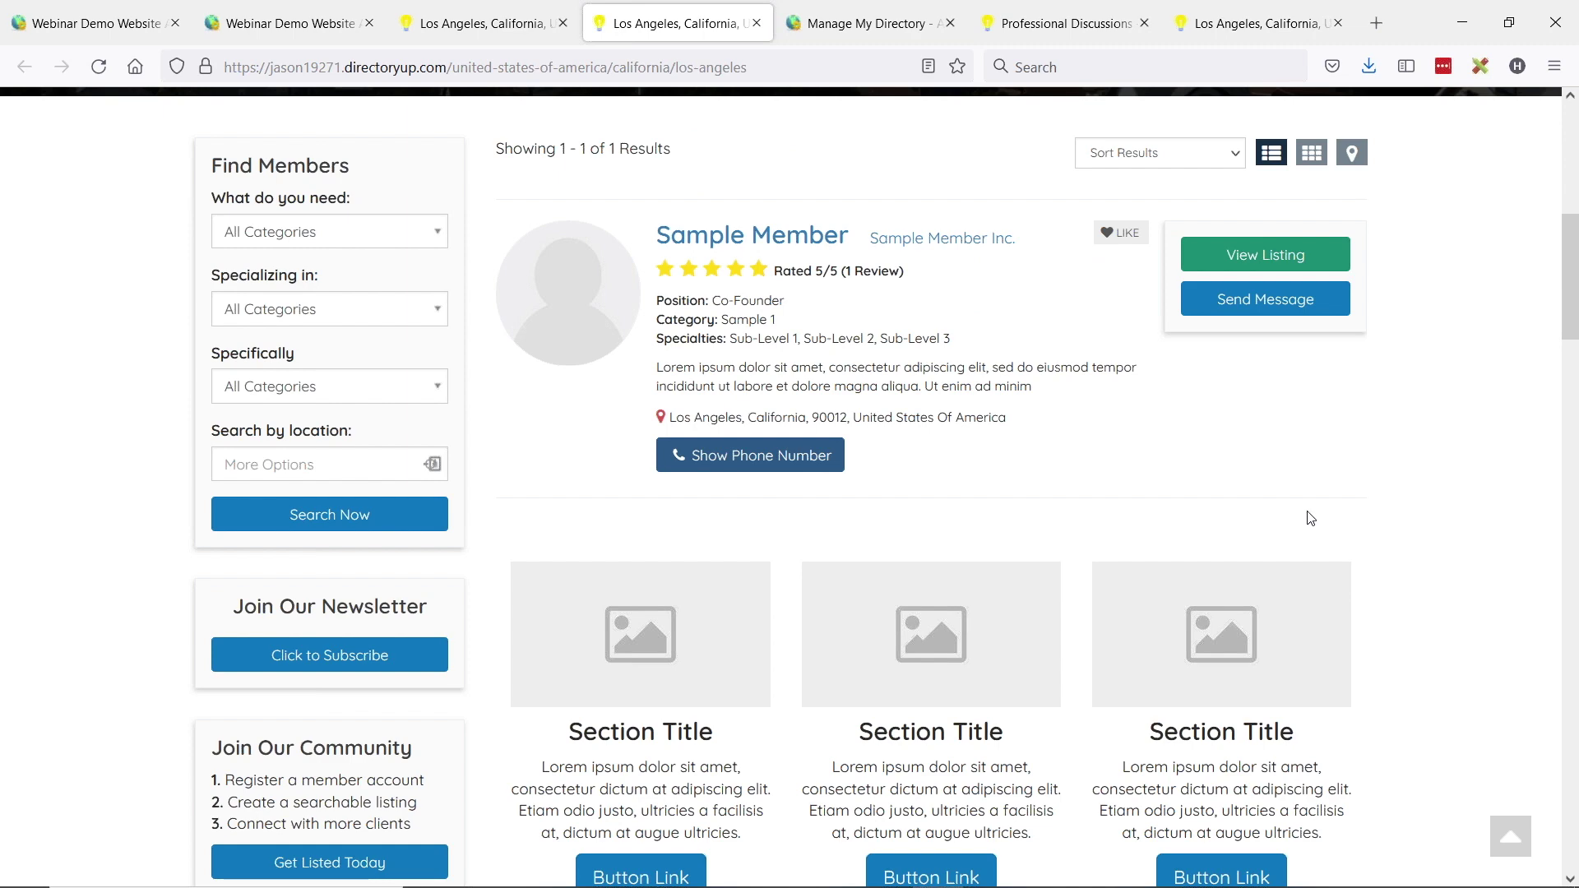
scroll(885, 575, "down", 1)
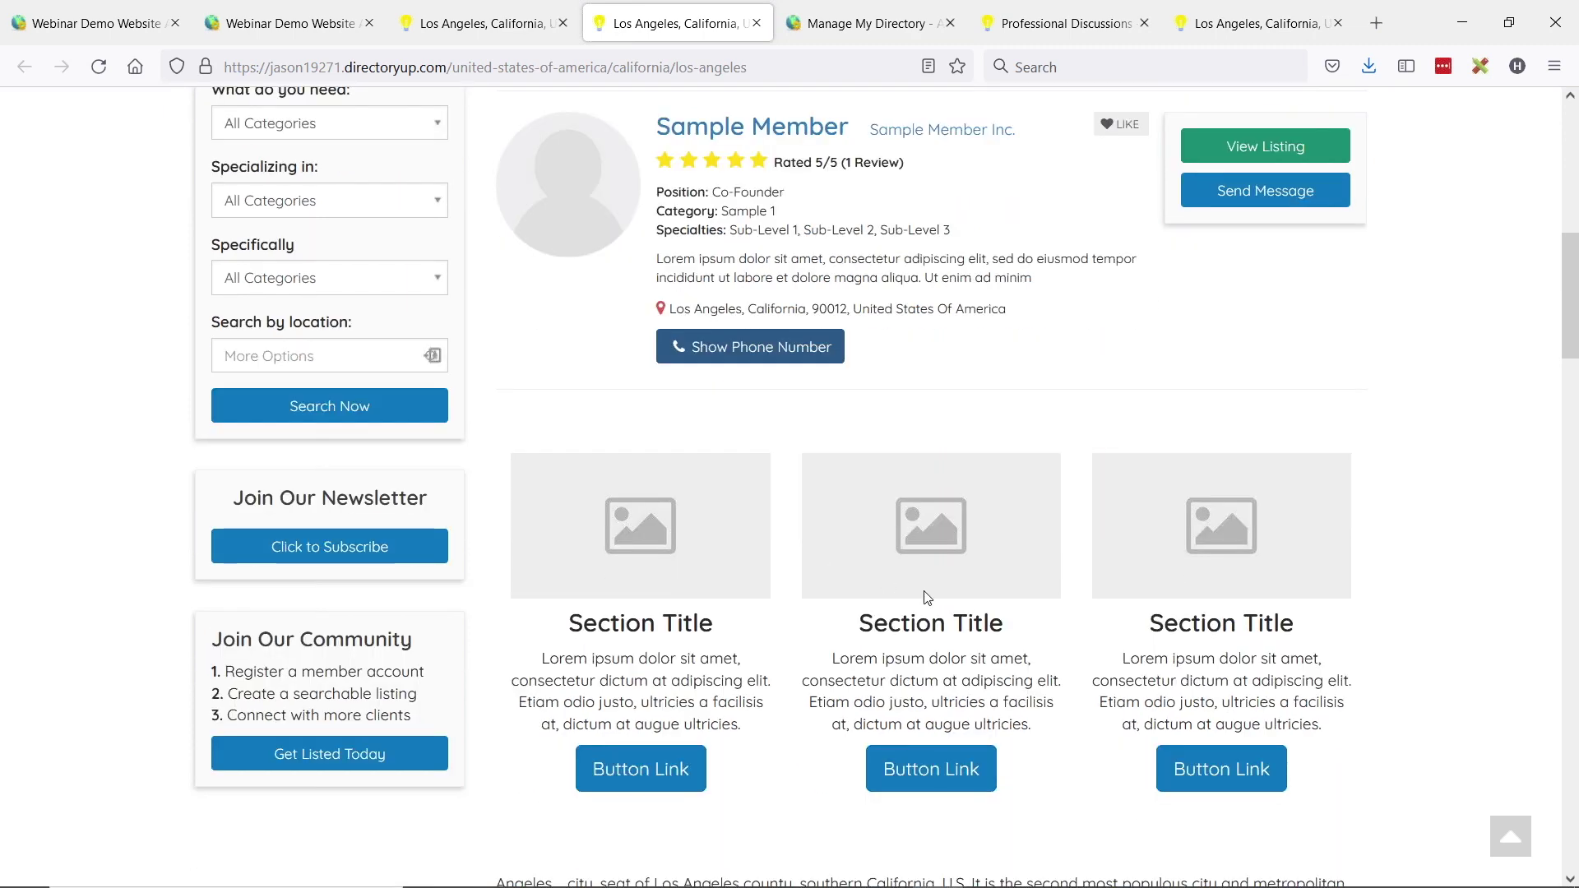
scroll(1223, 607, "up", 1)
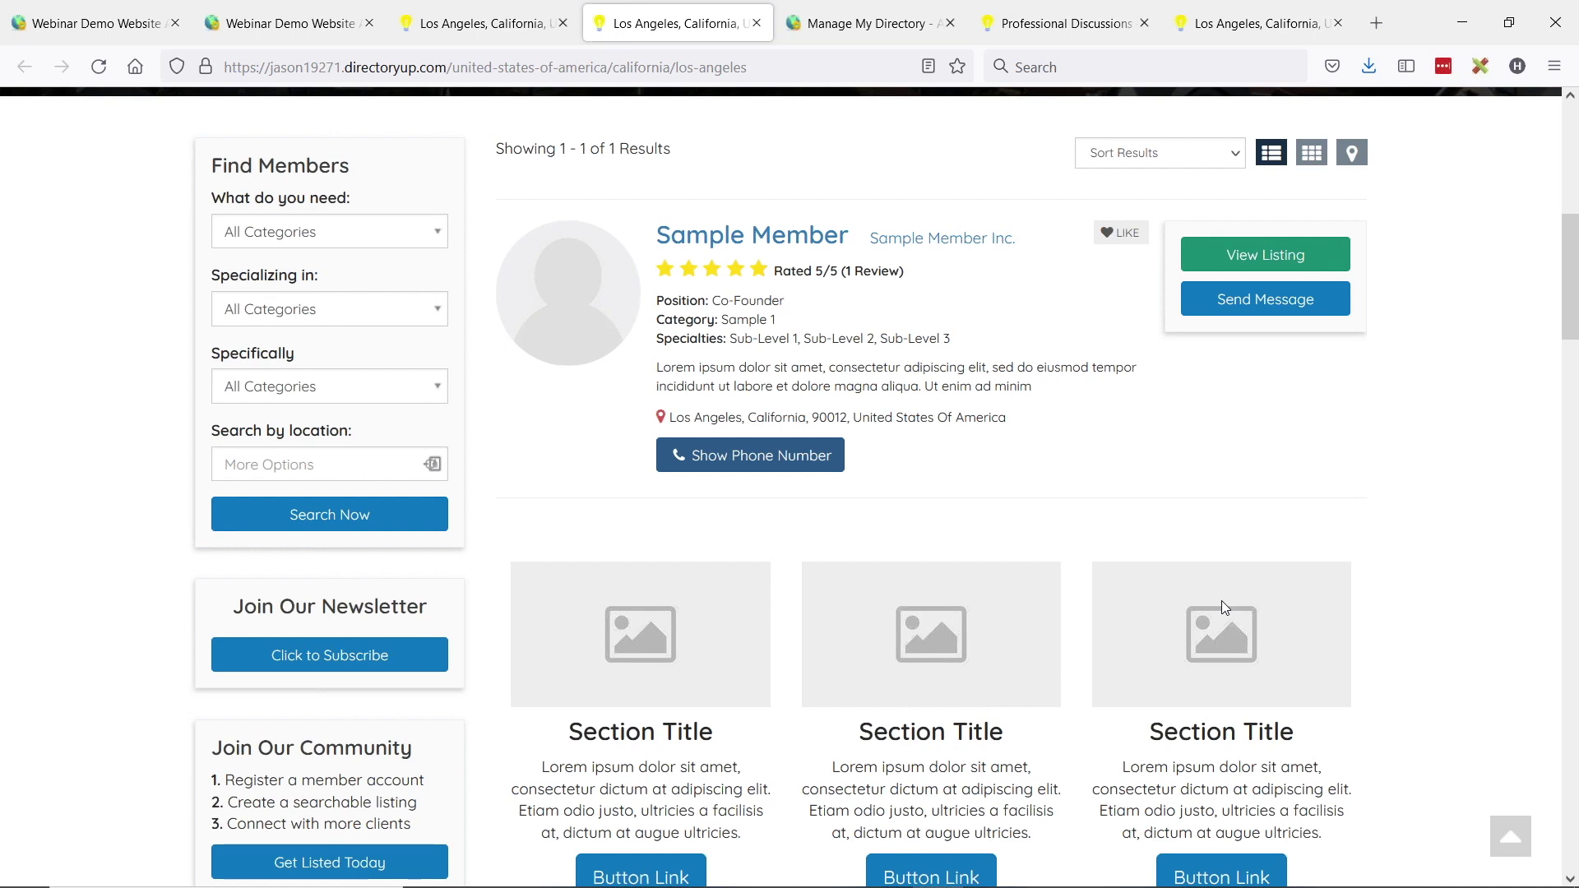
scroll(1047, 567, "down", 1)
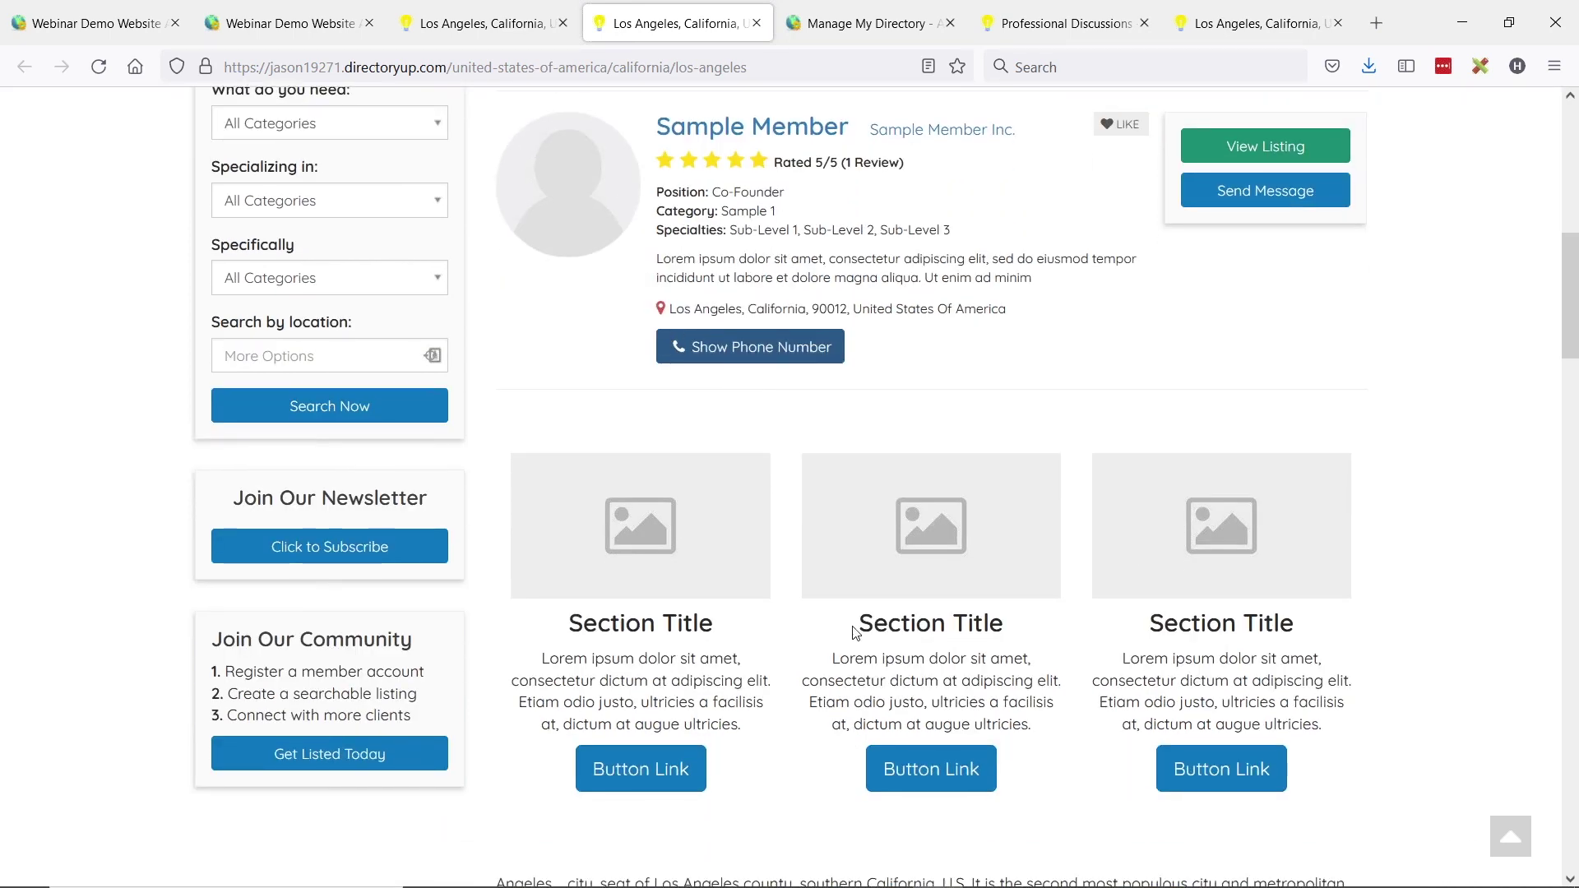
scroll(765, 607, "up", 6)
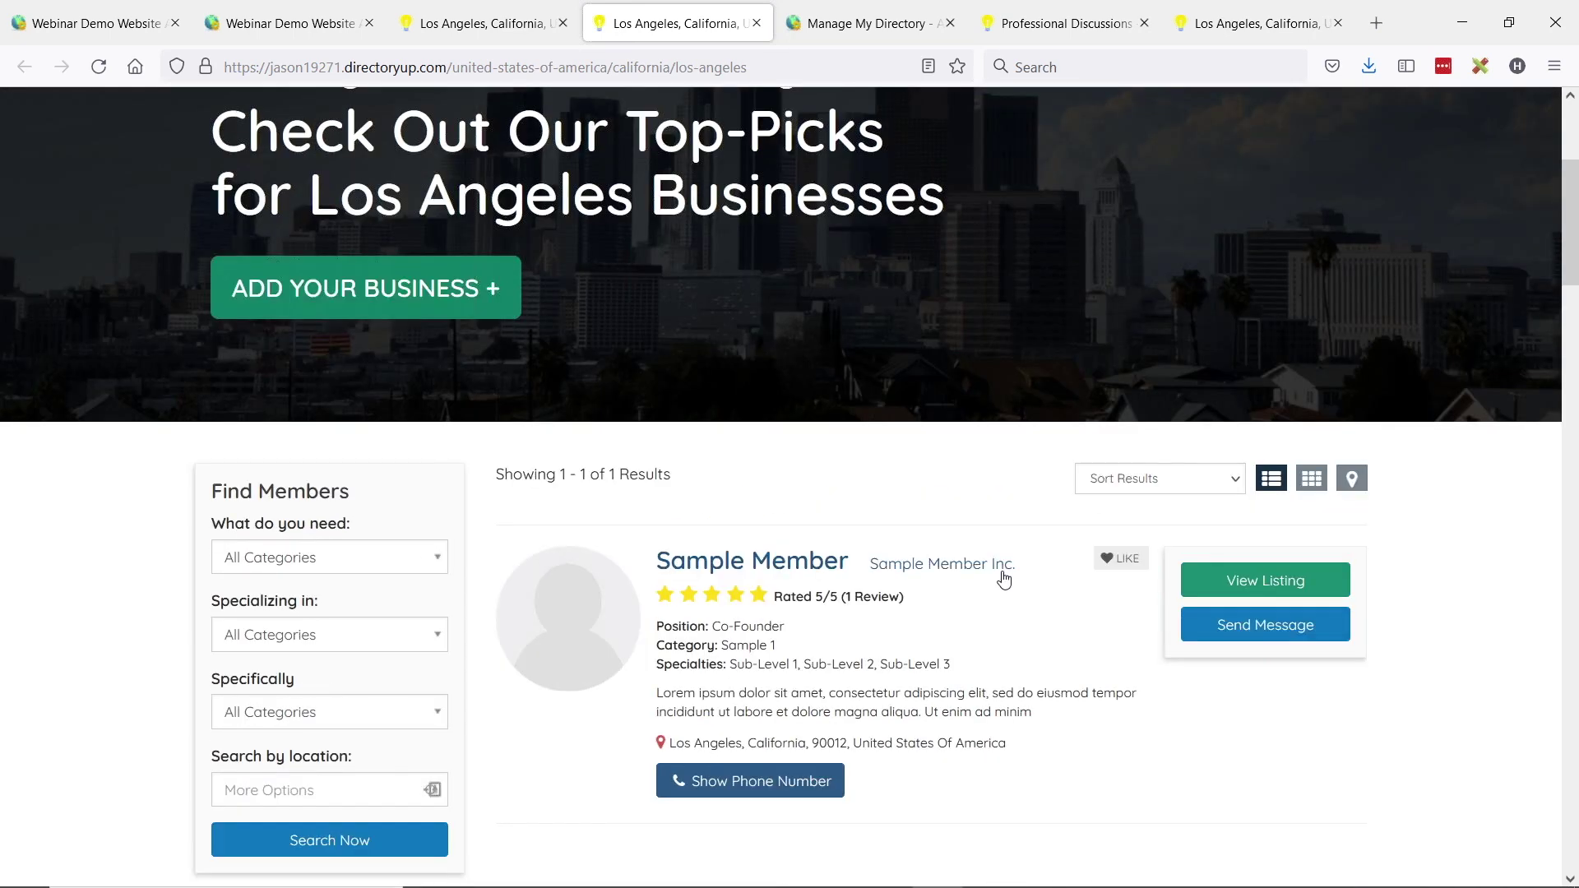
scroll(672, 545, "up", 1)
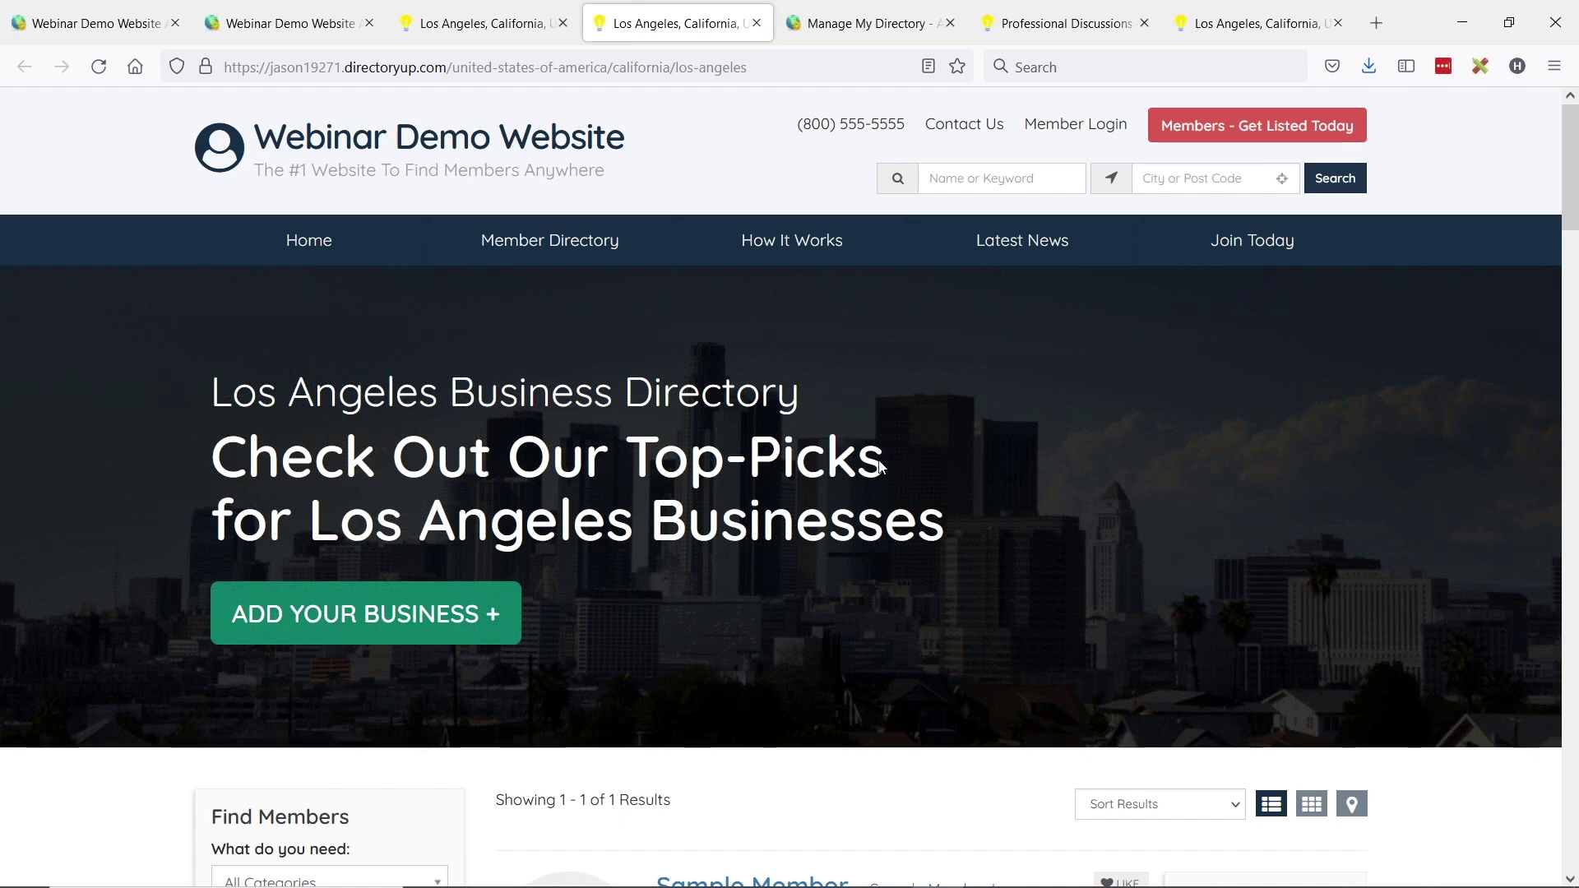
scroll(817, 479, "down", 6)
scroll(790, 494, "up", 5)
- Filter Web Page Builder by 'dis' and open the Discussion page's permalink in a new tab
left_click(95, 23)
left_click(69, 278)
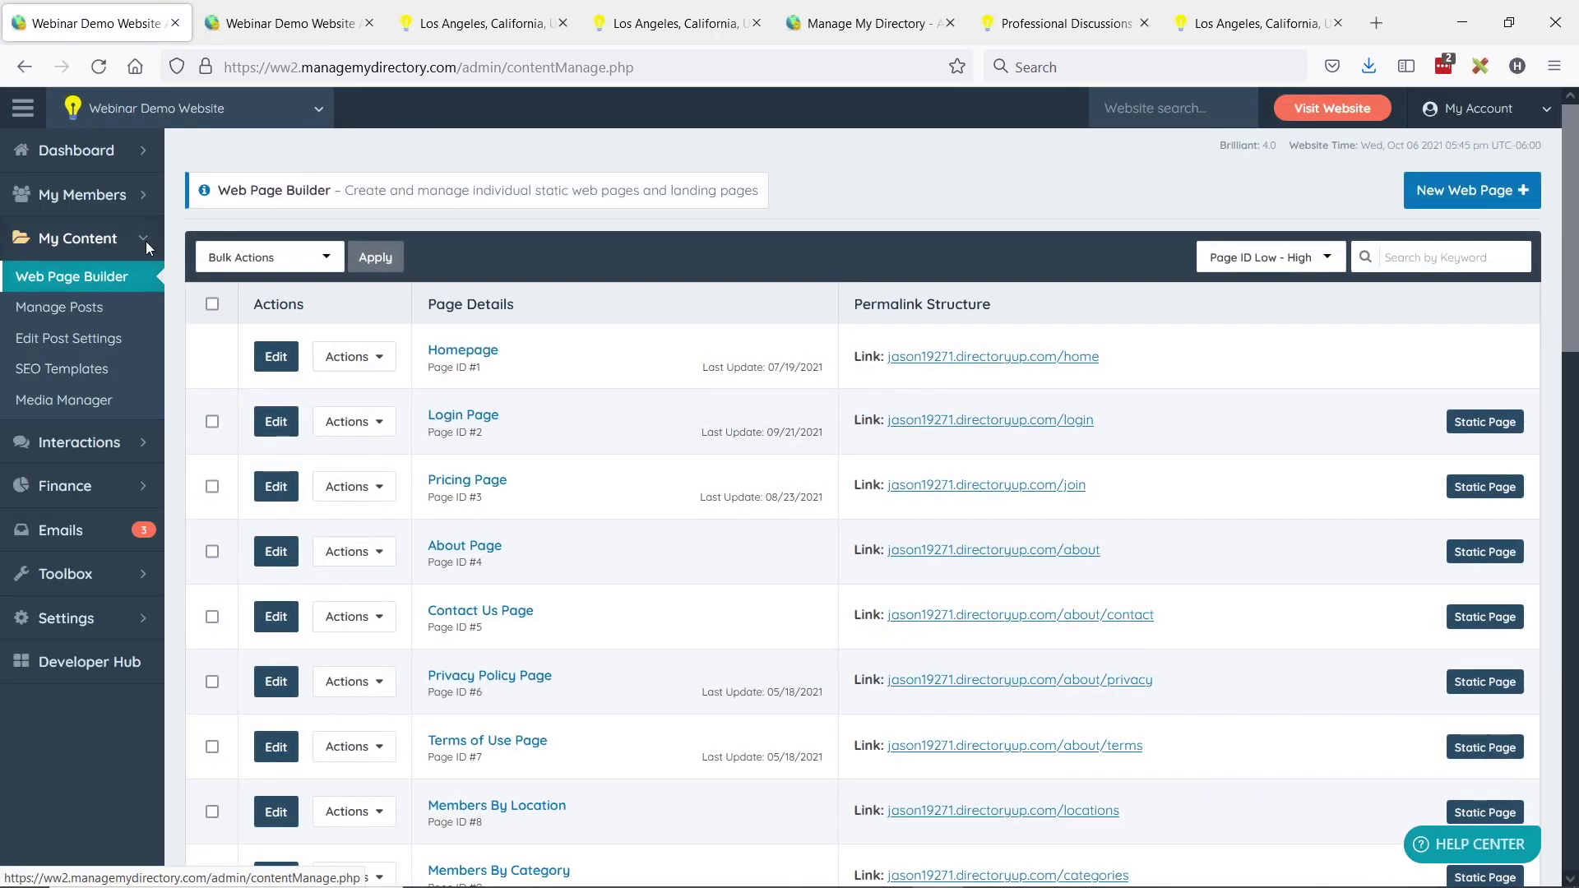
left_click(1448, 255)
type("dis")
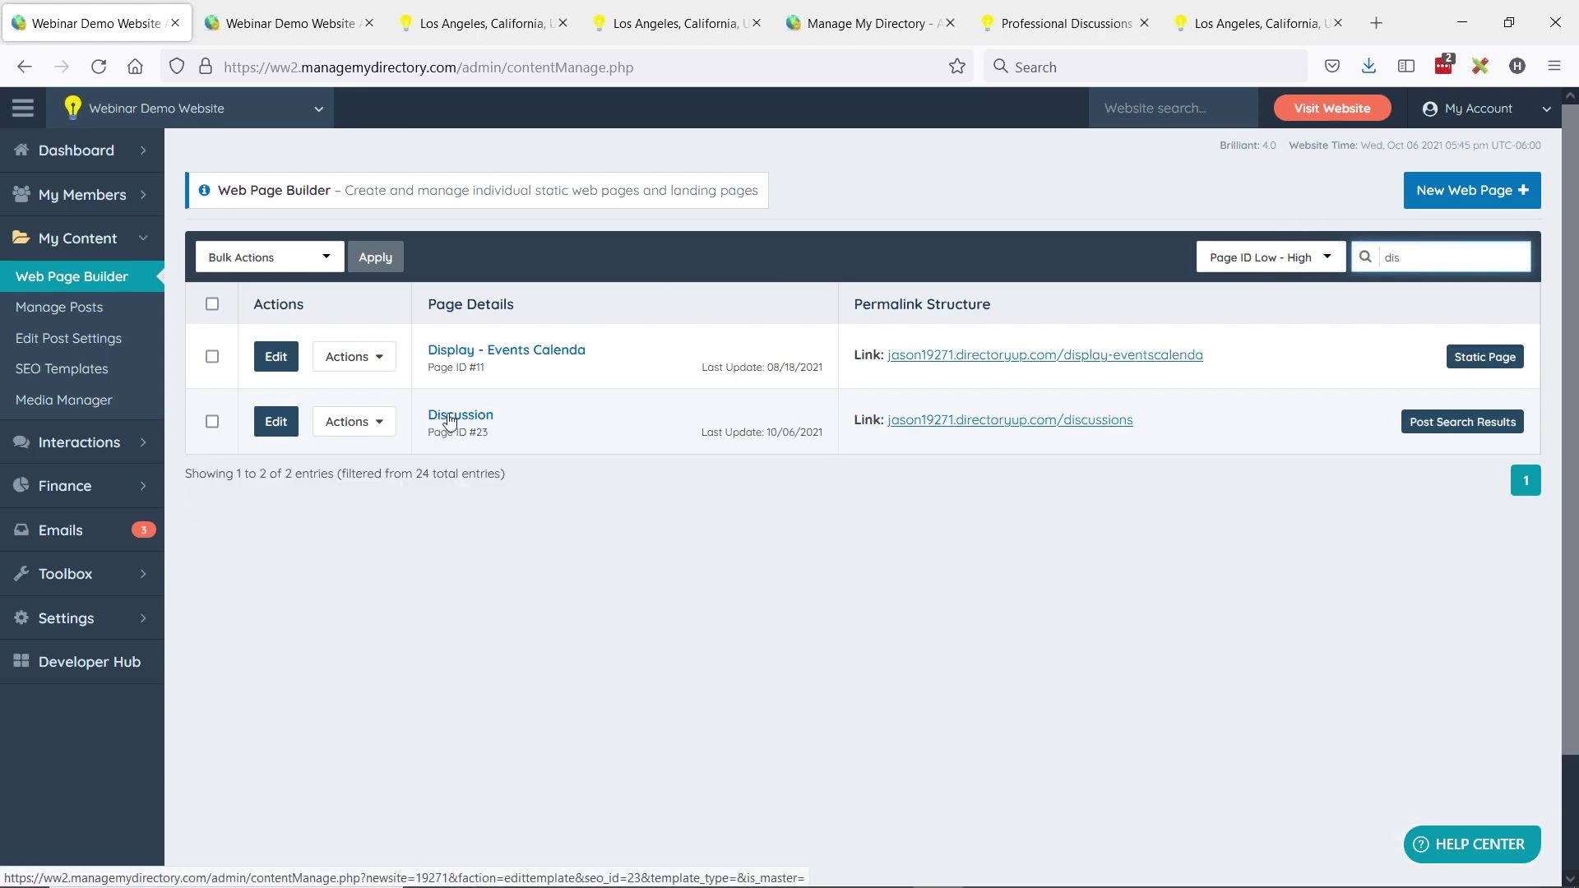
left_click(1065, 423)
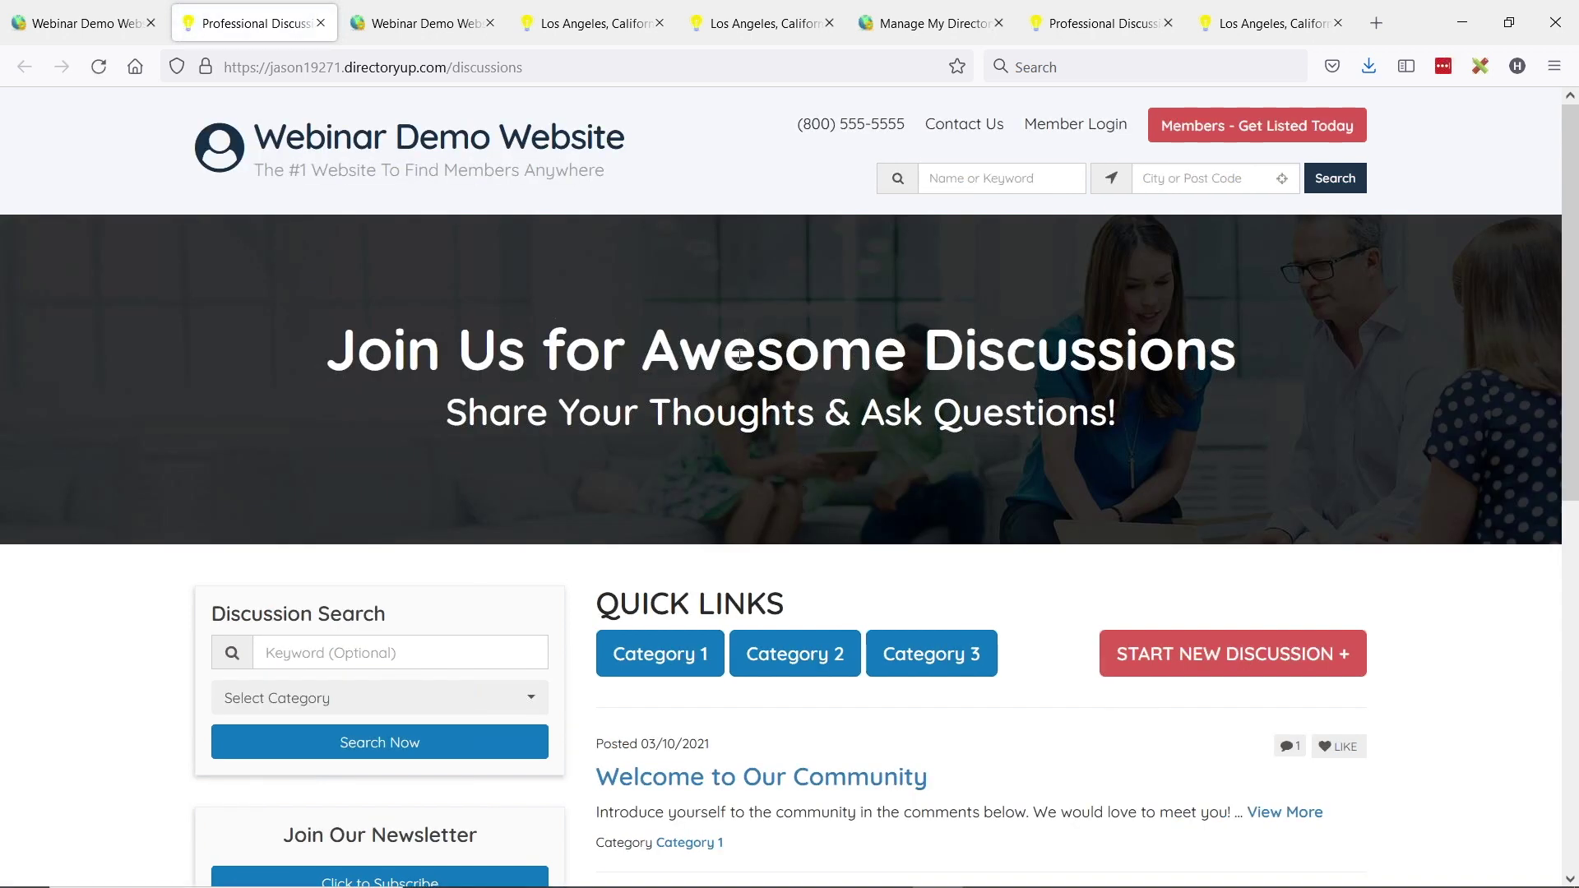
- Review the 'Join Us for Awesome Discussions' heading and Category 1–3 quick links, then return to the admin
scroll(936, 329, "down", 2)
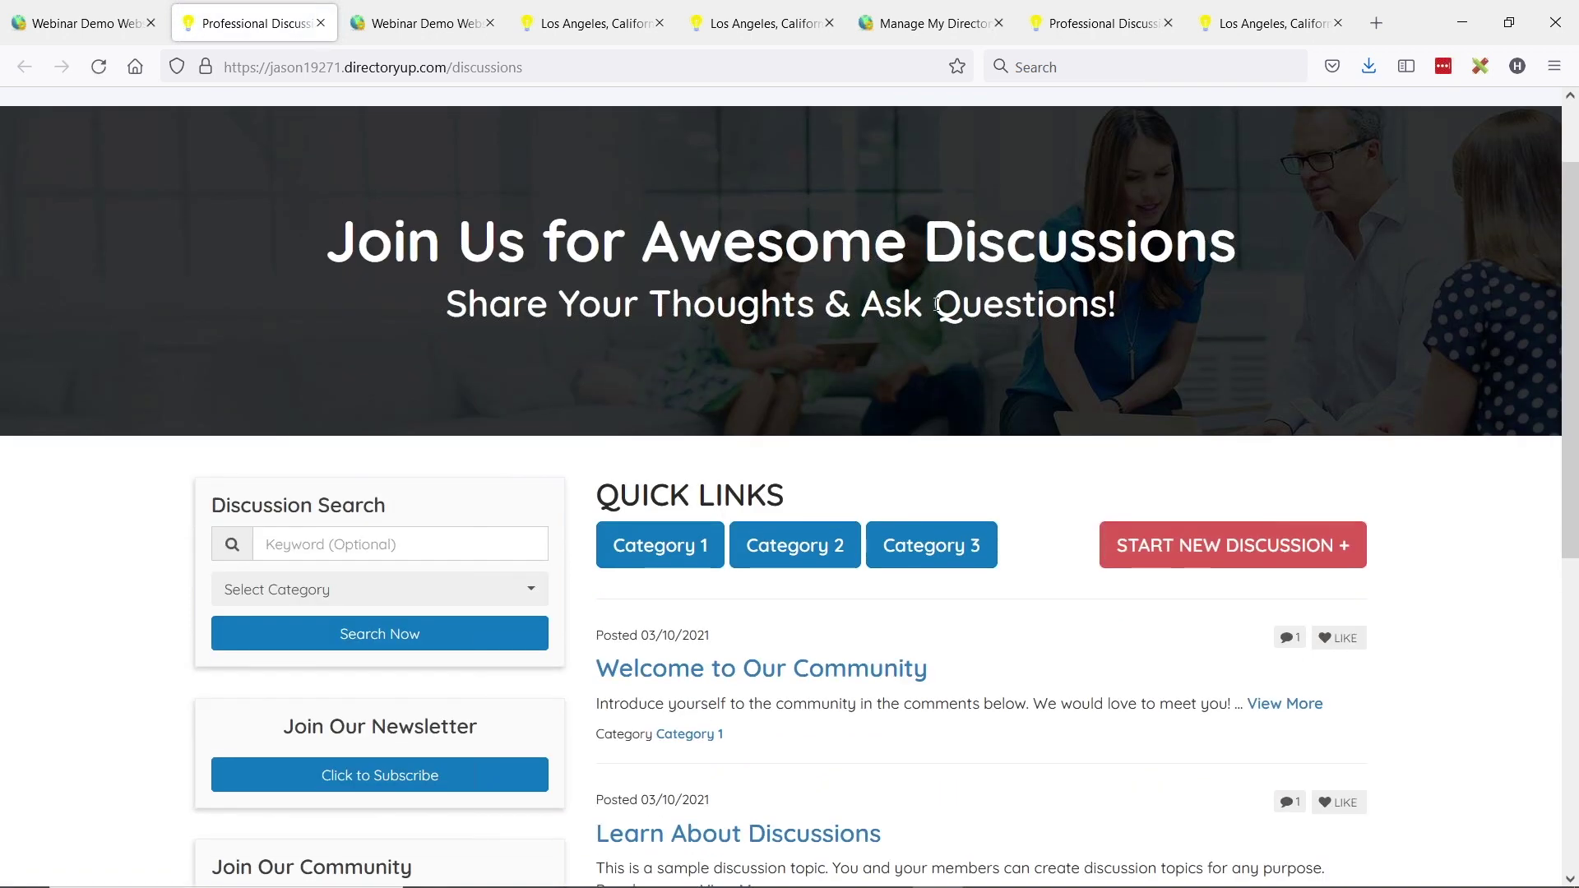
scroll(936, 304, "up", 2)
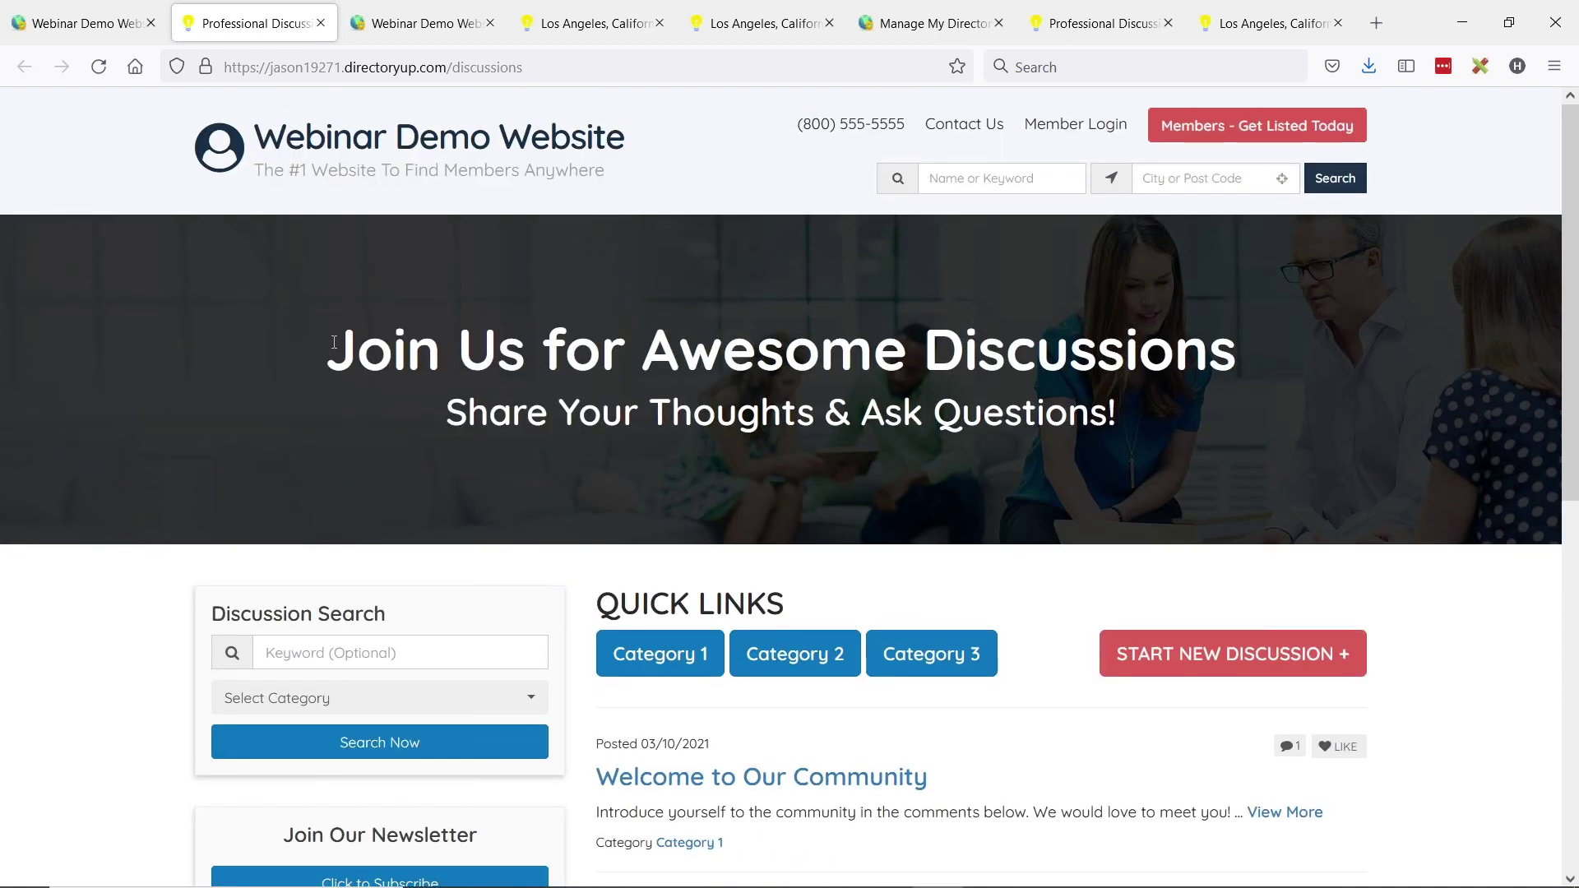
left_click_drag(334, 342, 1424, 338)
left_click(929, 354)
scroll(783, 271, "down", 2)
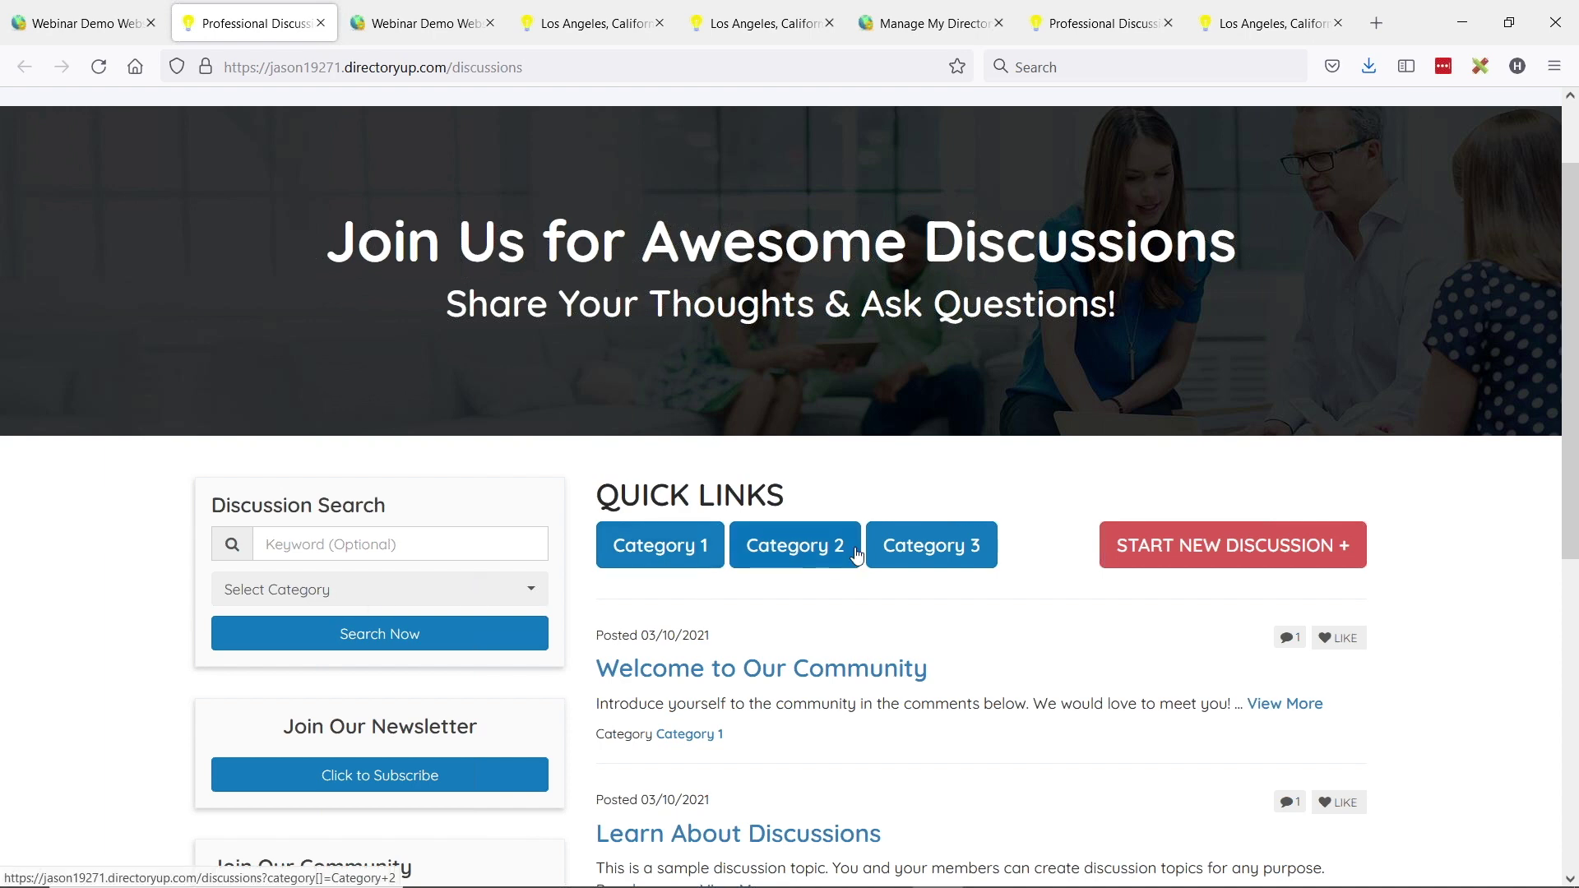
scroll(825, 437, "down", 2)
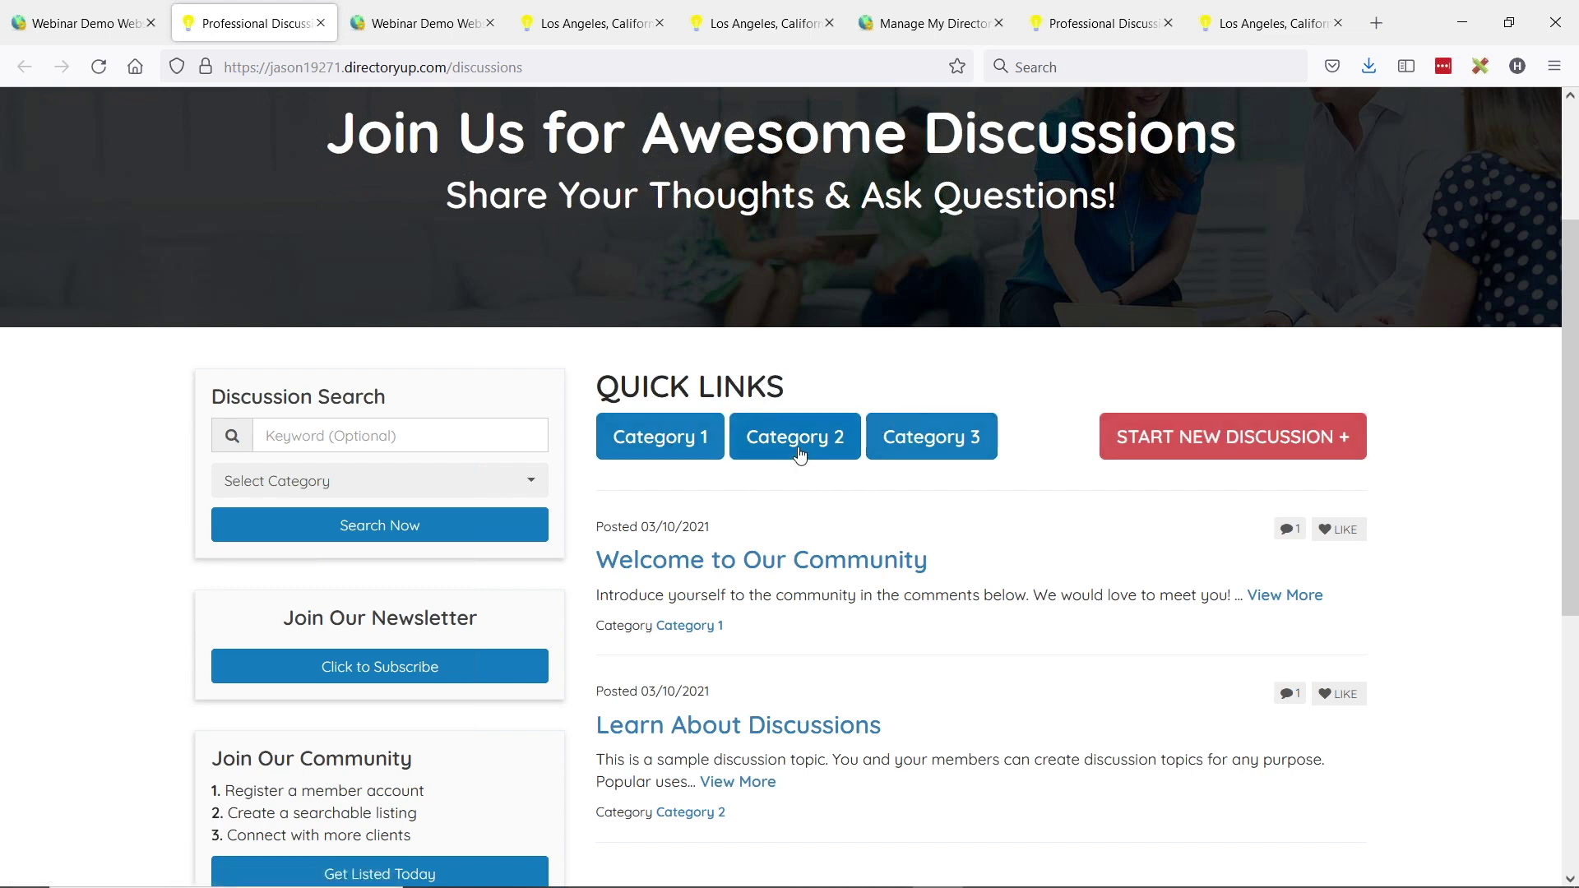
scroll(946, 461, "up", 3)
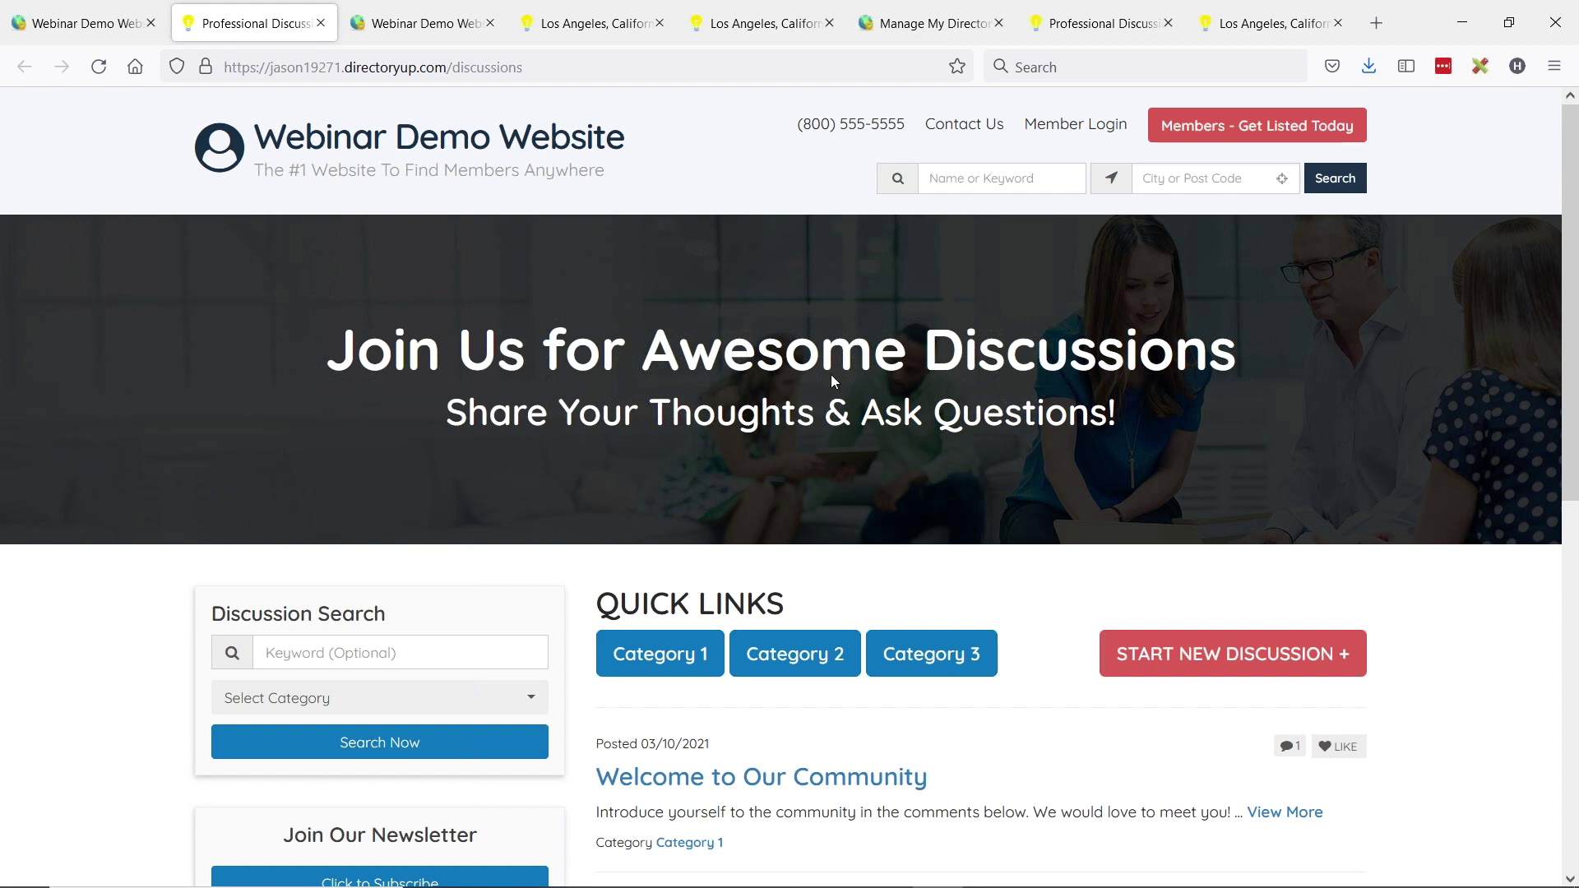
left_click(81, 31)
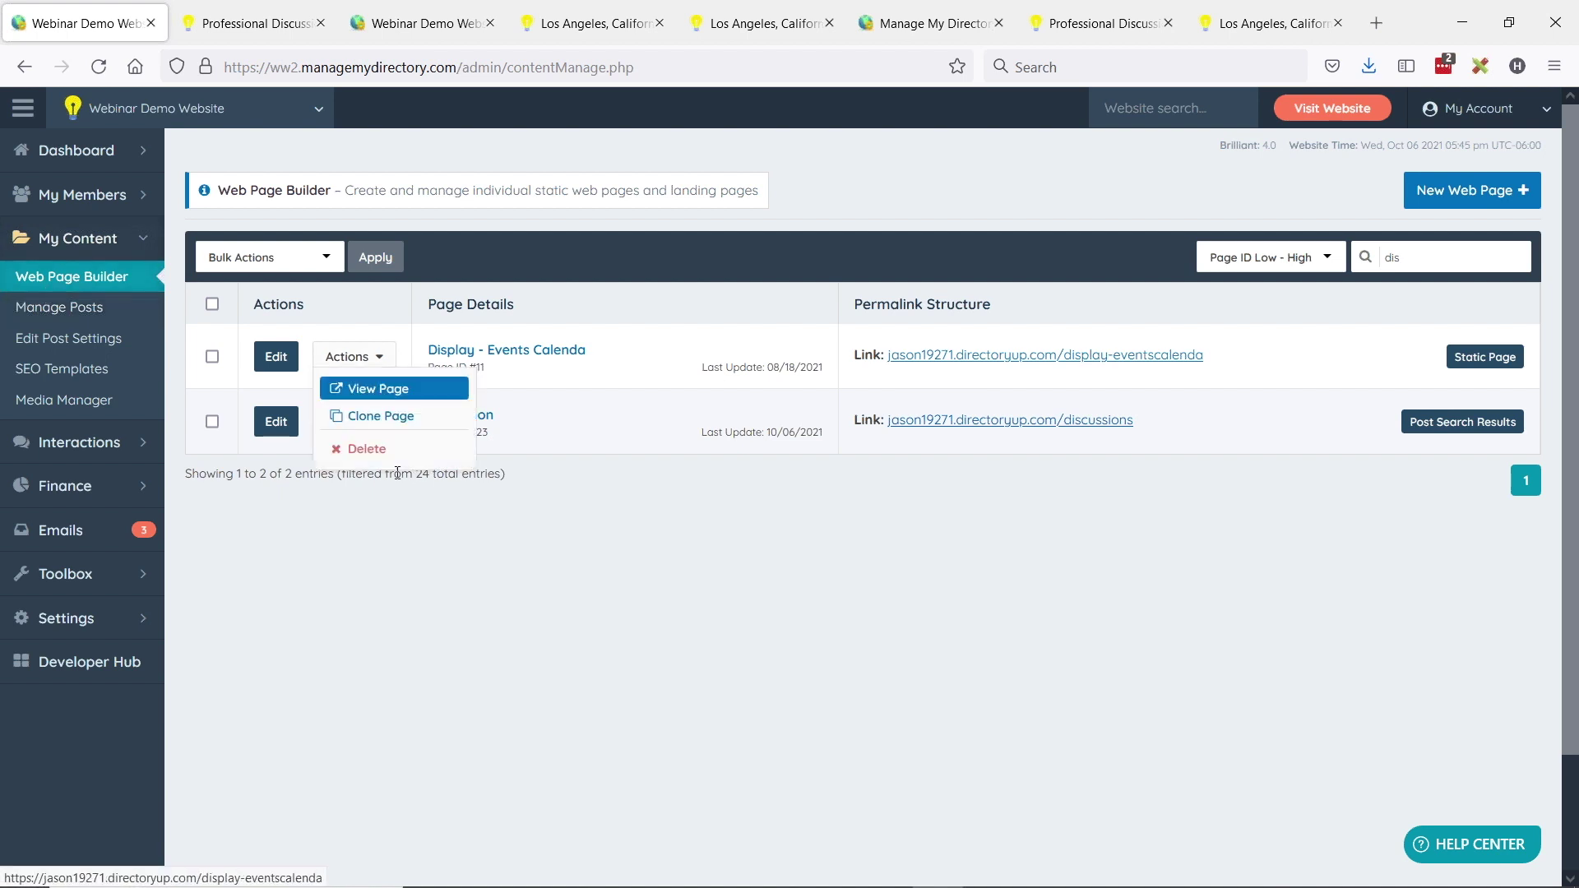
- Create a new web page named 'Events' with Page Type Post Search Results
left_click(1471, 204)
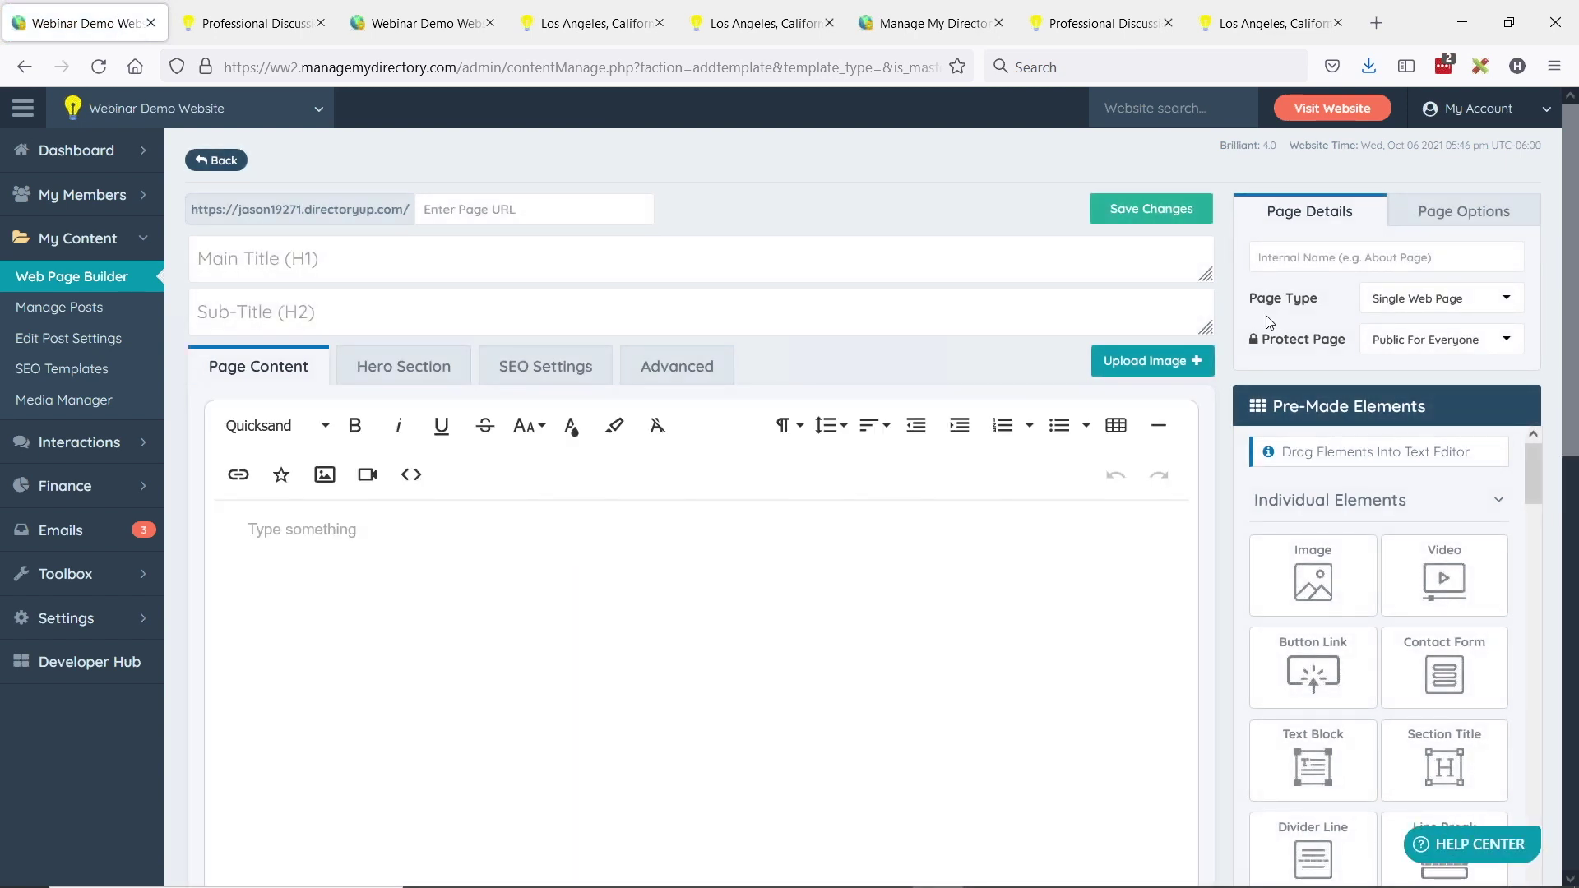
left_click(1362, 264)
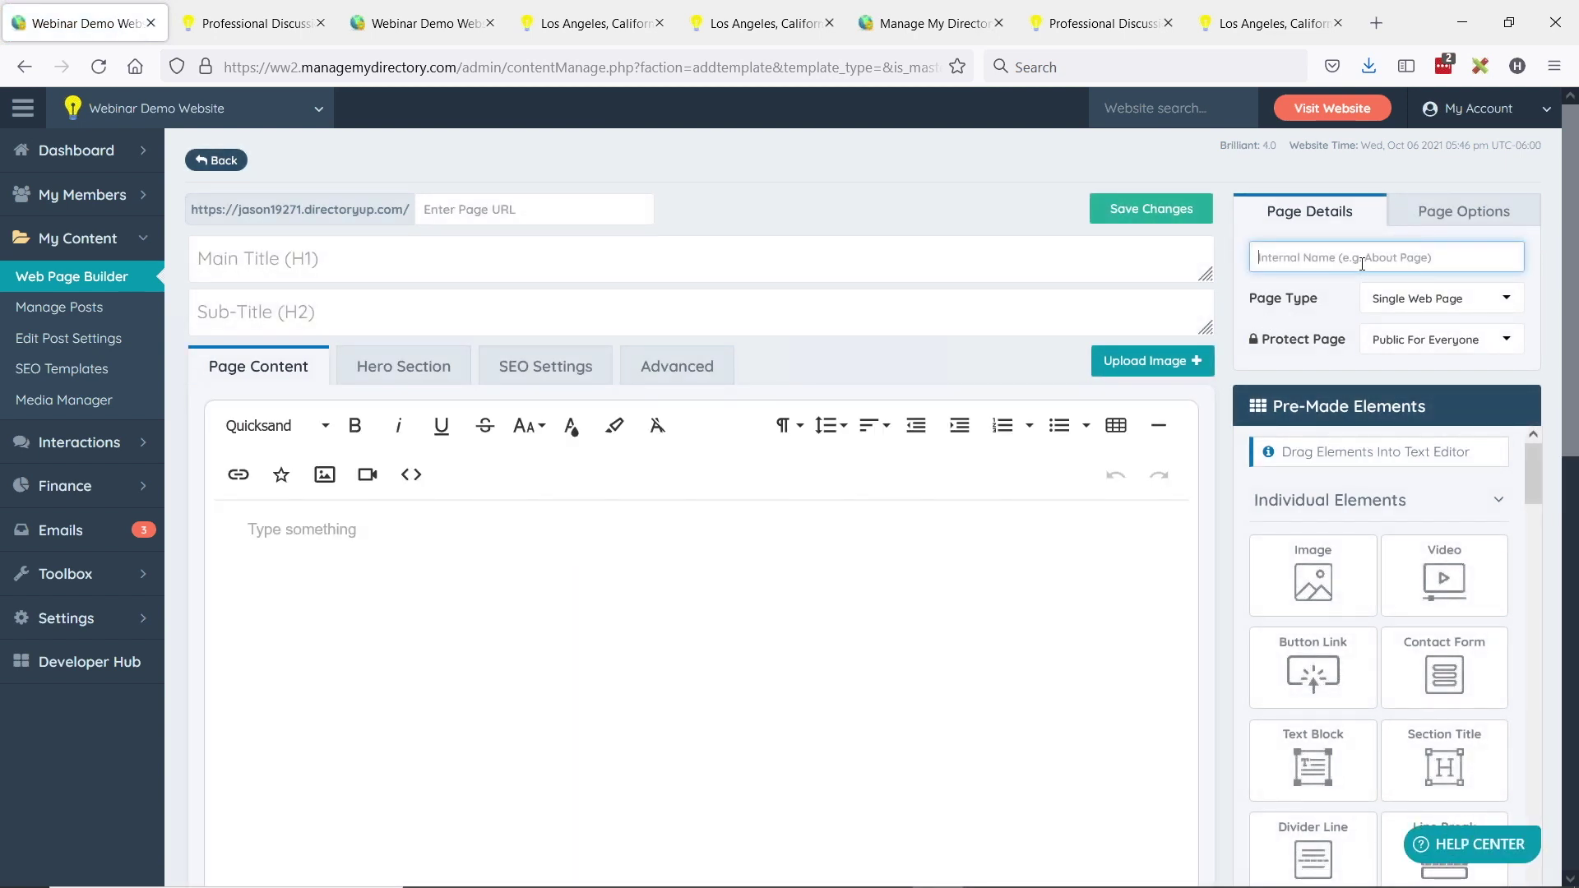
type("Events")
left_click_drag(1252, 303, 1330, 304)
left_click(1472, 306)
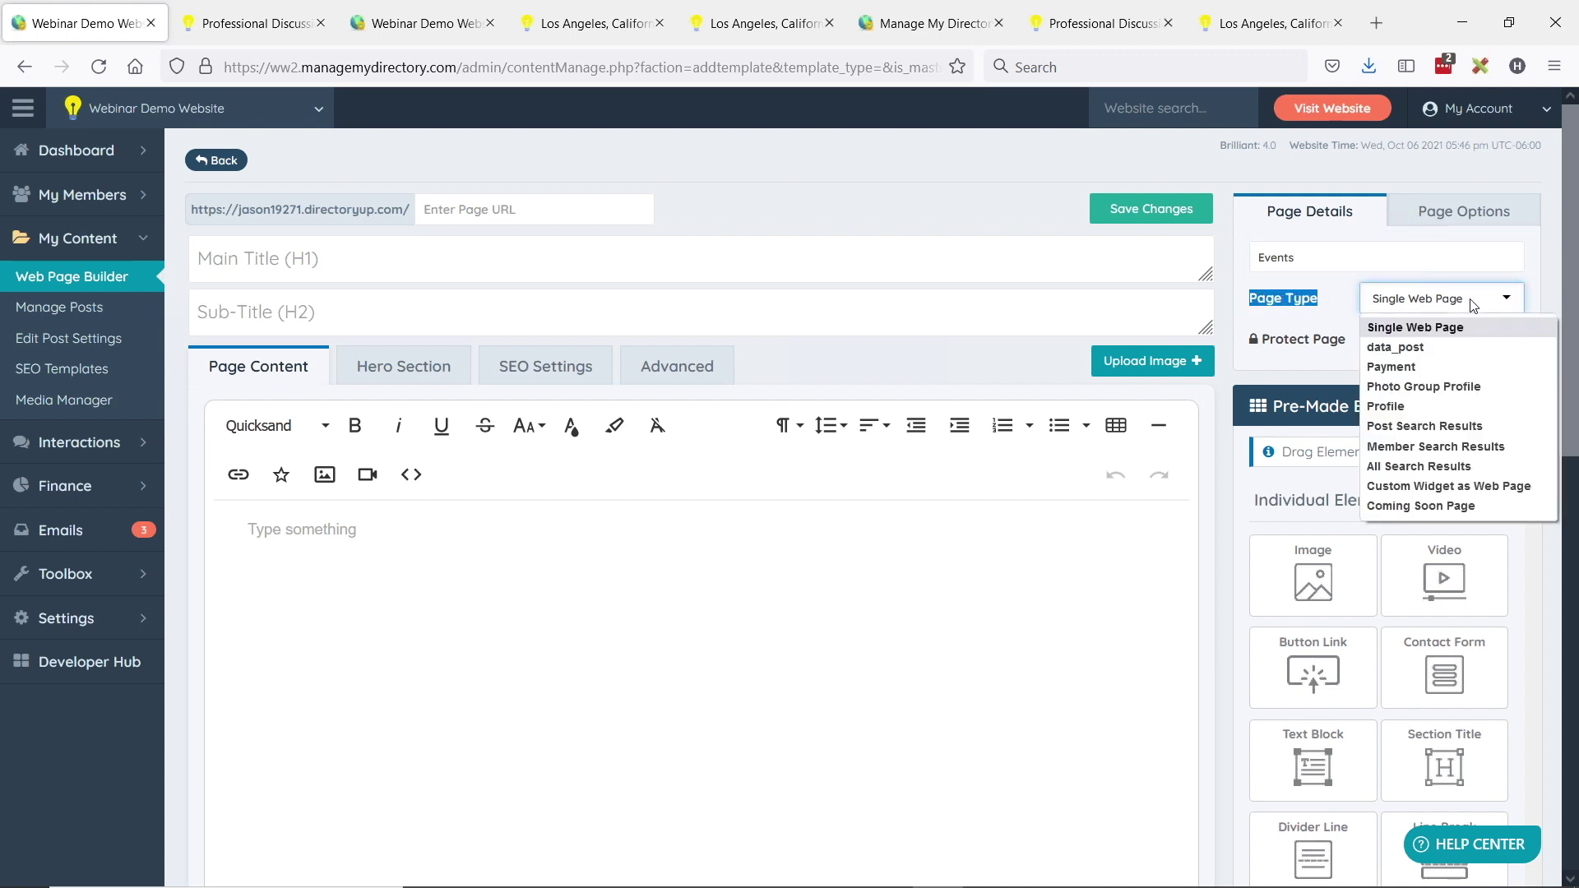
left_click(1418, 429)
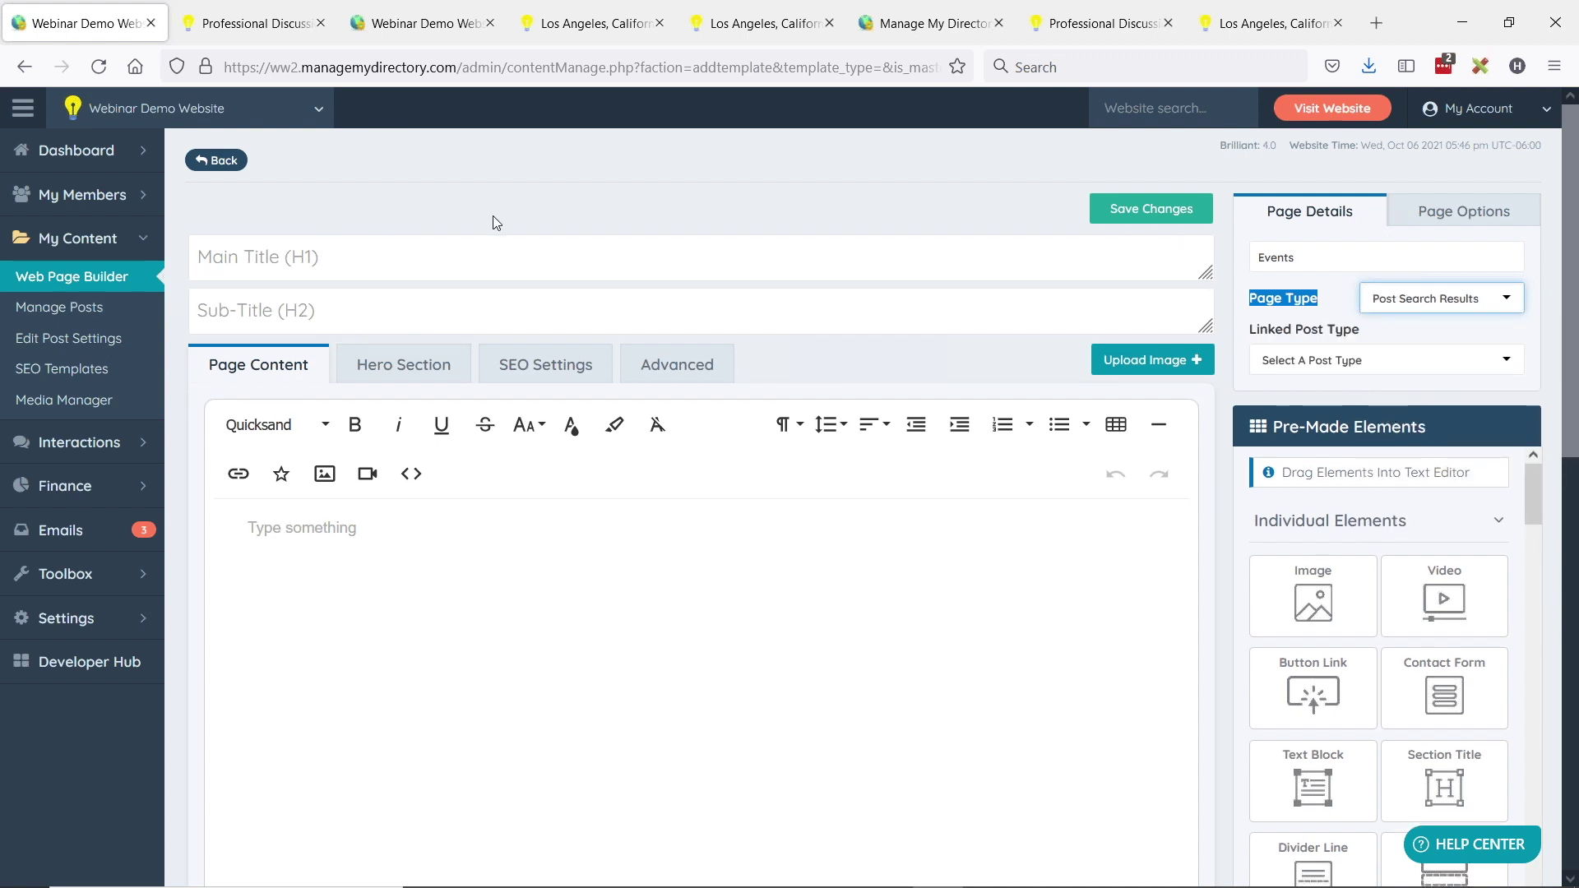
left_click(1266, 306)
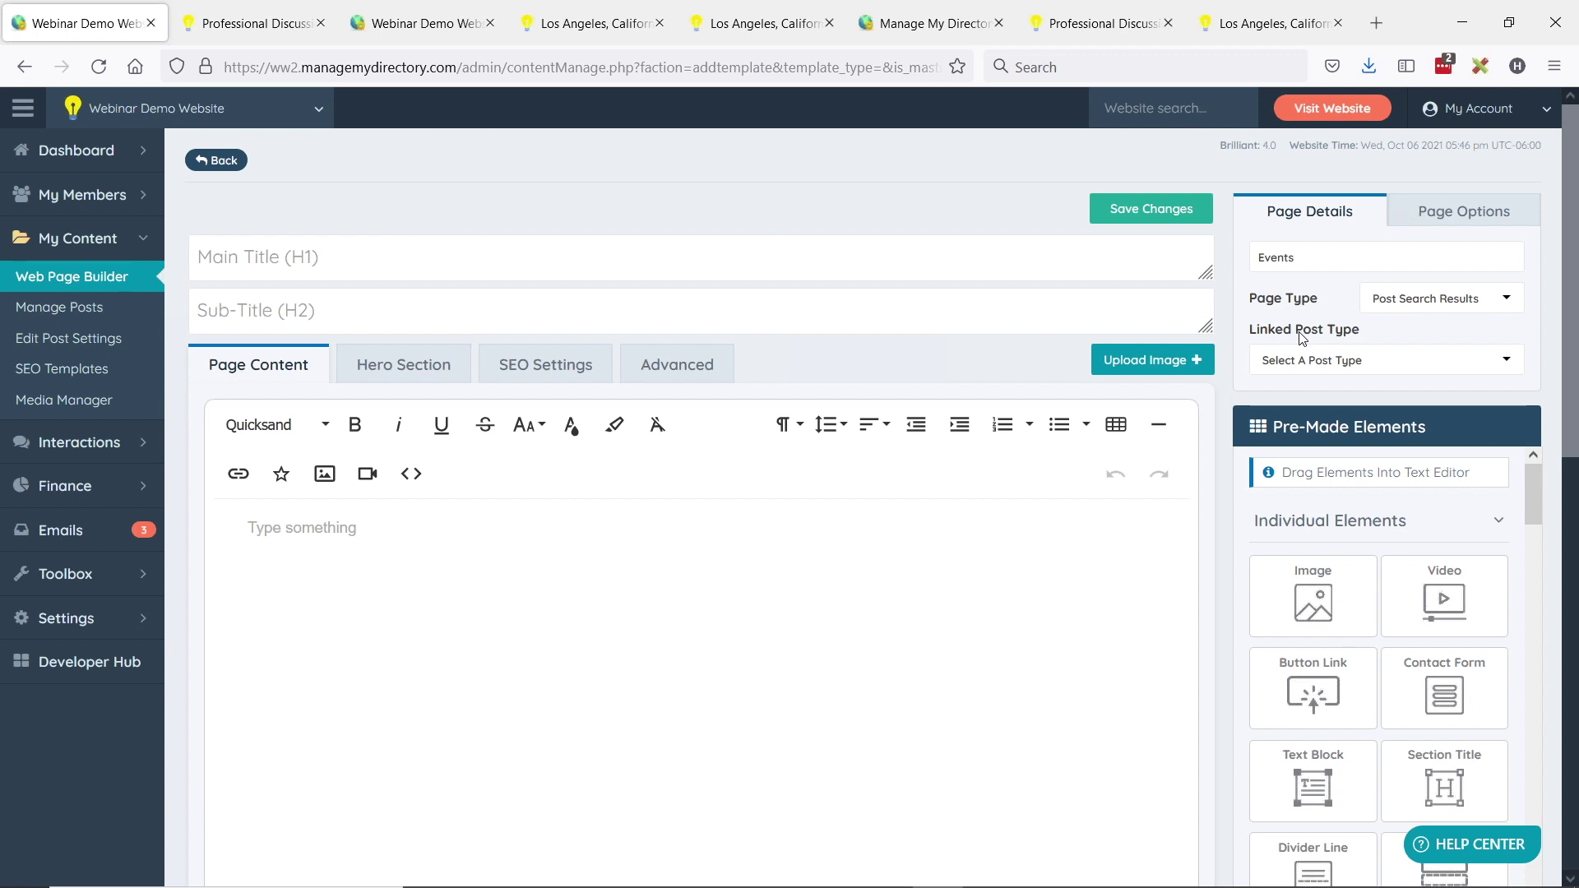
- Link the Events page to Event posts and target Category 1
left_click(1324, 362)
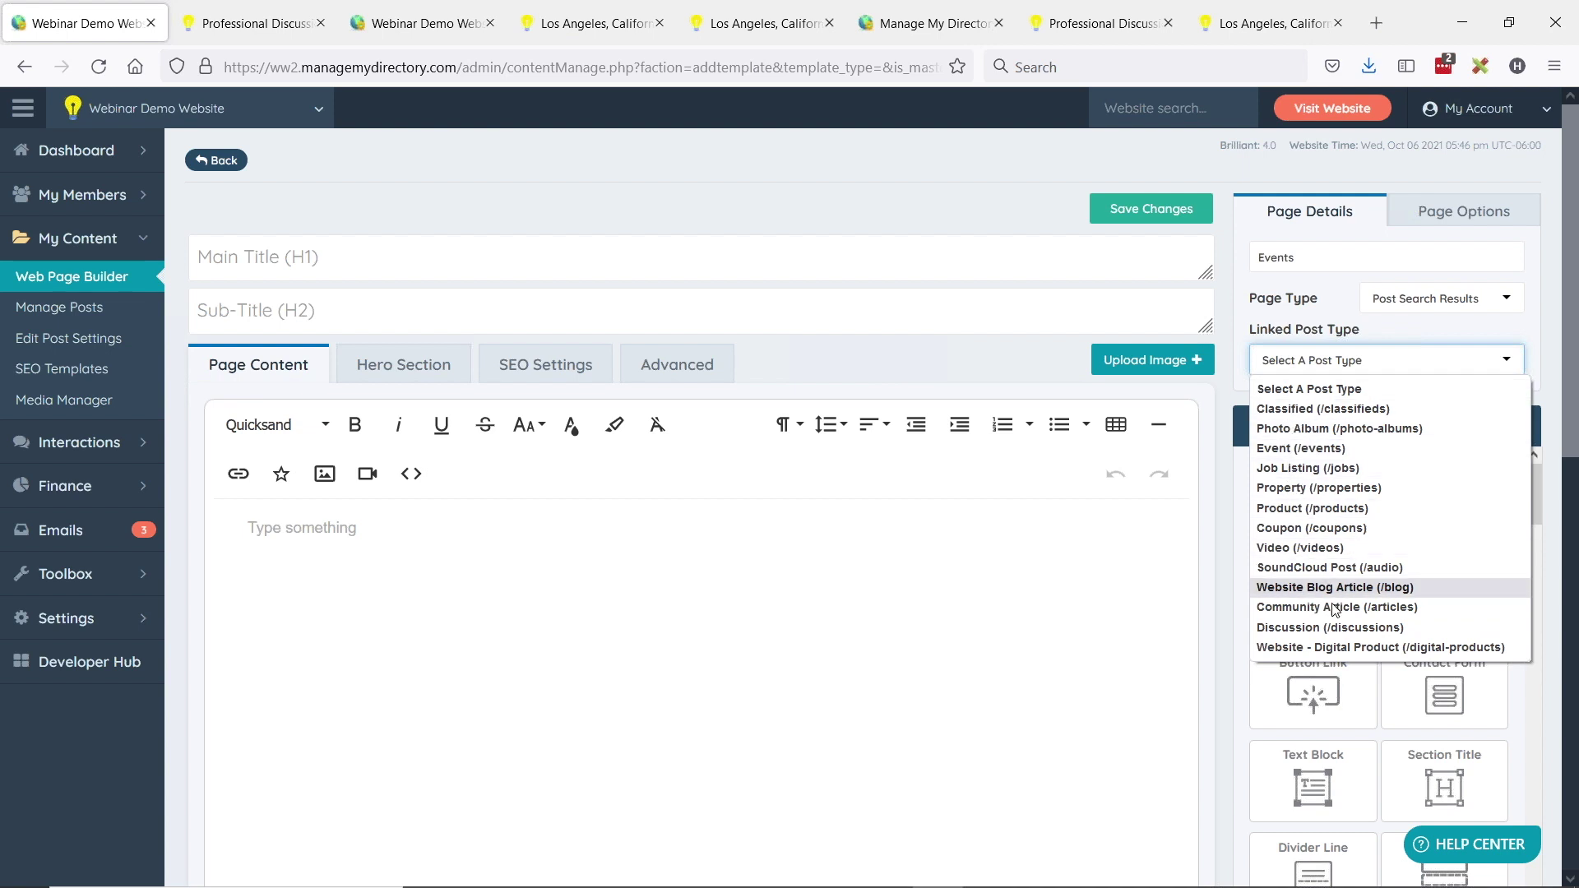
left_click(1307, 450)
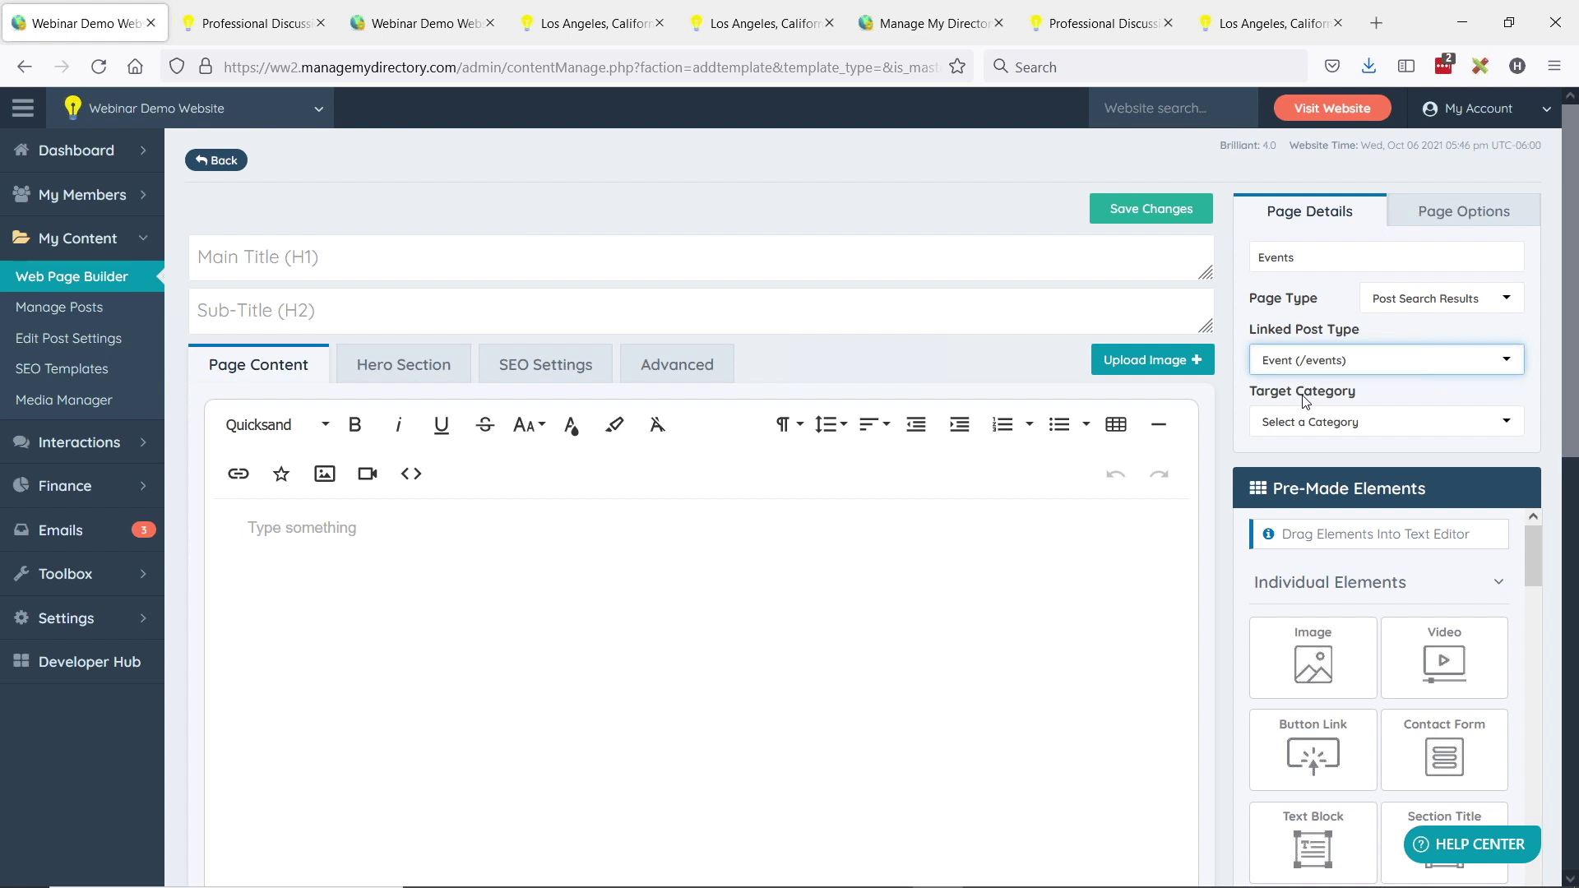
left_click(1317, 424)
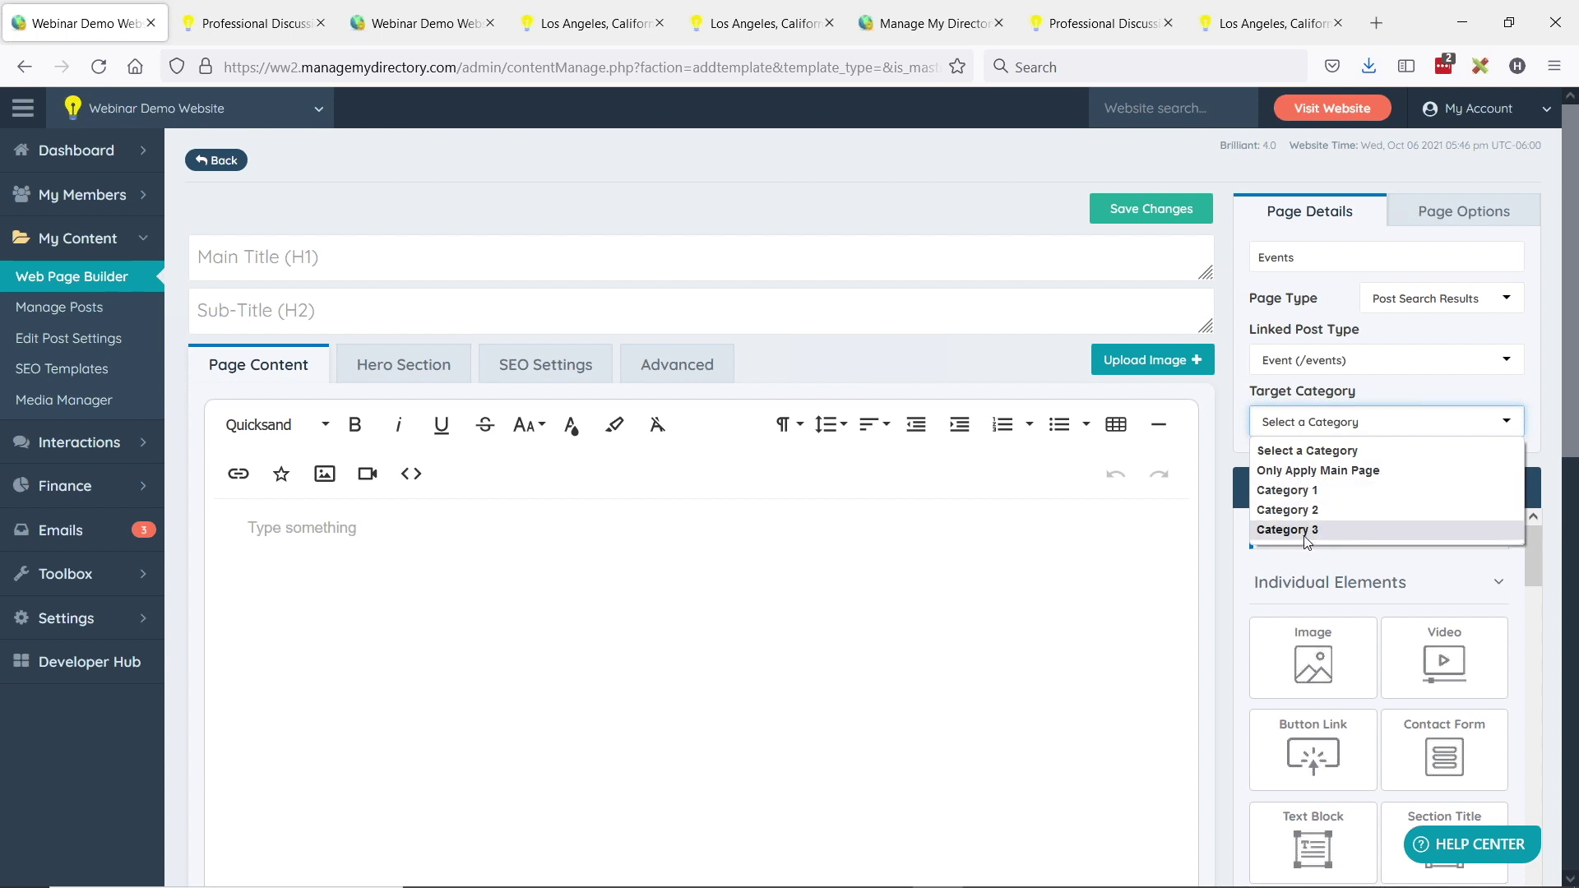
left_click(1331, 492)
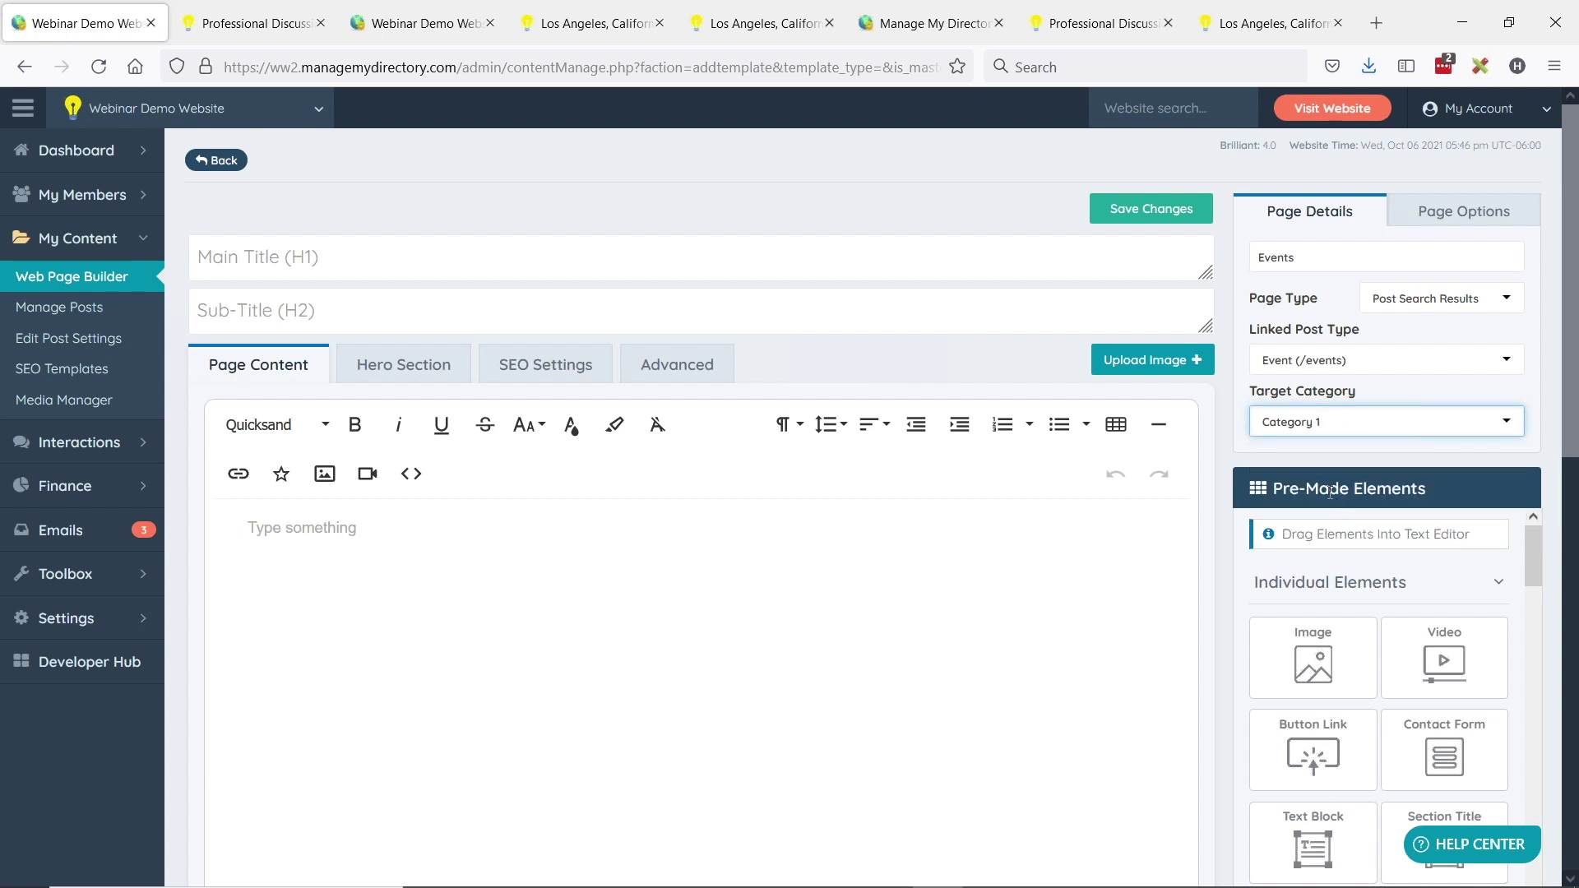
left_click(371, 256)
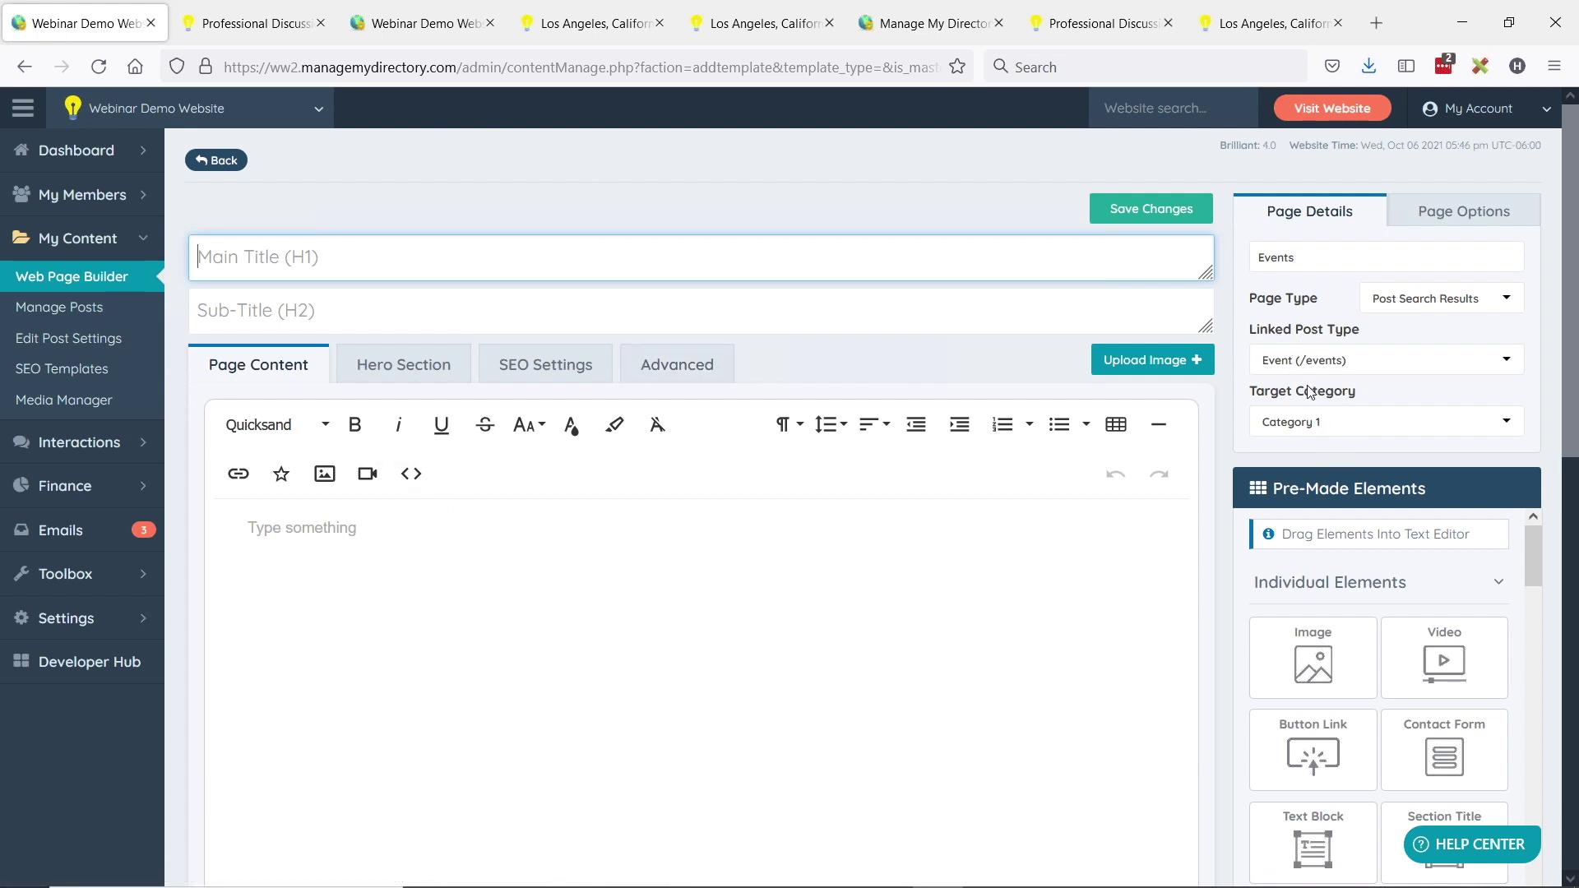
left_click(1291, 364)
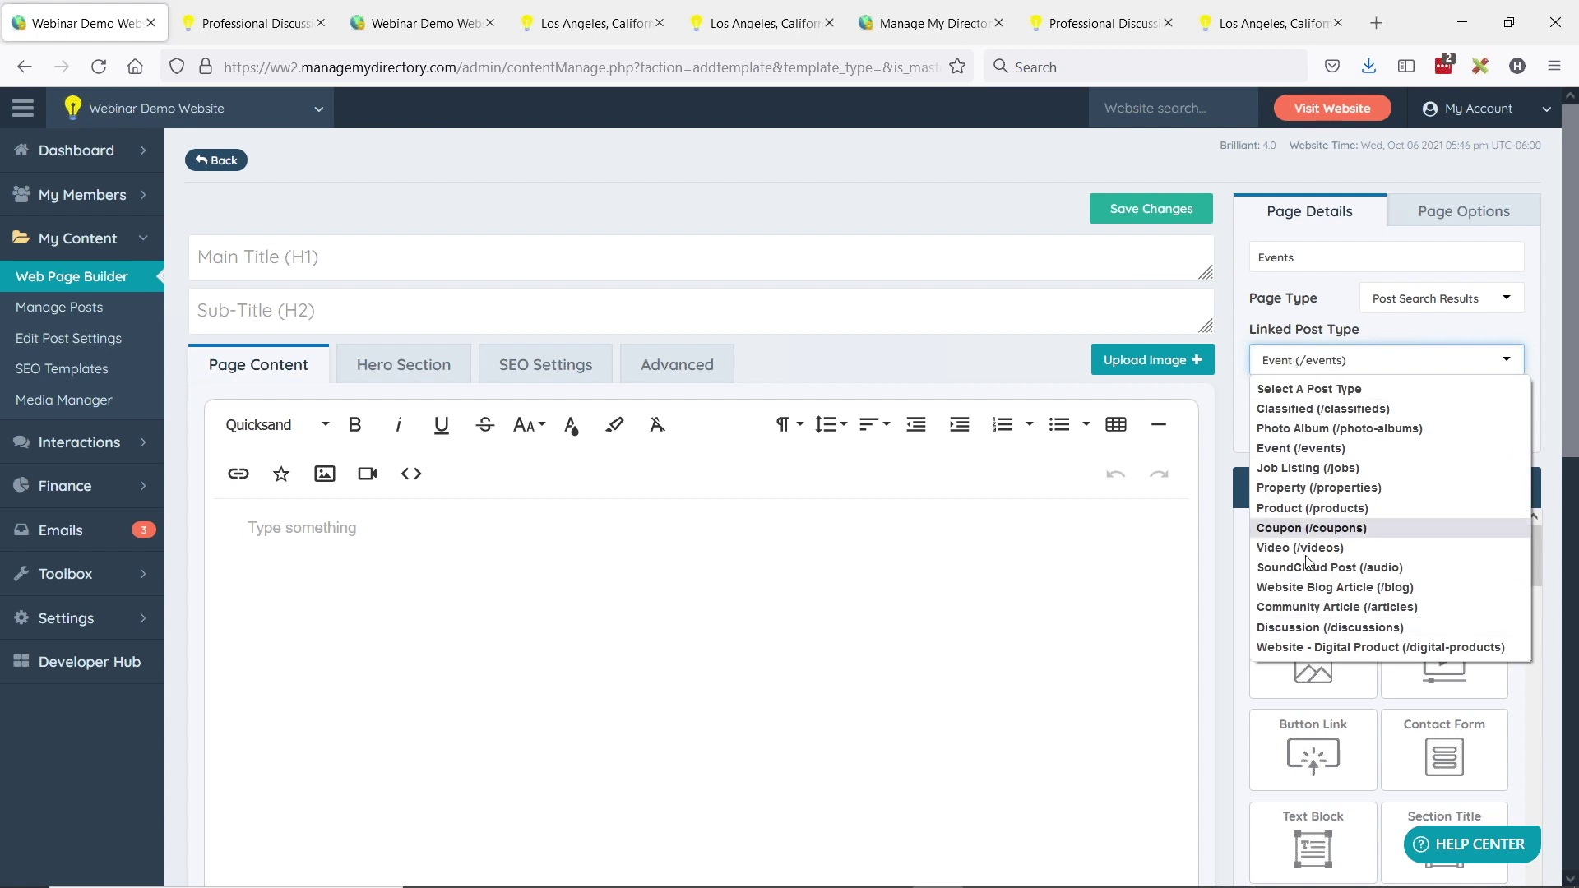
left_click(1270, 448)
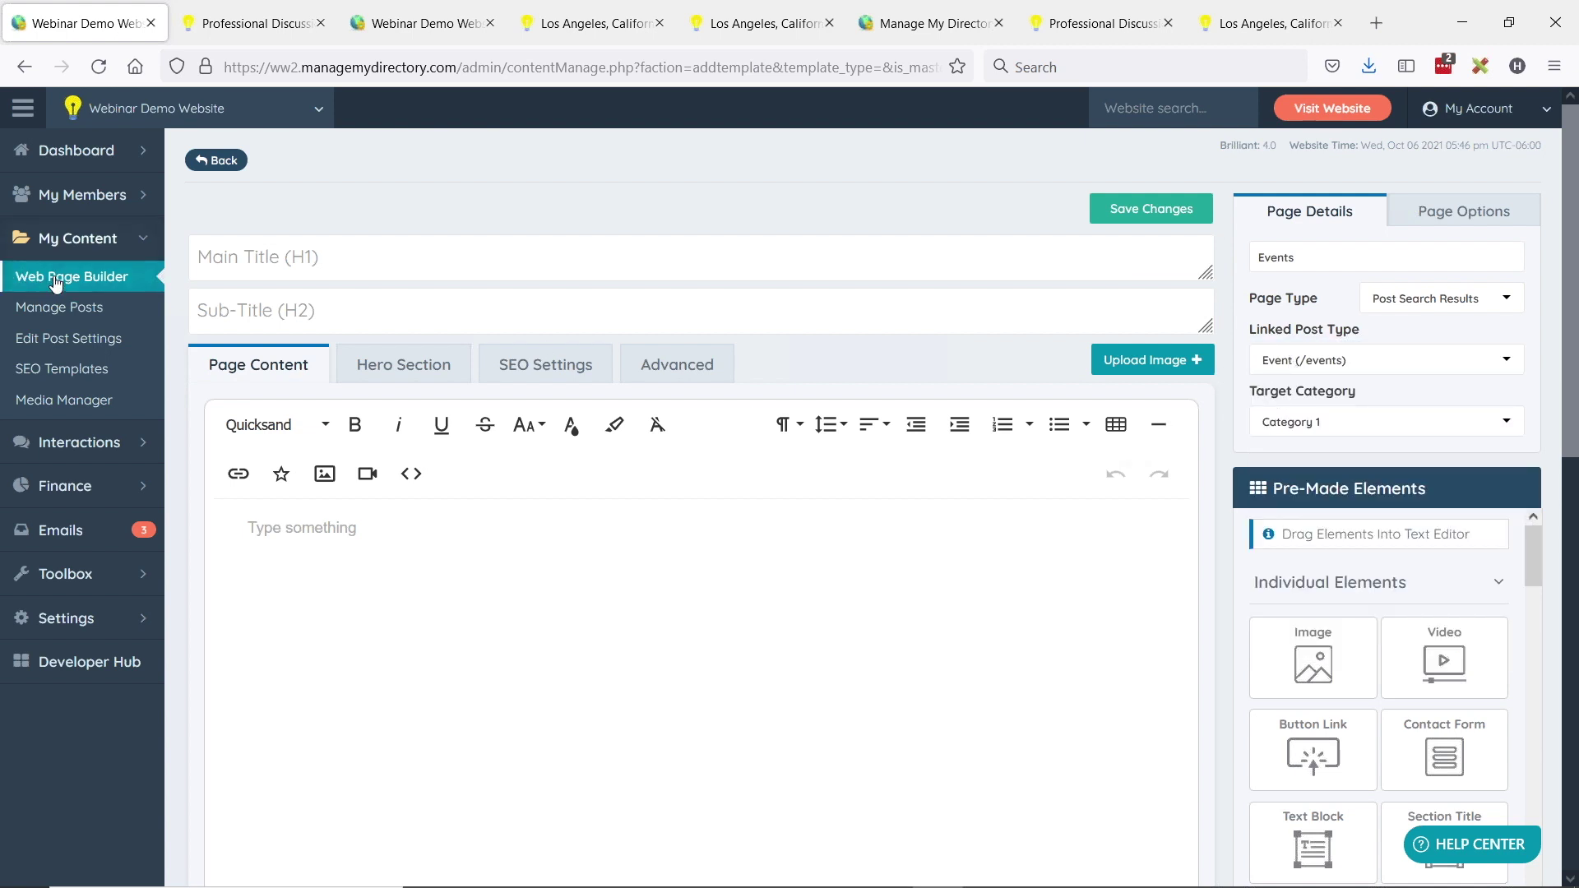
- Filter the web pages by 'disc' and edit the Discussion page
left_click(81, 289)
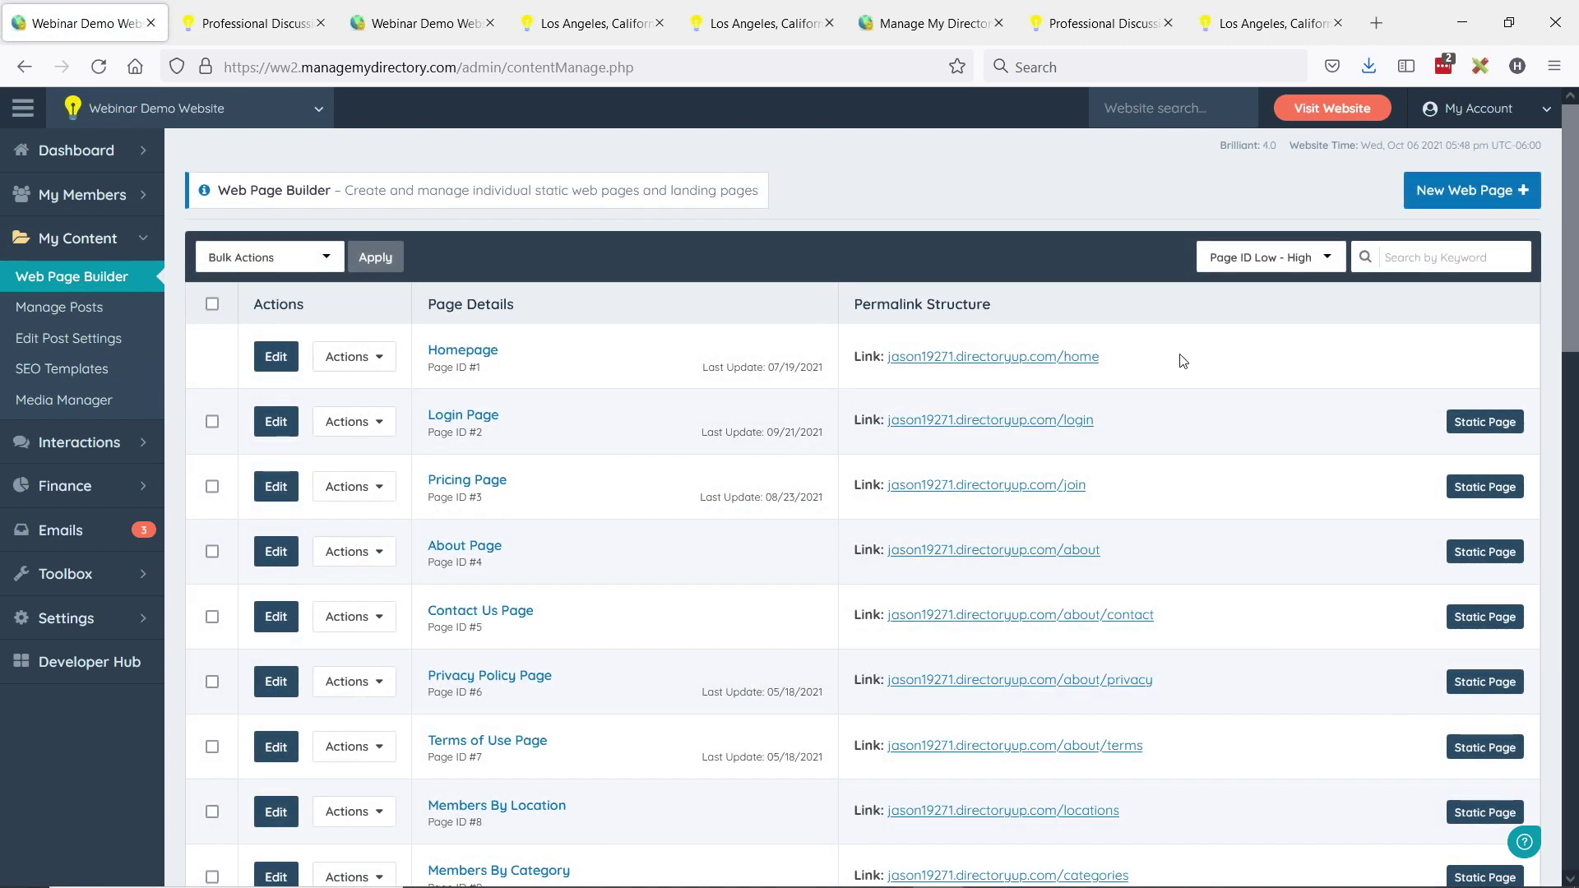
left_click(1441, 259)
type("disc")
left_click_drag(1410, 362, 1464, 359)
left_click(1428, 363)
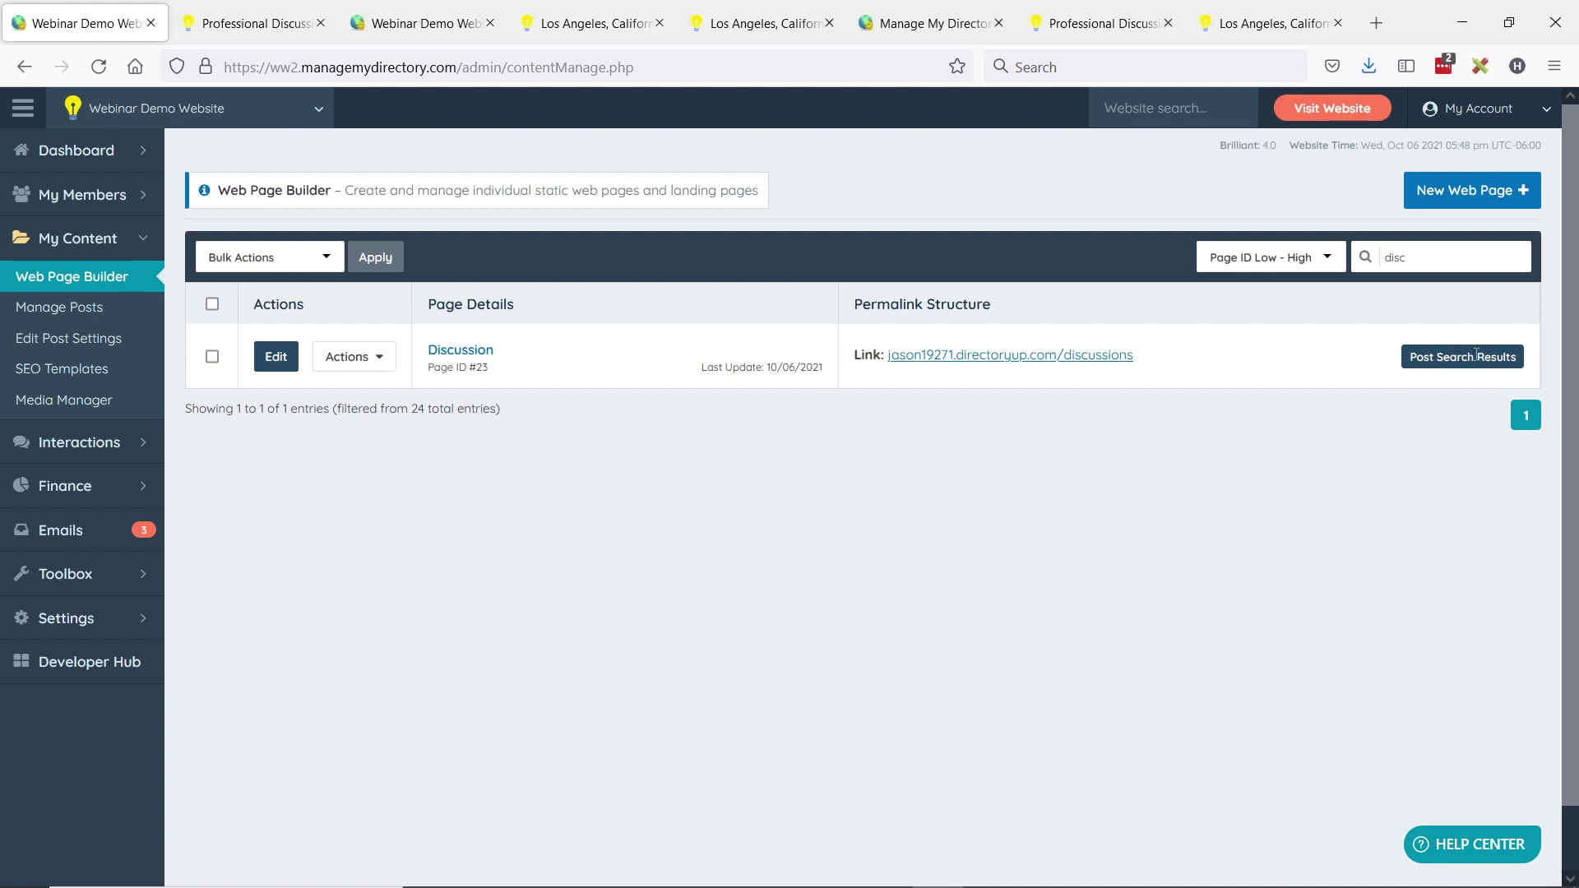
left_click(275, 356)
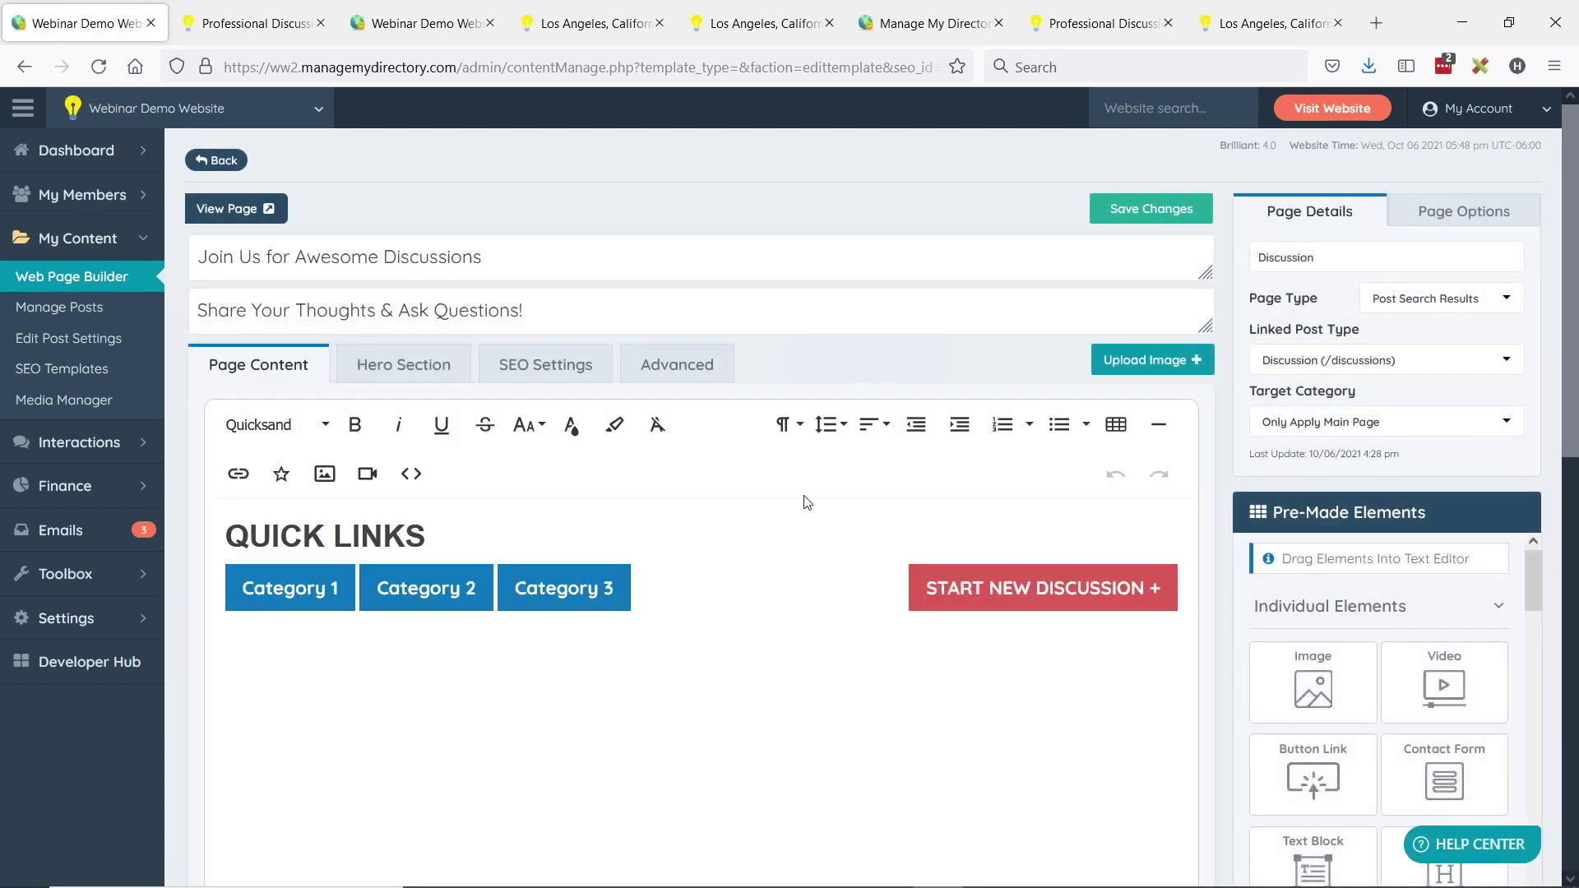
- Review the Discussion page's main title and subtitle, then scroll through its hero section settings
left_click_drag(201, 256, 527, 260)
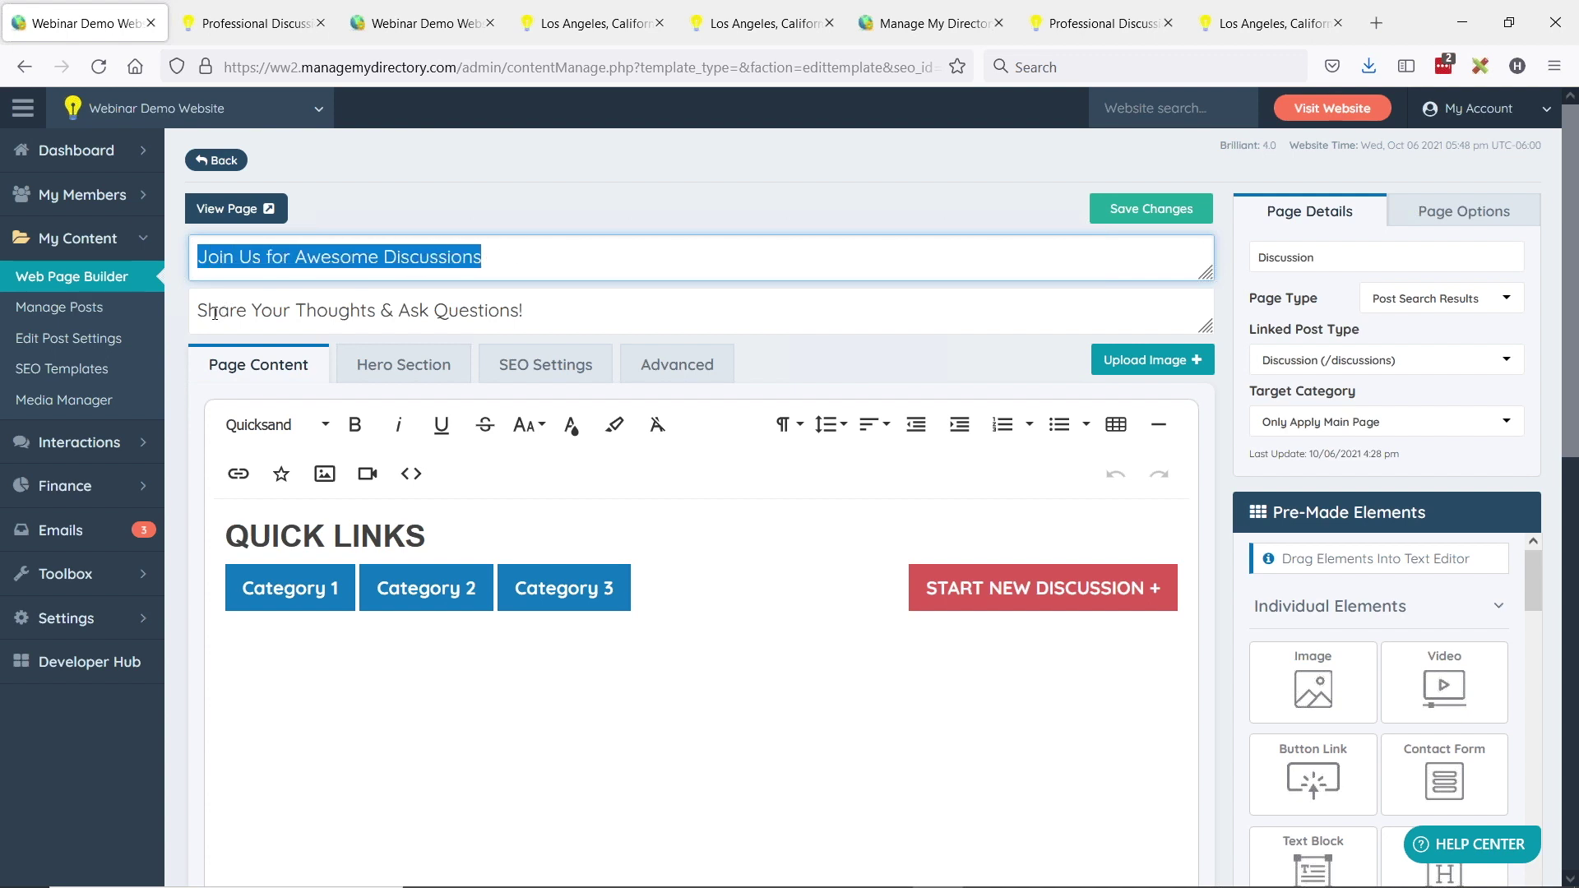
left_click_drag(201, 310, 599, 299)
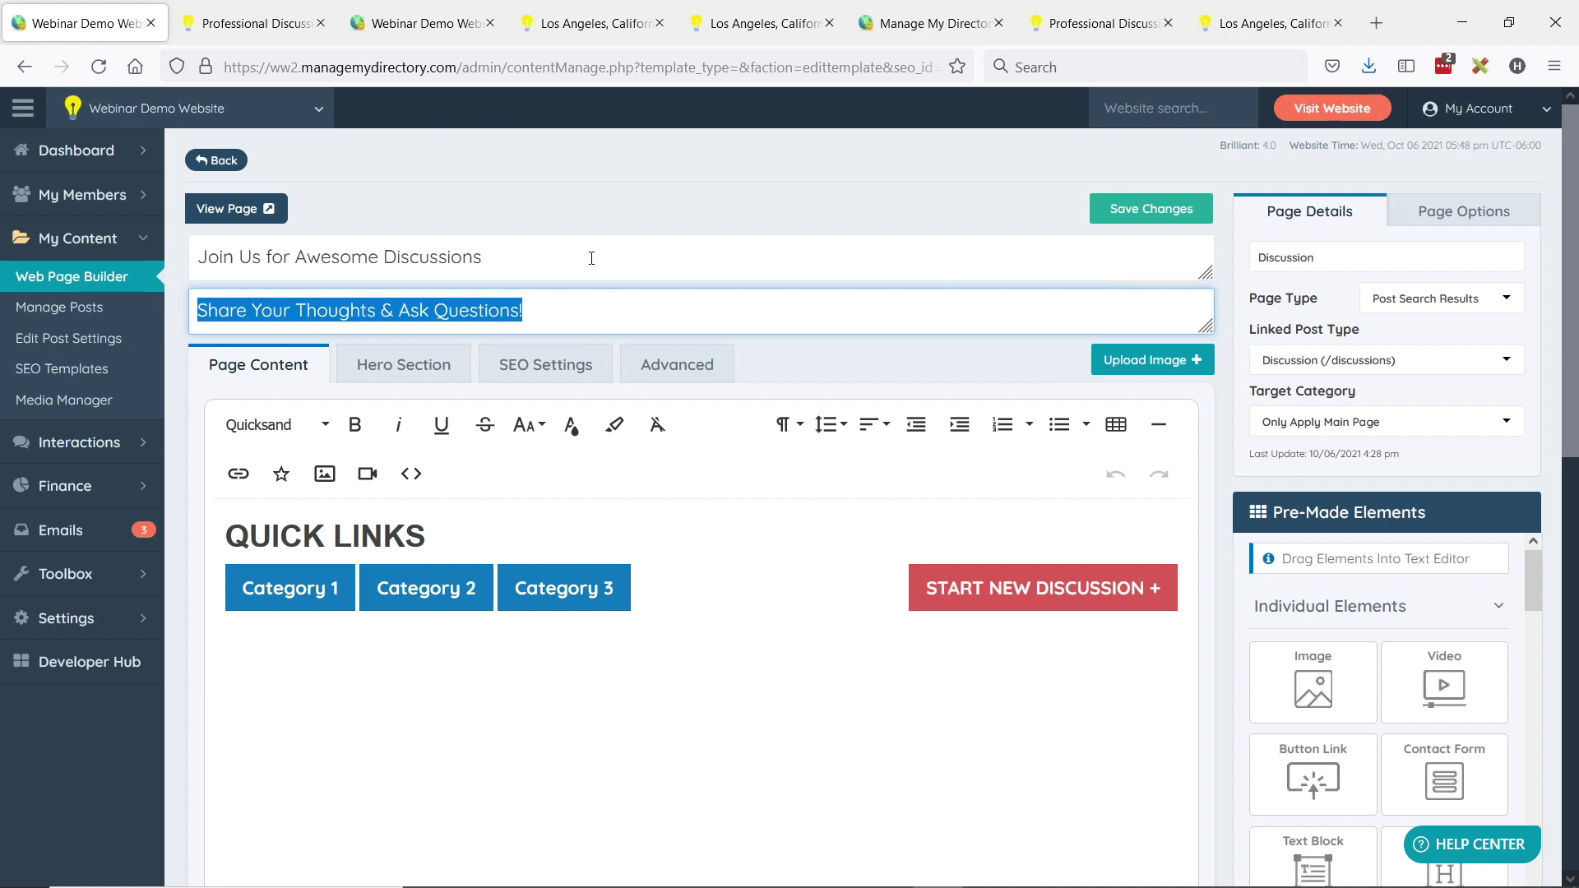
left_click(404, 366)
scroll(442, 537, "down", 1)
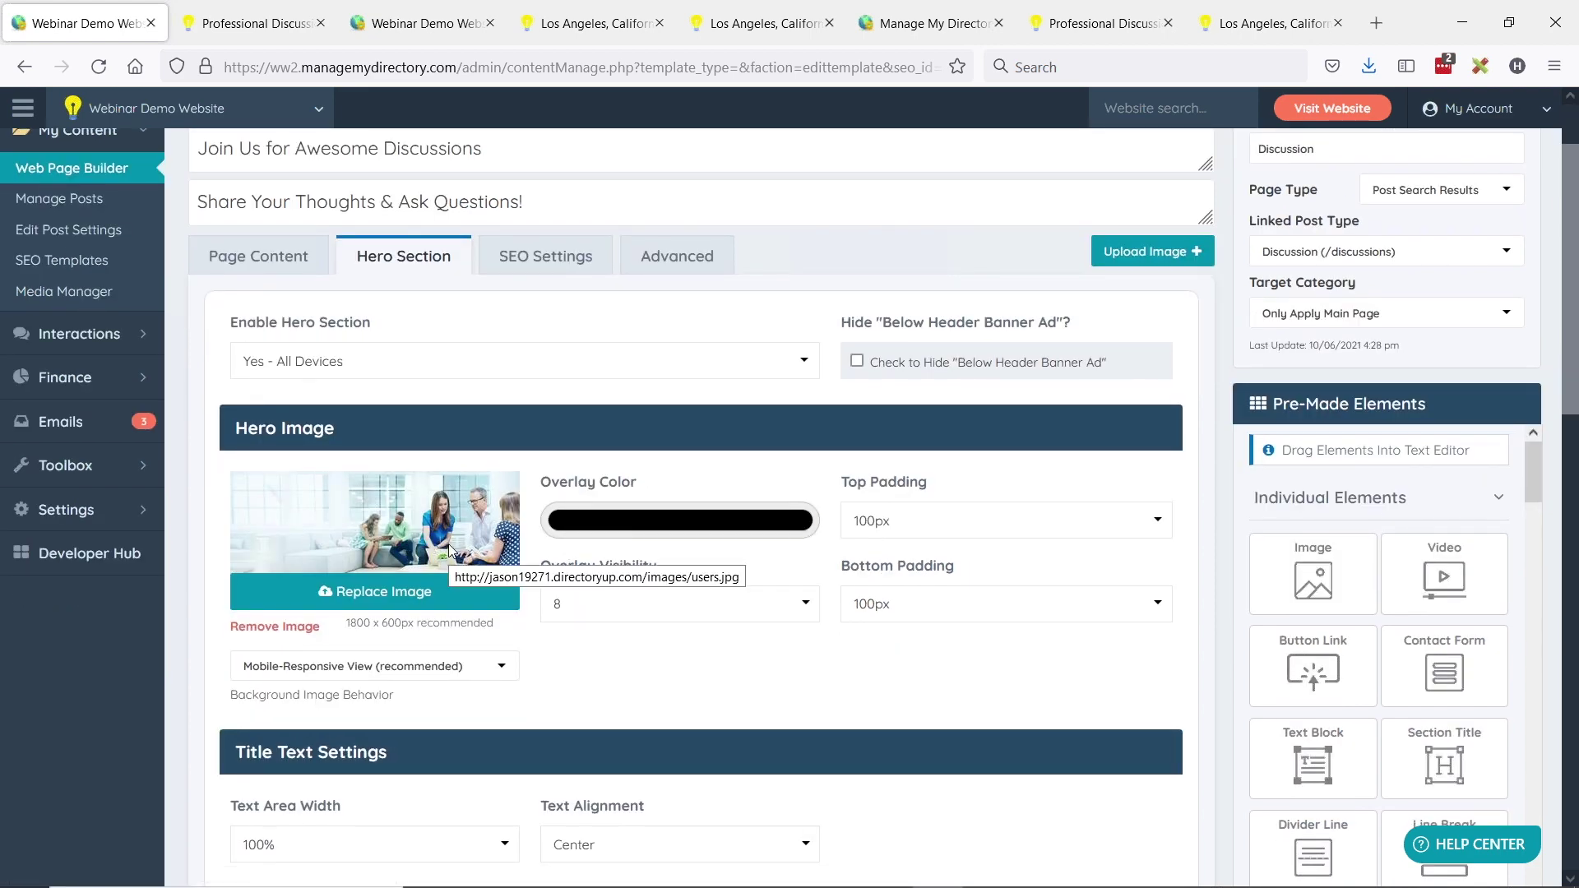
scroll(442, 503, "down", 1)
scroll(436, 448, "down", 1)
scroll(460, 428, "down", 3)
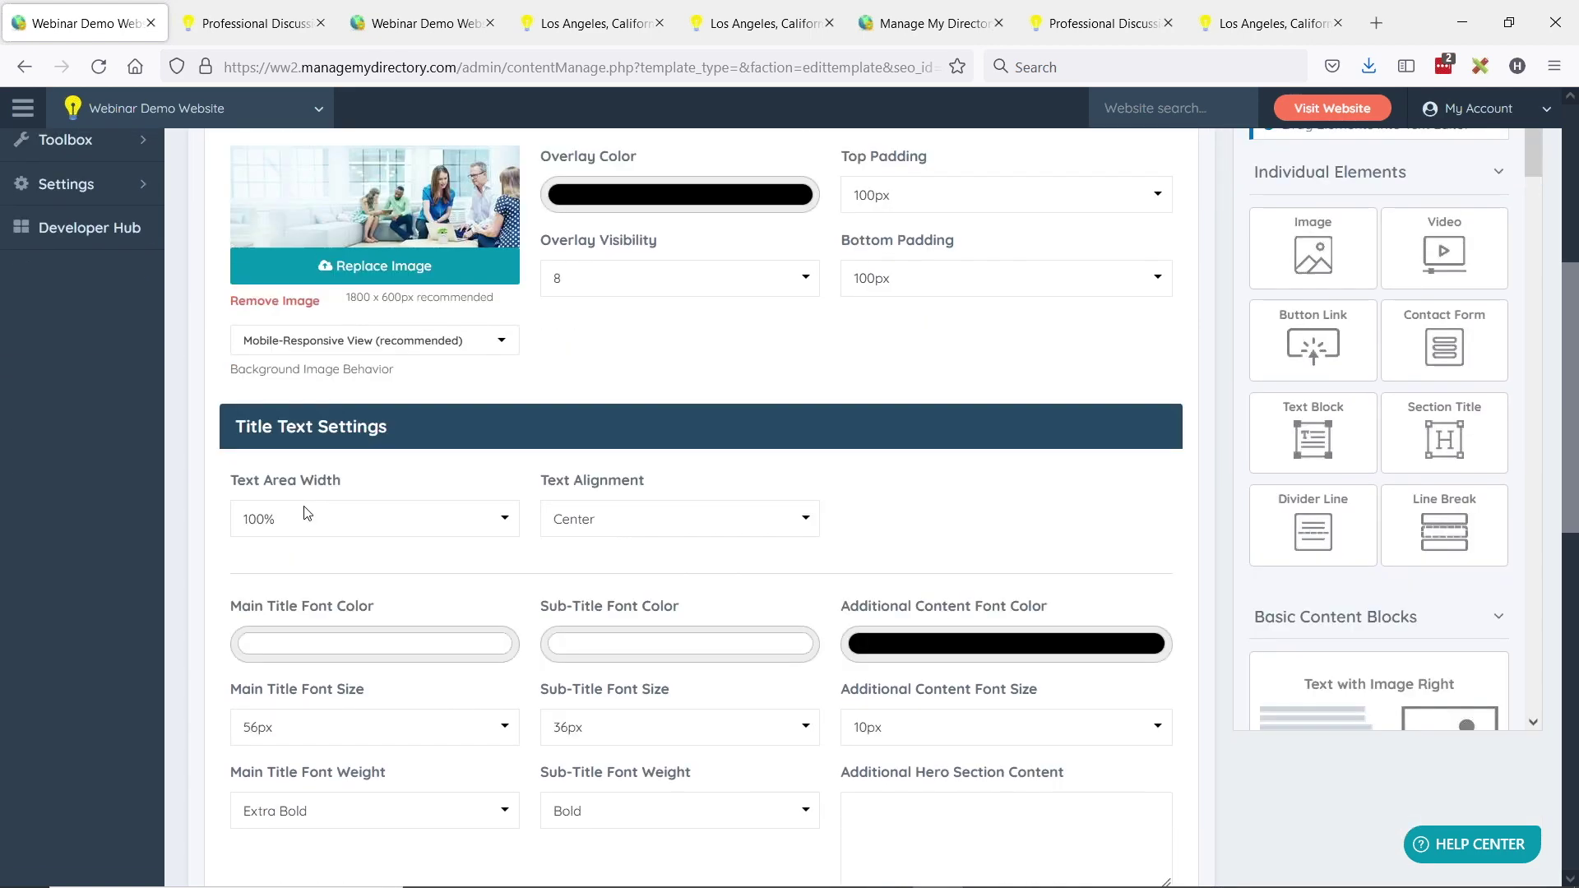
scroll(444, 521, "down", 1)
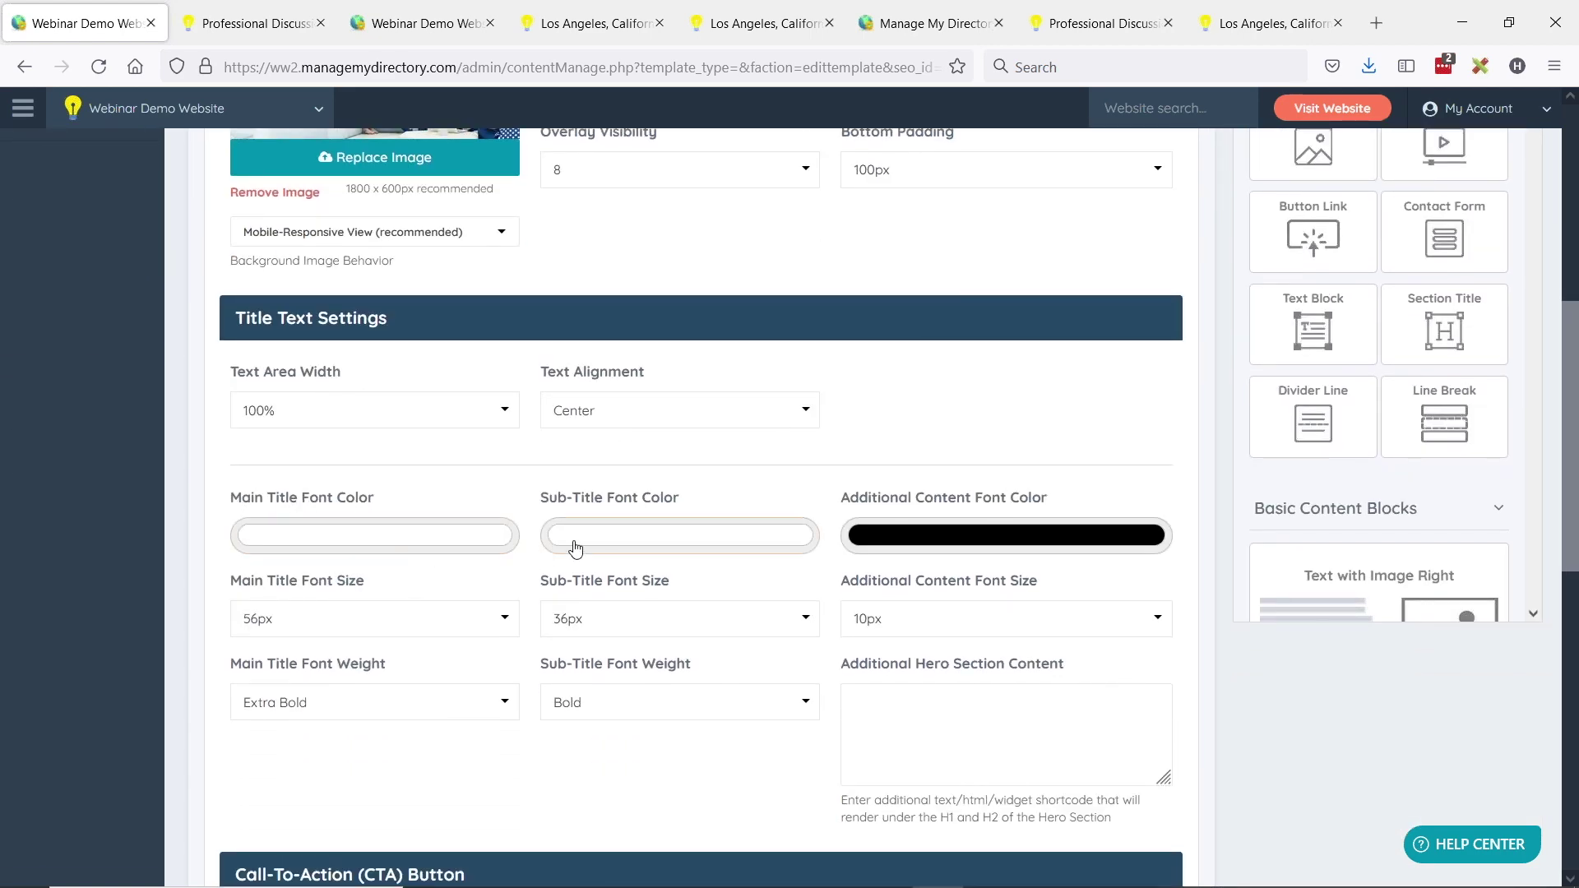
scroll(474, 559, "up", 3)
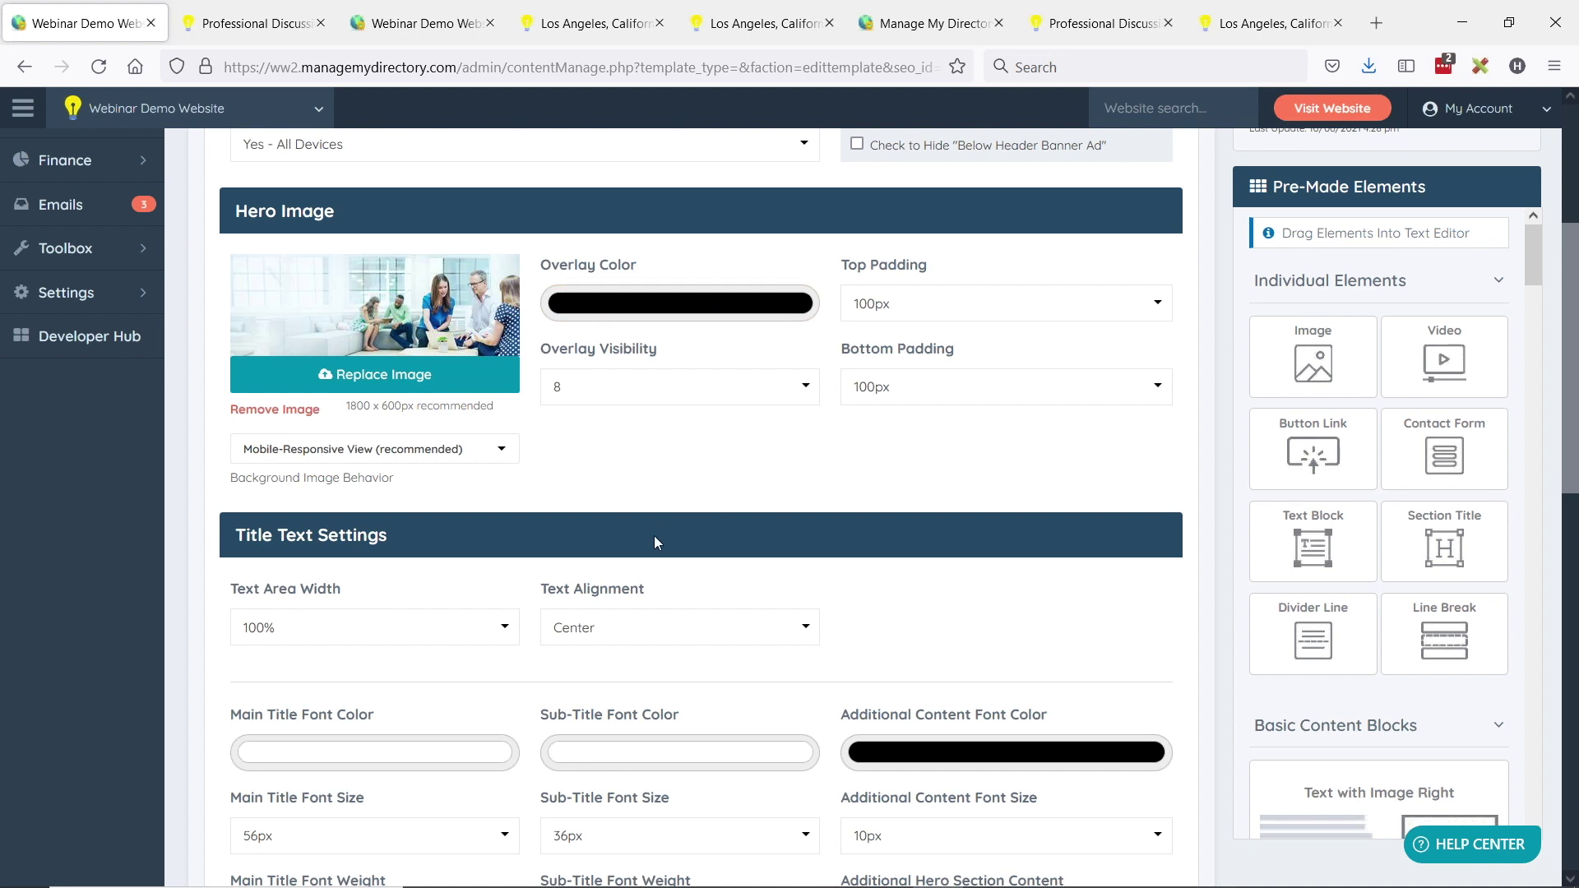
scroll(654, 535, "down", 2)
scroll(650, 526, "down", 7)
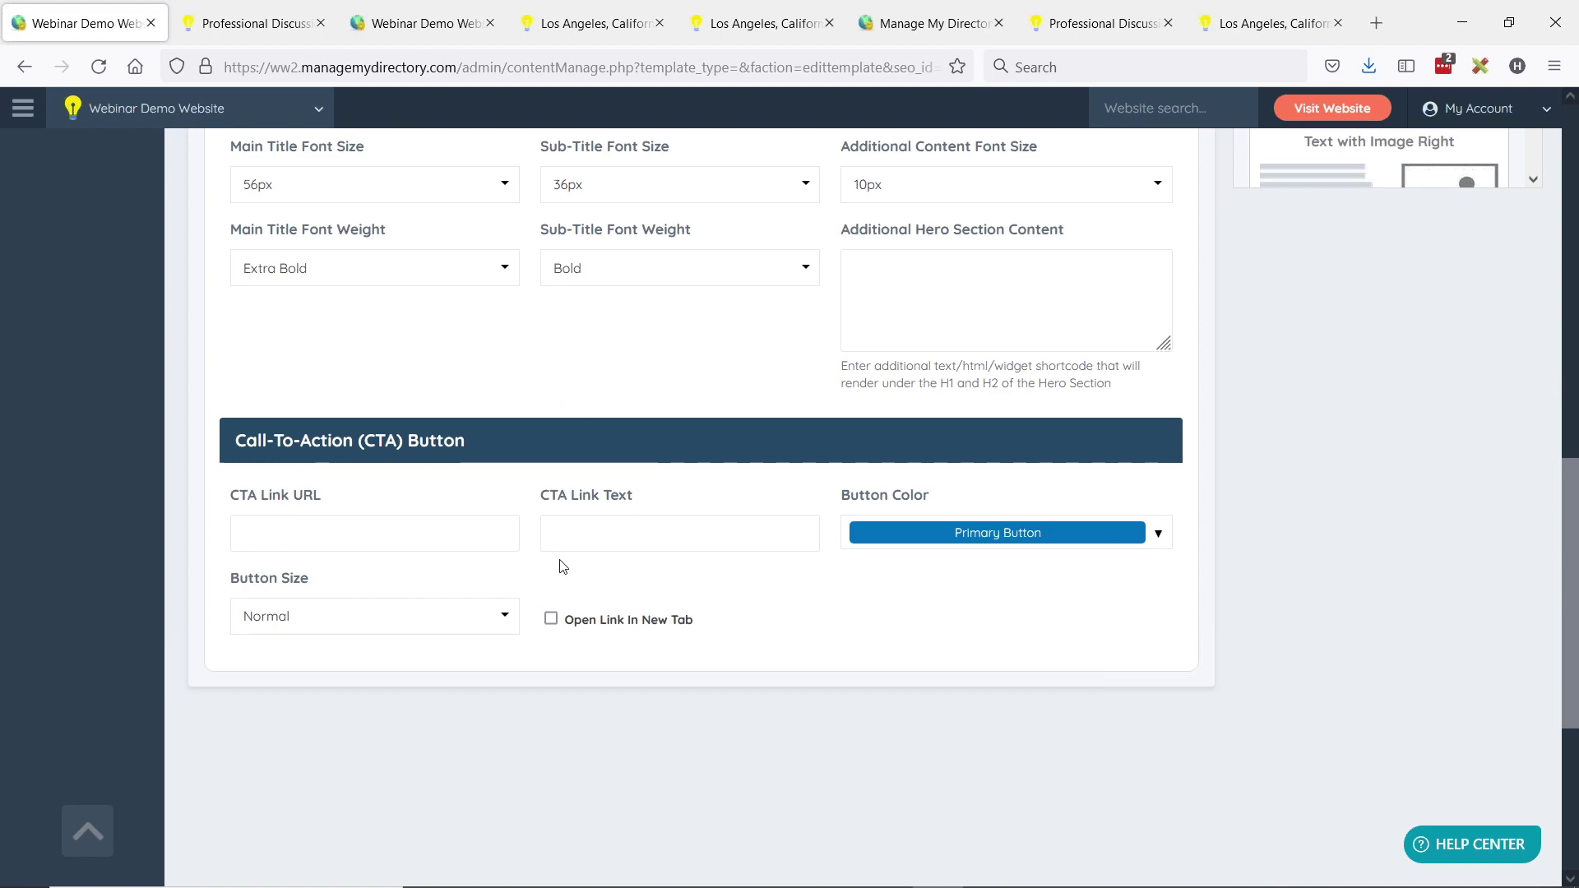
scroll(666, 673, "up", 5)
scroll(667, 673, "up", 7)
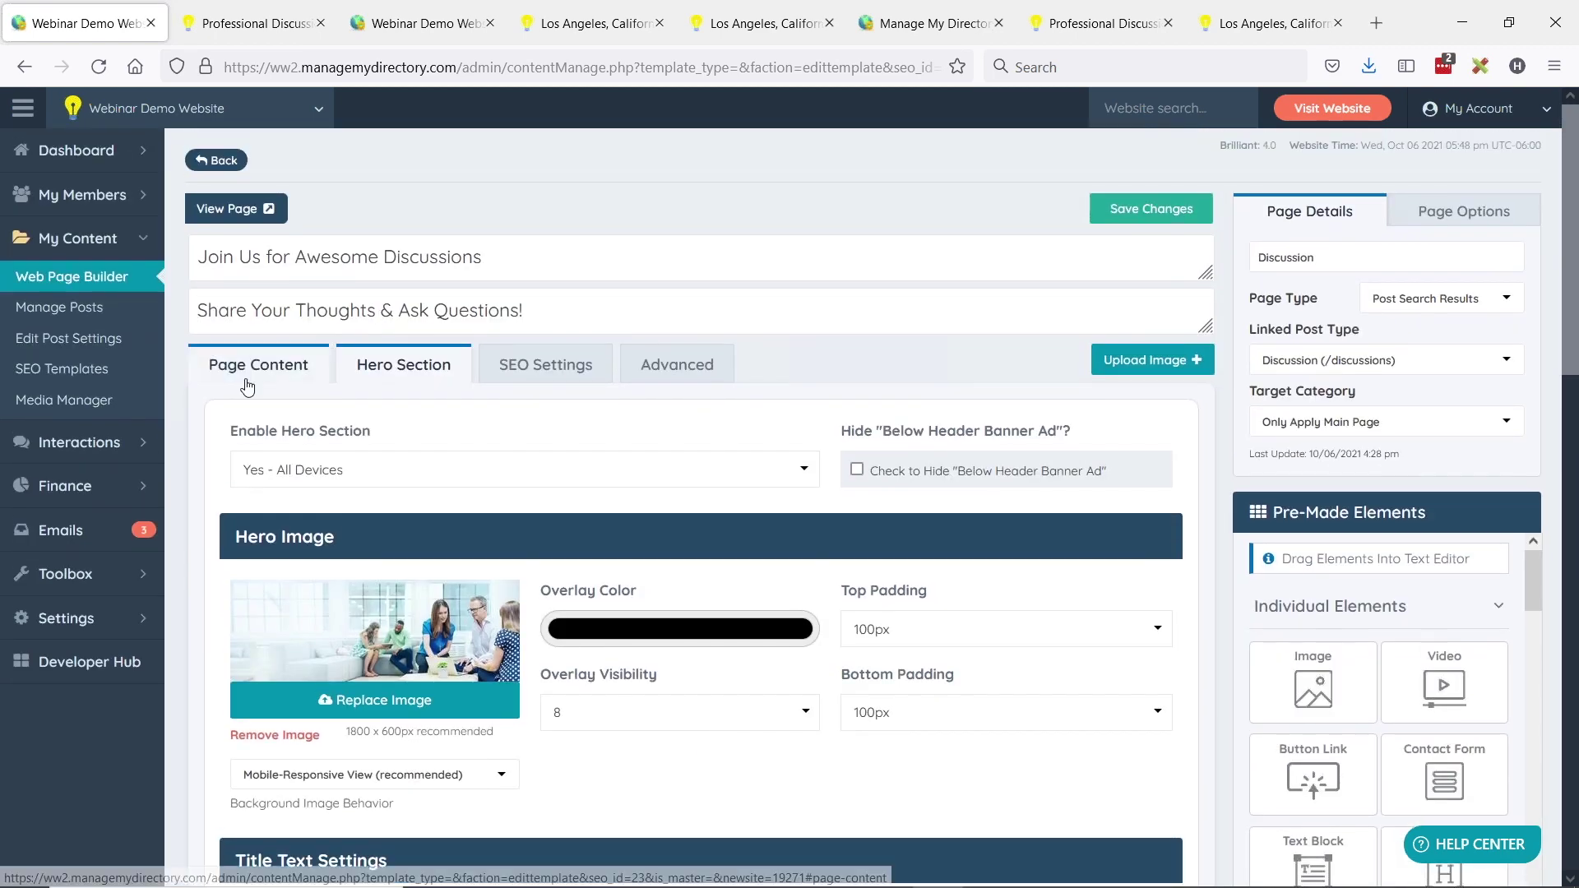
- Drop a Button Link element beside Category 3 in the quick links, then view the live discussions page
left_click(245, 374)
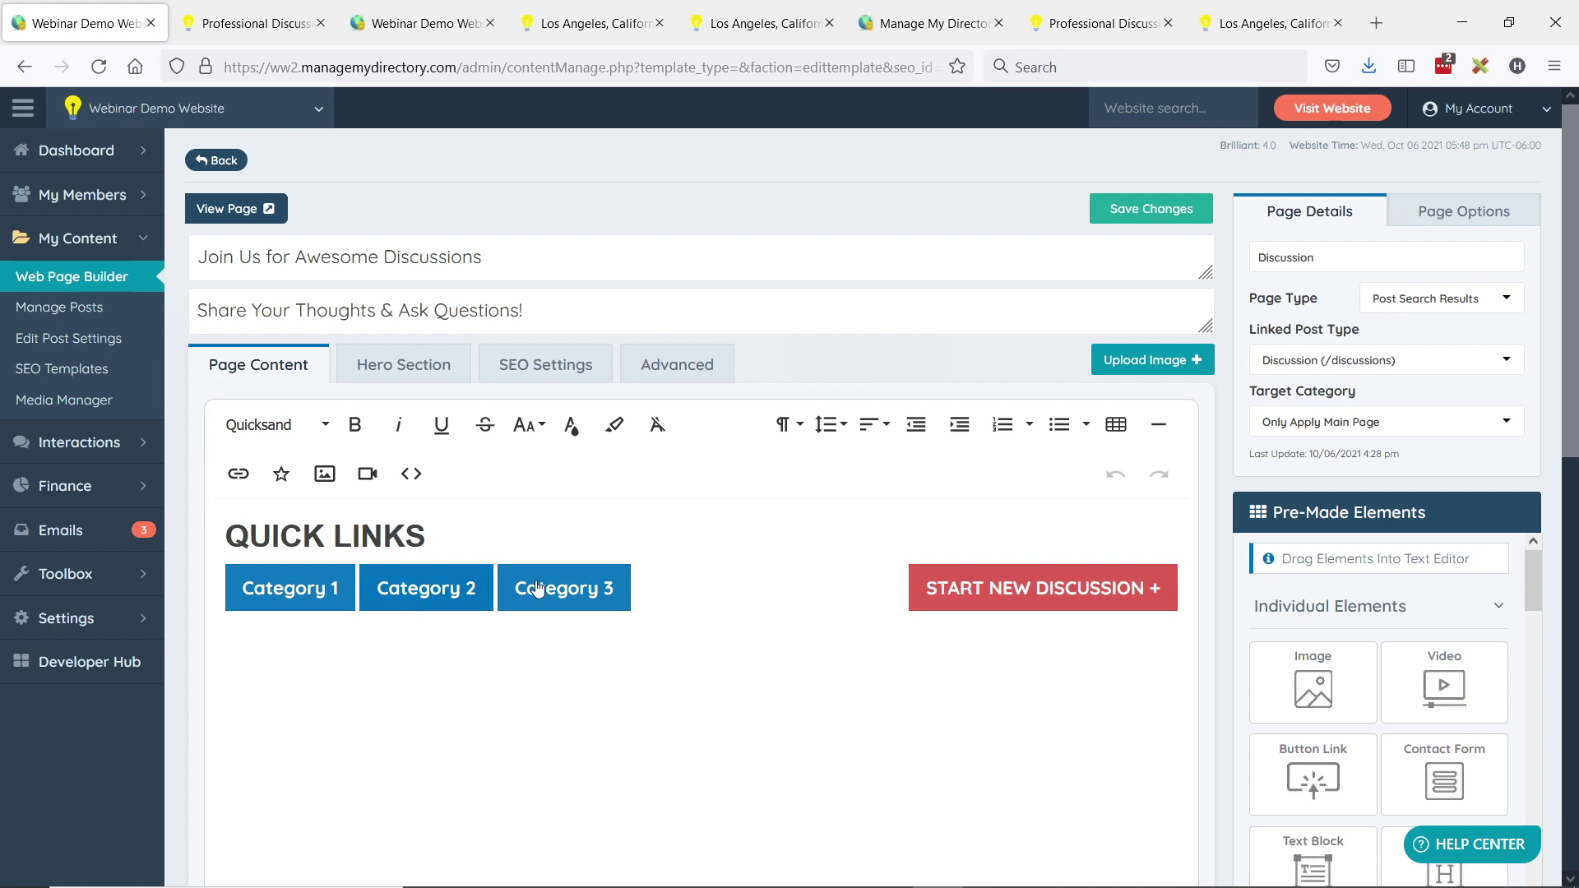
left_click_drag(1300, 773, 699, 584)
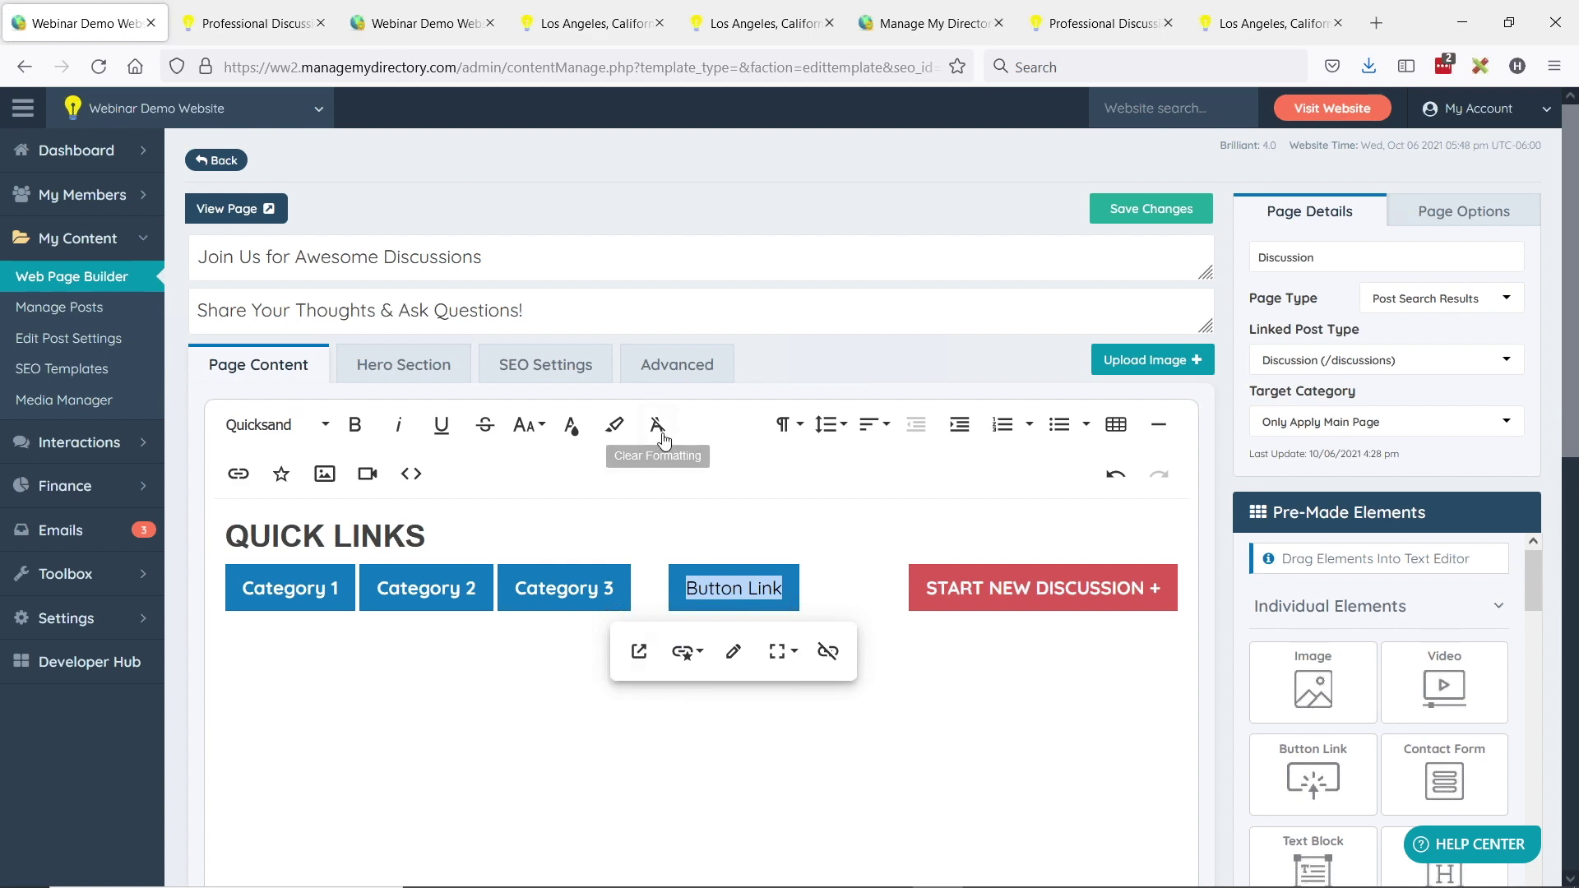
left_click(656, 590)
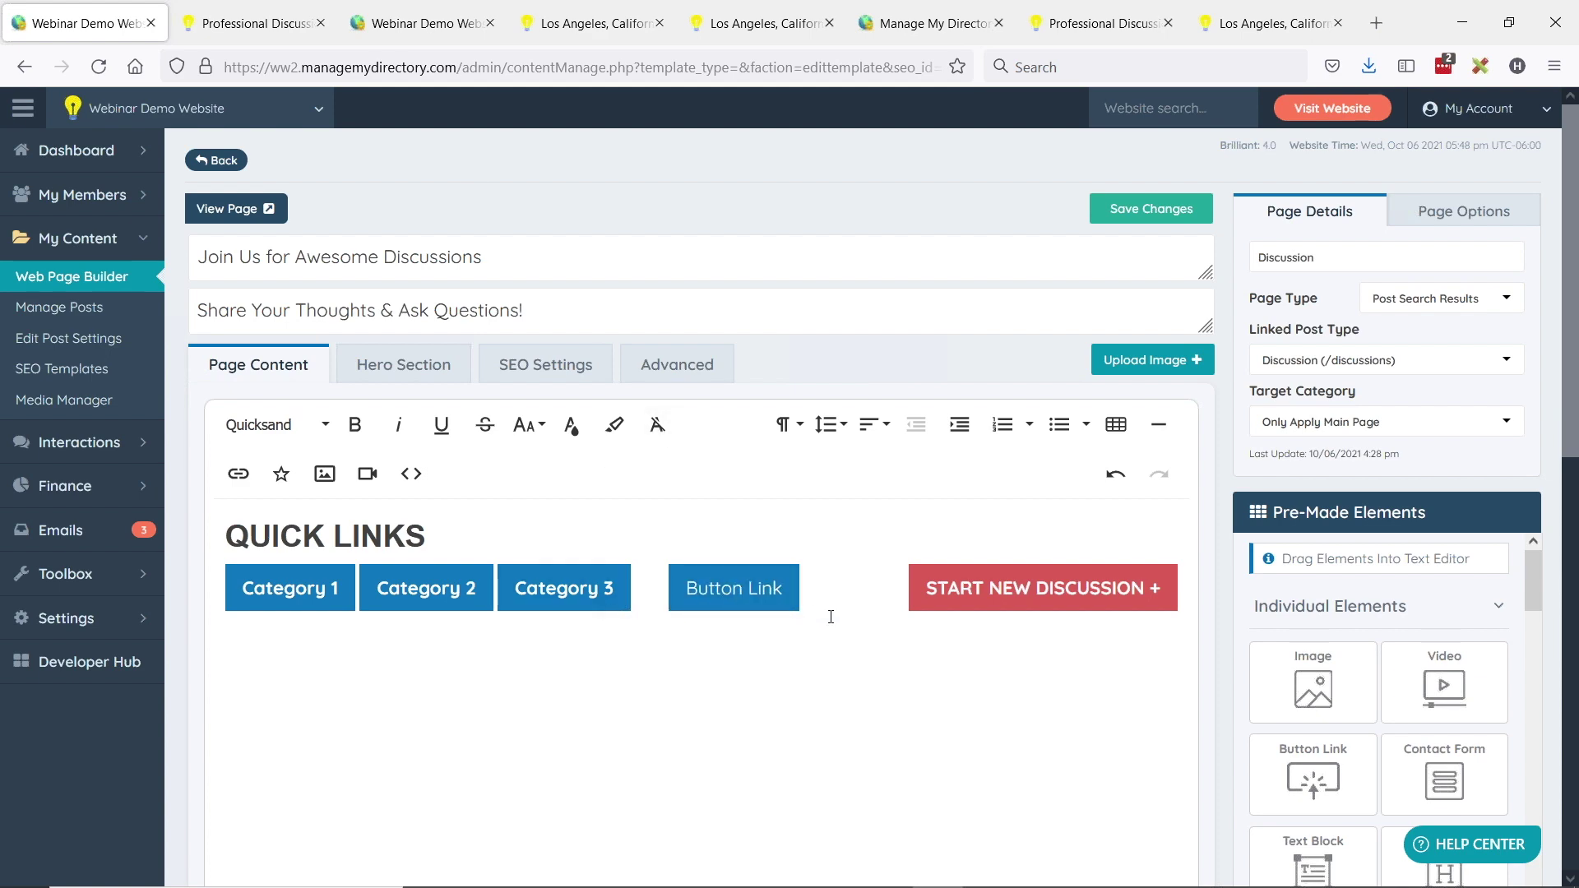
key("ctrl+Tab")
- Search the live discussions for the keyword 'learn'
scroll(547, 399, "down", 3)
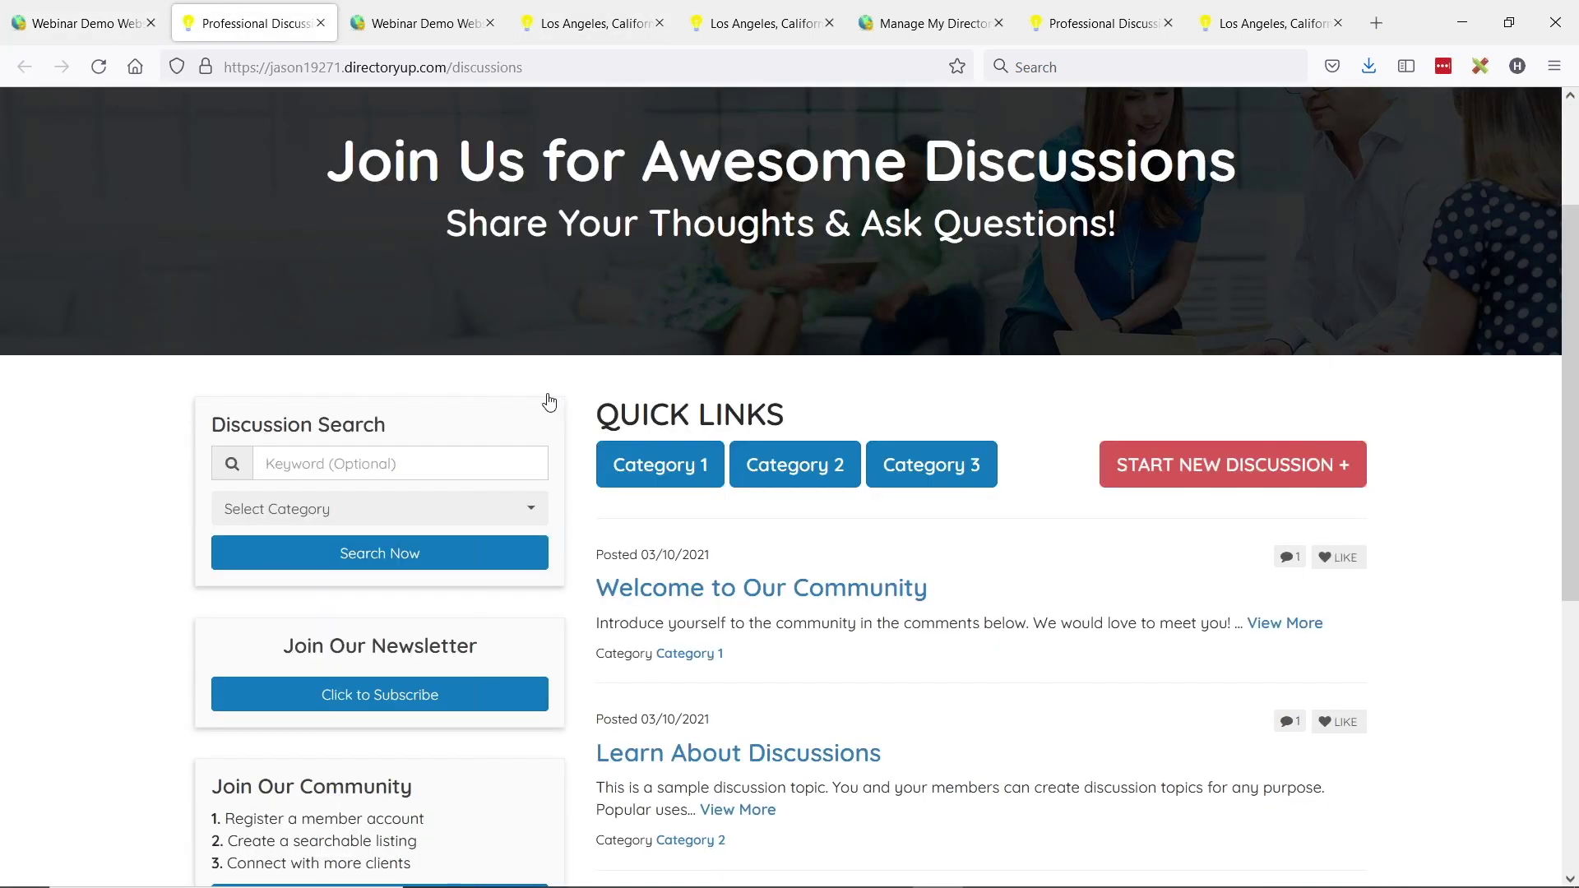
left_click(321, 433)
type("learn")
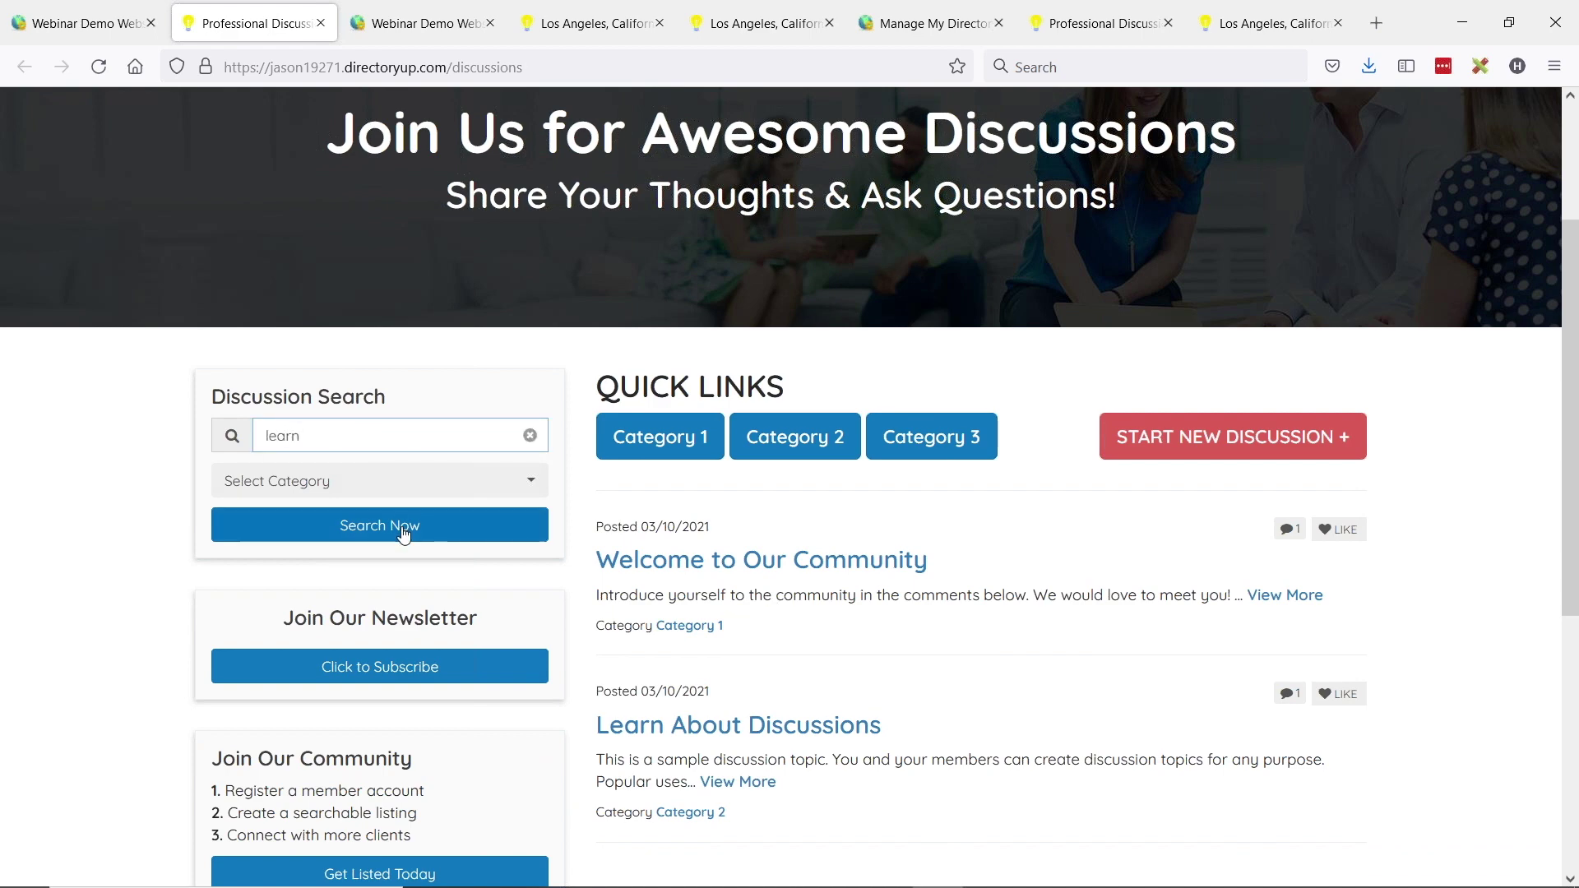
left_click(403, 531)
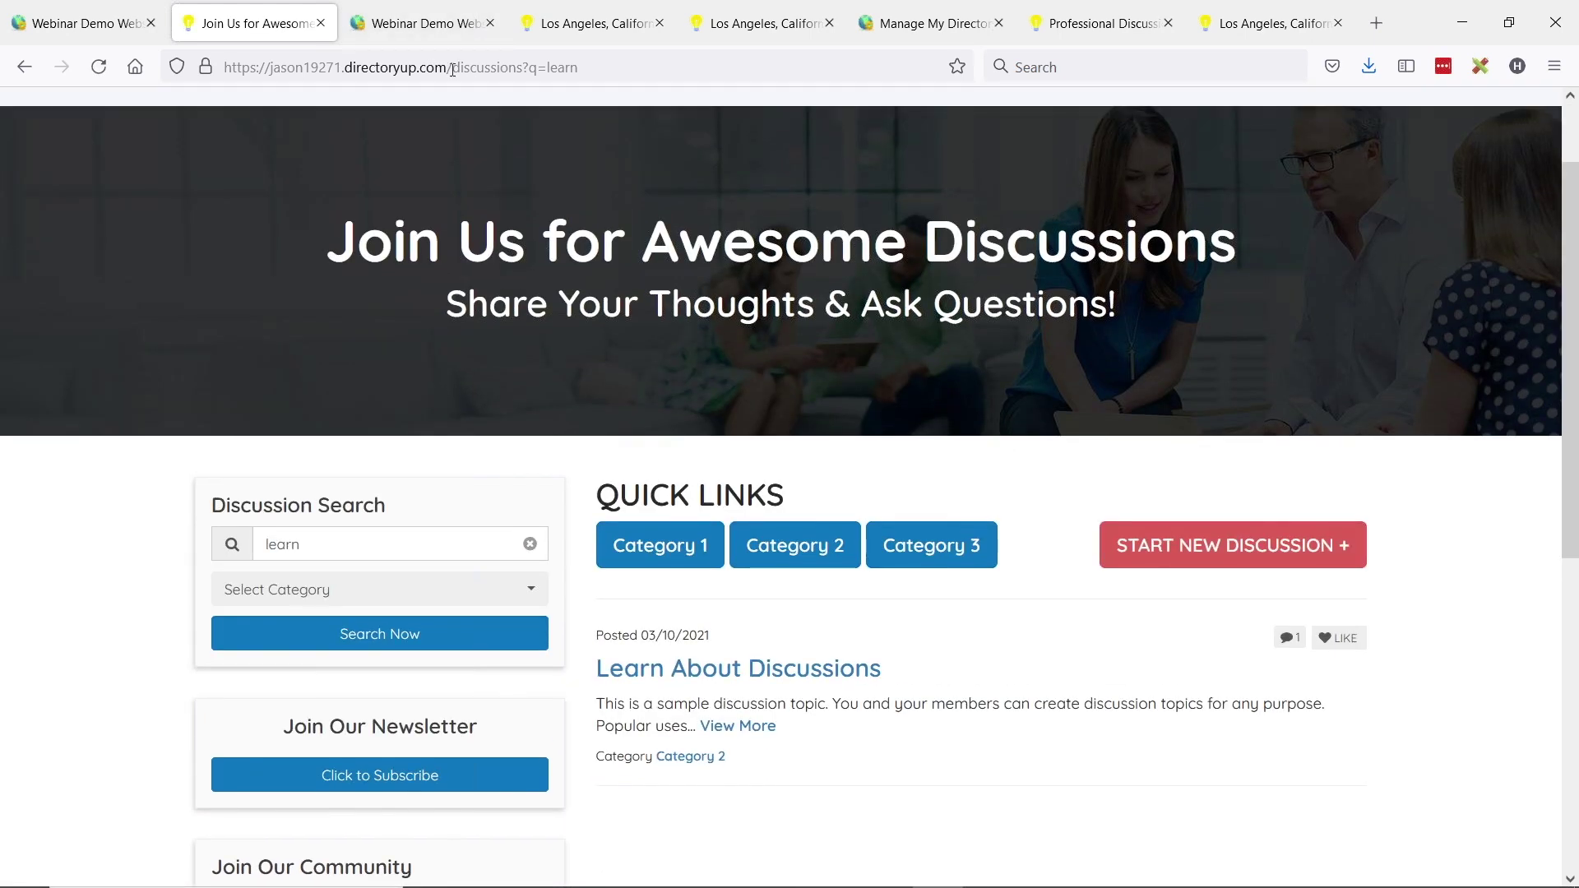
- Select the '/discussions?q=learn' path from the results address and return to the editor
left_click_drag(449, 65, 580, 68)
left_click(470, 67)
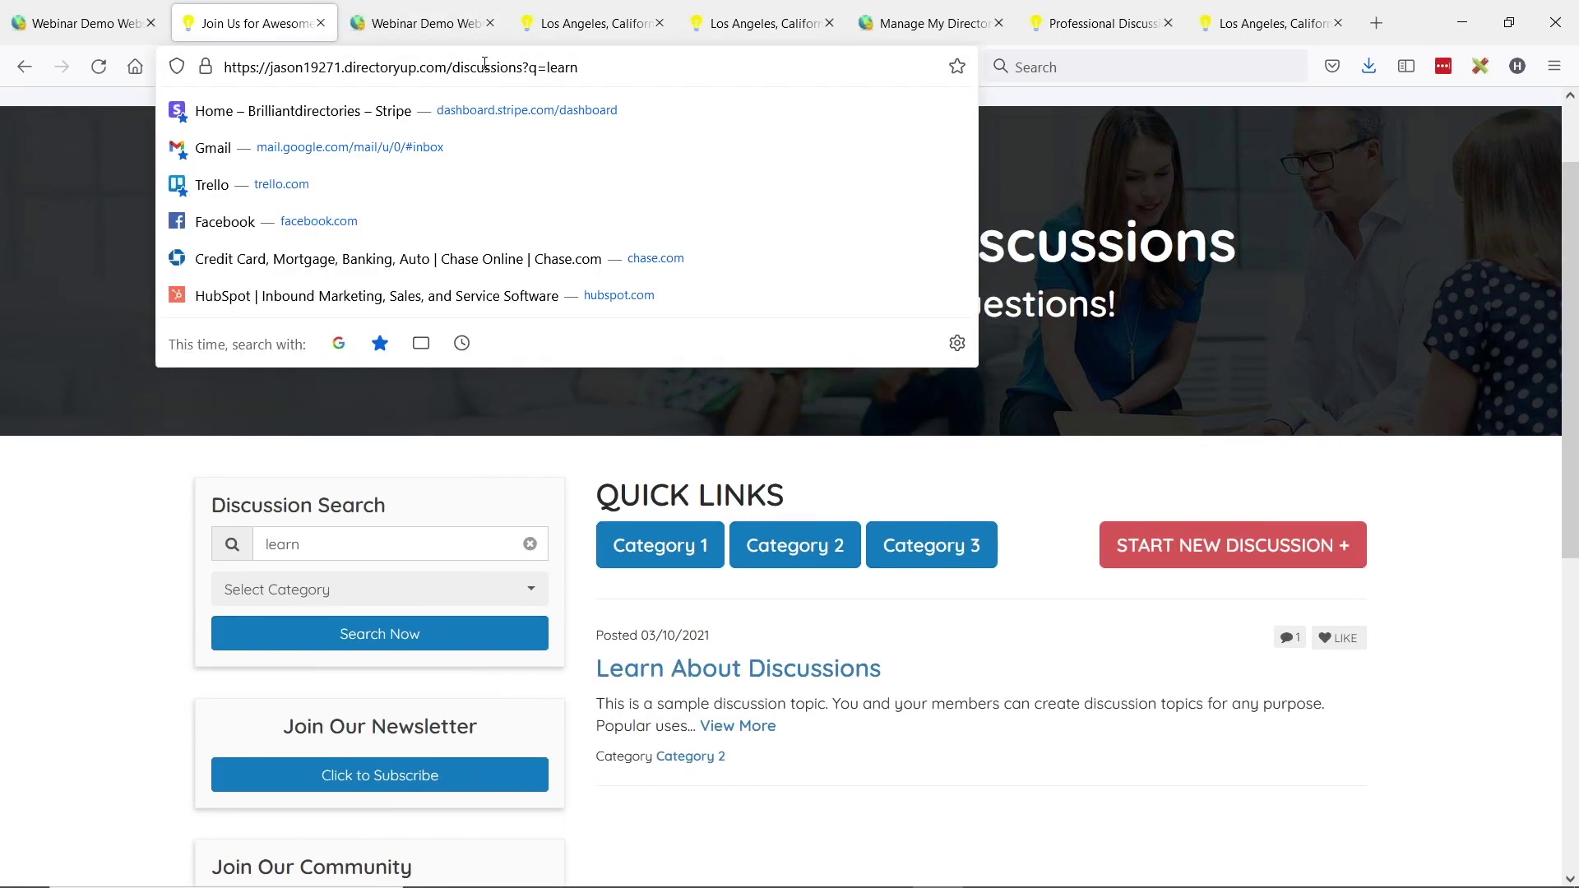
key("shift+End")
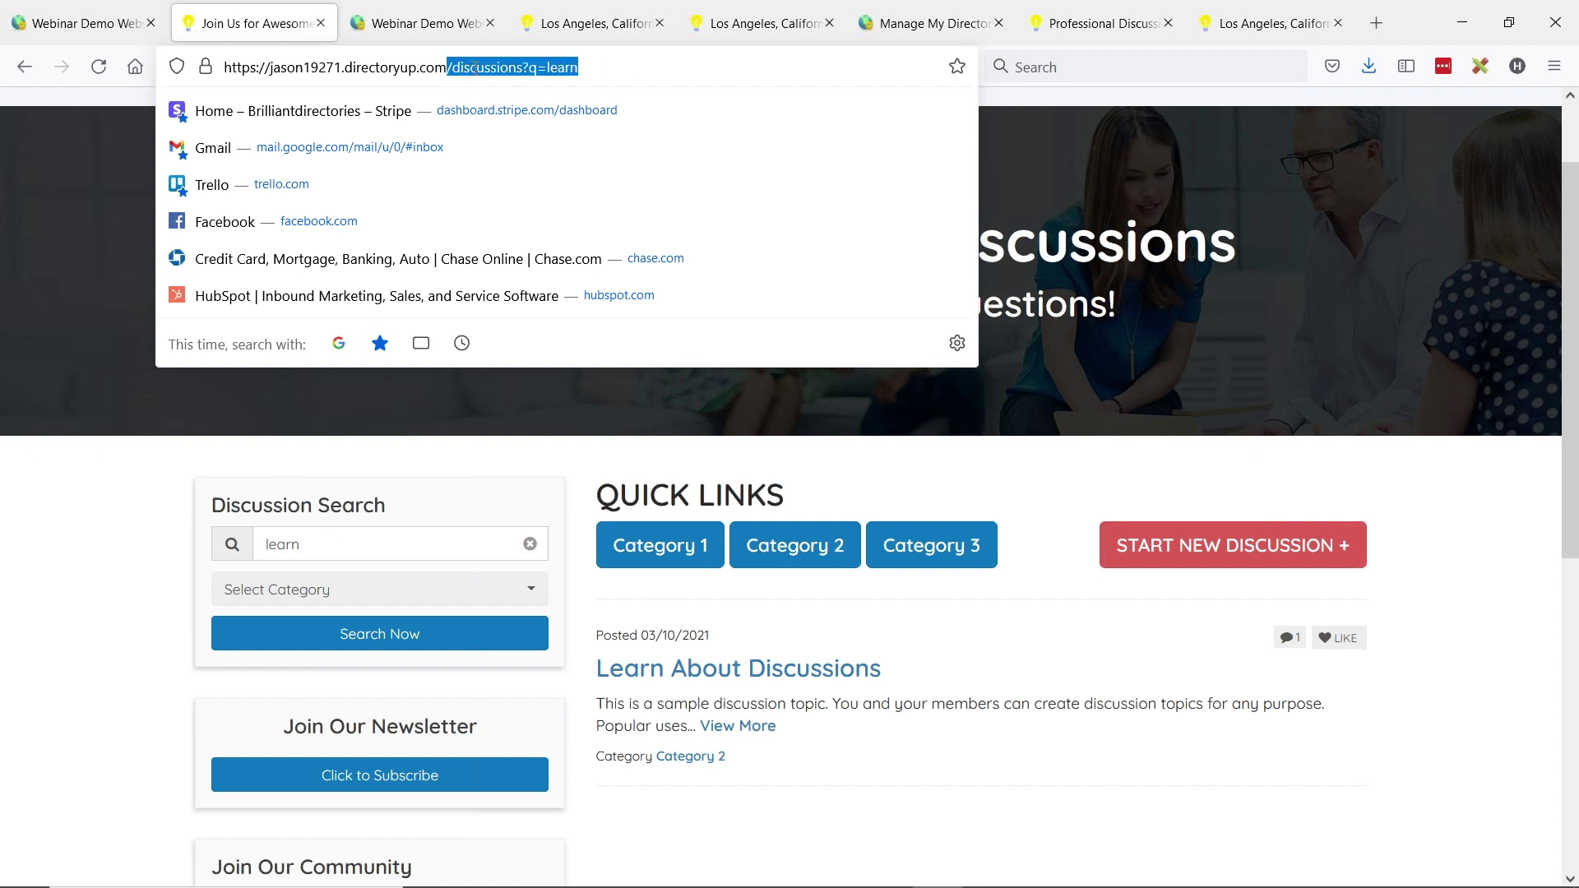
left_click(441, 66)
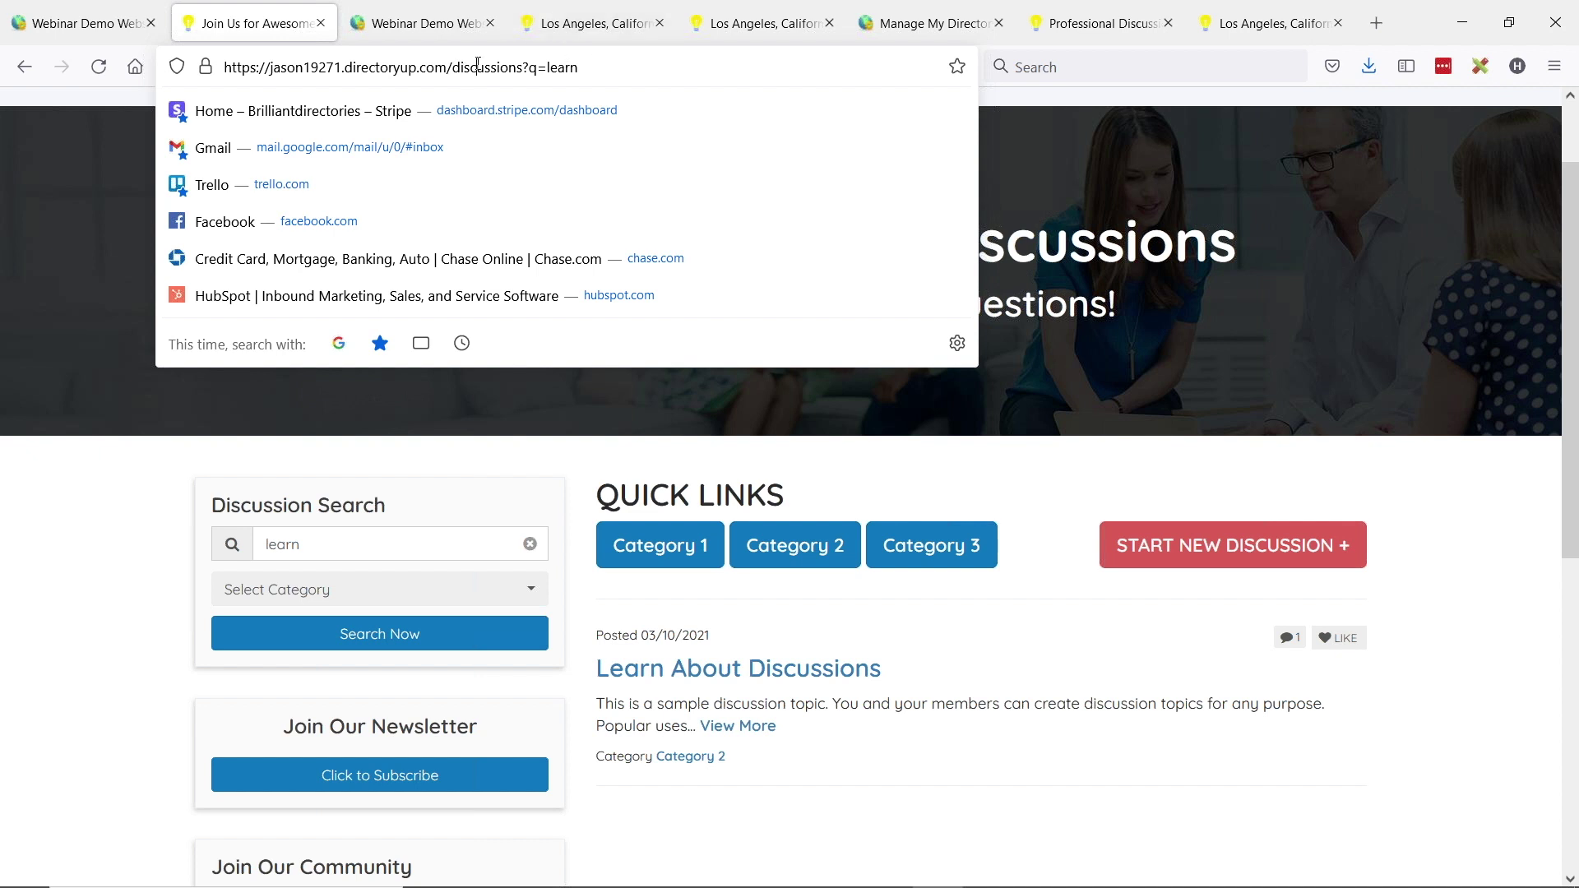
left_click_drag(448, 69, 763, 335)
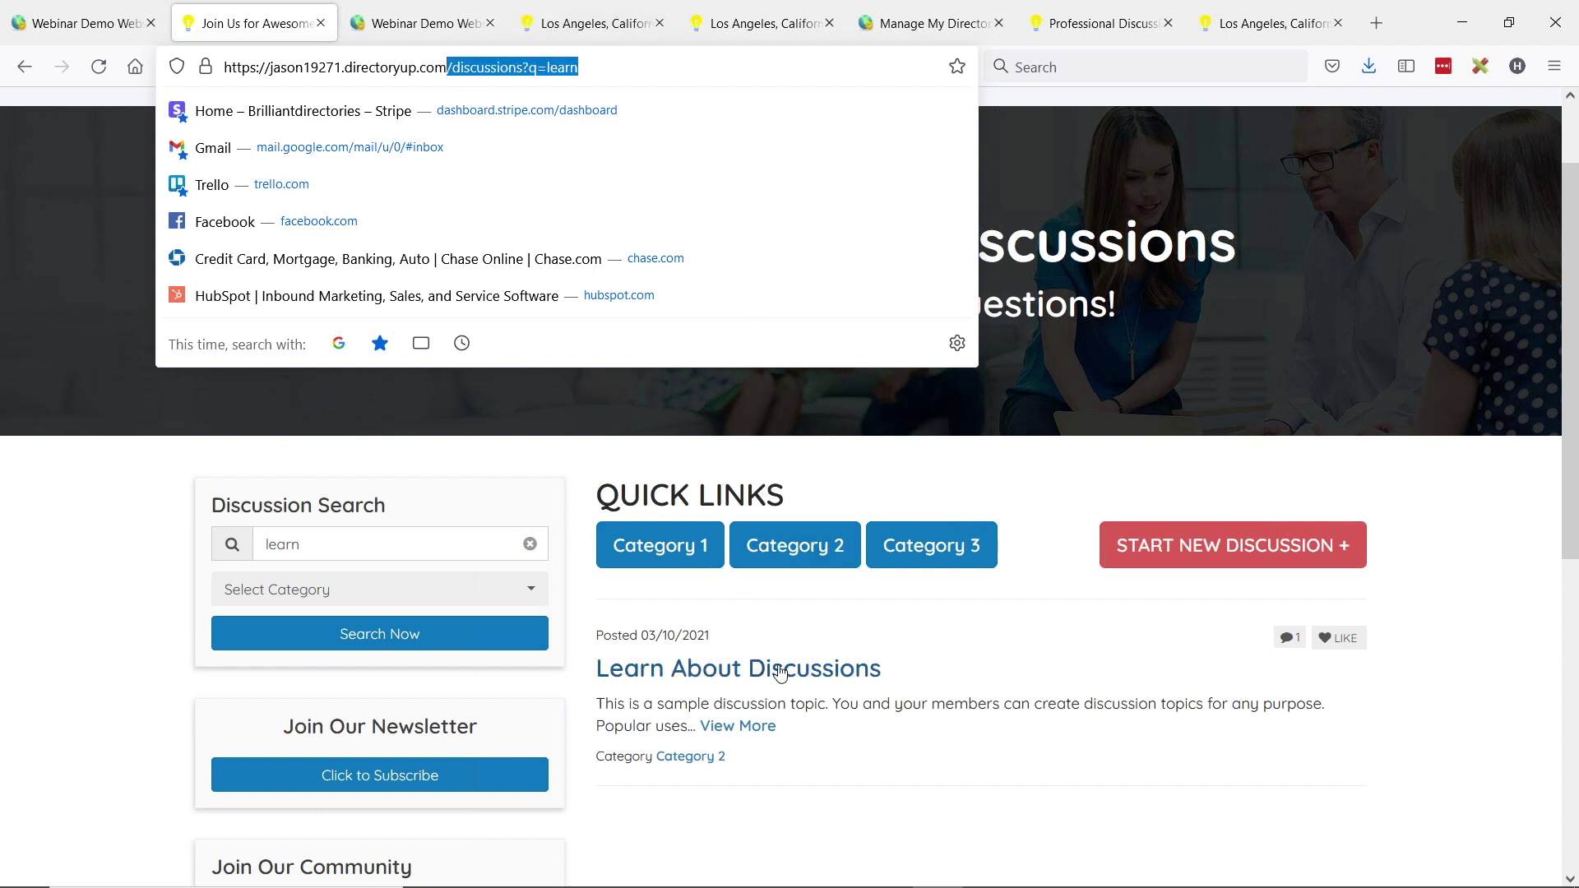
left_click_drag(445, 66, 581, 75)
key("ctrl+c")
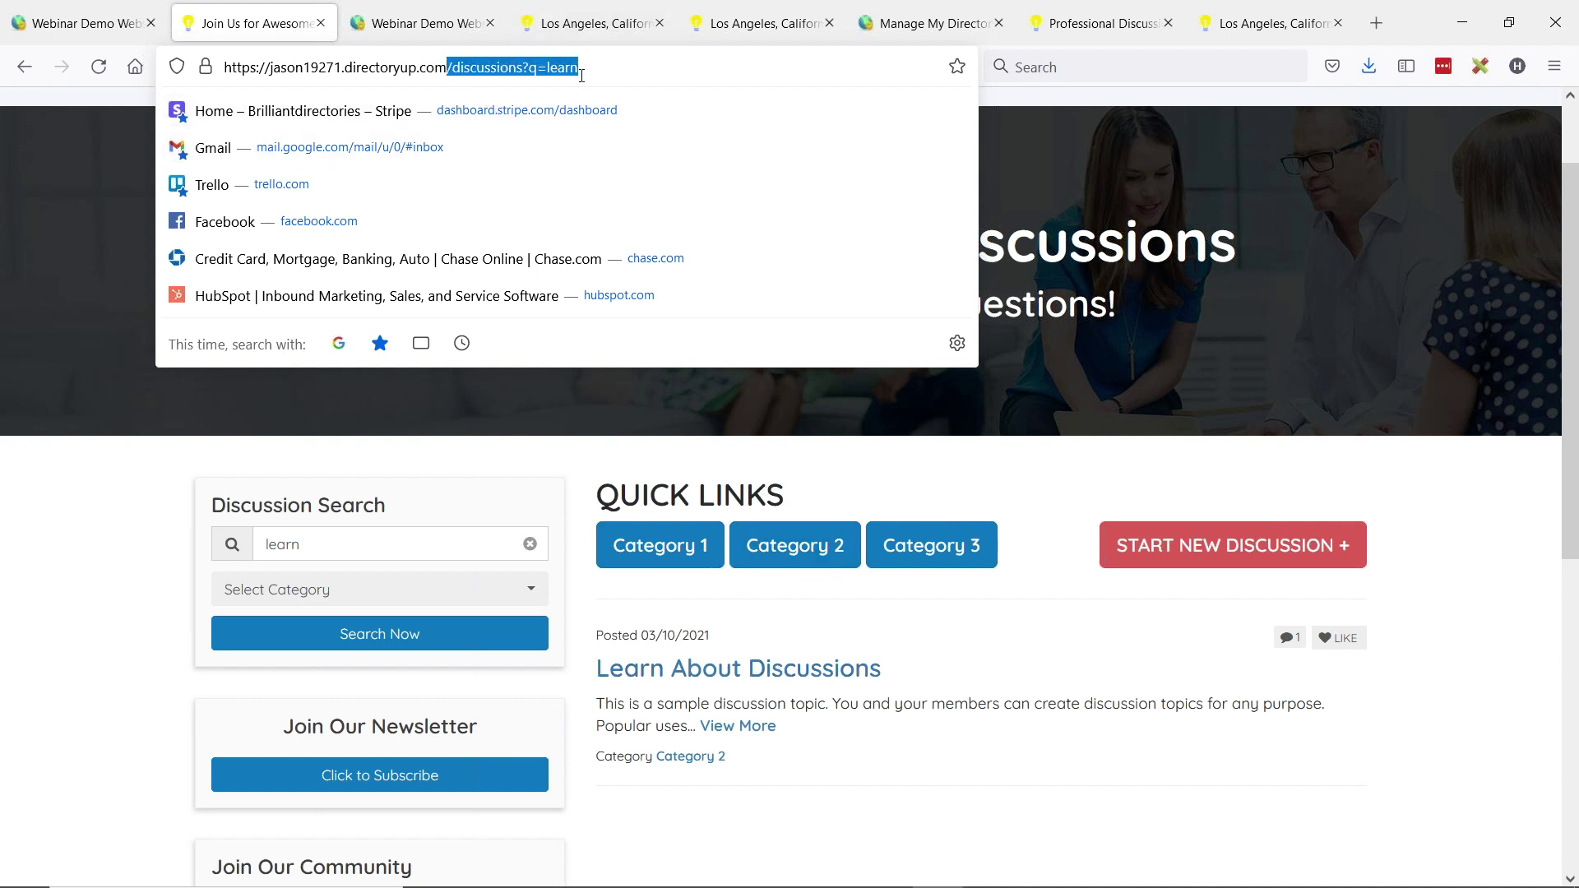
left_click(82, 23)
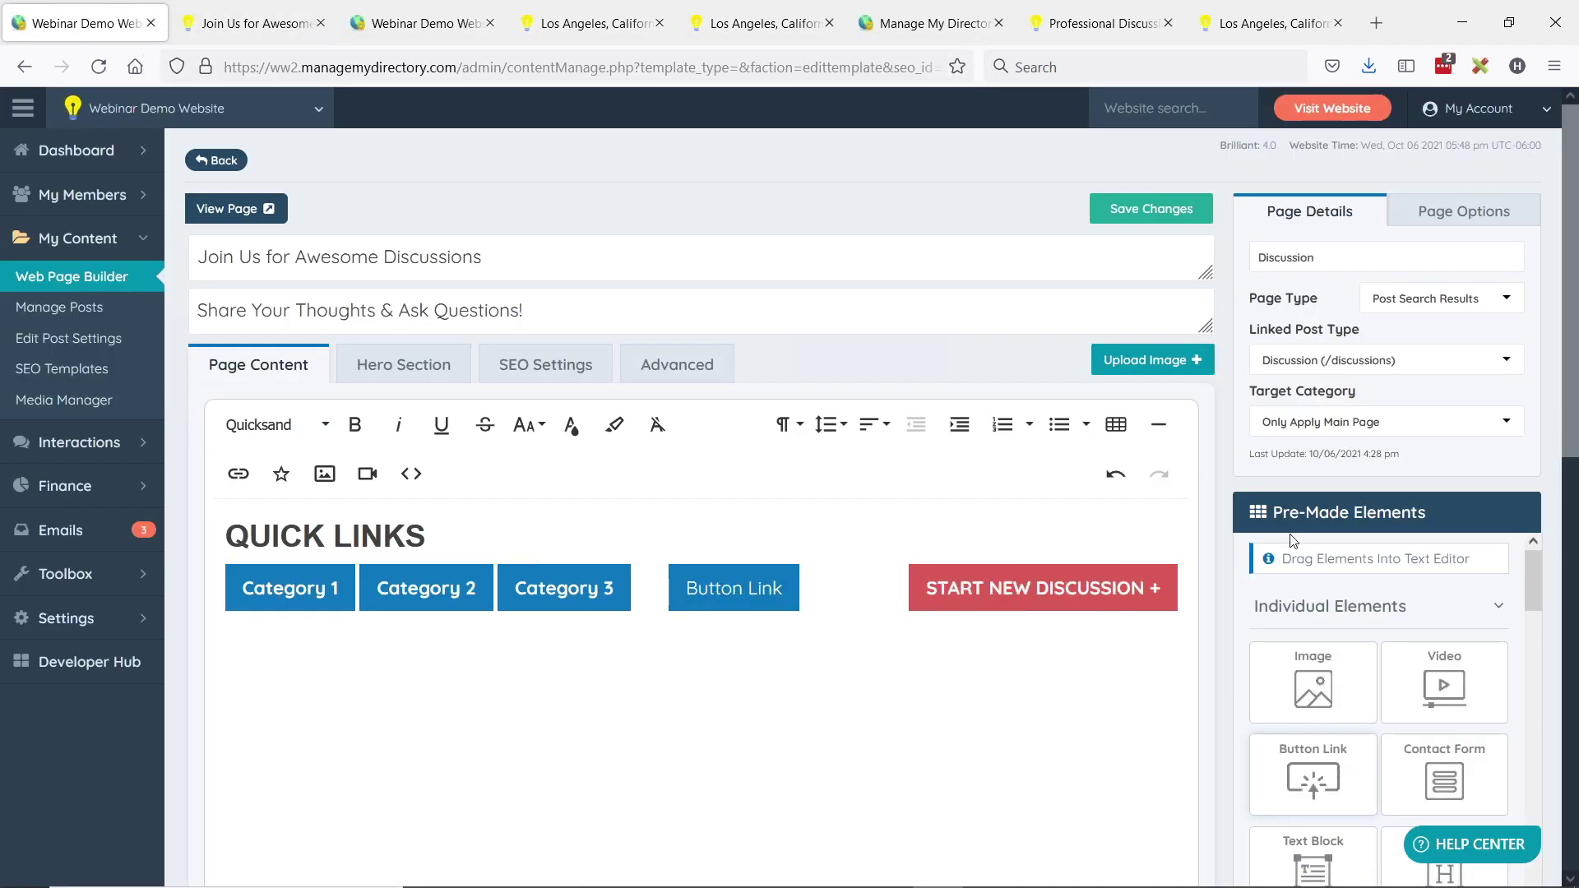
- Point the new button's link at the pasted /discussions?q=learn path
left_click(716, 599)
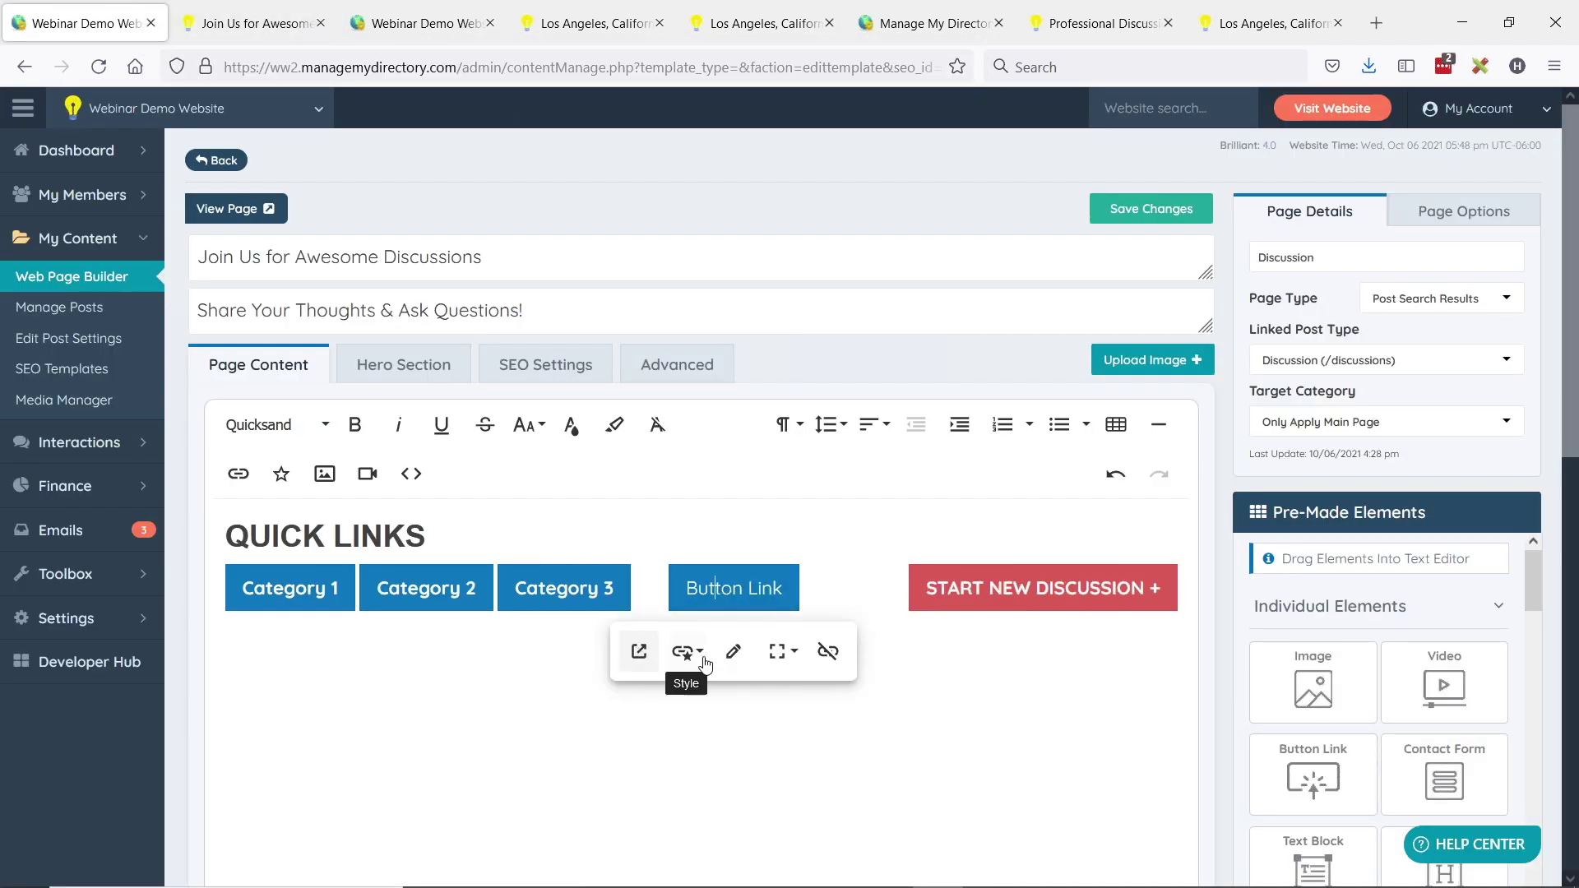
left_click(734, 655)
double_click(659, 722)
key("ctrl+v")
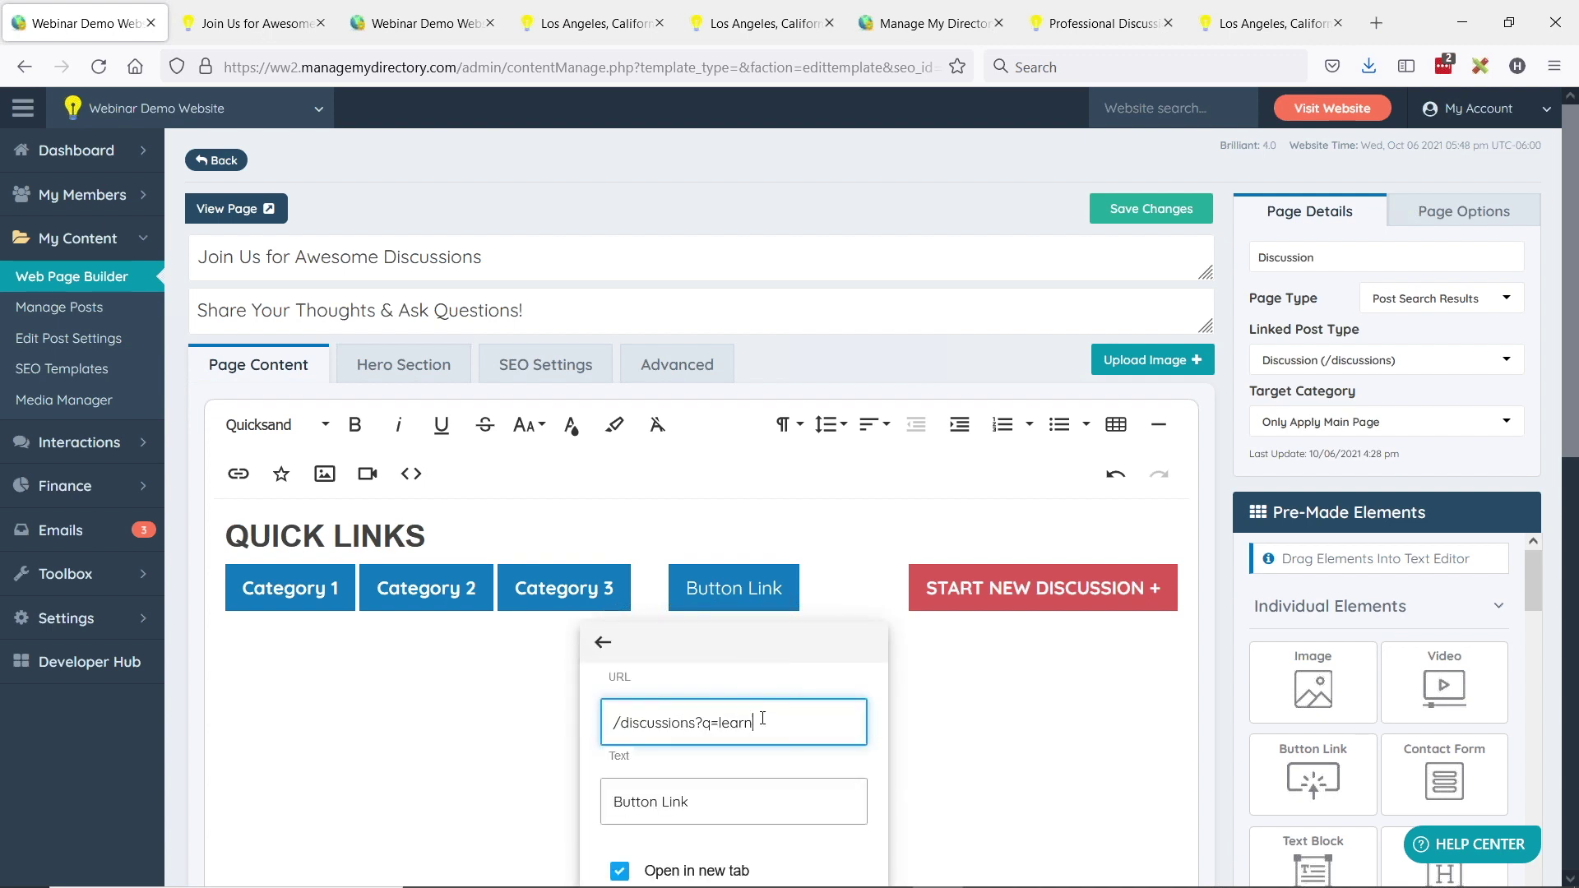
- Relabel the new button 'Cadillacs', apply it, and check the spelling suggestions
triple_click(715, 810)
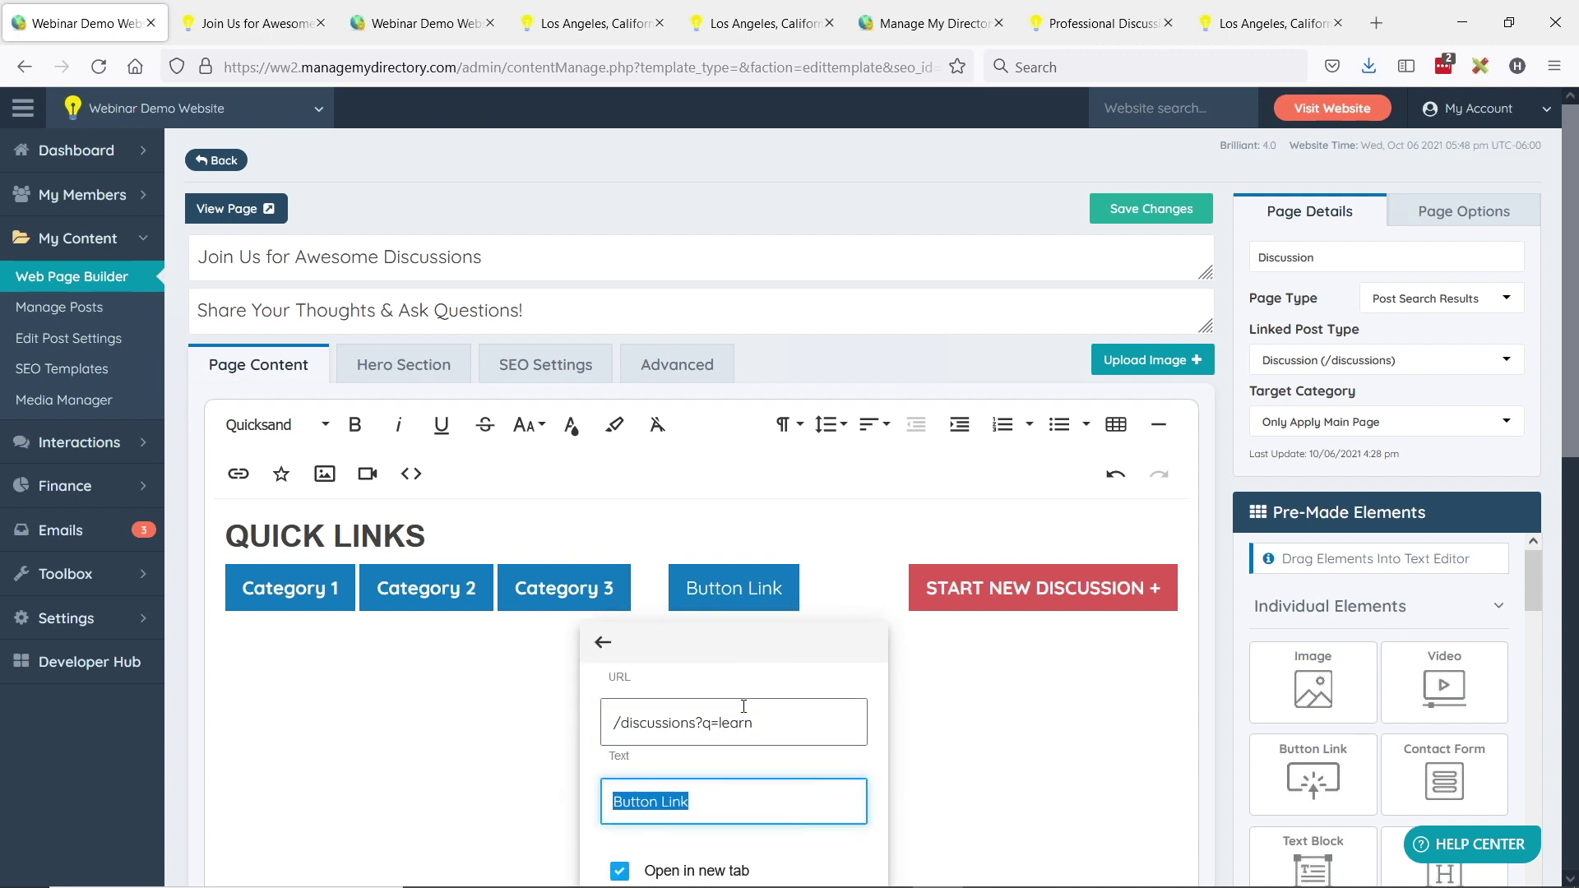
type("Caddic")
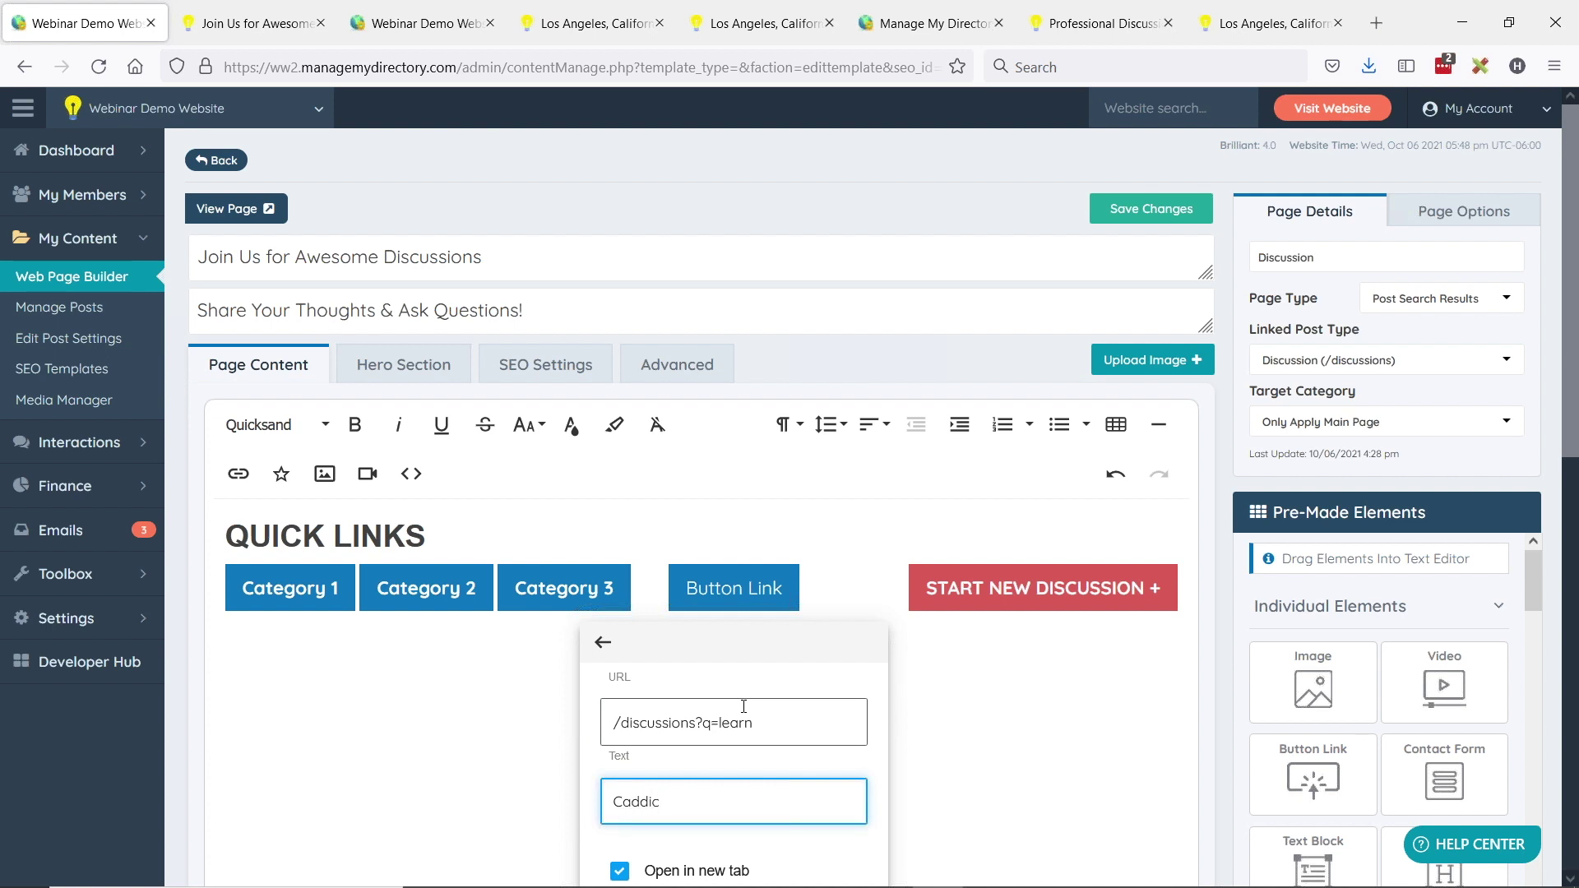
type("dil")
key("BackSpace")
key("BackSpace")
key("BackSpace")
type("illacs")
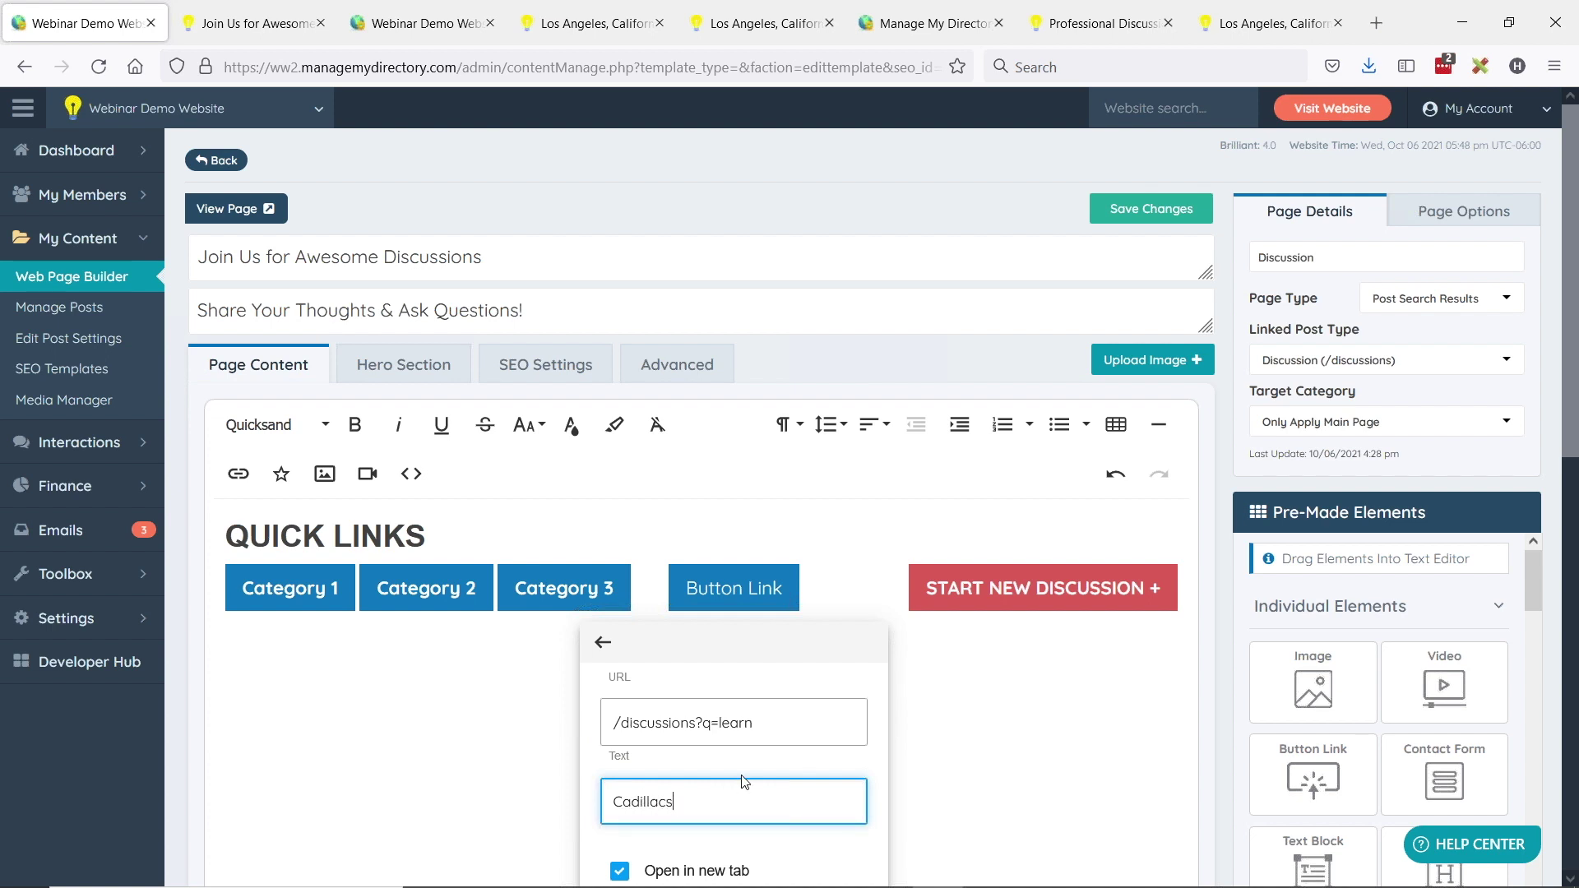
scroll(758, 769, "down", 1)
left_click(830, 802)
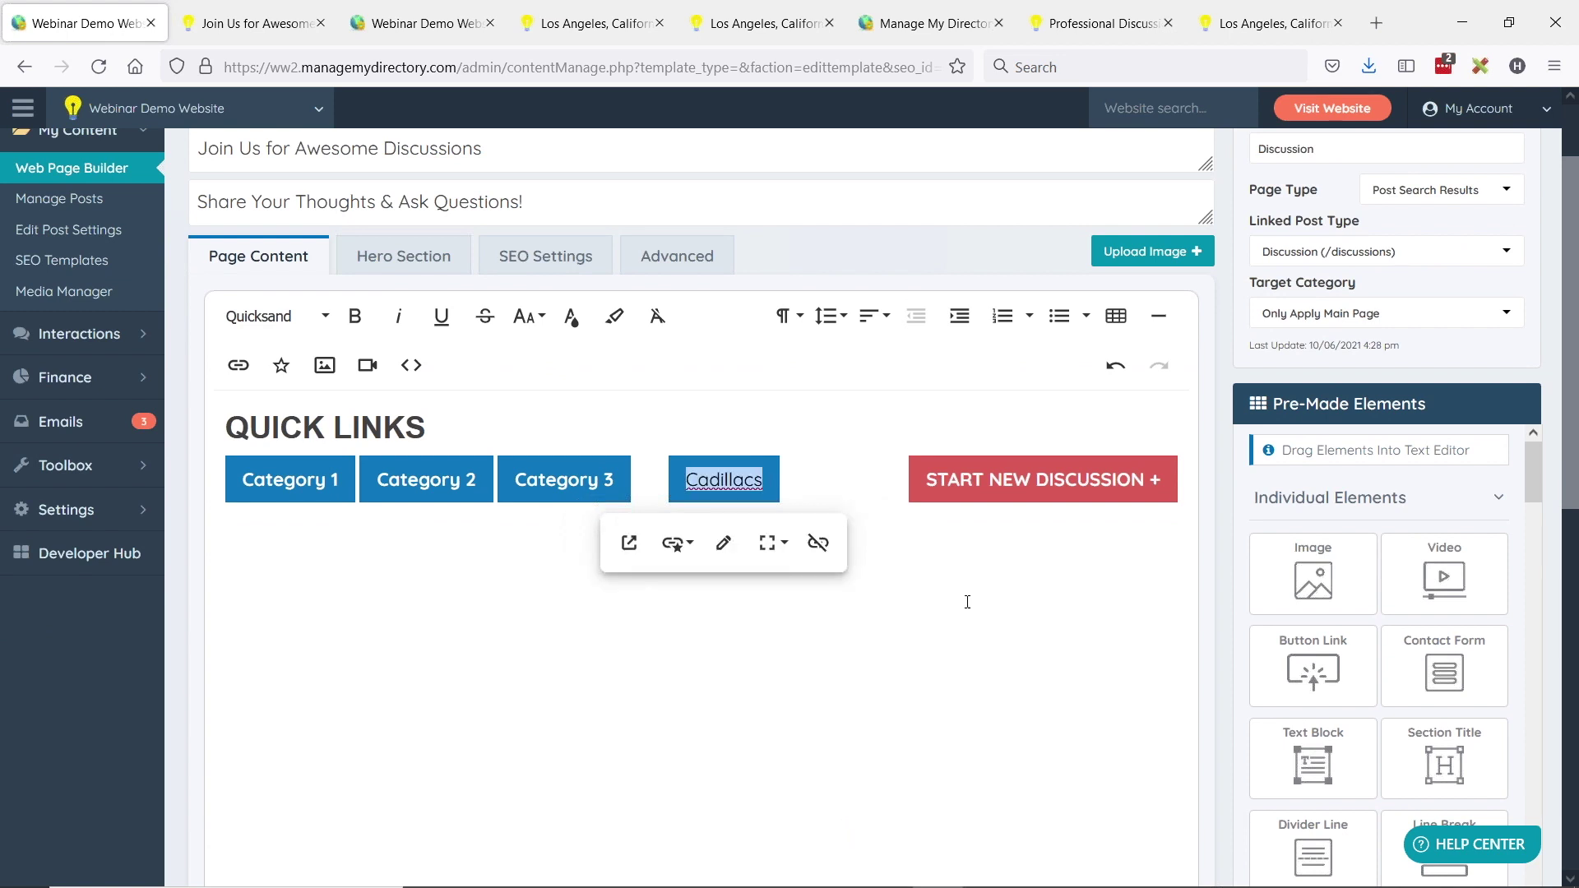
right_click(716, 479)
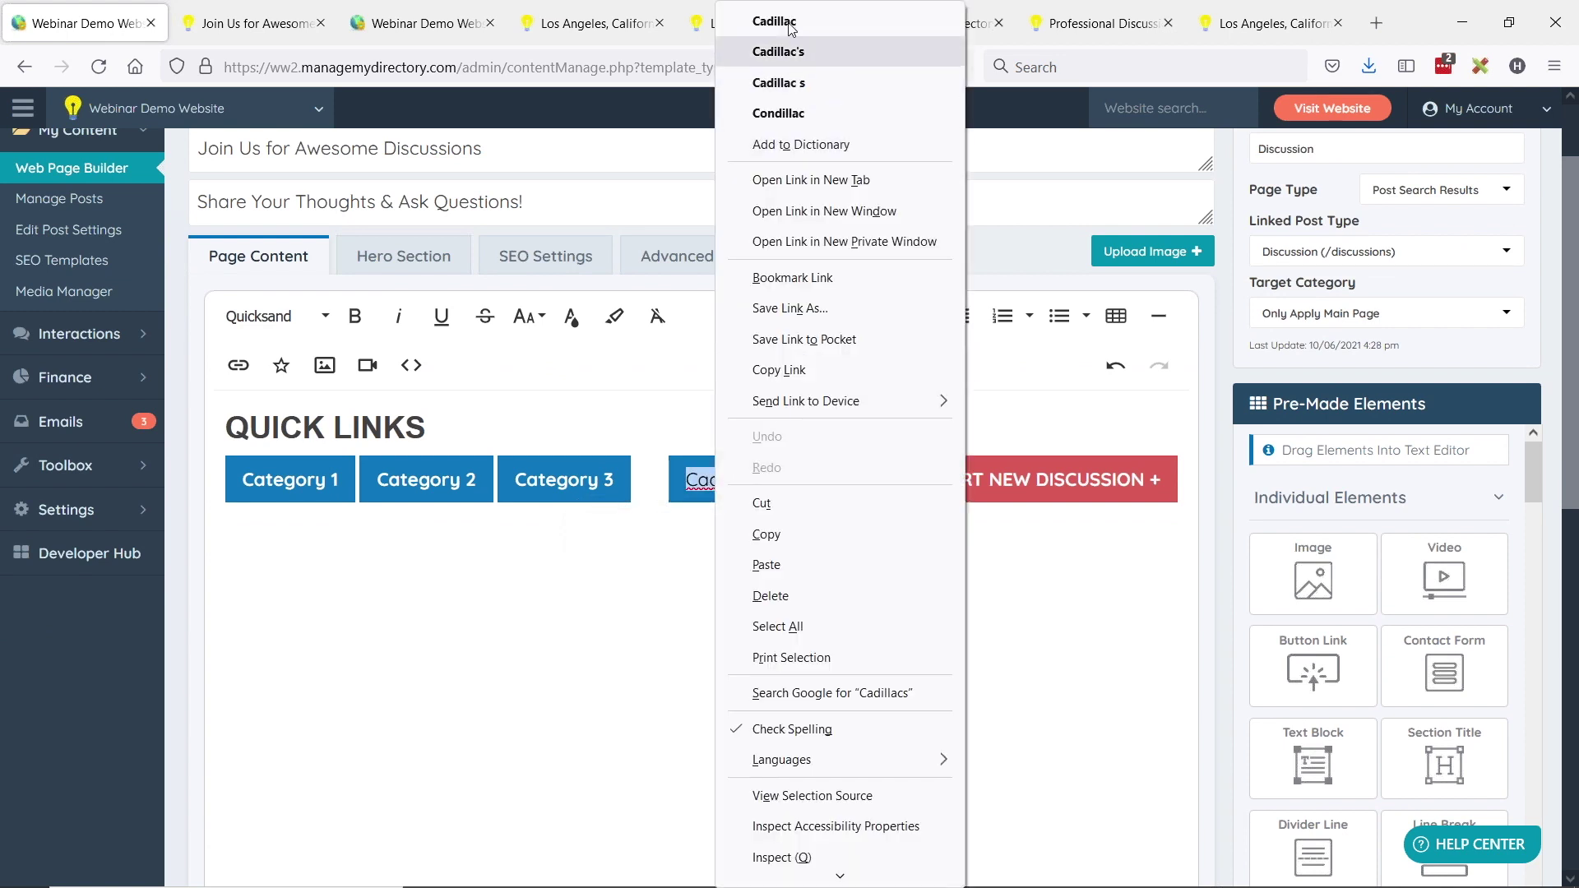
key("Escape")
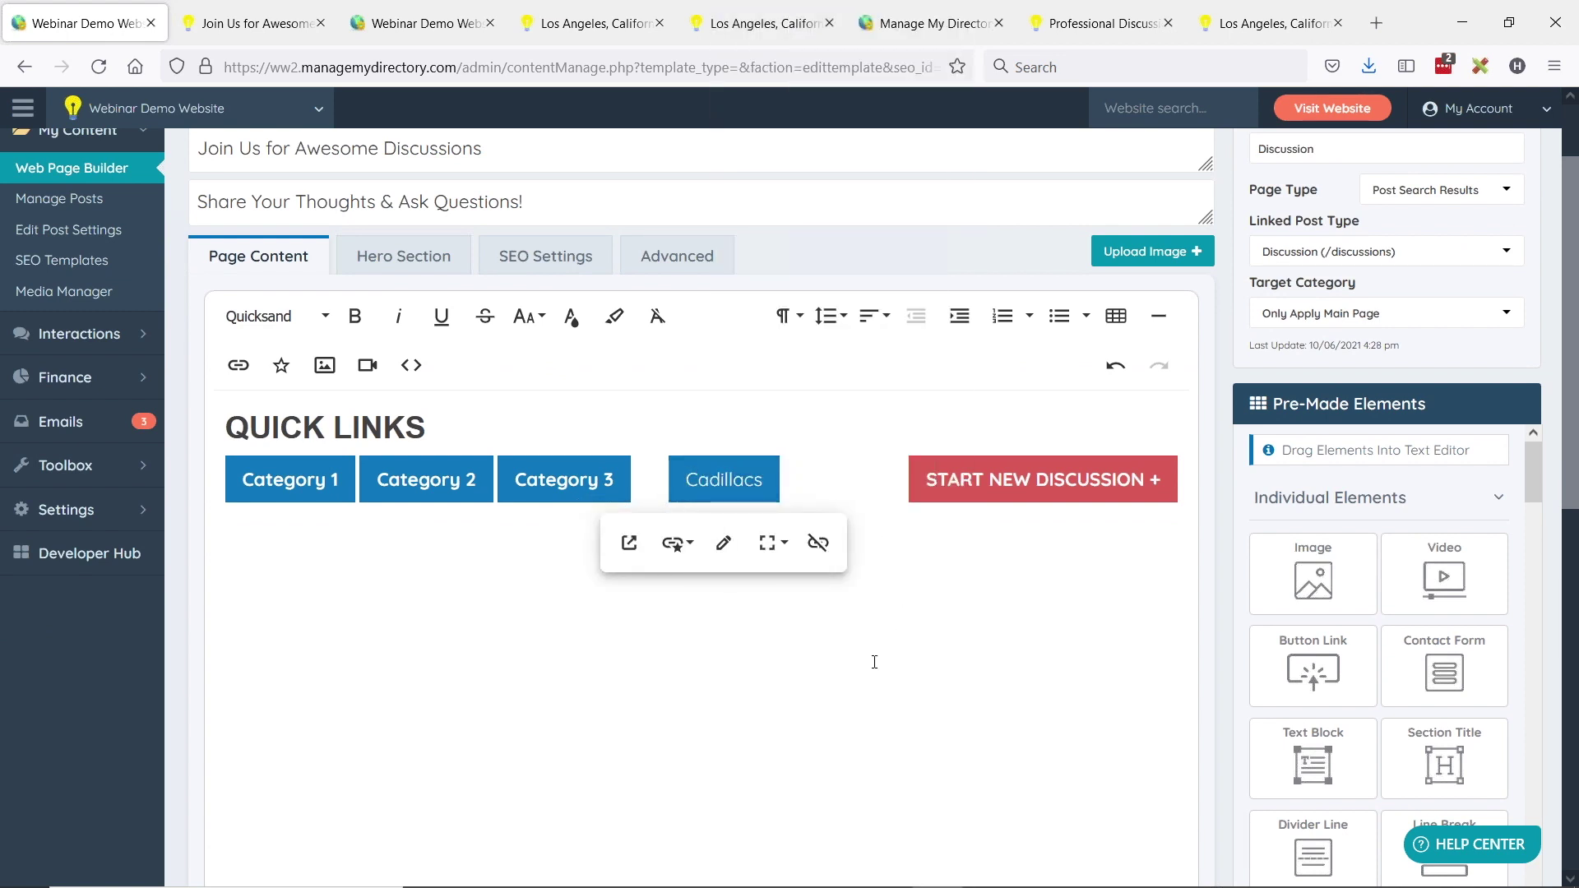
left_click(748, 499)
left_click(1057, 481)
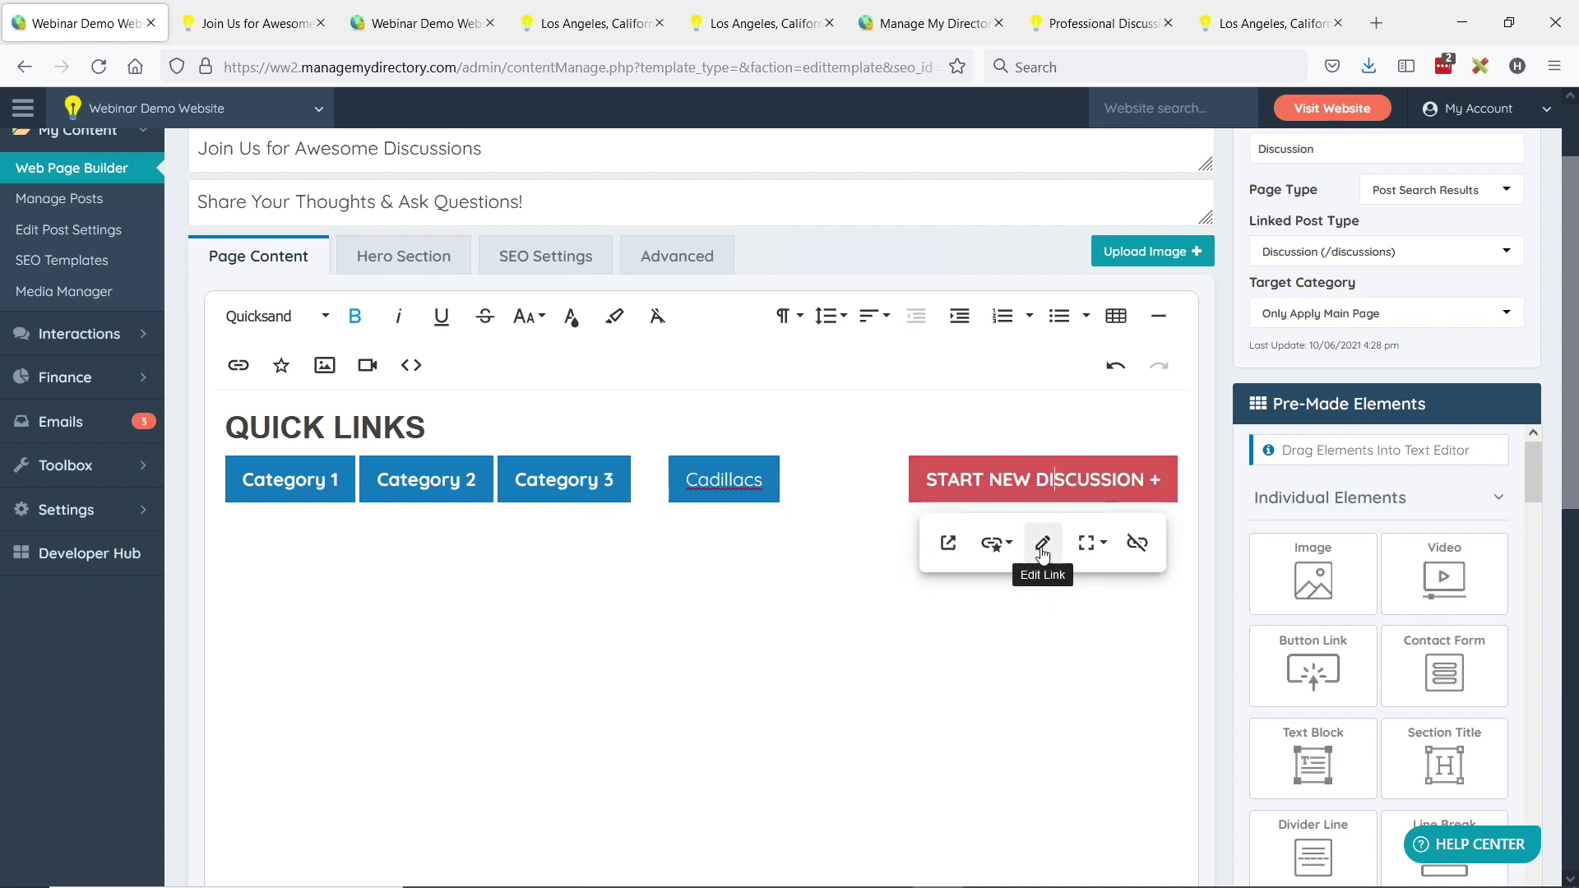
left_click(1043, 540)
left_click_drag(927, 615, 1103, 616)
left_click(931, 617)
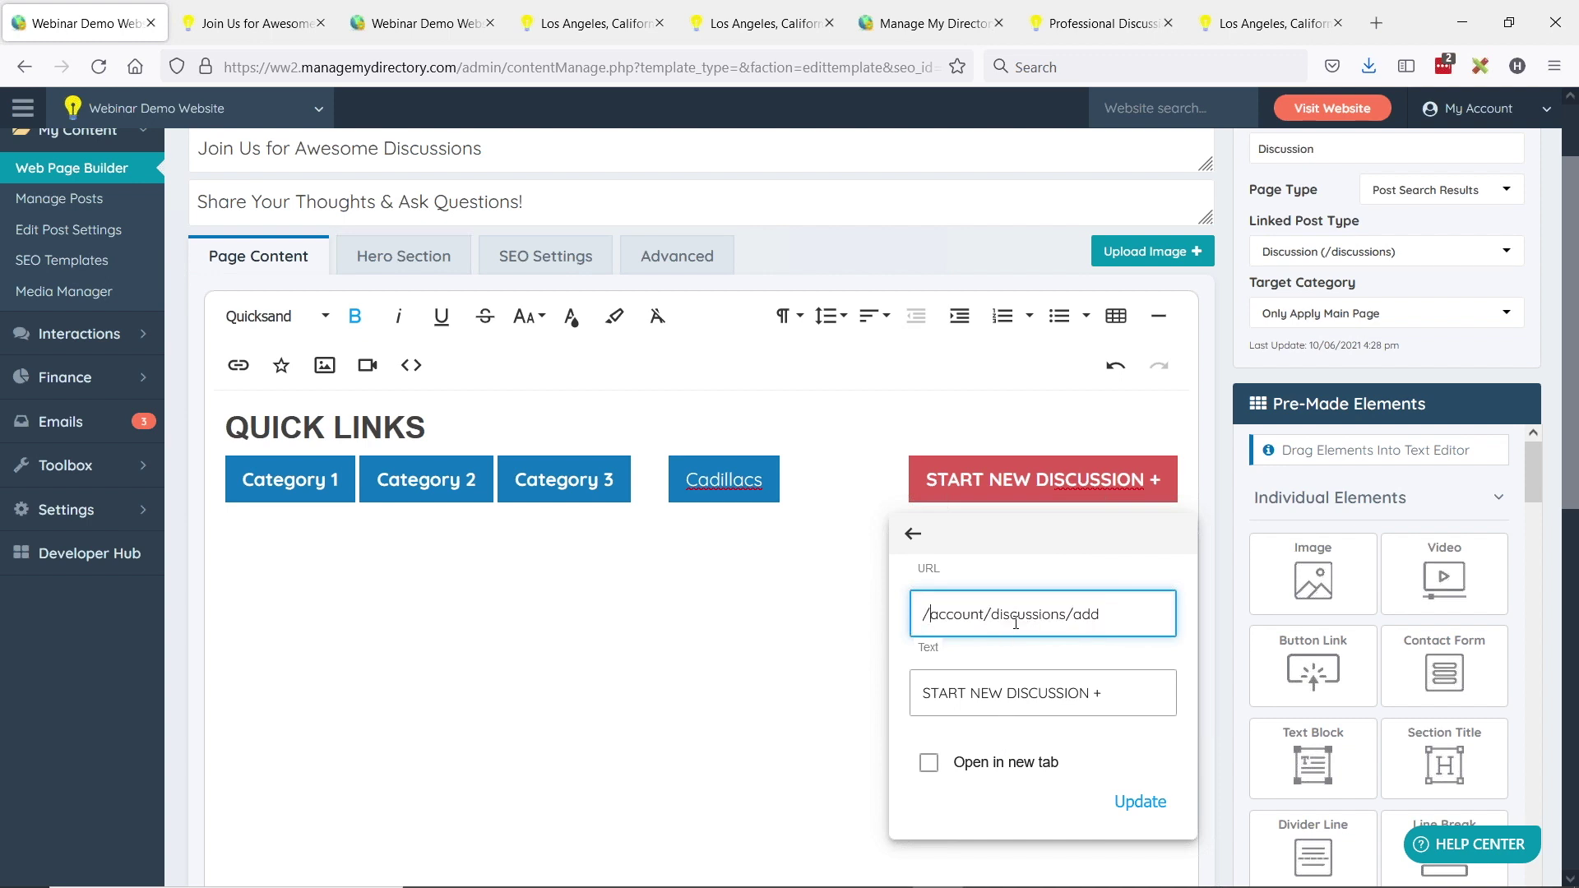
triple_click(1080, 619)
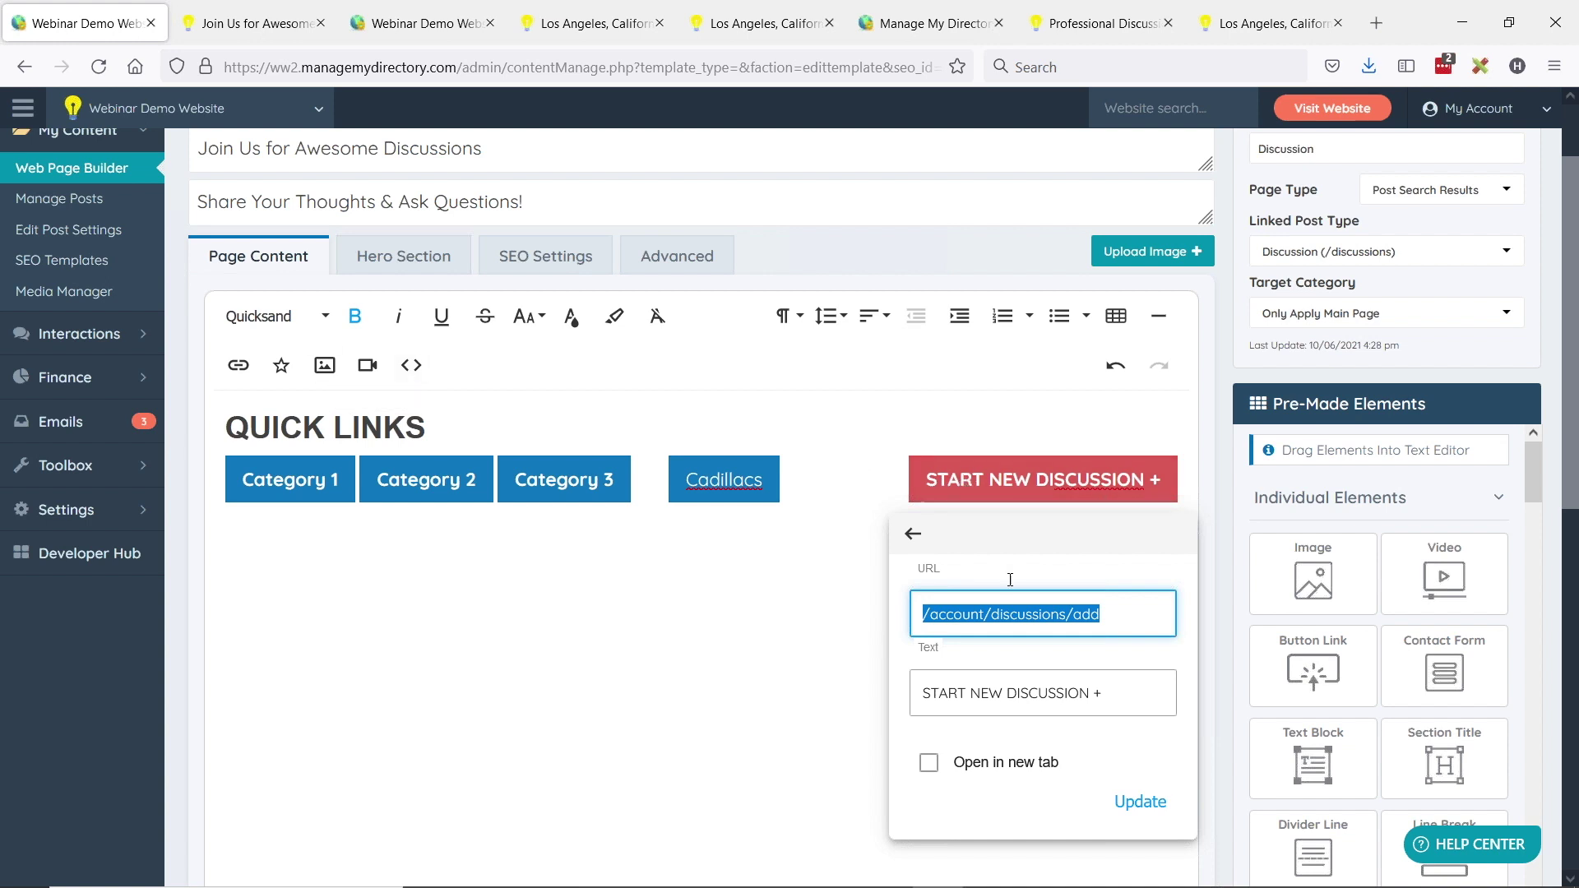
left_click(1144, 613)
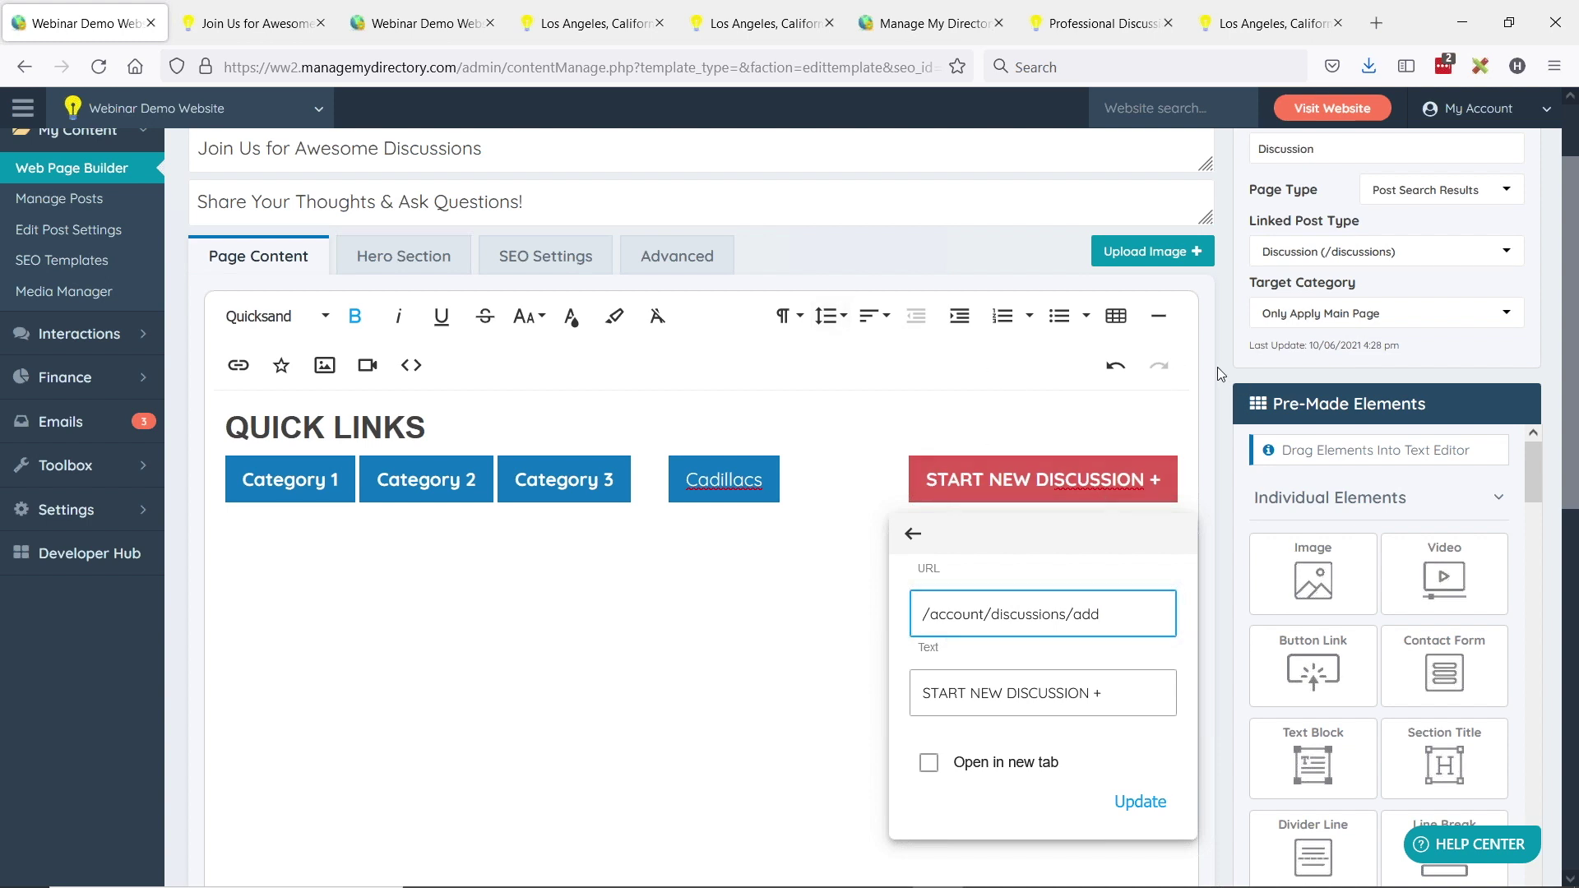
left_click(800, 521)
scroll(576, 526, "up", 3)
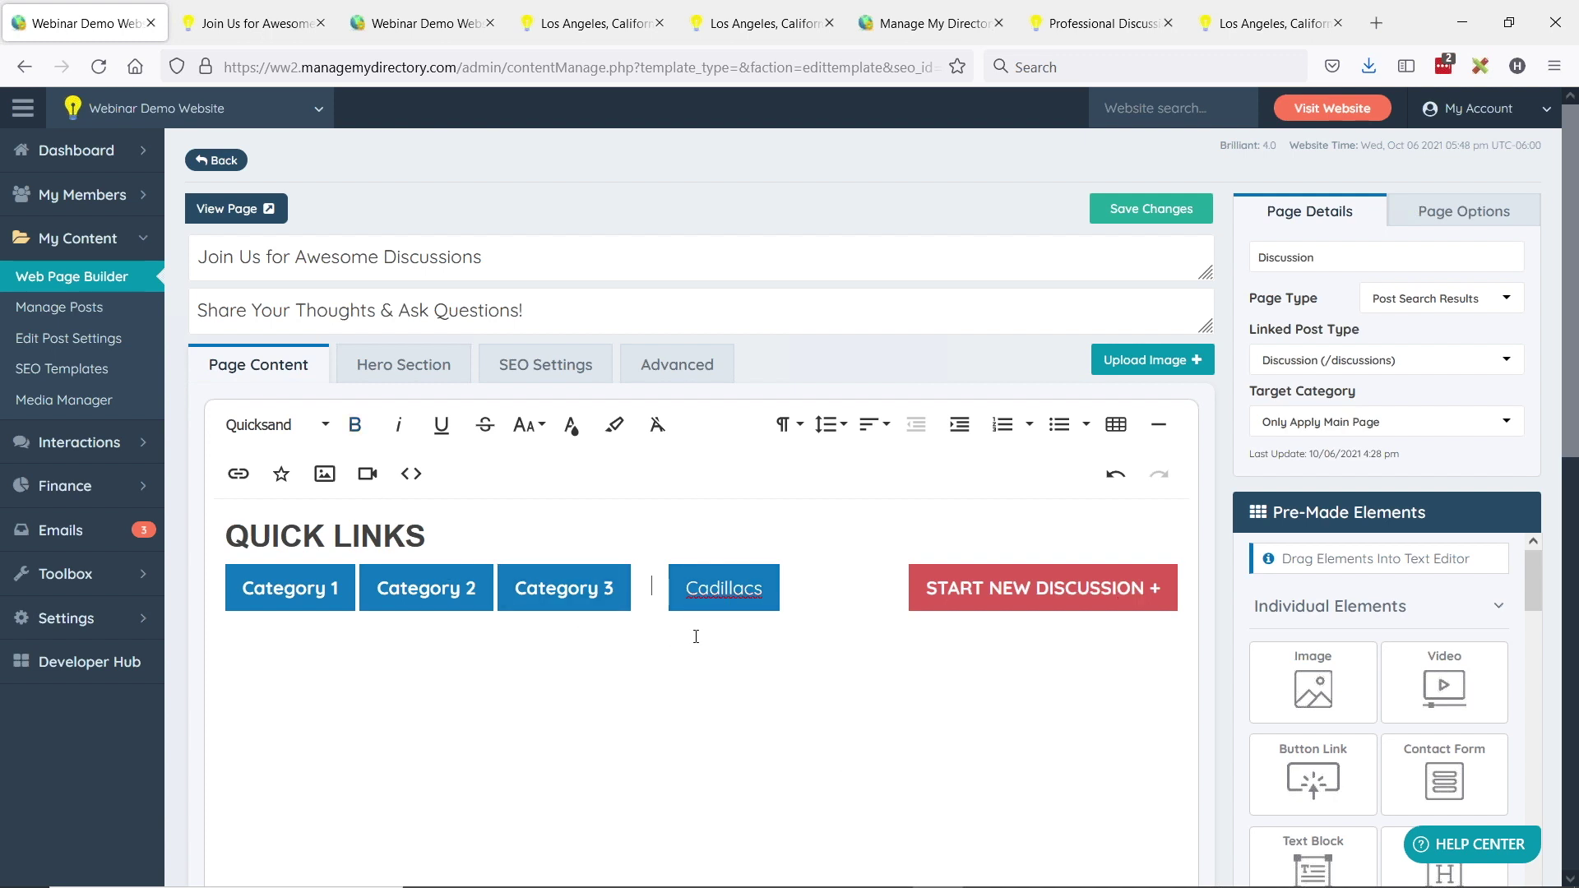
- Remove the gap before Cadillacs and keep custom HTML placement at Above Member Results
key("BackSpace")
key("BackSpace")
key("BackSpace")
key("BackSpace")
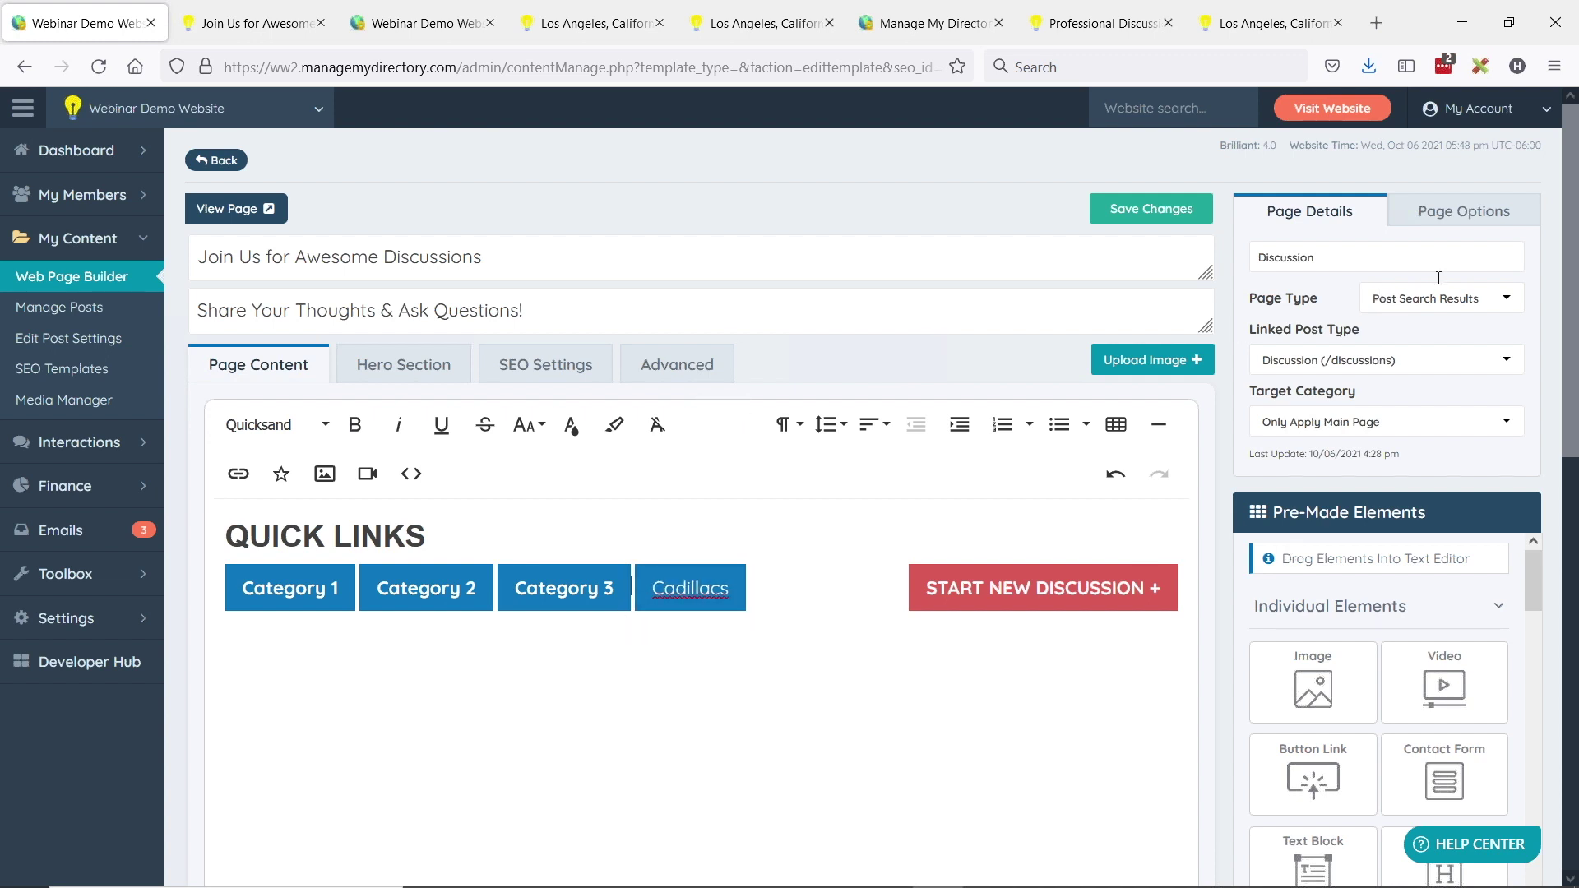
left_click(1458, 216)
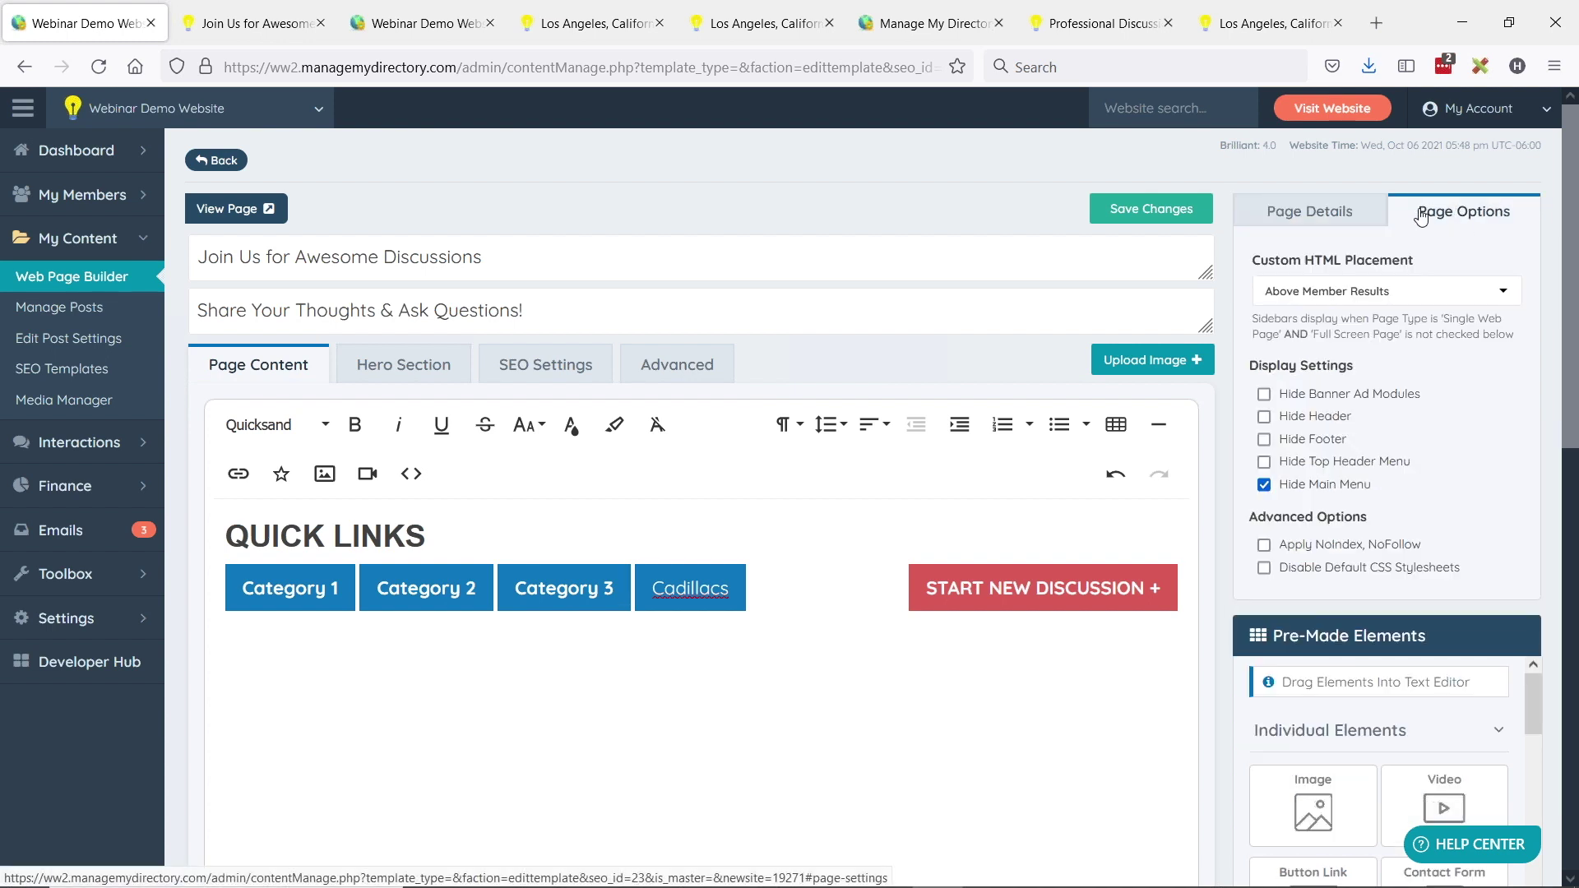
left_click(1289, 297)
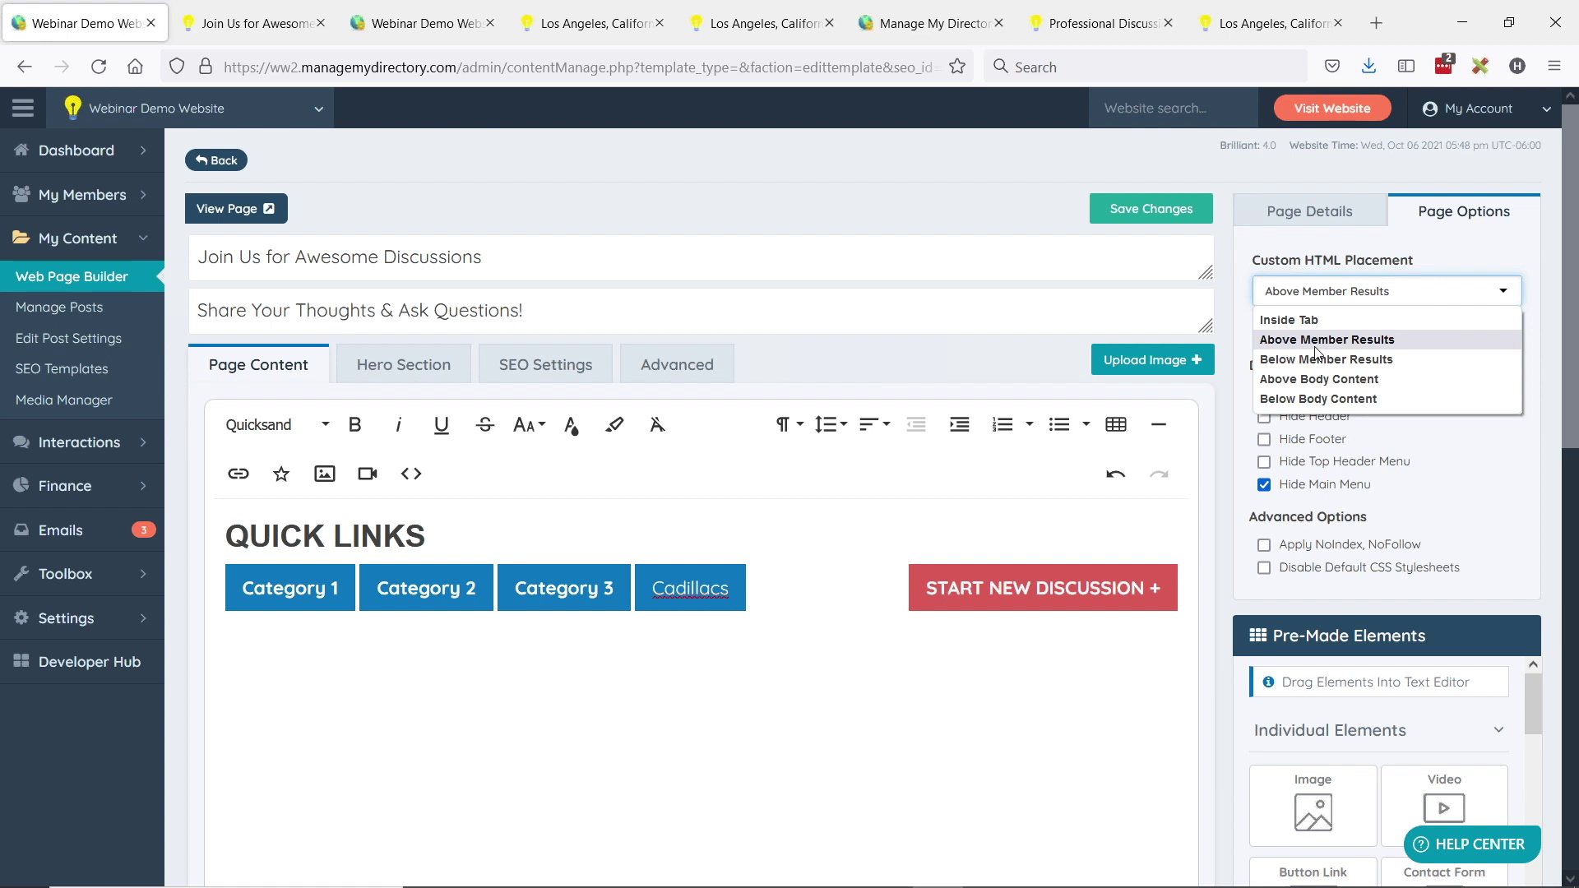
left_click(1316, 351)
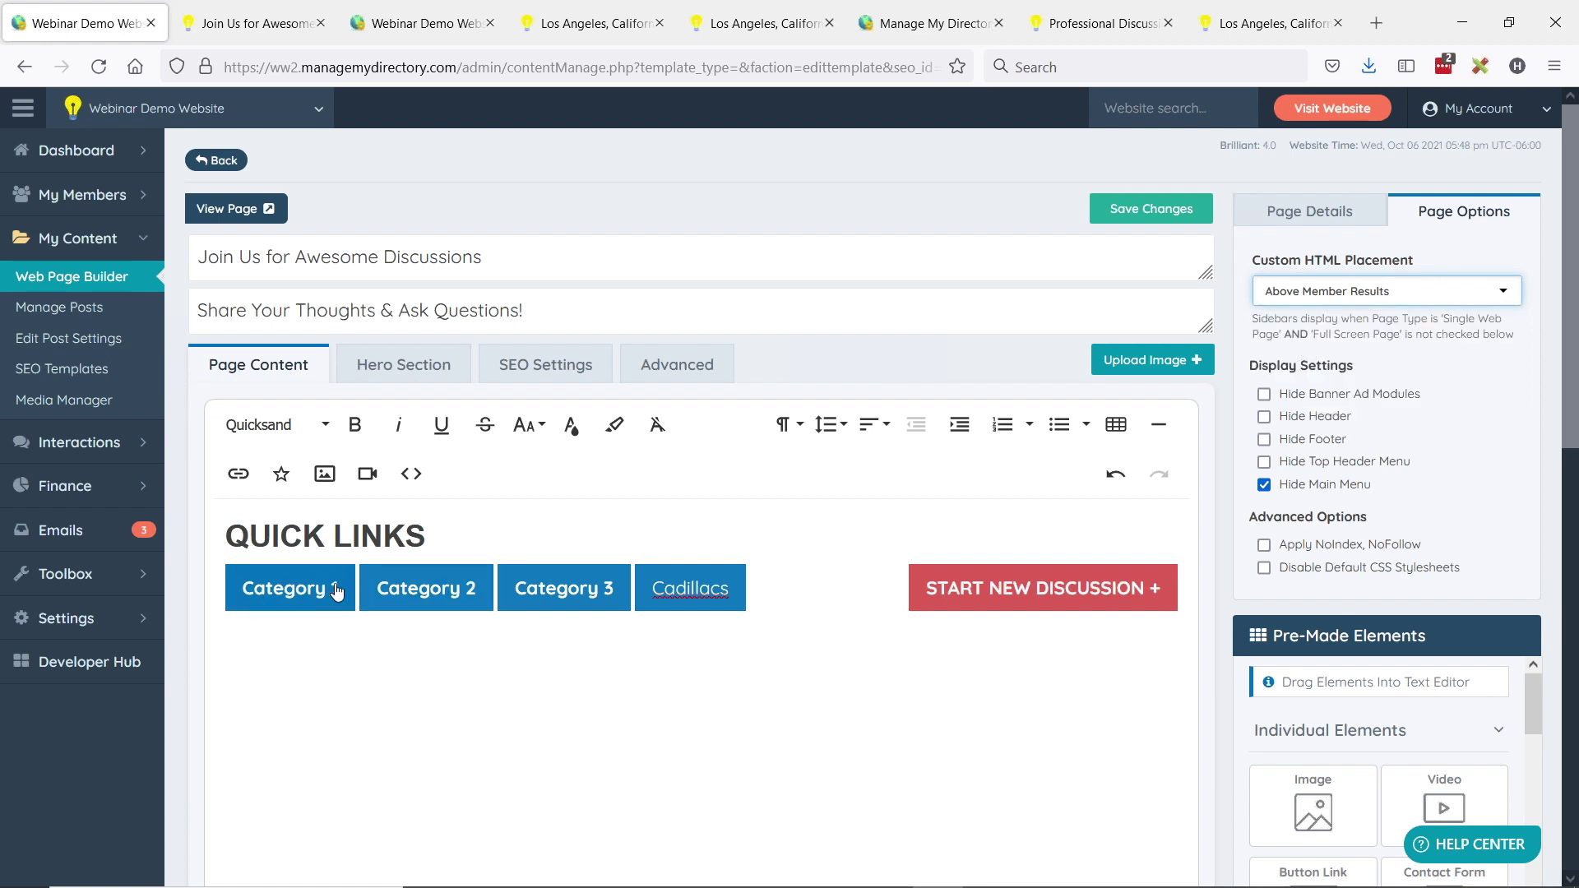
- Make the Cadillacs label bold and save the discussion page changes
double_click(673, 589)
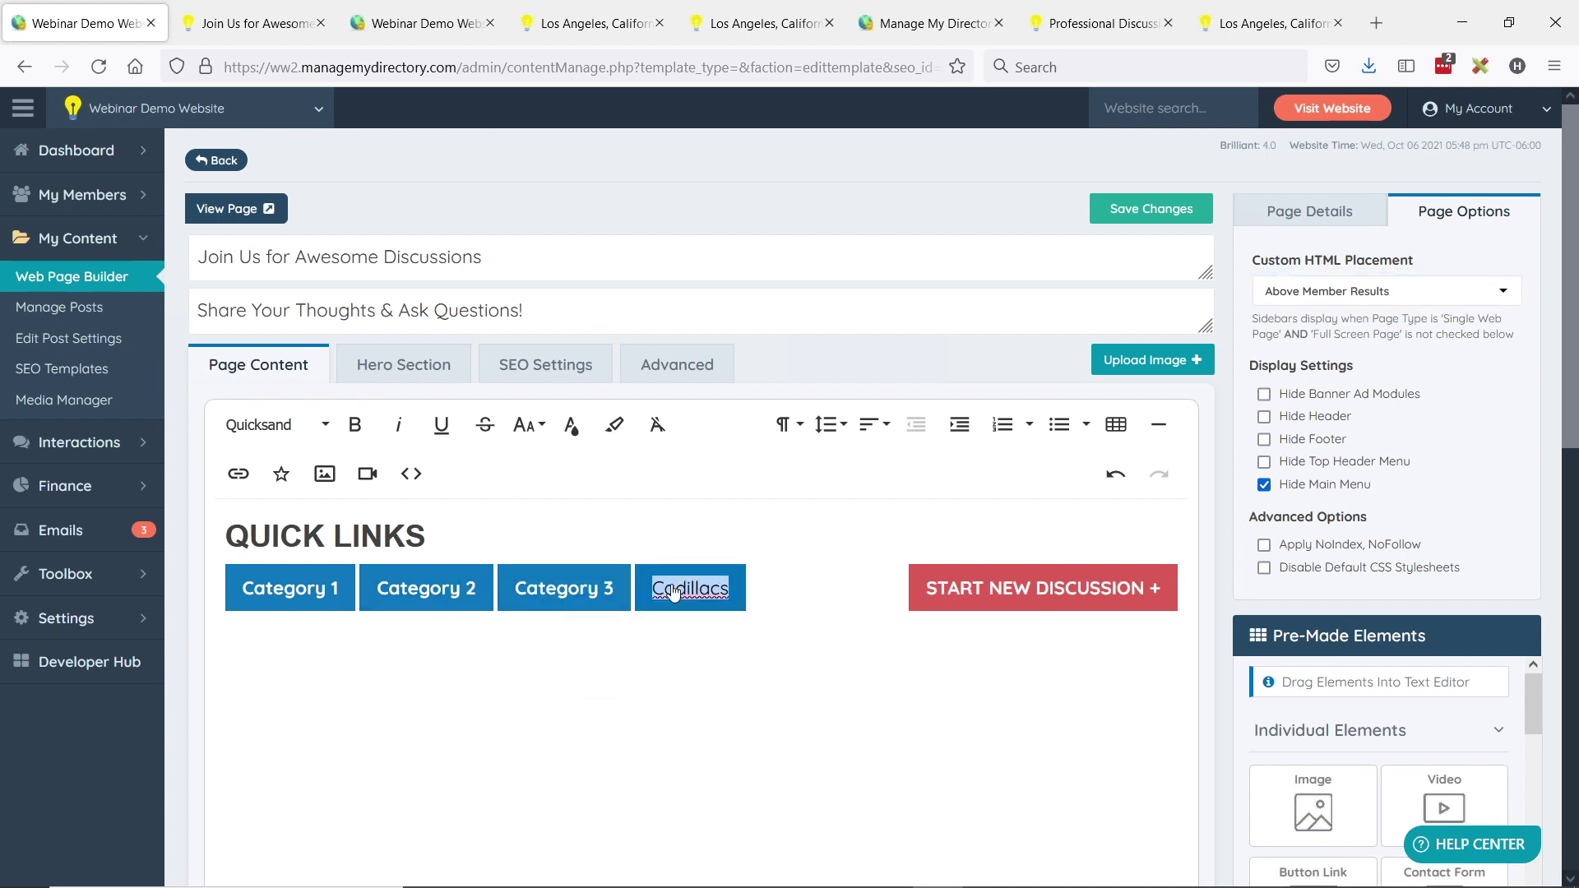
left_click(353, 426)
left_click(707, 592)
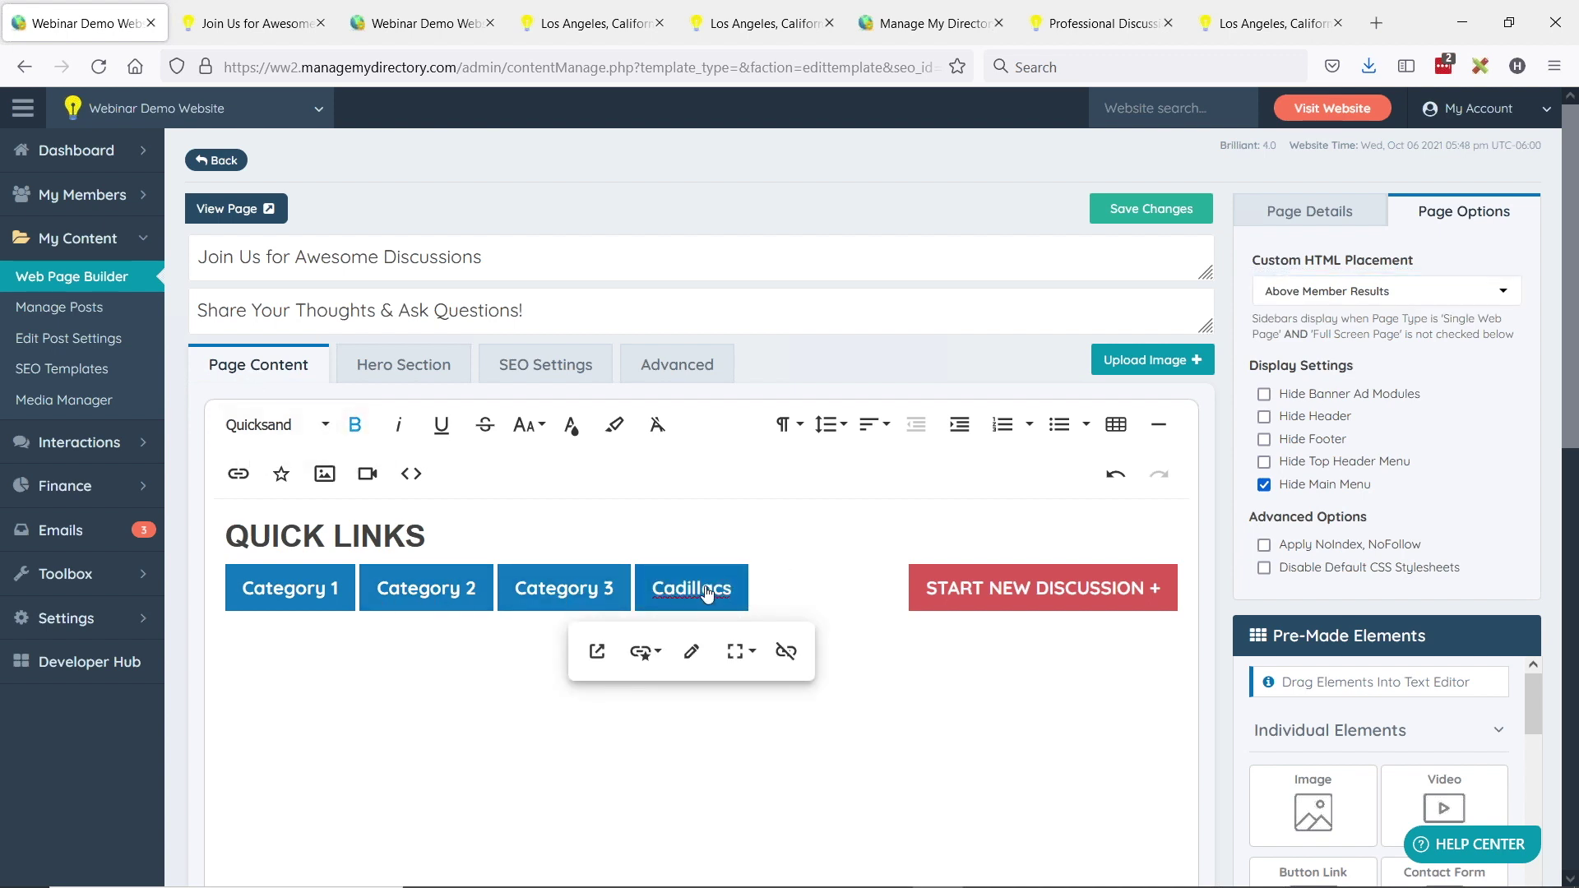
left_click(1133, 214)
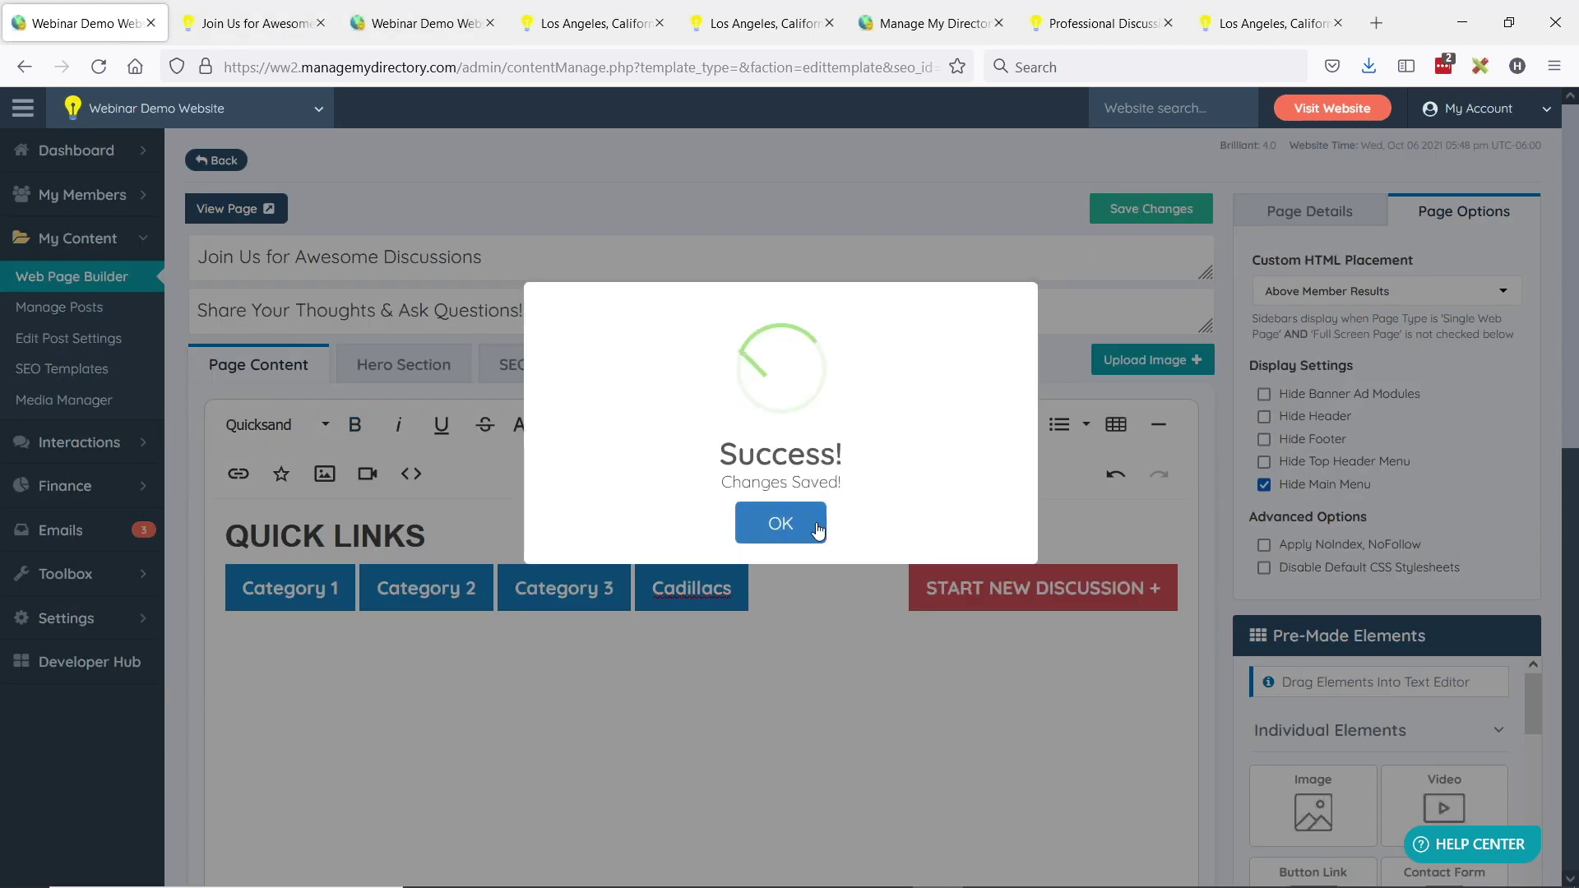
left_click(791, 524)
left_click(327, 18)
- Reload the live discussions page to confirm the Cadillacs quick link, then return to the editor
key("F5")
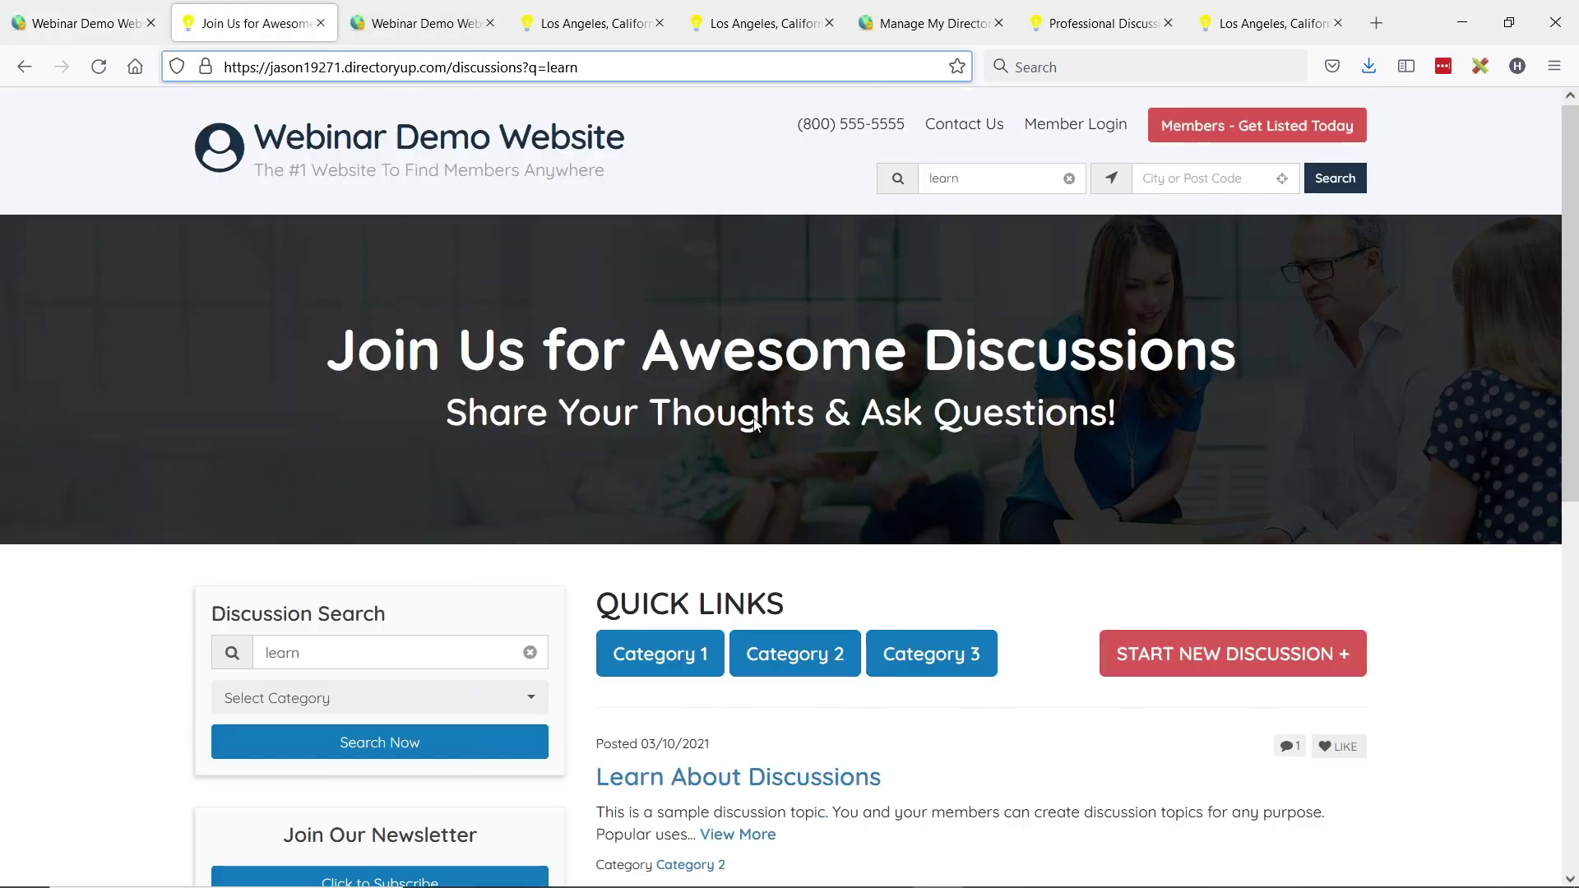
scroll(1086, 448, "down", 2)
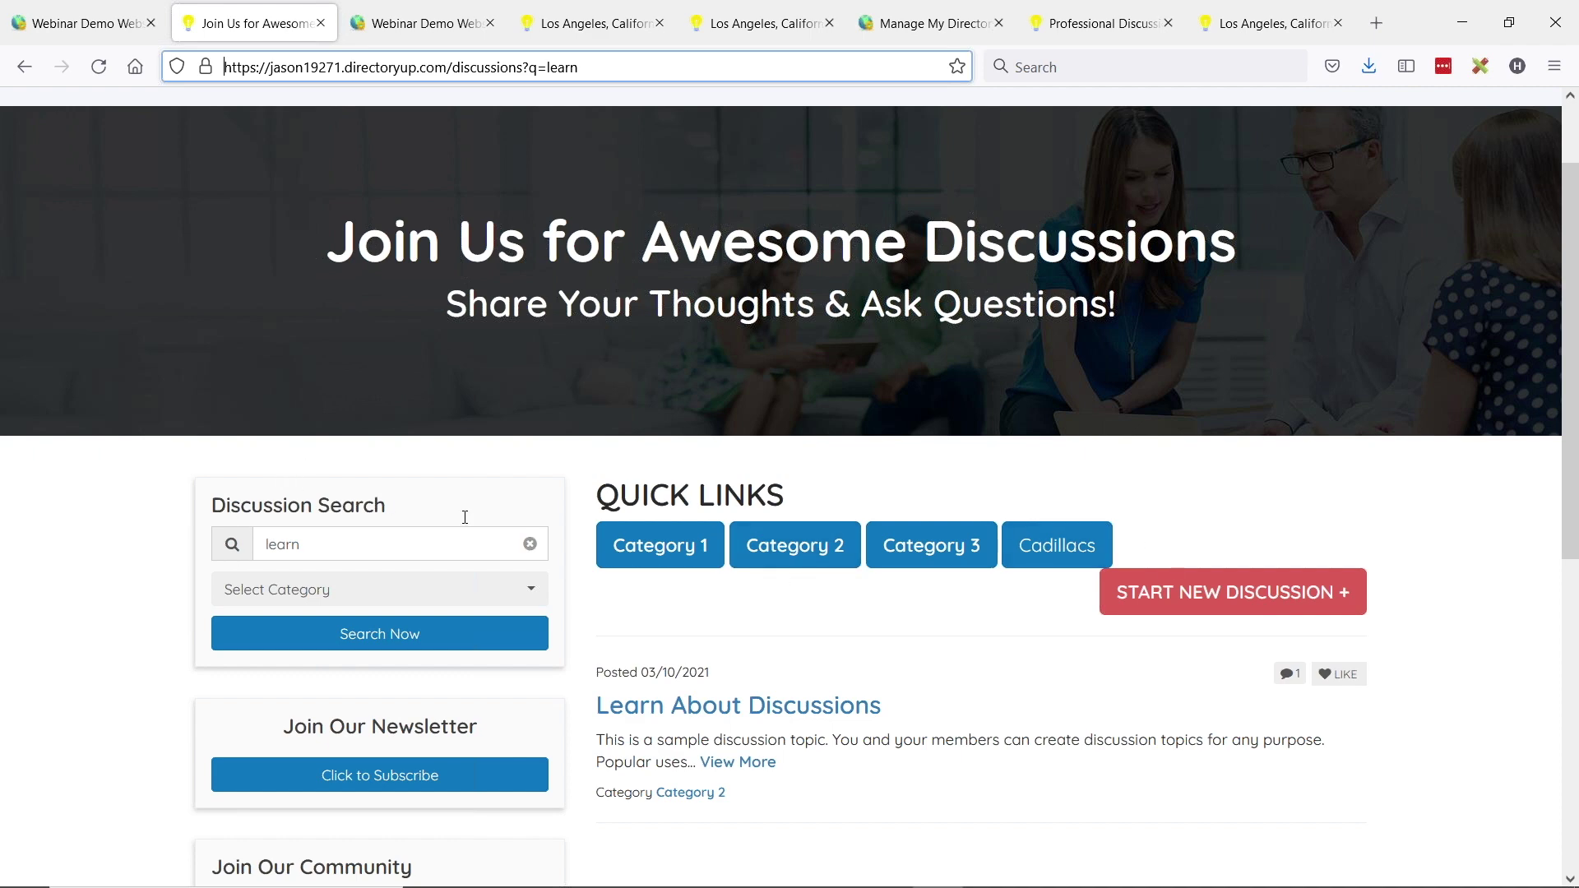
scroll(464, 516, "down", 2)
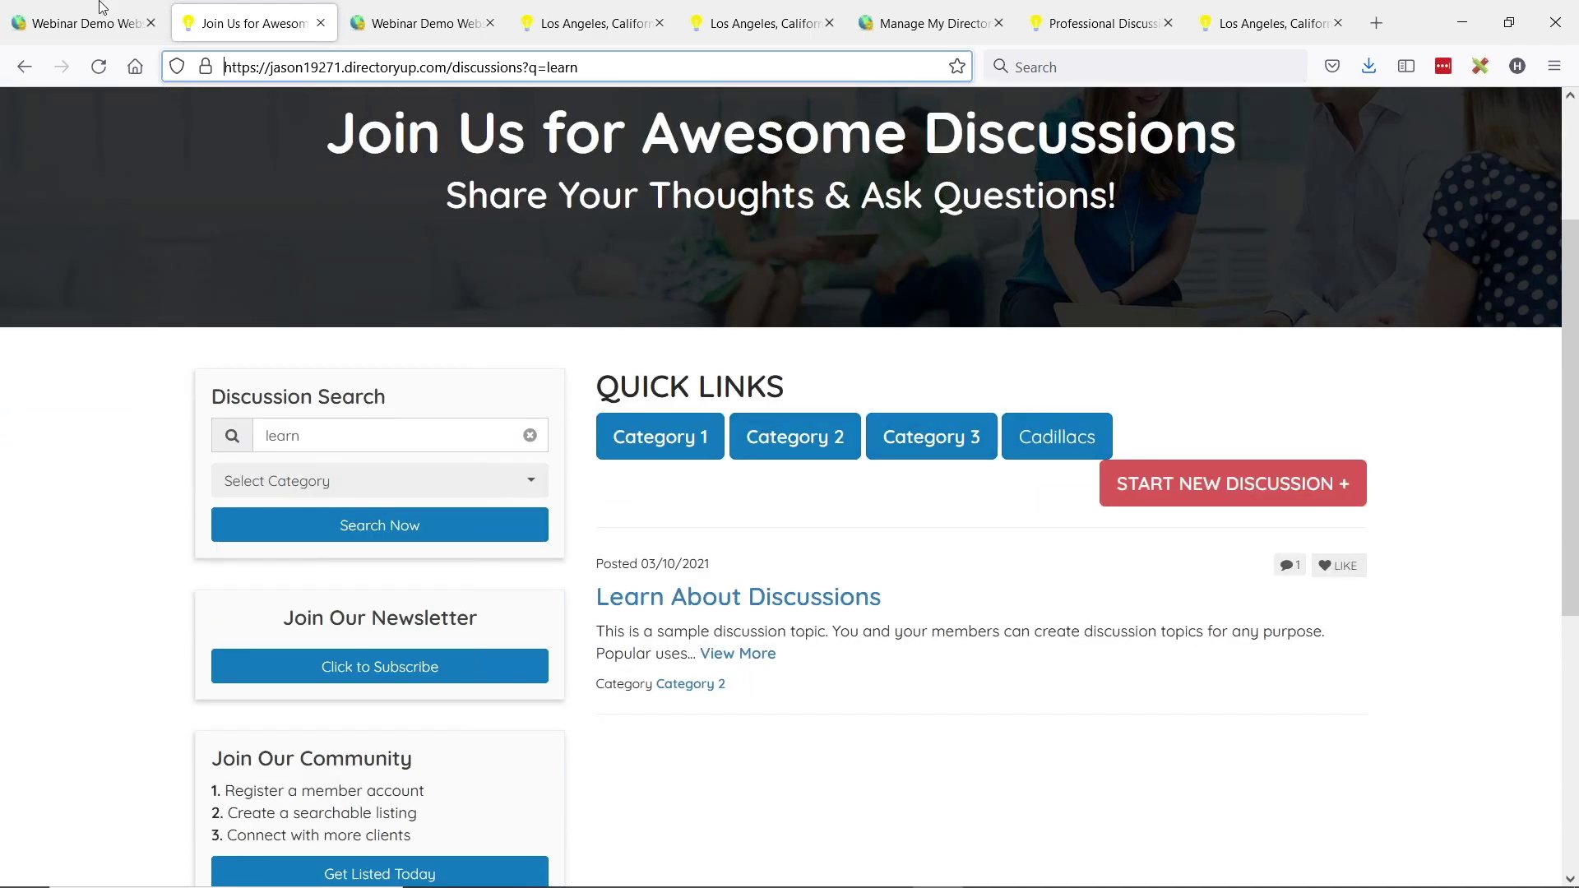
scroll(962, 562, "up", 4)
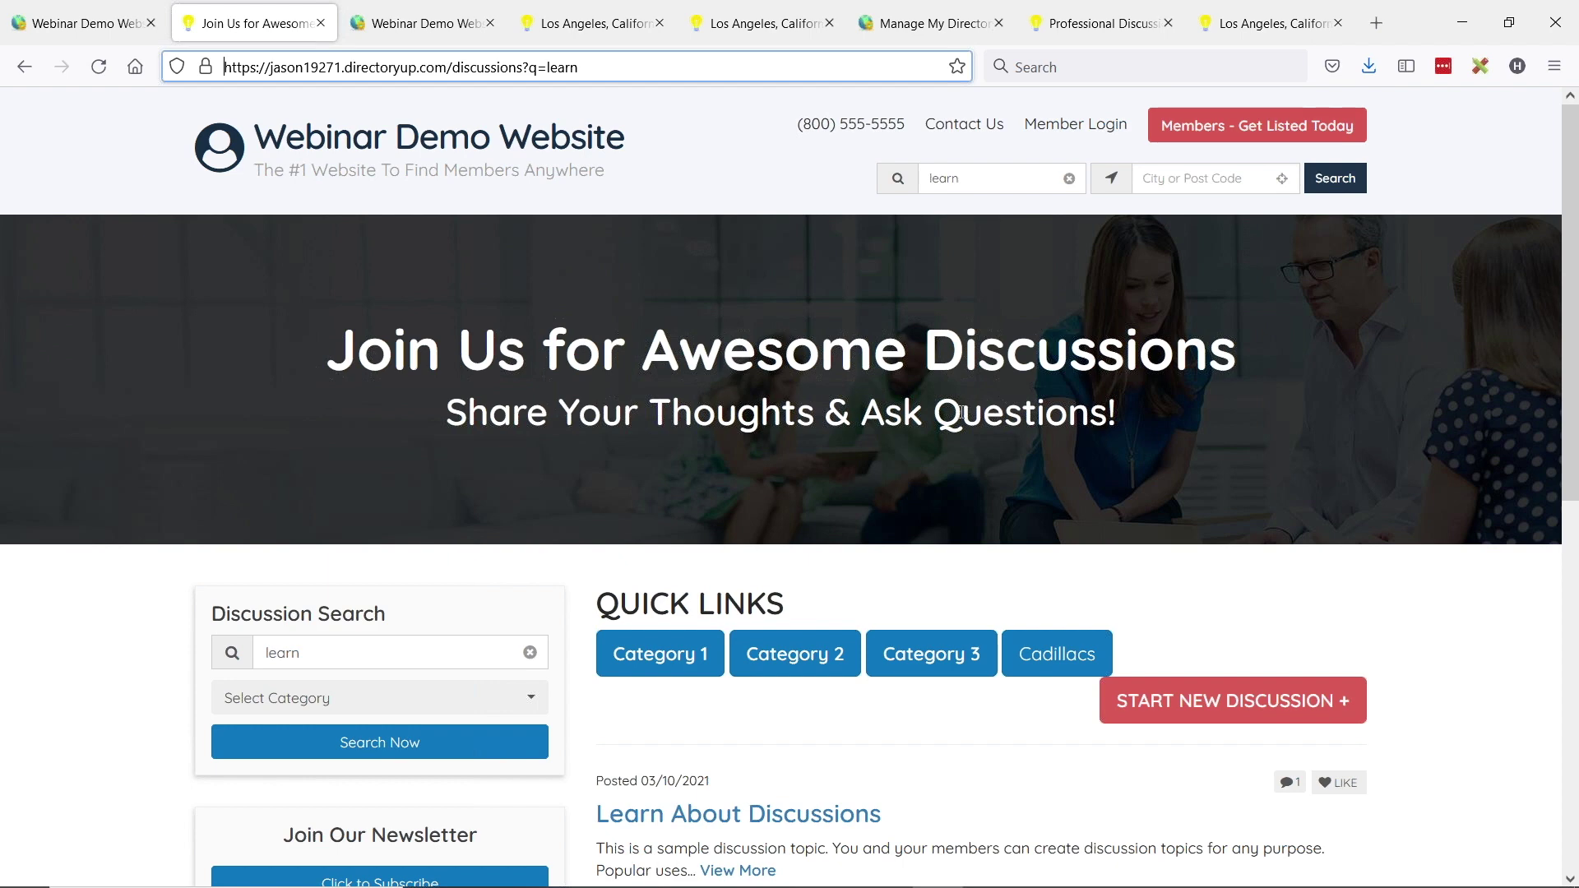
left_click(91, 23)
double_click(1002, 589)
- Delete NEW from the red button label, set Cadillacs to Large Button, and save the page
key("BackSpace")
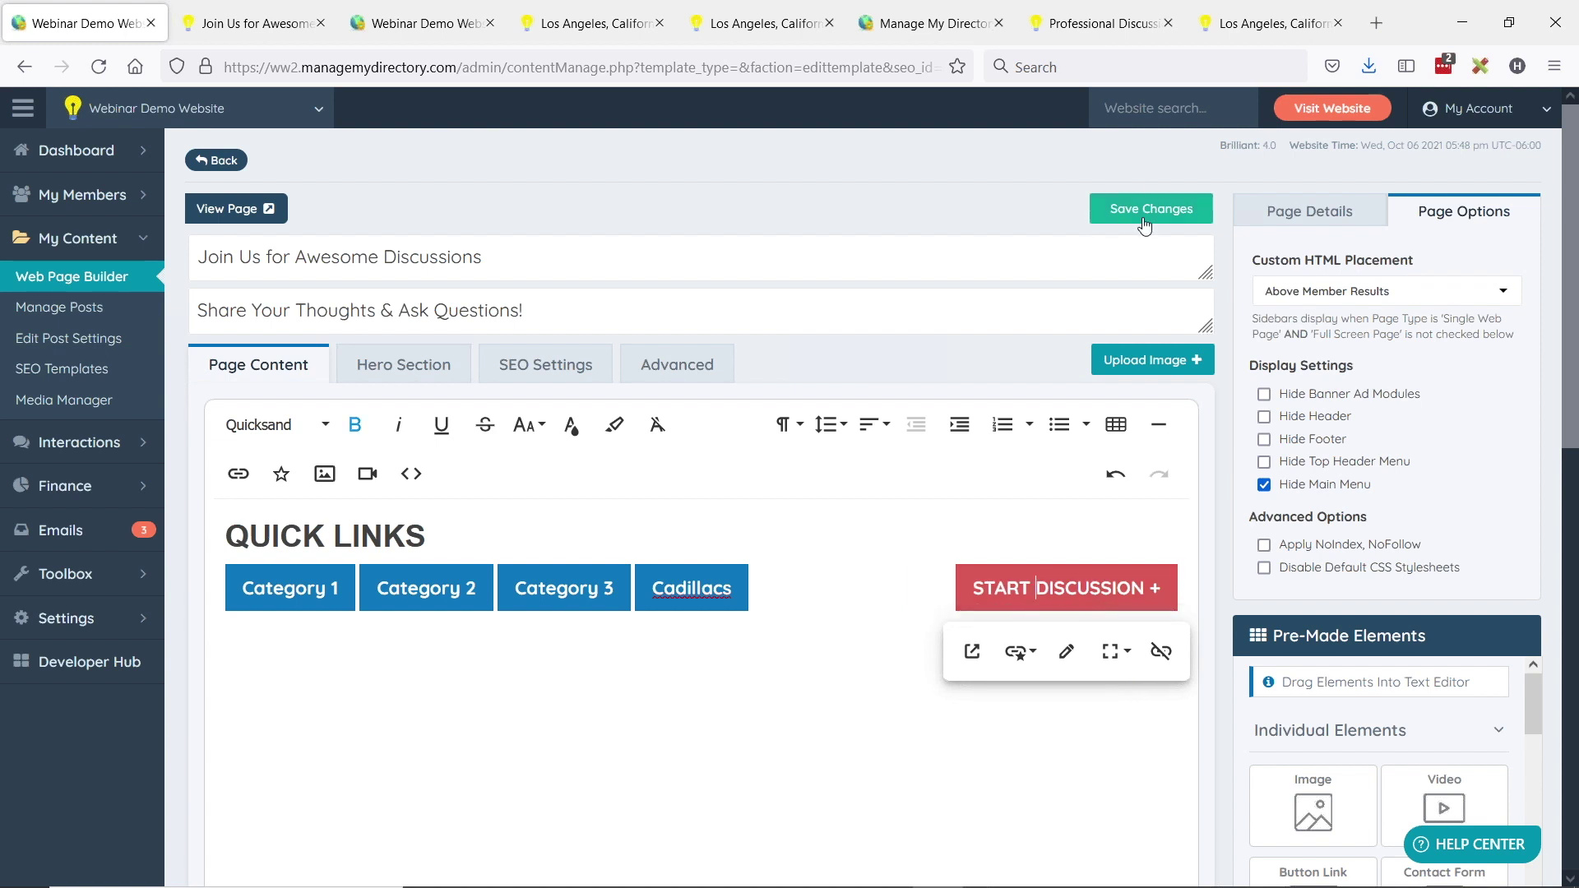
left_click(682, 591)
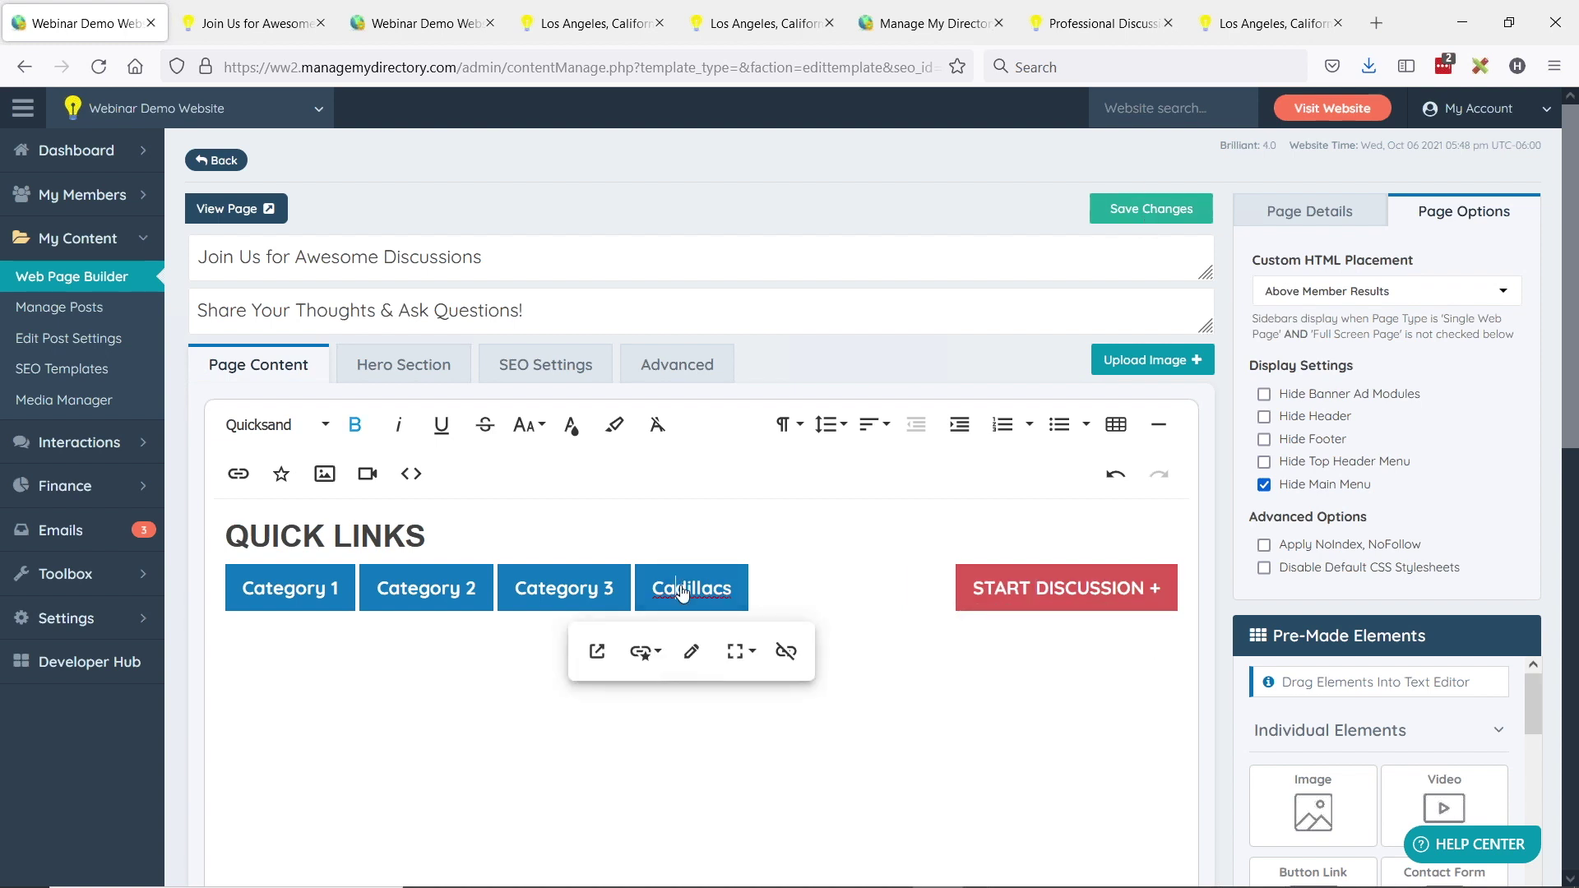
left_click(740, 651)
left_click(774, 754)
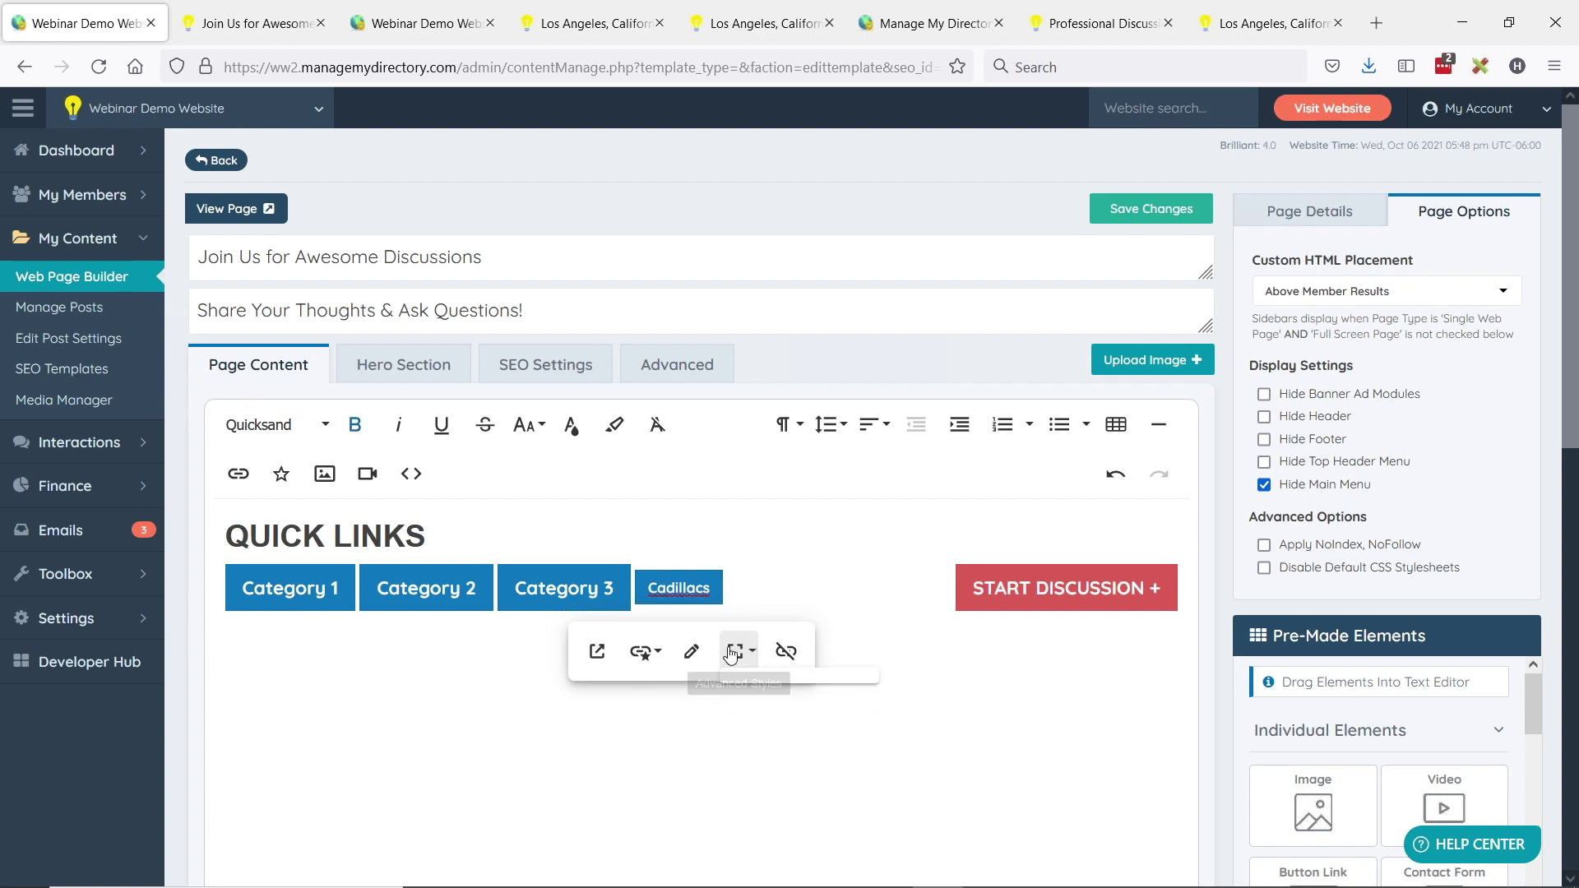
left_click(689, 585)
left_click(722, 646)
left_click(757, 777)
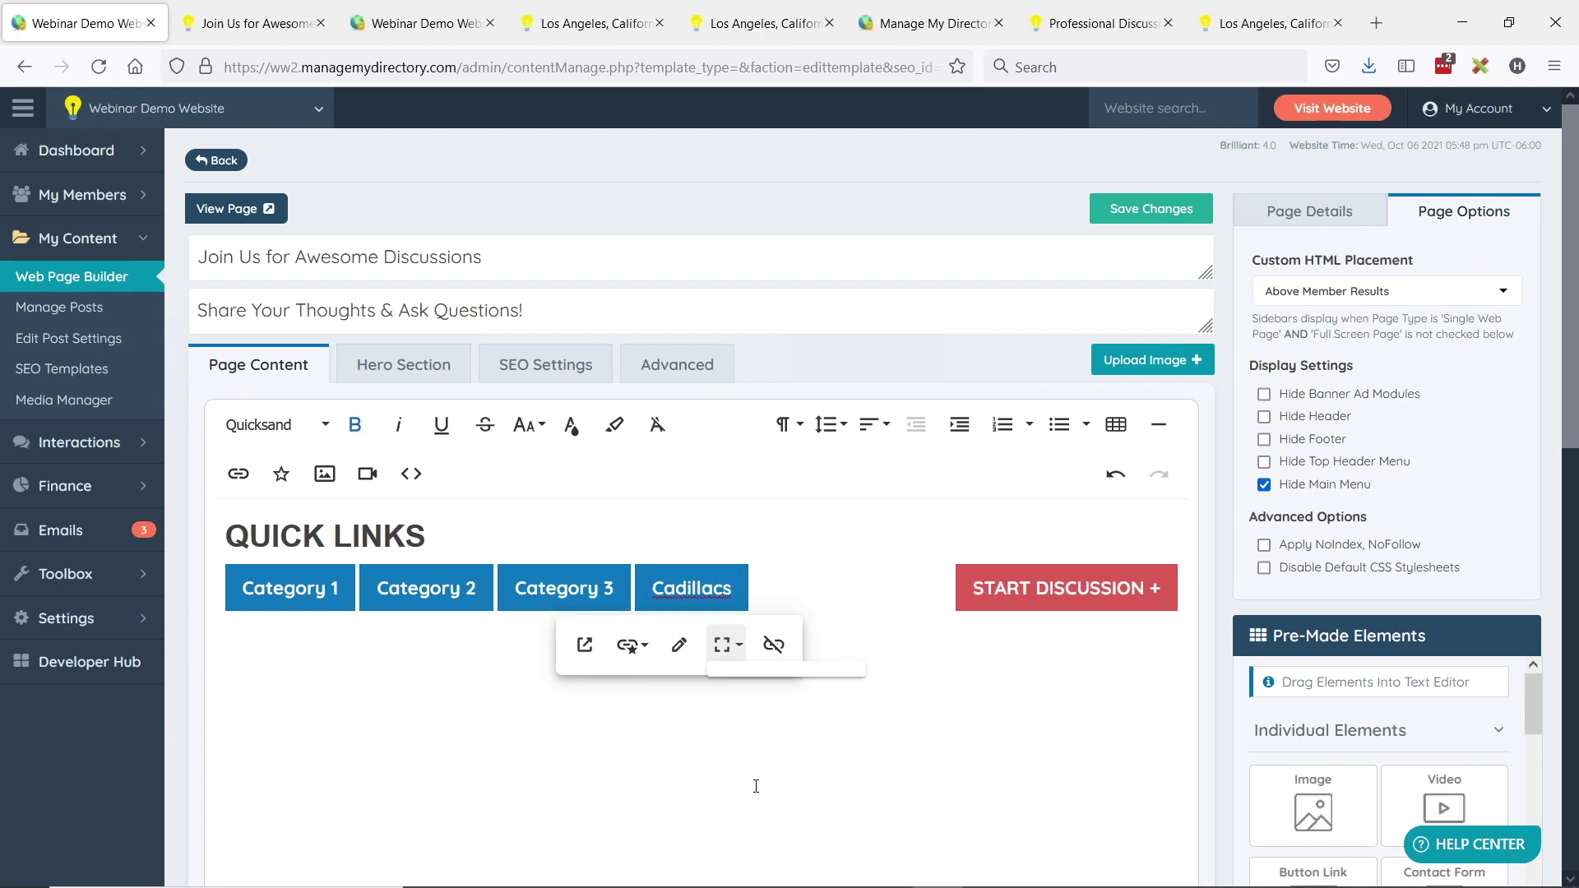
left_click(1176, 209)
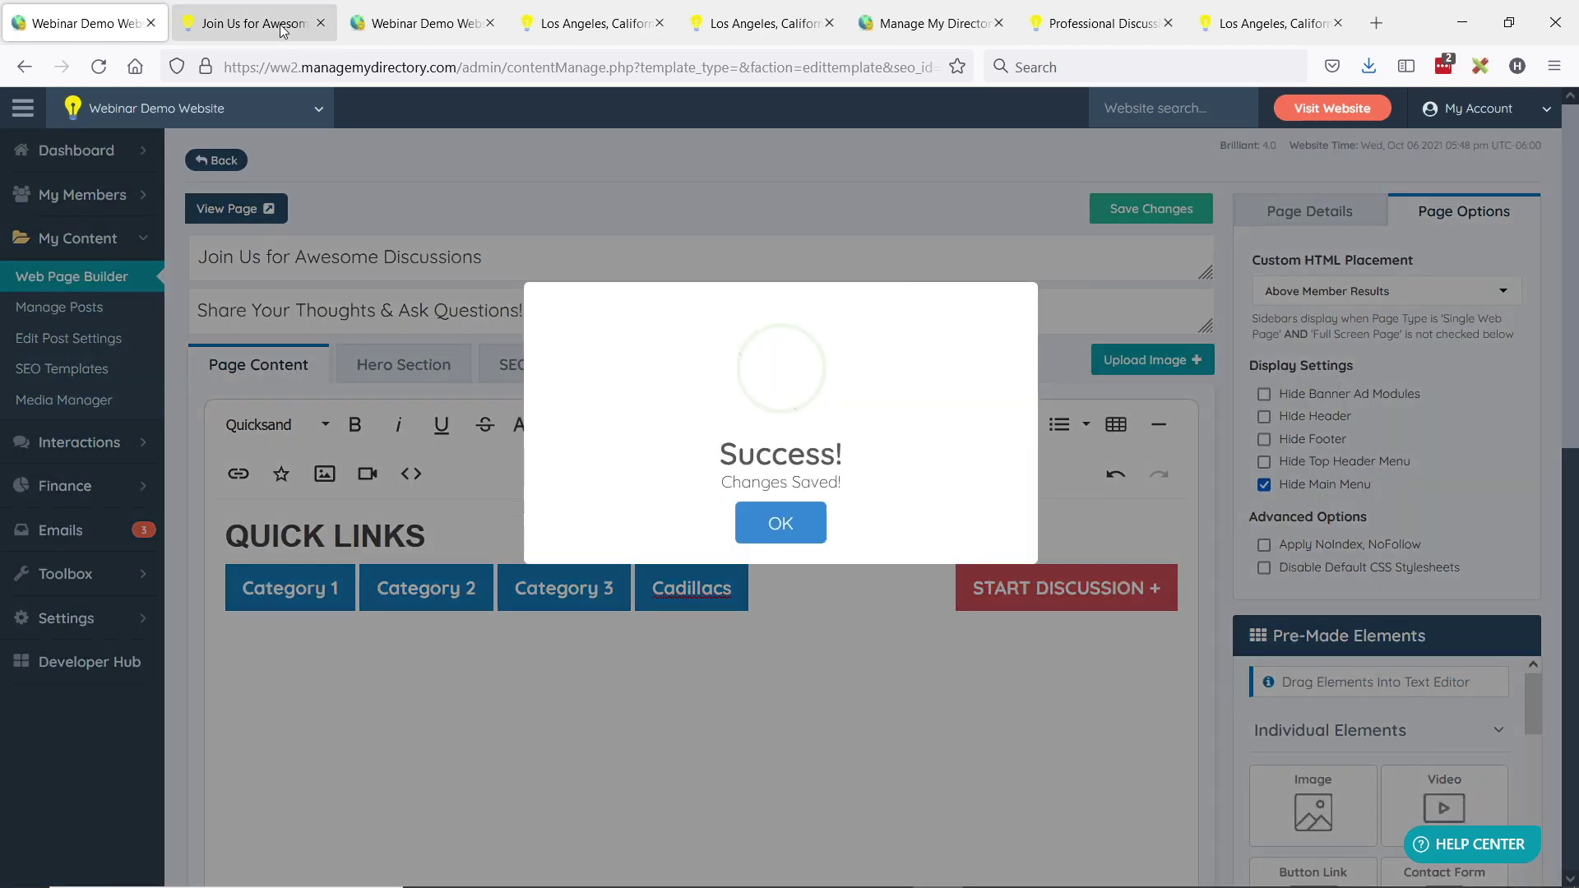
left_click(245, 15)
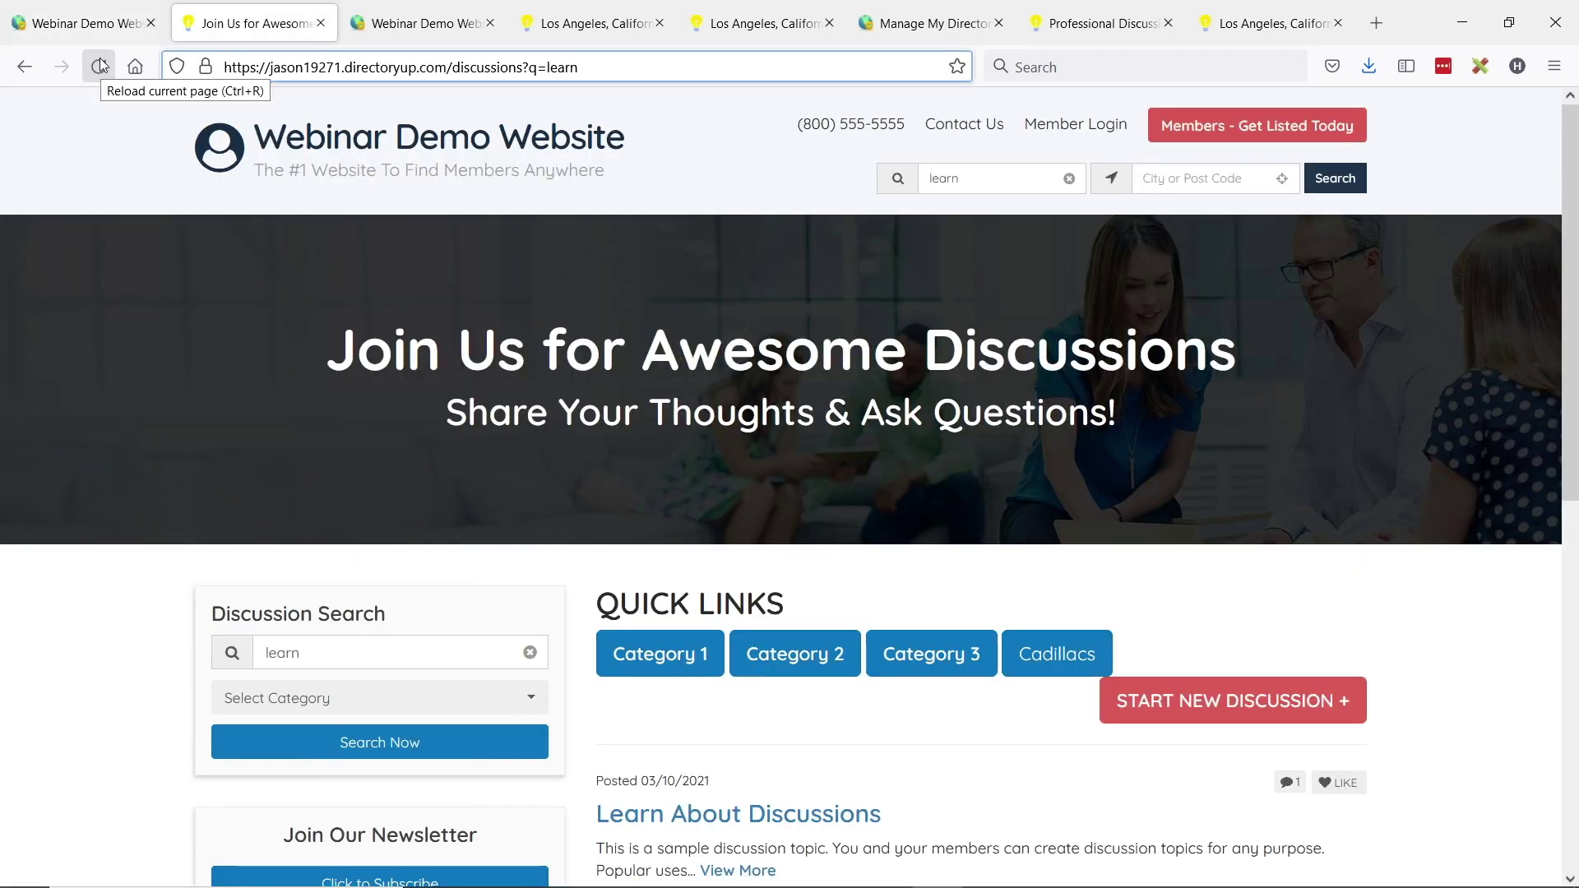
- Load the site's events path, enter 'los' as the city, then begin a new address in the third tab
left_click_drag(455, 66, 773, 72)
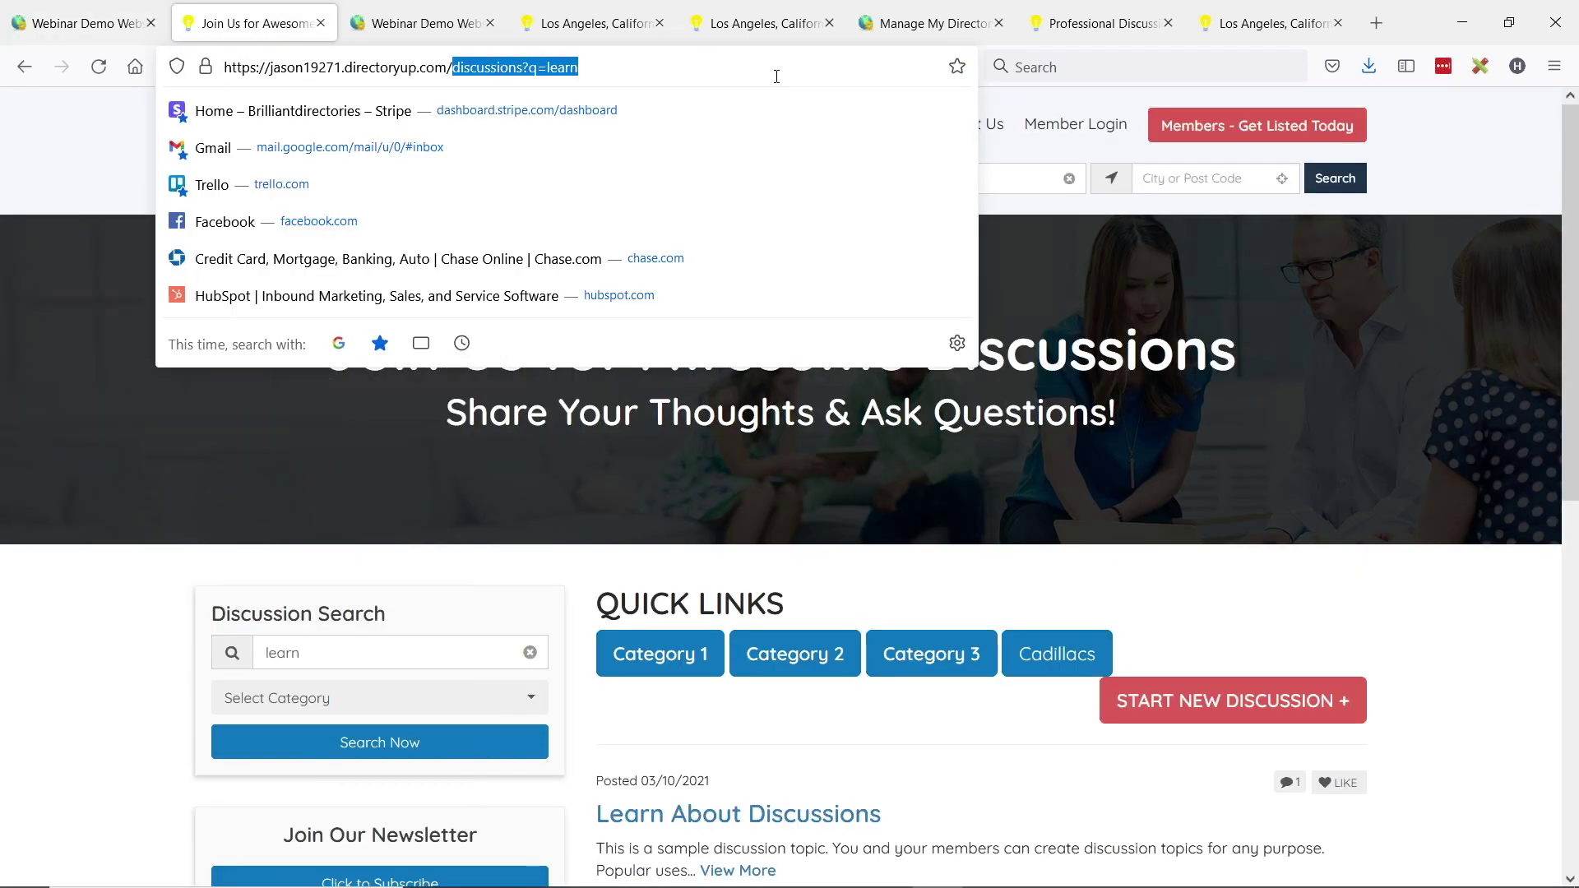
type("events")
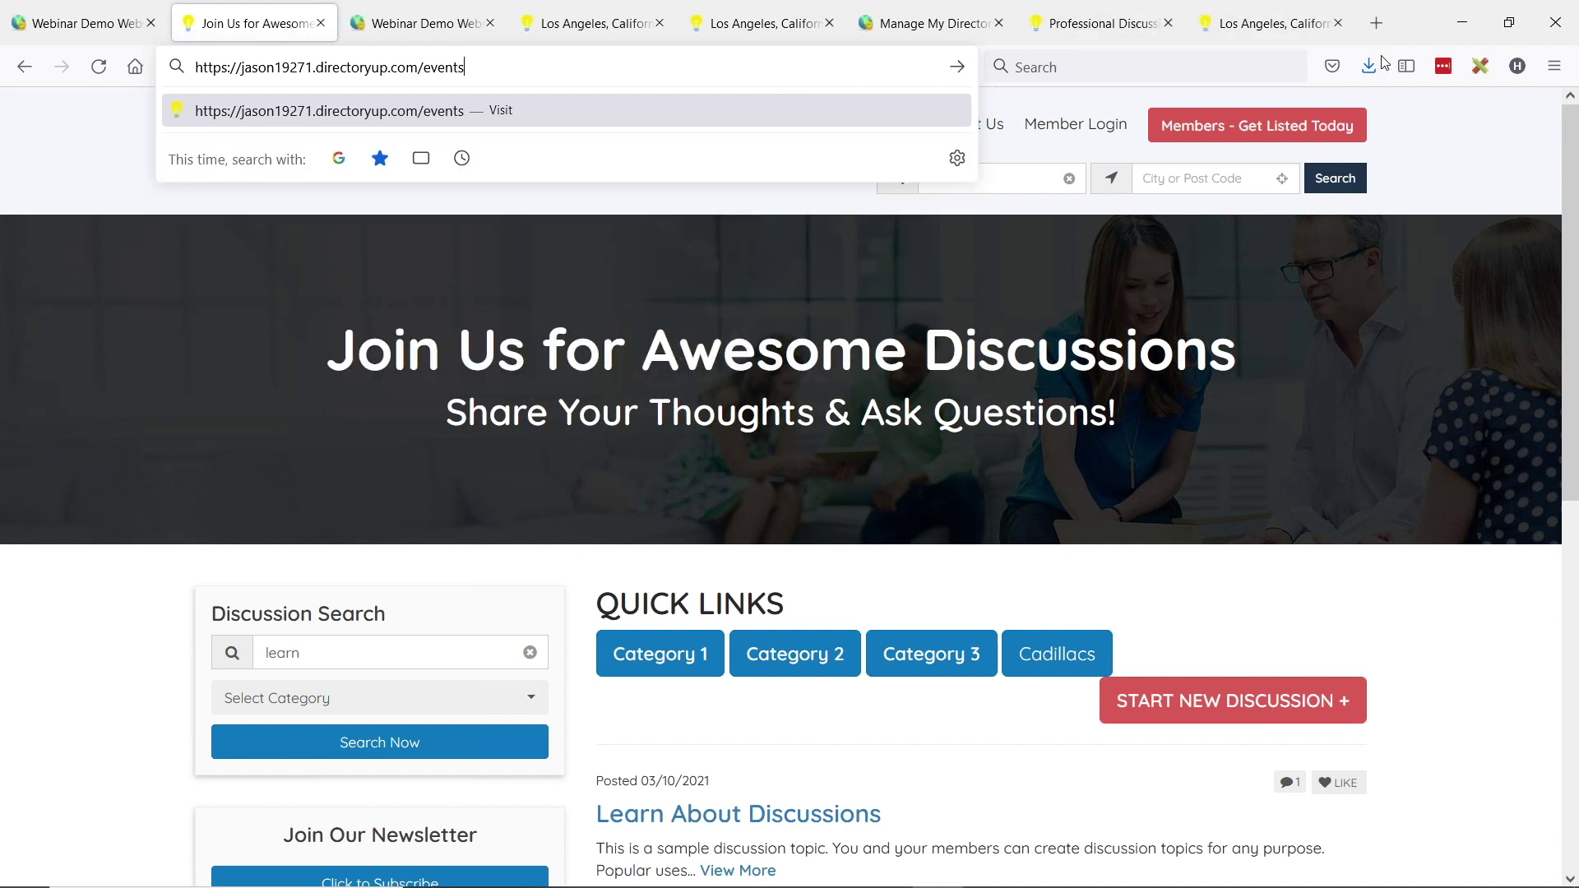
left_click(1197, 181)
type("los")
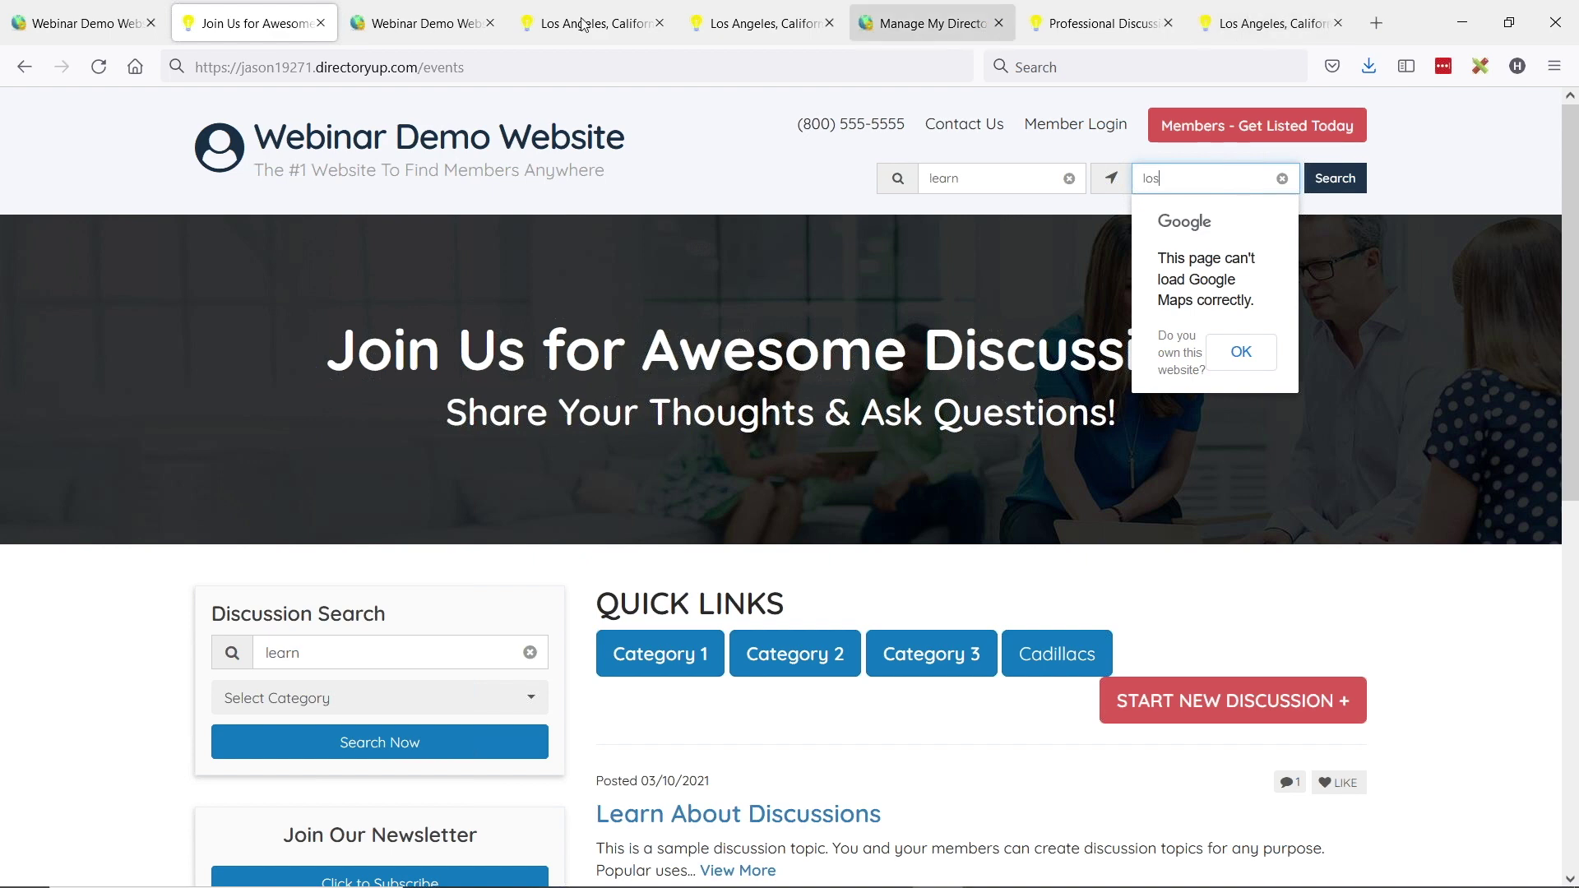
left_click(418, 23)
left_click(418, 64)
- Open the demobootstrap demo site's events page and search events in Los Angeles
type("dem")
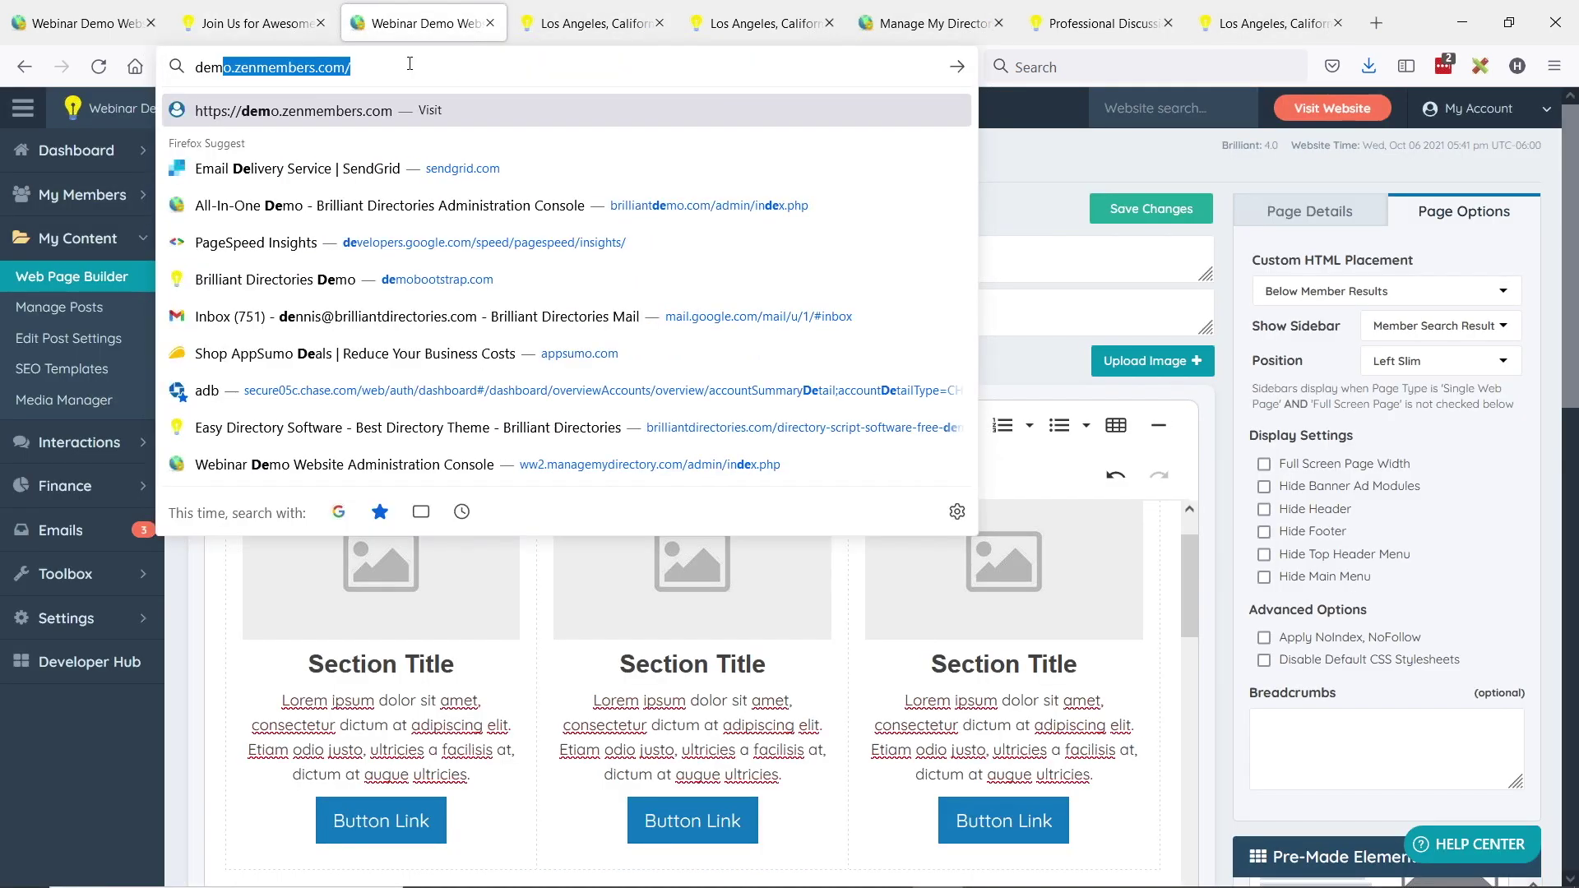
type("ob")
key("Return")
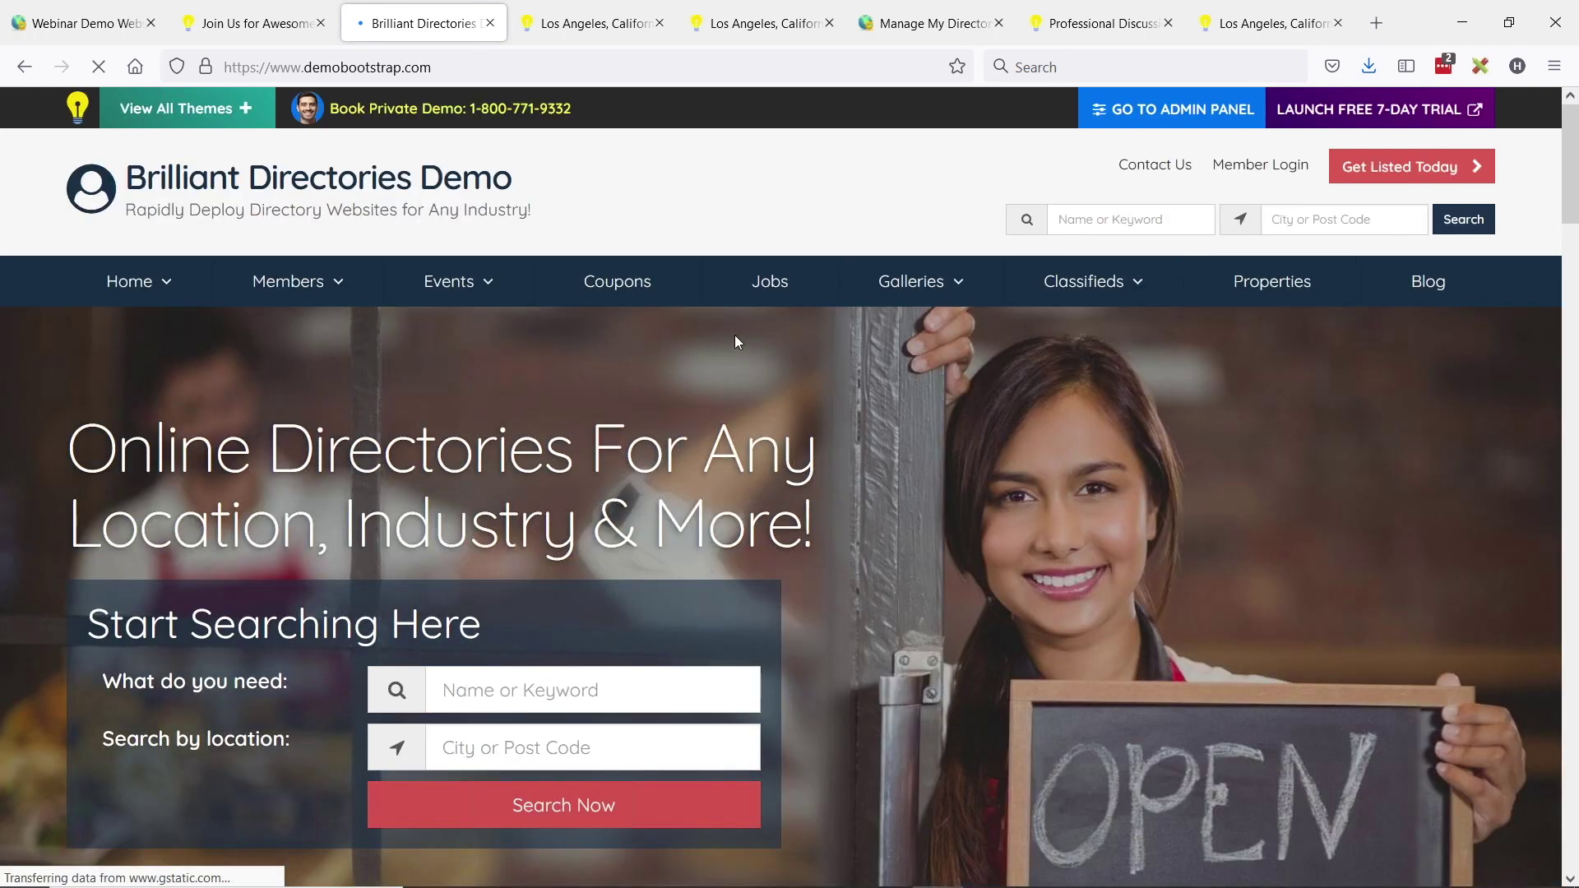
left_click(465, 298)
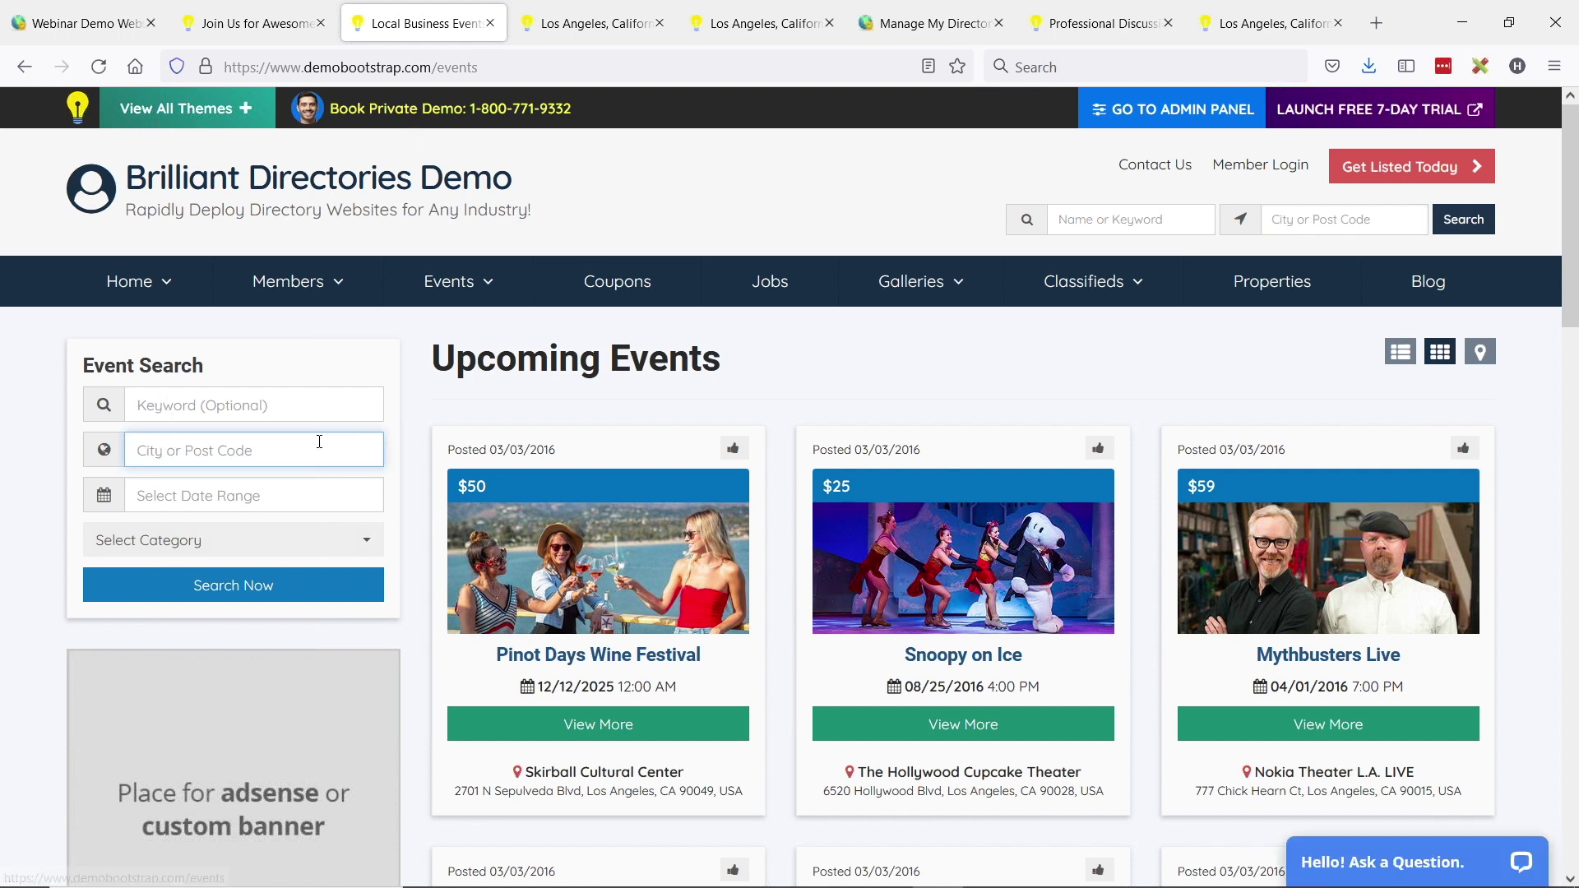
type("los")
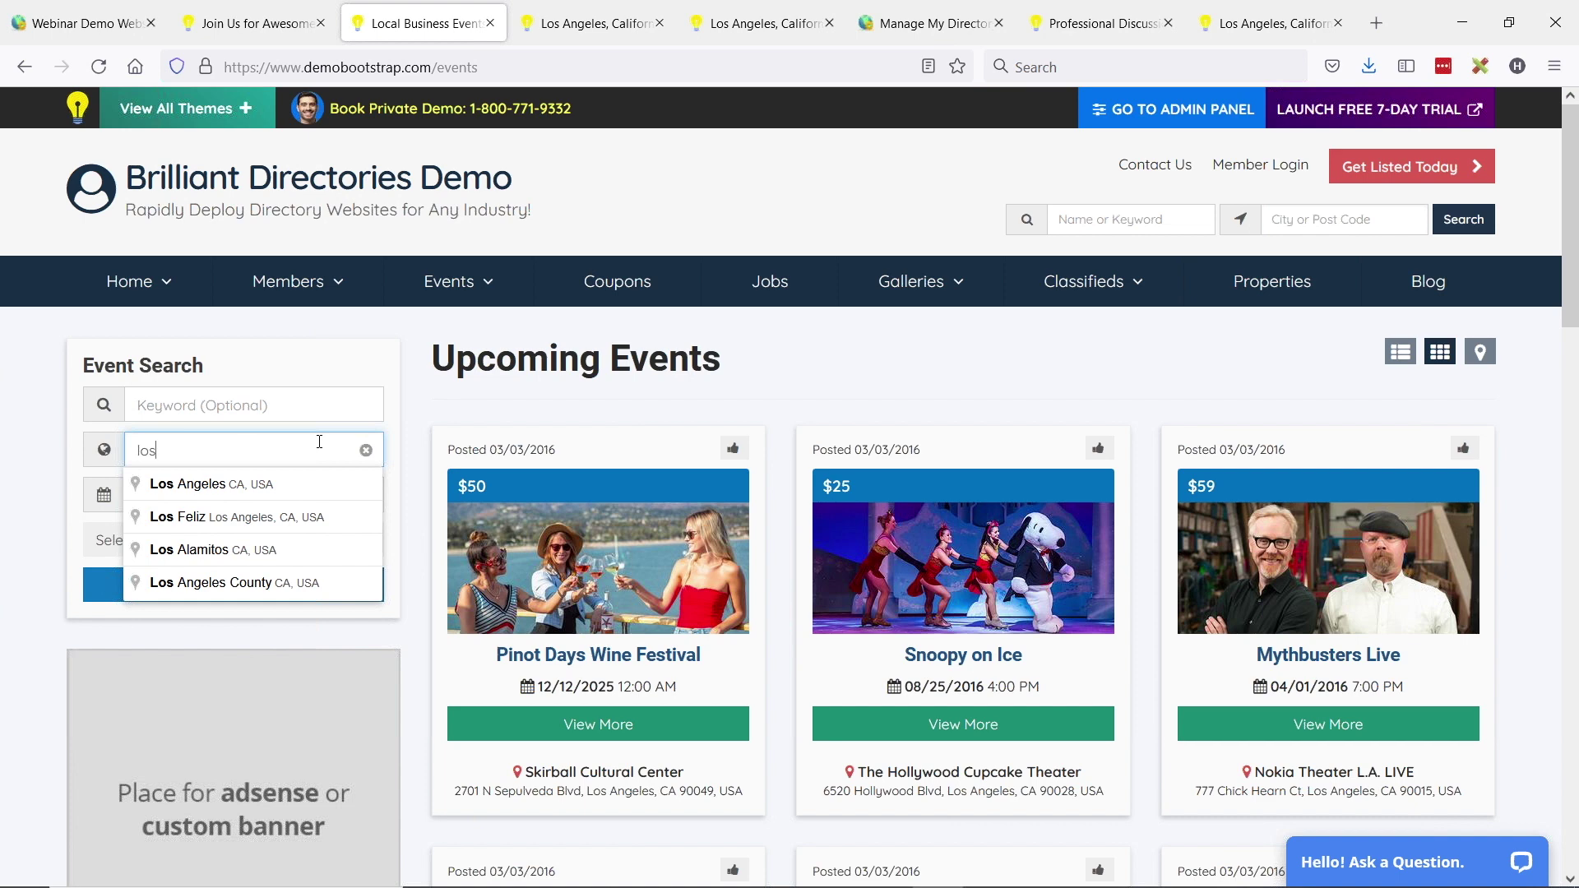
left_click(163, 490)
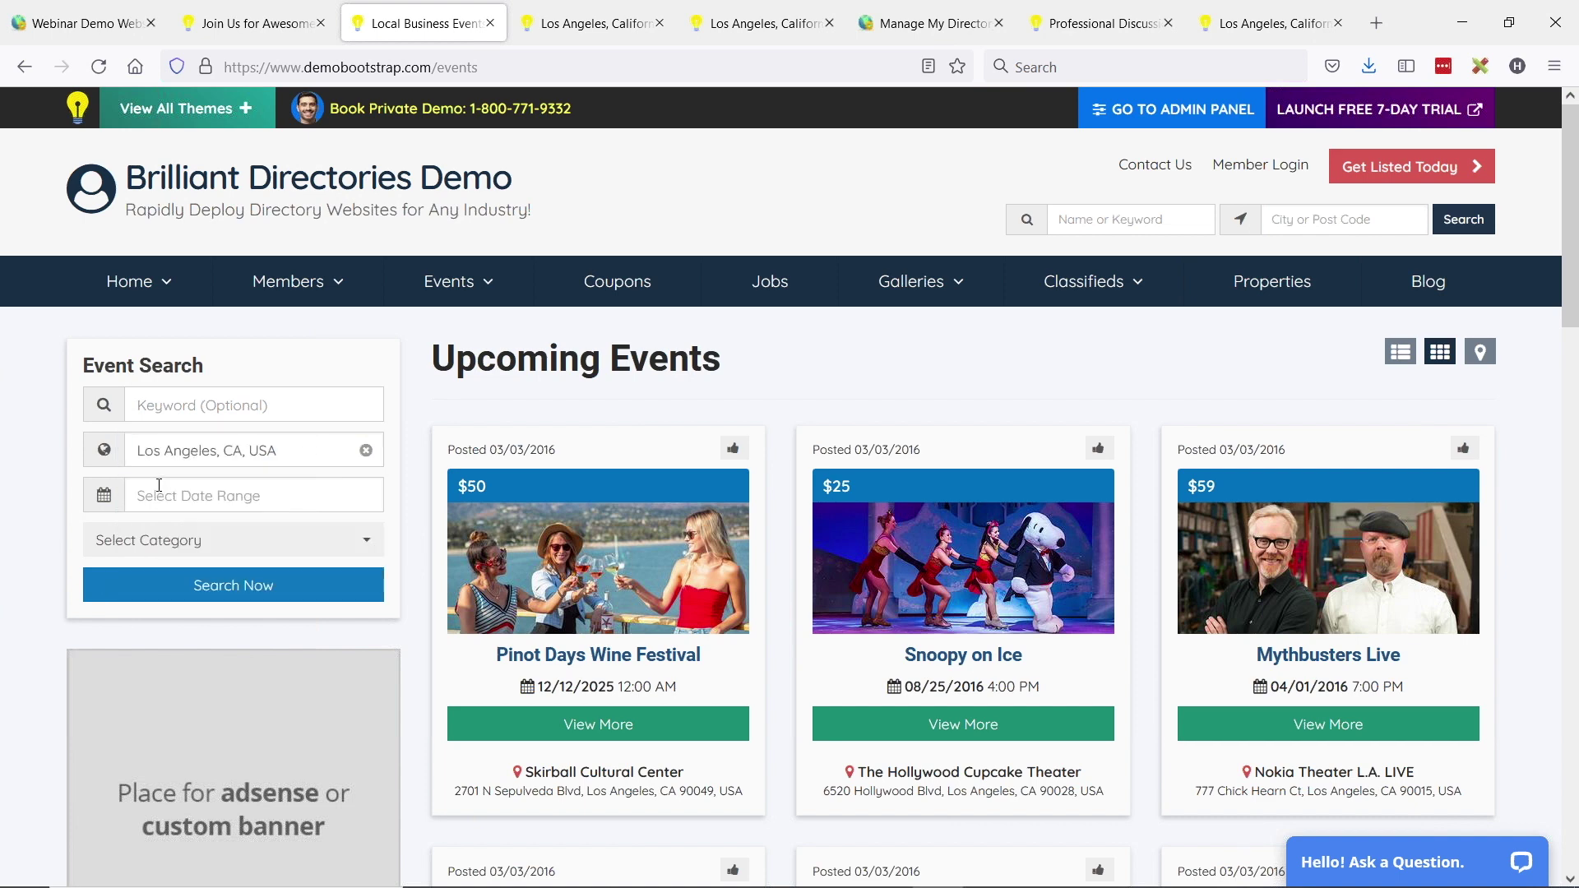
left_click(239, 586)
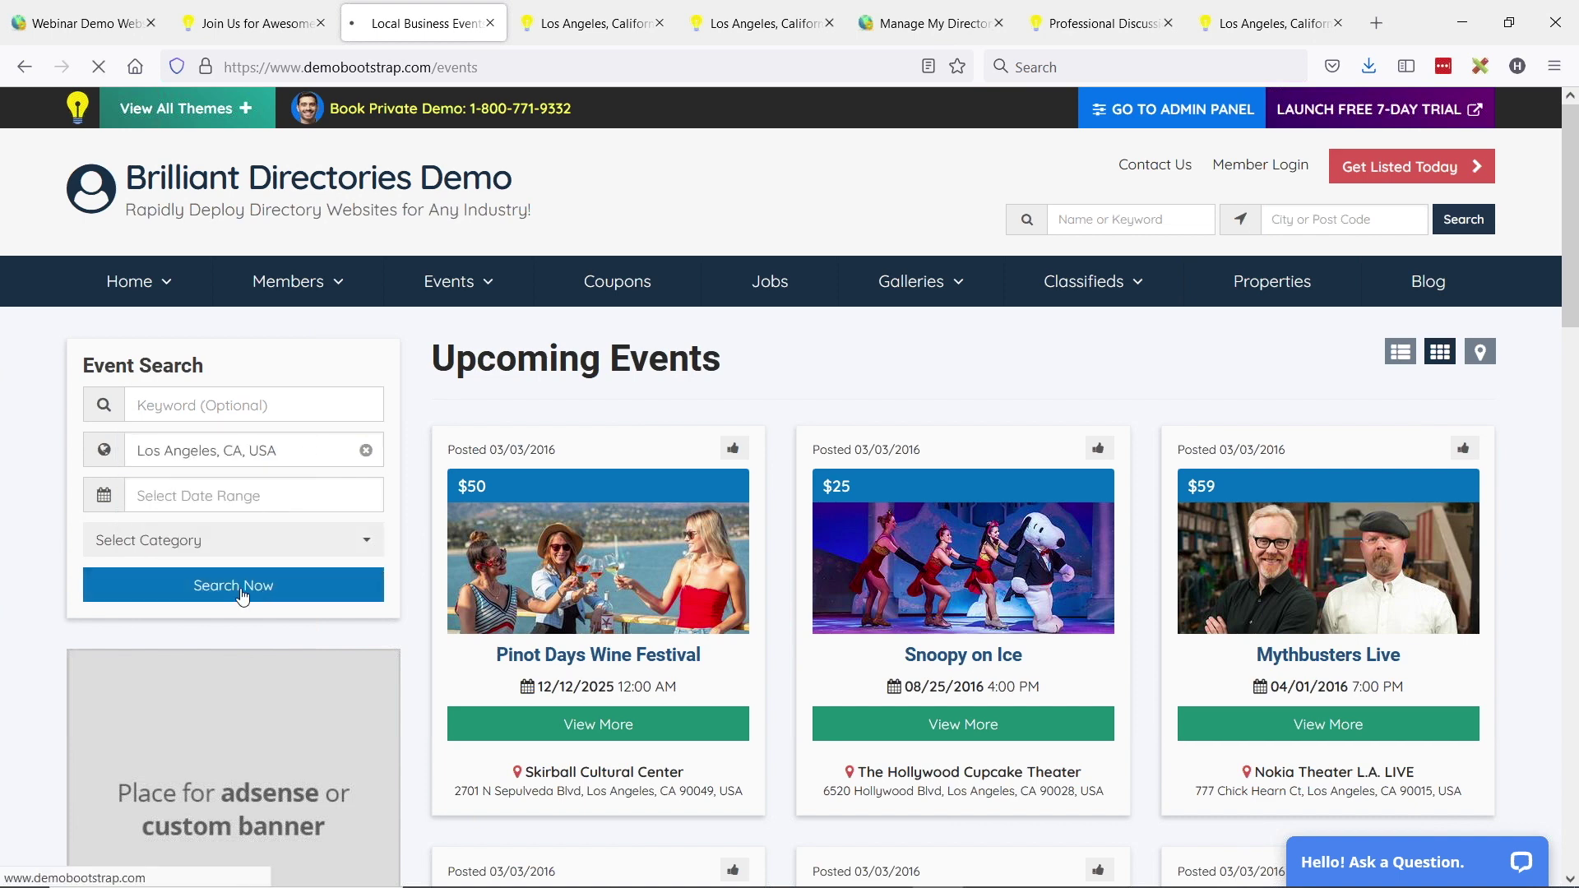
- Select and inspect the Los Angeles event results address
left_click(627, 65)
left_click_drag(626, 65, 1126, 63)
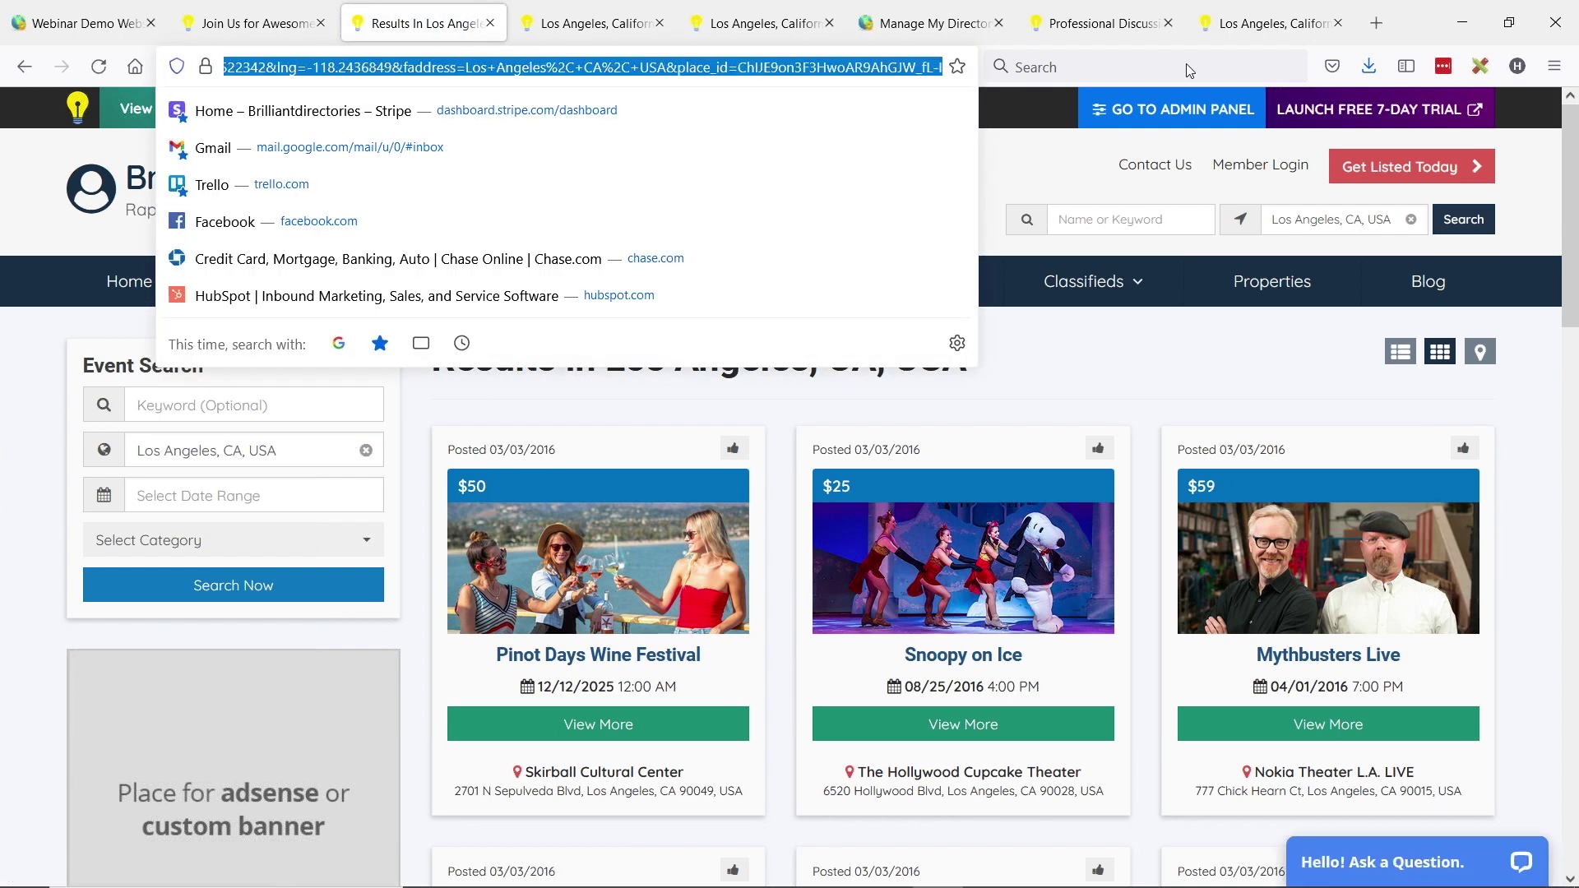
left_click(24, 401)
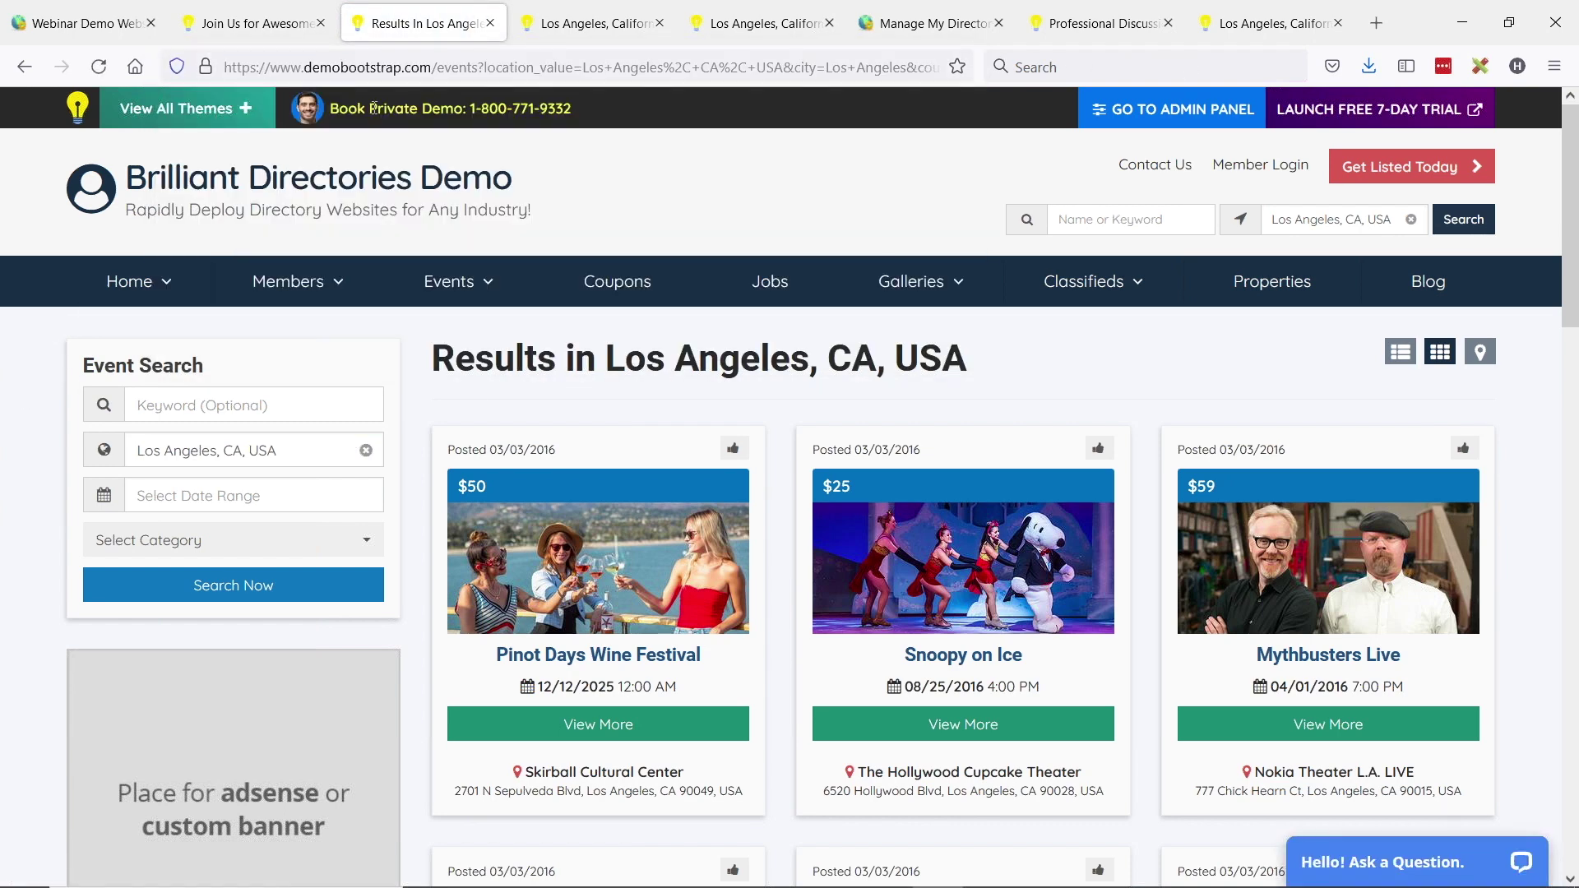
left_click_drag(436, 66, 1078, 57)
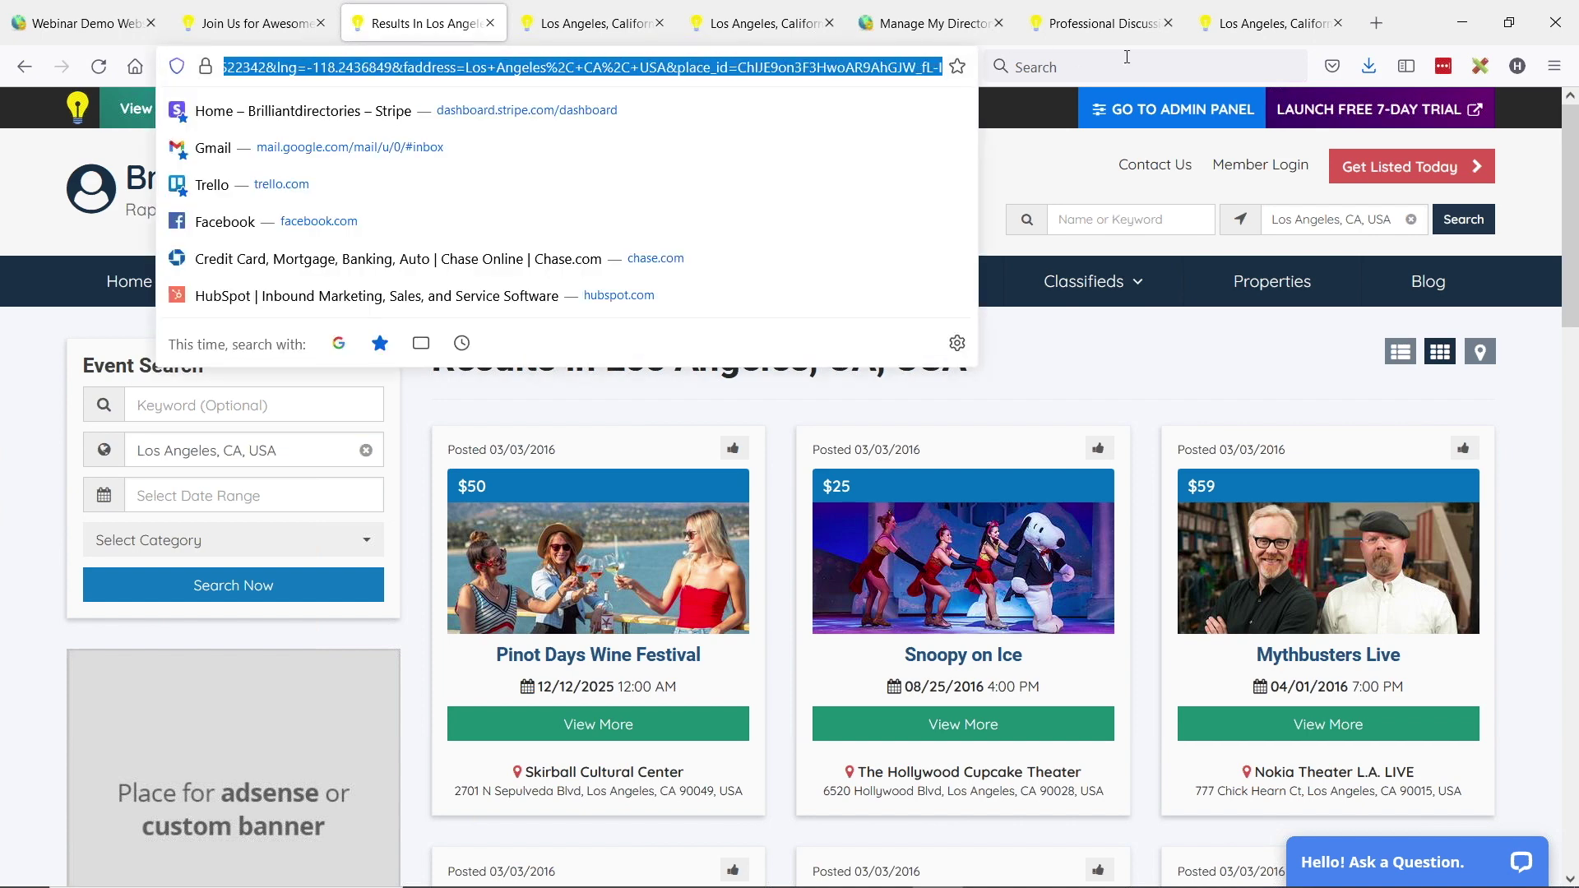
left_click(812, 67)
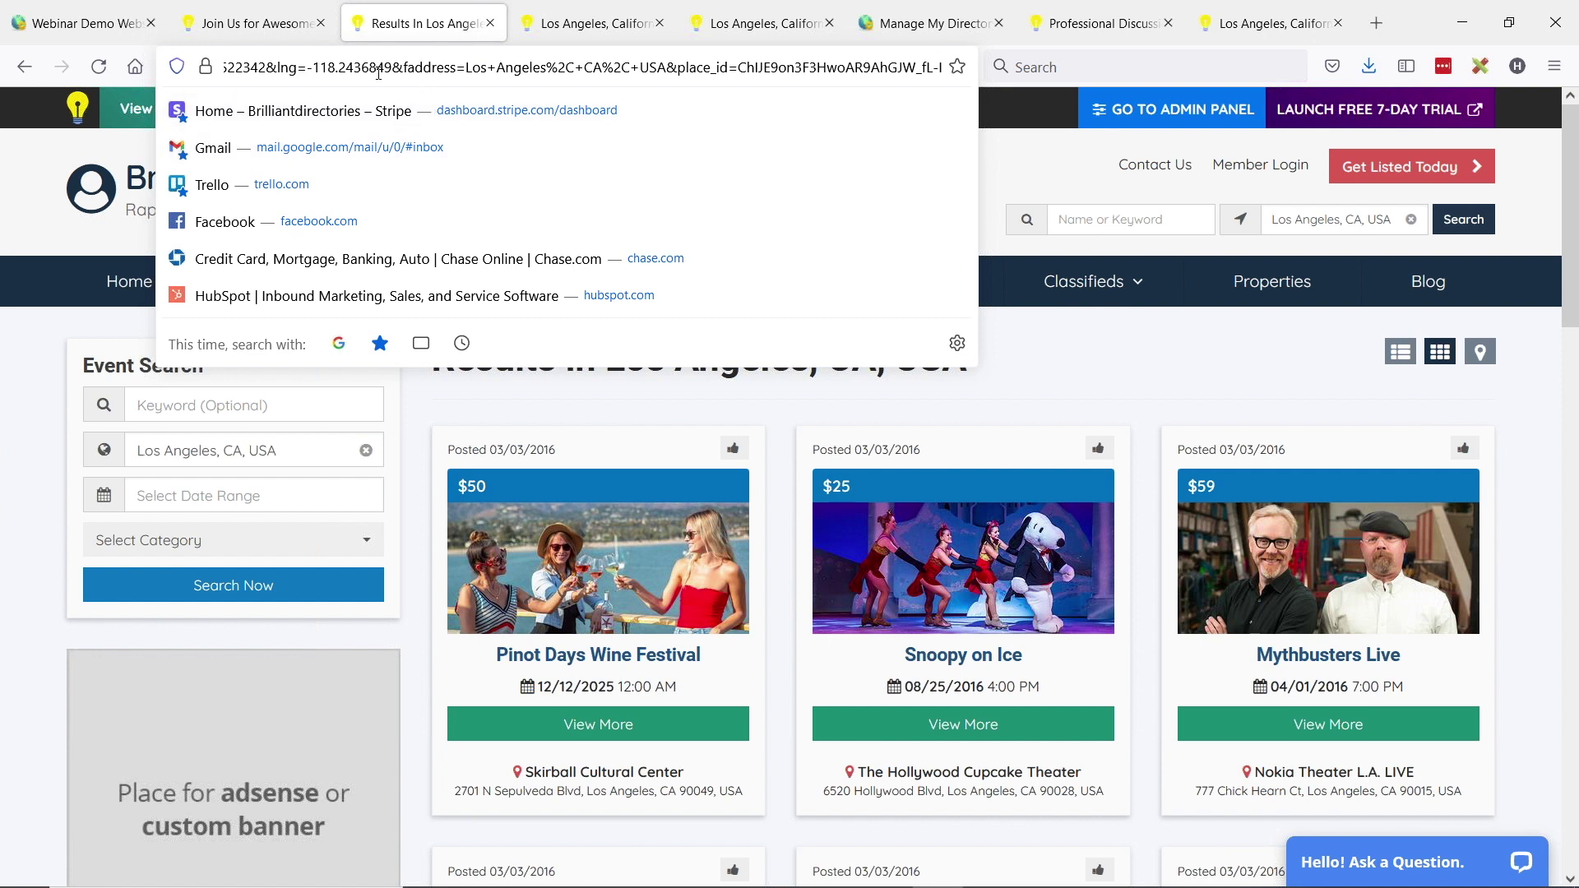
left_click(461, 67)
left_click(401, 67)
left_click_drag(433, 67, 946, 70)
left_click(12, 487)
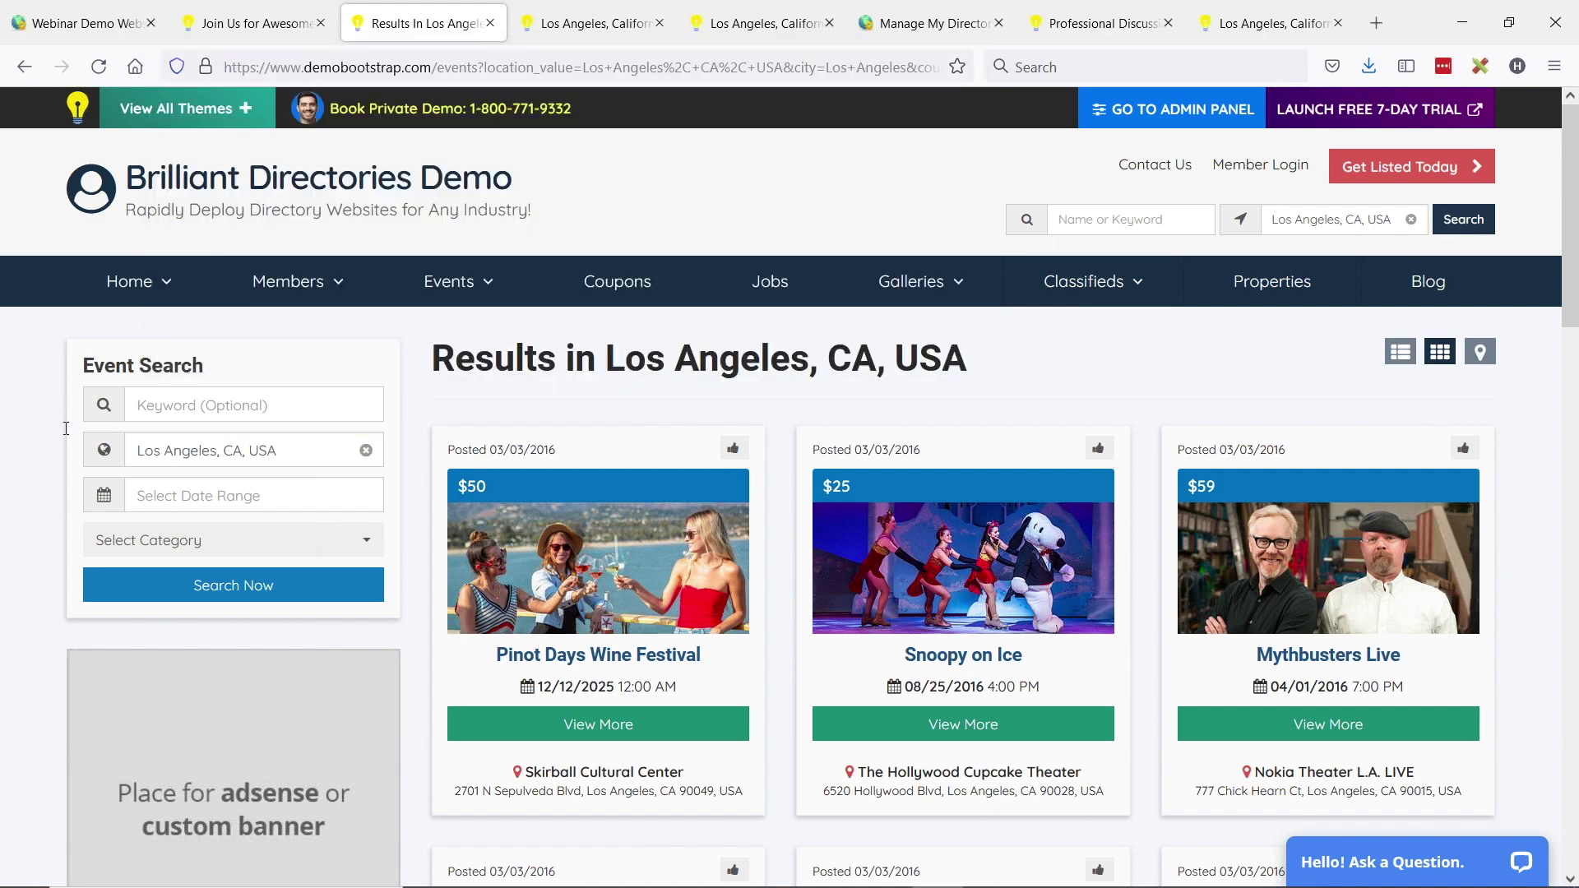
- Filter the Los Angeles events to Category 1, rerun the search, and copy the results address
left_click(260, 540)
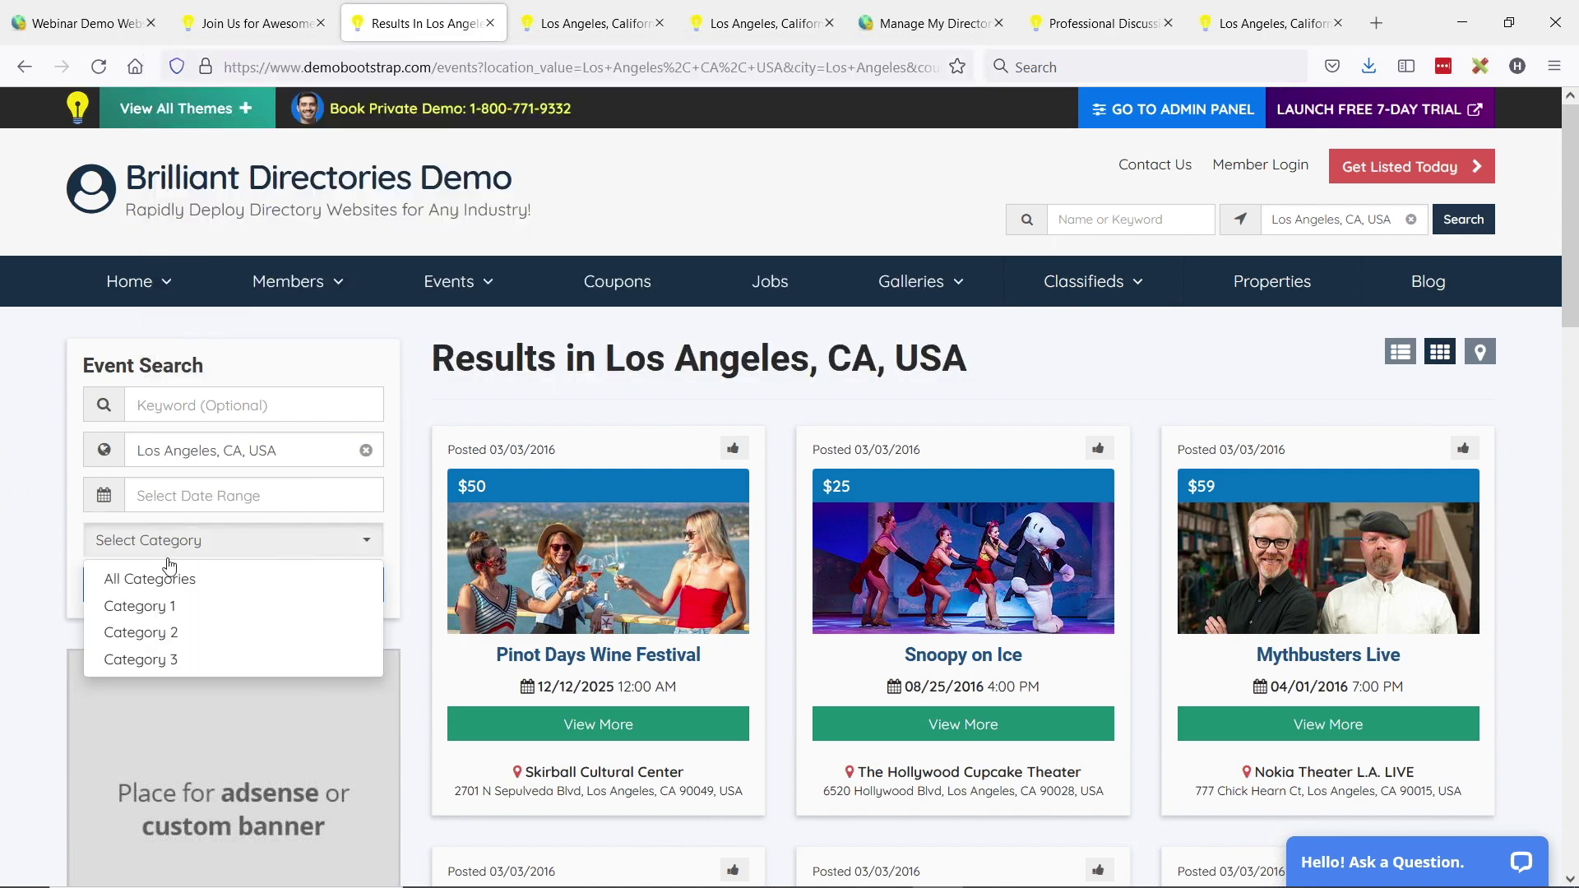
left_click(167, 607)
left_click(36, 539)
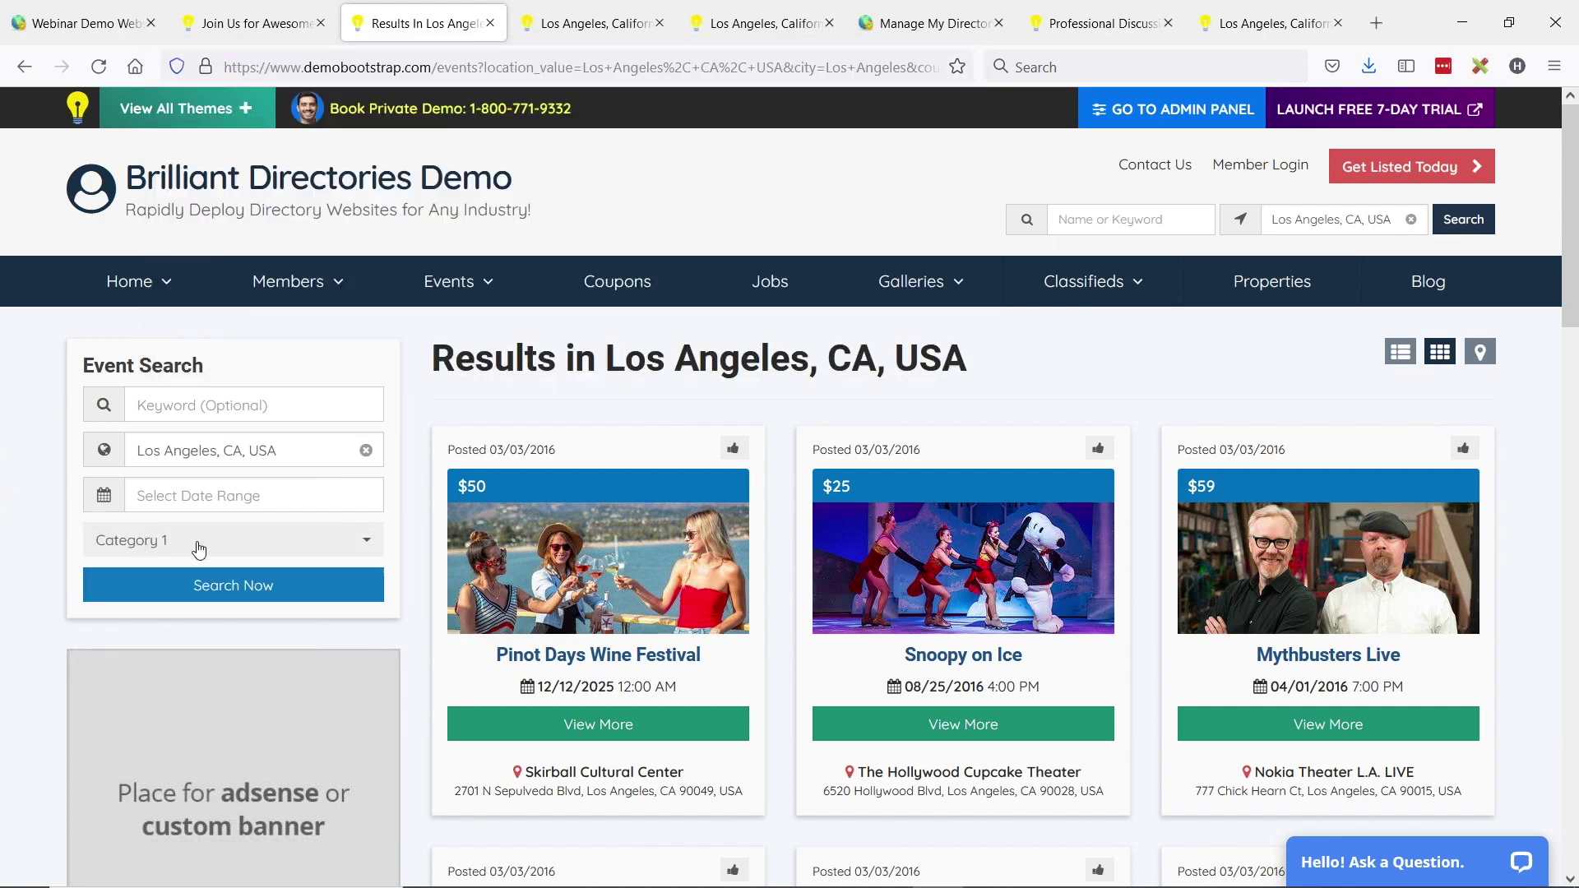
left_click(261, 600)
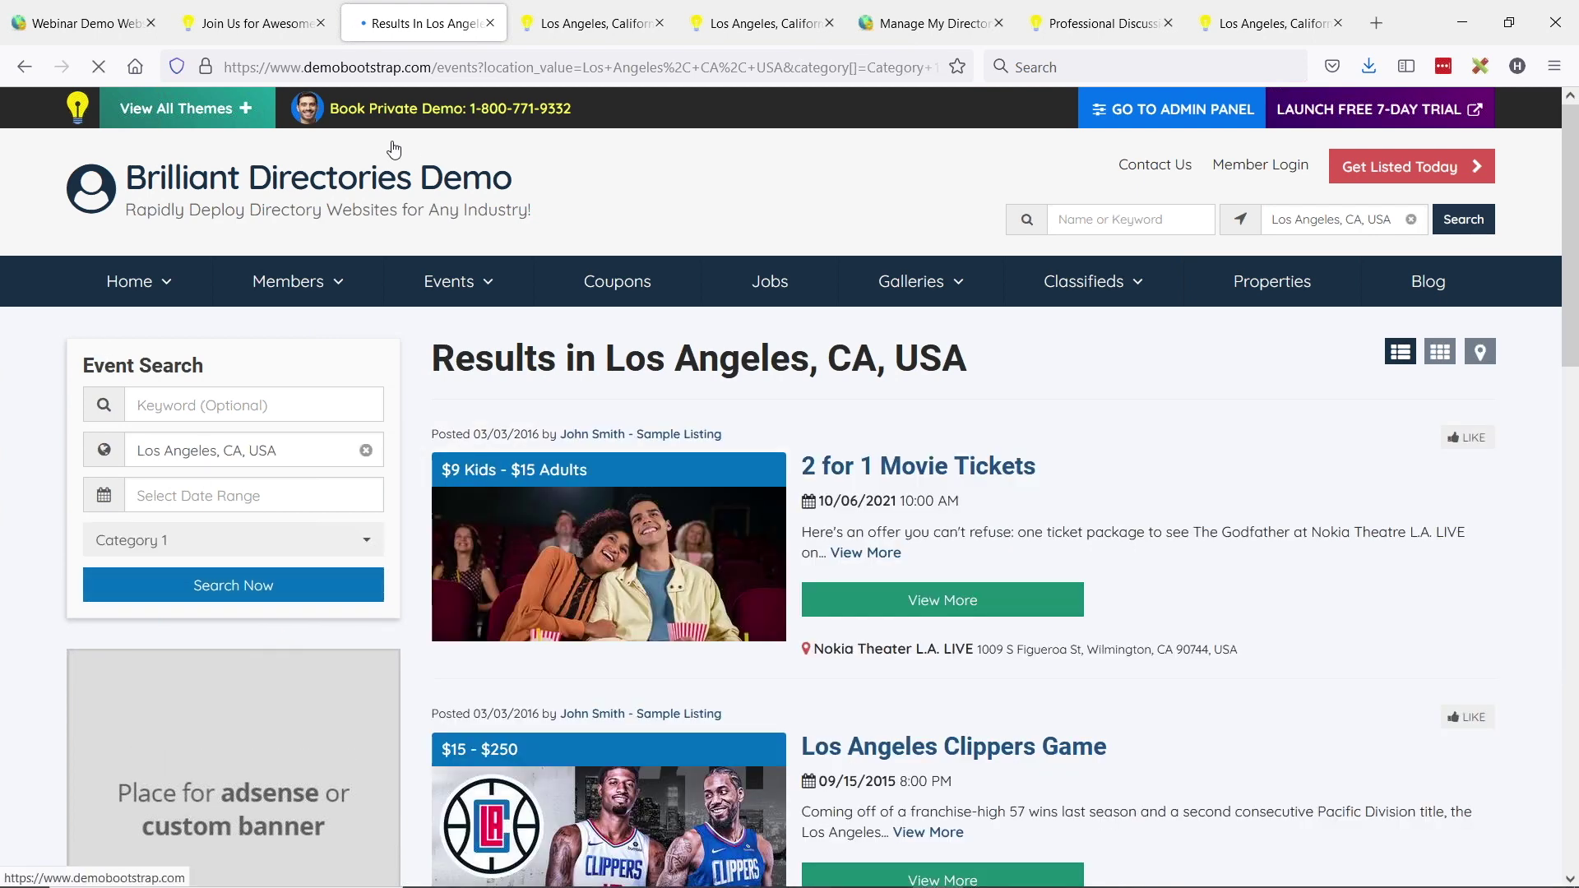
left_click_drag(433, 67, 756, 66)
key("ctrl+a")
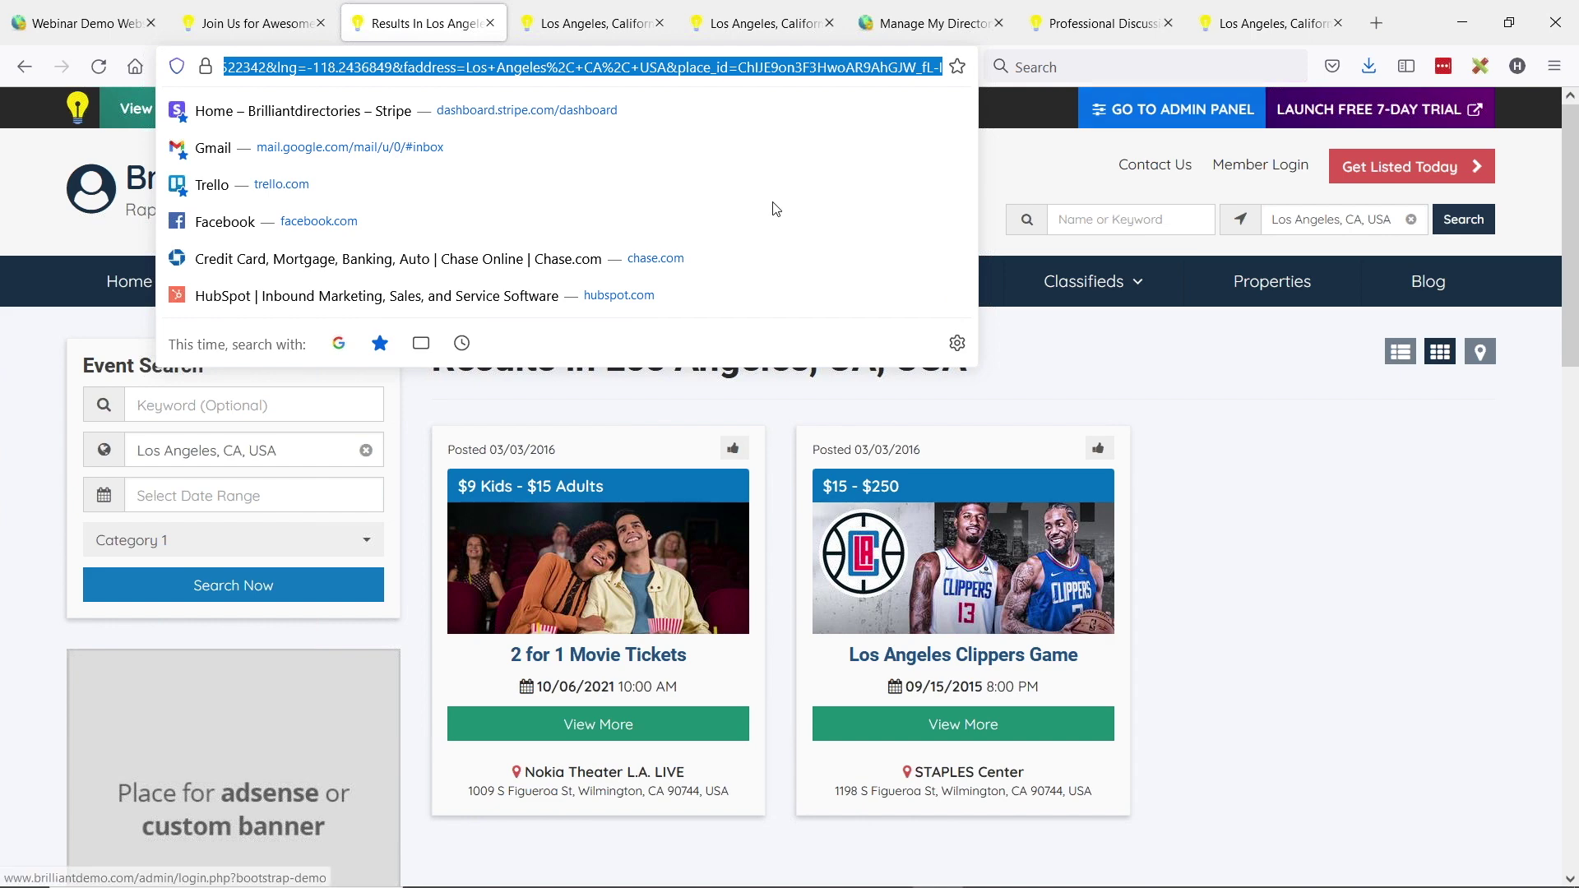
left_click(83, 23)
- Replace the Category 1 button's link with the copied Los Angeles location search address
left_click(290, 607)
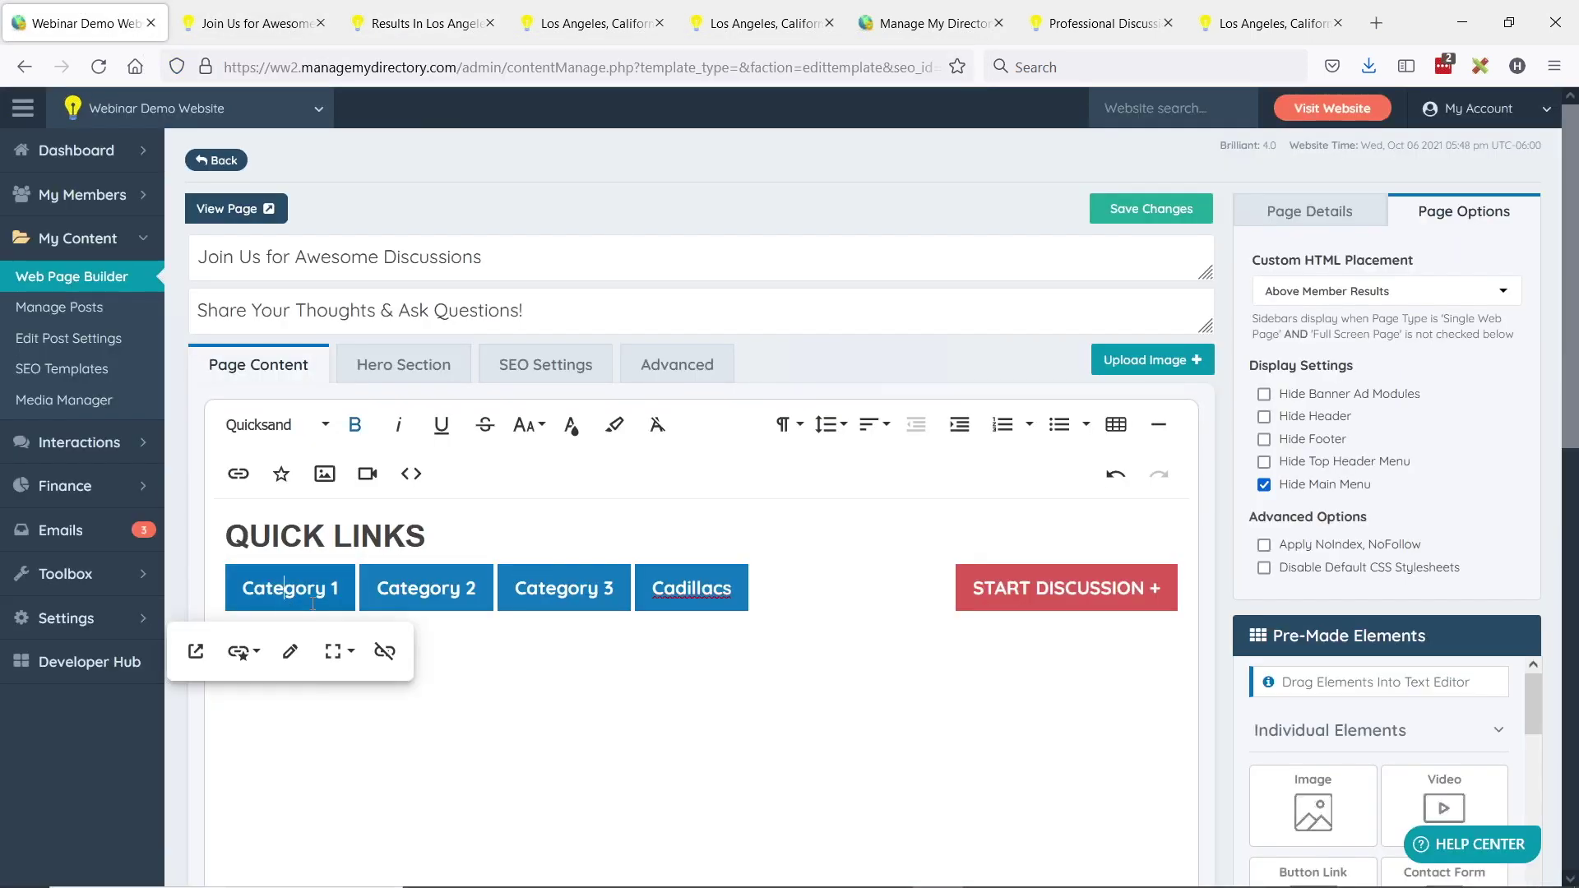
left_click(289, 650)
triple_click(305, 705)
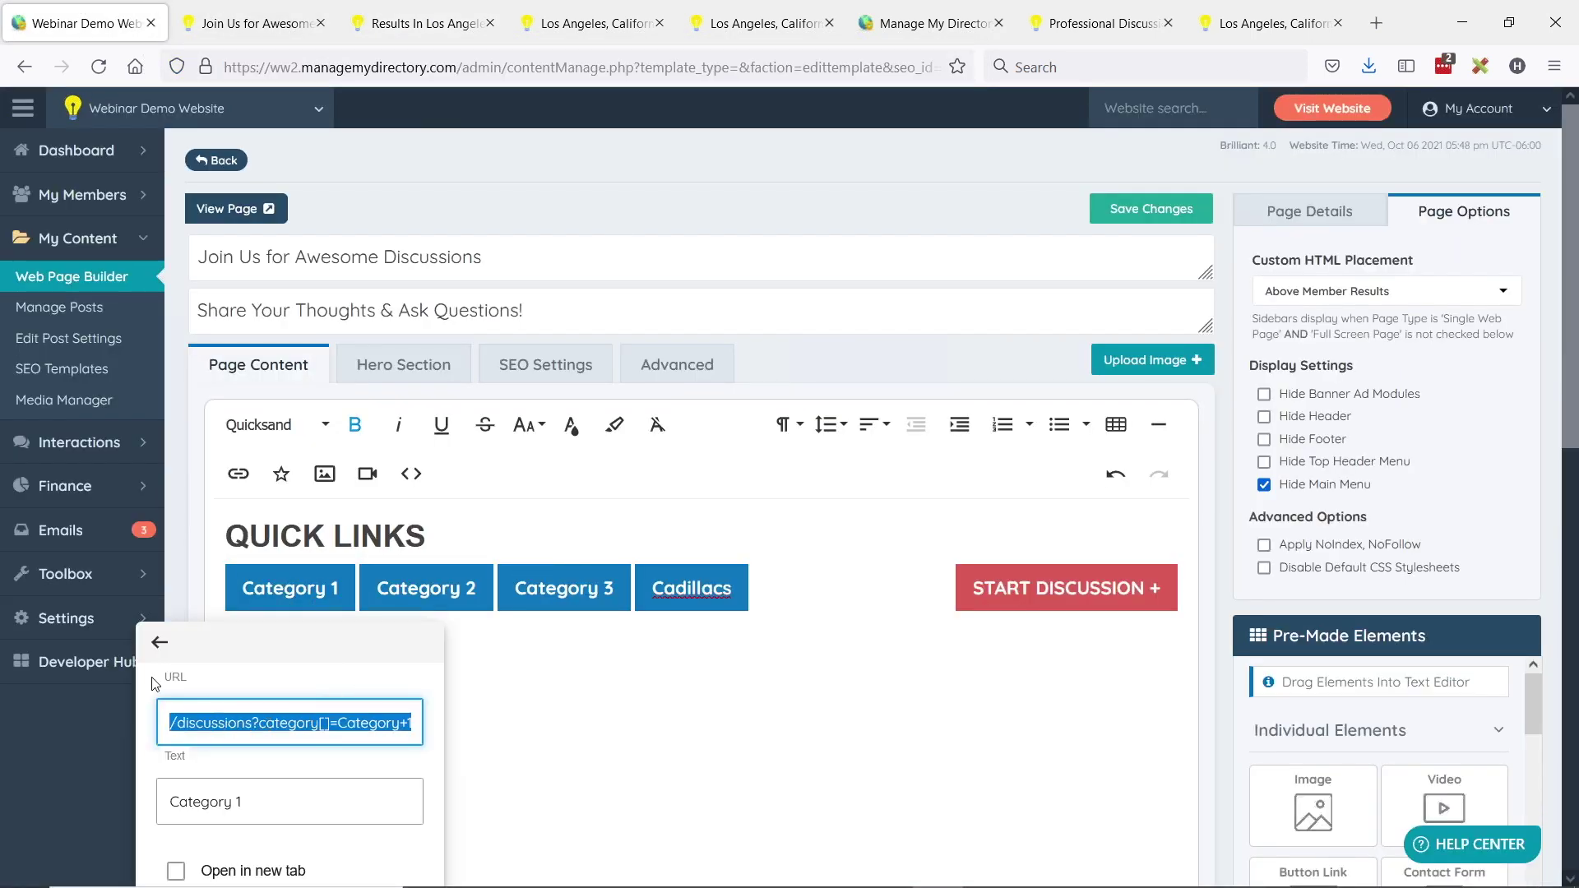
key("ctrl+v")
scroll(307, 740, "down", 3)
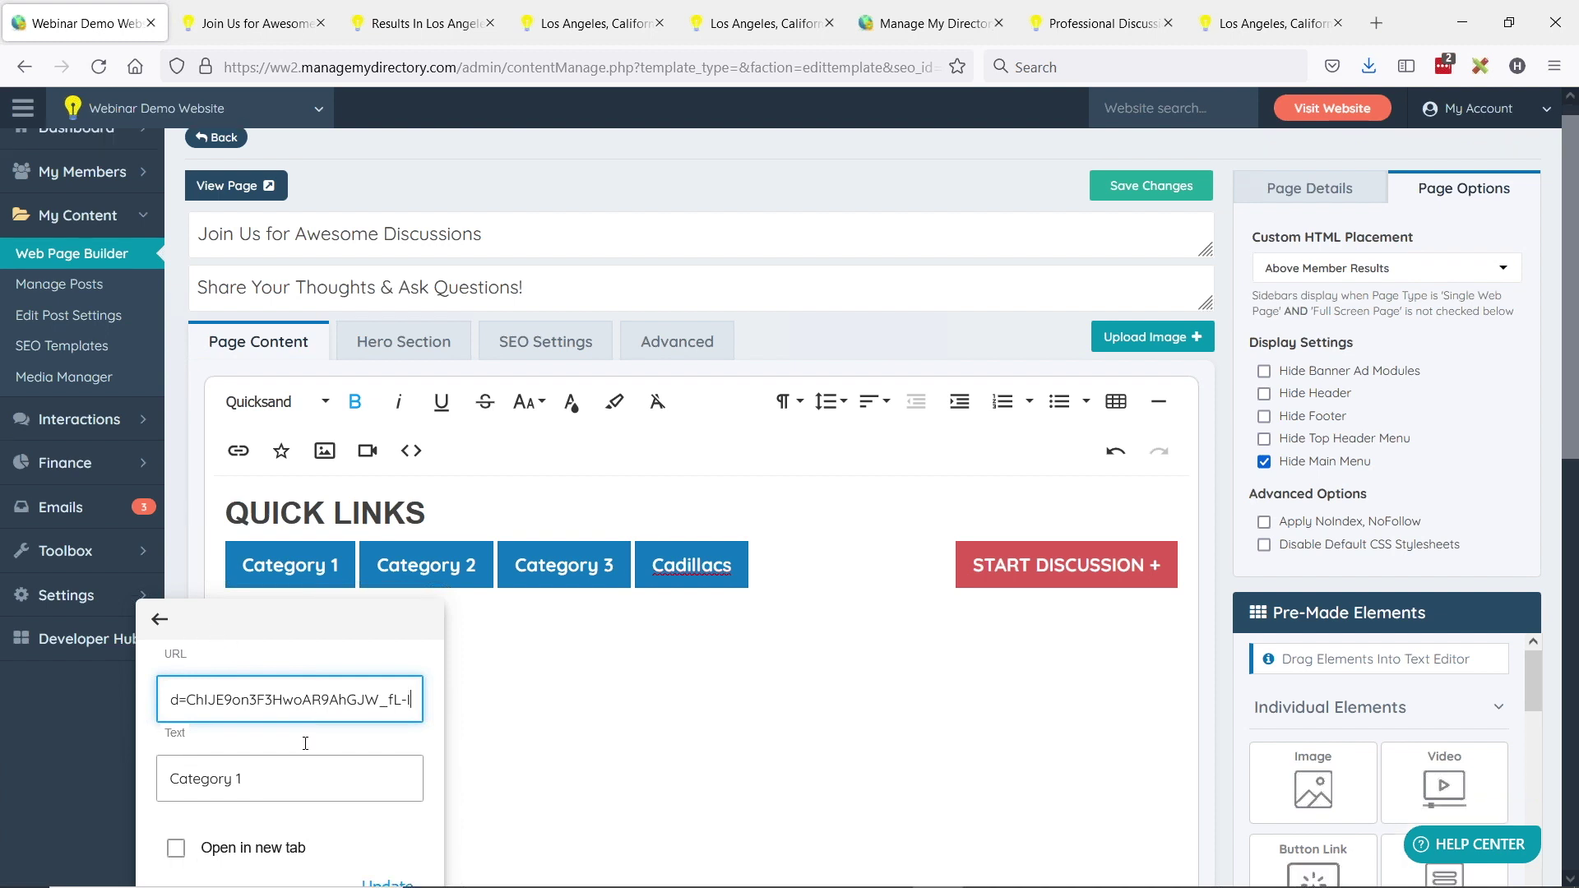
left_click(387, 802)
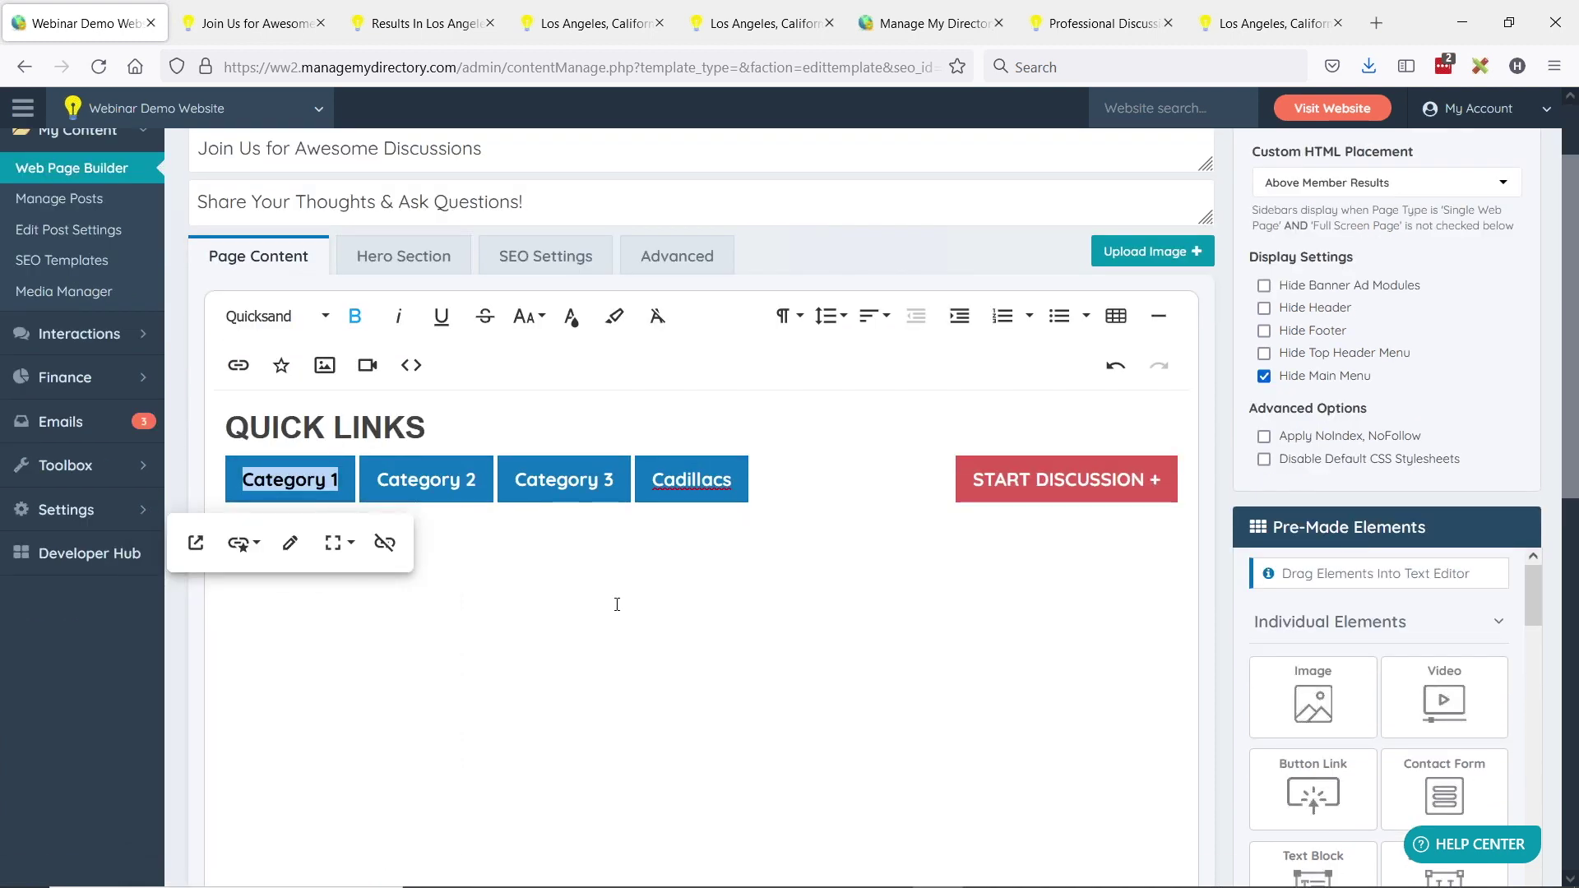
scroll(789, 416, "up", 1)
scroll(790, 415, "up", 3)
- Preview the live discussion page, then return to the editor's page details settings
left_click(240, 23)
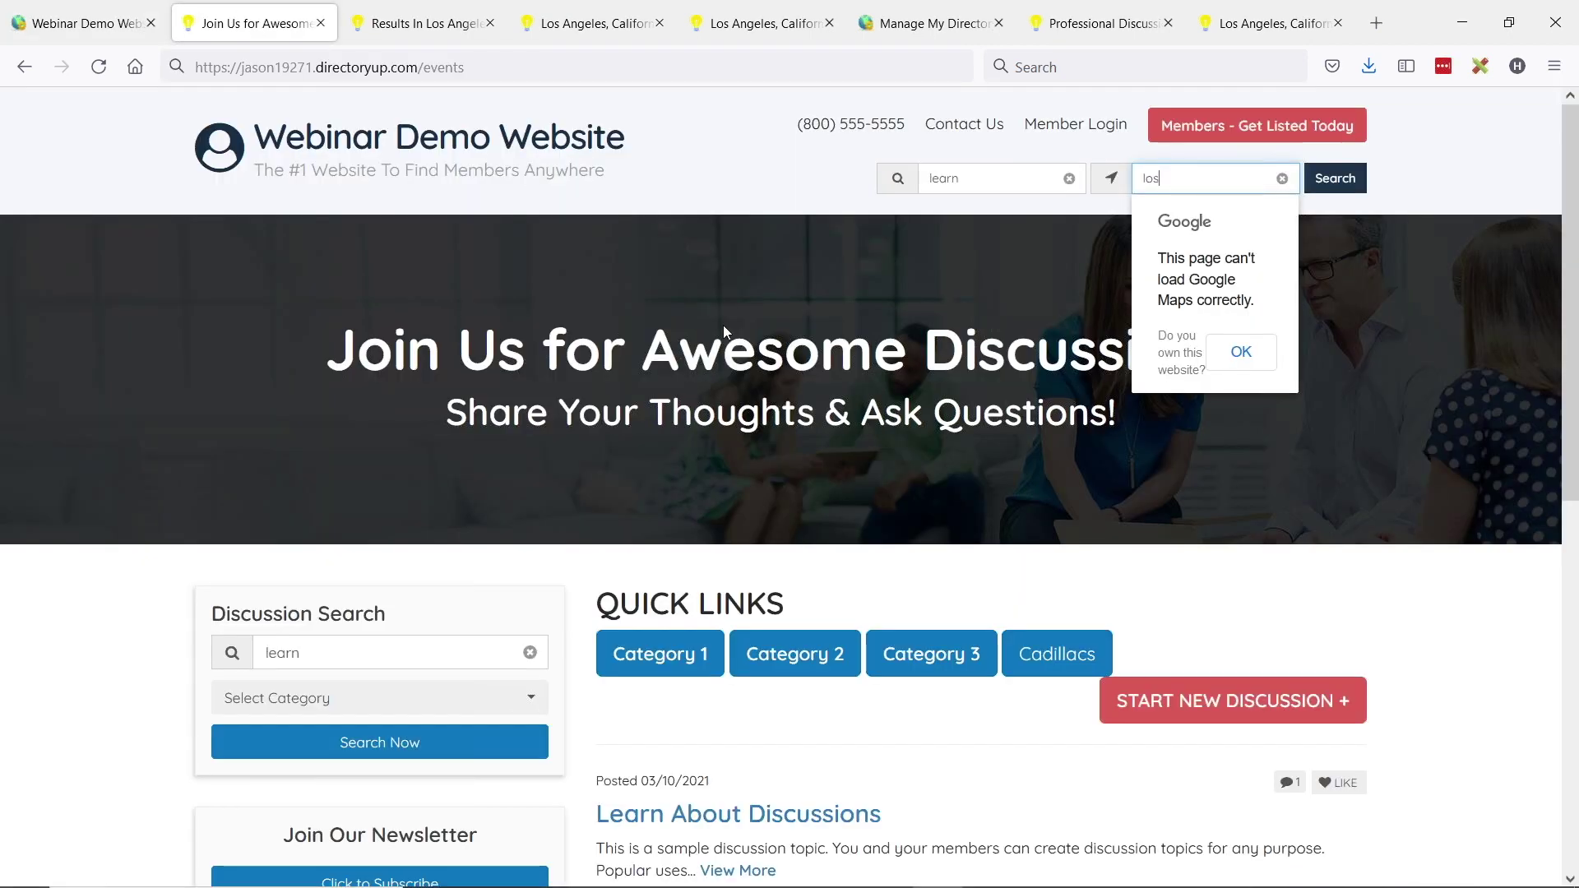
left_click(79, 23)
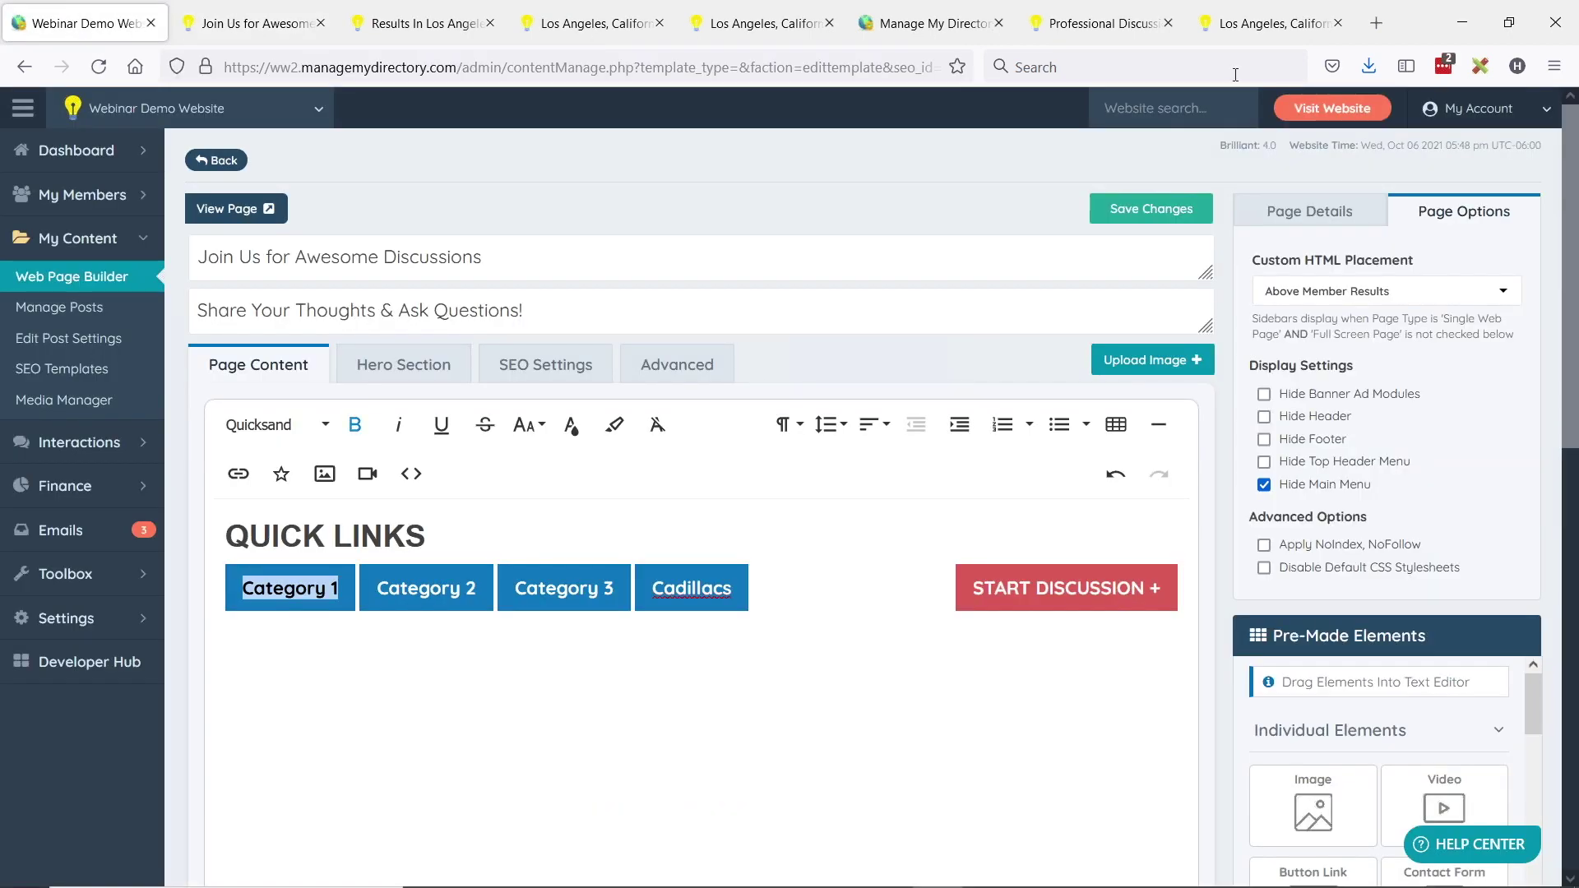
left_click(1282, 221)
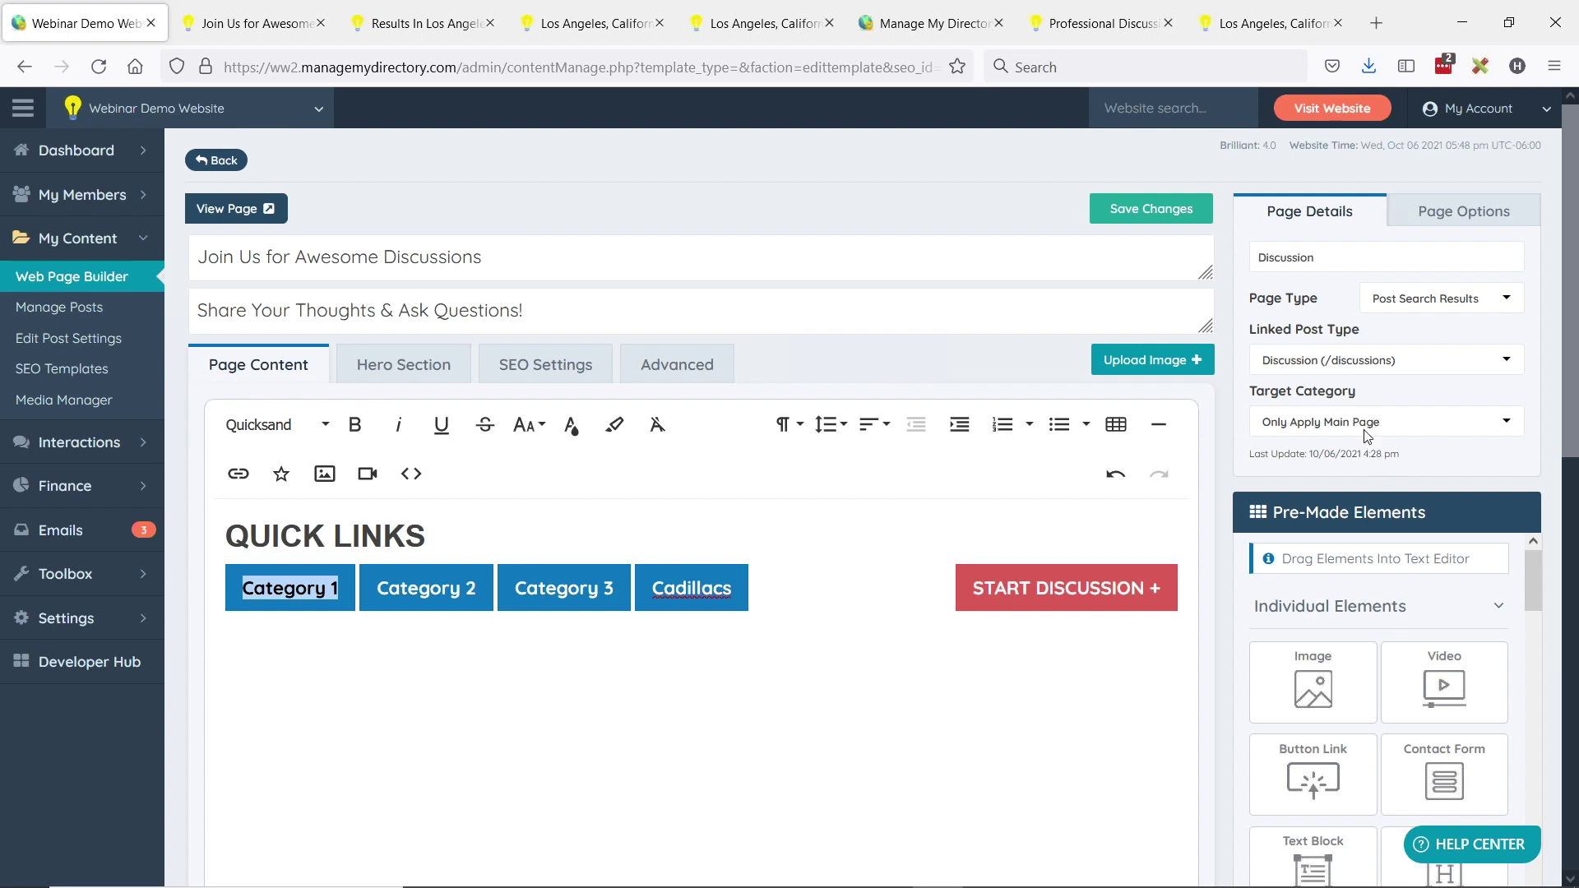
- Review the page details, keeping Discussion as linked post type and Post Search Results as page type
left_click(1318, 360)
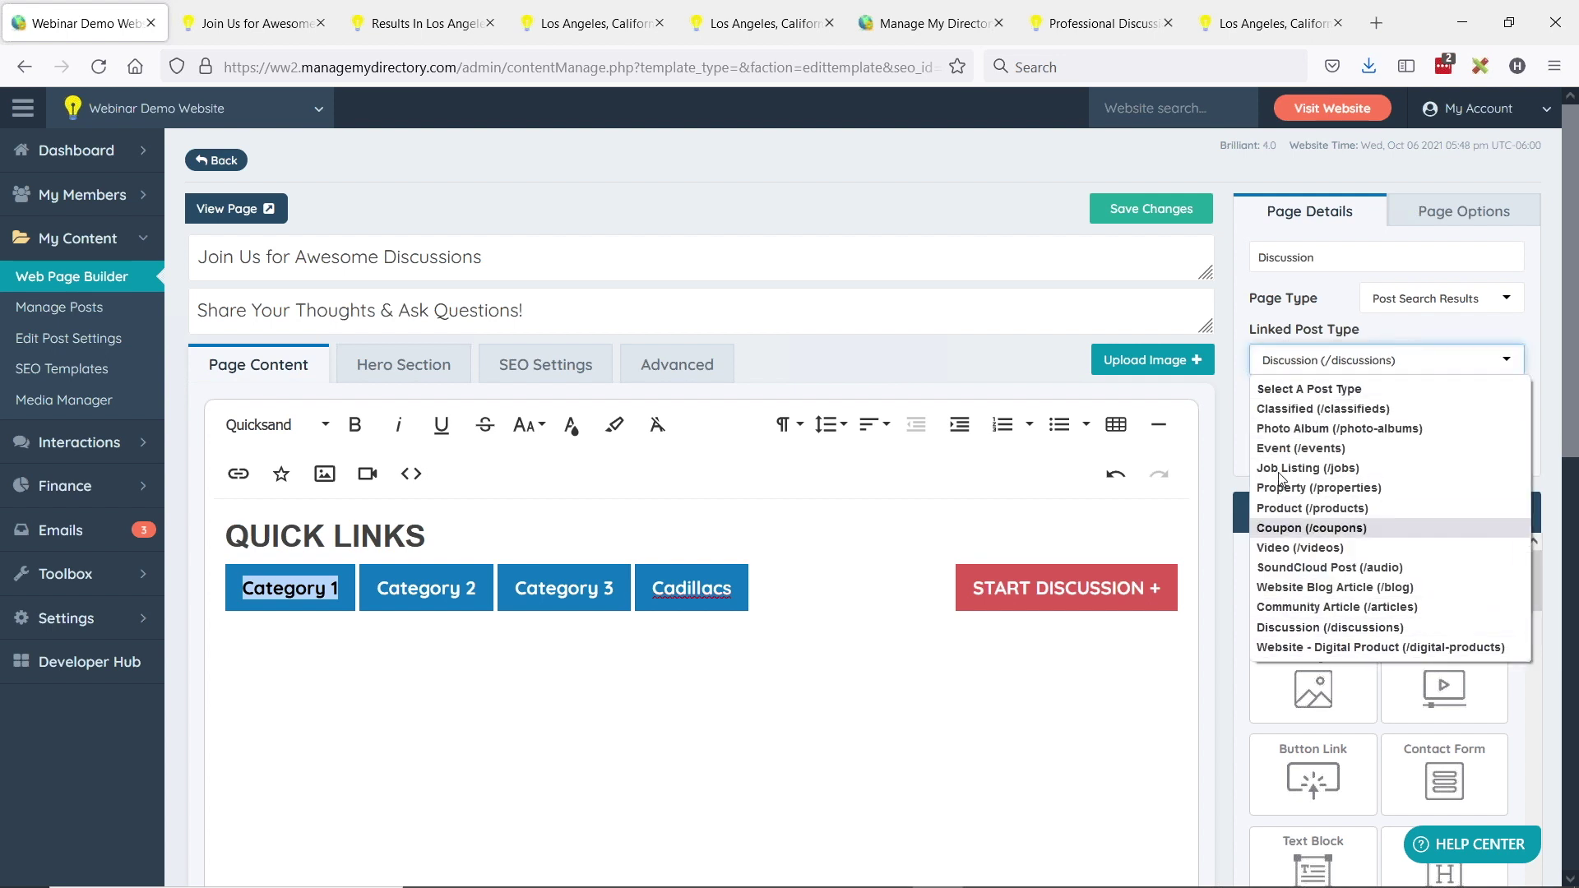
left_click(1316, 627)
left_click(1356, 422)
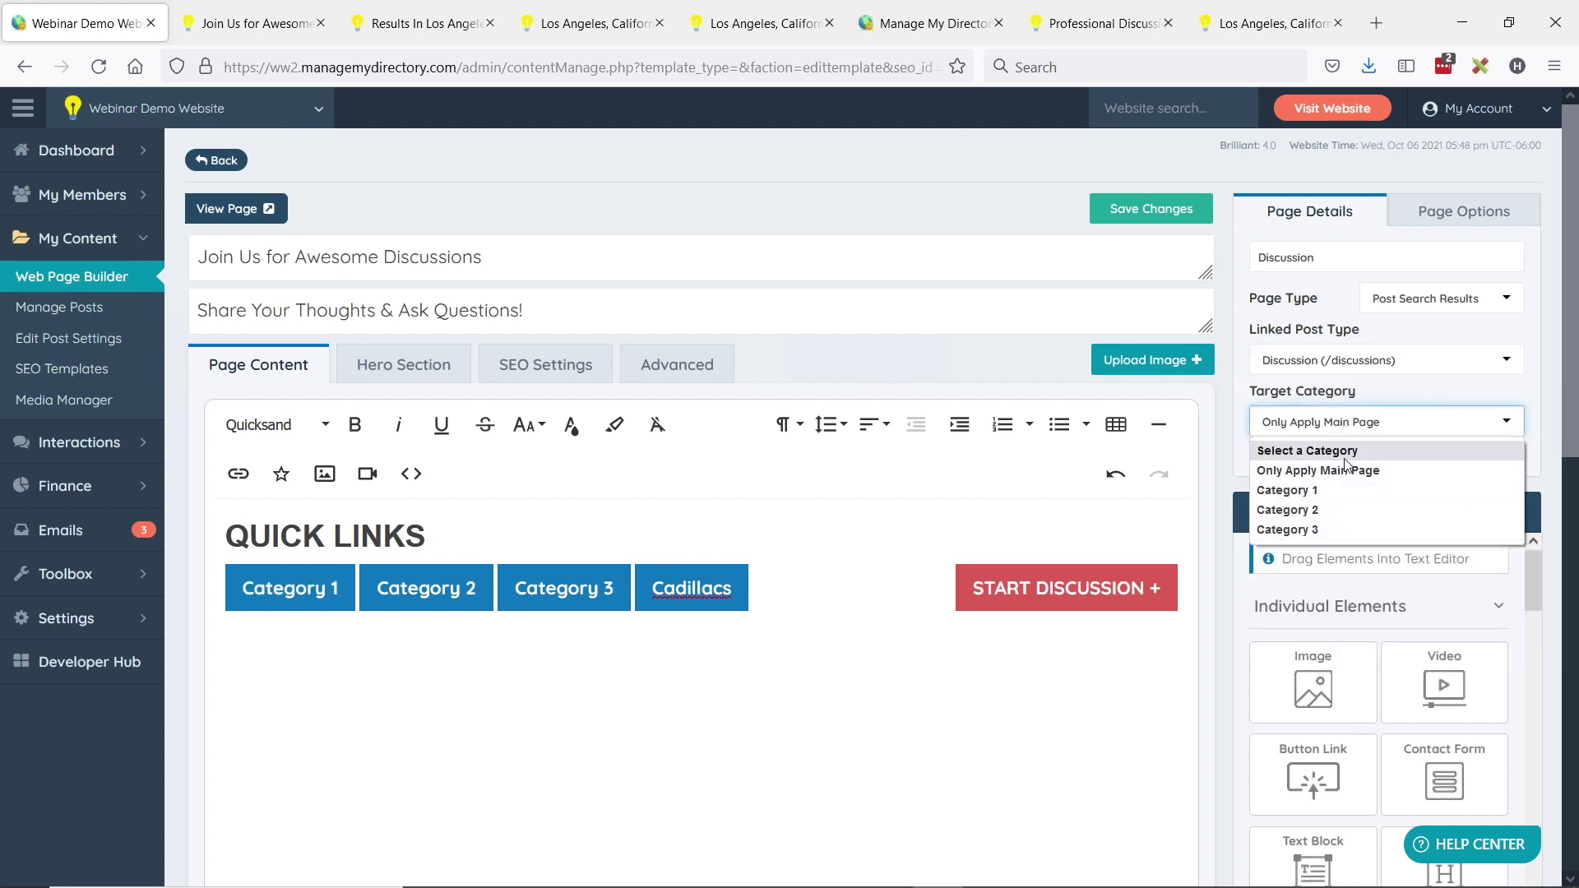
left_click(1287, 337)
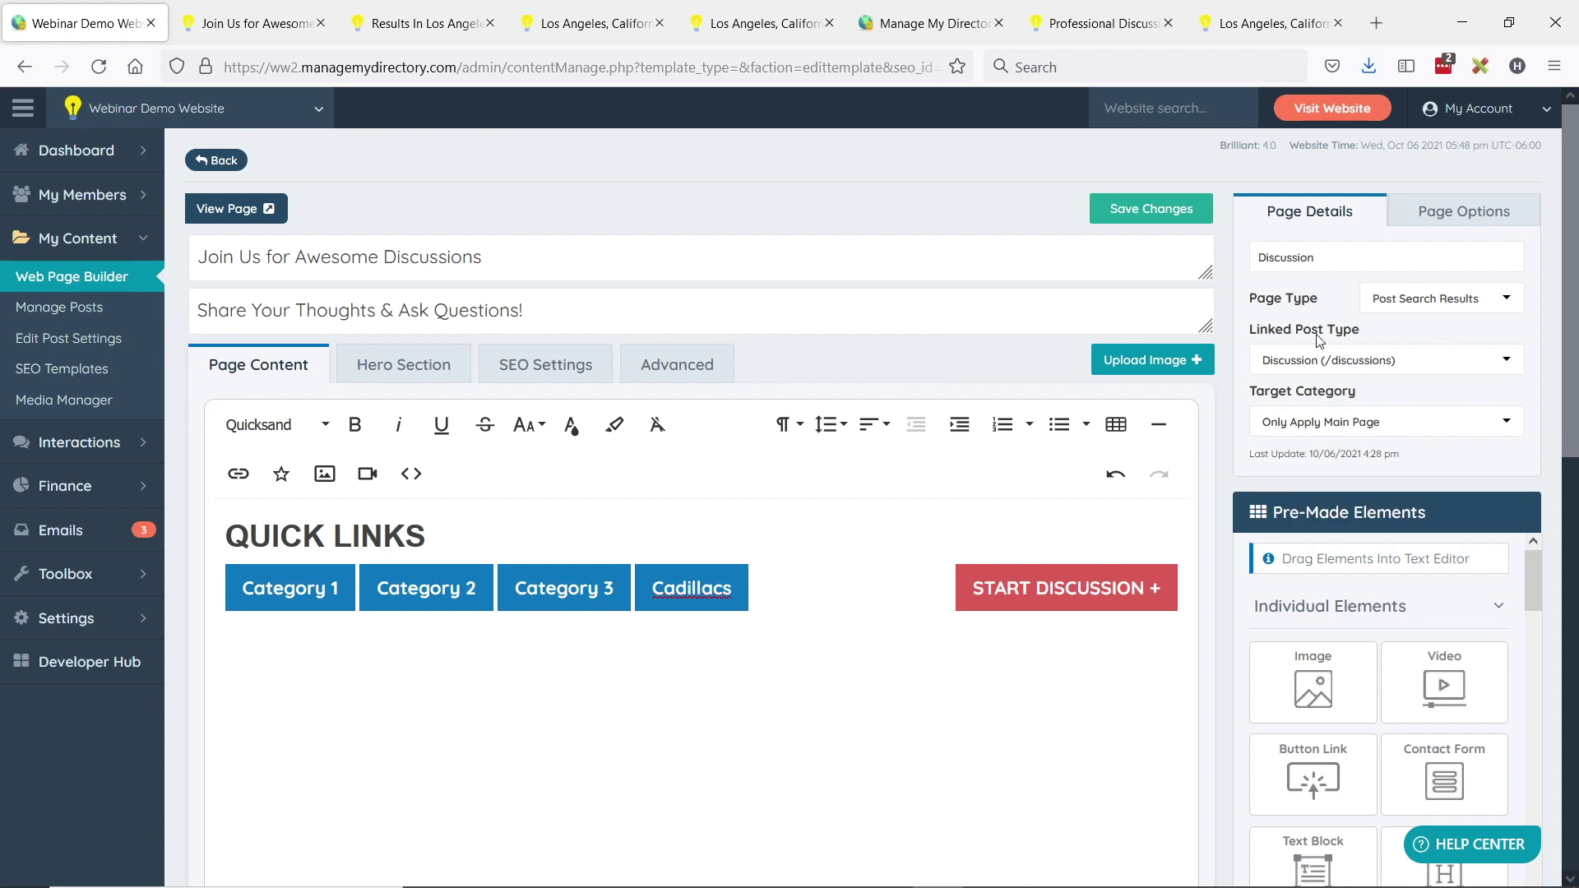
left_click_drag(1257, 299, 1396, 311)
left_click(1481, 310)
left_click(1428, 430)
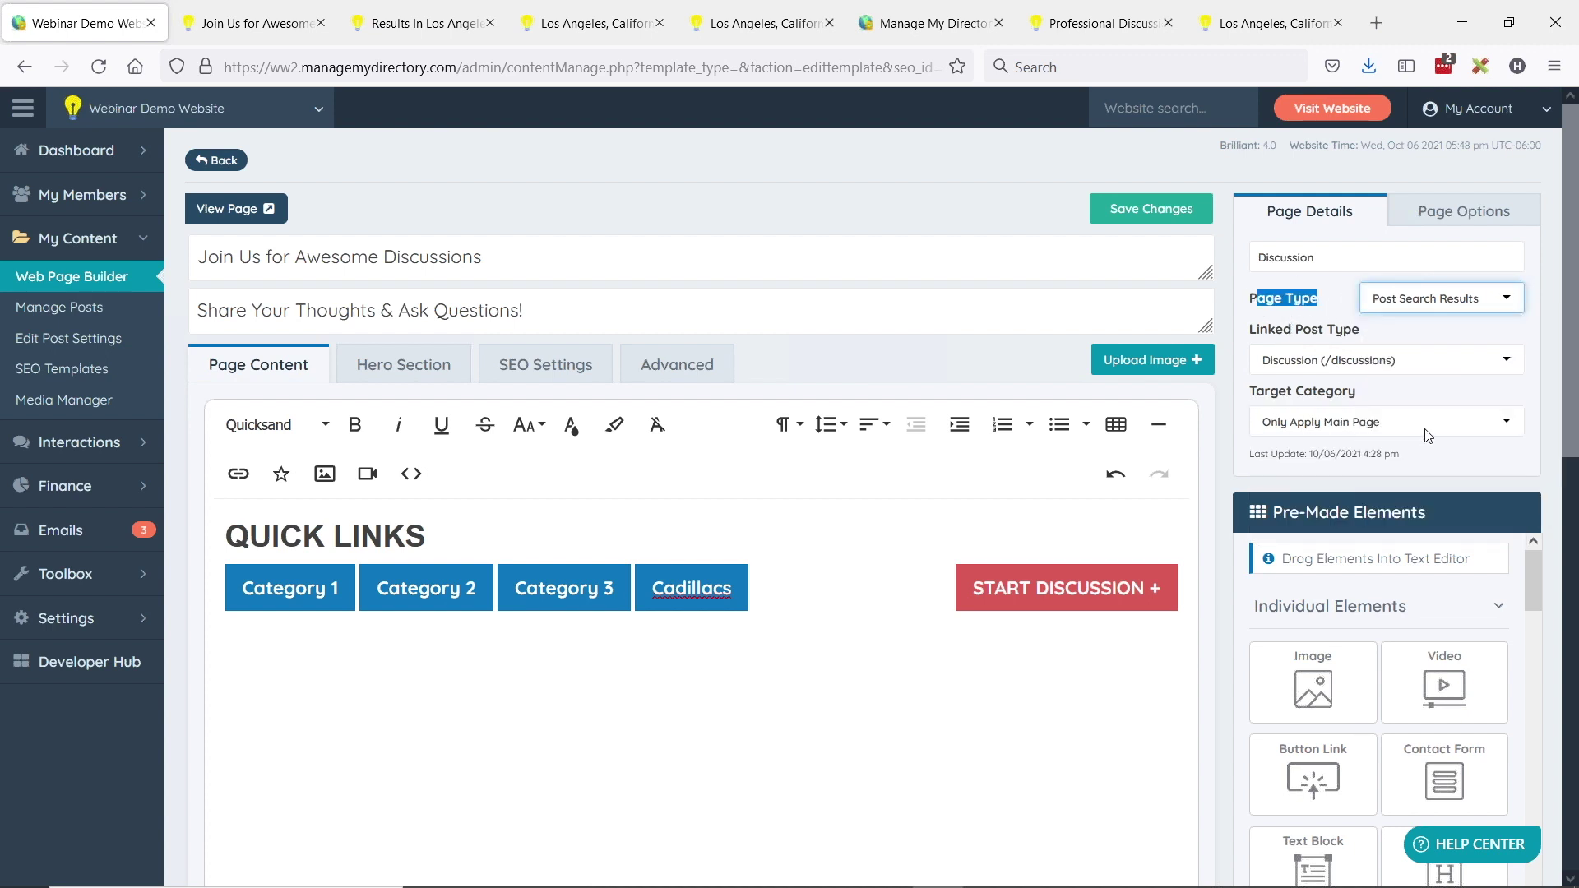
left_click(1275, 335)
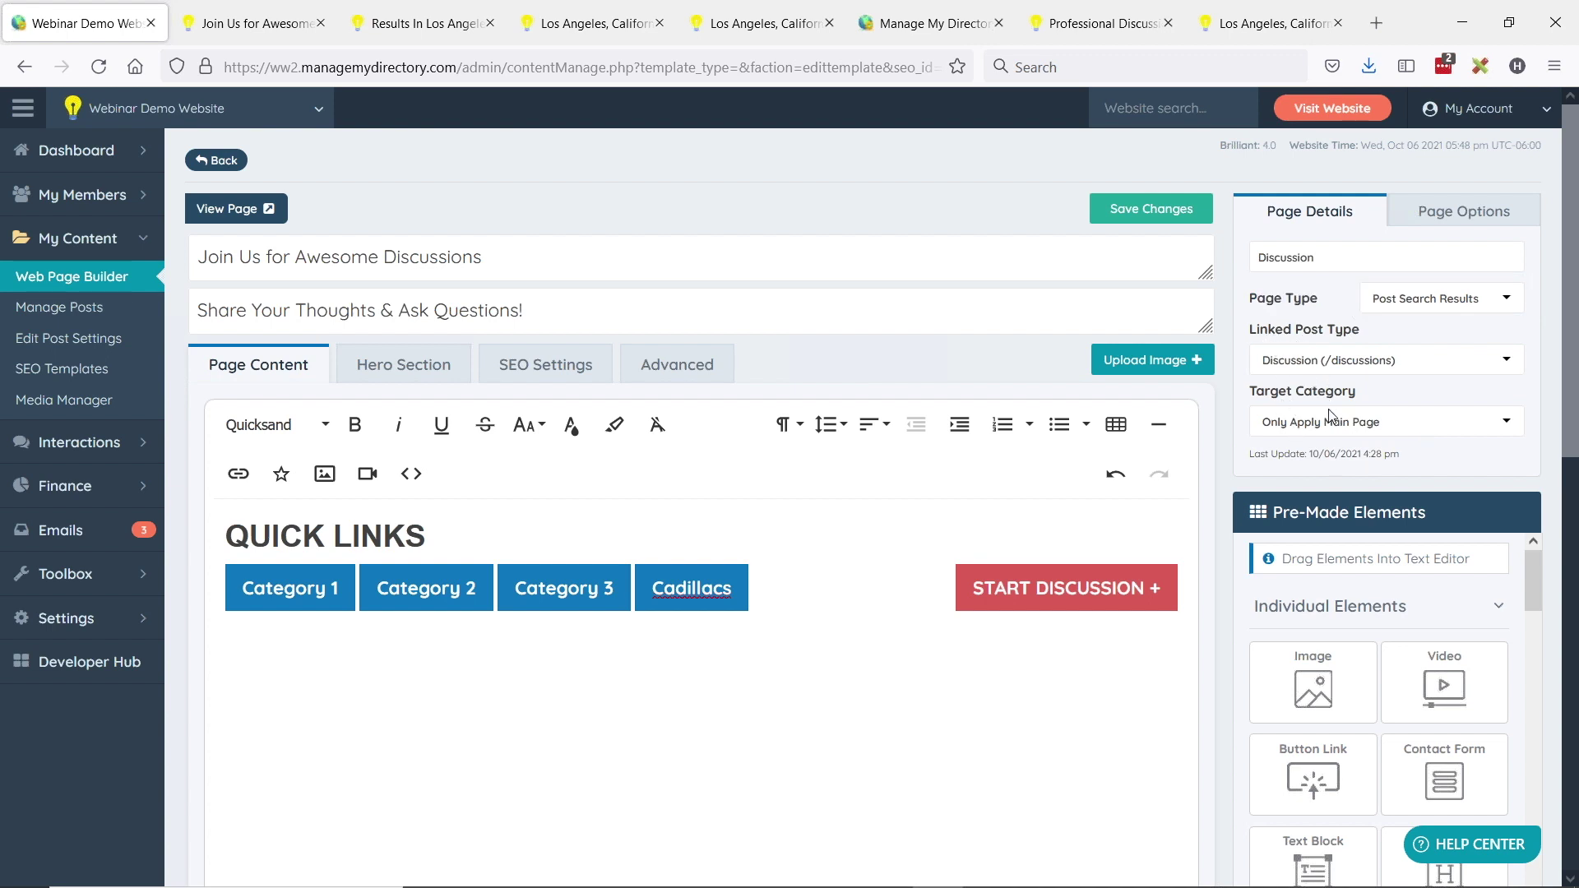
- Change the Linked Post Type to Coupon (/coupons) and bring up the full-screen presentation slide
left_click(1350, 365)
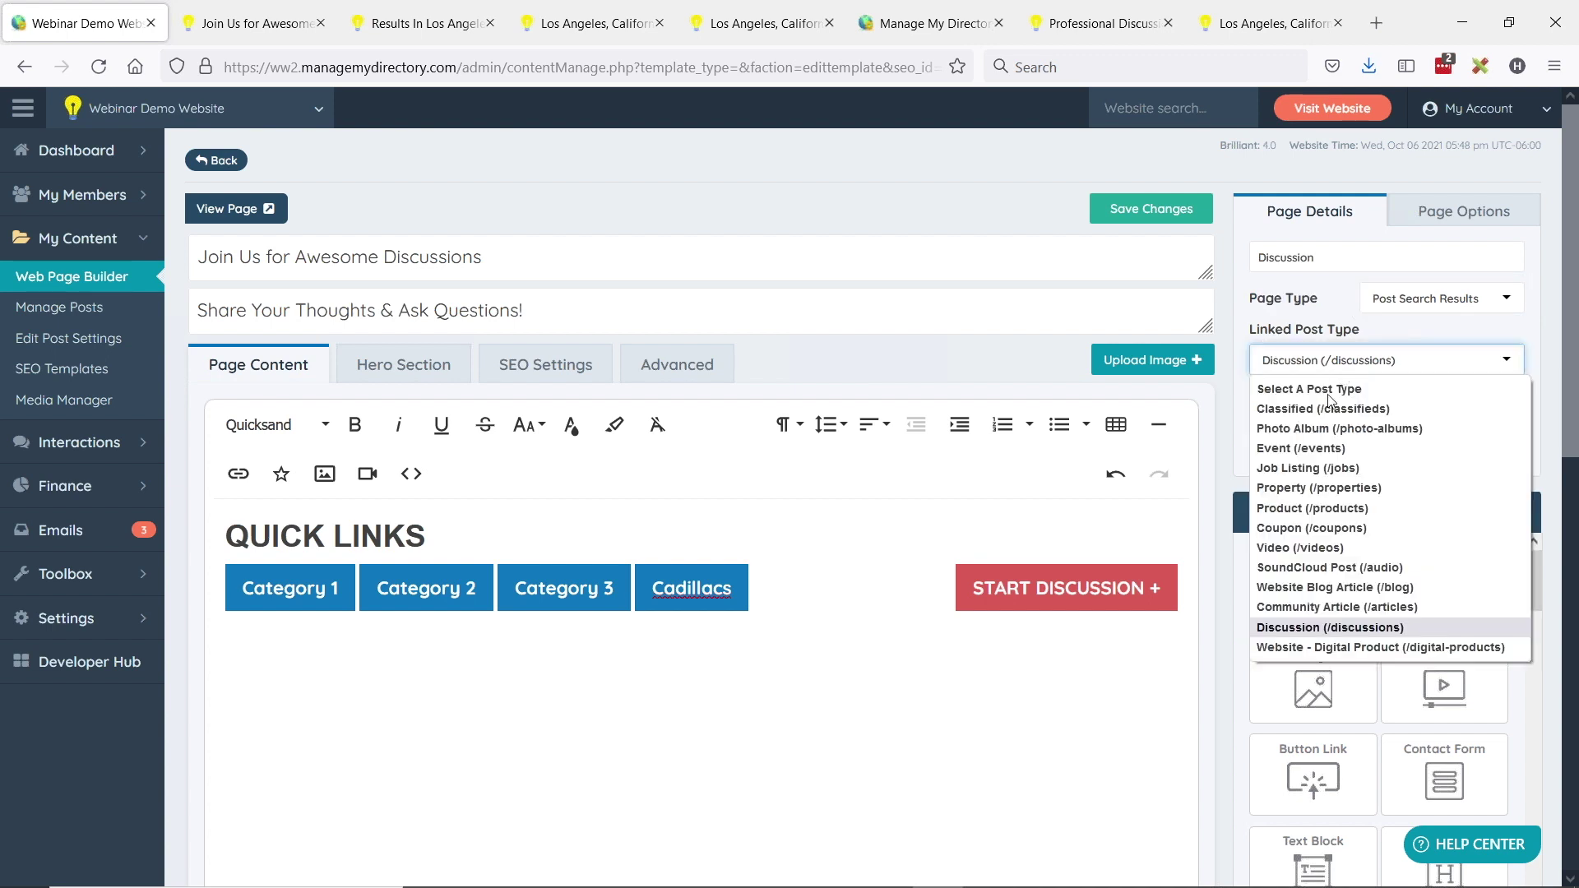
left_click(1316, 528)
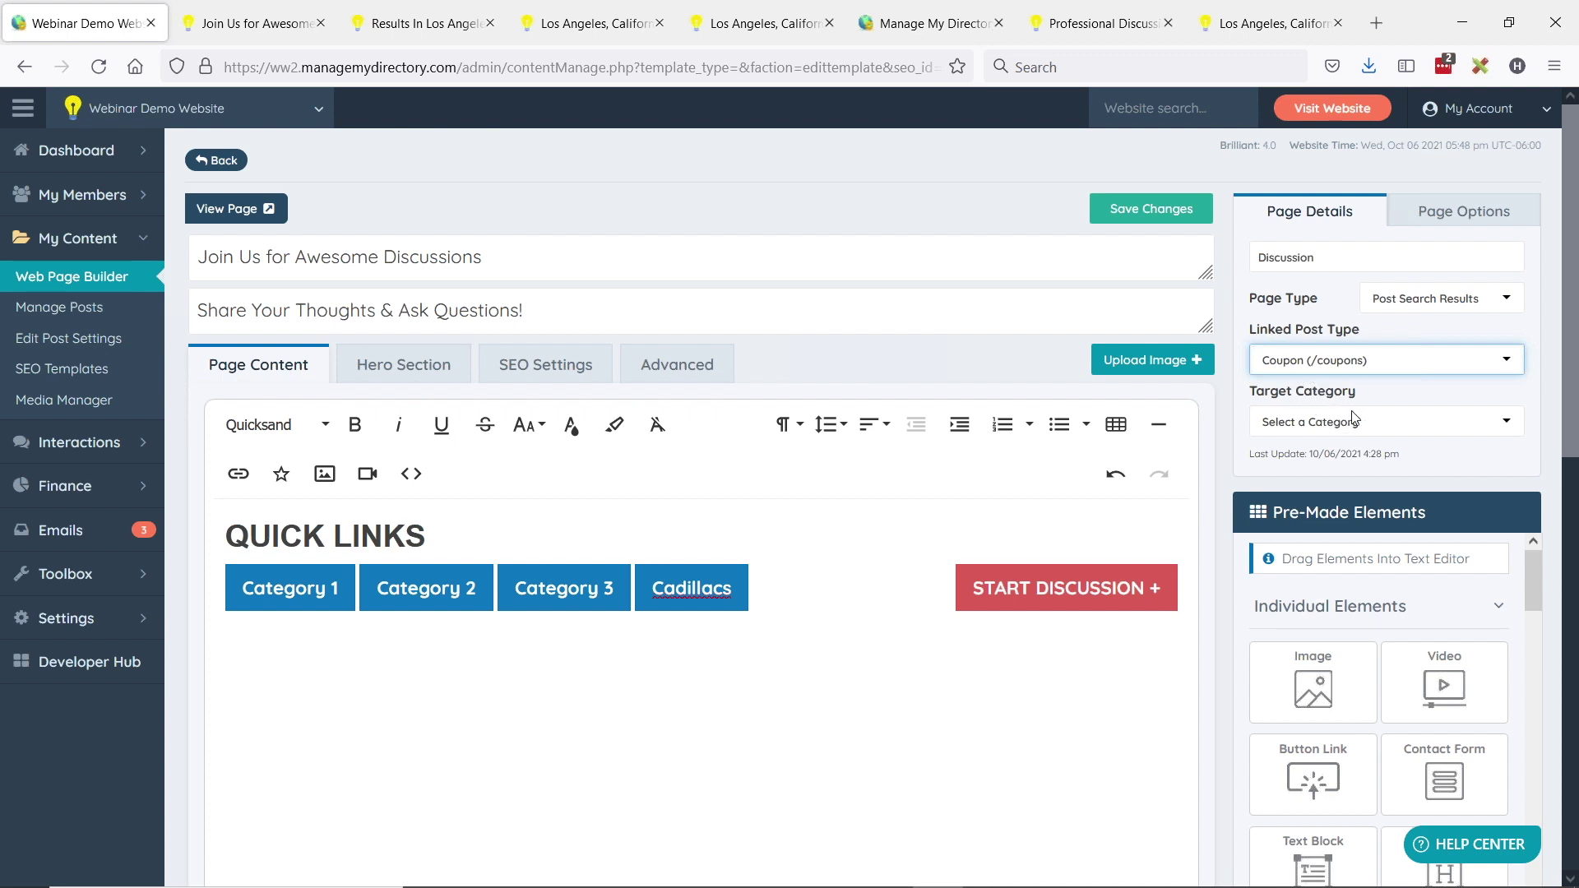
key("alt+Tab")
key("Tab")
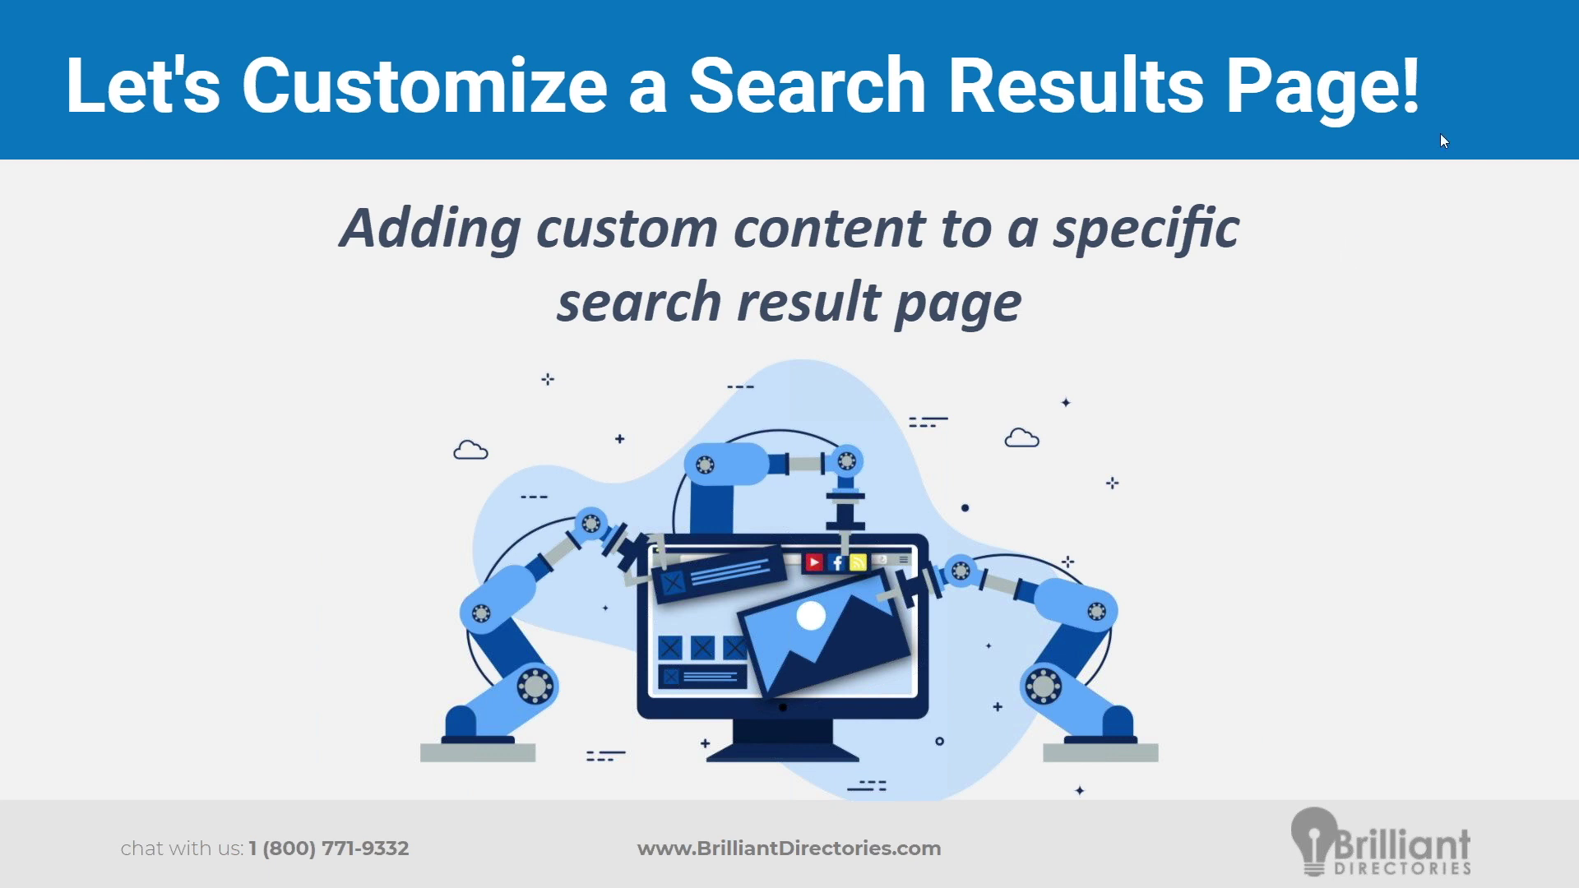
- Move forward to the 'TIME TO HELP YOU' slide inviting viewers to ask questions
key("Right")
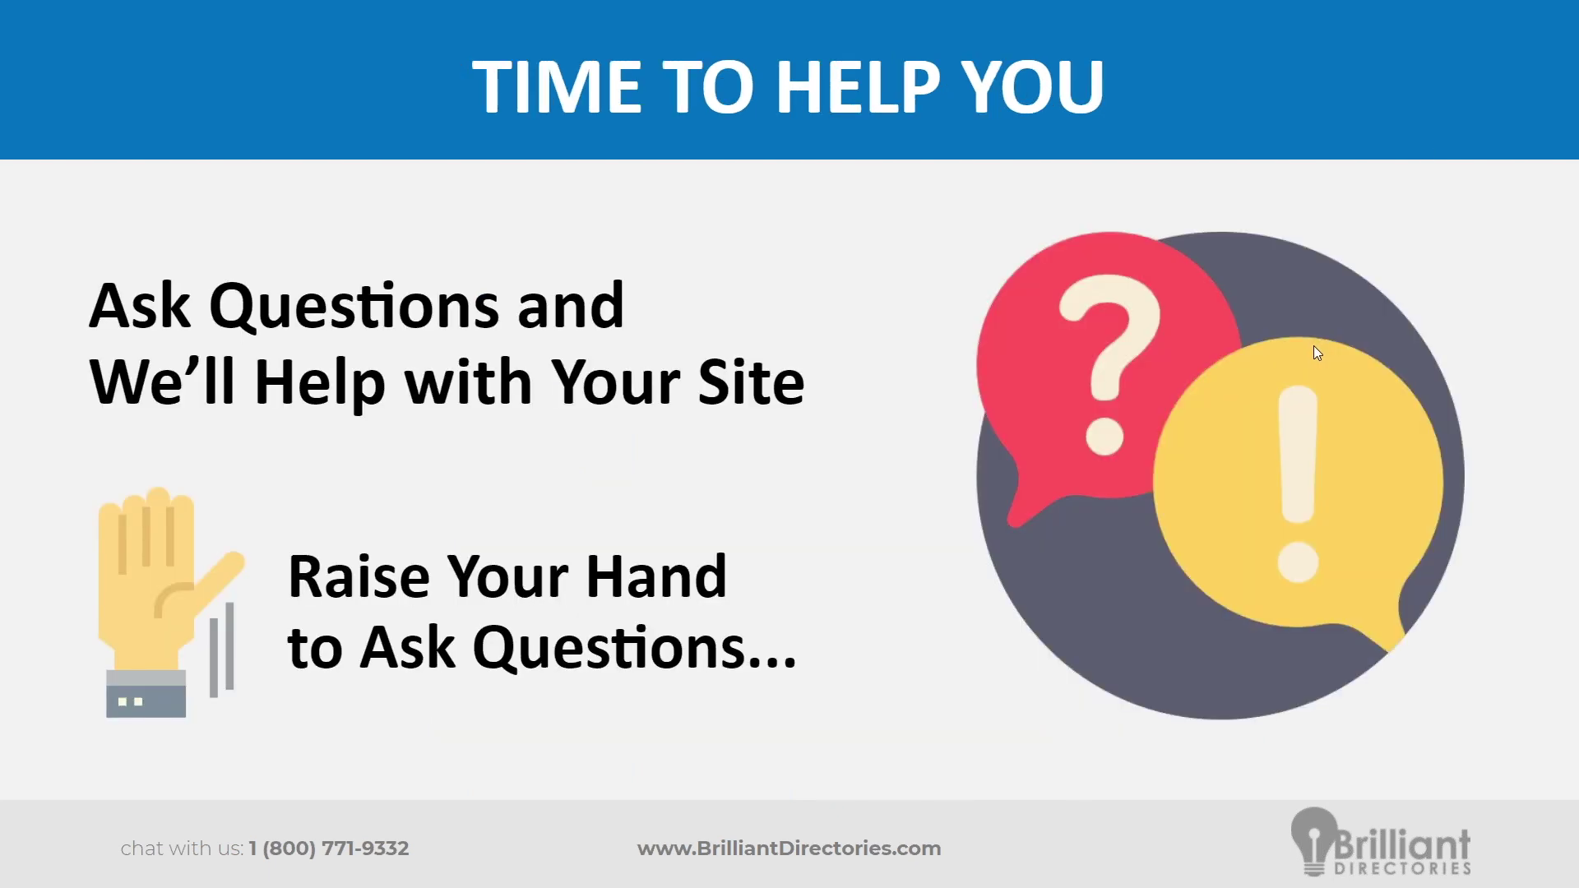